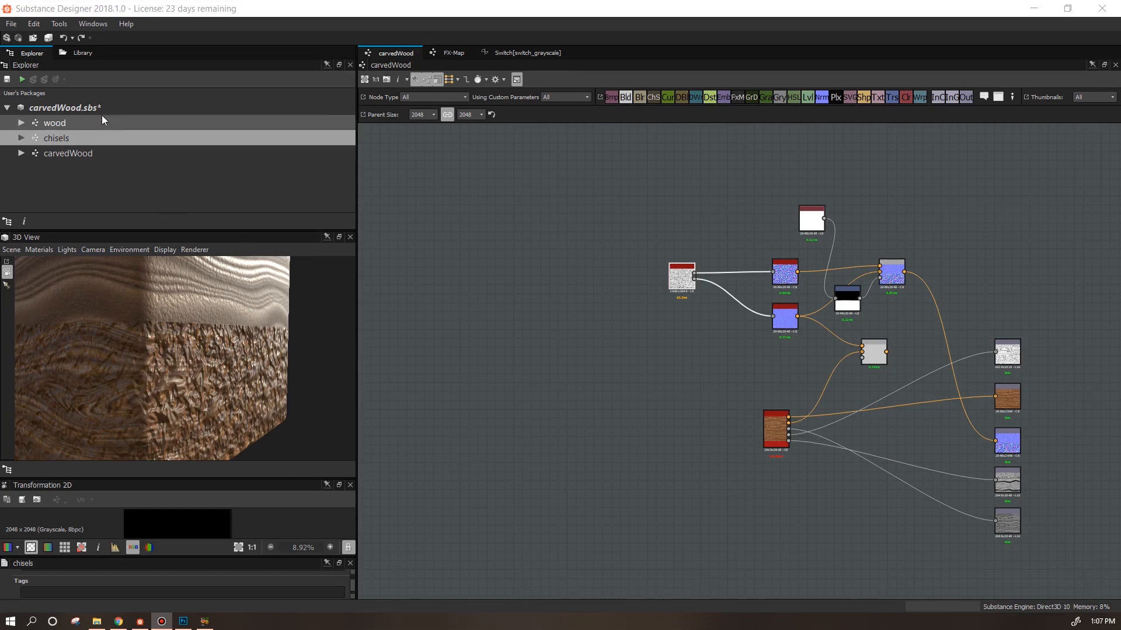
- Create a new Physically Based (Metallic/Roughness) substance graph named carving in the carvedWood.sbs package
{"action": "left_click", "coordinate": [77, 108]}
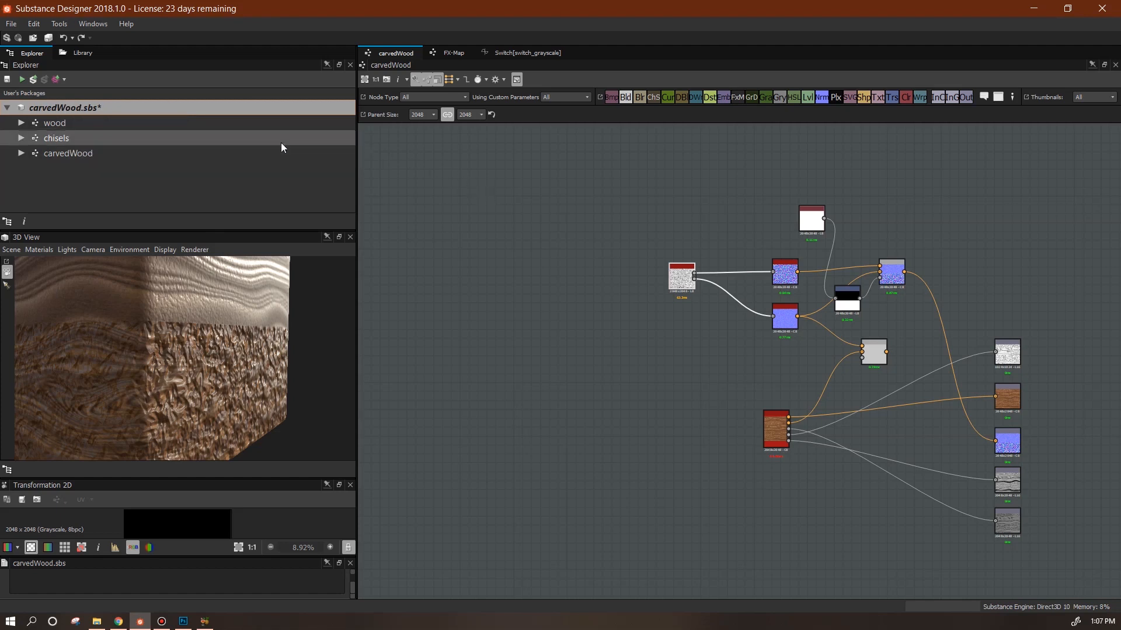
{"action": "right_click", "coordinate": [79, 107]}
{"action": "mouse_move", "coordinate": [97, 118]}
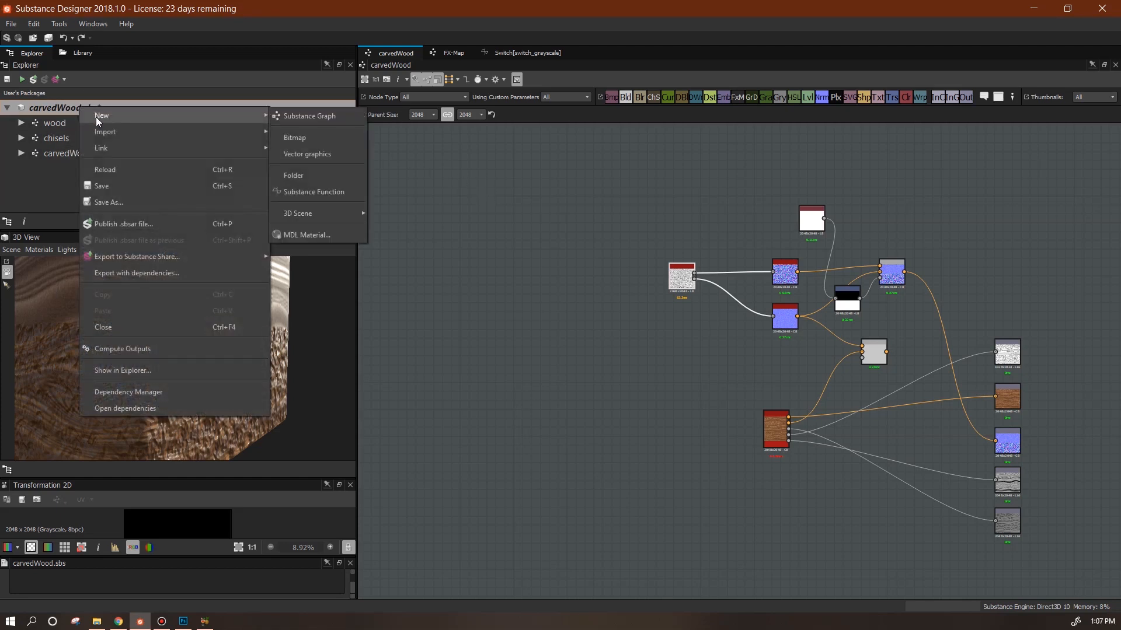
{"action": "left_click", "coordinate": [335, 117]}
{"action": "type", "text": "carv"}
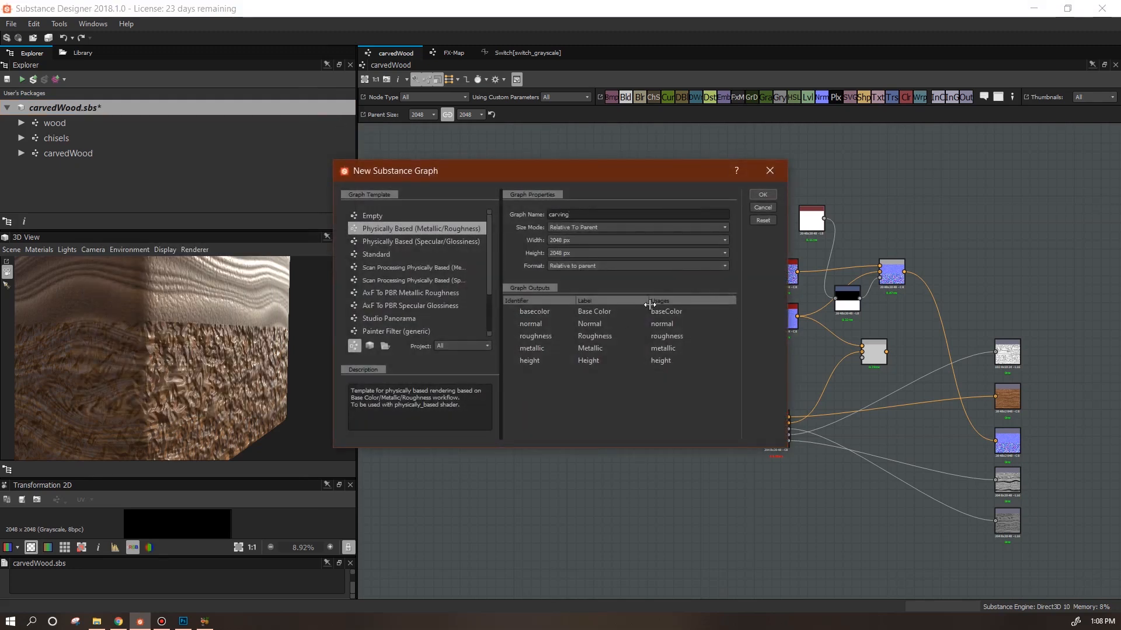
{"action": "type", "text": "ing"}
{"action": "key", "text": "Return"}
{"action": "scroll", "coordinate": [800, 359], "scroll_direction": "down", "scroll_amount": 2}
{"action": "scroll", "coordinate": [889, 414], "scroll_direction": "up", "scroll_amount": 2}
{"action": "middle_click_drag", "start_coordinate": [889, 413], "coordinate": [890, 468]}
{"action": "scroll", "coordinate": [1027, 423], "scroll_direction": "down", "scroll_amount": 1}
{"action": "left_click", "coordinate": [758, 461]}
{"action": "scroll", "coordinate": [642, 470], "scroll_direction": "down", "scroll_amount": 1}
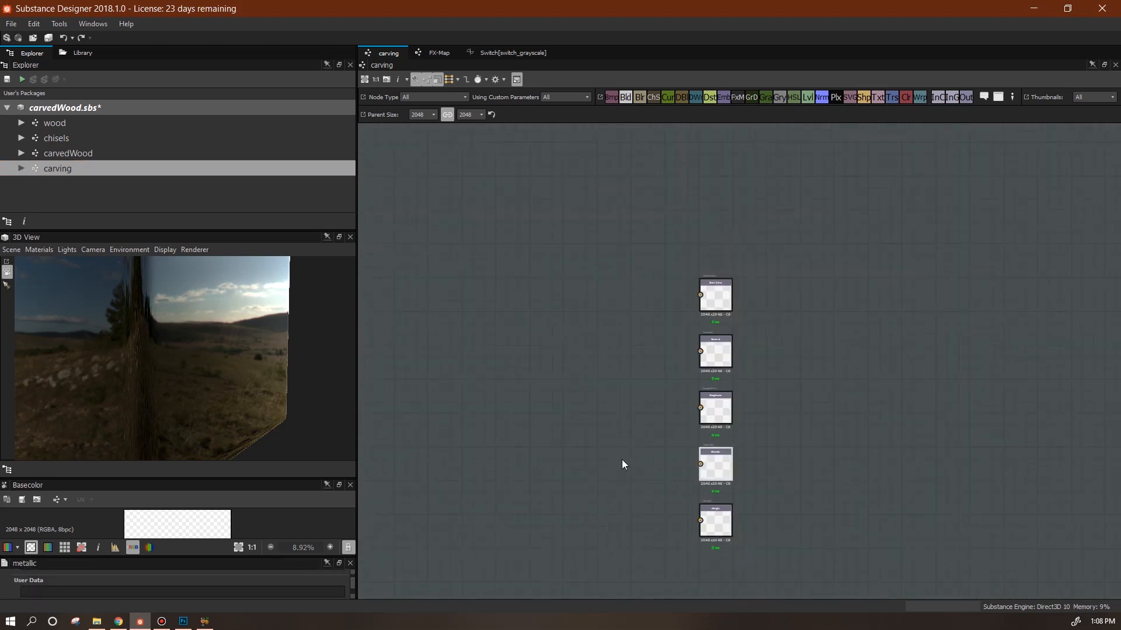
{"action": "middle_click_drag", "start_coordinate": [623, 465], "coordinate": [867, 408]}
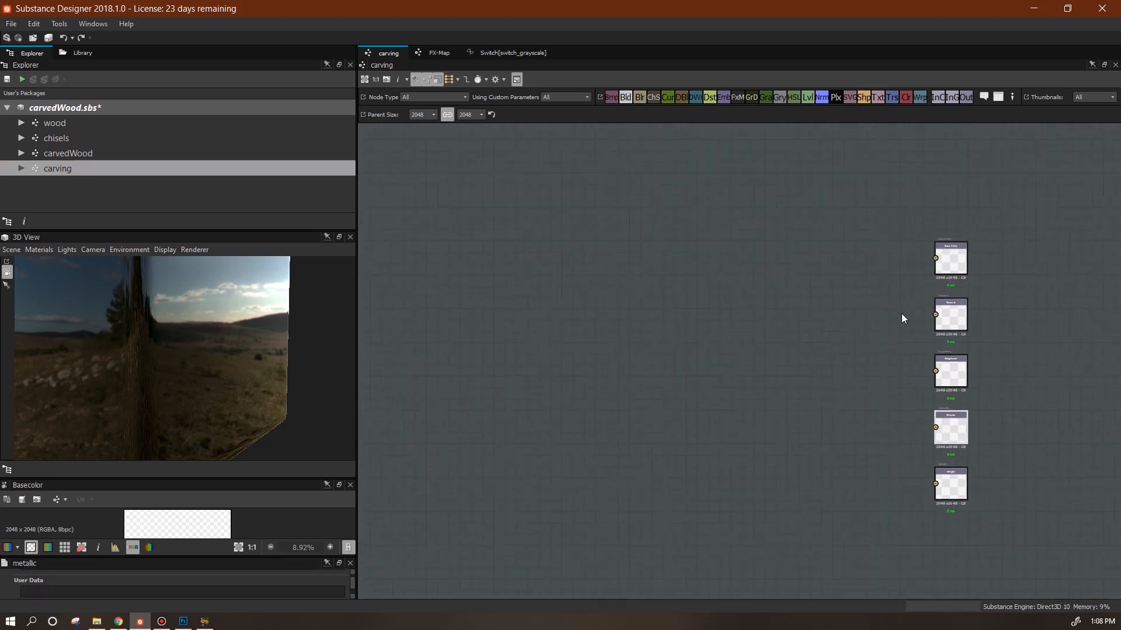
{"action": "middle_click_drag", "start_coordinate": [738, 373], "coordinate": [833, 382]}
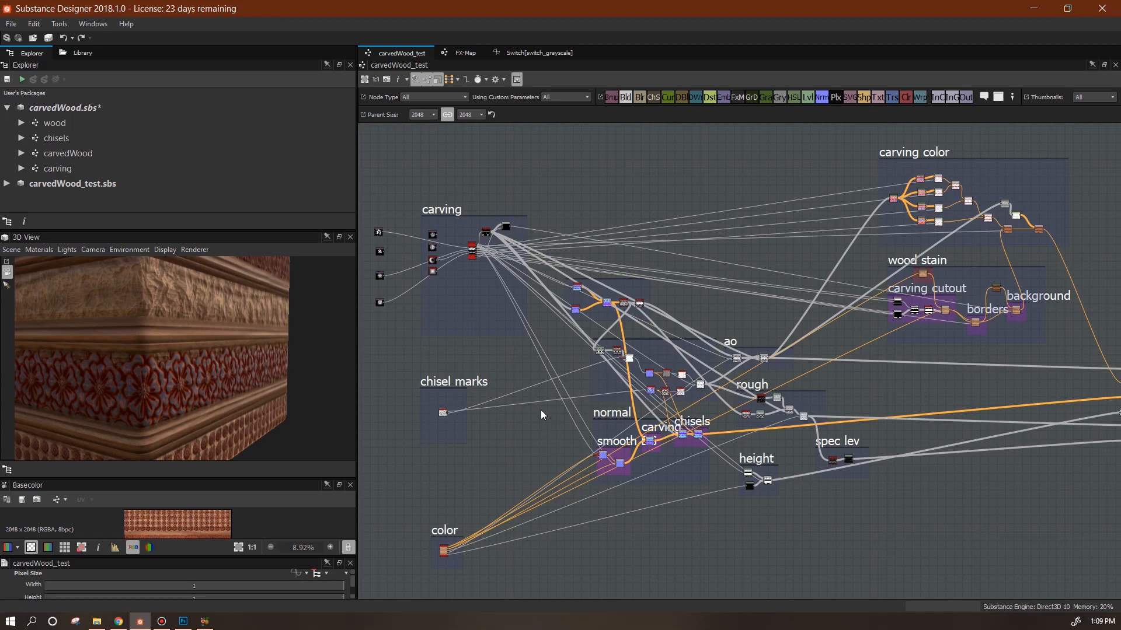
- Examine the carving section of the carvedWood_test graph and the images feeding its carving_cwTest node
{"action": "scroll", "coordinate": [537, 377], "scroll_direction": "up", "scroll_amount": 5}
{"action": "middle_click_drag", "start_coordinate": [450, 206], "coordinate": [764, 587]}
{"action": "scroll", "coordinate": [662, 494], "scroll_direction": "up", "scroll_amount": 6}
{"action": "middle_click_drag", "start_coordinate": [595, 313], "coordinate": [726, 598]}
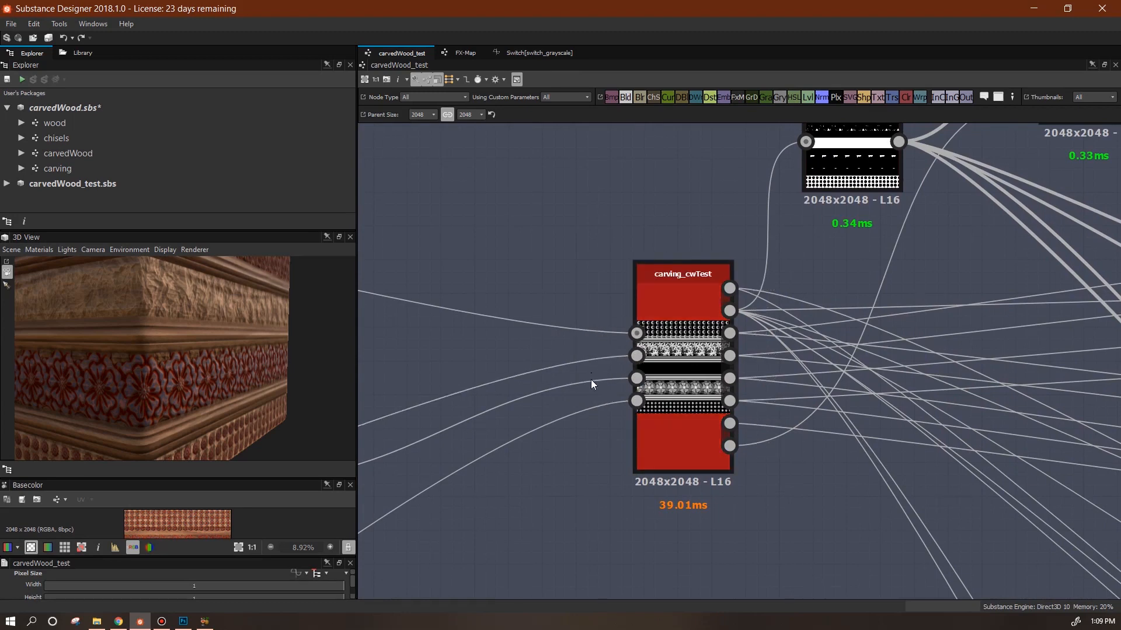
{"action": "scroll", "coordinate": [591, 375], "scroll_direction": "down", "scroll_amount": 5}
{"action": "middle_click_drag", "start_coordinate": [596, 410], "coordinate": [771, 377]}
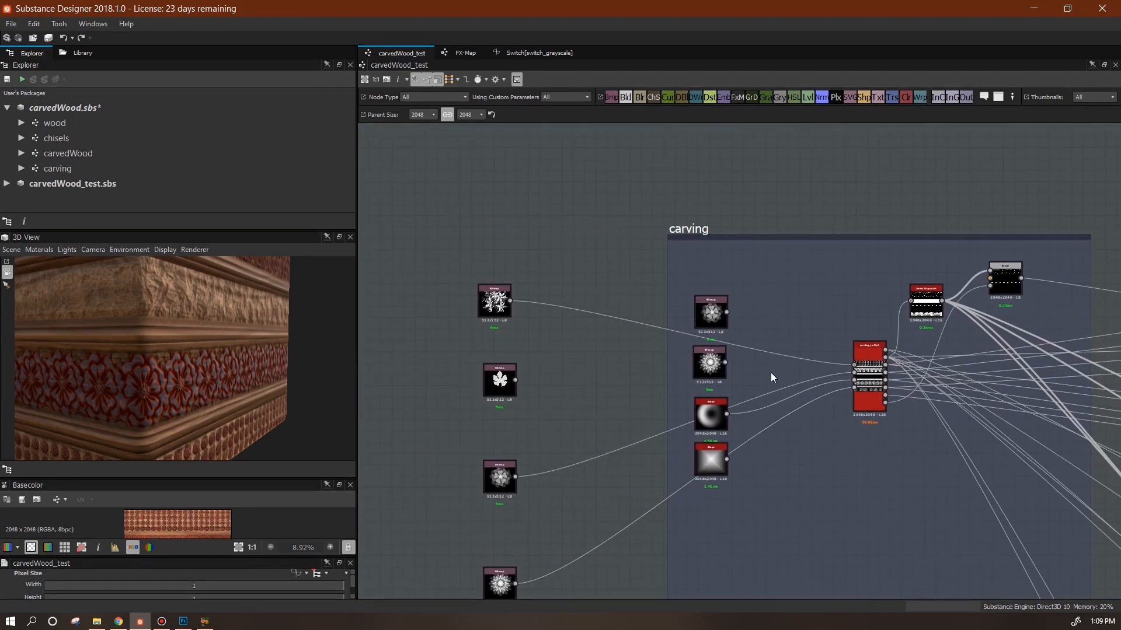
- Connect the uppermost flower bitmap inside the carving frame to the first input of the carving_cwTest node
{"action": "middle_click_drag", "start_coordinate": [239, 348], "coordinate": [235, 412]}
{"action": "left_click_drag", "start_coordinate": [727, 312], "coordinate": [865, 370]}
{"action": "left_click_drag", "start_coordinate": [283, 408], "coordinate": [197, 377]}
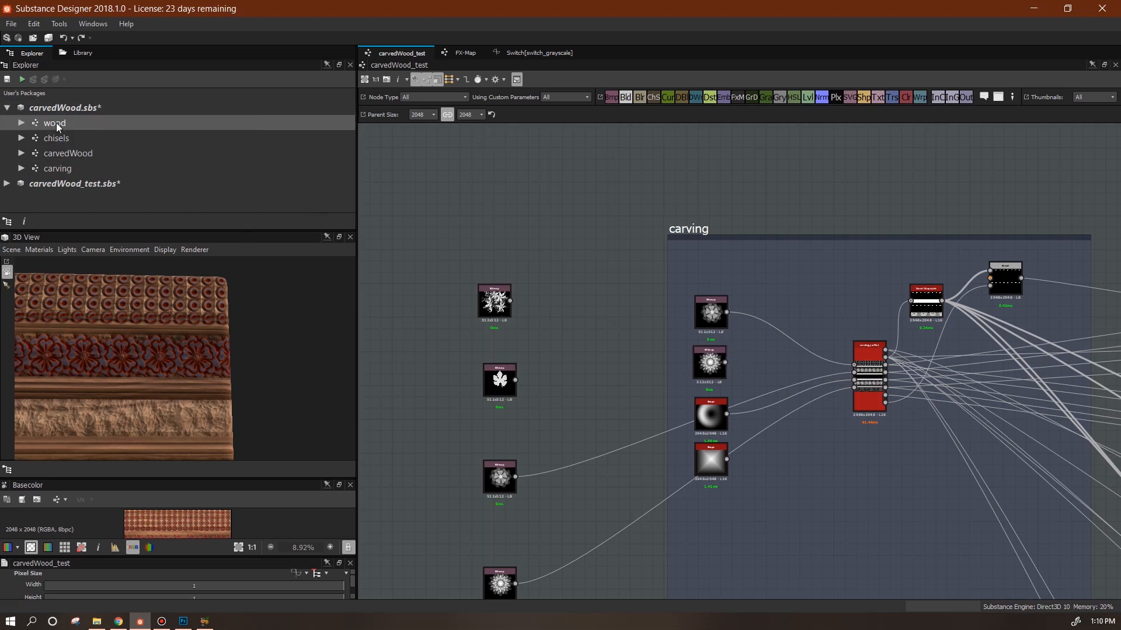
- Add a grayscale image input to the carving graph, with identifier input_image_1 and label "input image 1"
{"action": "double_click", "coordinate": [58, 168]}
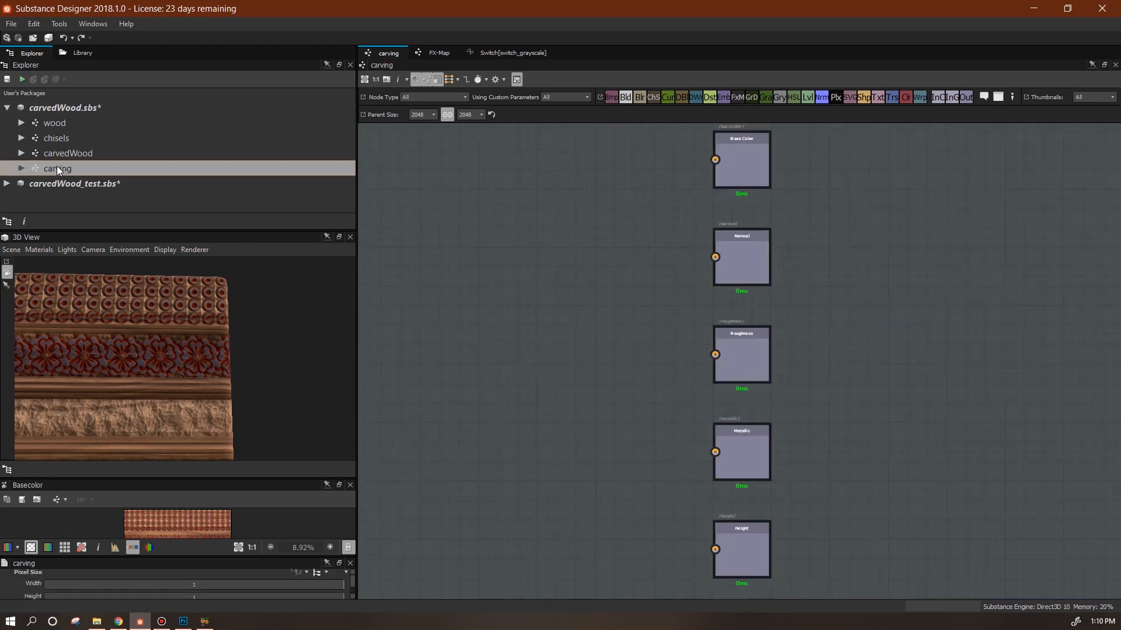
{"action": "scroll", "coordinate": [576, 401], "scroll_direction": "down", "scroll_amount": 2}
{"action": "middle_click_drag", "start_coordinate": [576, 400], "coordinate": [1022, 404]}
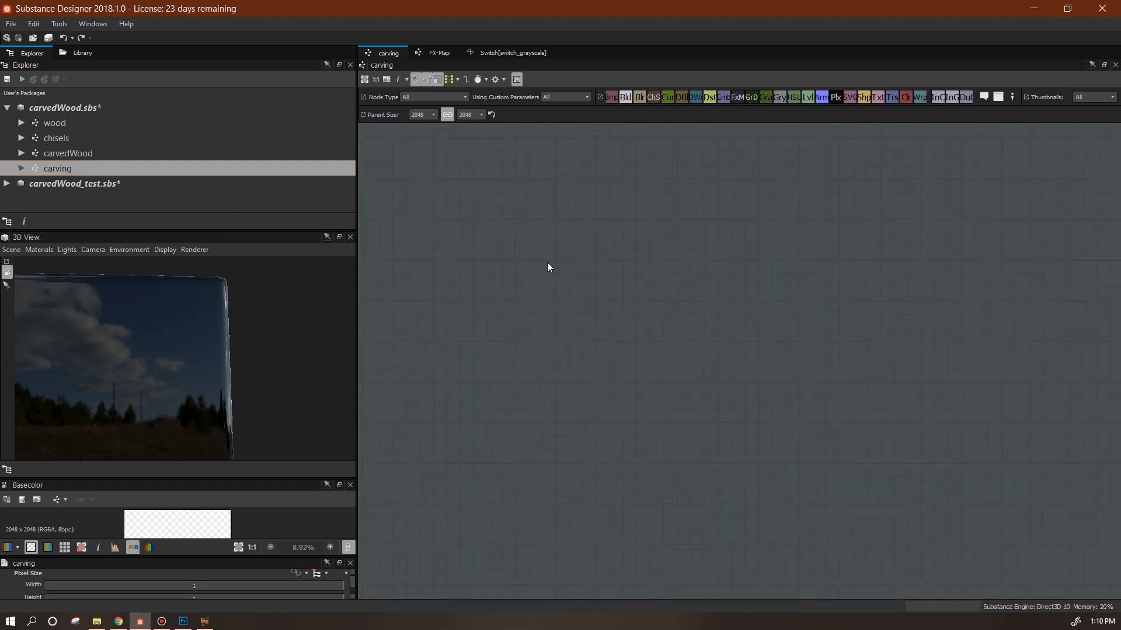
{"action": "right_click", "coordinate": [543, 190]}
{"action": "mouse_move", "coordinate": [573, 192]}
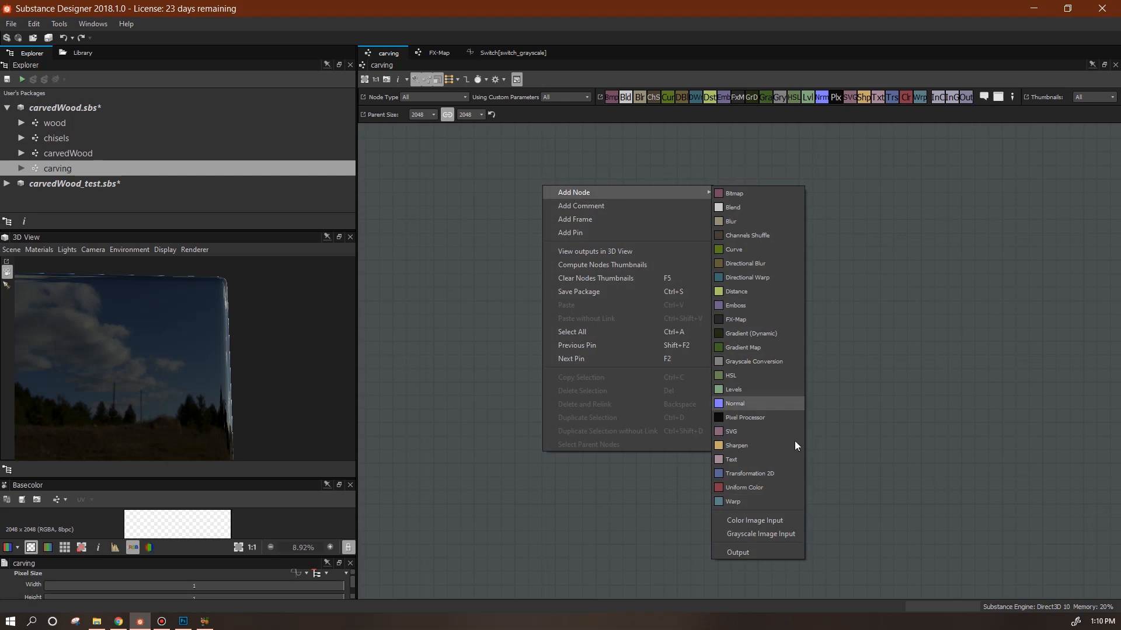
{"action": "left_click", "coordinate": [771, 534]}
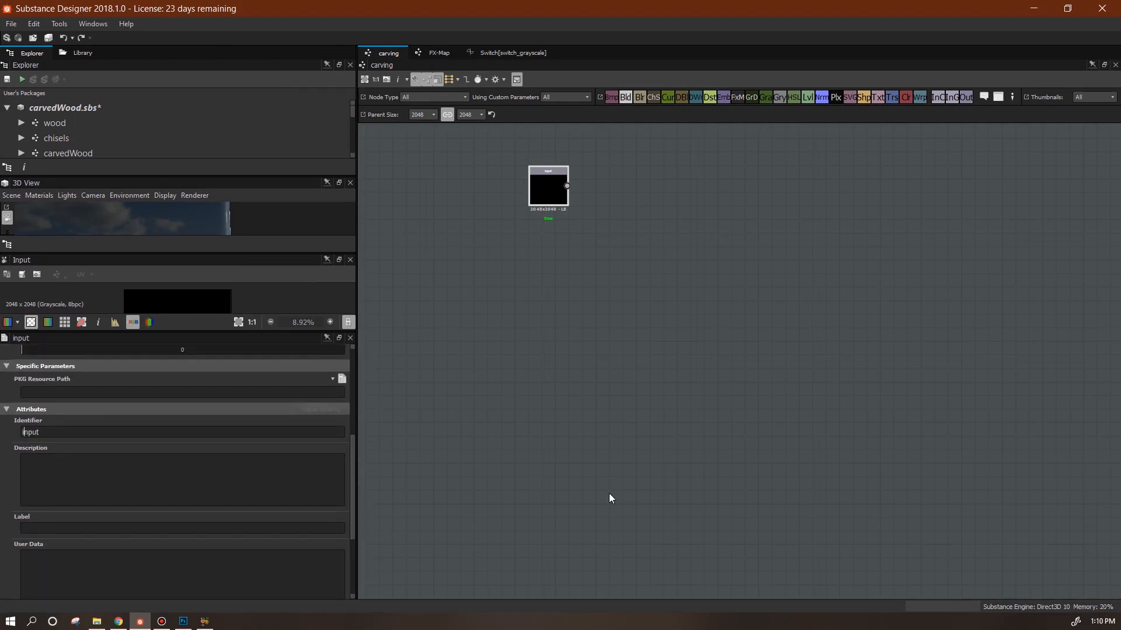
{"action": "key", "text": "Return"}
{"action": "left_click_drag", "start_coordinate": [353, 524], "coordinate": [356, 541]}
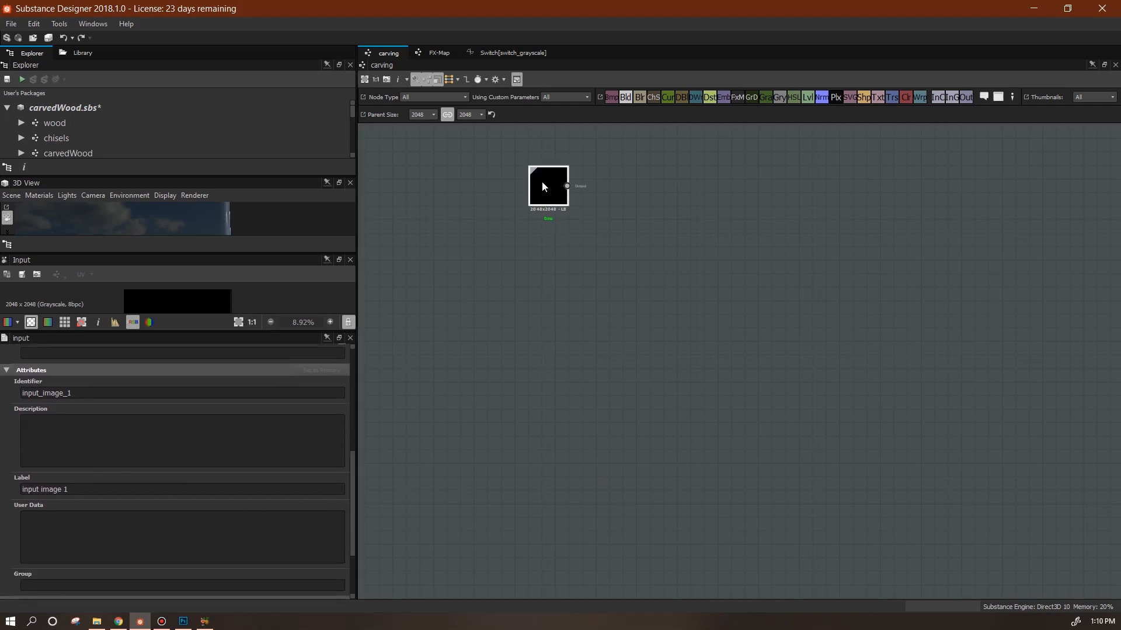
- Paste three copies of the image input node and line them up in a column below the original
{"action": "key", "text": "ctrl+v"}
{"action": "key", "text": "ctrl+v"}
{"action": "key", "text": "ctrl+v"}
{"action": "left_click_drag", "start_coordinate": [744, 361], "coordinate": [549, 365]}
- Label the first copied input node "input image 4" and the second copy "input image 3"
{"action": "left_click", "coordinate": [551, 248]}
{"action": "left_click_drag", "start_coordinate": [83, 490], "coordinate": [450, 415]}
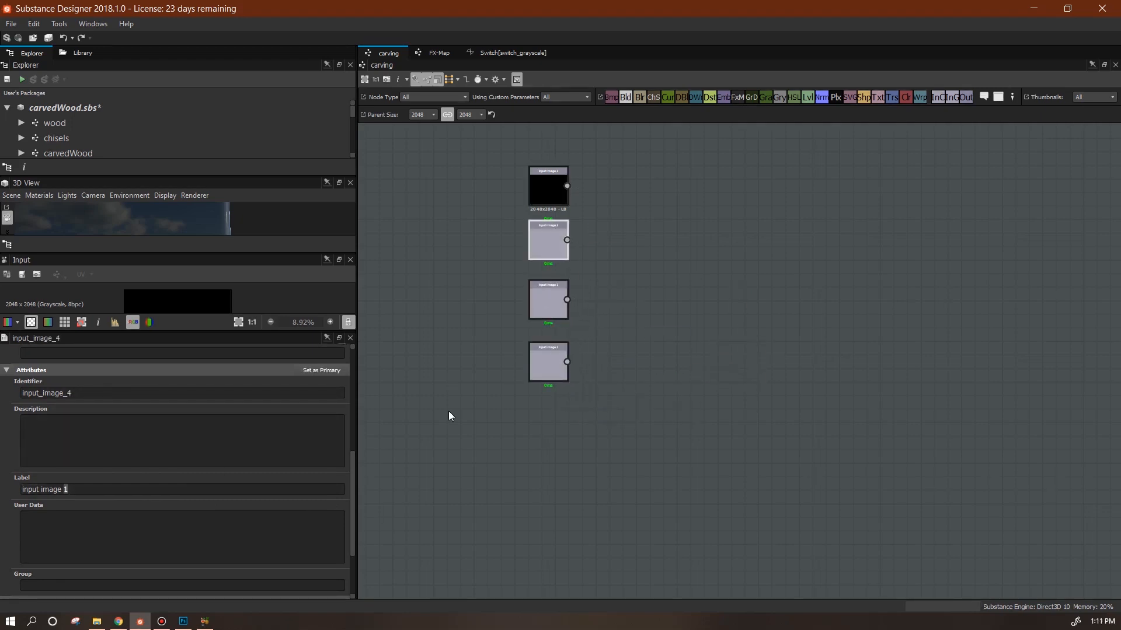
{"action": "type", "text": "4"}
{"action": "left_click_drag", "start_coordinate": [548, 245], "coordinate": [536, 448]}
{"action": "left_click", "coordinate": [549, 303]}
{"action": "left_click_drag", "start_coordinate": [64, 489], "coordinate": [140, 490]}
{"action": "type", "text": "3"}
- Arrange the copied input nodes below the first one in numerical order from 2 to 4
{"action": "left_click_drag", "start_coordinate": [551, 303], "coordinate": [497, 378]}
{"action": "left_click_drag", "start_coordinate": [549, 365], "coordinate": [549, 256]}
{"action": "left_click_drag", "start_coordinate": [534, 439], "coordinate": [549, 392]}
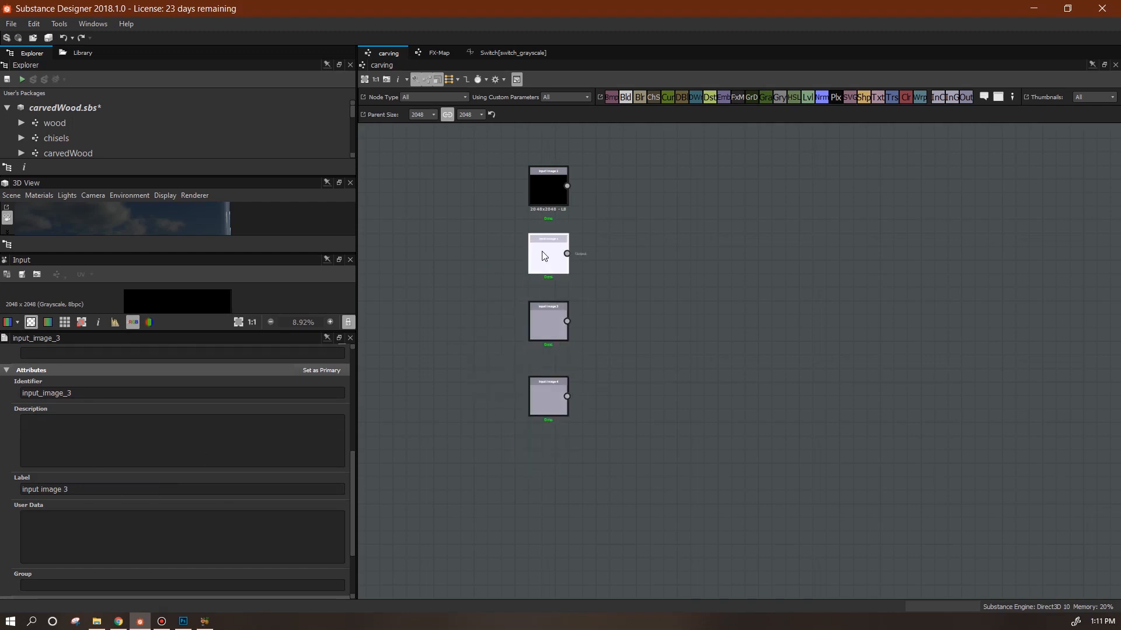
- Review the carving graph's properties, checking its lists of input images and output images
{"action": "left_click_drag", "start_coordinate": [181, 176], "coordinate": [182, 199]}
{"action": "left_click_drag", "start_coordinate": [353, 532], "coordinate": [353, 544]}
{"action": "left_click", "coordinate": [446, 493]}
{"action": "left_click_drag", "start_coordinate": [352, 382], "coordinate": [353, 539]}
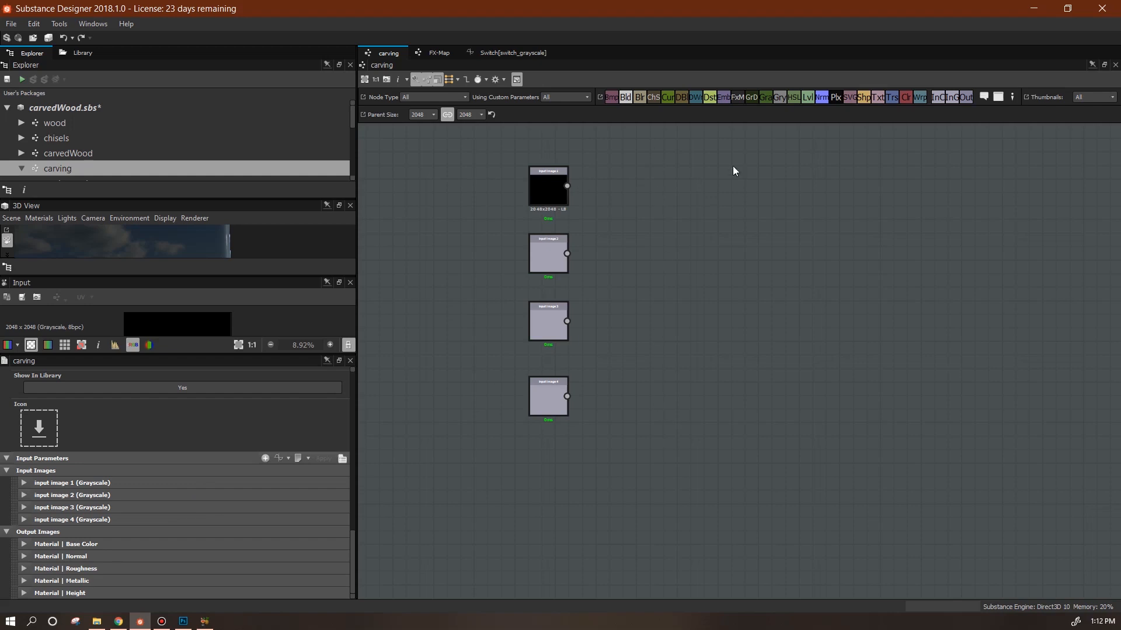
- Check input nodes 2 to 4, and move the whole column of four inputs farther from the output nodes
{"action": "middle_click_drag", "start_coordinate": [948, 332], "coordinate": [898, 380]}
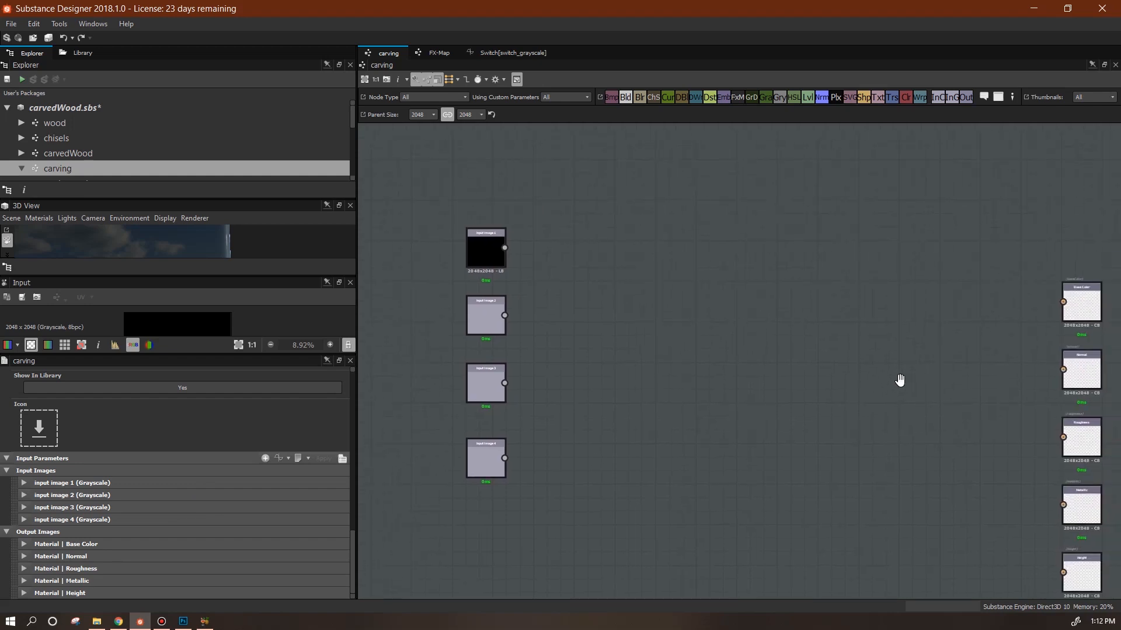
{"action": "scroll", "coordinate": [902, 364], "scroll_direction": "down", "scroll_amount": 3}
{"action": "left_click_drag", "start_coordinate": [663, 259], "coordinate": [473, 458]}
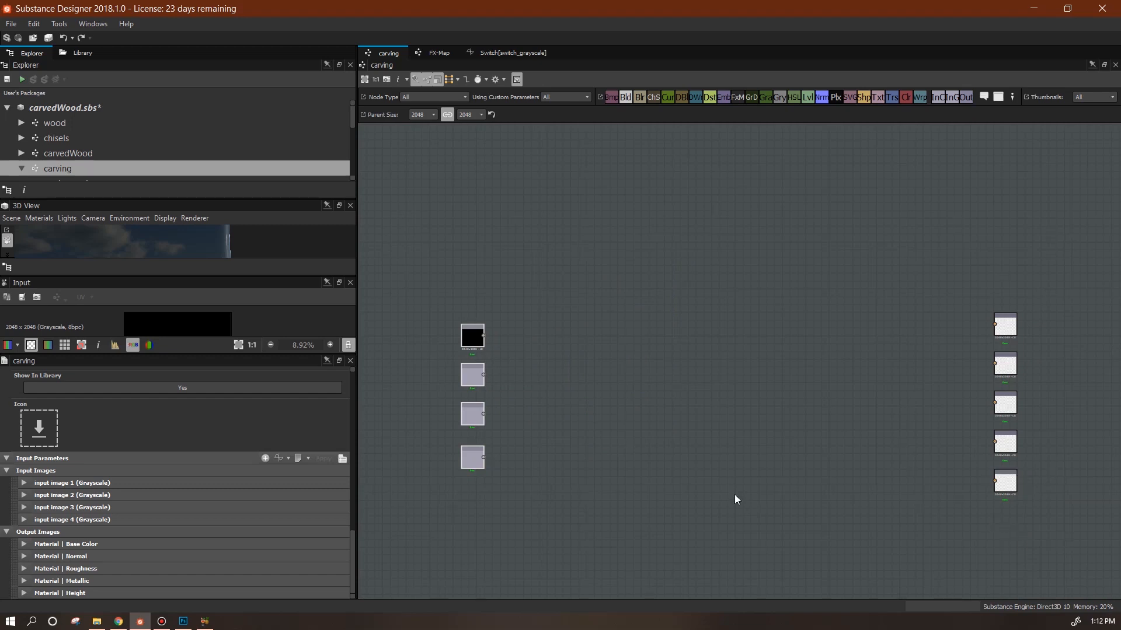
{"action": "left_click", "coordinate": [472, 375]}
{"action": "left_click", "coordinate": [472, 413]}
{"action": "left_click", "coordinate": [480, 460]}
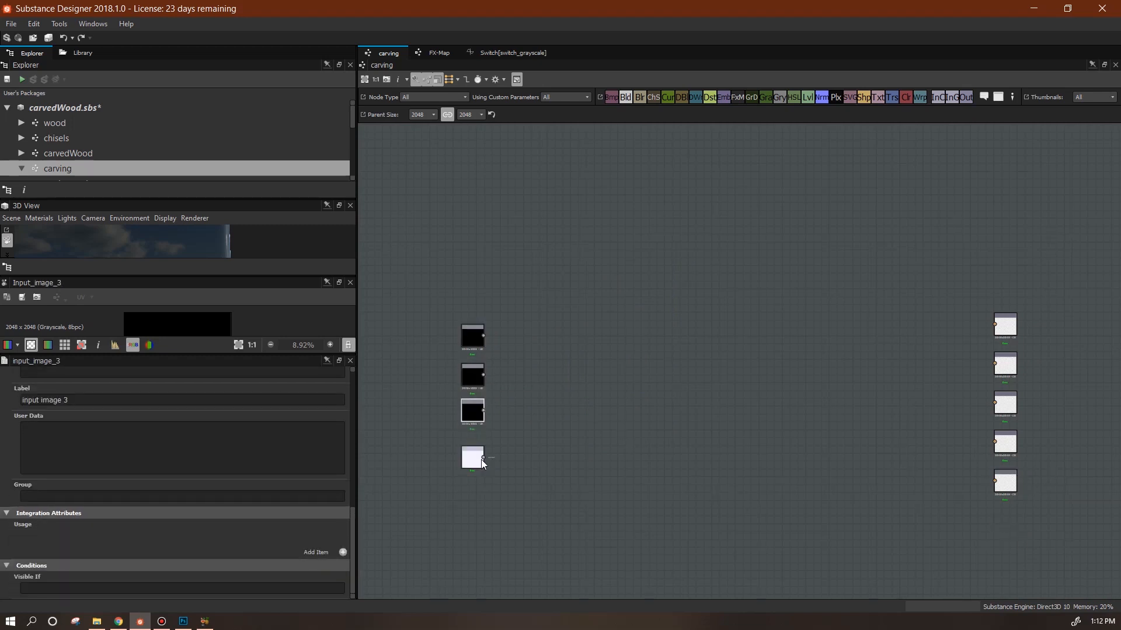
{"action": "left_click", "coordinate": [477, 465]}
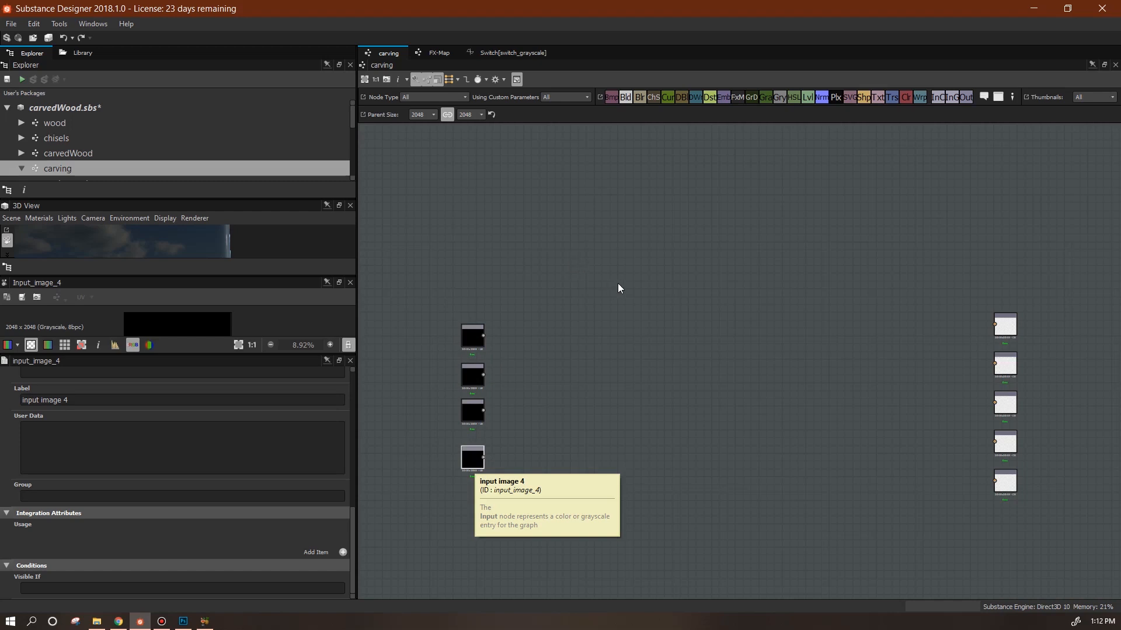
{"action": "left_click_drag", "start_coordinate": [520, 303], "coordinate": [430, 472]}
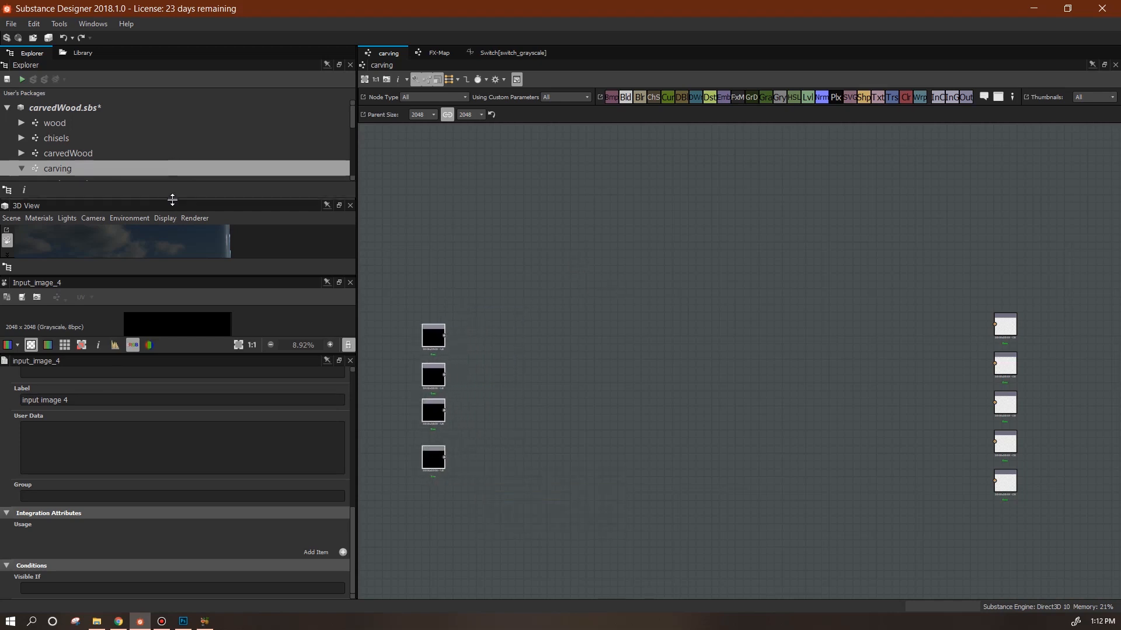
- Collapse the carving graph's contents and expand the Resources folder of the carvedWood_test.sbs package
{"action": "left_click_drag", "start_coordinate": [173, 198], "coordinate": [178, 272]}
{"action": "left_click", "coordinate": [21, 169]}
{"action": "left_click", "coordinate": [7, 183]}
{"action": "left_click", "coordinate": [21, 214]}
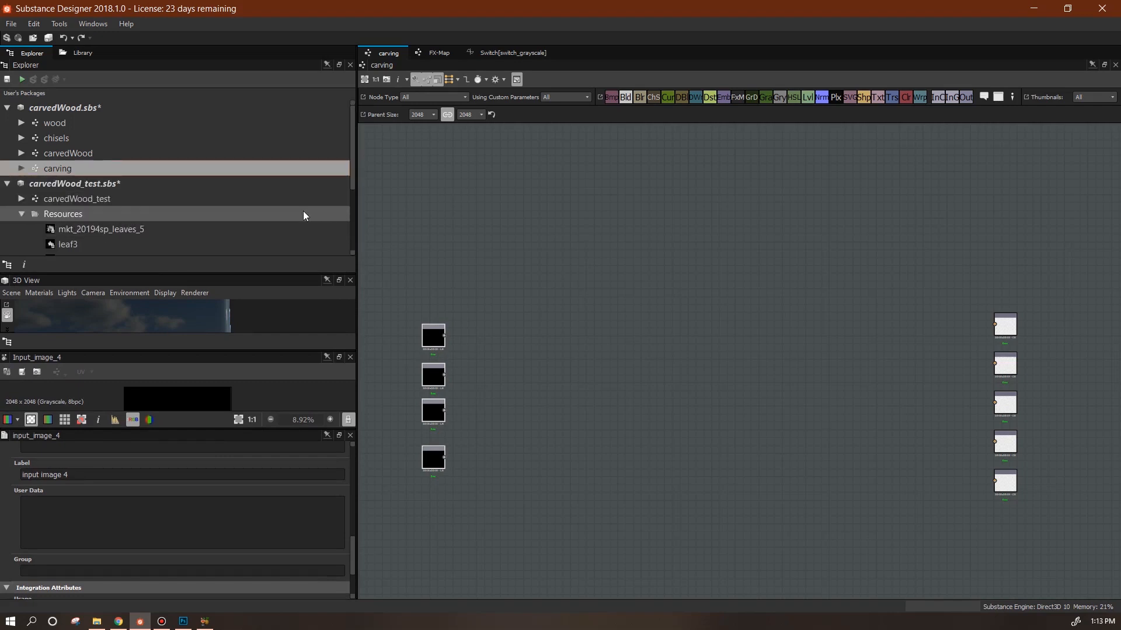
{"action": "scroll", "coordinate": [352, 166], "scroll_direction": "down", "scroll_amount": 1}
{"action": "scroll", "coordinate": [355, 180], "scroll_direction": "down", "scroll_amount": 4}
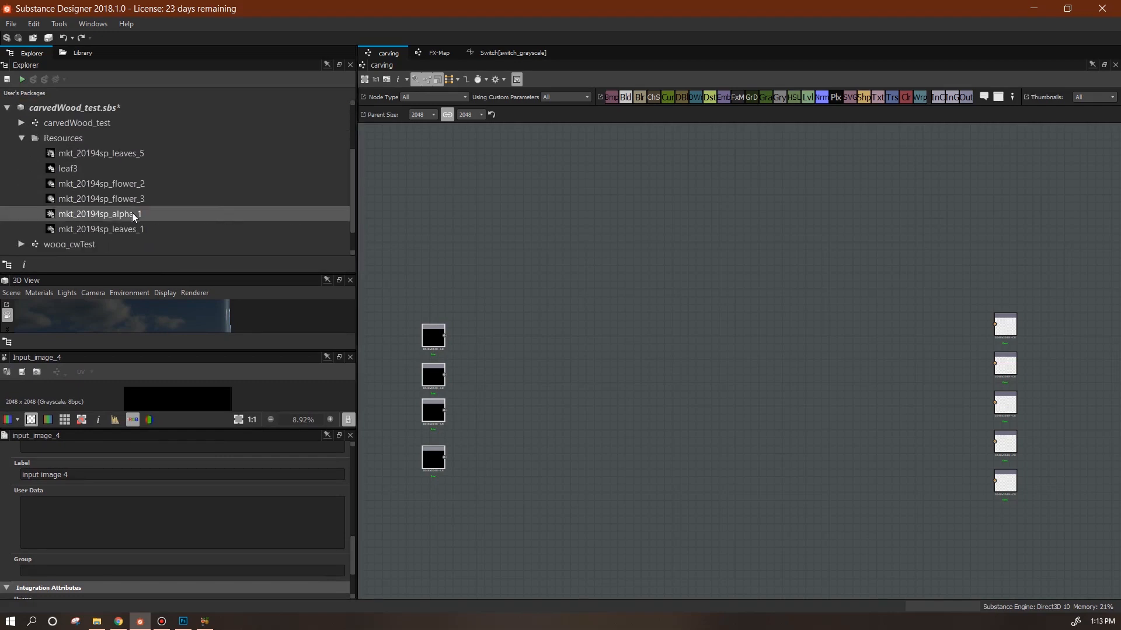
{"action": "left_click", "coordinate": [84, 216]}
{"action": "left_click", "coordinate": [84, 199], "text": "ctrl"}
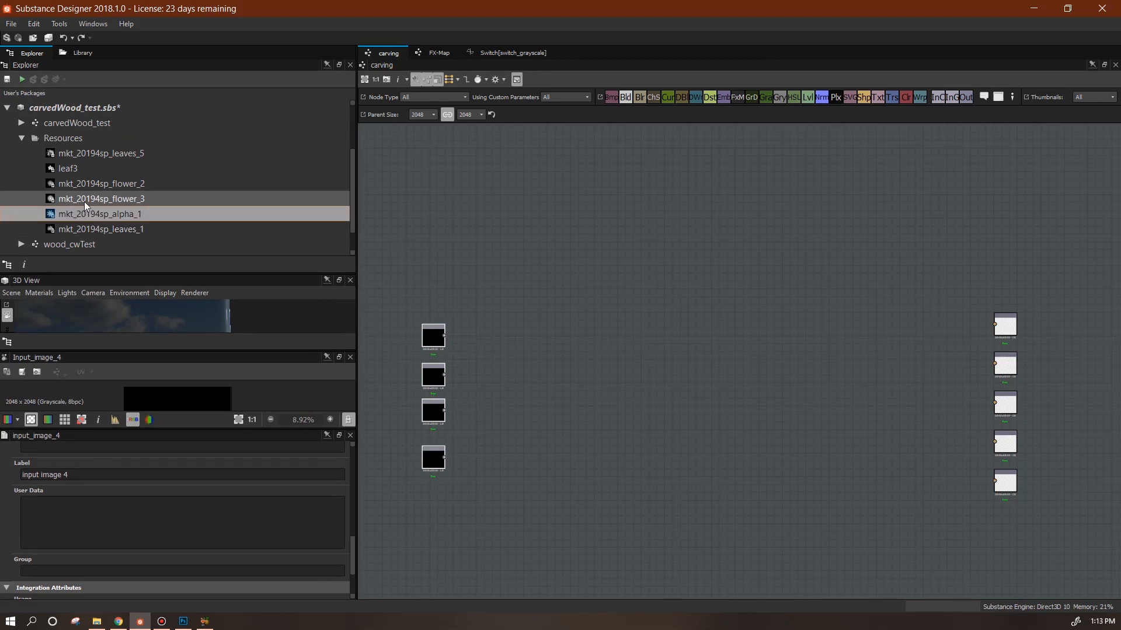
{"action": "left_click", "coordinate": [92, 168], "text": "ctrl"}
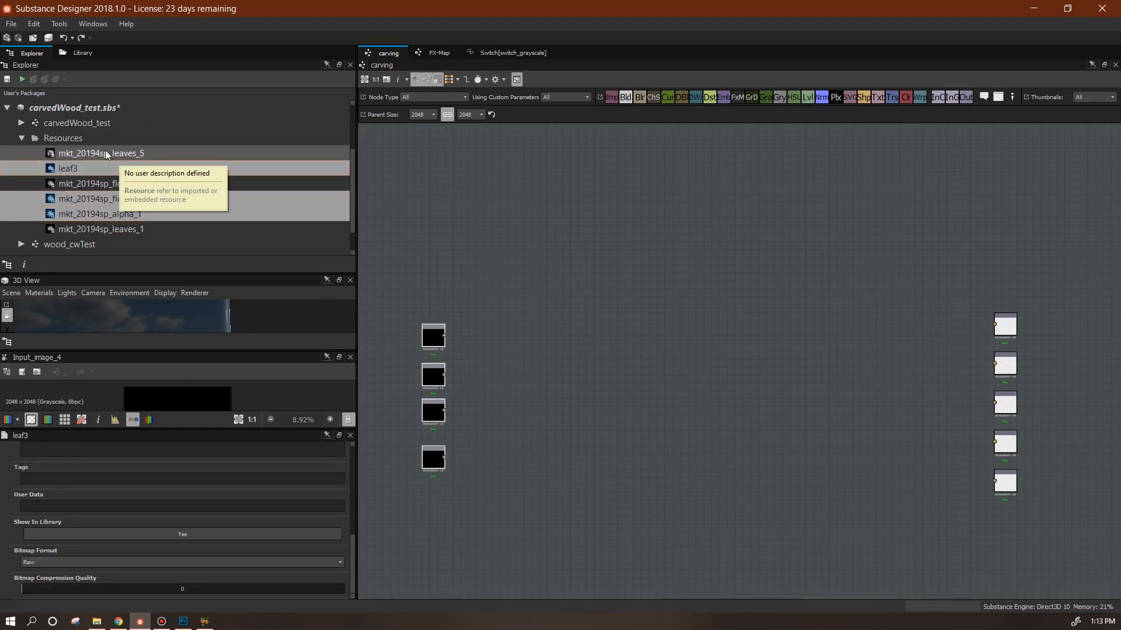
{"action": "left_click", "coordinate": [101, 153], "text": "ctrl"}
{"action": "left_click", "coordinate": [96, 152]}
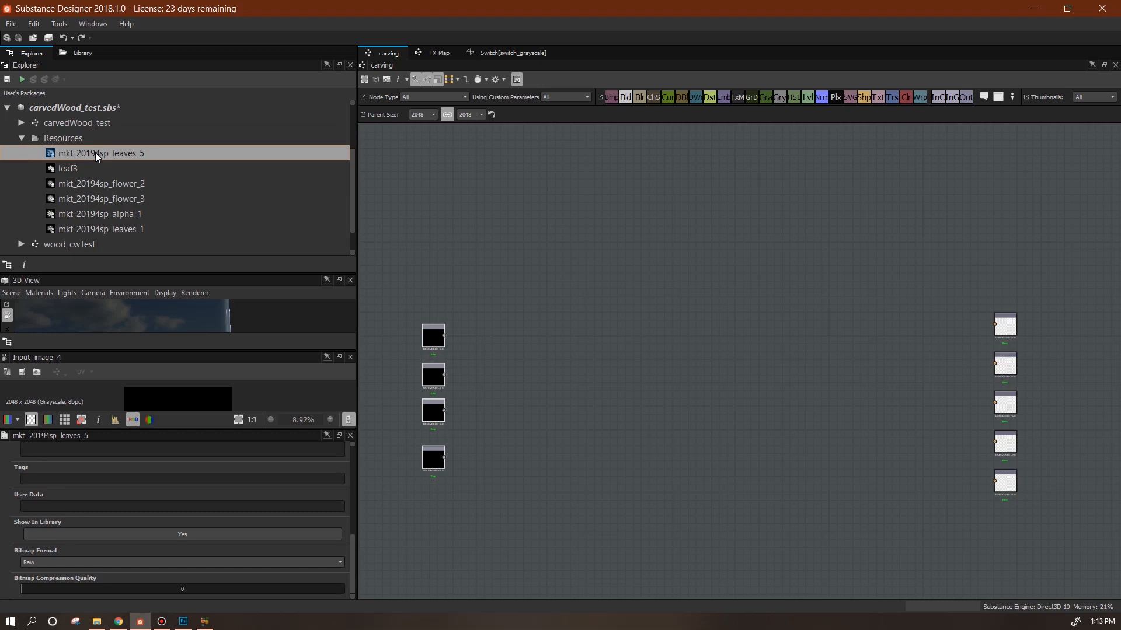
- Place the leaf3, mkt_20194sp_flower_2, mkt_20194sp_flower_3 and mkt_20194sp_alpha_1 resources in the carving graph as bitmap nodes
{"action": "left_click", "coordinate": [71, 169]}
{"action": "left_click", "coordinate": [82, 184], "text": "ctrl"}
{"action": "left_click", "coordinate": [84, 198], "text": "ctrl"}
{"action": "left_click", "coordinate": [82, 214], "text": "ctrl"}
{"action": "left_click_drag", "start_coordinate": [62, 167], "coordinate": [535, 340]}
- Set the color mode of the placed bitmap nodes to Grayscale
{"action": "left_click", "coordinate": [535, 403]}
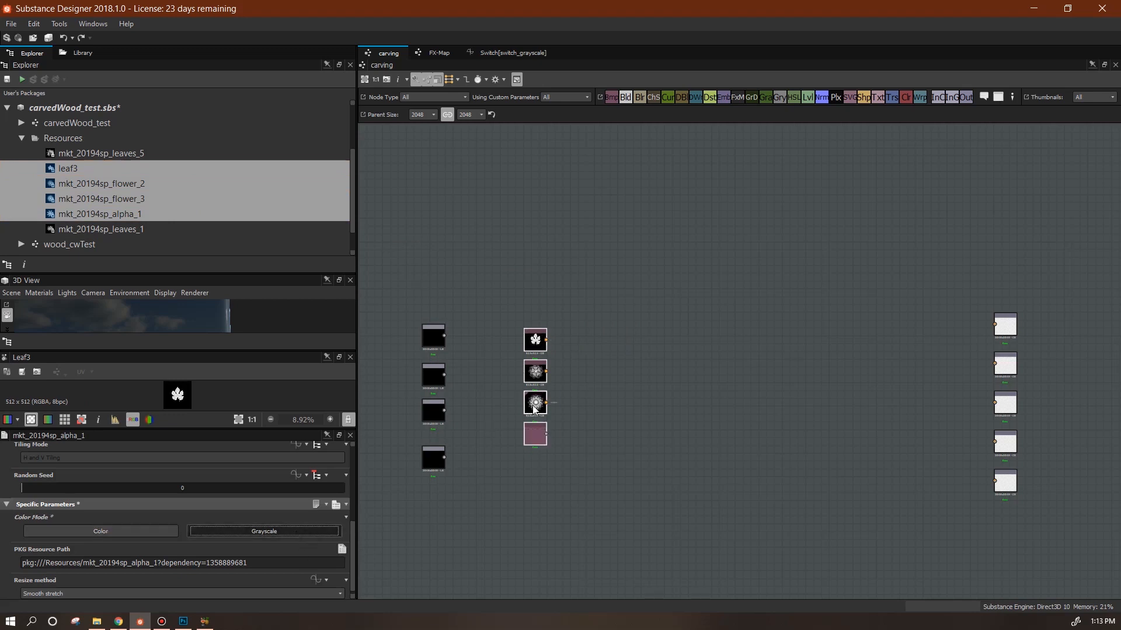
{"action": "left_click", "coordinate": [251, 533]}
{"action": "left_click", "coordinate": [532, 370]}
{"action": "left_click", "coordinate": [256, 533]}
{"action": "left_click", "coordinate": [536, 340]}
{"action": "left_click", "coordinate": [232, 532]}
- Place the leaf3 bitmap beside input image 1 and the flower_2 bitmap beside input image 2, in separate rows
{"action": "middle_click_drag", "start_coordinate": [564, 531], "coordinate": [750, 514]}
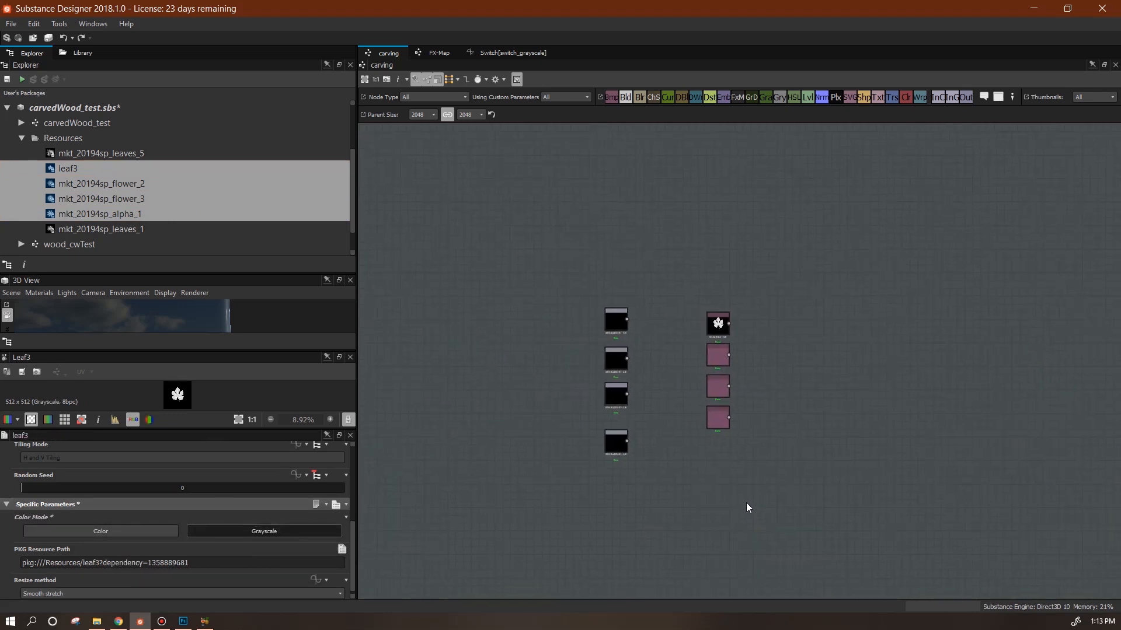
{"action": "left_click_drag", "start_coordinate": [716, 323], "coordinate": [676, 300]}
{"action": "left_click_drag", "start_coordinate": [613, 321], "coordinate": [465, 216]}
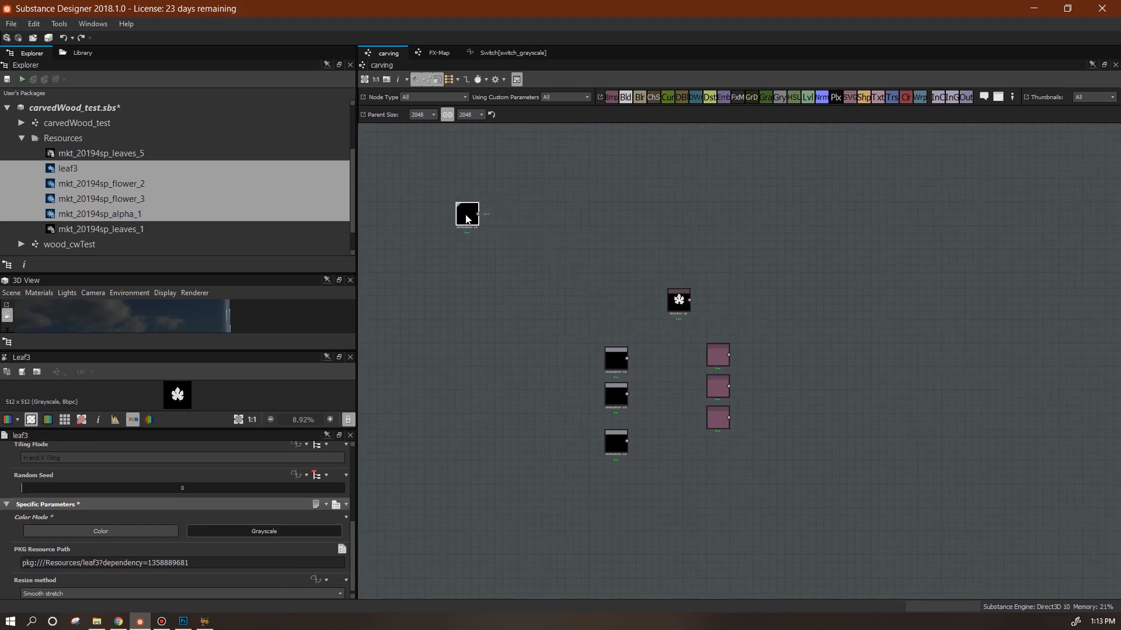
{"action": "left_click", "coordinate": [679, 300]}
{"action": "left_click_drag", "start_coordinate": [679, 302], "coordinate": [498, 215]}
{"action": "left_click_drag", "start_coordinate": [613, 365], "coordinate": [472, 292]}
{"action": "left_click_drag", "start_coordinate": [722, 369], "coordinate": [506, 299]}
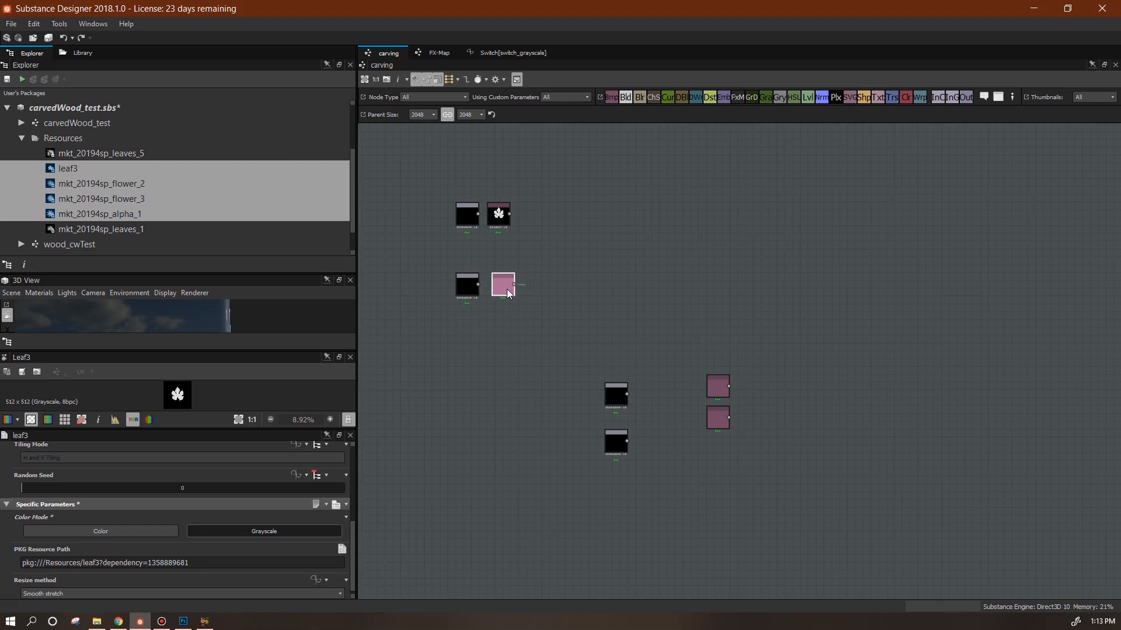
- Place the flower_3 bitmap beside input image 3 and the alpha_1 bitmap beside input image 4, in rows below
{"action": "left_click_drag", "start_coordinate": [617, 398], "coordinate": [471, 369]}
{"action": "left_click_drag", "start_coordinate": [700, 385], "coordinate": [498, 363]}
{"action": "left_click_drag", "start_coordinate": [603, 430], "coordinate": [454, 424]}
{"action": "left_click_drag", "start_coordinate": [700, 429], "coordinate": [684, 429]}
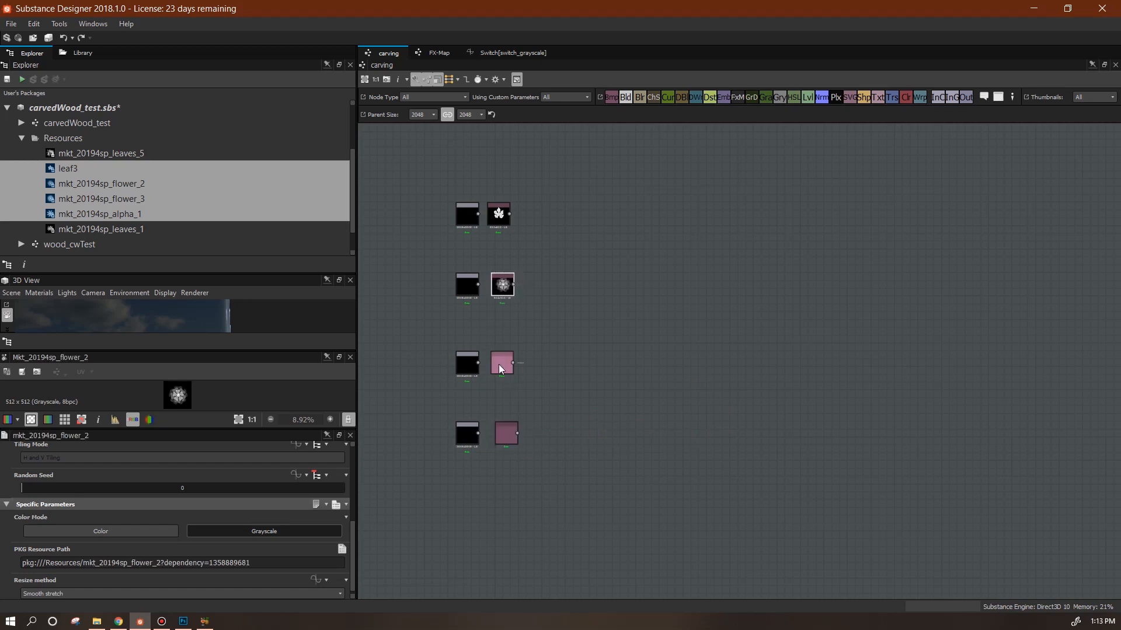
- Move all four input and bitmap pairs together farther away from the output nodes
{"action": "middle_click_drag", "start_coordinate": [609, 343], "coordinate": [627, 370]}
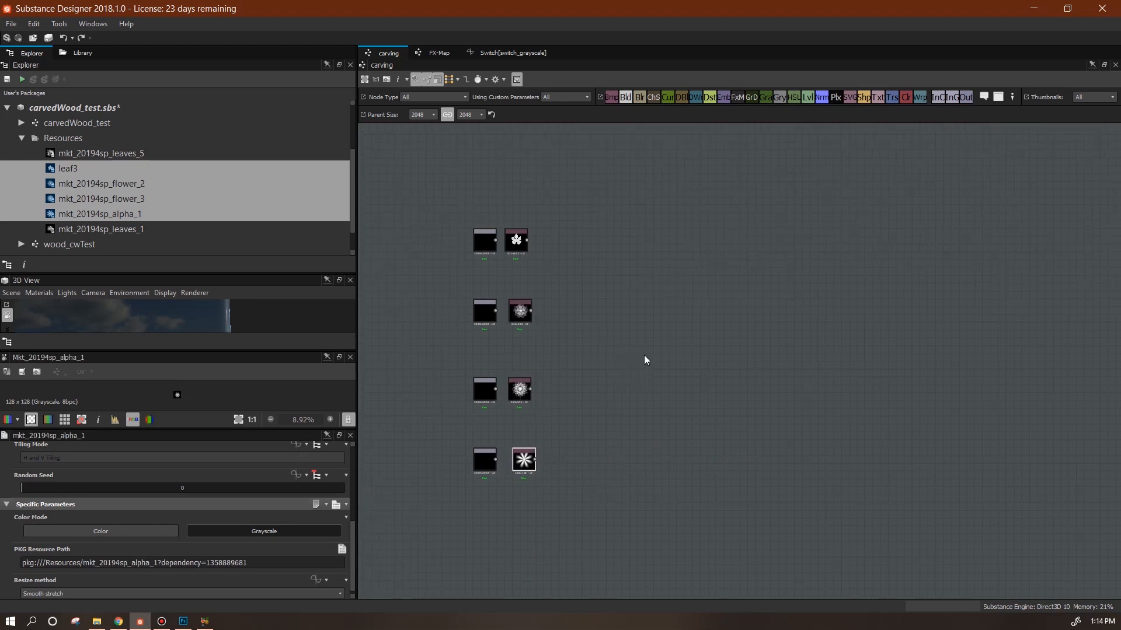
{"action": "scroll", "coordinate": [712, 376], "scroll_direction": "down", "scroll_amount": 1}
{"action": "middle_click_drag", "start_coordinate": [740, 378], "coordinate": [686, 394]}
{"action": "left_click_drag", "start_coordinate": [567, 222], "coordinate": [450, 496]}
{"action": "left_click_drag", "start_coordinate": [503, 466], "coordinate": [424, 538]}
{"action": "middle_click_drag", "start_coordinate": [544, 474], "coordinate": [637, 421]}
{"action": "left_click_drag", "start_coordinate": [587, 270], "coordinate": [514, 471]}
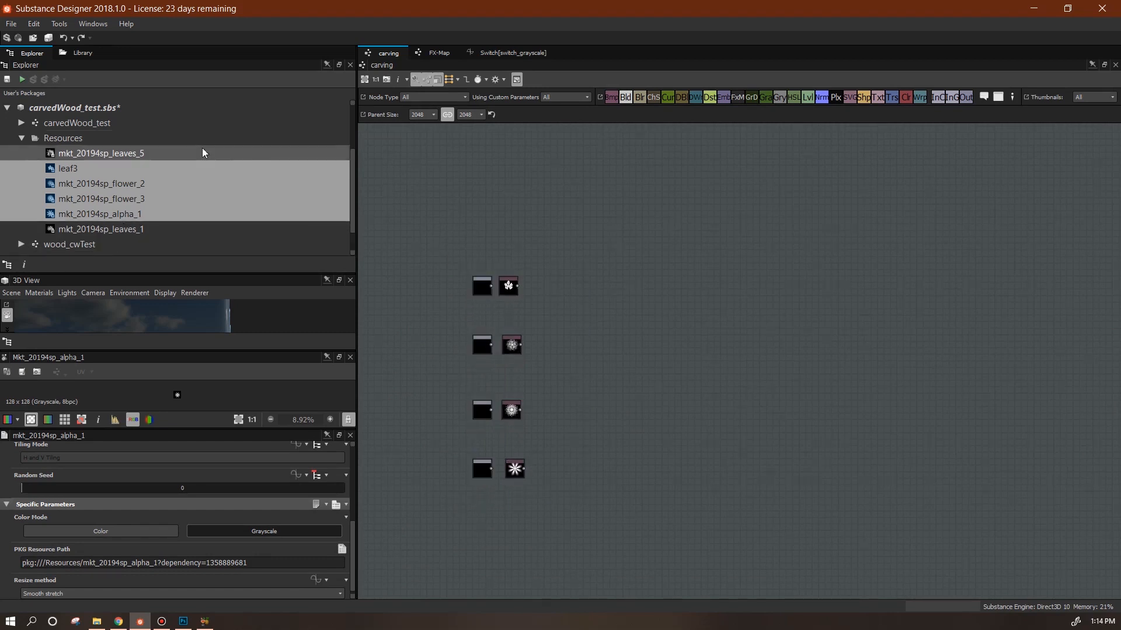
- Open the carvedWood_test graph and examine the finished carved wood material on the 3D model from different angles
{"action": "left_click", "coordinate": [100, 123]}
{"action": "double_click", "coordinate": [100, 123]}
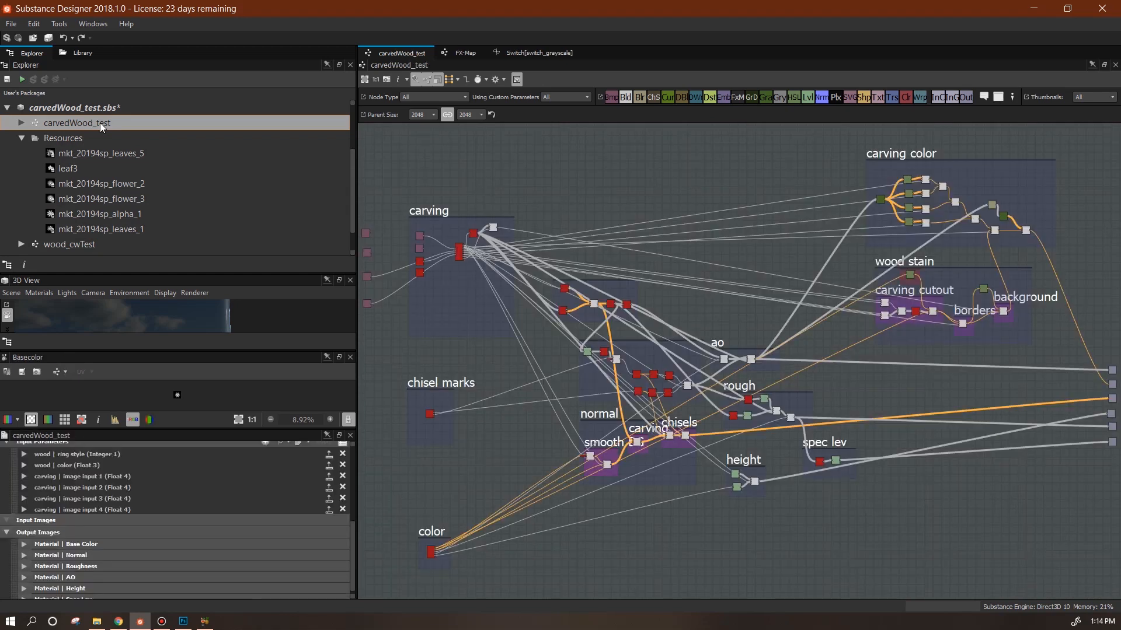
{"action": "left_click_drag", "start_coordinate": [181, 349], "coordinate": [195, 492]}
{"action": "left_click_drag", "start_coordinate": [212, 411], "coordinate": [207, 365]}
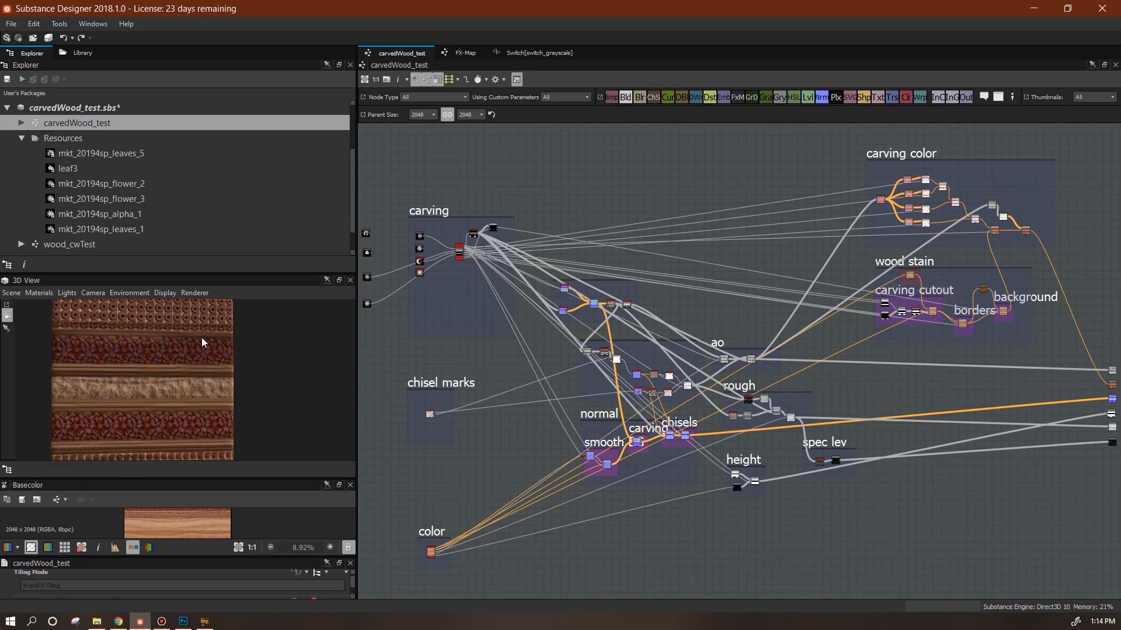
{"action": "left_click_drag", "start_coordinate": [234, 393], "coordinate": [240, 392]}
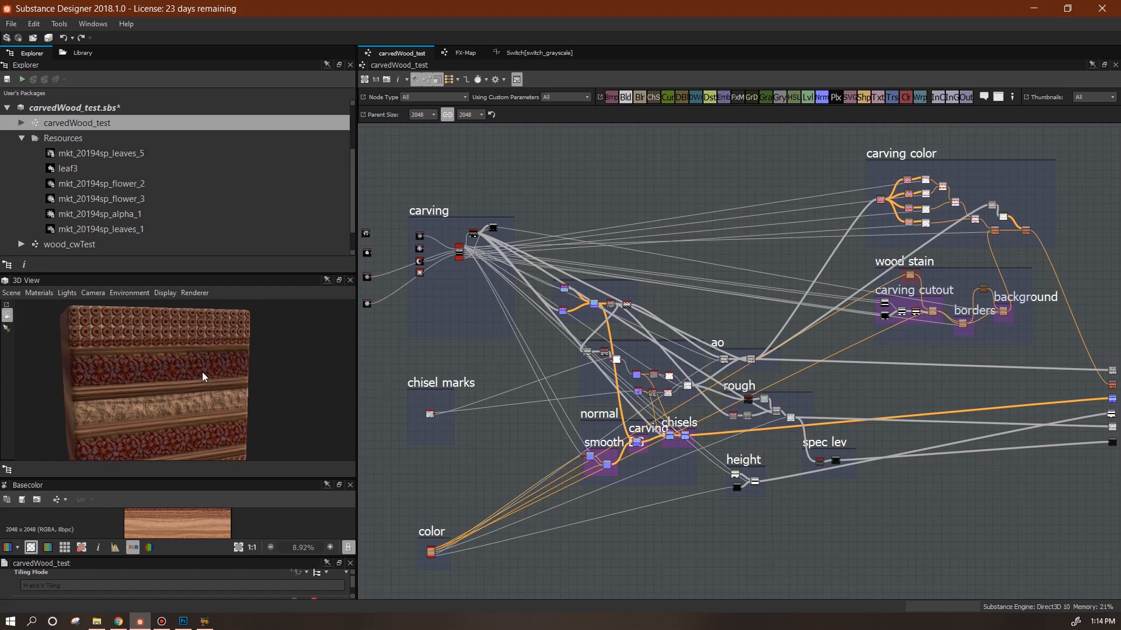
{"action": "left_click_drag", "start_coordinate": [177, 323], "coordinate": [272, 390]}
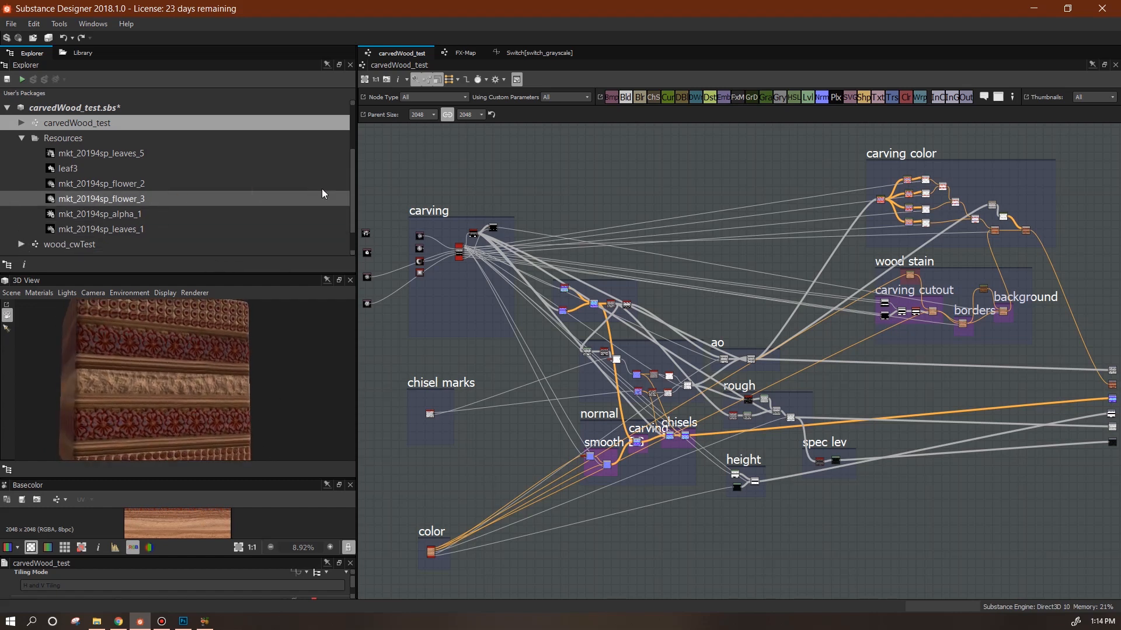
- Reopen the carving graph from the carvedWood.sbs package
{"action": "left_click", "coordinate": [7, 108]}
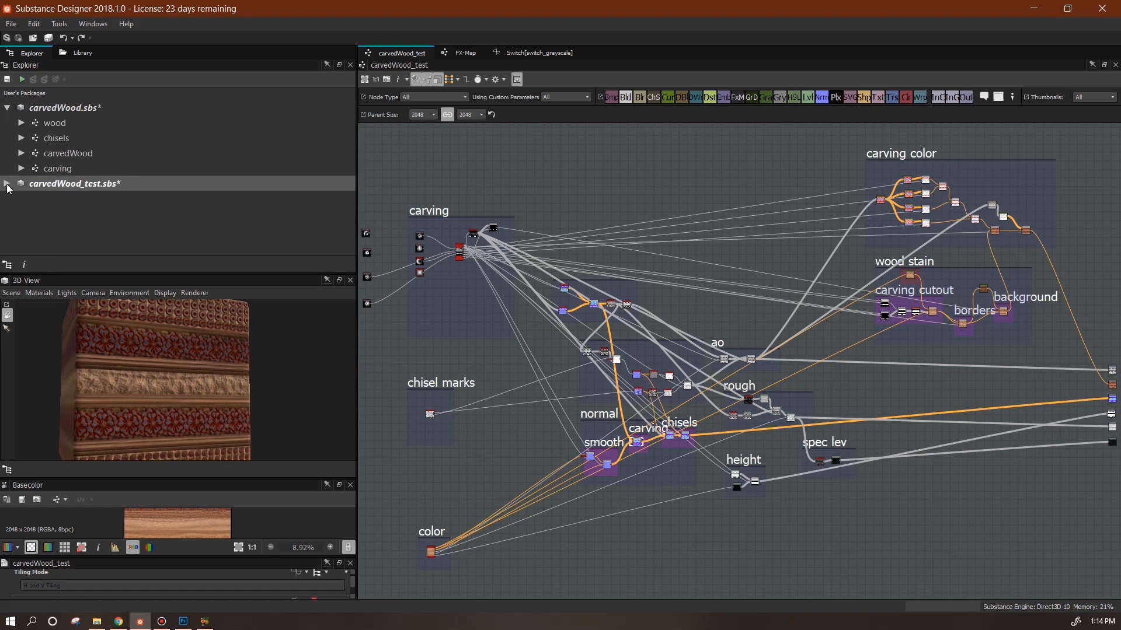
{"action": "left_click", "coordinate": [7, 183]}
{"action": "double_click", "coordinate": [65, 156]}
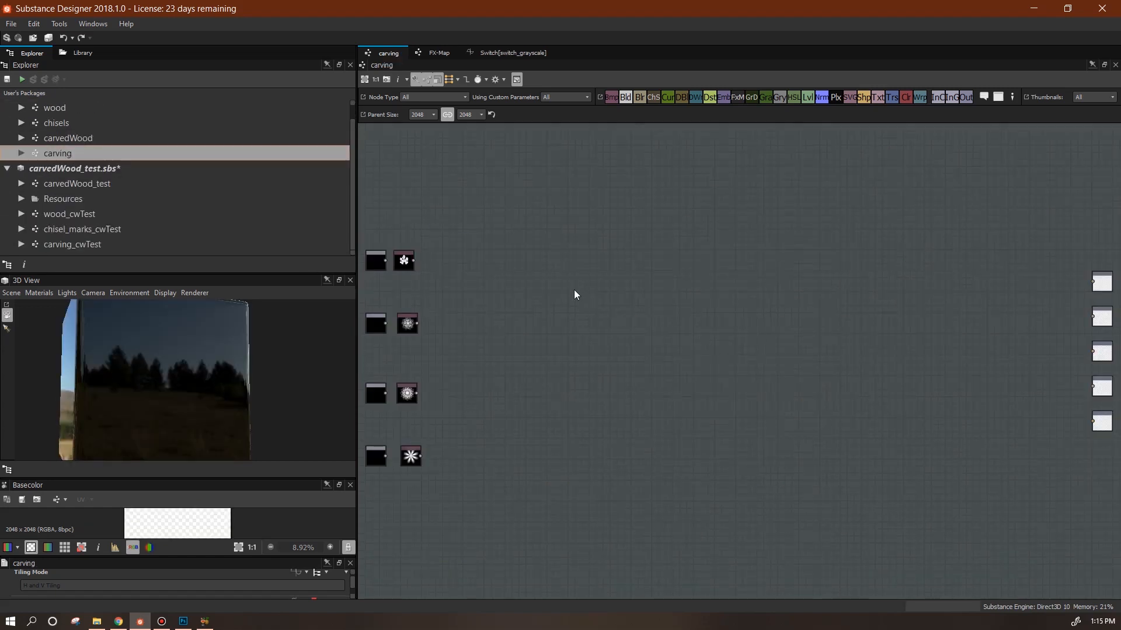
- Add a Uniform Color node between the bitmaps and the outputs, with Grayscale color mode and a white (255) output color
{"action": "left_click_drag", "start_coordinate": [817, 206], "coordinate": [507, 295]}
{"action": "left_click_drag", "start_coordinate": [315, 557], "coordinate": [315, 489]}
{"action": "left_click", "coordinate": [317, 590]}
{"action": "left_click_drag", "start_coordinate": [352, 561], "coordinate": [353, 578]}
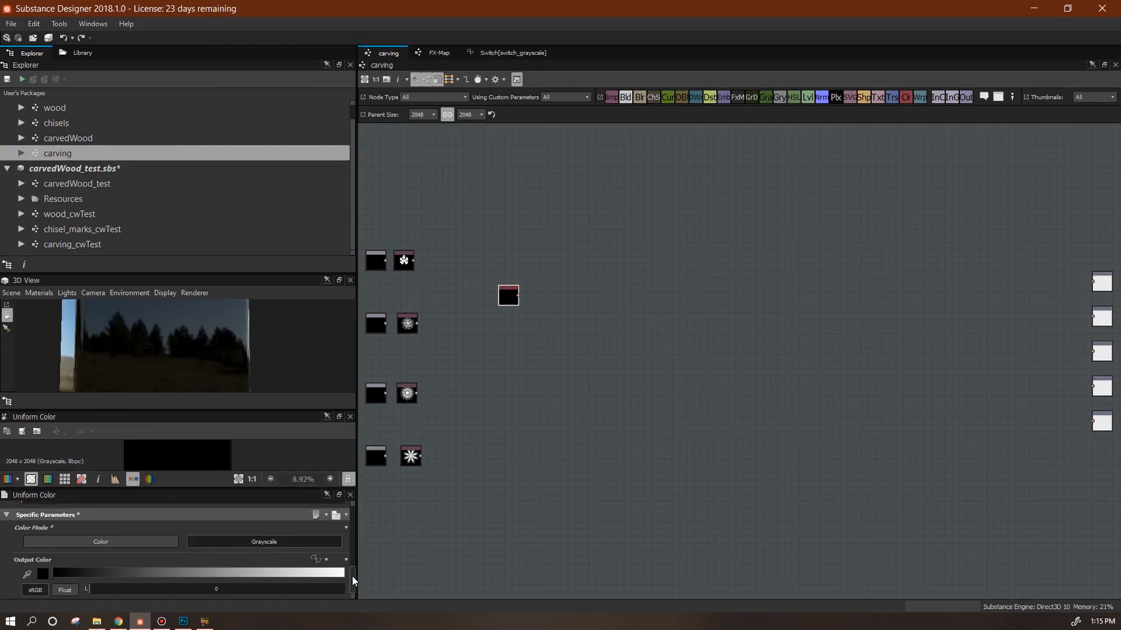
{"action": "left_click", "coordinate": [343, 572]}
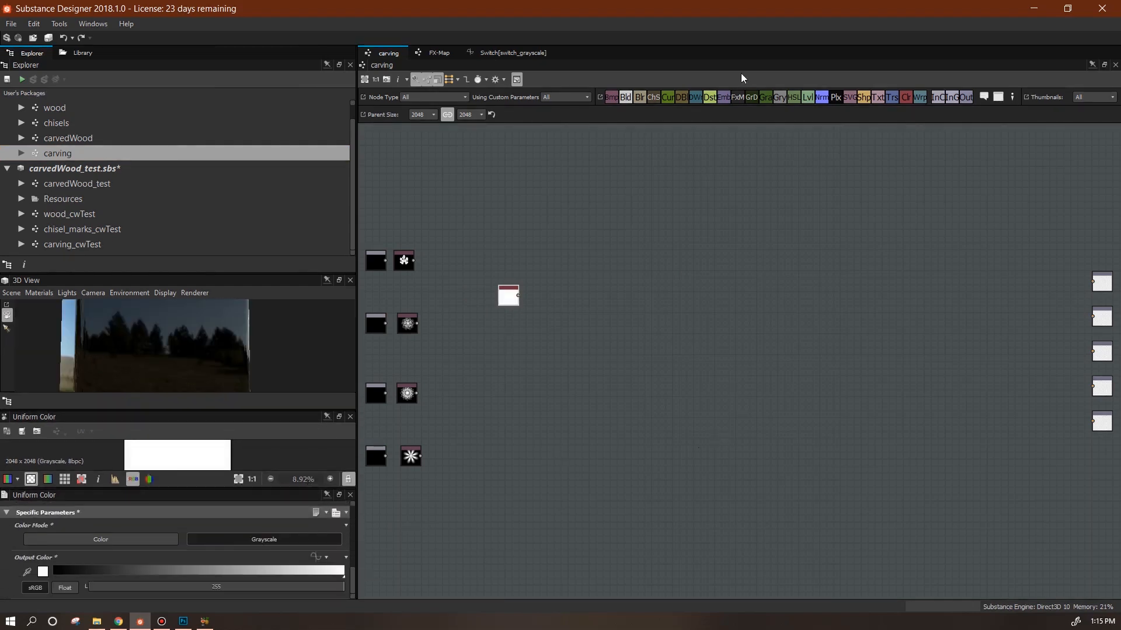
- Add a Transformation 2D node beside the Uniform Color node plus a spare copy, and set the first one's tiling mode to No Tiling
{"action": "left_click_drag", "start_coordinate": [891, 96], "coordinate": [579, 279]}
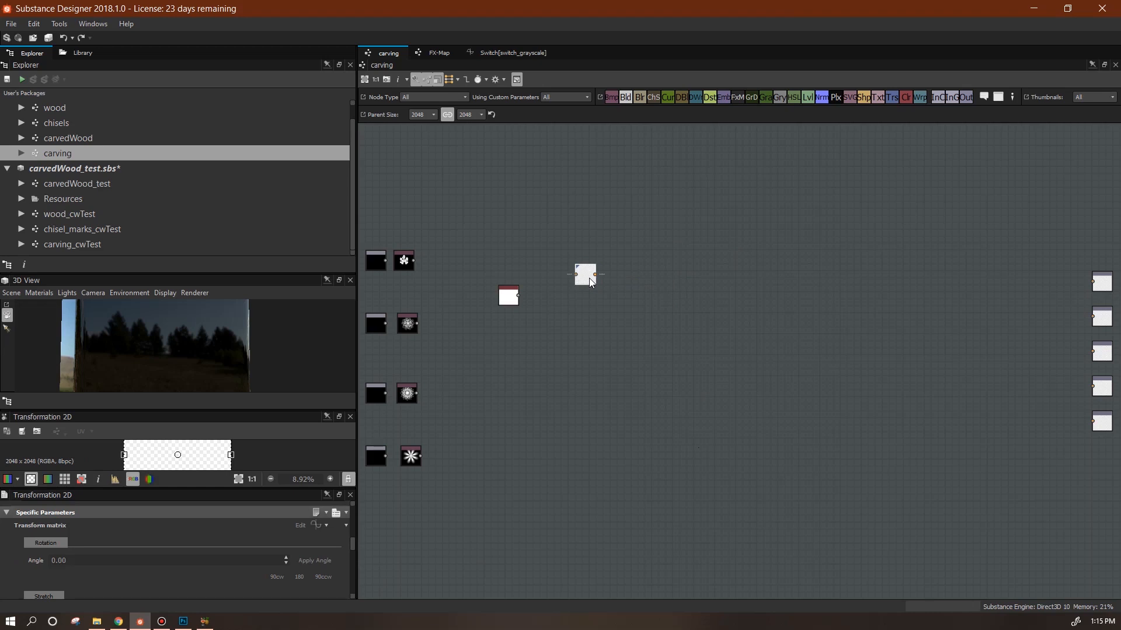
{"action": "key", "text": "ctrl+v"}
{"action": "left_click_drag", "start_coordinate": [583, 280], "coordinate": [567, 299]}
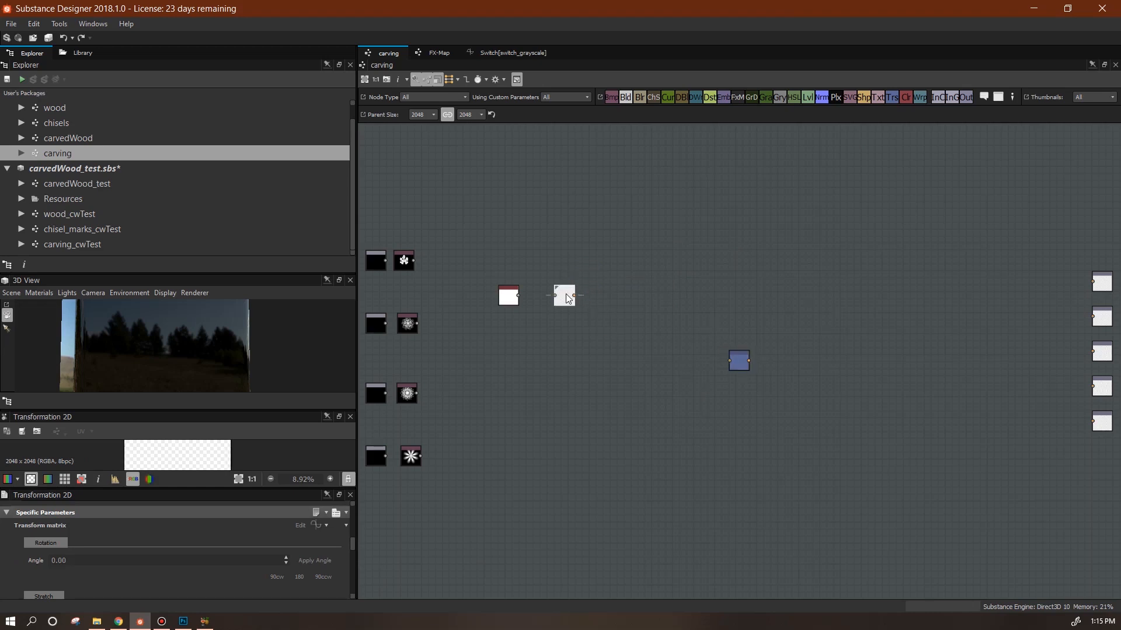
{"action": "scroll", "coordinate": [352, 547], "scroll_direction": "down", "scroll_amount": 1}
{"action": "left_click_drag", "start_coordinate": [352, 544], "coordinate": [358, 581]}
{"action": "scroll", "coordinate": [333, 561], "scroll_direction": "up", "scroll_amount": 3}
{"action": "left_click", "coordinate": [337, 579]}
{"action": "left_click", "coordinate": [327, 613]}
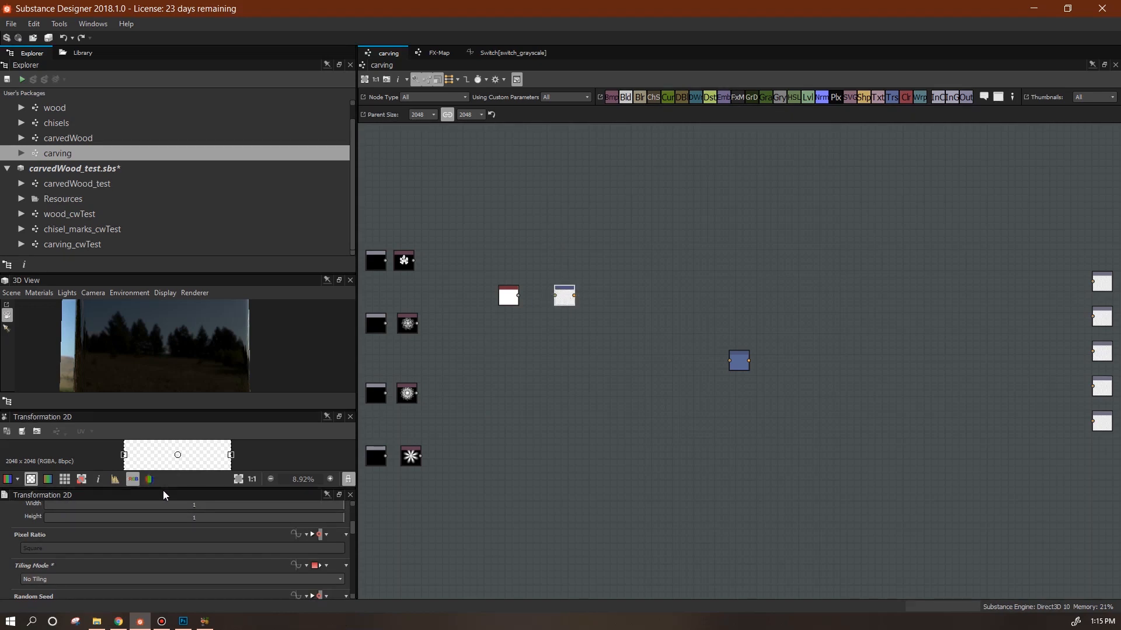
- Connect the white Uniform Color to the Transformation 2D node and squash it vertically into a thin horizontal band through the center
{"action": "left_click_drag", "start_coordinate": [163, 491], "coordinate": [163, 557]}
{"action": "left_click_drag", "start_coordinate": [517, 295], "coordinate": [558, 300]}
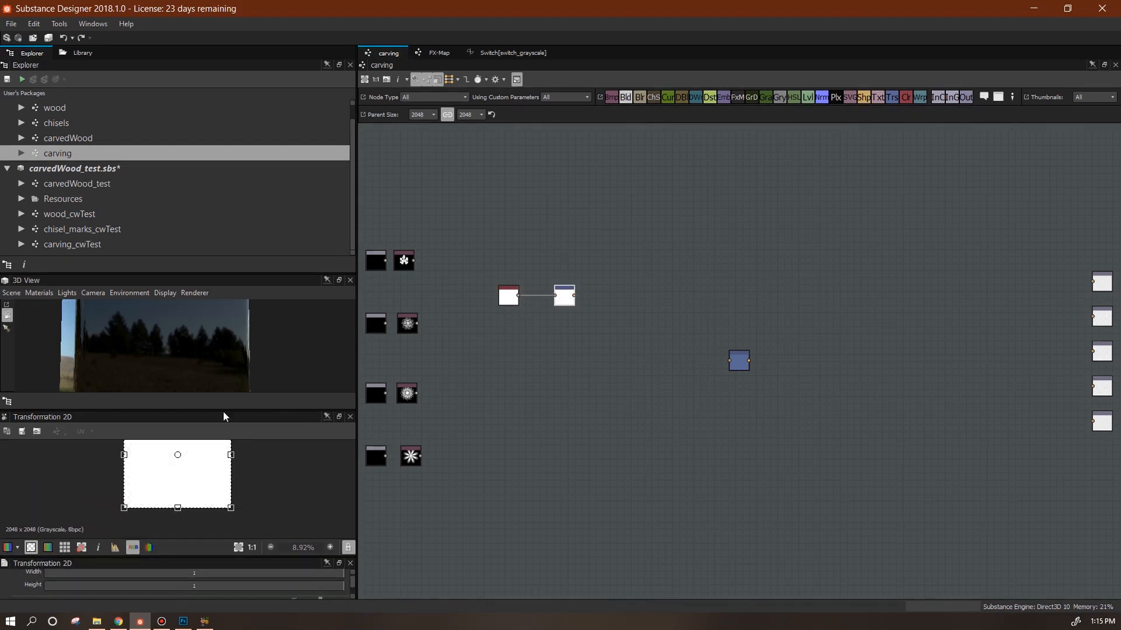
{"action": "left_click_drag", "start_coordinate": [211, 412], "coordinate": [220, 302]}
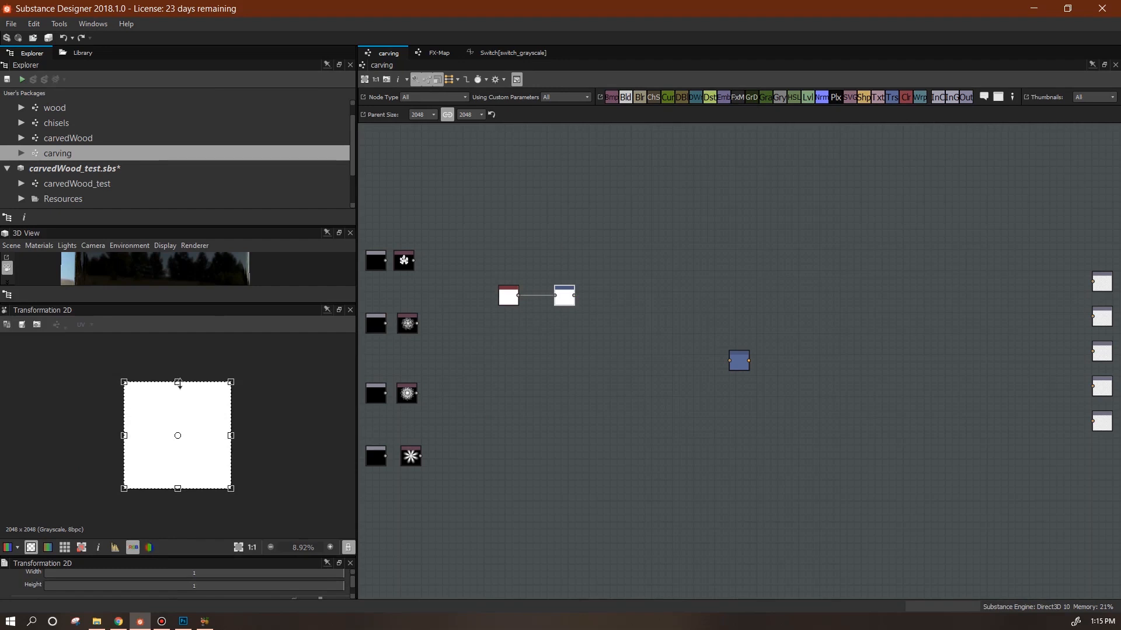
{"action": "left_click_drag", "start_coordinate": [178, 384], "coordinate": [184, 429]}
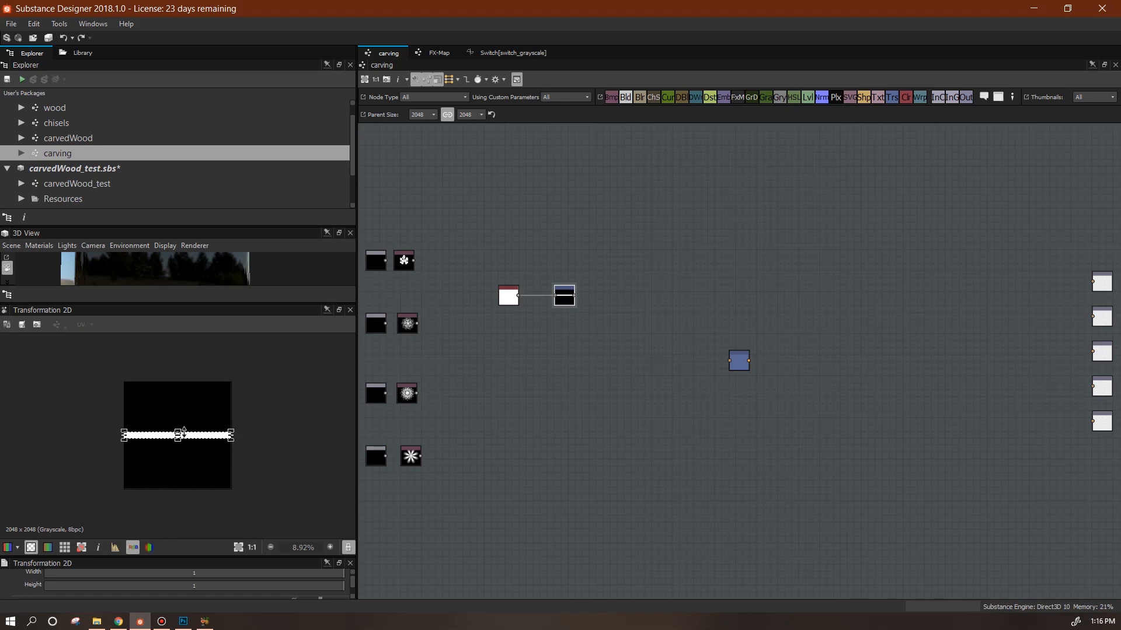
- Stack two more Transformation 2D nodes one above the other after the band's node and feed the band into both
{"action": "left_click_drag", "start_coordinate": [574, 363], "coordinate": [711, 290]}
{"action": "left_click_drag", "start_coordinate": [570, 300], "coordinate": [549, 300]}
{"action": "left_click_drag", "start_coordinate": [731, 363], "coordinate": [579, 288]}
{"action": "left_click", "coordinate": [737, 382]}
{"action": "left_click_drag", "start_coordinate": [737, 367], "coordinate": [588, 330]}
{"action": "left_click_drag", "start_coordinate": [591, 283], "coordinate": [587, 282]}
{"action": "left_click", "coordinate": [594, 329]}
{"action": "left_click_drag", "start_coordinate": [594, 329], "coordinate": [590, 322]}
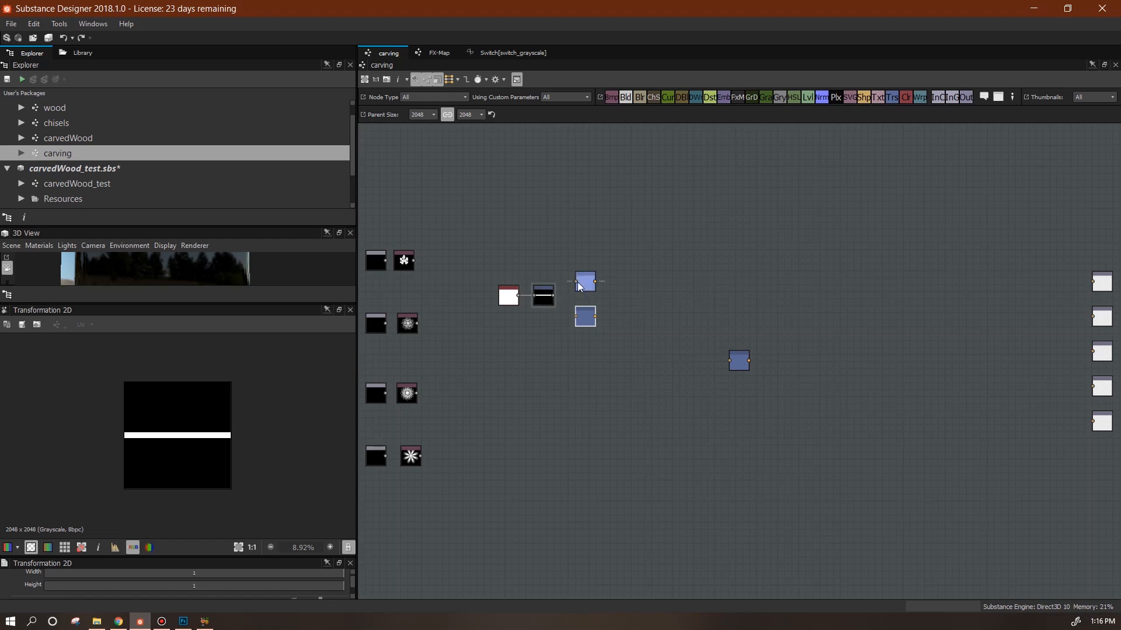
{"action": "left_click", "coordinate": [542, 298]}
{"action": "left_click_drag", "start_coordinate": [554, 296], "coordinate": [582, 318]}
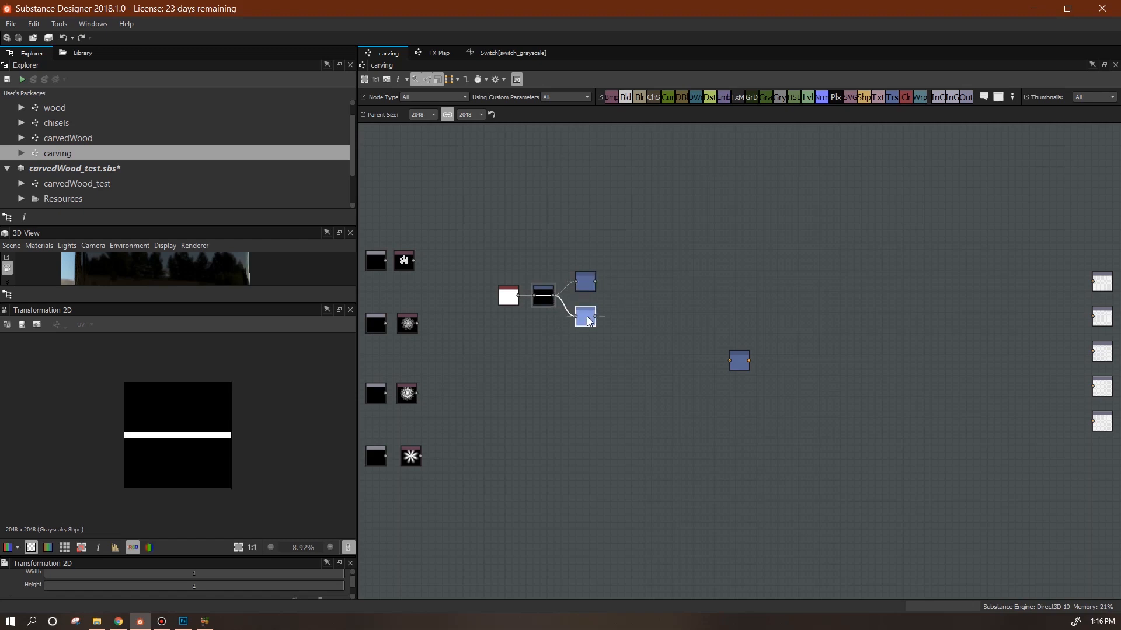
{"action": "left_click", "coordinate": [586, 288]}
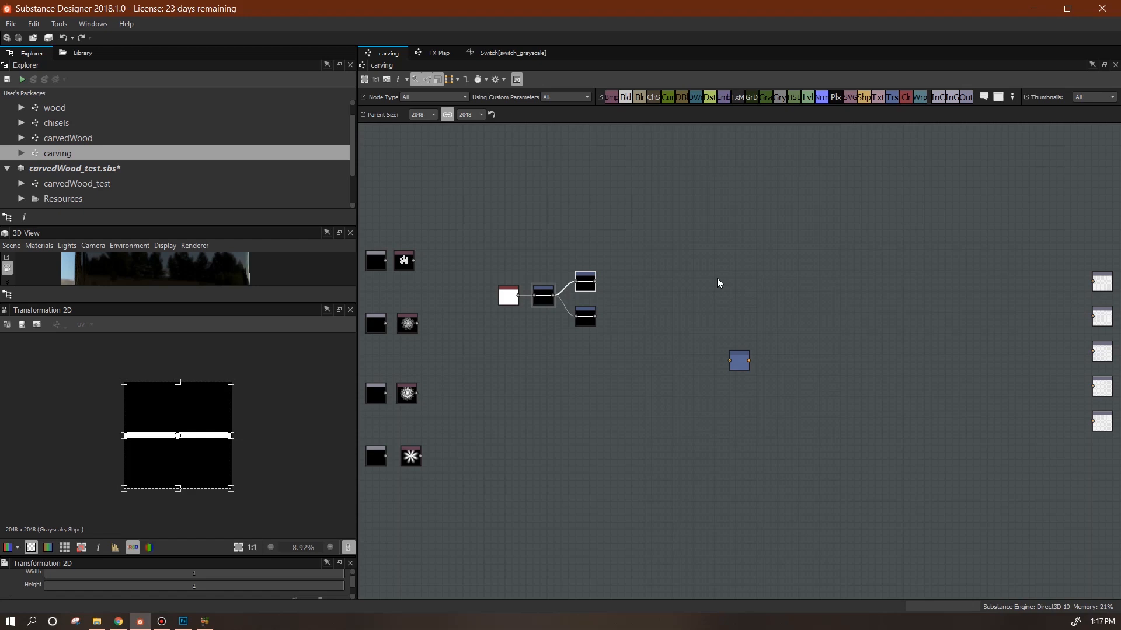
- Add a Blend node set to Max (Lighten) and connect both stacked Transformation 2D nodes to it
{"action": "left_click_drag", "start_coordinate": [649, 293], "coordinate": [650, 307]}
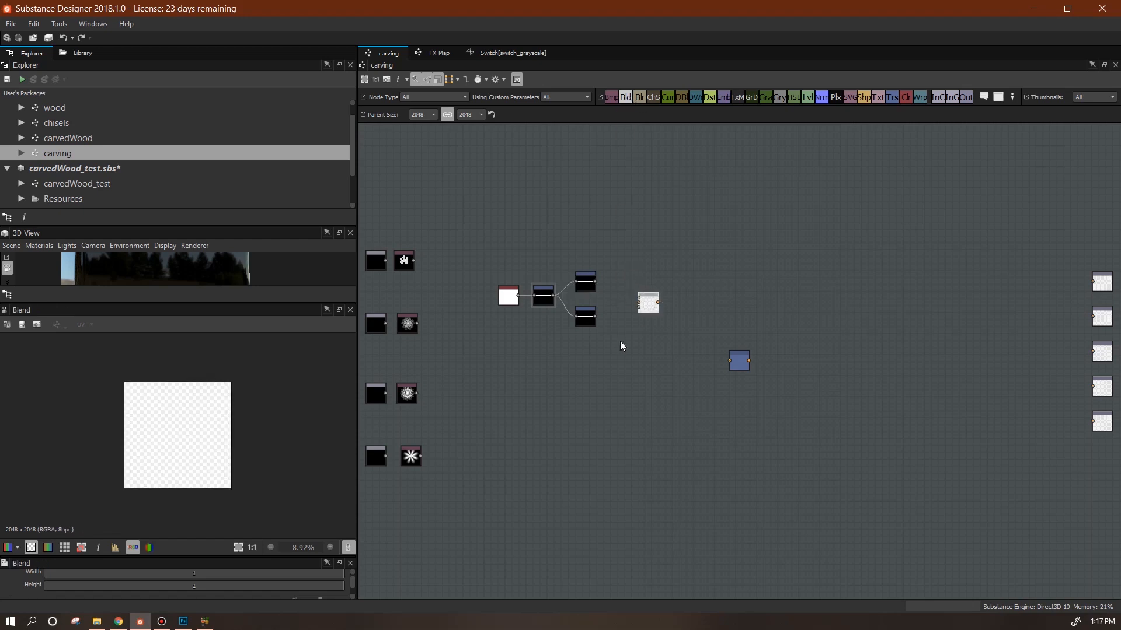
{"action": "left_click_drag", "start_coordinate": [283, 555], "coordinate": [282, 412]}
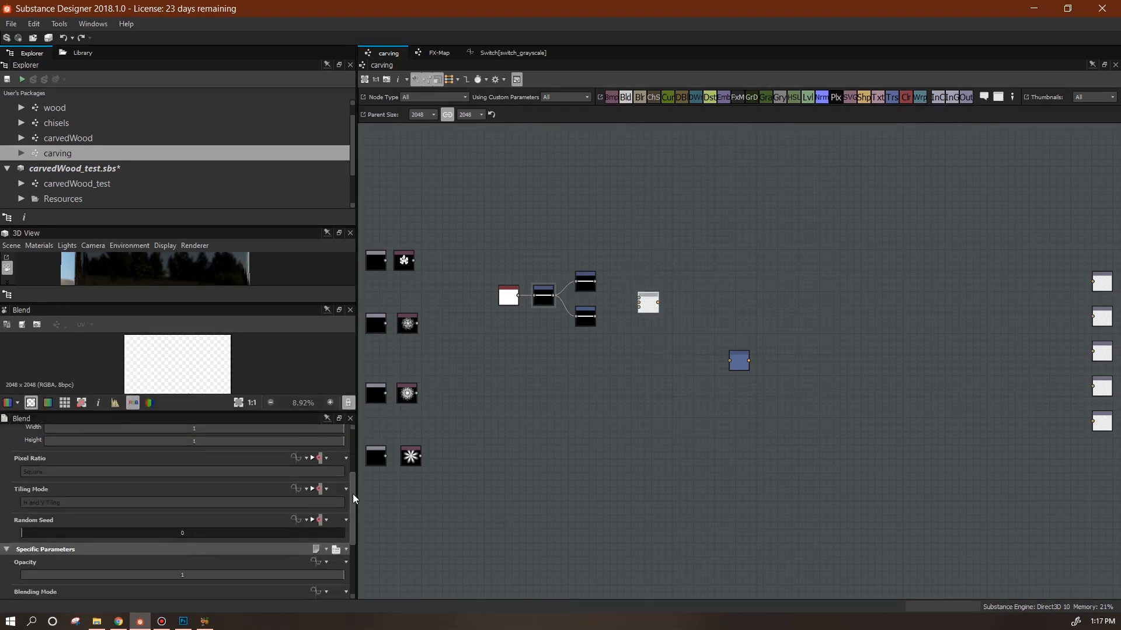
{"action": "scroll", "coordinate": [352, 493], "scroll_direction": "down", "scroll_amount": 3}
{"action": "left_click", "coordinate": [253, 492]}
{"action": "left_click", "coordinate": [245, 545]}
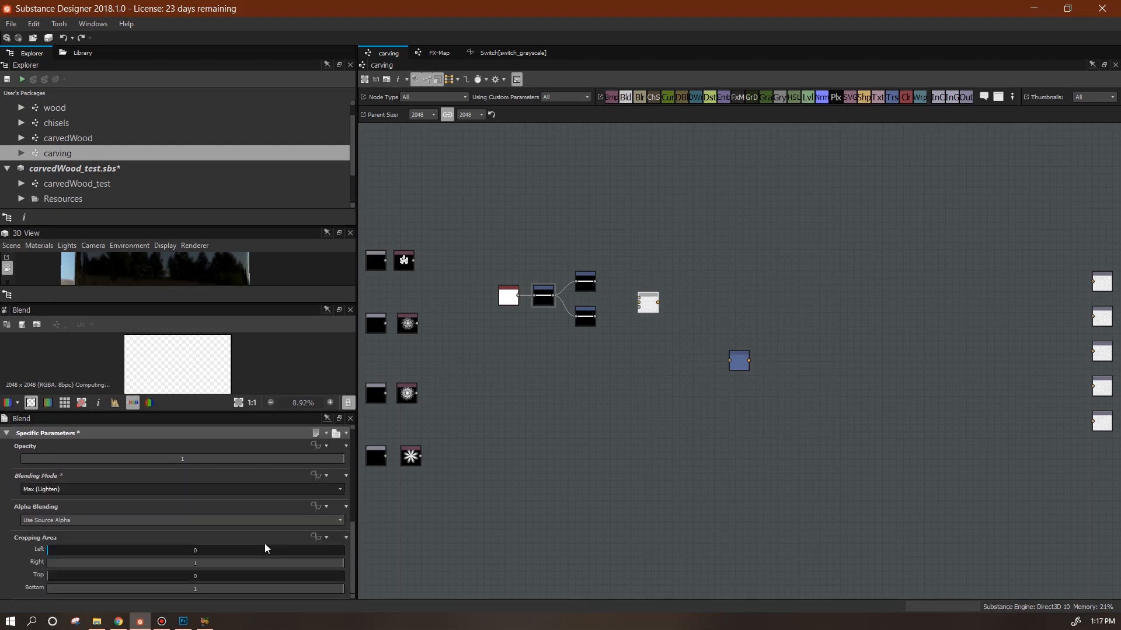
{"action": "left_click_drag", "start_coordinate": [595, 282], "coordinate": [626, 305]}
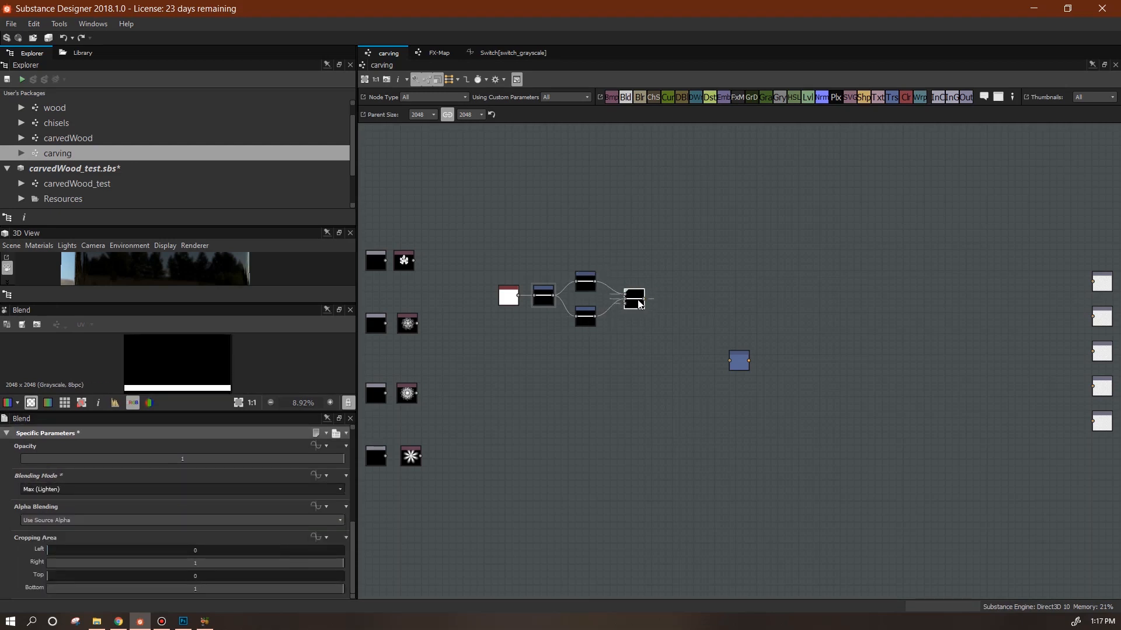
- Preview the Blend result and set the upper stacked Transformation 2D node's Y offset to 0.125
{"action": "mouse_move", "coordinate": [352, 552]}
{"action": "left_mouse_down"}
{"action": "mouse_move", "coordinate": [353, 575]}
{"action": "mouse_move", "coordinate": [354, 528]}
{"action": "mouse_move", "coordinate": [359, 560]}
{"action": "left_mouse_up"}
{"action": "left_click", "coordinate": [589, 278]}
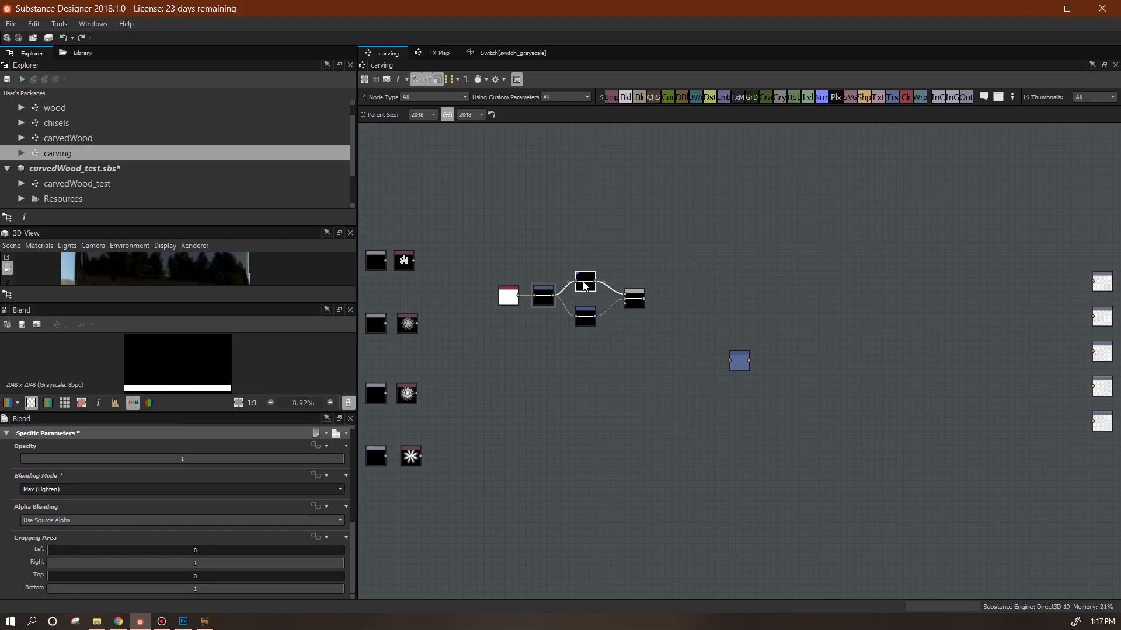
{"action": "left_click_drag", "start_coordinate": [354, 530], "coordinate": [358, 581]}
{"action": "left_click", "coordinate": [187, 475]}
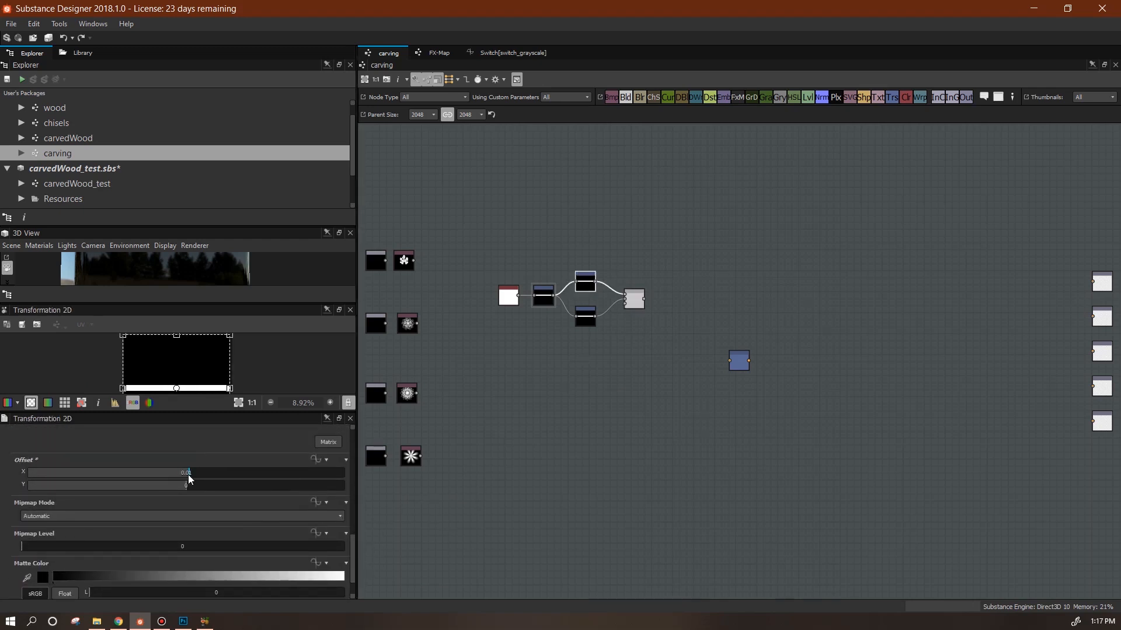
{"action": "key", "text": "ctrl+z"}
{"action": "left_click_drag", "start_coordinate": [187, 486], "coordinate": [221, 489]}
{"action": "double_click", "coordinate": [637, 299]}
{"action": "left_click", "coordinate": [585, 283]}
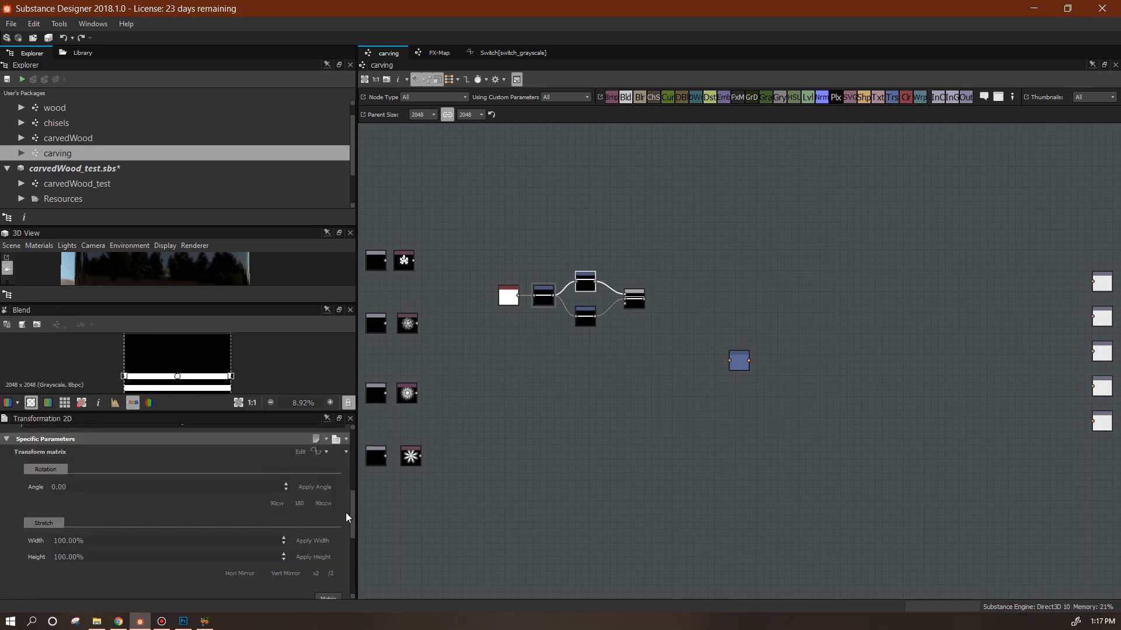
{"action": "scroll", "coordinate": [346, 517], "scroll_direction": "down", "scroll_amount": 3}
{"action": "mouse_move", "coordinate": [223, 524]}
{"action": "left_mouse_down"}
{"action": "mouse_move", "coordinate": [238, 525]}
{"action": "mouse_move", "coordinate": [227, 524]}
{"action": "left_mouse_up"}
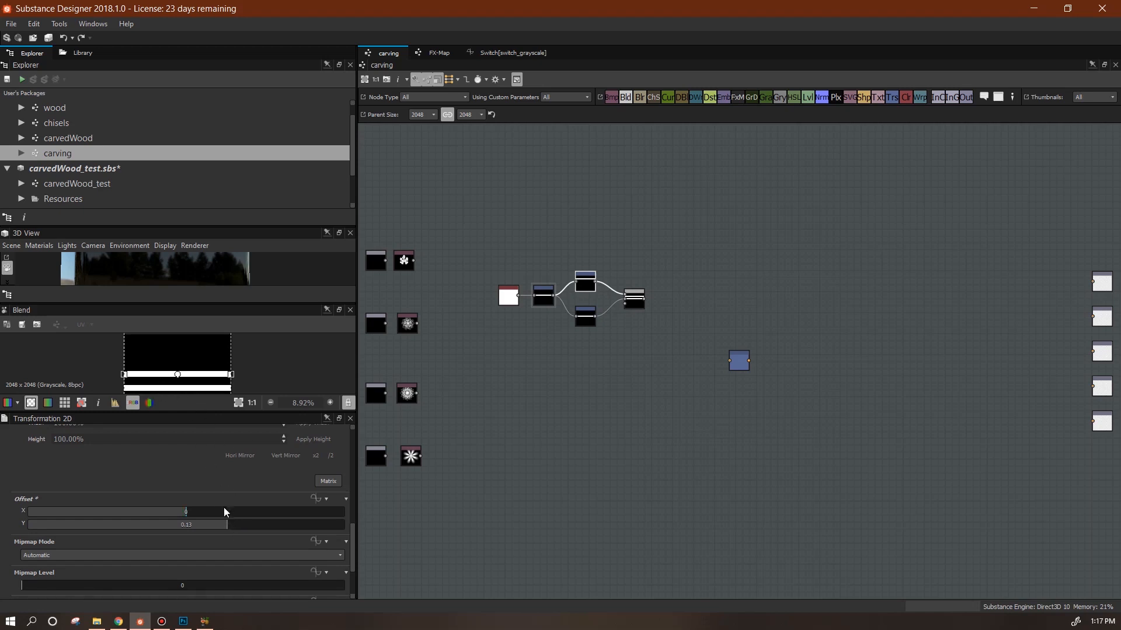
{"action": "double_click", "coordinate": [197, 525]}
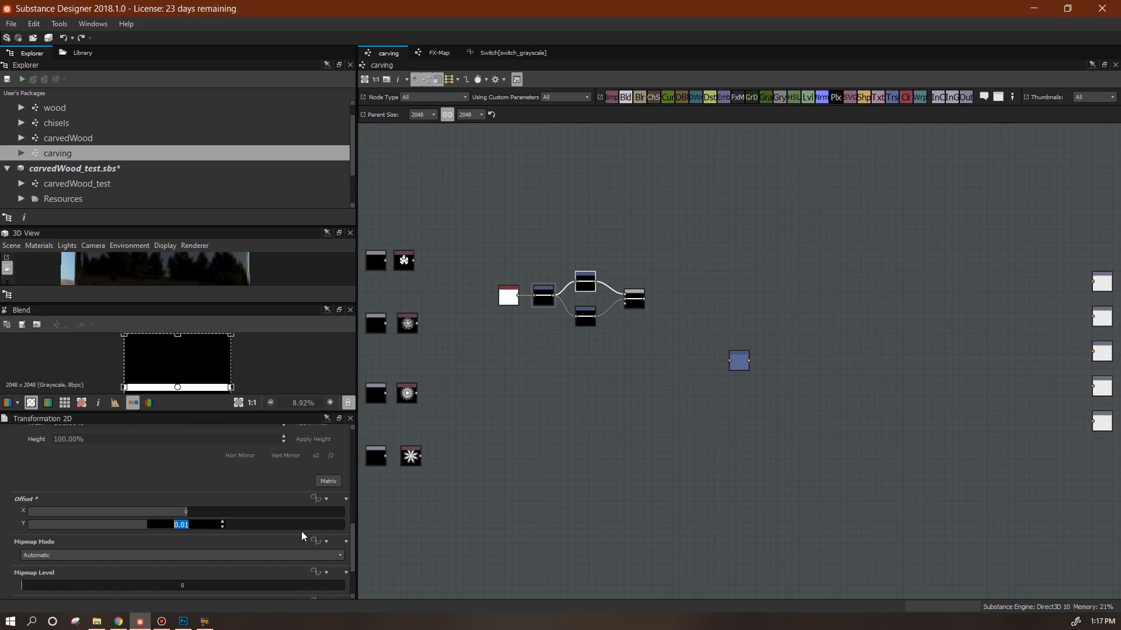
{"action": "type", "text": "0.125"}
{"action": "key", "text": "Return"}
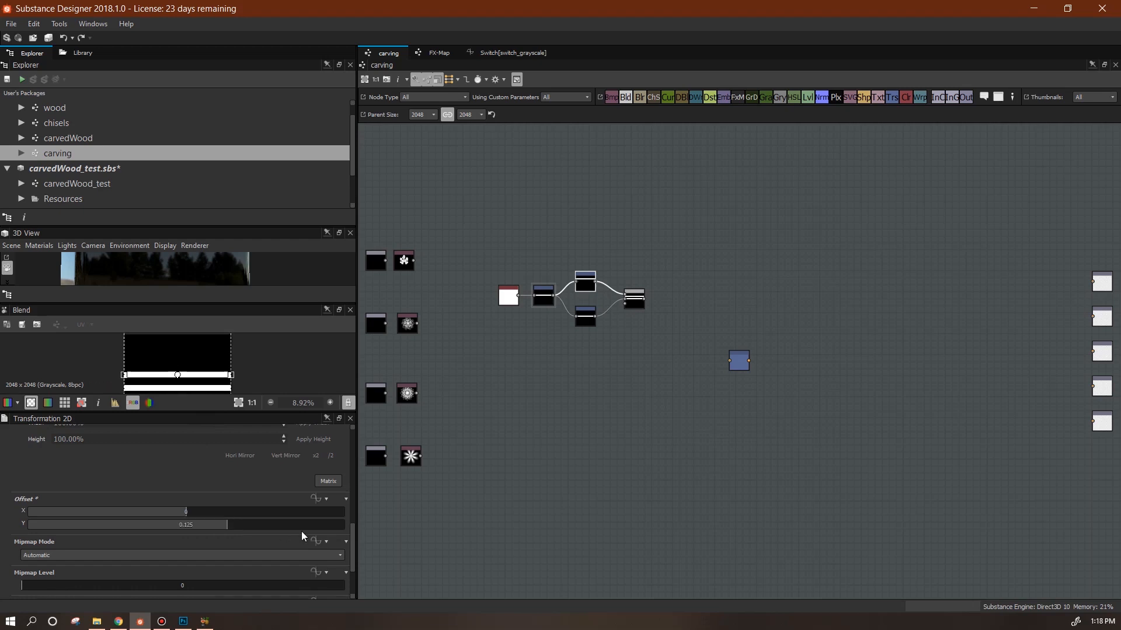
- Set the lower stacked Transformation 2D node's Y offset to -0.125
{"action": "left_click", "coordinate": [585, 321]}
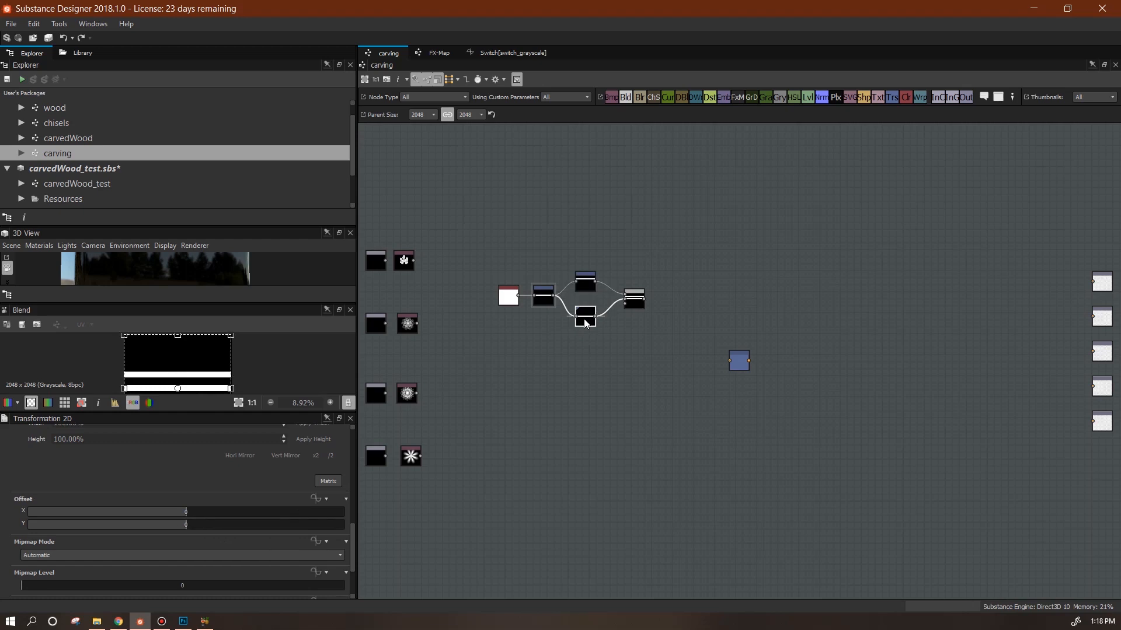
{"action": "double_click", "coordinate": [184, 524]}
{"action": "type", "text": "-.125"}
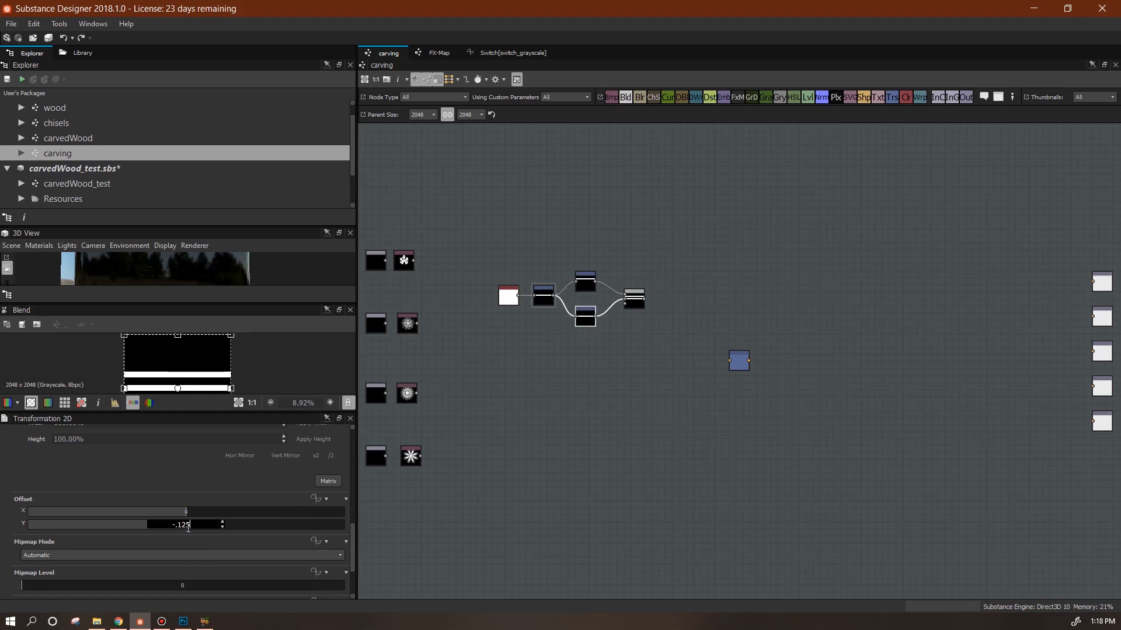
{"action": "key", "text": "Return"}
- Enlarge the Blend node's 2D preview and examine the spacing and thickness of the white bands
{"action": "left_click_drag", "start_coordinate": [175, 413], "coordinate": [175, 460]}
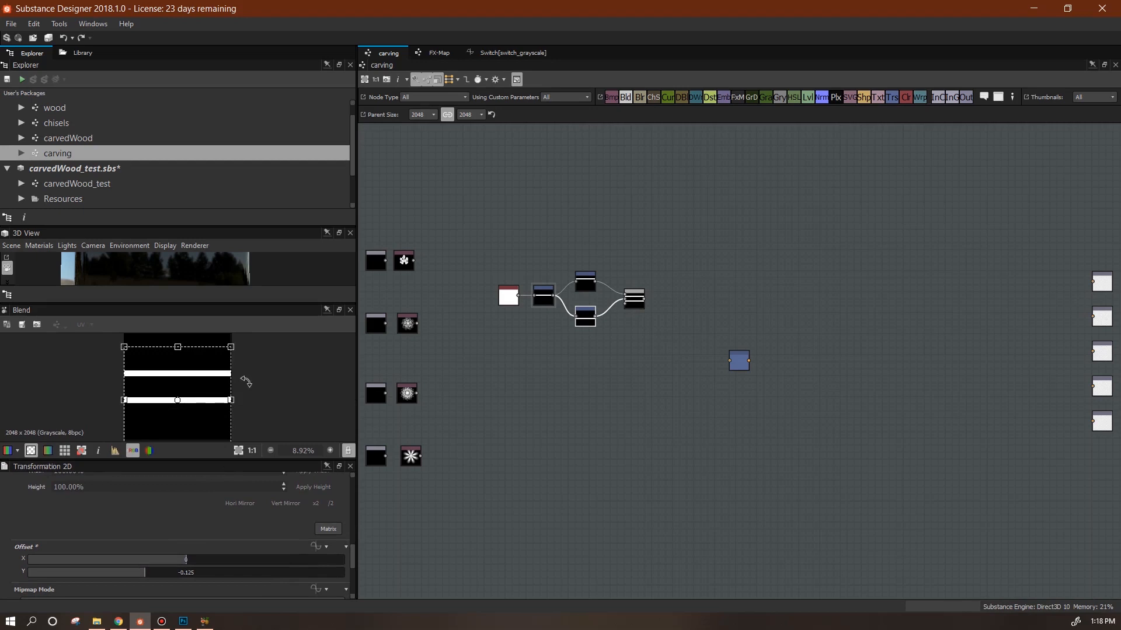
{"action": "left_click", "coordinate": [636, 302]}
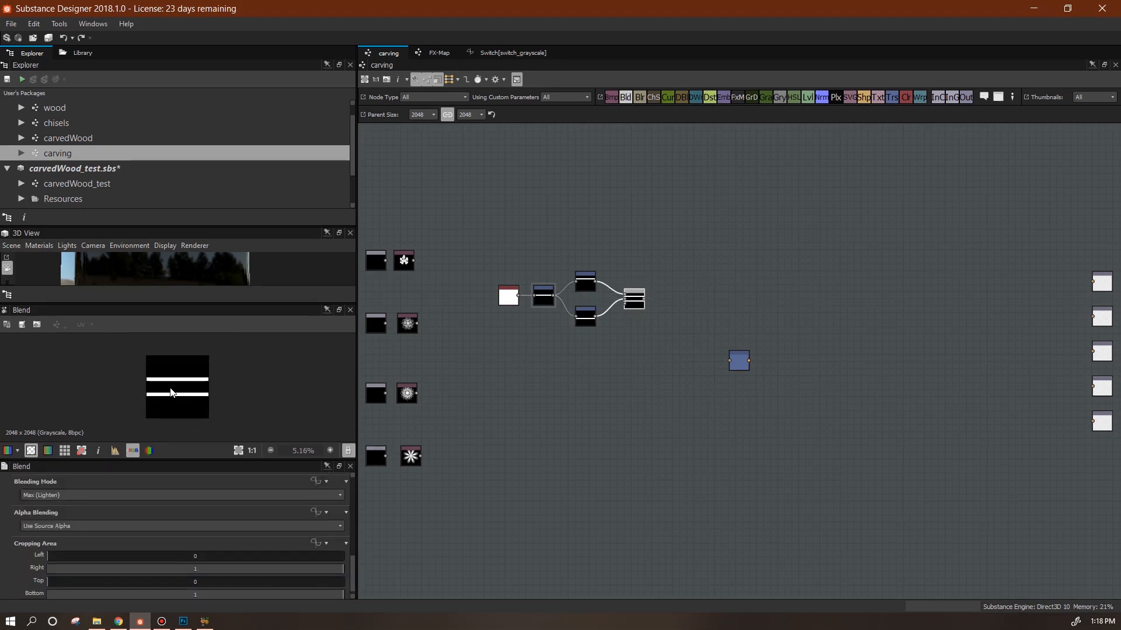
{"action": "middle_click_drag", "start_coordinate": [678, 365], "coordinate": [657, 401]}
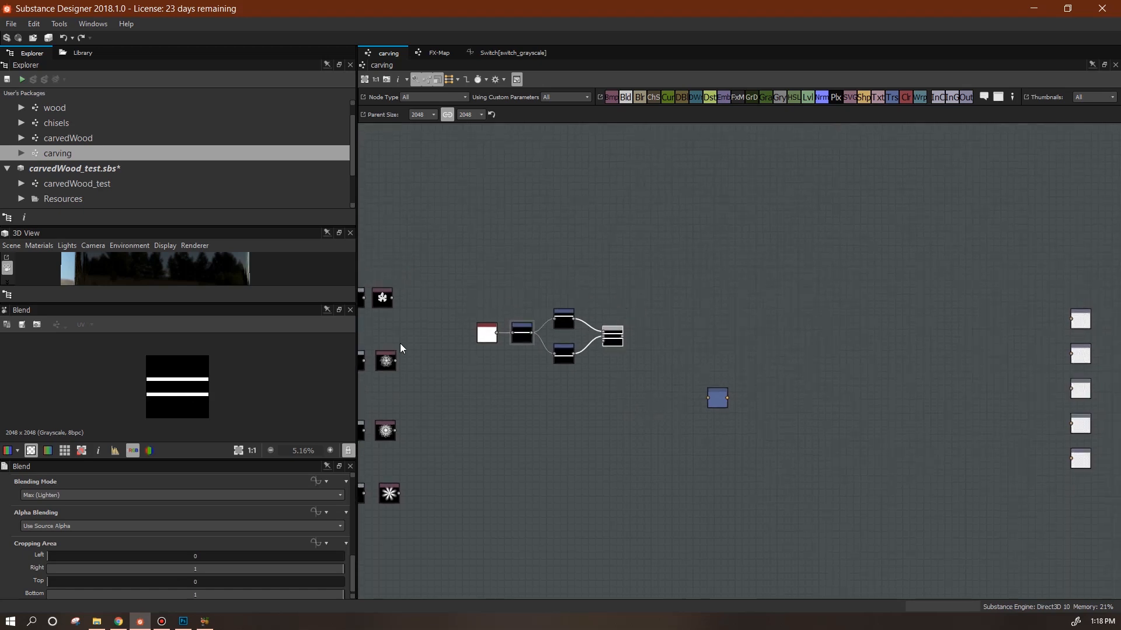
{"action": "middle_click_drag", "start_coordinate": [550, 374], "coordinate": [535, 422]}
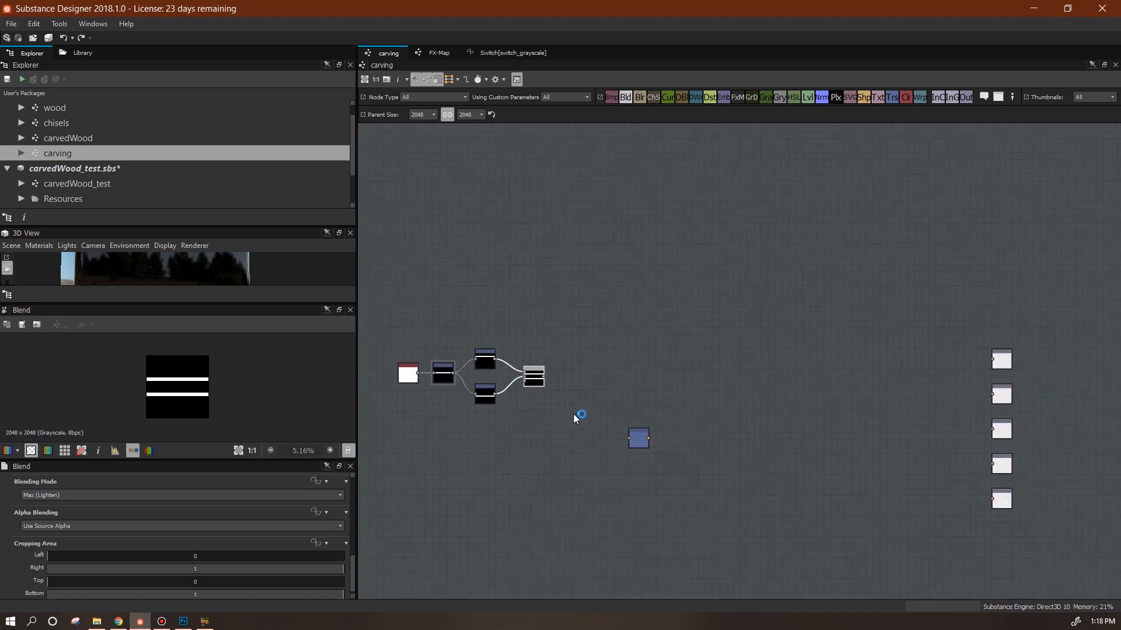
{"action": "scroll", "coordinate": [161, 398], "scroll_direction": "up", "scroll_amount": 3}
{"action": "scroll", "coordinate": [163, 398], "scroll_direction": "down", "scroll_amount": 2}
{"action": "middle_click_drag", "start_coordinate": [580, 236], "coordinate": [561, 215]}
{"action": "scroll", "coordinate": [172, 398], "scroll_direction": "up", "scroll_amount": 3}
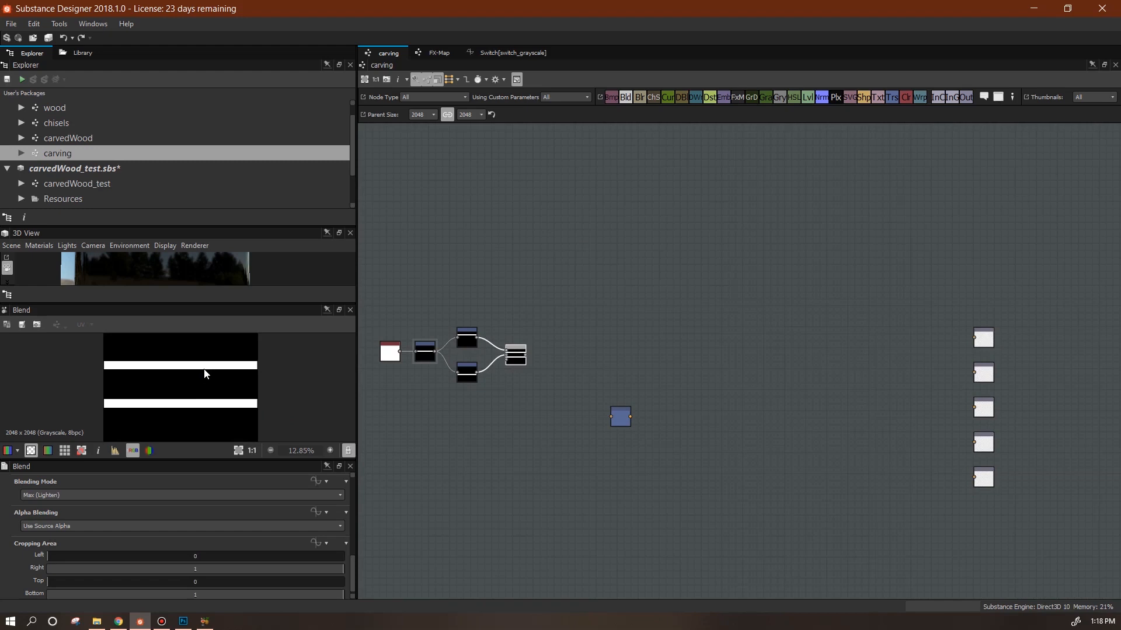
{"action": "scroll", "coordinate": [170, 376], "scroll_direction": "up", "scroll_amount": 1}
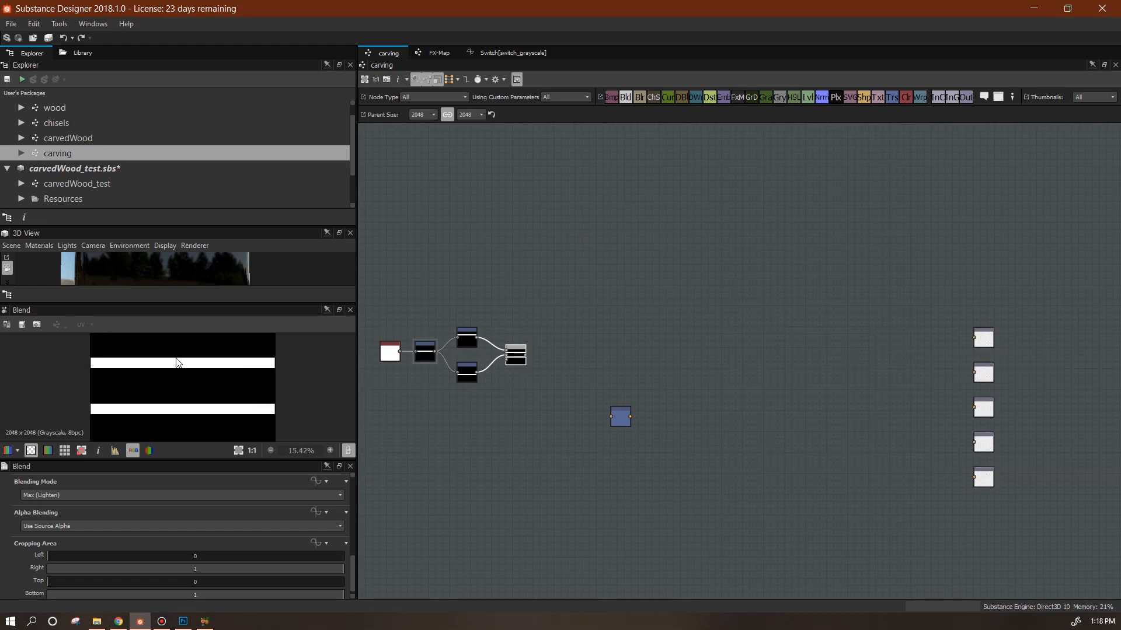
- Add two Bevel nodes stacked after the Blend node and connect the Blend output to both
{"action": "left_click", "coordinate": [76, 54]}
{"action": "type", "text": "bevel"}
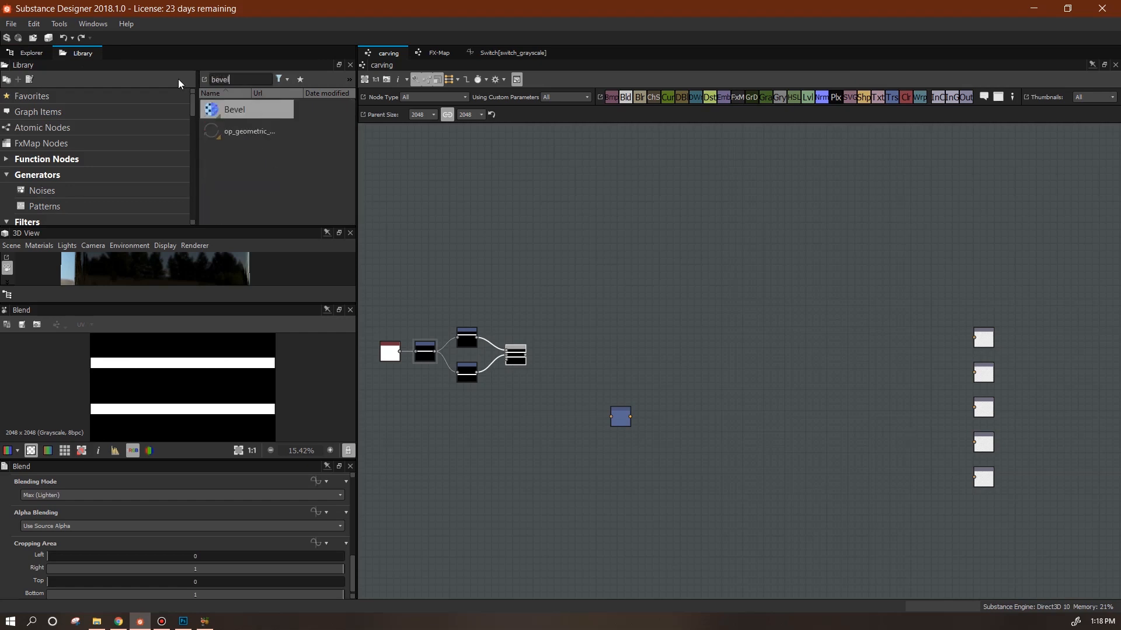
{"action": "left_click_drag", "start_coordinate": [237, 109], "coordinate": [643, 286]}
{"action": "key", "text": "ctrl+d"}
{"action": "left_click_drag", "start_coordinate": [739, 362], "coordinate": [586, 378]}
{"action": "left_click_drag", "start_coordinate": [637, 290], "coordinate": [577, 327]}
{"action": "left_click_drag", "start_coordinate": [525, 354], "coordinate": [576, 375]}
{"action": "left_click_drag", "start_coordinate": [576, 324], "coordinate": [525, 355]}
- Set the lower Bevel node's Distance to 0.06 and the upper Bevel node's Distance to -0.05
{"action": "double_click", "coordinate": [587, 378]}
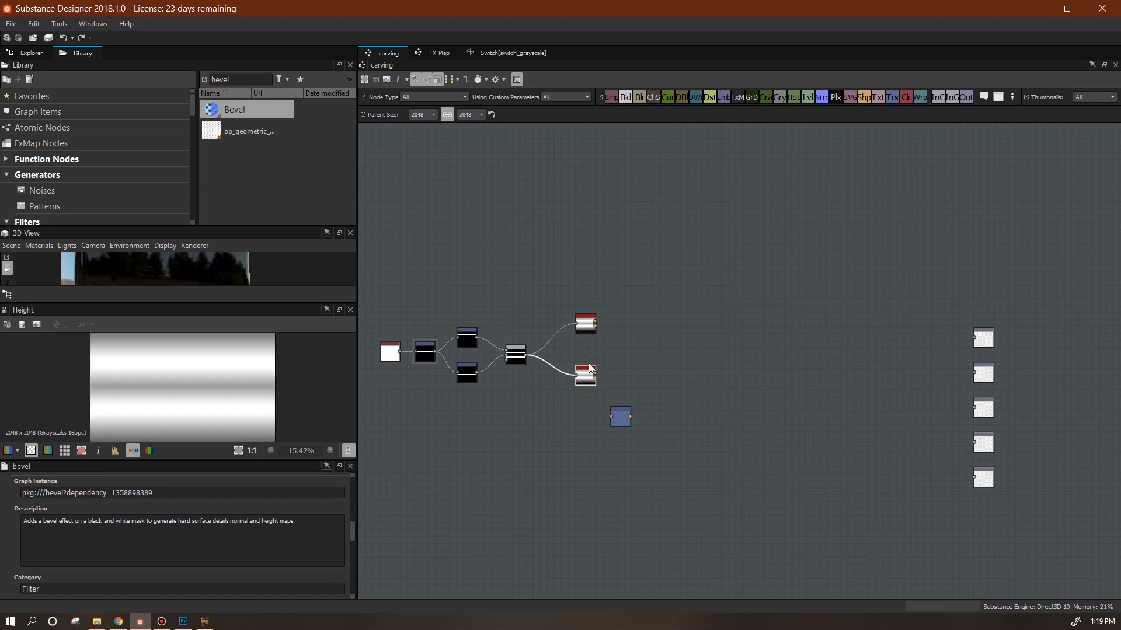
{"action": "left_click_drag", "start_coordinate": [355, 527], "coordinate": [355, 565]}
{"action": "left_click_drag", "start_coordinate": [264, 484], "coordinate": [195, 484]}
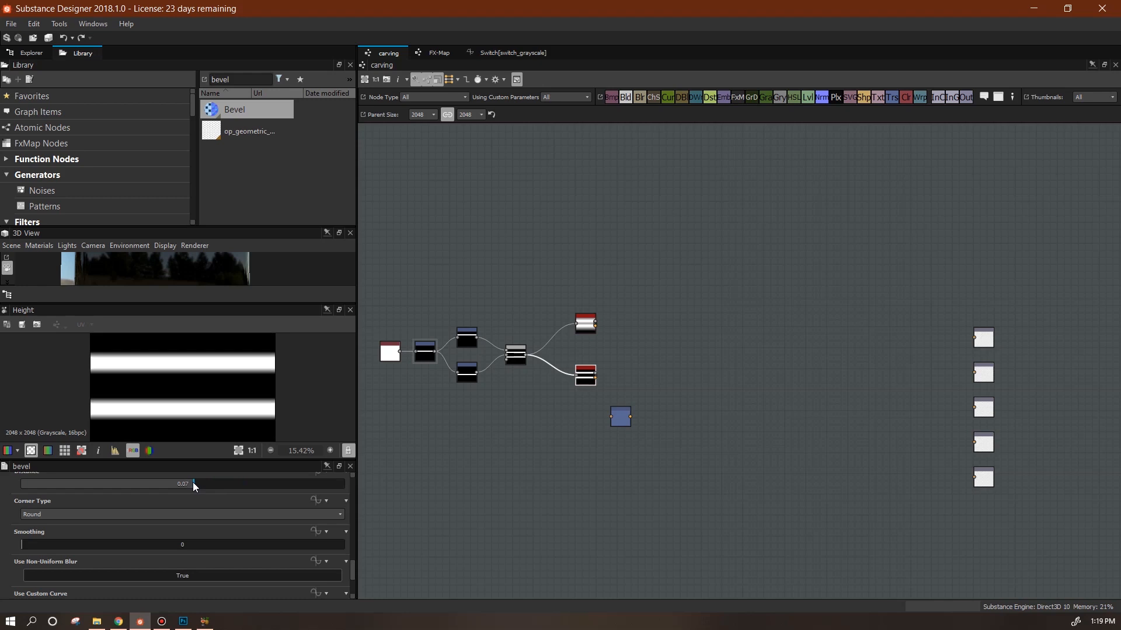
{"action": "left_click_drag", "start_coordinate": [193, 482], "coordinate": [192, 483]}
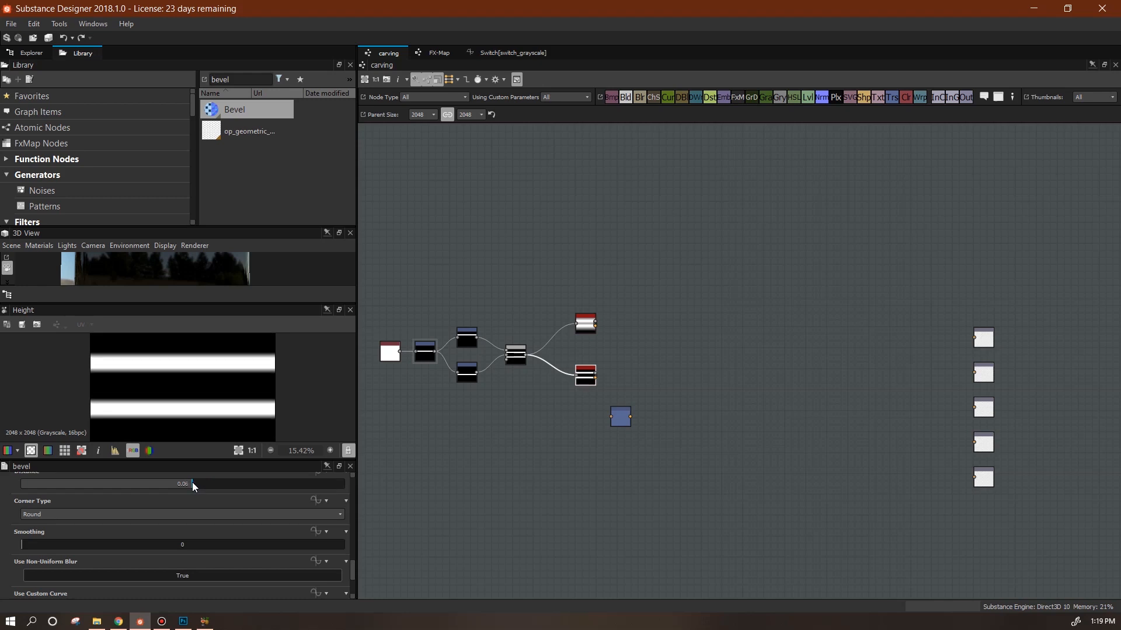
{"action": "left_click", "coordinate": [585, 323]}
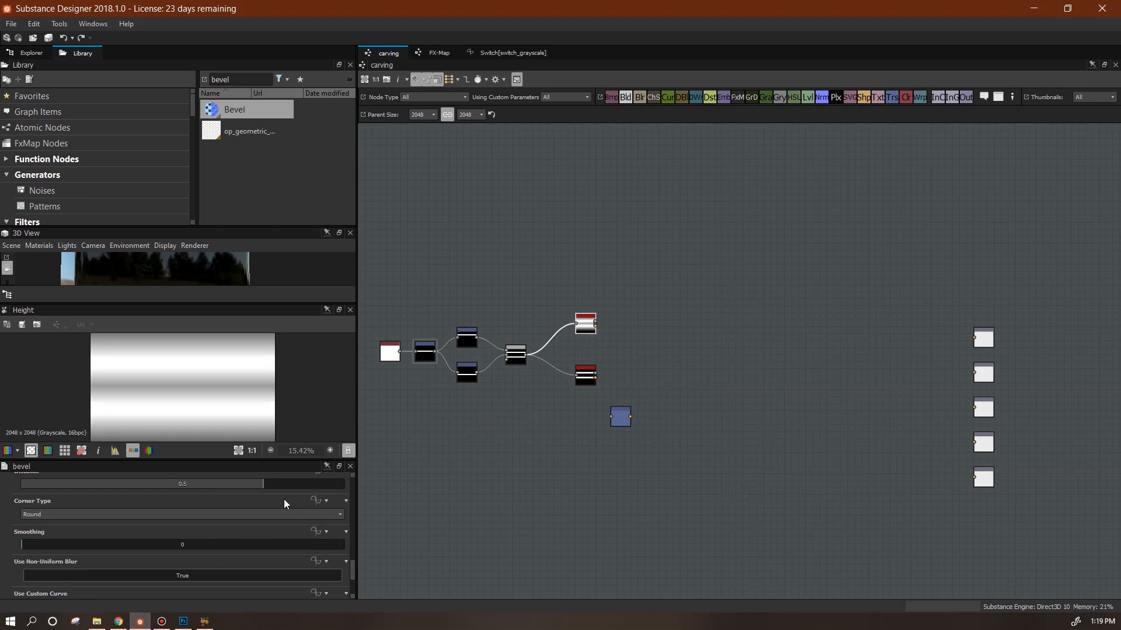
{"action": "left_click_drag", "start_coordinate": [263, 484], "coordinate": [174, 489]}
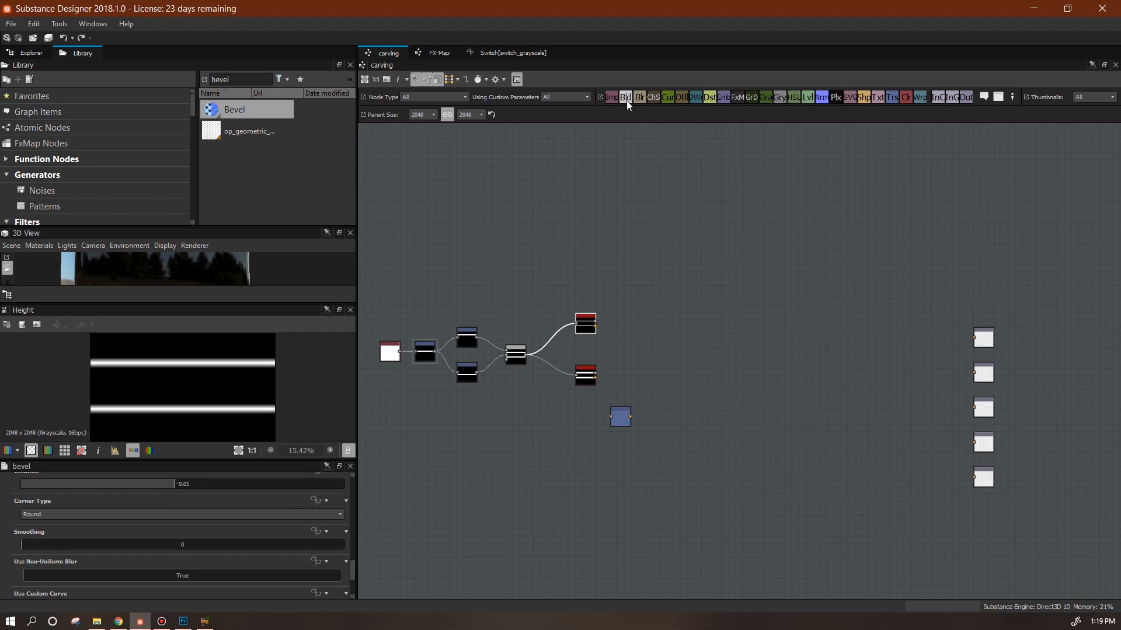
- Add a Levels node after the upper Bevel and a Max (Lighten) Blend node combining the Levels output with the lower Bevel
{"action": "left_click_drag", "start_coordinate": [639, 356], "coordinate": [647, 357]}
{"action": "left_click_drag", "start_coordinate": [813, 97], "coordinate": [625, 328]}
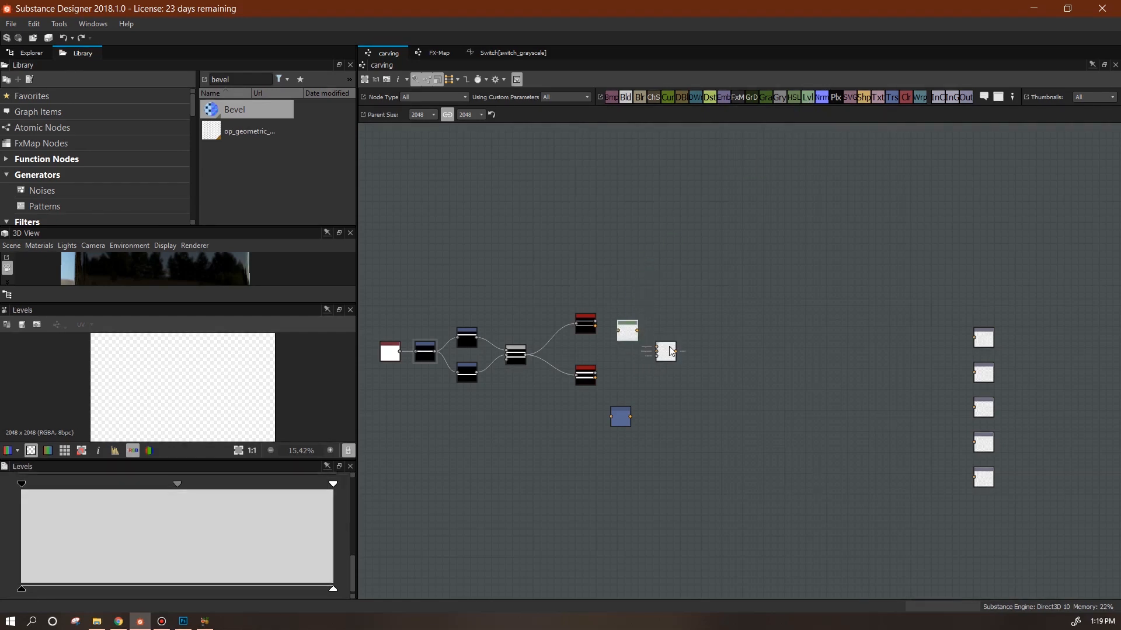
{"action": "left_click", "coordinate": [667, 351]}
{"action": "left_click", "coordinate": [338, 494]}
{"action": "left_click", "coordinate": [307, 553]}
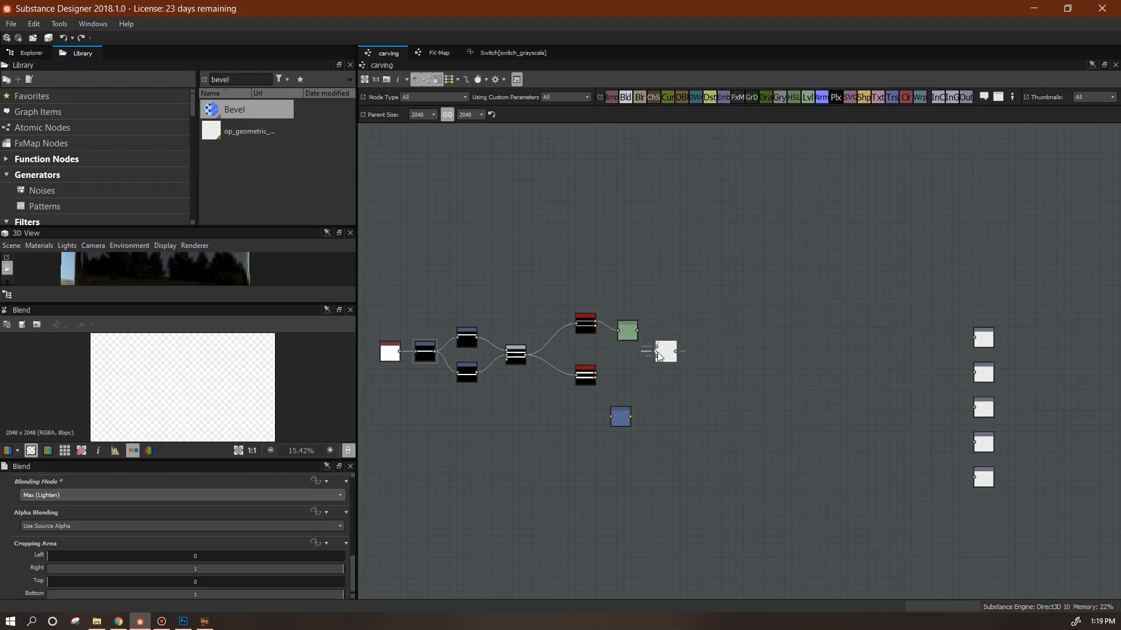
{"action": "left_click_drag", "start_coordinate": [623, 369], "coordinate": [595, 376]}
{"action": "left_click_drag", "start_coordinate": [655, 347], "coordinate": [637, 330]}
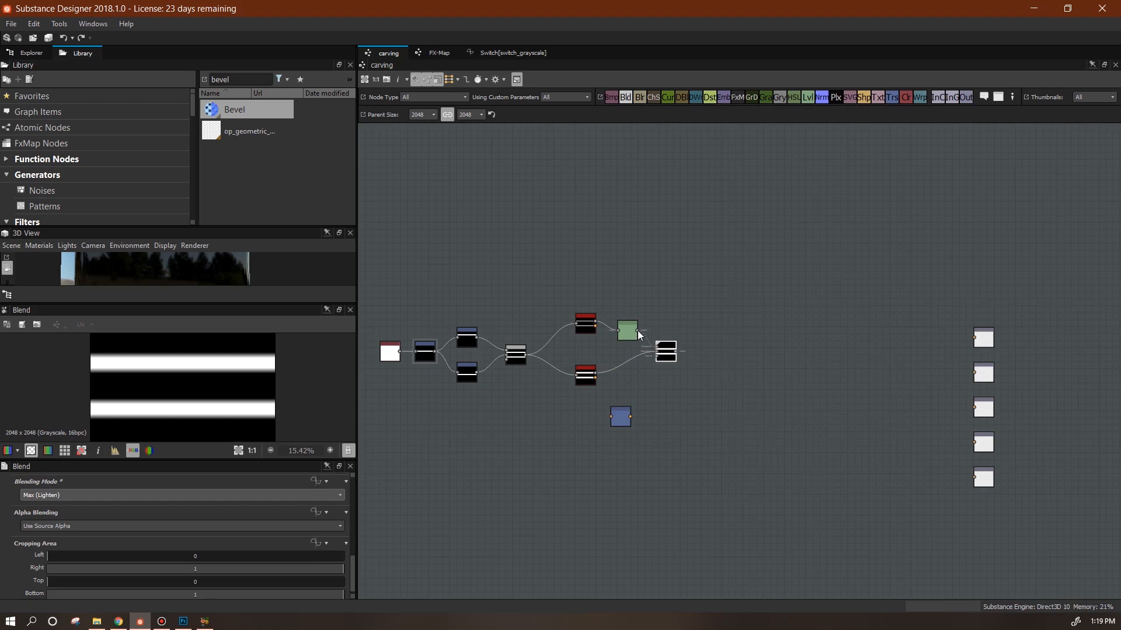
{"action": "left_click", "coordinate": [617, 368]}
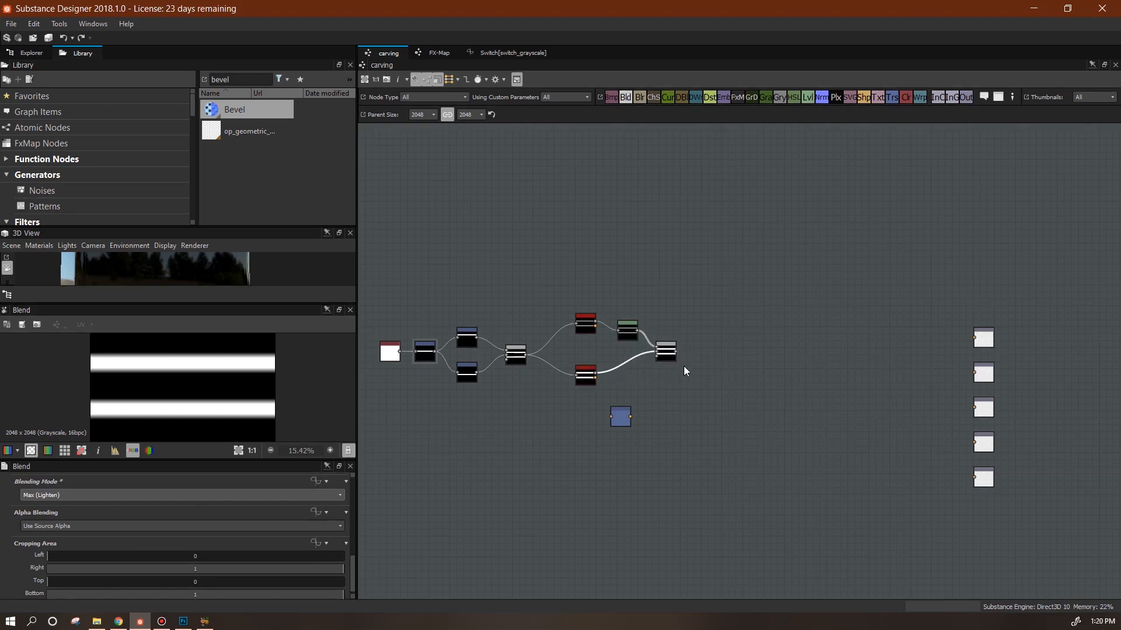
- Try Multiply on the new Blend node, set it to Copy instead, and connect the first Blend's output as its opacity mask
{"action": "left_click", "coordinate": [666, 352]}
{"action": "left_click", "coordinate": [306, 497]}
{"action": "left_click", "coordinate": [287, 528]}
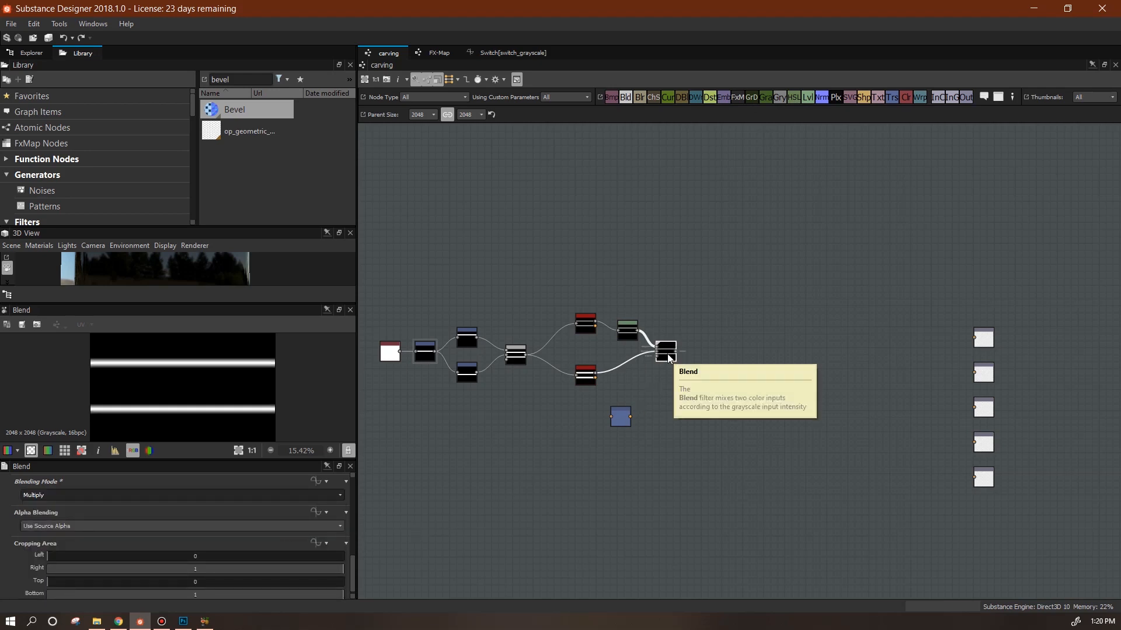
{"action": "left_click", "coordinate": [336, 496]}
{"action": "left_click", "coordinate": [327, 495]}
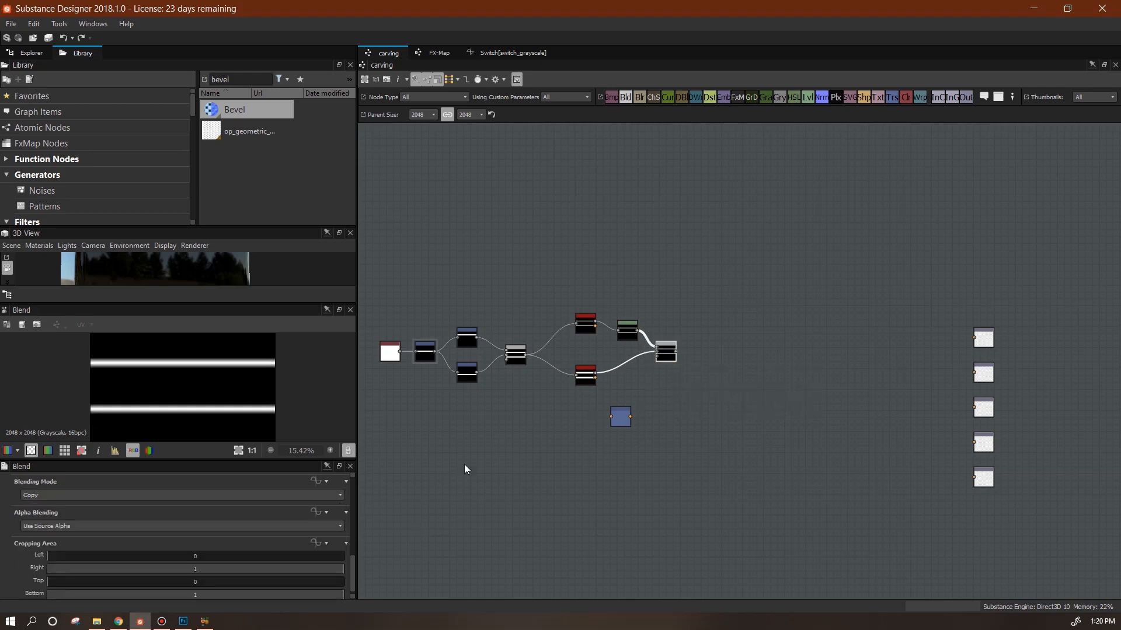
{"action": "left_click_drag", "start_coordinate": [656, 356], "coordinate": [525, 355]}
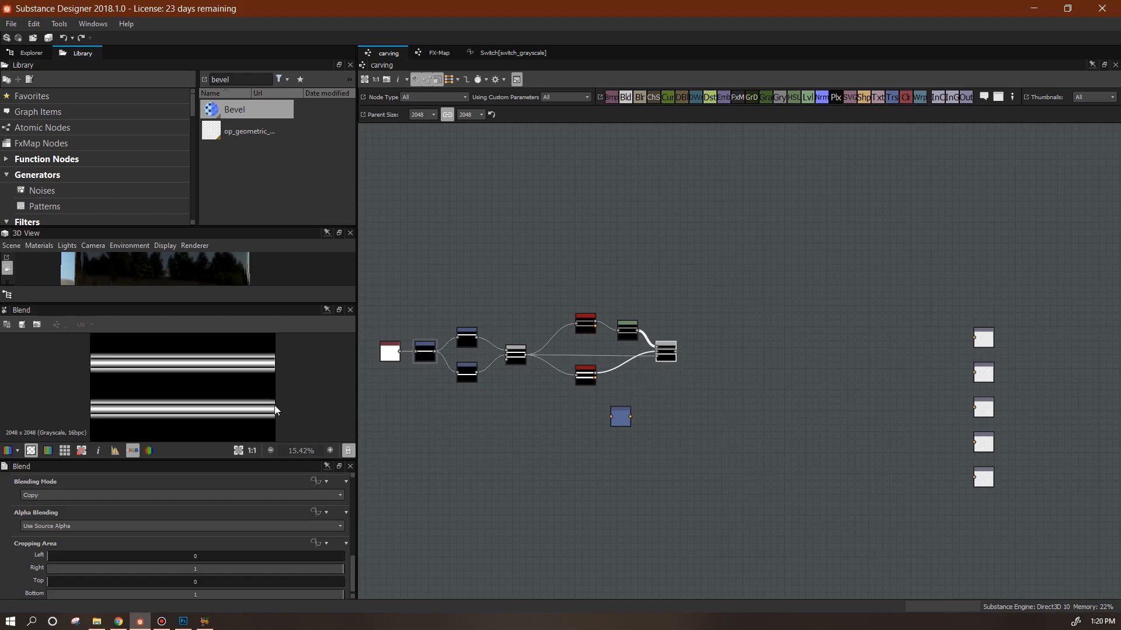
- Try a raised output black level in the Levels node, reset it, shift the input midtone toward black, and reposition the second Blend
{"action": "left_click", "coordinate": [627, 330]}
{"action": "left_click_drag", "start_coordinate": [20, 591], "coordinate": [180, 587]}
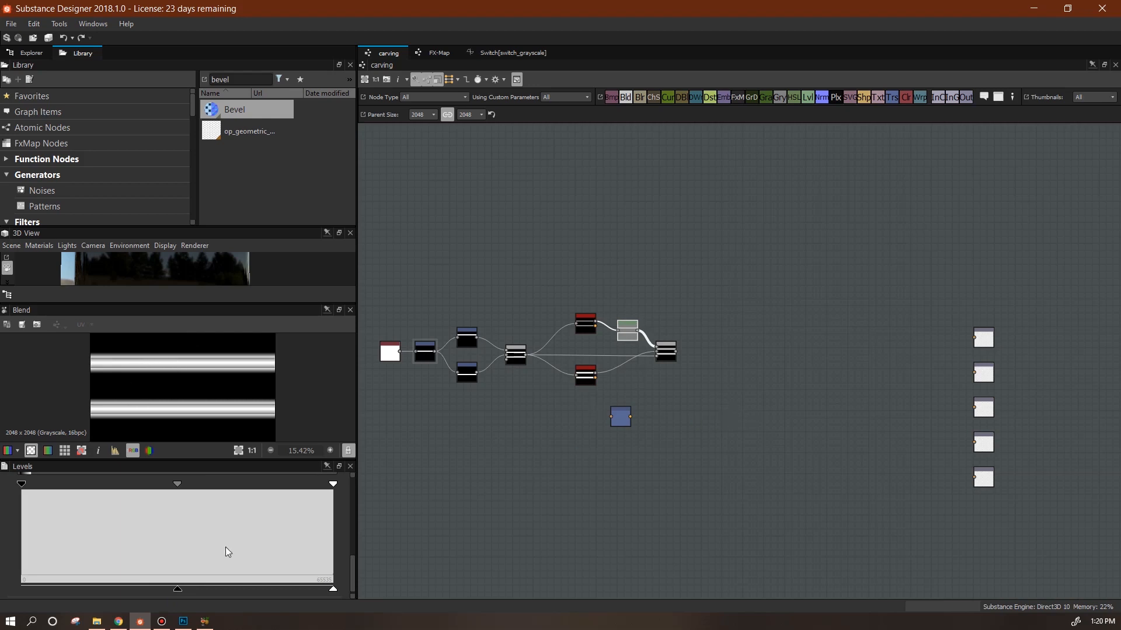
{"action": "left_click_drag", "start_coordinate": [177, 589], "coordinate": [12, 562]}
{"action": "left_click_drag", "start_coordinate": [176, 486], "coordinate": [117, 483]}
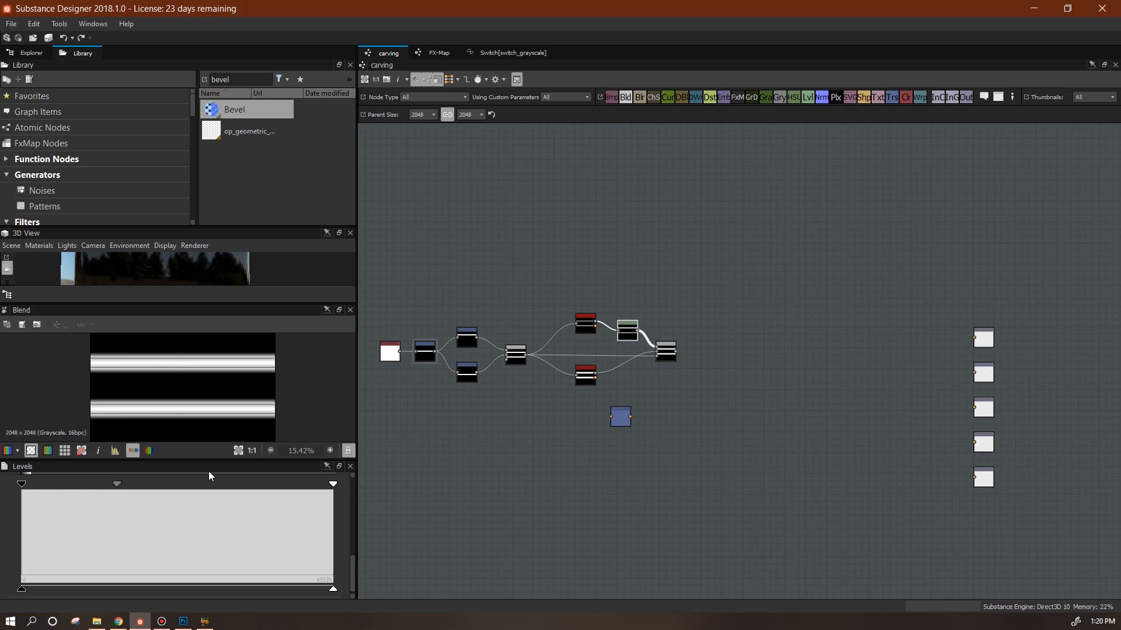
{"action": "left_click_drag", "start_coordinate": [667, 351], "coordinate": [664, 365]}
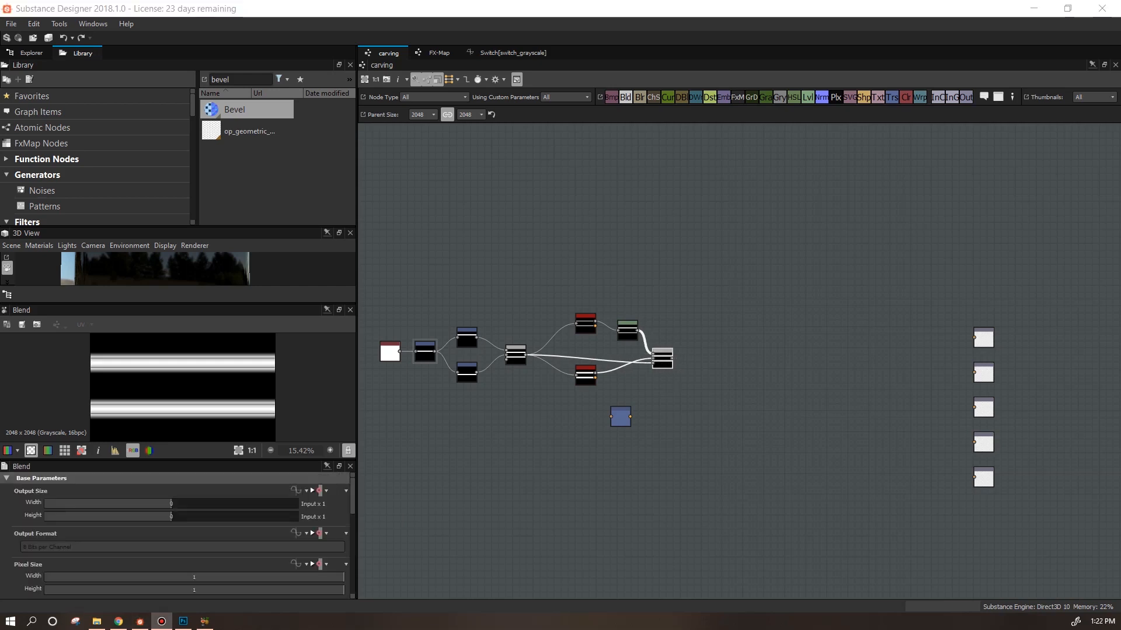
{"action": "left_click", "coordinate": [687, 357]}
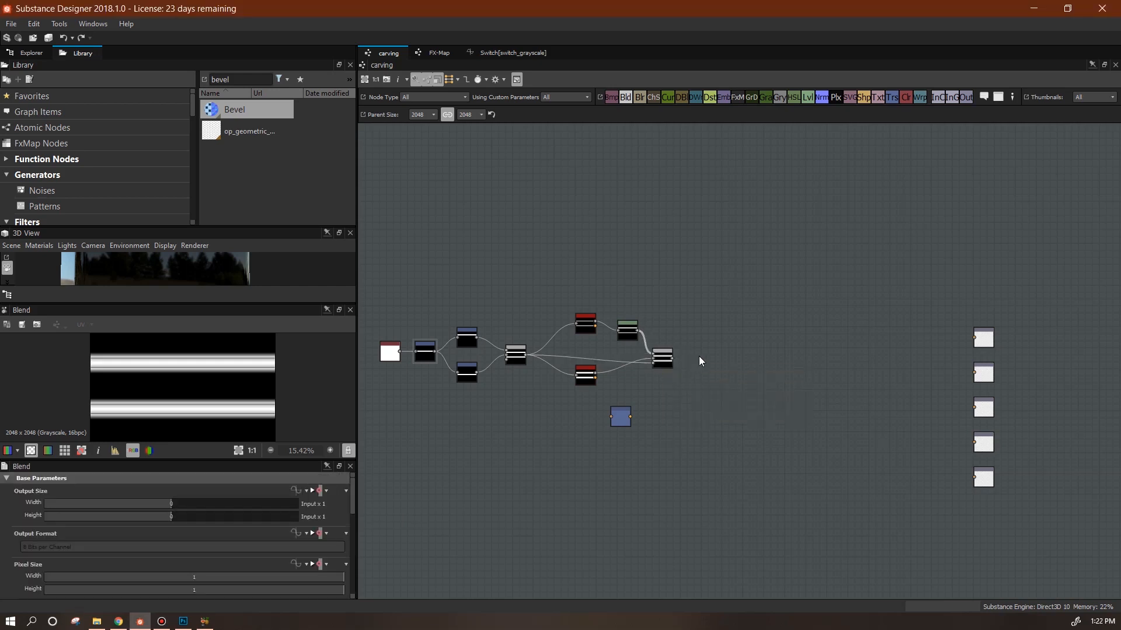
- Add a Gradient Map fed by the second Blend node and set its gradient to go from black to white right near the start
{"action": "left_click_drag", "start_coordinate": [766, 97], "coordinate": [726, 394]}
{"action": "left_click_drag", "start_coordinate": [672, 359], "coordinate": [702, 378]}
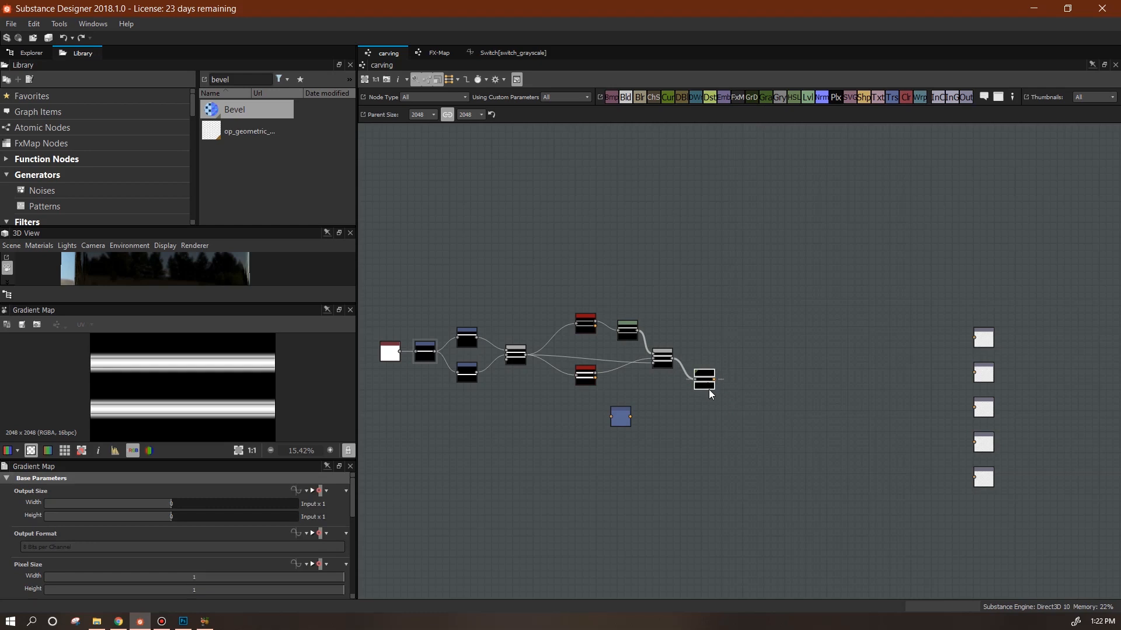
{"action": "scroll", "coordinate": [705, 387], "scroll_direction": "up", "scroll_amount": 2}
{"action": "left_click", "coordinate": [431, 345]}
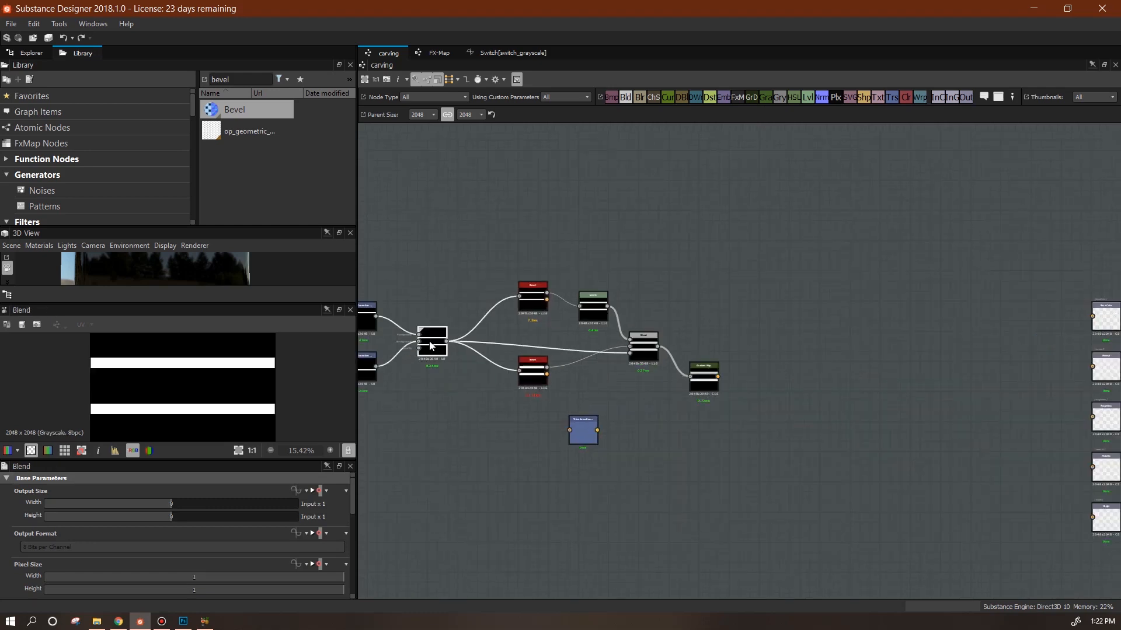
{"action": "left_click_drag", "start_coordinate": [620, 350], "coordinate": [630, 350]}
{"action": "left_click", "coordinate": [642, 347]}
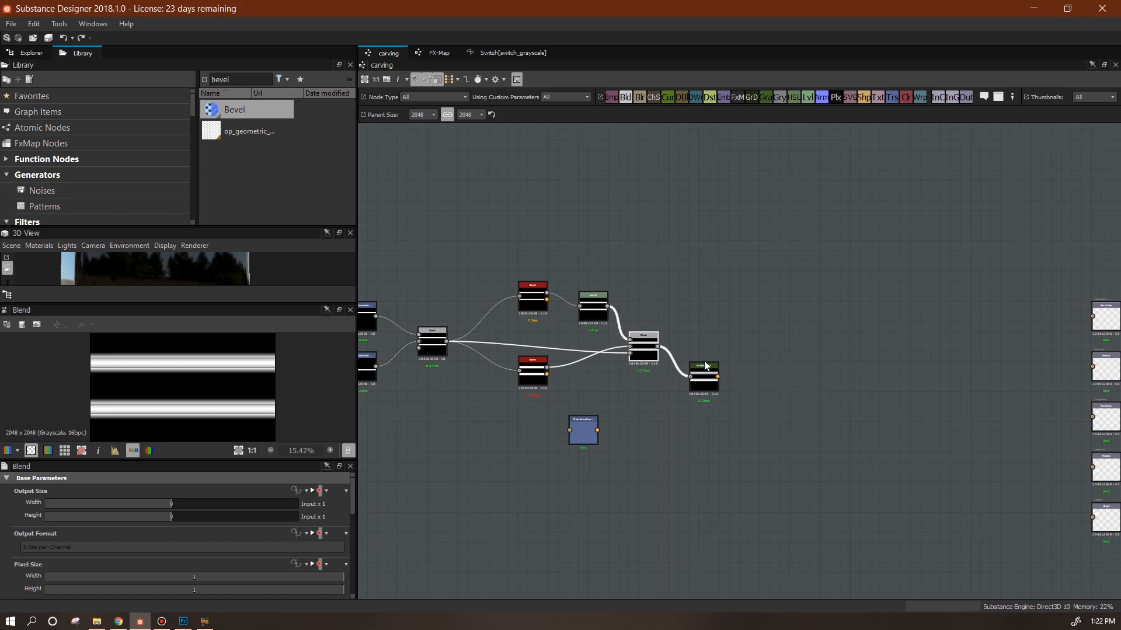
{"action": "left_click_drag", "start_coordinate": [715, 366], "coordinate": [707, 376]}
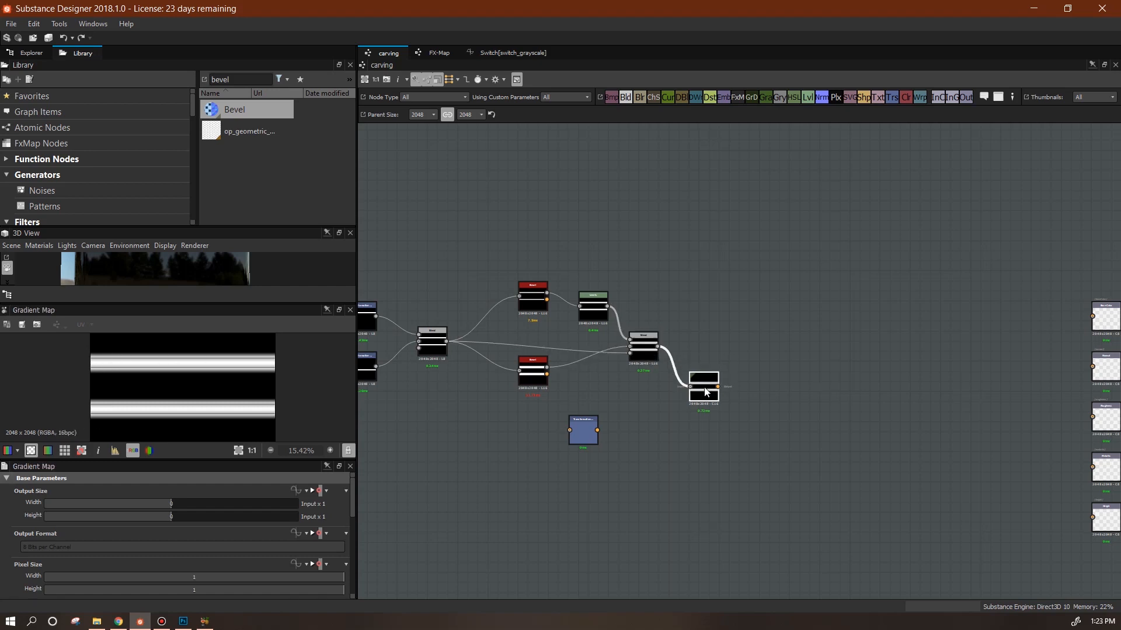
{"action": "left_click_drag", "start_coordinate": [706, 393], "coordinate": [695, 388]}
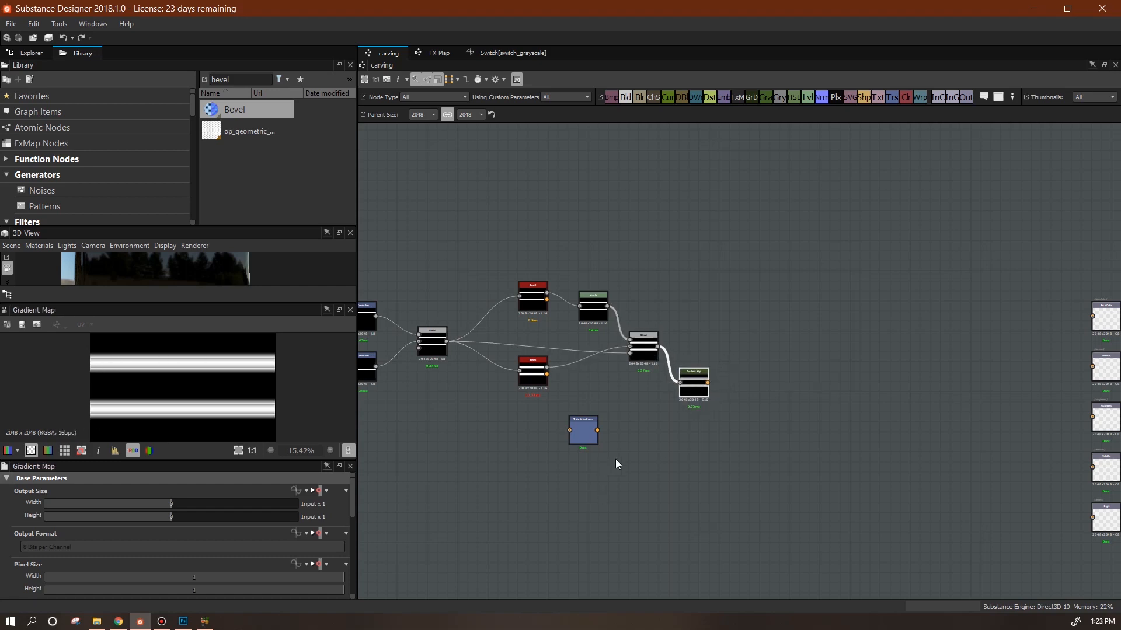
{"action": "left_click_drag", "start_coordinate": [352, 512], "coordinate": [39, 562]}
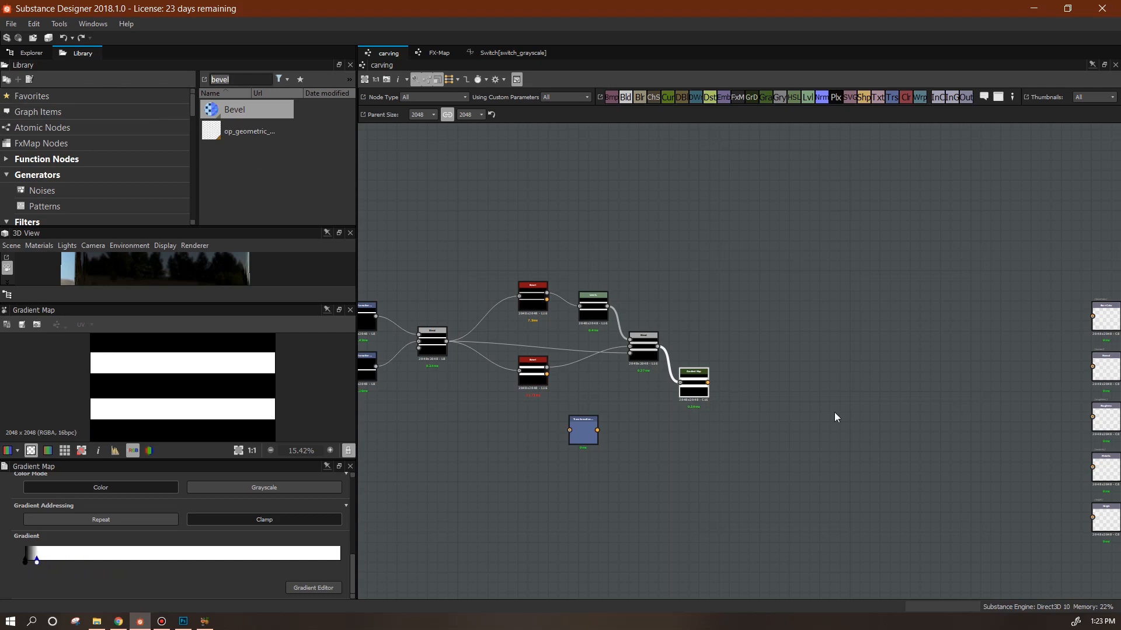
- Add an Invert Grayscale node after the Gradient Map and set the Gradient Map's color mode to Grayscale
{"action": "type", "text": "inve"}
{"action": "left_click_drag", "start_coordinate": [247, 152], "coordinate": [696, 435]}
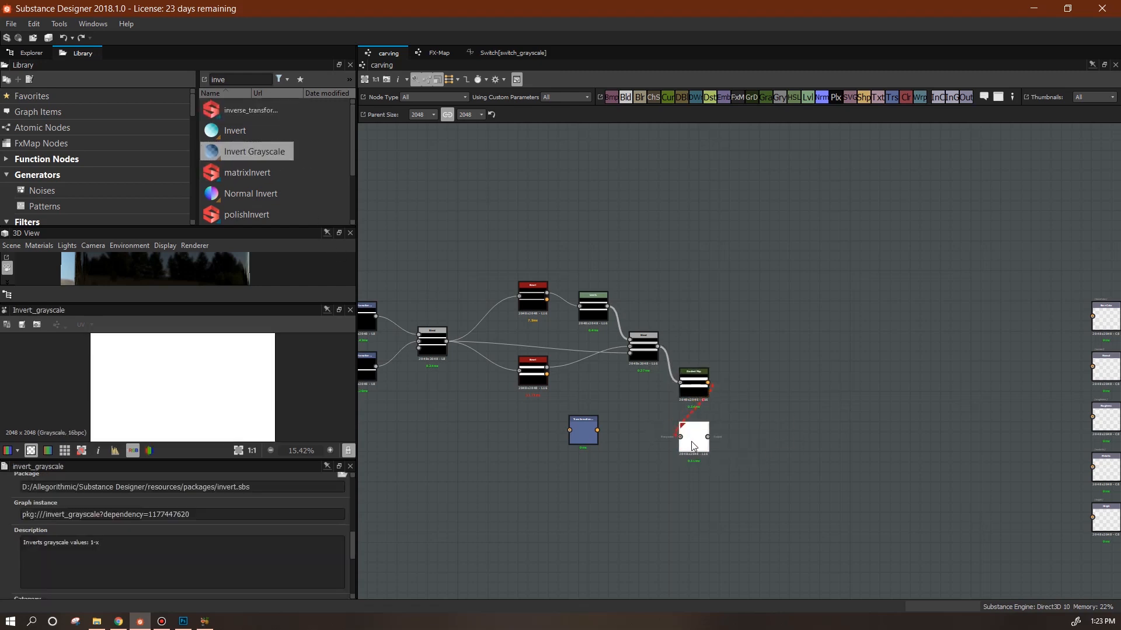
{"action": "left_click", "coordinate": [680, 392]}
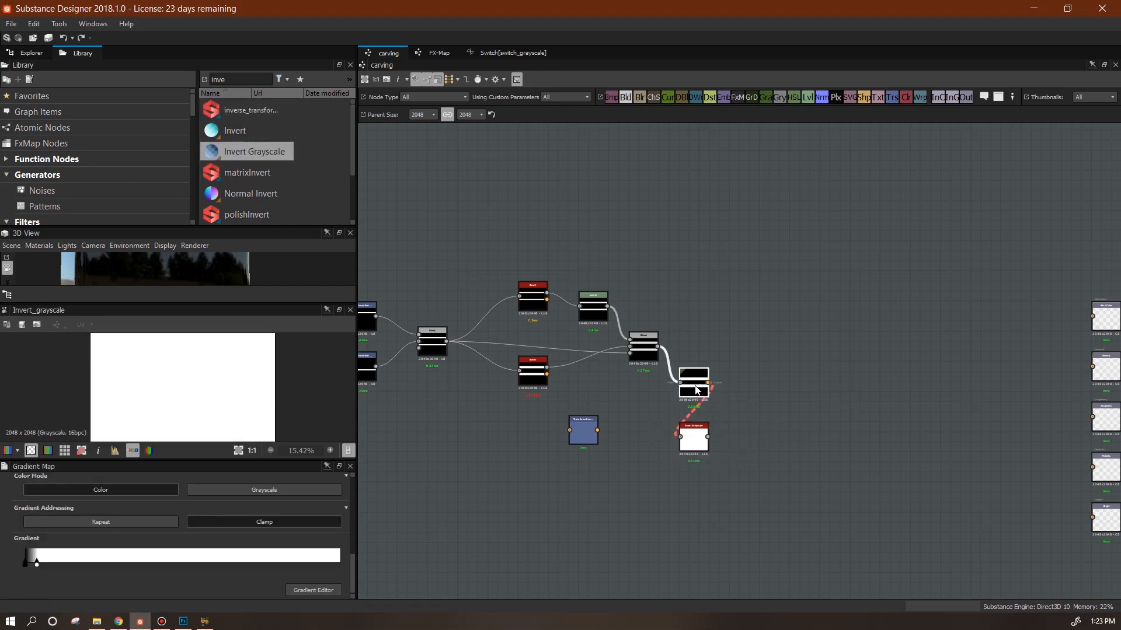
{"action": "left_click", "coordinate": [264, 490]}
{"action": "left_click_drag", "start_coordinate": [696, 448], "coordinate": [696, 441]}
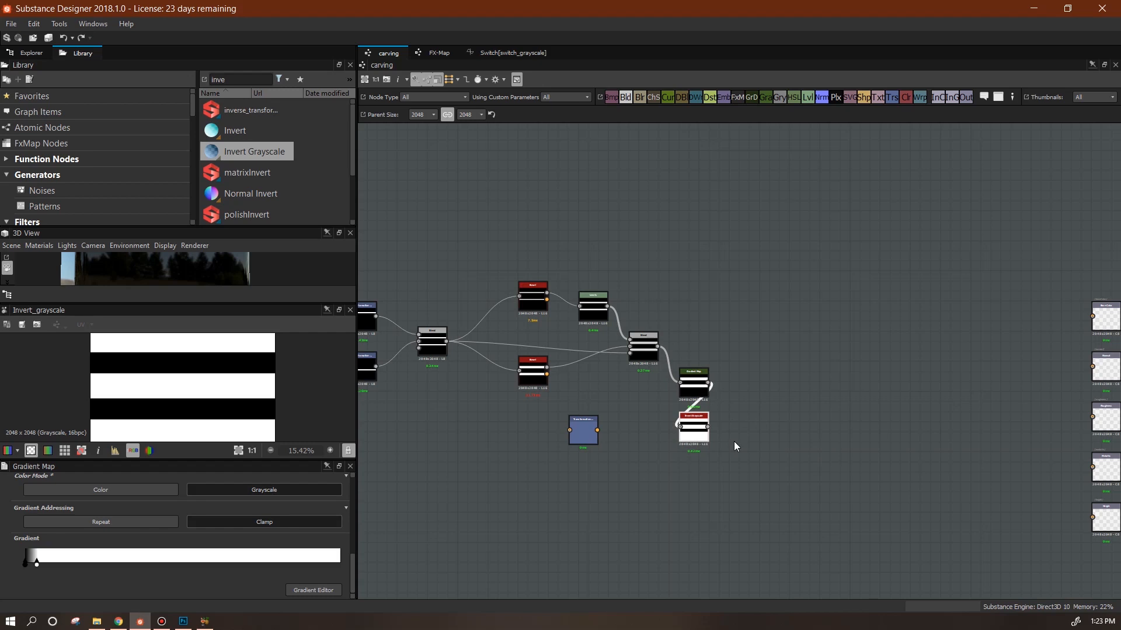
- Line up the Gradient Map and Invert Grayscale nodes below the second Blend and delete the unused, unconnected Transformation 2D node
{"action": "scroll", "coordinate": [734, 442], "scroll_direction": "down", "scroll_amount": 1}
{"action": "left_click_drag", "start_coordinate": [705, 437], "coordinate": [663, 445]}
{"action": "left_click", "coordinate": [608, 437]}
{"action": "key", "text": "Delete"}
{"action": "scroll", "coordinate": [774, 403], "scroll_direction": "down", "scroll_amount": 1}
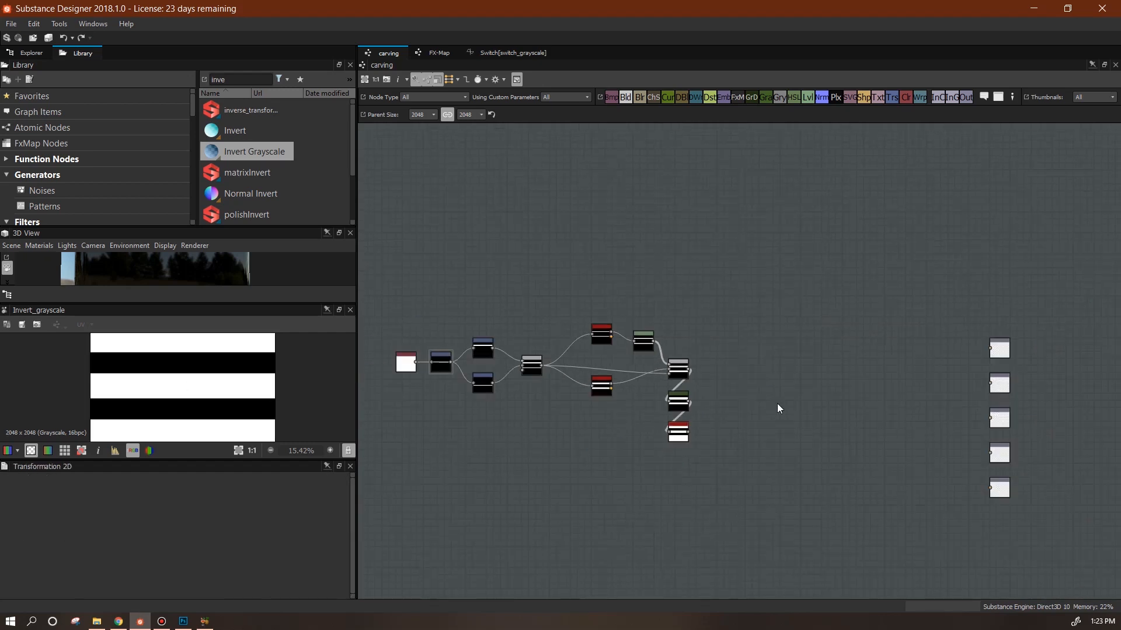
{"action": "middle_click_drag", "start_coordinate": [777, 404], "coordinate": [864, 400]}
{"action": "scroll", "coordinate": [619, 501], "scroll_direction": "down", "scroll_amount": 2}
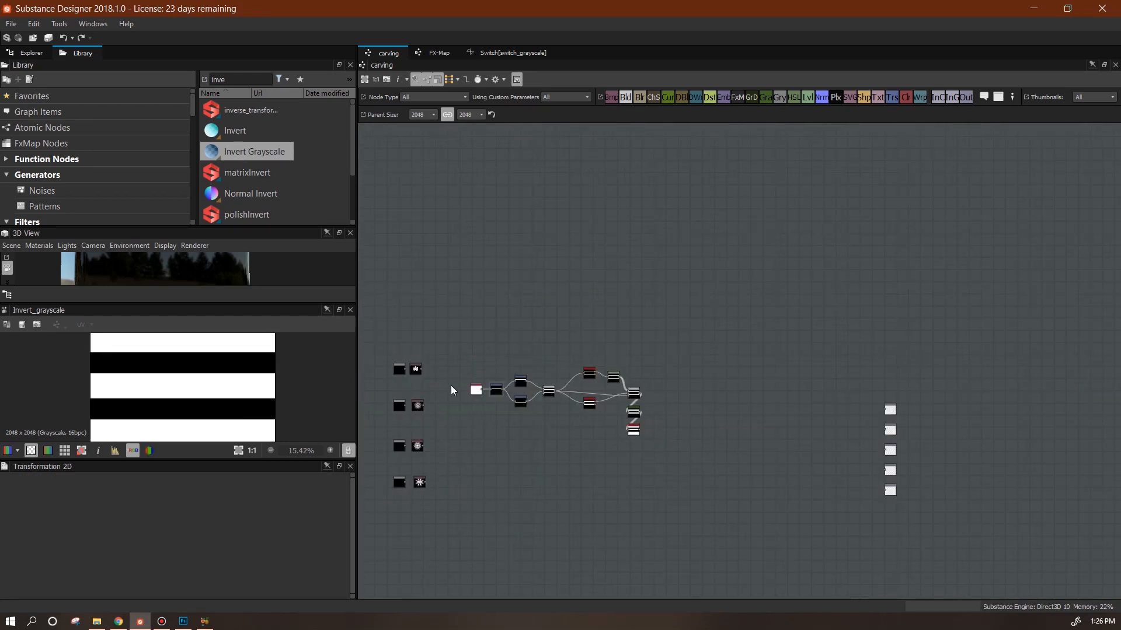
{"action": "scroll", "coordinate": [458, 388], "scroll_direction": "up", "scroll_amount": 3}
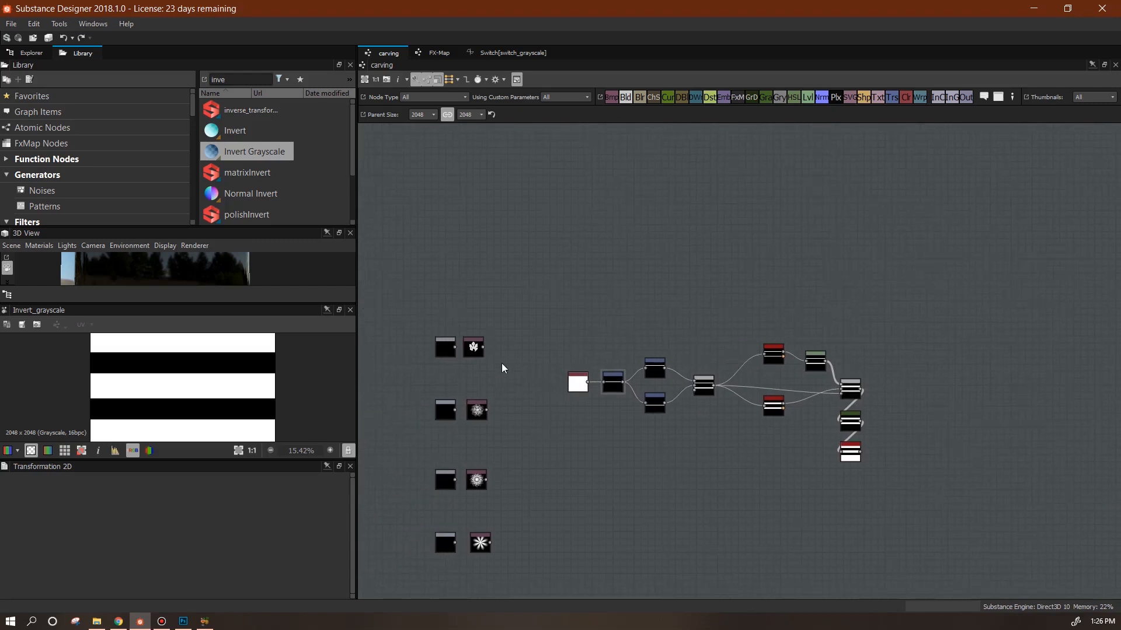
{"action": "middle_click_drag", "start_coordinate": [504, 358], "coordinate": [481, 363]}
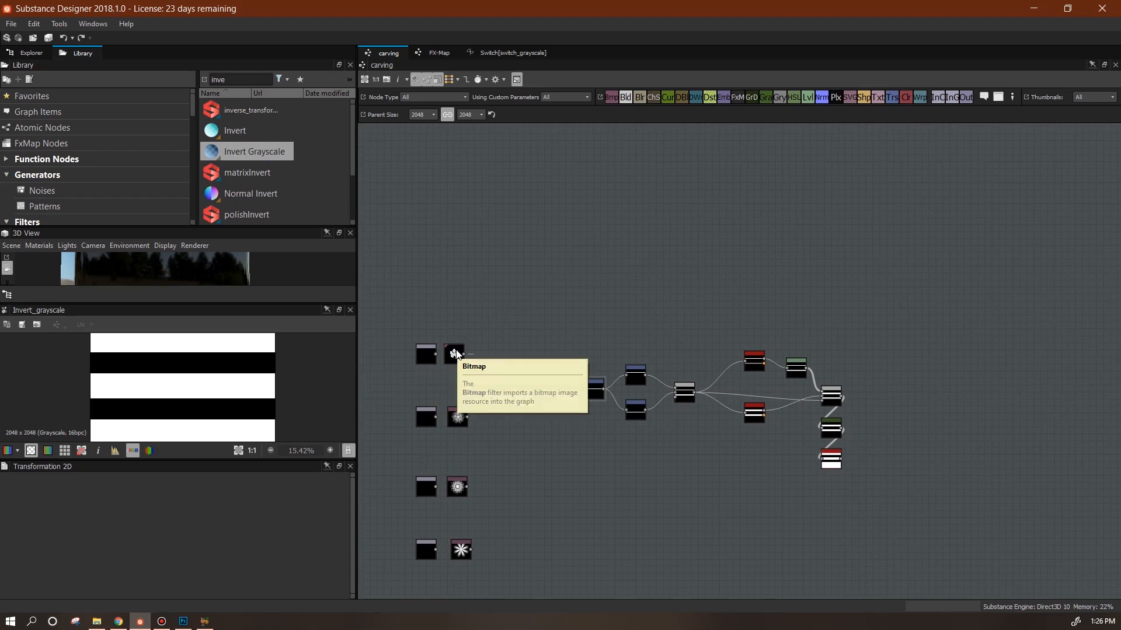
{"action": "middle_click_drag", "start_coordinate": [517, 439], "coordinate": [470, 439]}
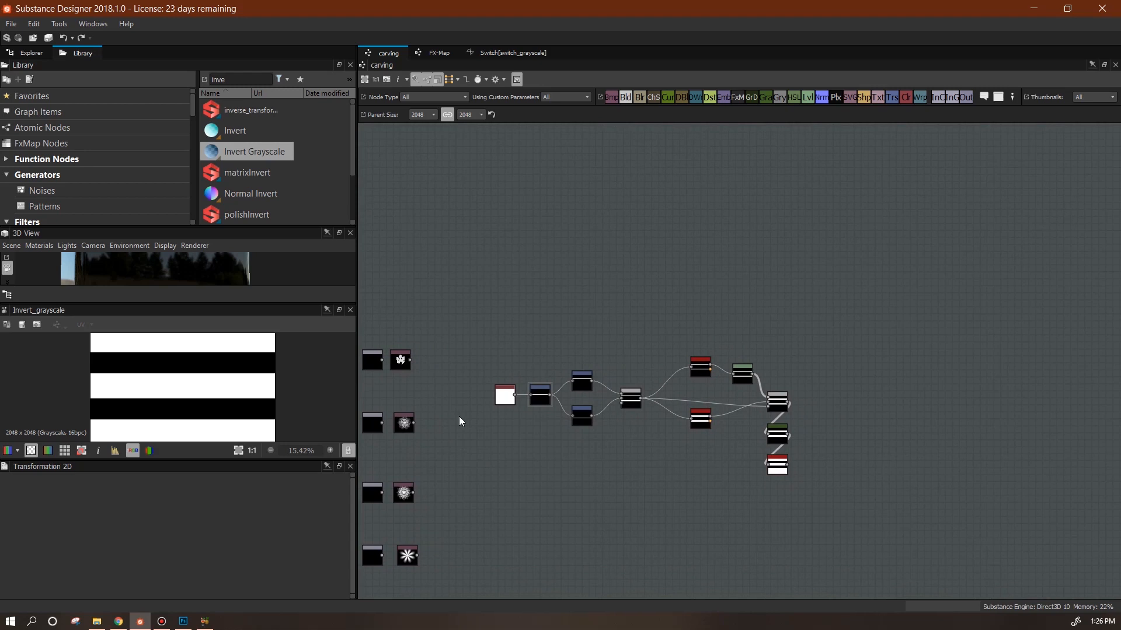
{"action": "middle_click_drag", "start_coordinate": [560, 448], "coordinate": [530, 468]}
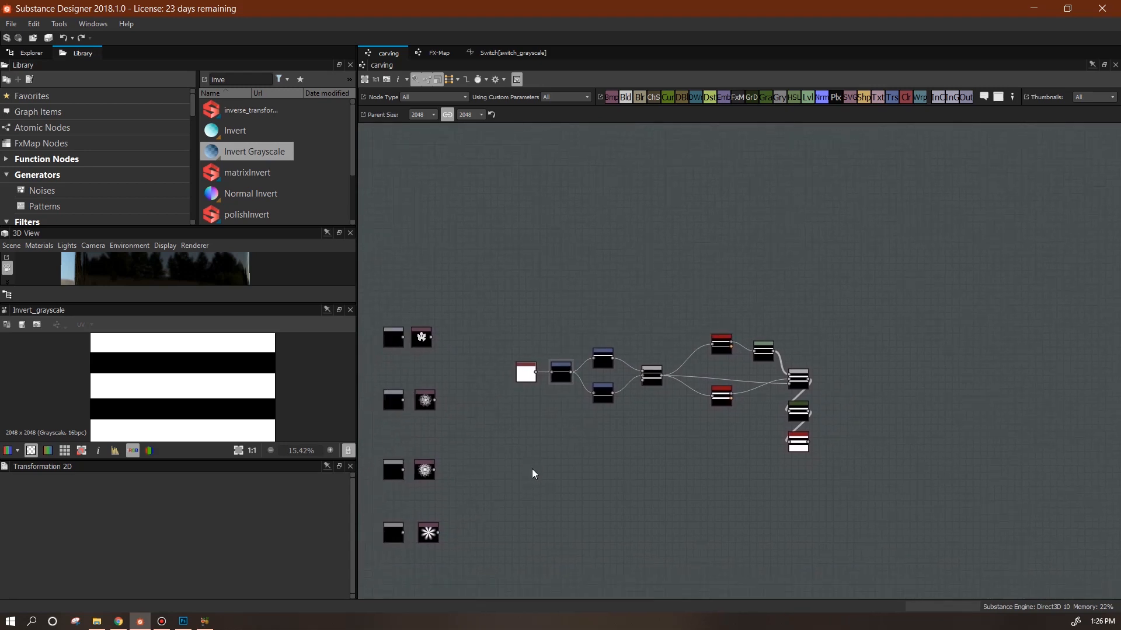
- Add a Float1 input parameter to the carving graph and set its identifier to image1
{"action": "double_click", "coordinate": [479, 487]}
{"action": "left_click_drag", "start_coordinate": [353, 488], "coordinate": [353, 567]}
{"action": "left_click", "coordinate": [7, 551]}
{"action": "left_click", "coordinate": [7, 564]}
{"action": "left_click", "coordinate": [266, 571]}
{"action": "left_click", "coordinate": [126, 523]}
{"action": "double_click", "coordinate": [126, 523]}
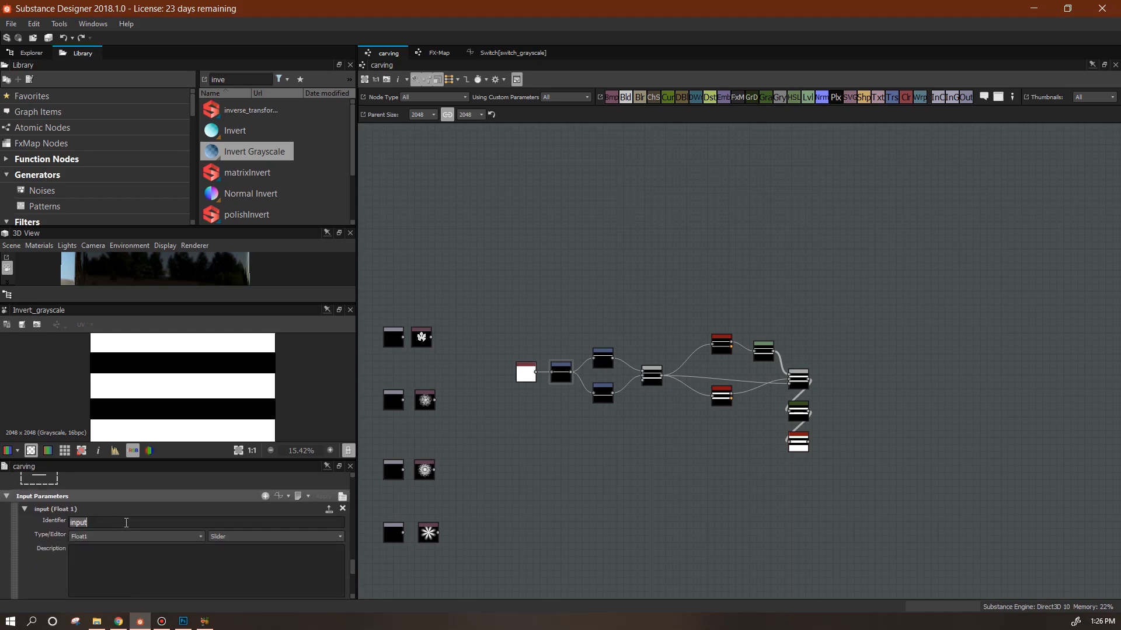
{"action": "type", "text": "image1"}
{"action": "key", "text": "Return"}
- Label the image1 parameter "image input 1" and assign it to the group "carving"
{"action": "scroll", "coordinate": [289, 577], "scroll_direction": "down", "scroll_amount": 1}
{"action": "left_click", "coordinate": [276, 572]}
{"action": "type", "text": "image input 1"}
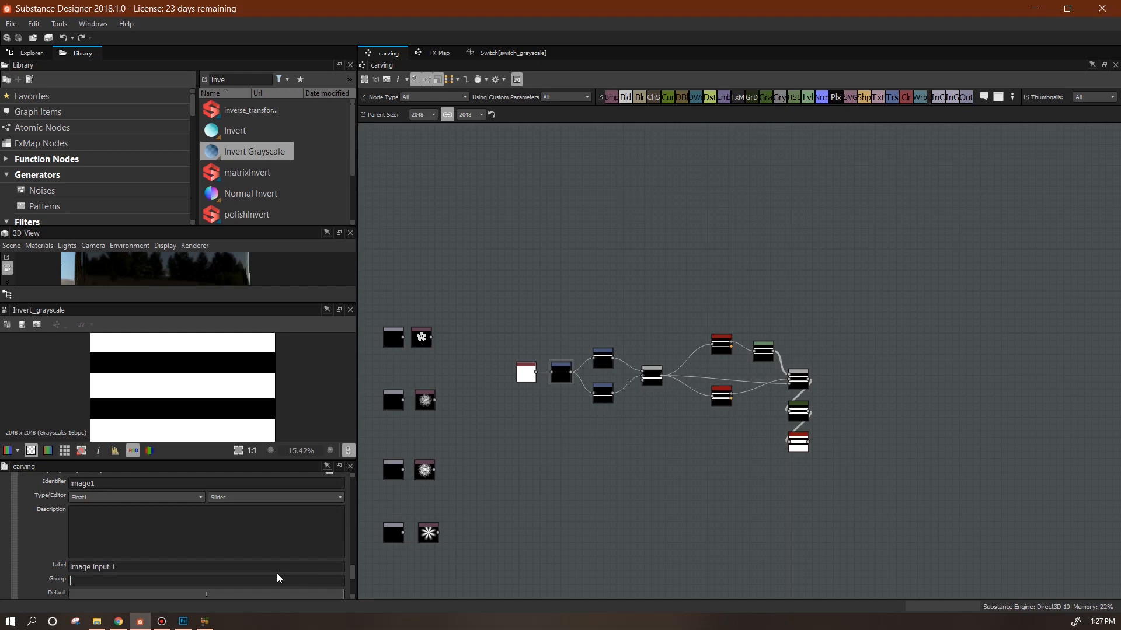
{"action": "type", "text": "carving"}
{"action": "scroll", "coordinate": [276, 574], "scroll_direction": "down", "scroll_amount": 3}
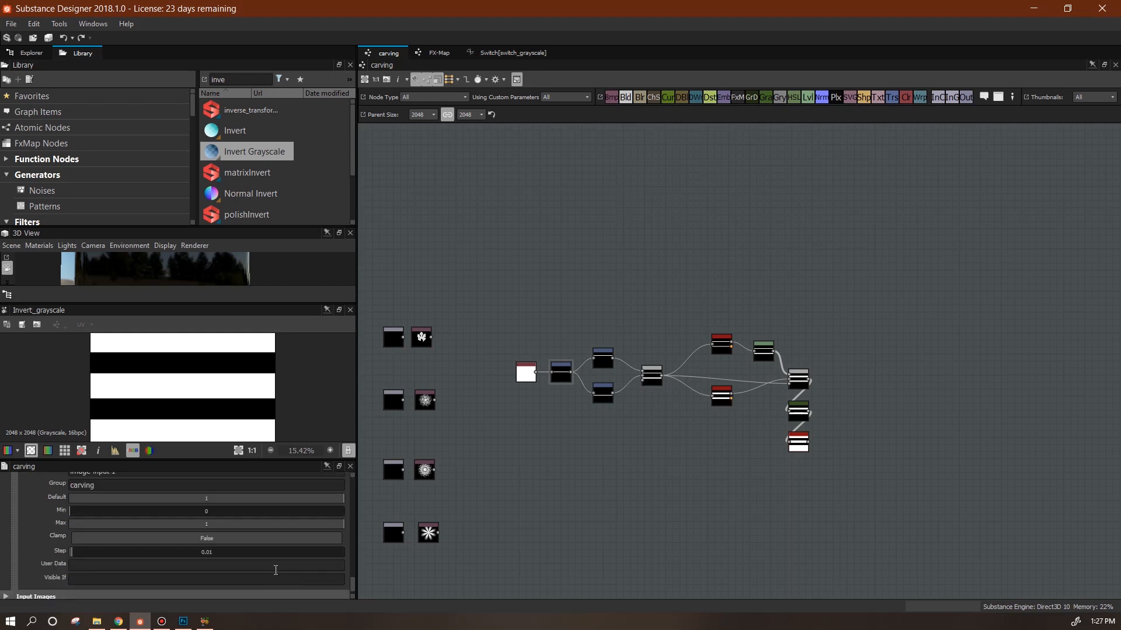
- Change the image1 parameter's type to Float3 and label its three components "size", "location X" and "location Y"
{"action": "scroll", "coordinate": [355, 573], "scroll_direction": "up", "scroll_amount": 3}
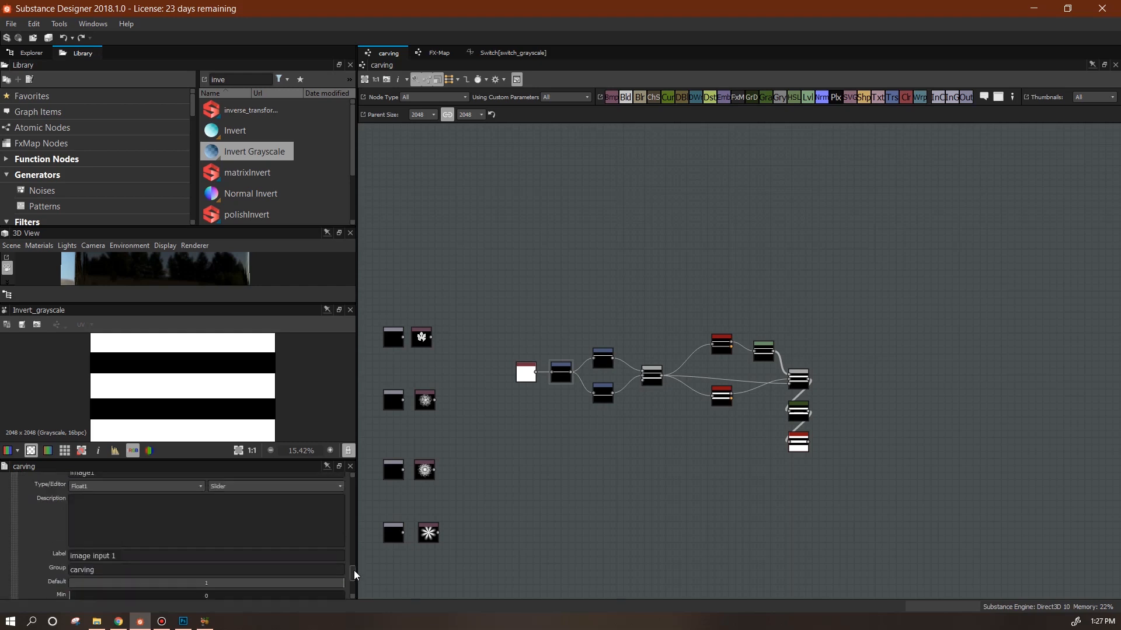
{"action": "left_click", "coordinate": [192, 514]}
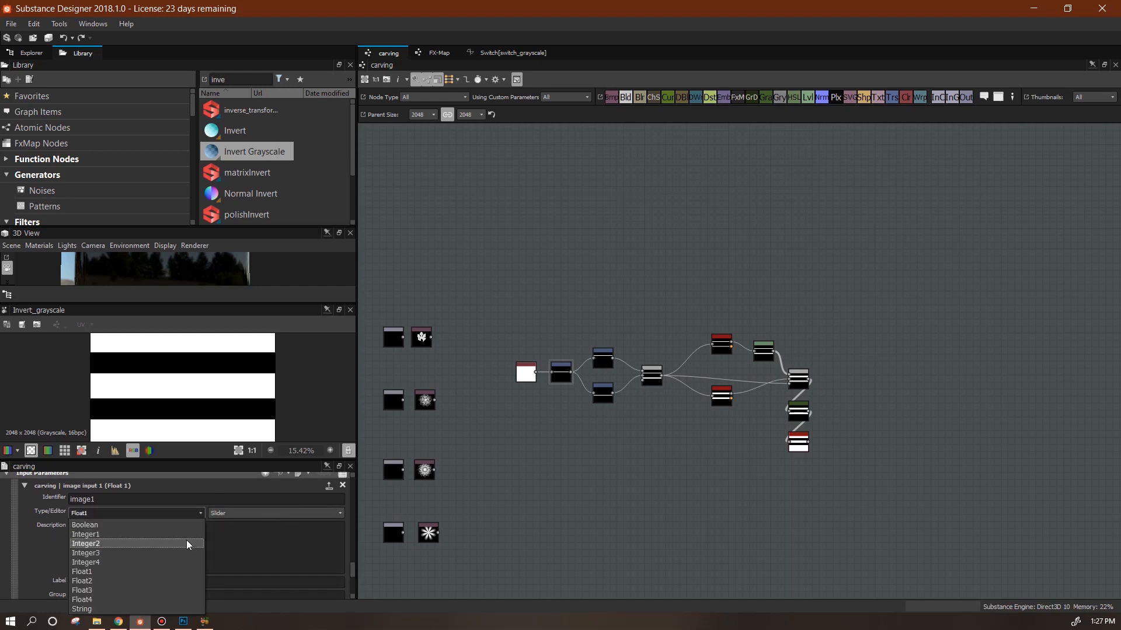
{"action": "left_click", "coordinate": [175, 590]}
{"action": "scroll", "coordinate": [351, 565], "scroll_direction": "down", "scroll_amount": 3}
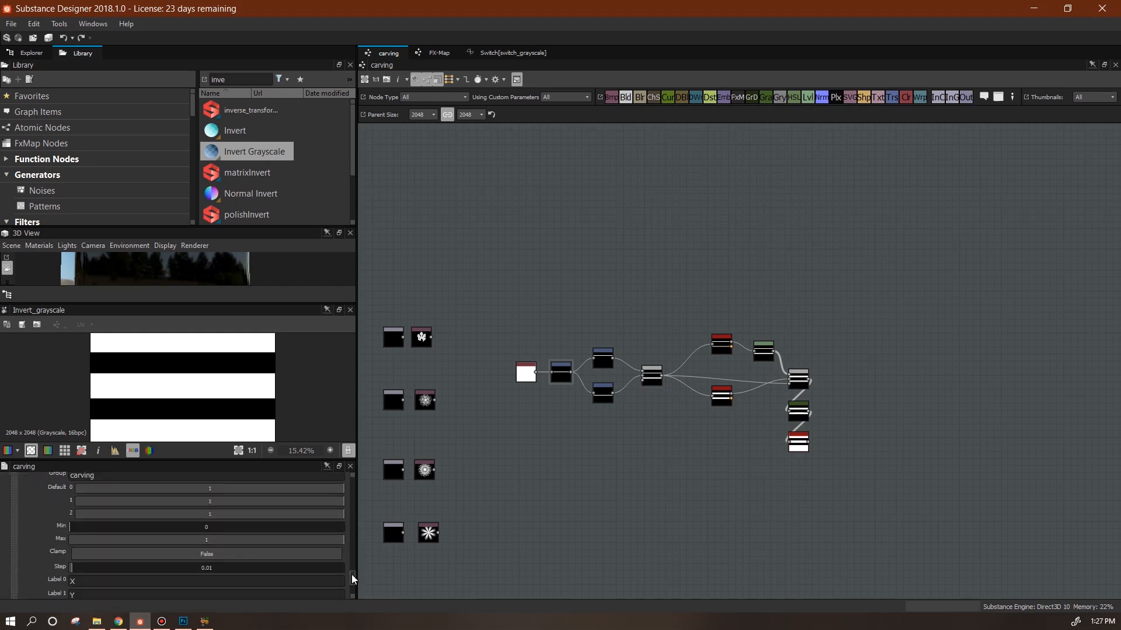
{"action": "scroll", "coordinate": [351, 575], "scroll_direction": "down", "scroll_amount": 1}
{"action": "double_click", "coordinate": [98, 552]}
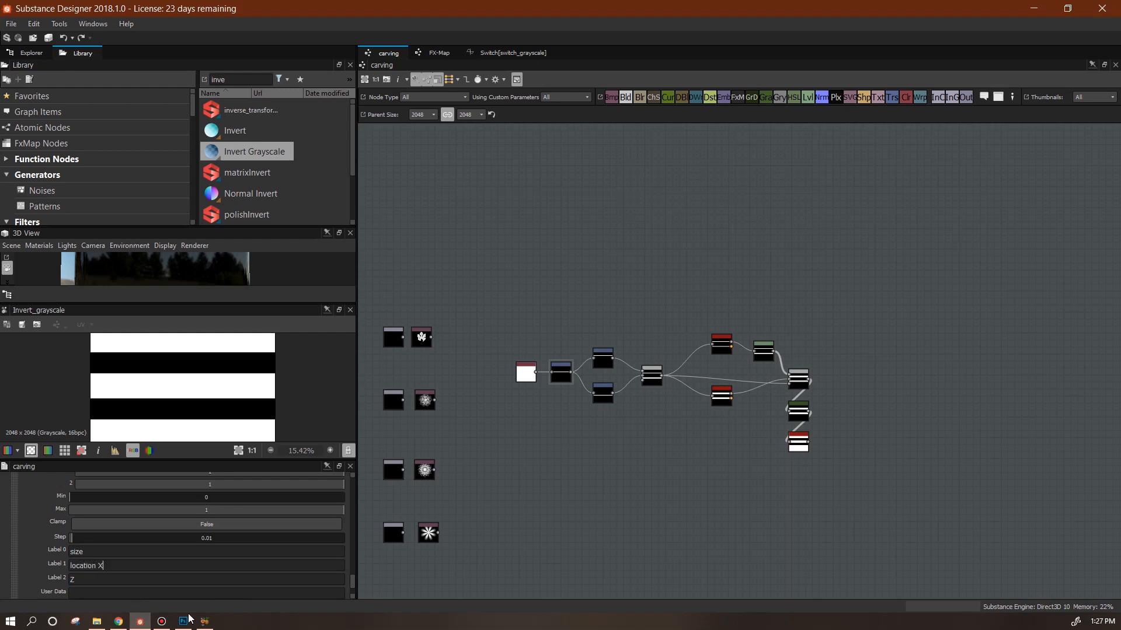
{"action": "key", "text": "Tab"}
{"action": "type", "text": "location Y"}
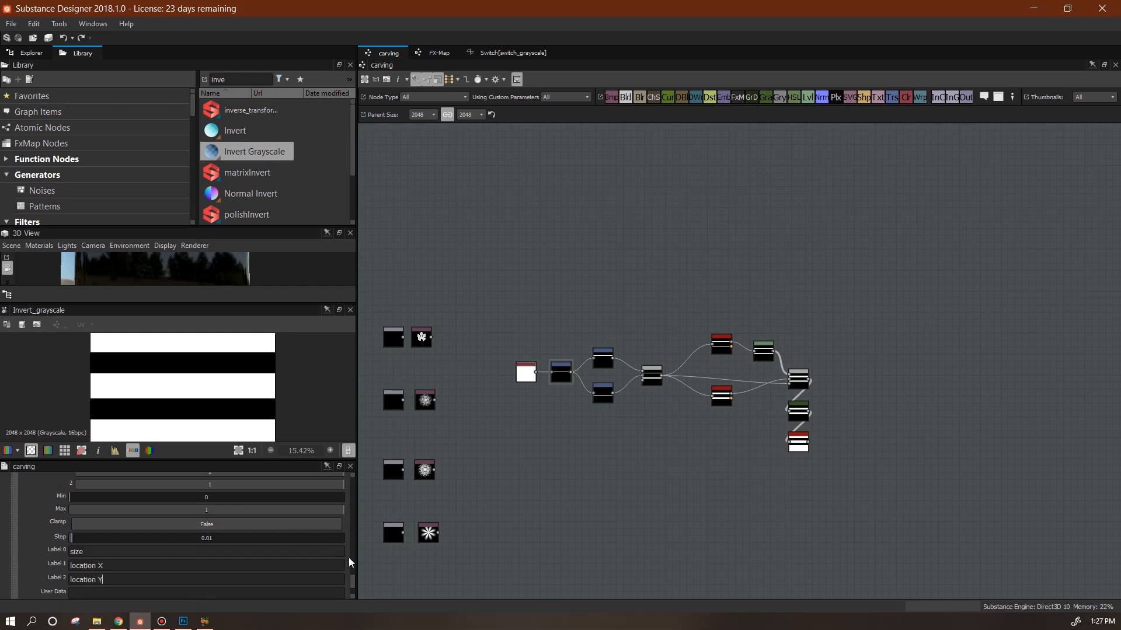
{"action": "scroll", "coordinate": [355, 582], "scroll_direction": "down", "scroll_amount": 1}
- Duplicate the image1 parameter by copying and pasting, giving the copy the identifier image2 and the label "image input 2"
{"action": "scroll", "coordinate": [355, 582], "scroll_direction": "up", "scroll_amount": 5}
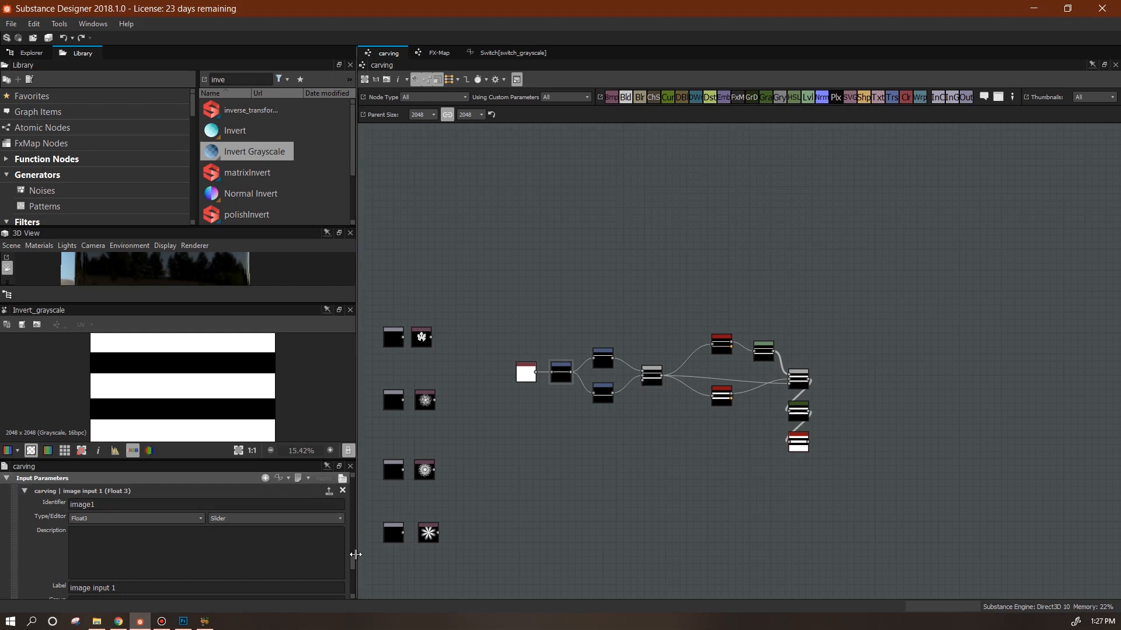
{"action": "scroll", "coordinate": [352, 562], "scroll_direction": "up", "scroll_amount": 1}
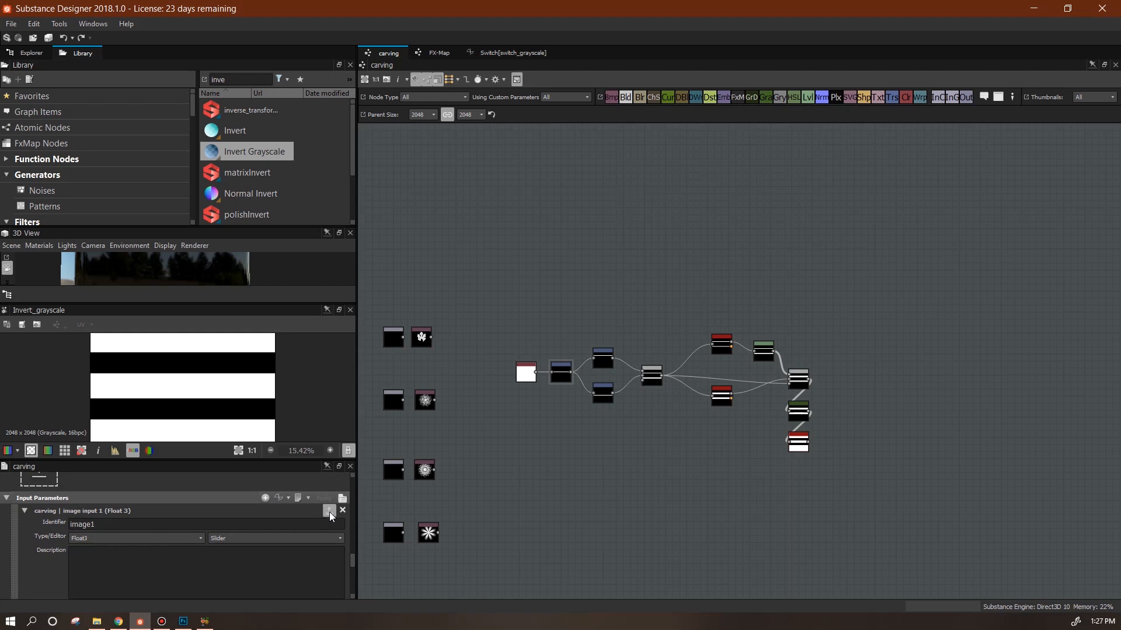
{"action": "left_click", "coordinate": [288, 498]}
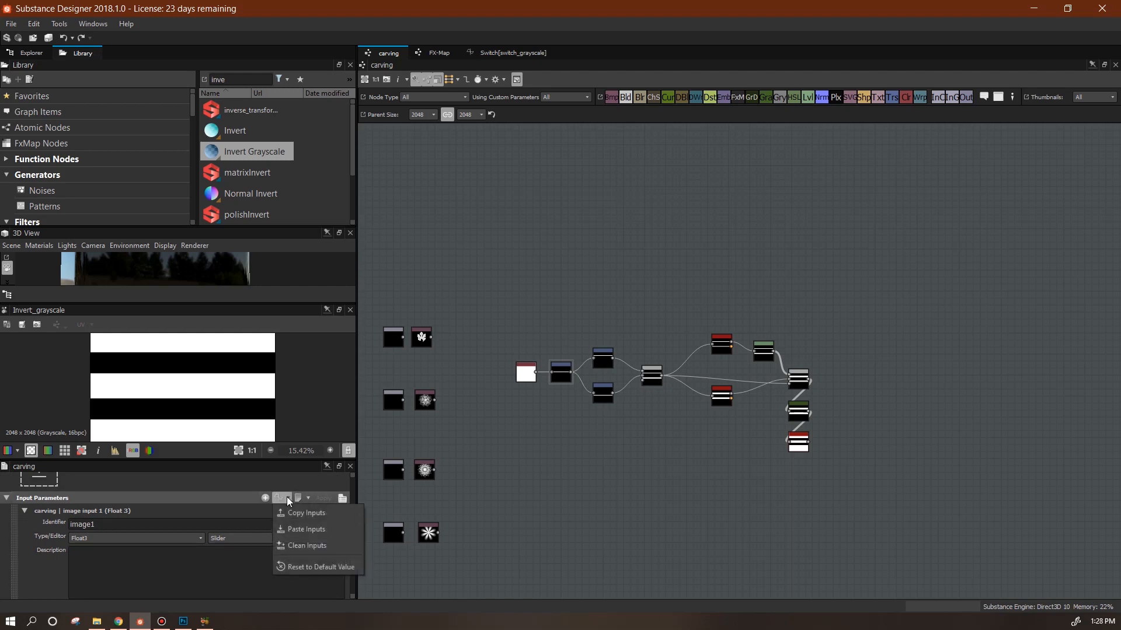
{"action": "left_click", "coordinate": [293, 532]}
{"action": "left_click_drag", "start_coordinate": [105, 537], "coordinate": [89, 537]}
{"action": "type", "text": "2"}
{"action": "left_click_drag", "start_coordinate": [352, 558], "coordinate": [353, 569]}
{"action": "left_click_drag", "start_coordinate": [119, 526], "coordinate": [112, 526]}
{"action": "type", "text": "2"}
{"action": "mouse_move", "coordinate": [352, 570]}
{"action": "left_mouse_down"}
{"action": "mouse_move", "coordinate": [352, 584]}
{"action": "mouse_move", "coordinate": [352, 556]}
{"action": "left_mouse_up"}
{"action": "left_click", "coordinate": [24, 544]}
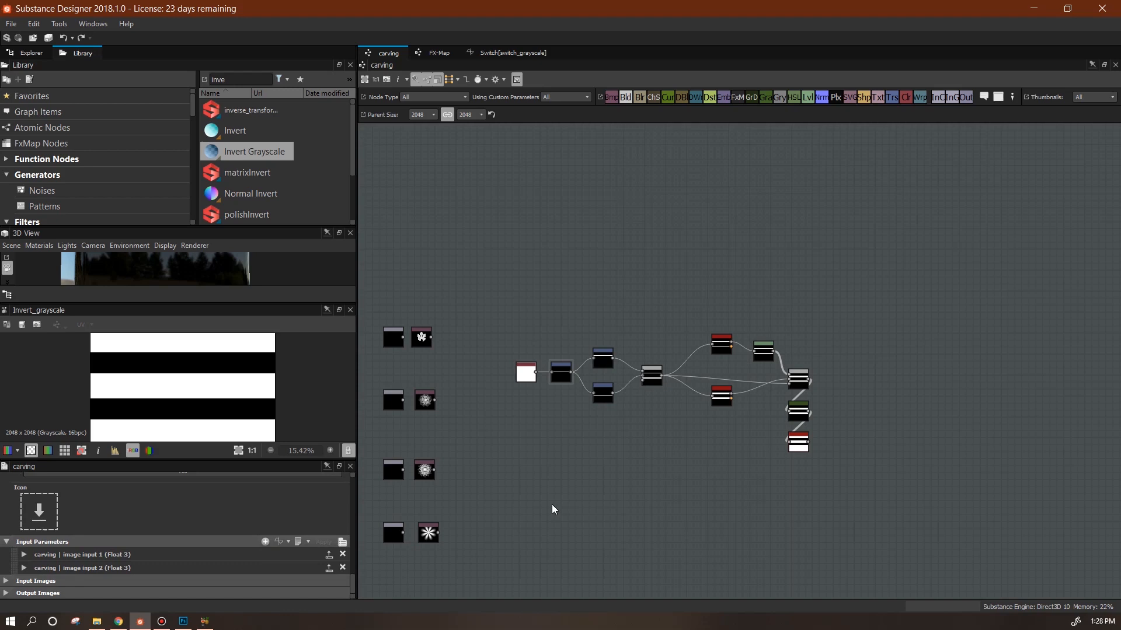
- Add a Transformation 2D node fed by the leaf bitmap and set its tiling mode to absolute Horizontal Tiling
{"action": "middle_click_drag", "start_coordinate": [639, 503], "coordinate": [708, 525]}
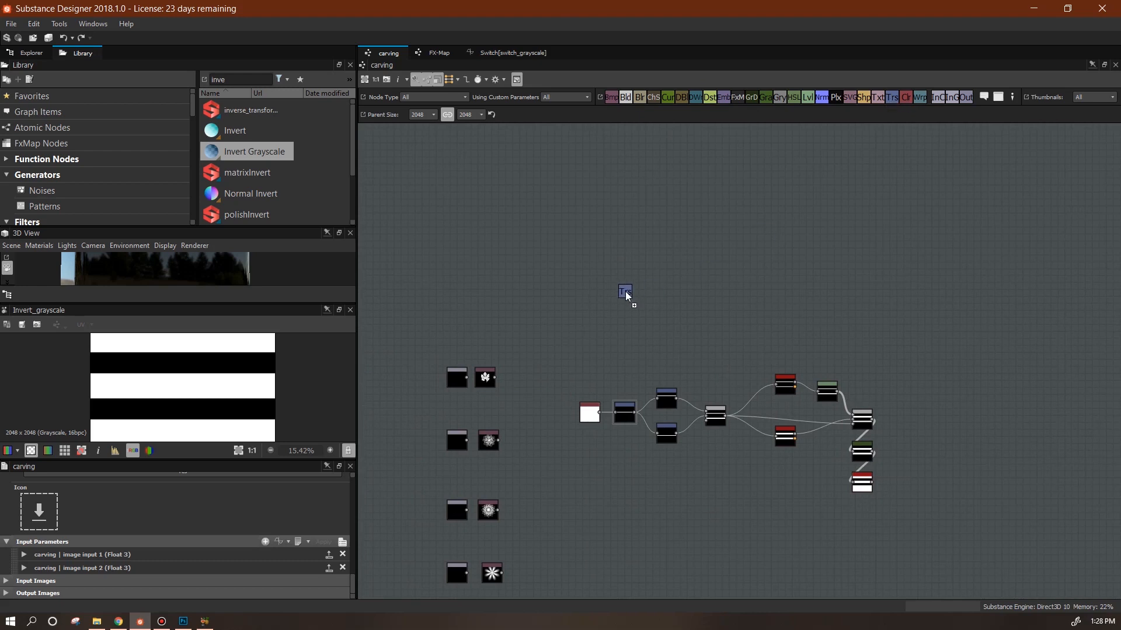
{"action": "left_click_drag", "start_coordinate": [606, 295], "coordinate": [606, 295]}
{"action": "left_click_drag", "start_coordinate": [510, 373], "coordinate": [495, 377]}
{"action": "left_click_drag", "start_coordinate": [610, 296], "coordinate": [574, 347]}
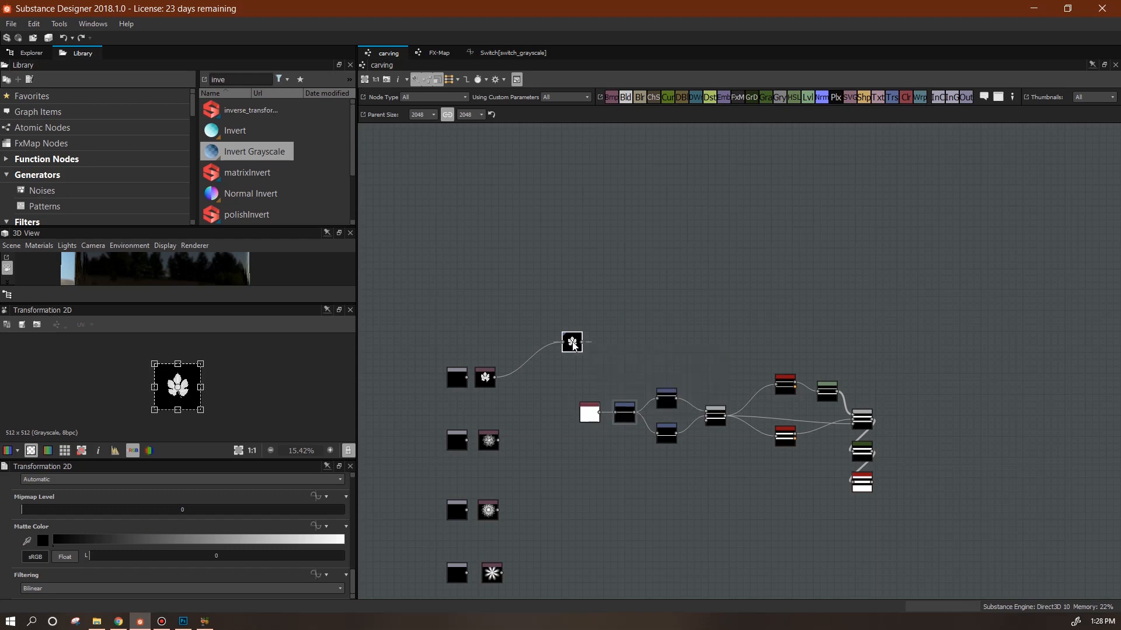
{"action": "left_click_drag", "start_coordinate": [351, 582], "coordinate": [362, 515]}
{"action": "left_click", "coordinate": [326, 527]}
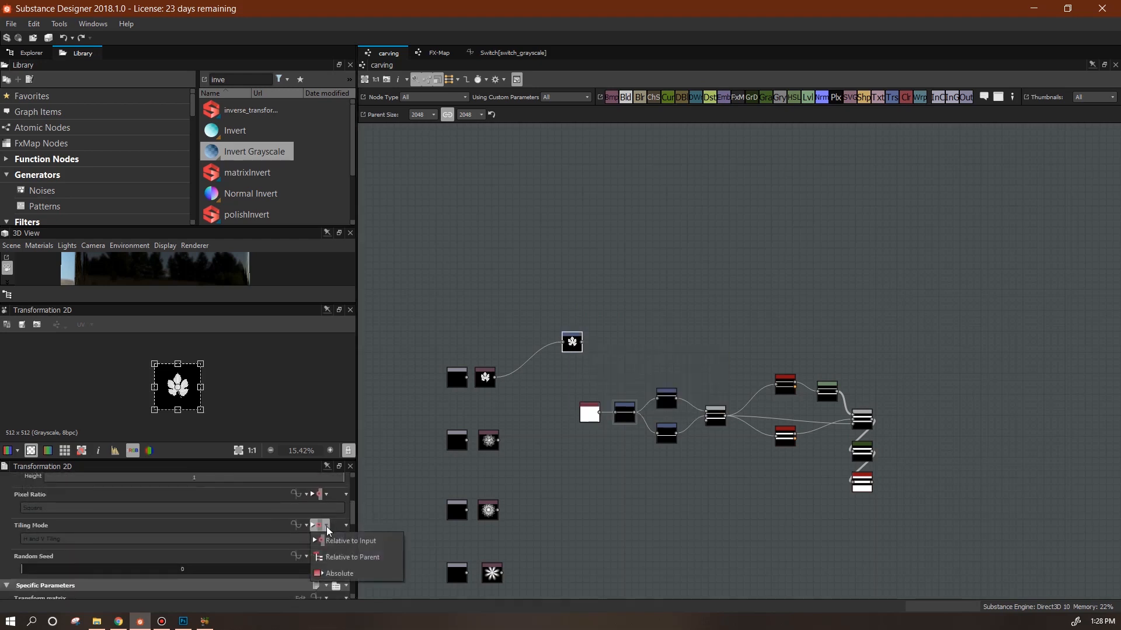
{"action": "left_click", "coordinate": [336, 572]}
{"action": "left_click", "coordinate": [341, 539]}
{"action": "left_click", "coordinate": [331, 559]}
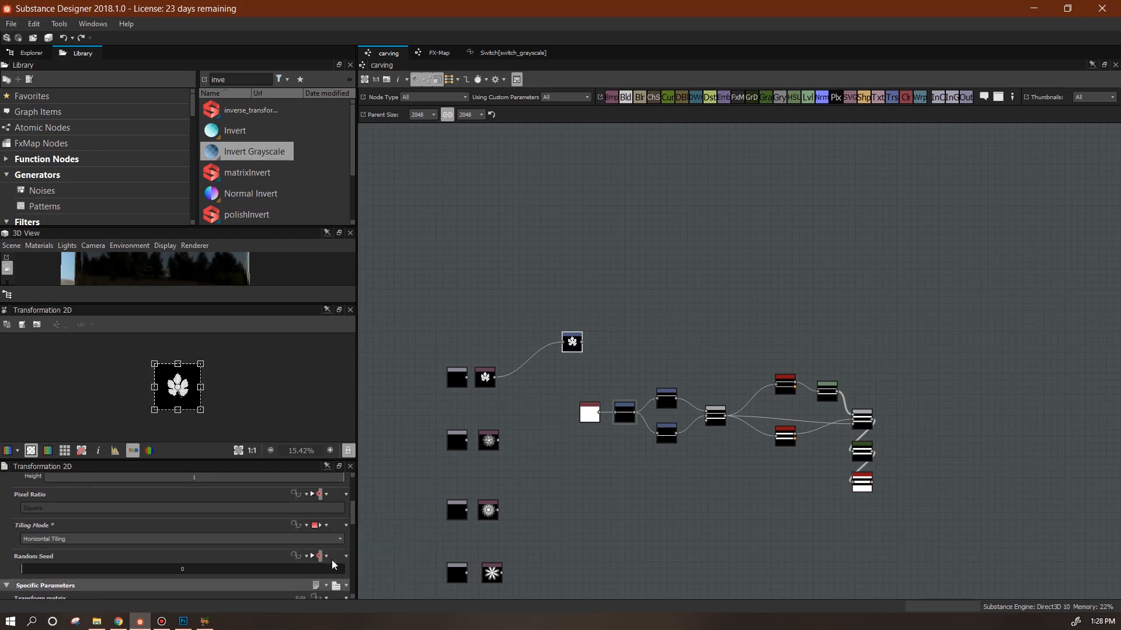
- Try scaling the leaf down in the Transformation 2D preview and undo the scaling attempts
{"action": "left_click_drag", "start_coordinate": [202, 365], "coordinate": [196, 380]}
{"action": "key", "text": "ctrl+z"}
{"action": "scroll", "coordinate": [584, 349], "scroll_direction": "up", "scroll_amount": 3}
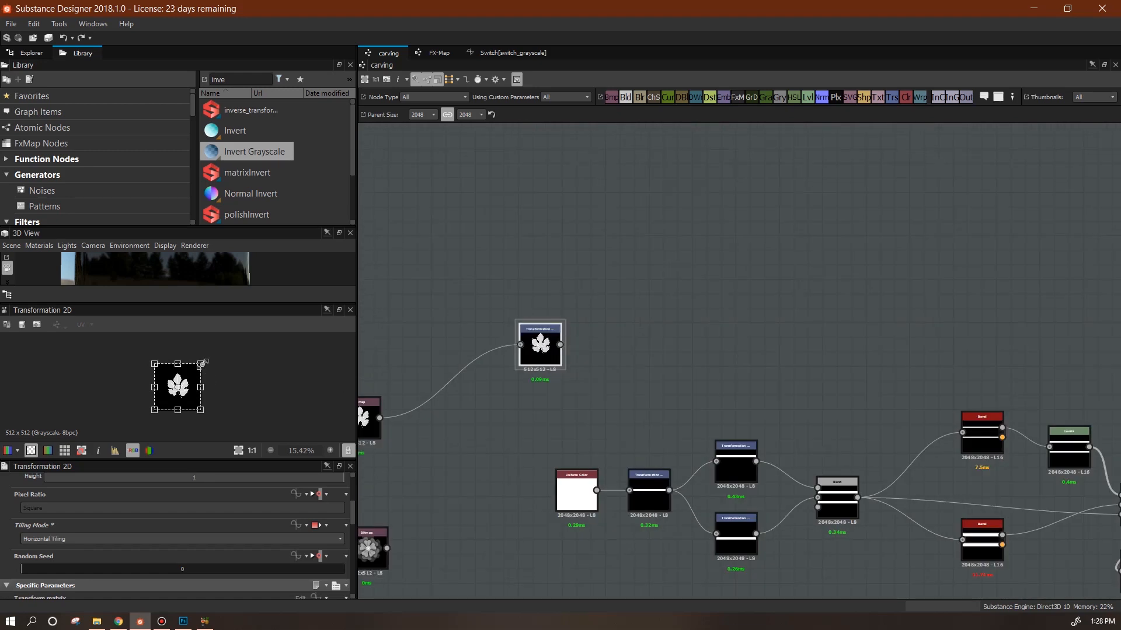
{"action": "left_click_drag", "start_coordinate": [203, 362], "coordinate": [183, 378]}
{"action": "key", "text": "ctrl+z"}
{"action": "scroll", "coordinate": [629, 418], "scroll_direction": "down", "scroll_amount": 3}
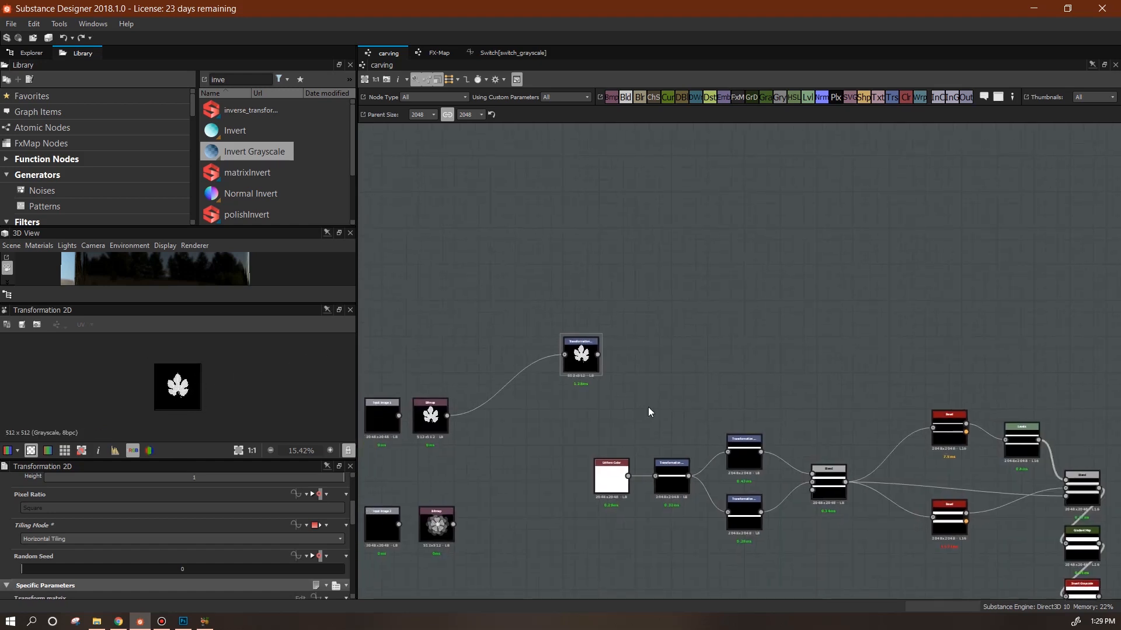
{"action": "left_click_drag", "start_coordinate": [580, 364], "coordinate": [534, 365]}
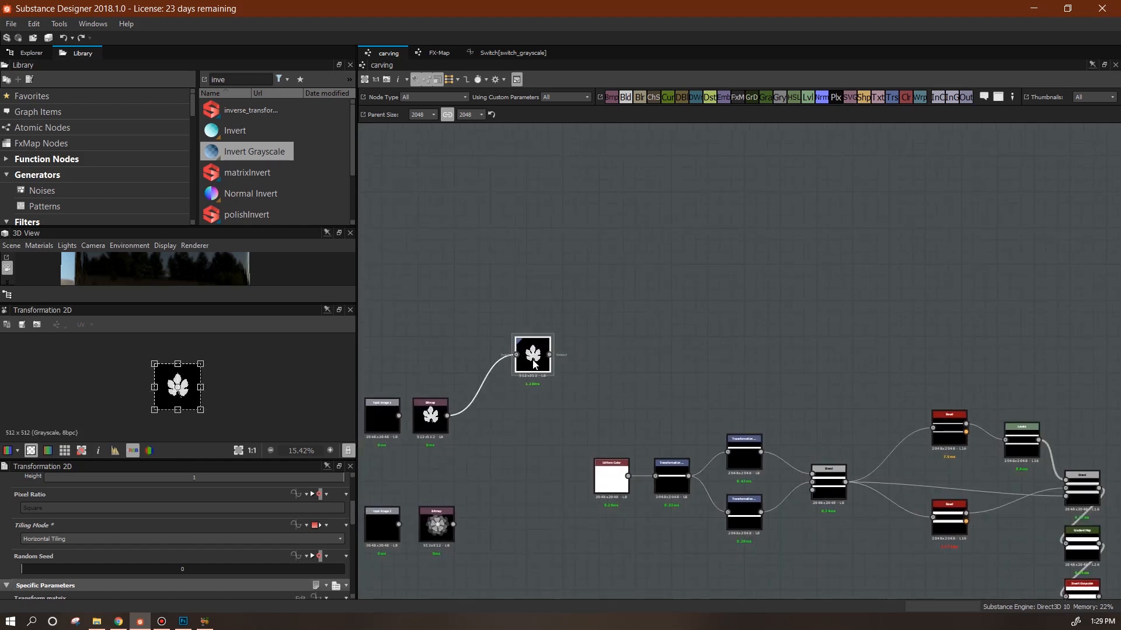
{"action": "left_click_drag", "start_coordinate": [201, 364], "coordinate": [171, 391]}
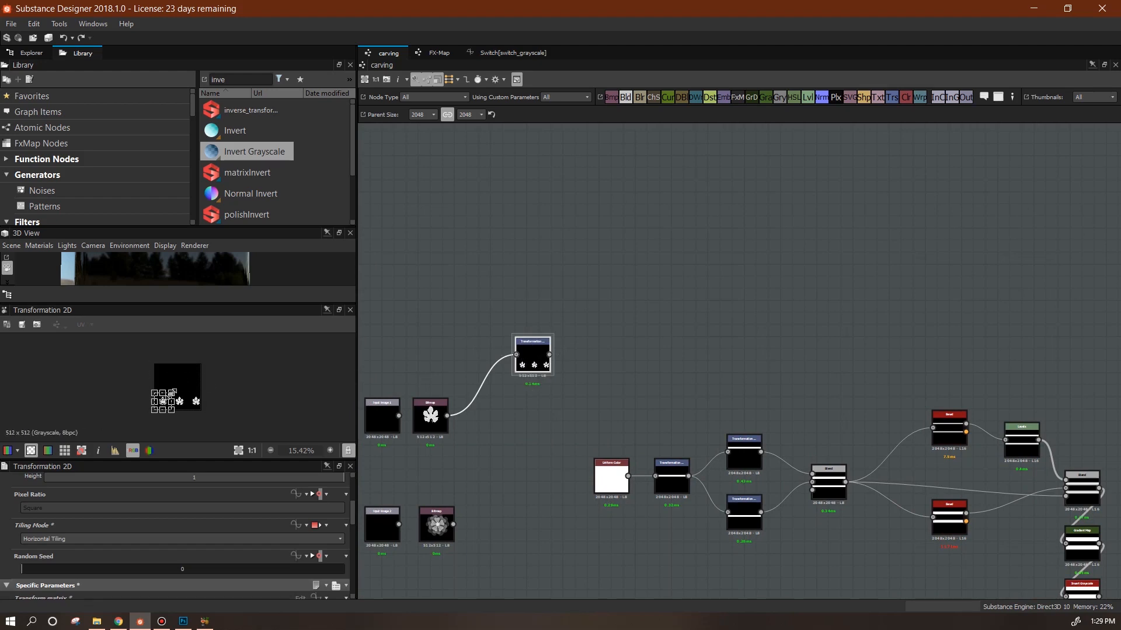
{"action": "key", "text": "ctrl+z"}
{"action": "left_click_drag", "start_coordinate": [200, 365], "coordinate": [188, 380]}
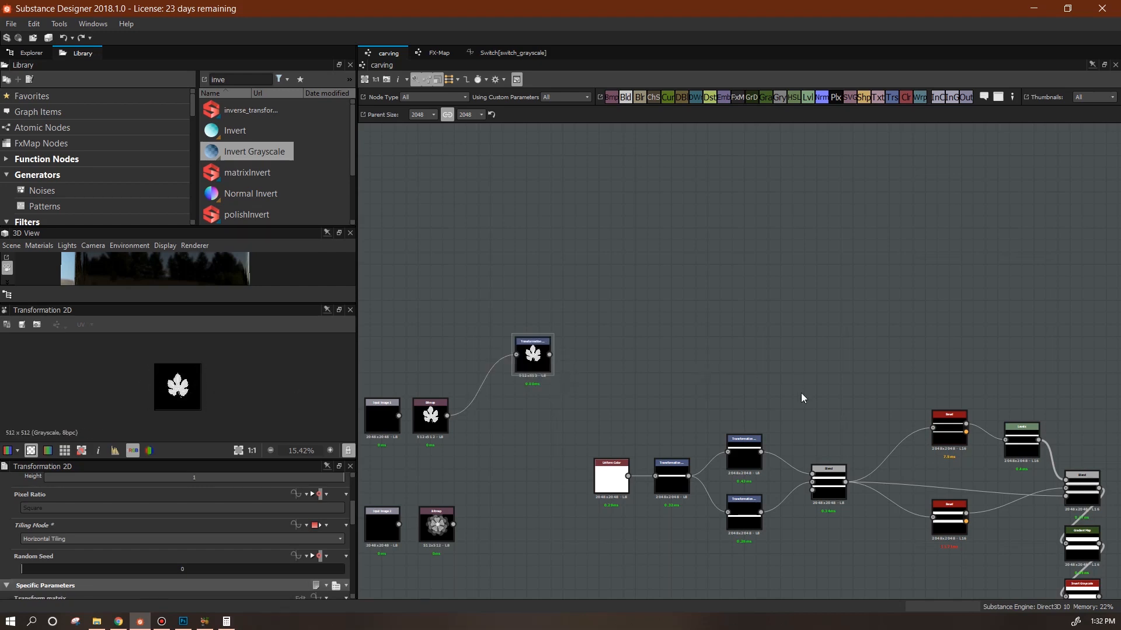
- Add a Blend node, connect the leaf's Transformation 2D as its foreground and place the node beyond the border band chain
{"action": "middle_click_drag", "start_coordinate": [820, 369], "coordinate": [746, 309]}
{"action": "left_click_drag", "start_coordinate": [842, 188], "coordinate": [867, 198]}
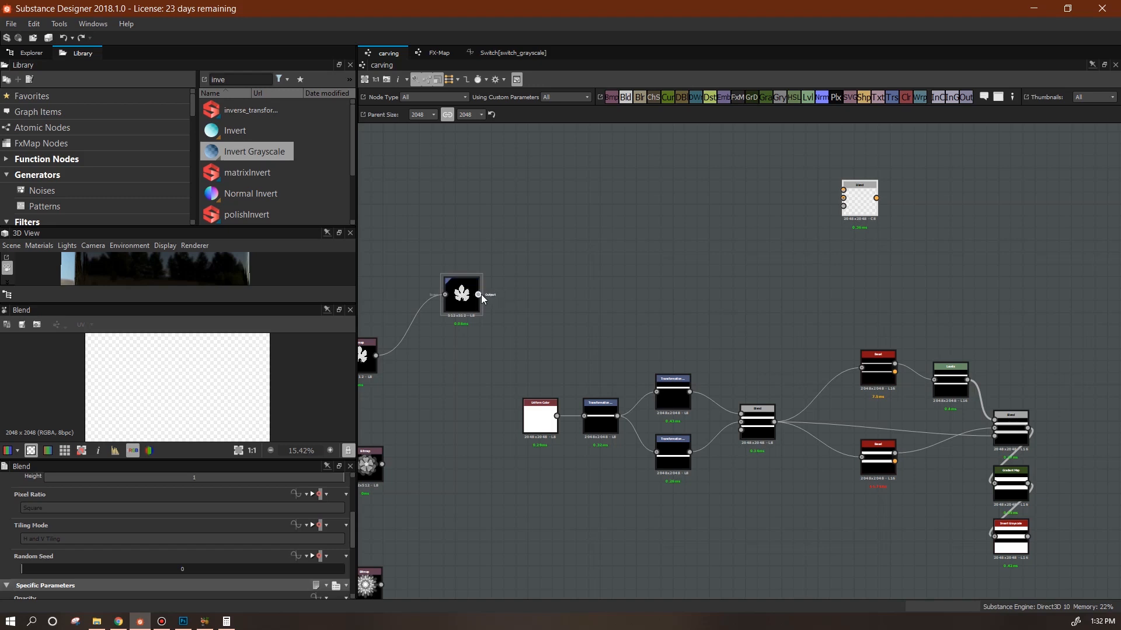
{"action": "left_click_drag", "start_coordinate": [480, 294], "coordinate": [706, 230]}
{"action": "left_click_drag", "start_coordinate": [768, 203], "coordinate": [799, 204]}
{"action": "middle_click_drag", "start_coordinate": [1043, 376], "coordinate": [902, 358]}
{"action": "left_click_drag", "start_coordinate": [705, 219], "coordinate": [1013, 330]}
- Connect the beveled border bands as the new Blend's background and set its opacity to 0.61
{"action": "scroll", "coordinate": [990, 433], "scroll_direction": "down", "scroll_amount": 3}
{"action": "middle_click_drag", "start_coordinate": [989, 433], "coordinate": [964, 380]}
{"action": "left_click_drag", "start_coordinate": [963, 332], "coordinate": [959, 331]}
{"action": "left_click_drag", "start_coordinate": [579, 321], "coordinate": [838, 437]}
{"action": "scroll", "coordinate": [975, 352], "scroll_direction": "up", "scroll_amount": 3}
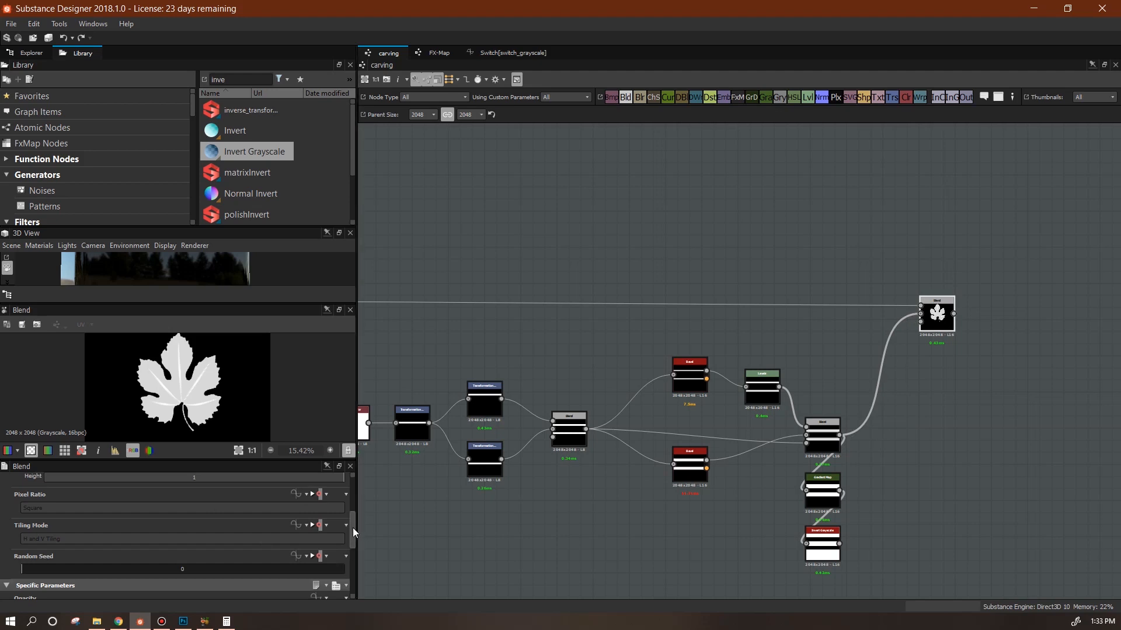
{"action": "left_click_drag", "start_coordinate": [352, 528], "coordinate": [351, 562]}
{"action": "left_click_drag", "start_coordinate": [333, 505], "coordinate": [219, 511]}
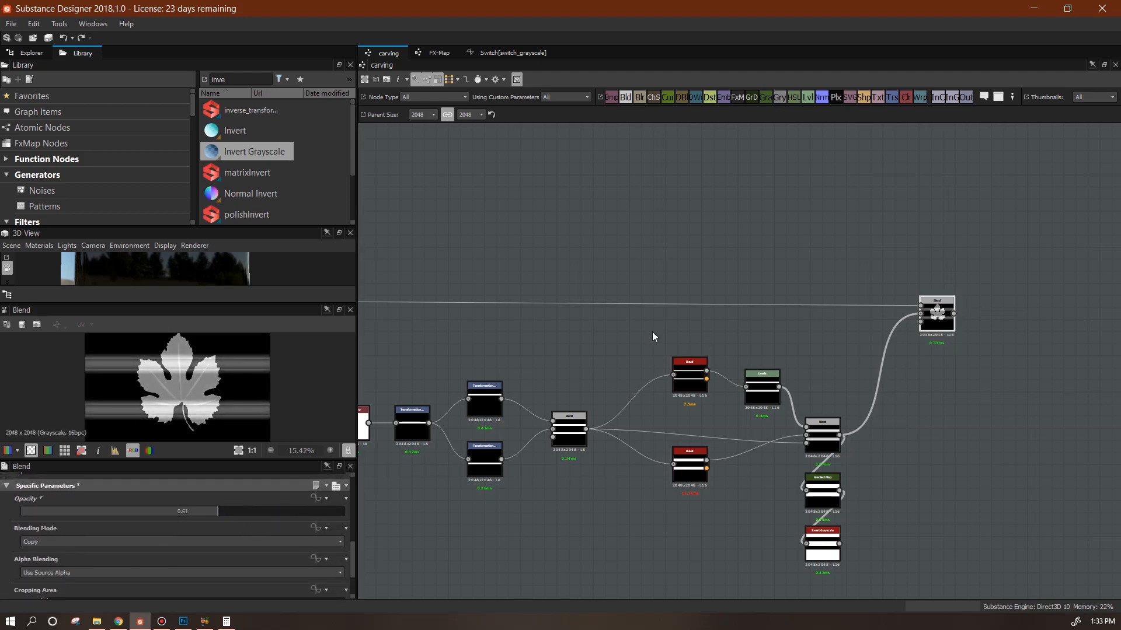
- Scale the leaf in its Transformation 2D to about half size while previewing the Blend with the bands
{"action": "middle_click_drag", "start_coordinate": [575, 321], "coordinate": [685, 309]}
{"action": "left_click", "coordinate": [382, 289]}
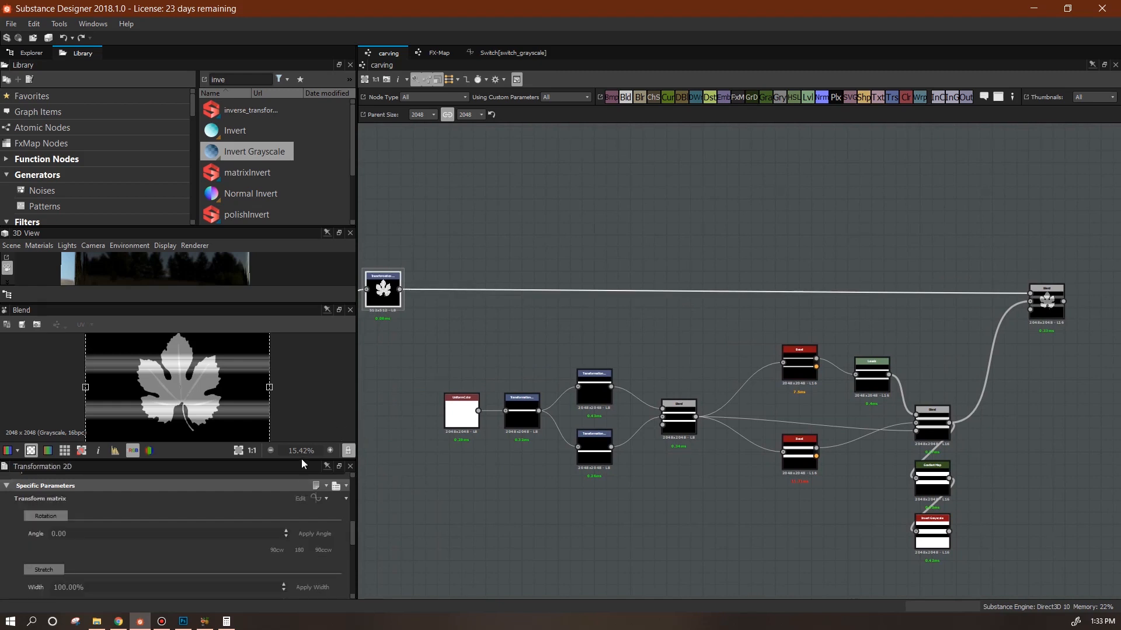
{"action": "left_click_drag", "start_coordinate": [301, 463], "coordinate": [234, 459]}
{"action": "left_click_drag", "start_coordinate": [228, 456], "coordinate": [224, 454]}
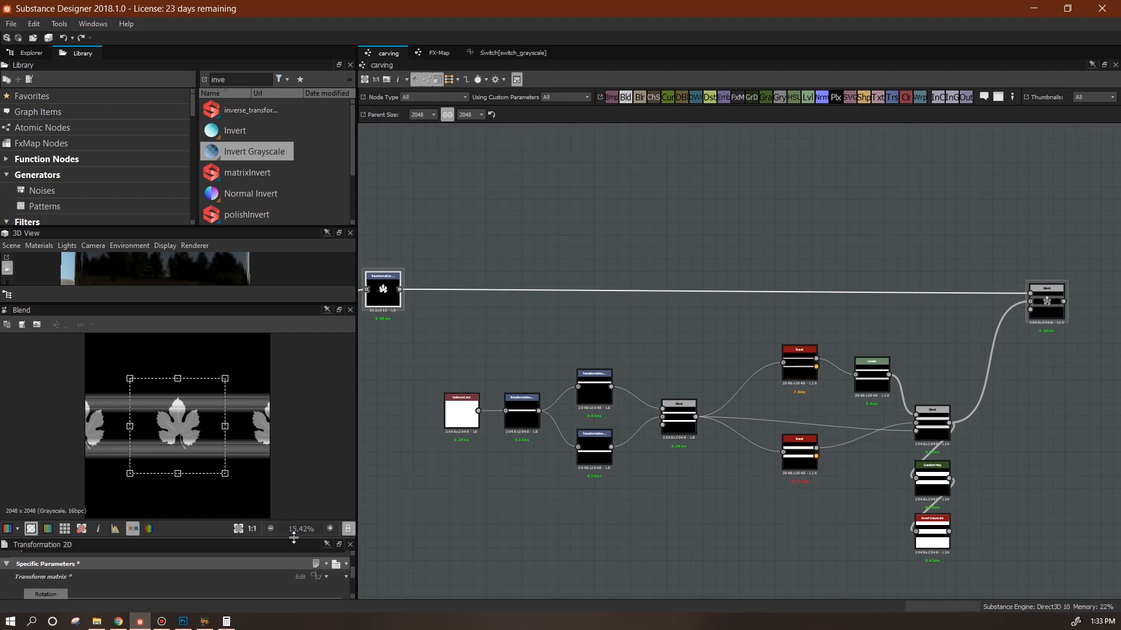
- Set X1 and Y2 in the leaf Transformation 2D's transform matrix to 4
{"action": "left_click_drag", "start_coordinate": [293, 537], "coordinate": [293, 413]}
{"action": "scroll", "coordinate": [352, 502], "scroll_direction": "down", "scroll_amount": 1}
{"action": "left_click", "coordinate": [329, 565]}
{"action": "left_click_drag", "start_coordinate": [352, 544], "coordinate": [354, 523]}
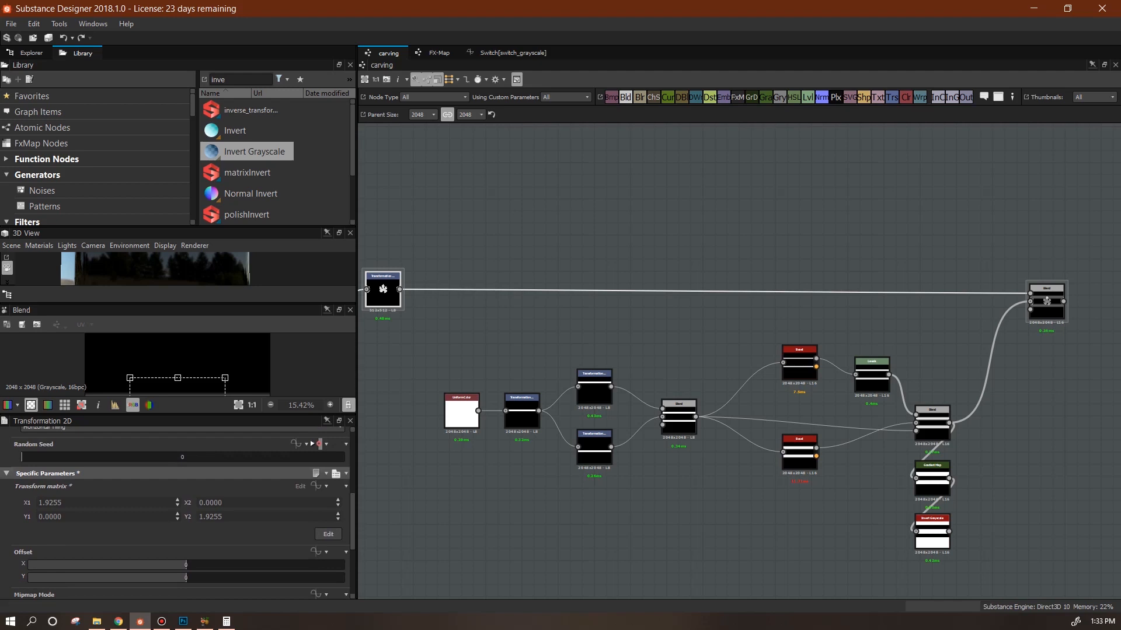
{"action": "double_click", "coordinate": [111, 502]}
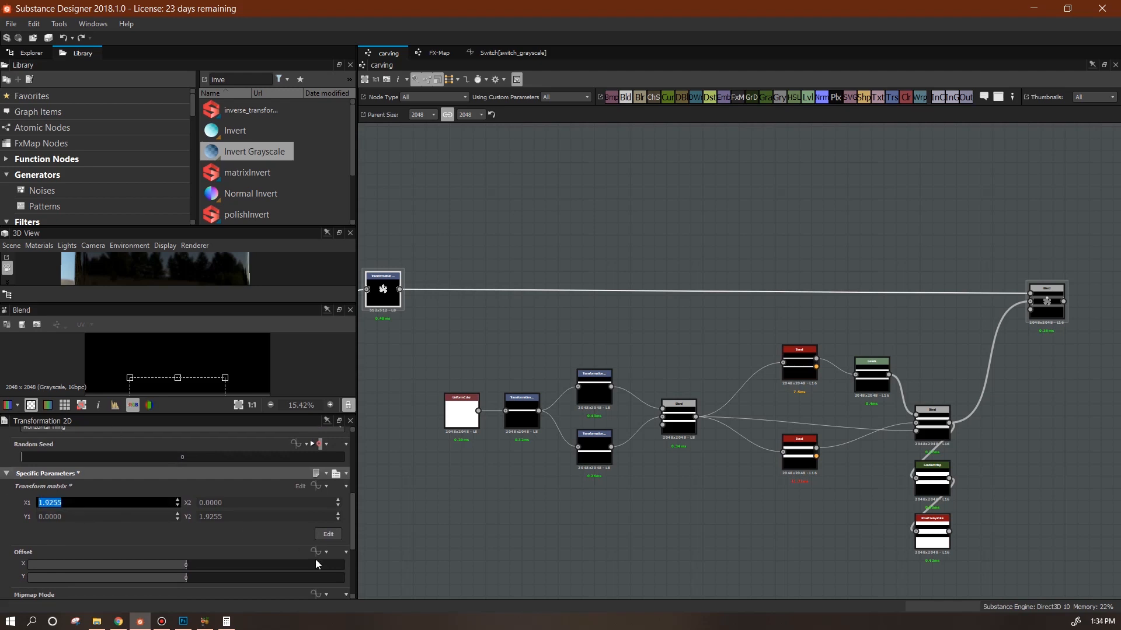
{"action": "type", "text": "4"}
{"action": "key", "text": "Tab"}
{"action": "key", "text": "Tab"}
{"action": "key", "text": "Tab"}
{"action": "type", "text": "4"}
{"action": "key", "text": "Return"}
{"action": "left_click_drag", "start_coordinate": [185, 415], "coordinate": [192, 506]}
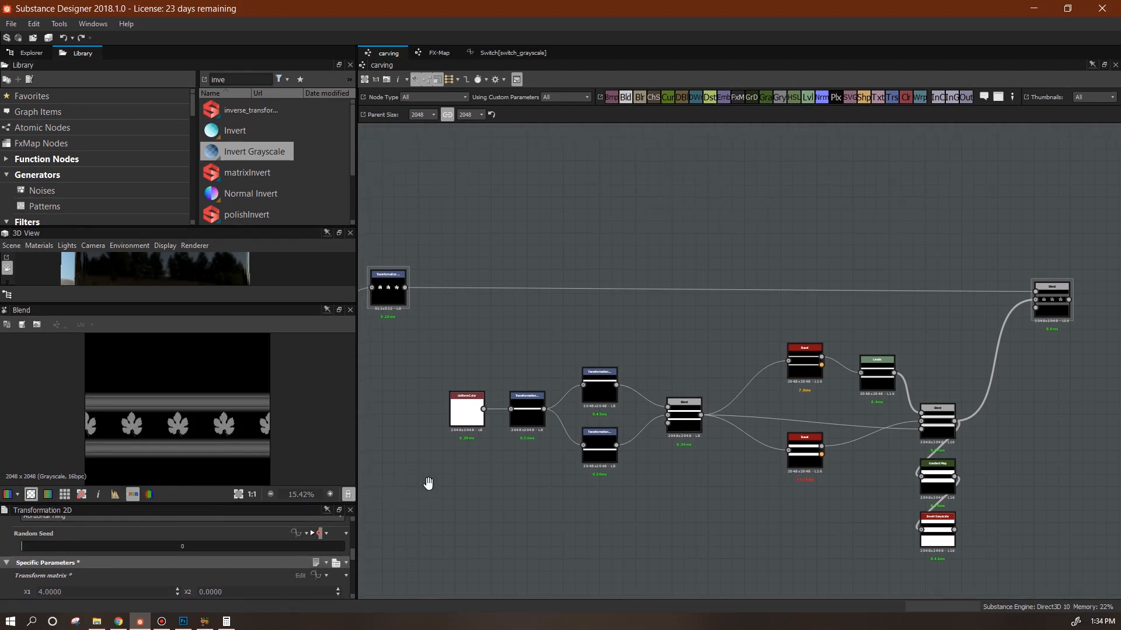
- Replace the leaf with the flower bitmap as the Transformation 2D's input and swap the two bitmaps' places in the graph
{"action": "middle_click_drag", "start_coordinate": [430, 481], "coordinate": [726, 495]}
{"action": "left_click_drag", "start_coordinate": [609, 470], "coordinate": [673, 303]}
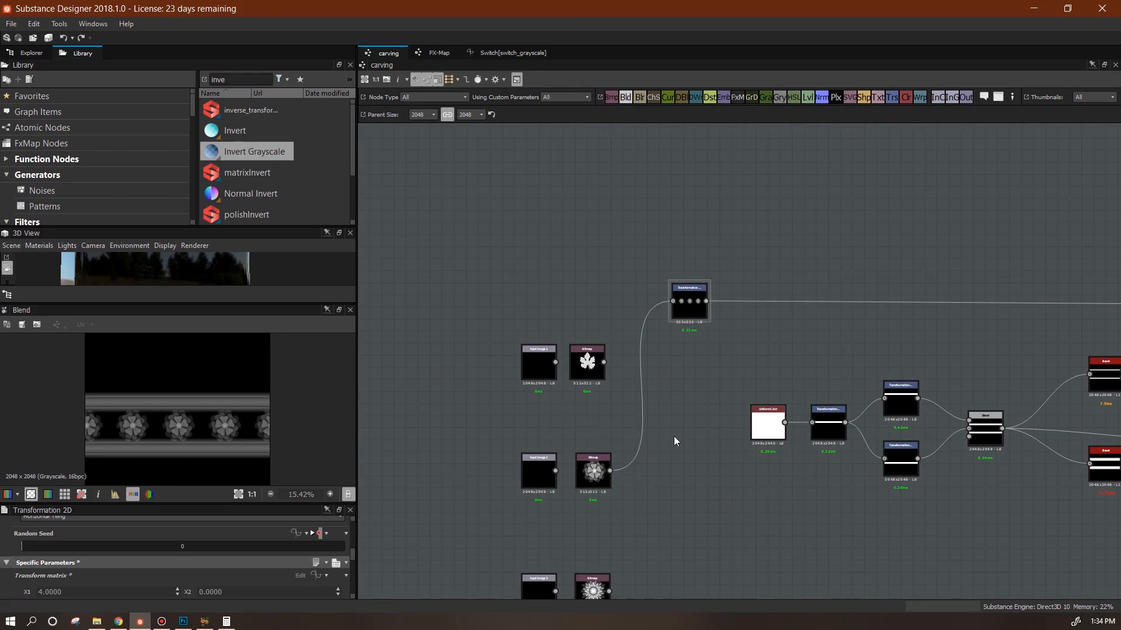
{"action": "left_click_drag", "start_coordinate": [593, 464], "coordinate": [605, 294]}
{"action": "left_click_drag", "start_coordinate": [587, 376], "coordinate": [593, 484]}
{"action": "left_click", "coordinate": [601, 315]}
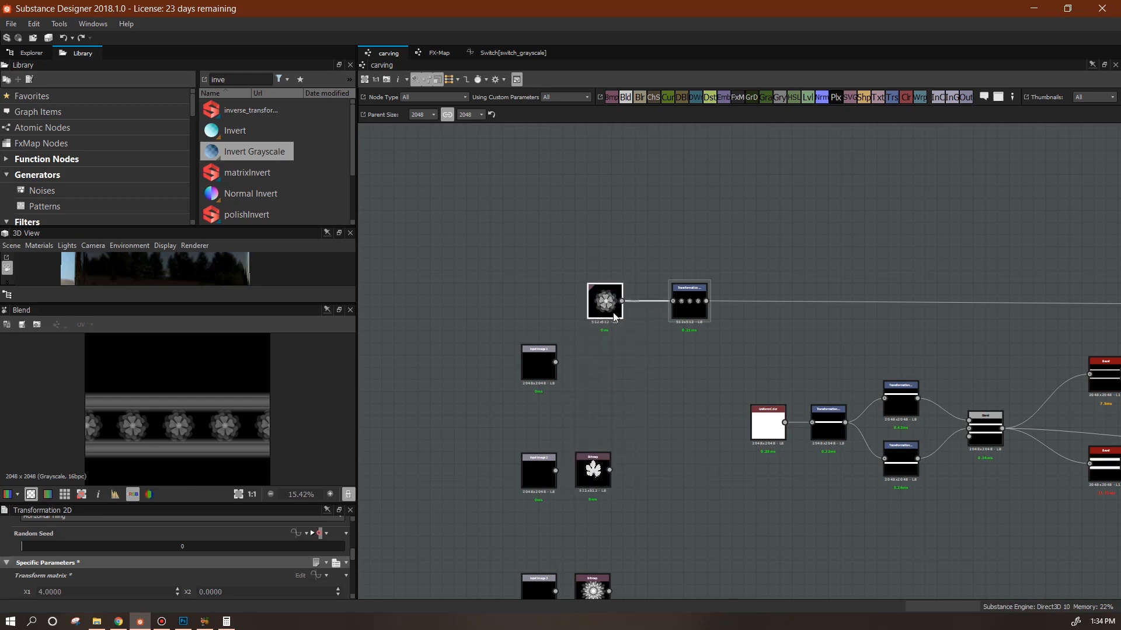
{"action": "key", "text": "alt+Tab"}
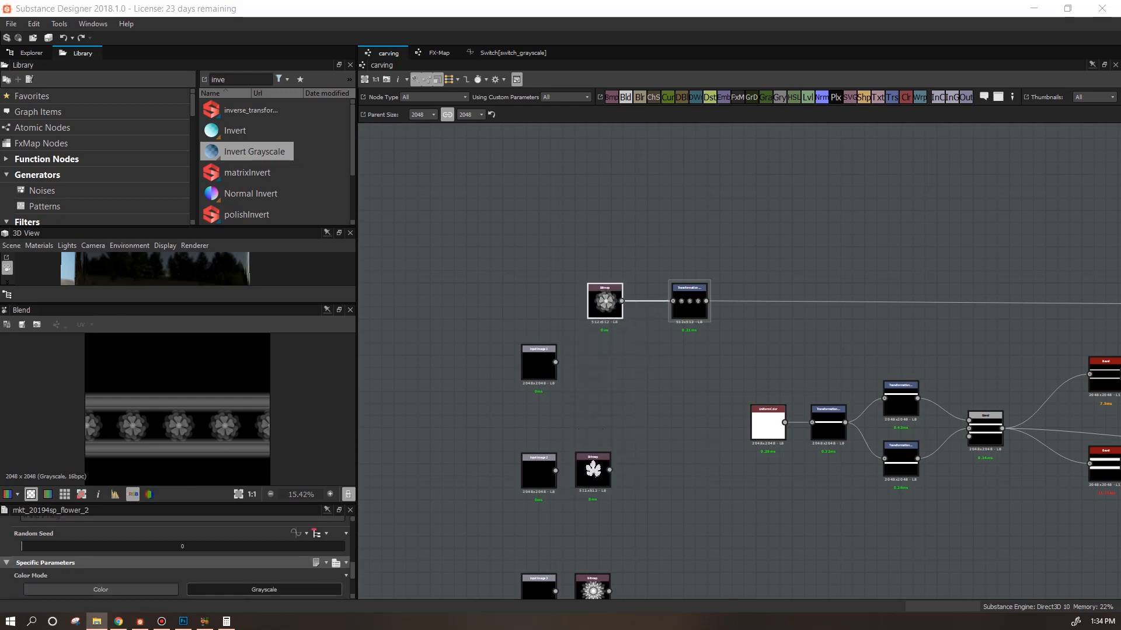
{"action": "left_click", "coordinate": [702, 432]}
{"action": "middle_click_drag", "start_coordinate": [692, 424], "coordinate": [577, 446]}
- Open an empty function for the transform matrix of the flower's Transformation 2D
{"action": "left_click", "coordinate": [571, 323]}
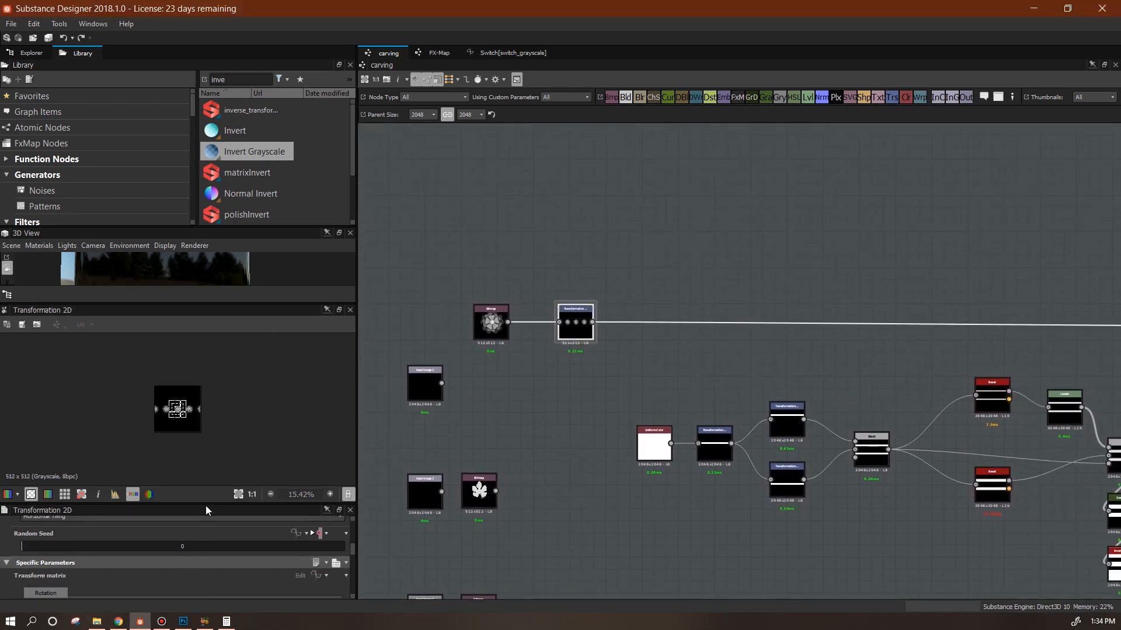
{"action": "left_click_drag", "start_coordinate": [206, 510], "coordinate": [207, 434]}
{"action": "scroll", "coordinate": [257, 376], "scroll_direction": "up", "scroll_amount": 6}
{"action": "middle_click_drag", "start_coordinate": [241, 372], "coordinate": [300, 357]}
{"action": "left_click_drag", "start_coordinate": [352, 524], "coordinate": [351, 538]}
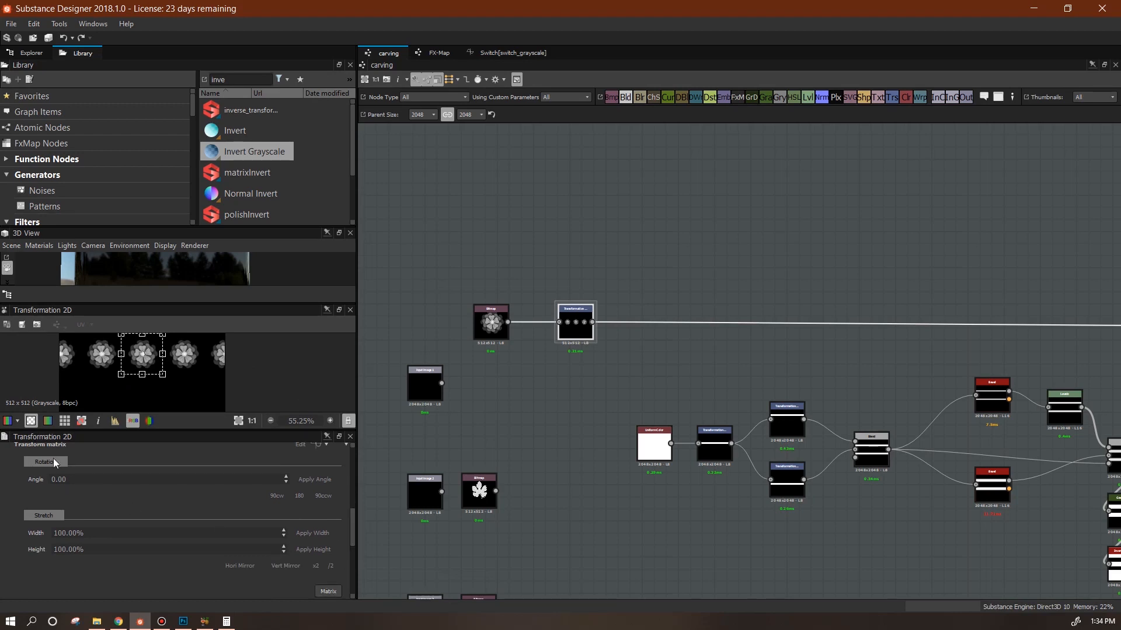
{"action": "left_click", "coordinate": [328, 592]}
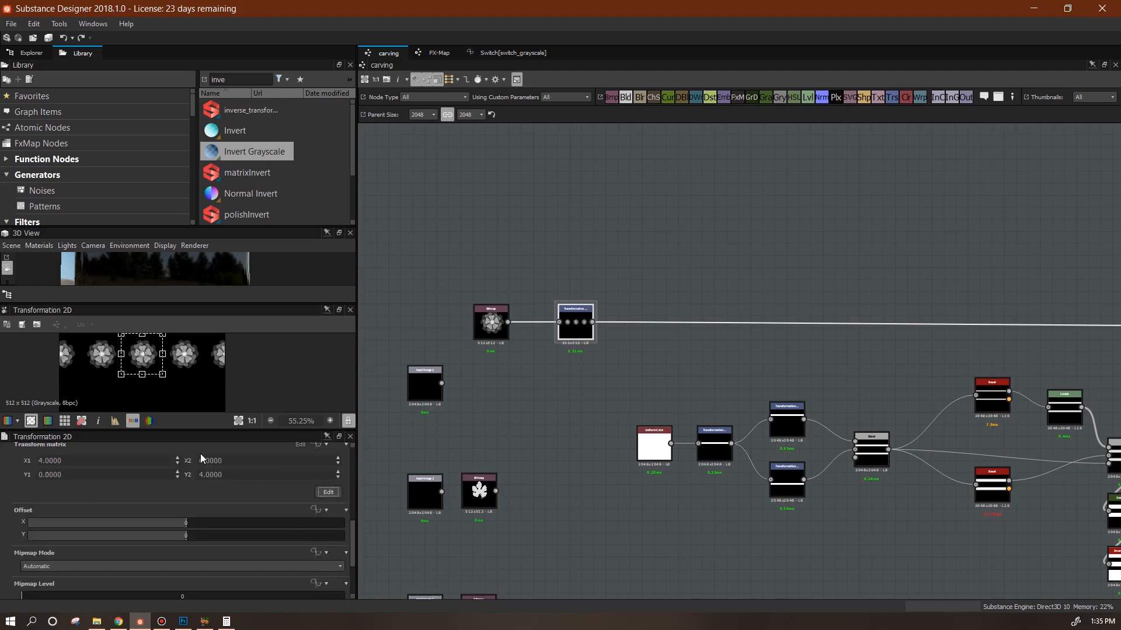
{"action": "left_click_drag", "start_coordinate": [352, 551], "coordinate": [355, 542]}
{"action": "left_click", "coordinate": [317, 477]}
{"action": "left_click", "coordinate": [345, 547]}
{"action": "left_click", "coordinate": [316, 477]}
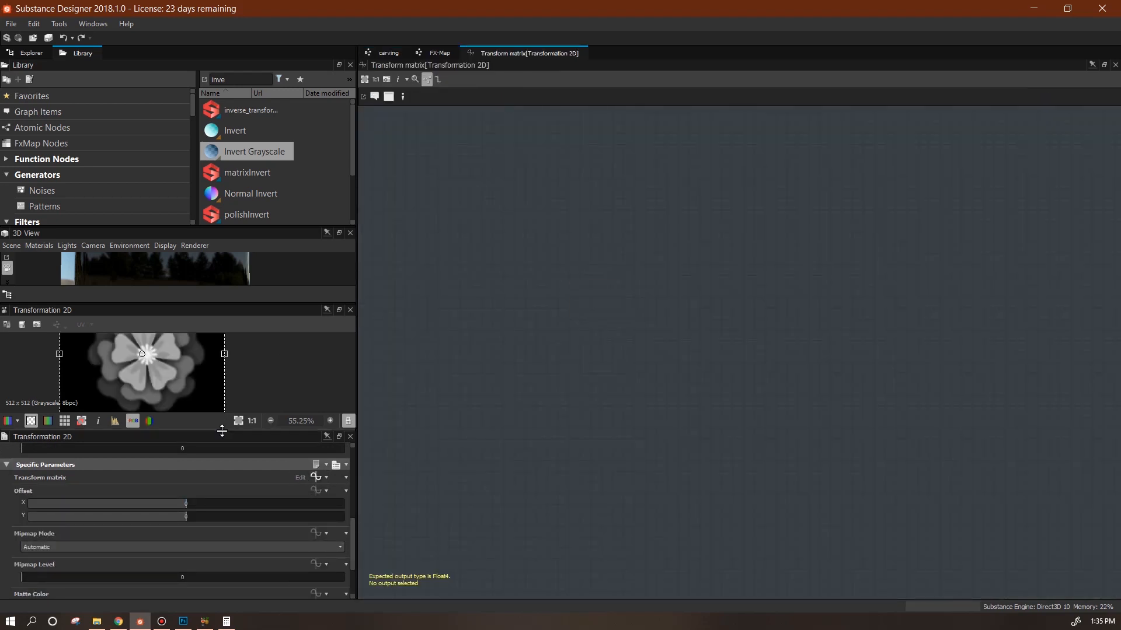
- Add a constant Float4 node to the transform matrix function
{"action": "left_click_drag", "start_coordinate": [221, 431], "coordinate": [228, 510]}
{"action": "key", "text": "f"}
{"action": "right_click", "coordinate": [523, 125]}
{"action": "mouse_move", "coordinate": [542, 129]}
{"action": "mouse_move", "coordinate": [727, 144]}
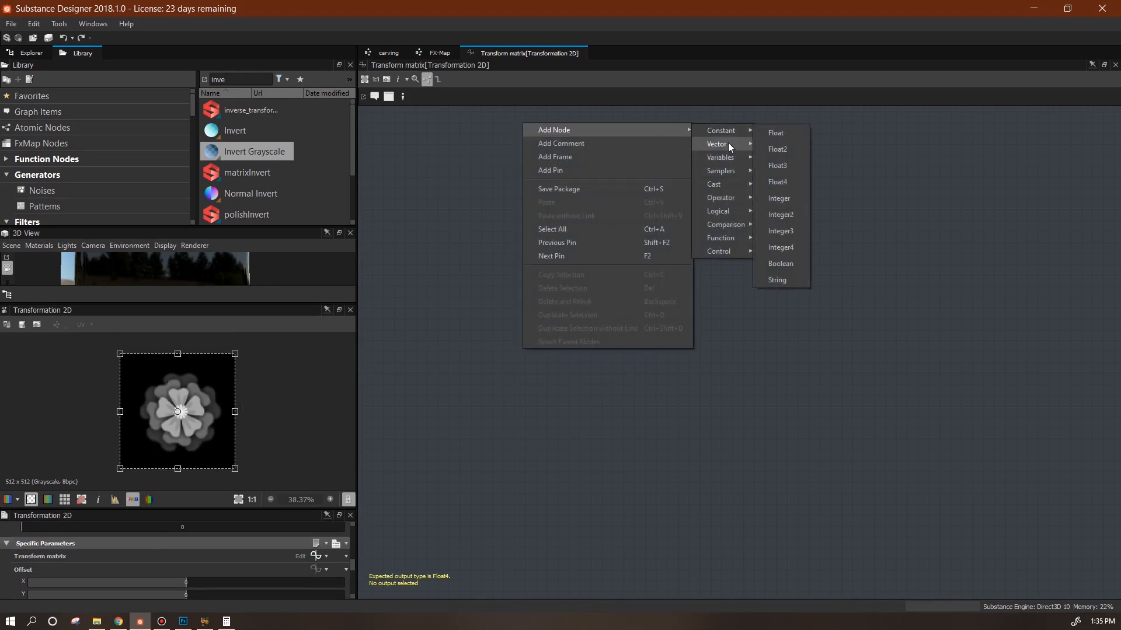
{"action": "left_click", "coordinate": [778, 182]}
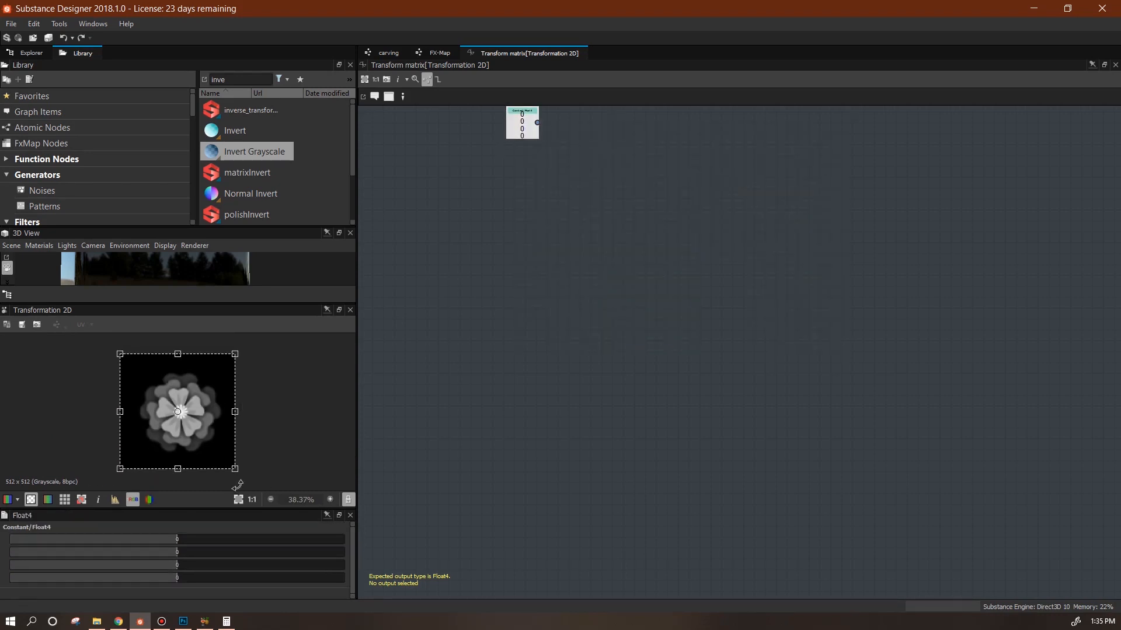
- Set the constant Float4's first and fourth components to 1
{"action": "double_click", "coordinate": [177, 538]}
{"action": "type", "text": "1"}
{"action": "double_click", "coordinate": [177, 576]}
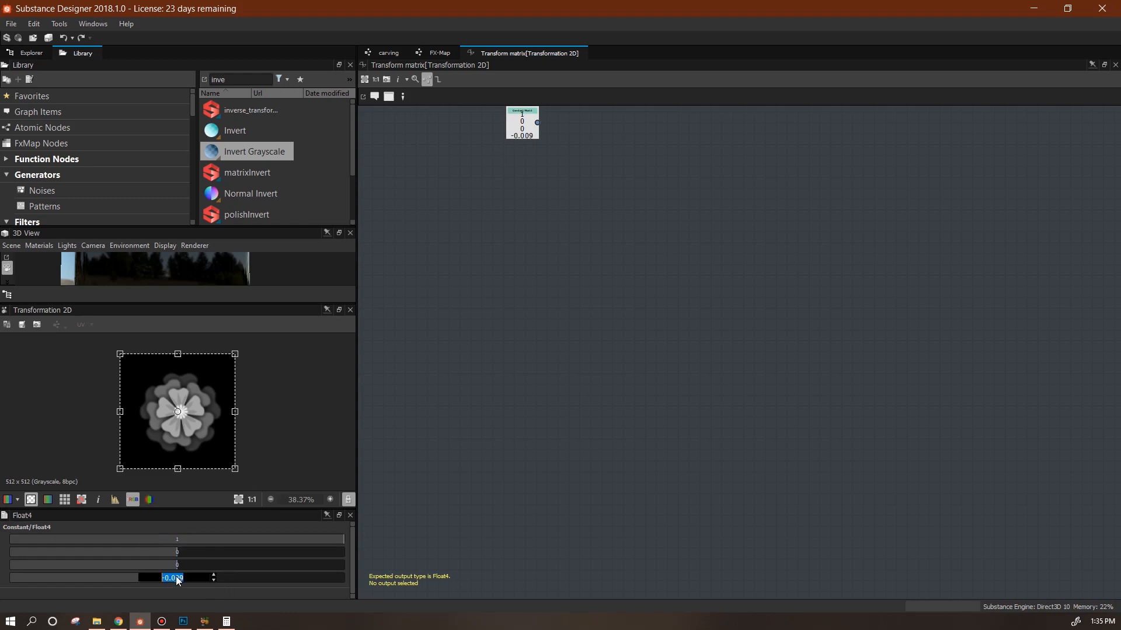
{"action": "type", "text": "1"}
{"action": "key", "text": "Return"}
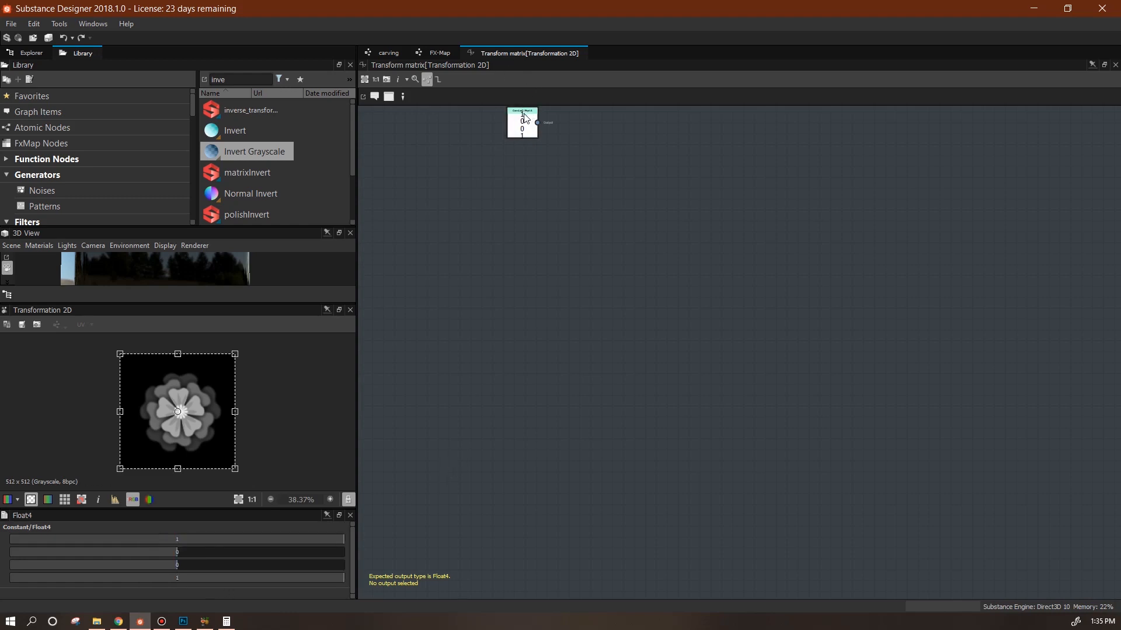
{"action": "scroll", "coordinate": [596, 199], "scroll_direction": "up", "scroll_amount": 3}
{"action": "scroll", "coordinate": [606, 203], "scroll_direction": "up", "scroll_amount": 2}
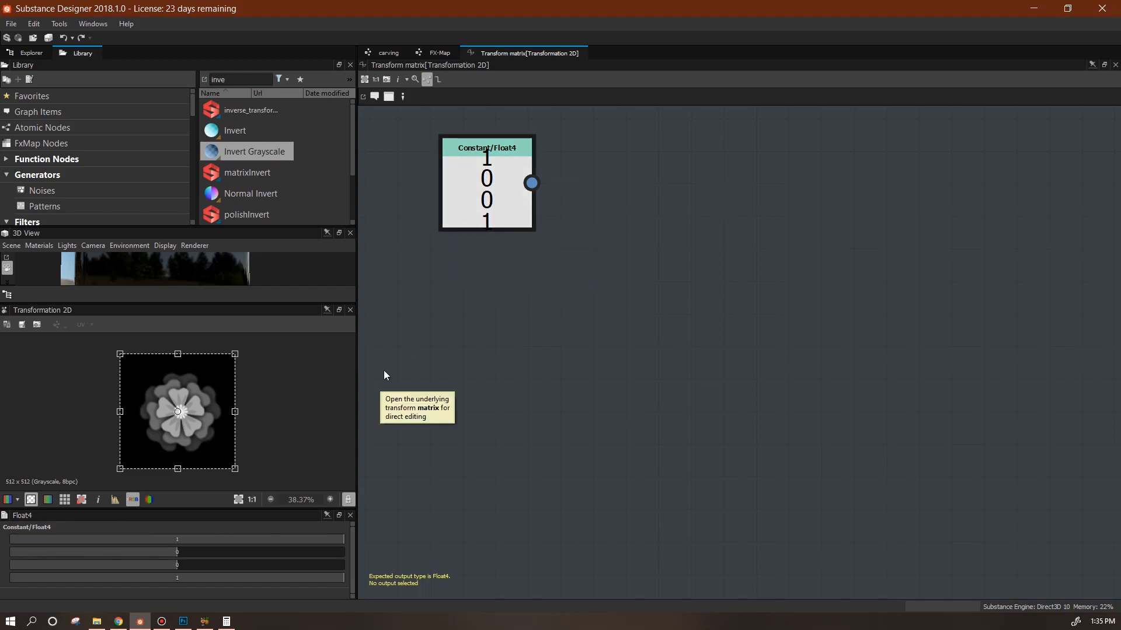
- Add a Get Float3 variable node below the Float4 constant and set it to read image1
{"action": "middle_click_drag", "start_coordinate": [575, 254], "coordinate": [613, 246]}
{"action": "scroll", "coordinate": [695, 293], "scroll_direction": "down", "scroll_amount": 2}
{"action": "scroll", "coordinate": [695, 290], "scroll_direction": "down", "scroll_amount": 2}
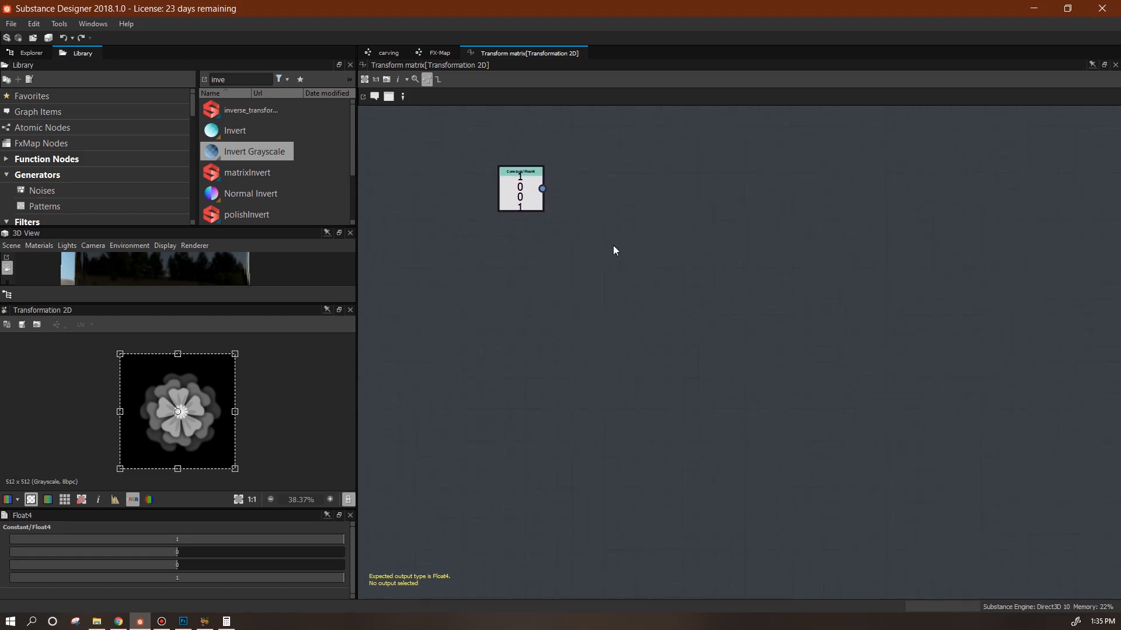
{"action": "right_click", "coordinate": [617, 286]}
{"action": "mouse_move", "coordinate": [648, 293]}
{"action": "mouse_move", "coordinate": [824, 323]}
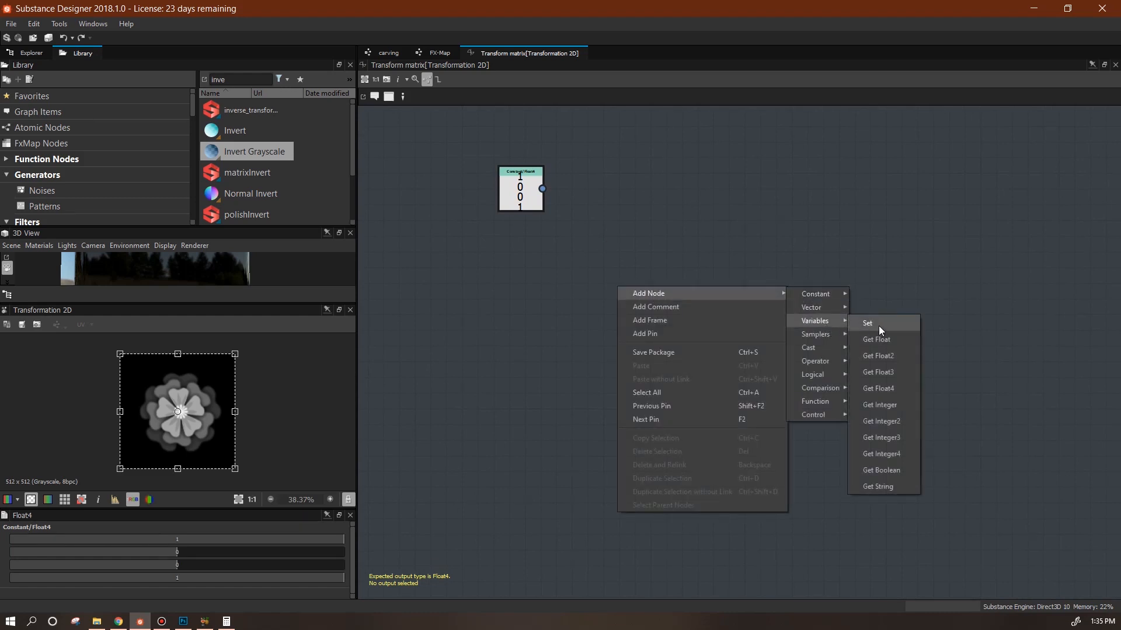
{"action": "left_click", "coordinate": [881, 372]}
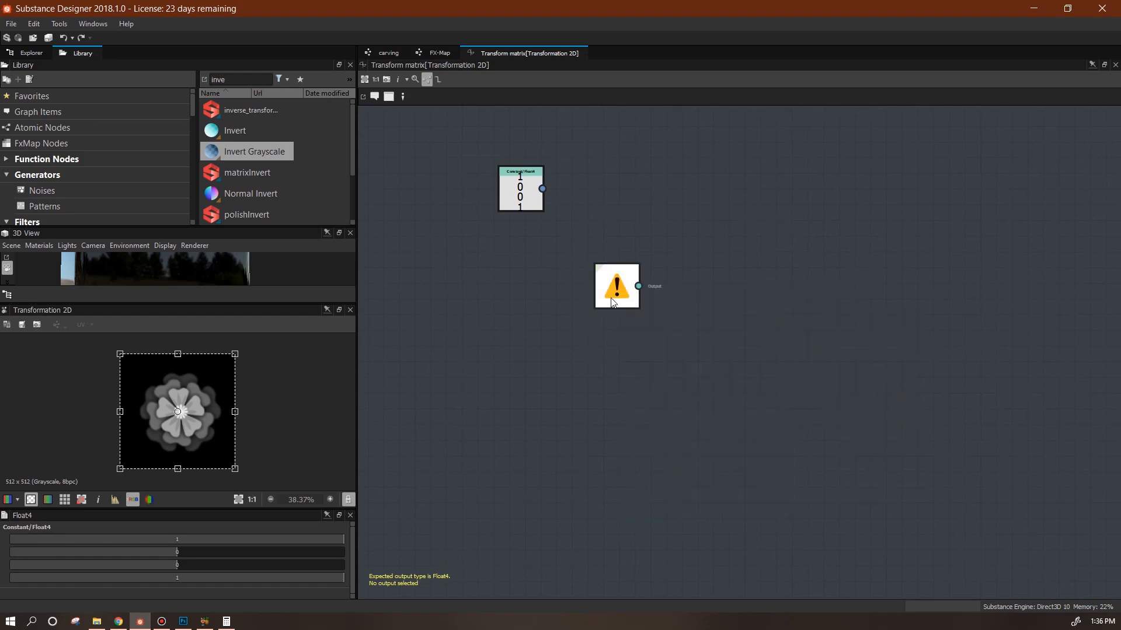
{"action": "left_click", "coordinate": [341, 540]}
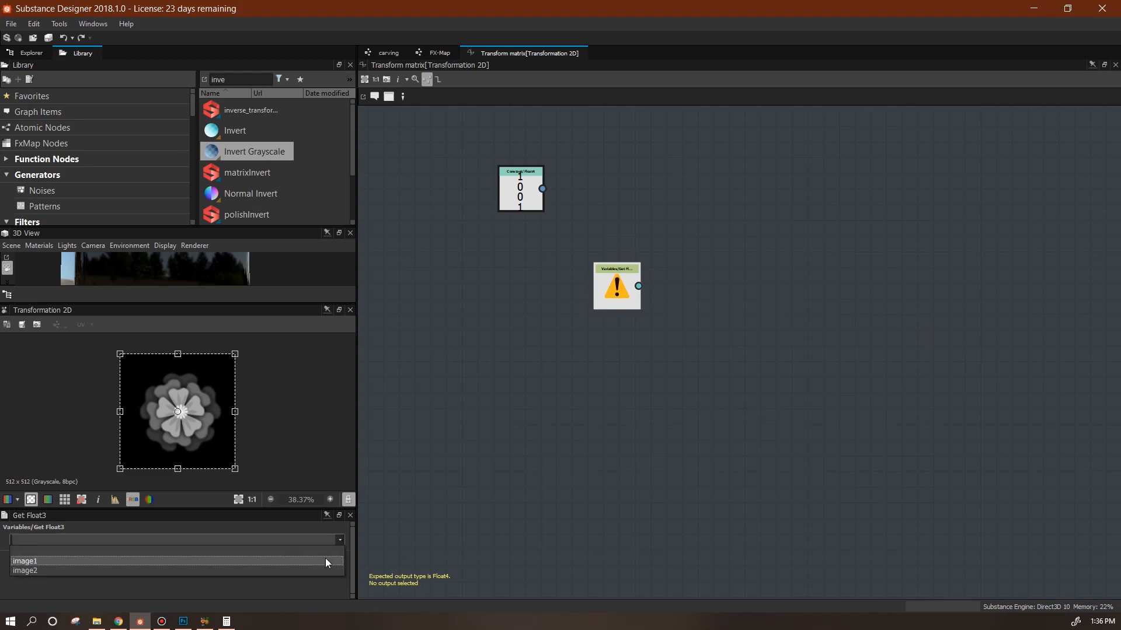
{"action": "left_click", "coordinate": [326, 561]}
- Add a Swizzle Float1 node beside the image1 variable and feed image1 into it to extract the X component
{"action": "right_click", "coordinate": [727, 284]}
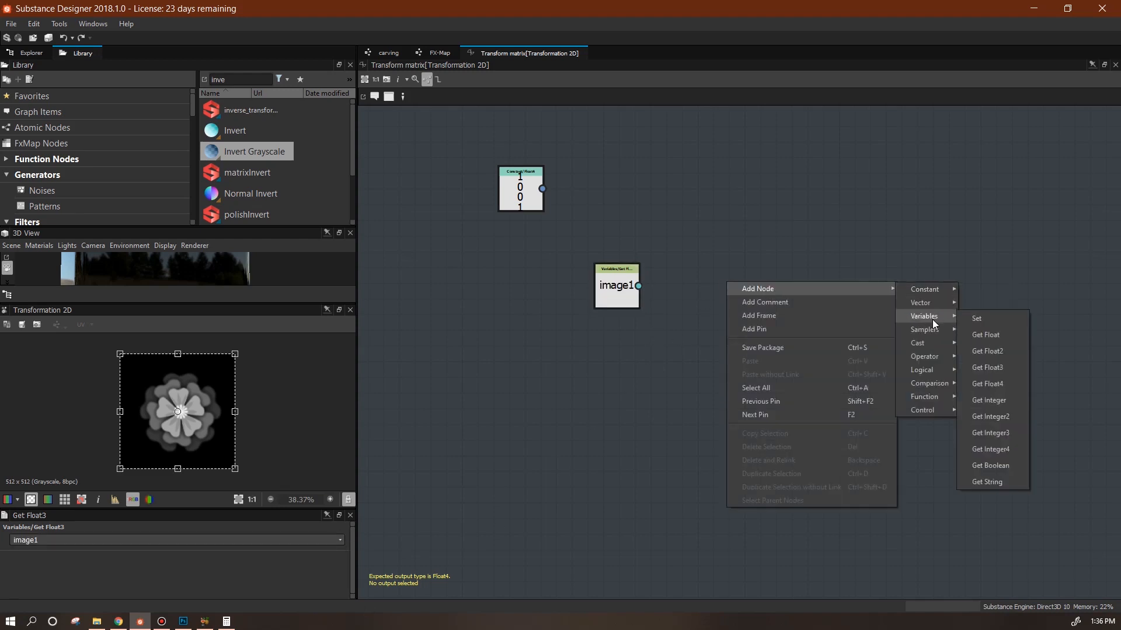
{"action": "mouse_move", "coordinate": [933, 306]}
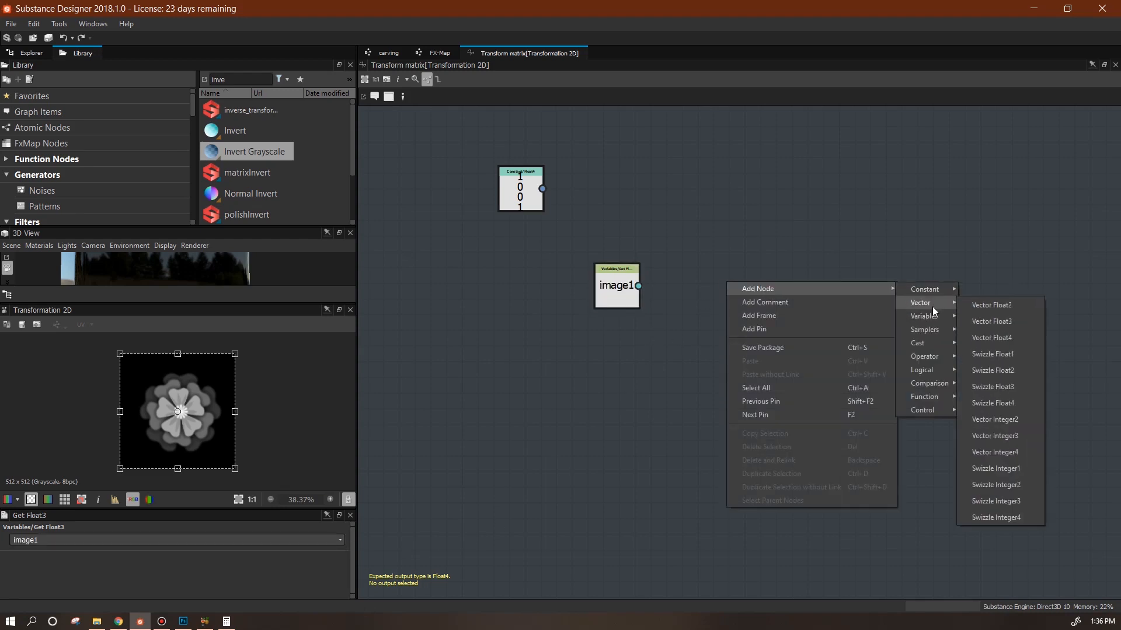
{"action": "left_click", "coordinate": [1010, 355]}
{"action": "left_click_drag", "start_coordinate": [705, 281], "coordinate": [638, 286]}
{"action": "left_click_drag", "start_coordinate": [732, 296], "coordinate": [703, 302]}
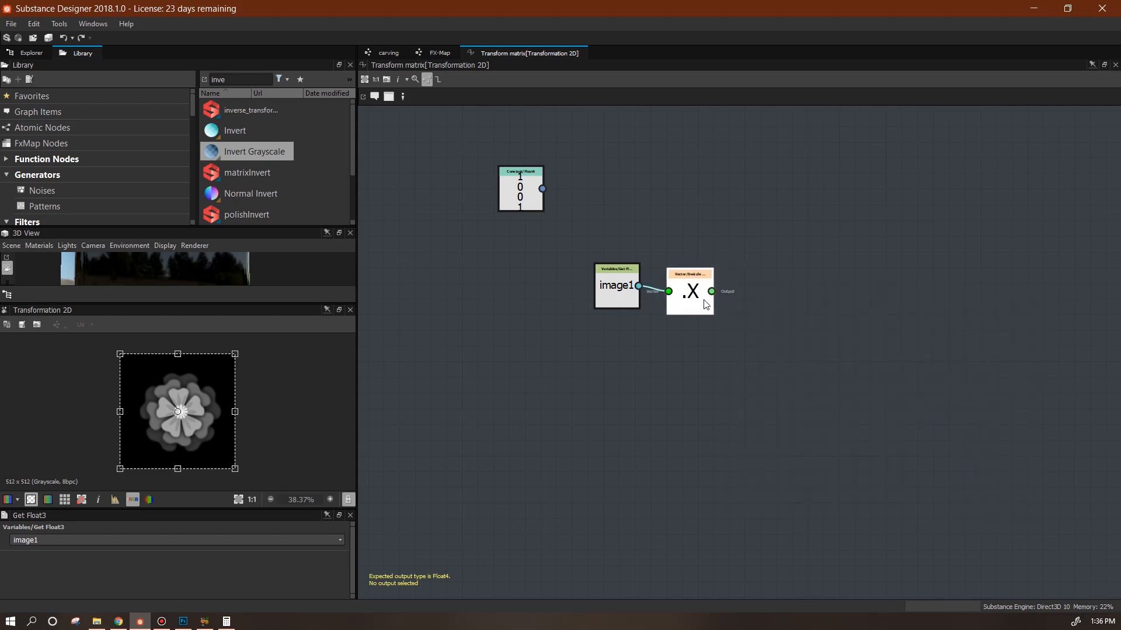
{"action": "left_click_drag", "start_coordinate": [703, 300], "coordinate": [697, 293]}
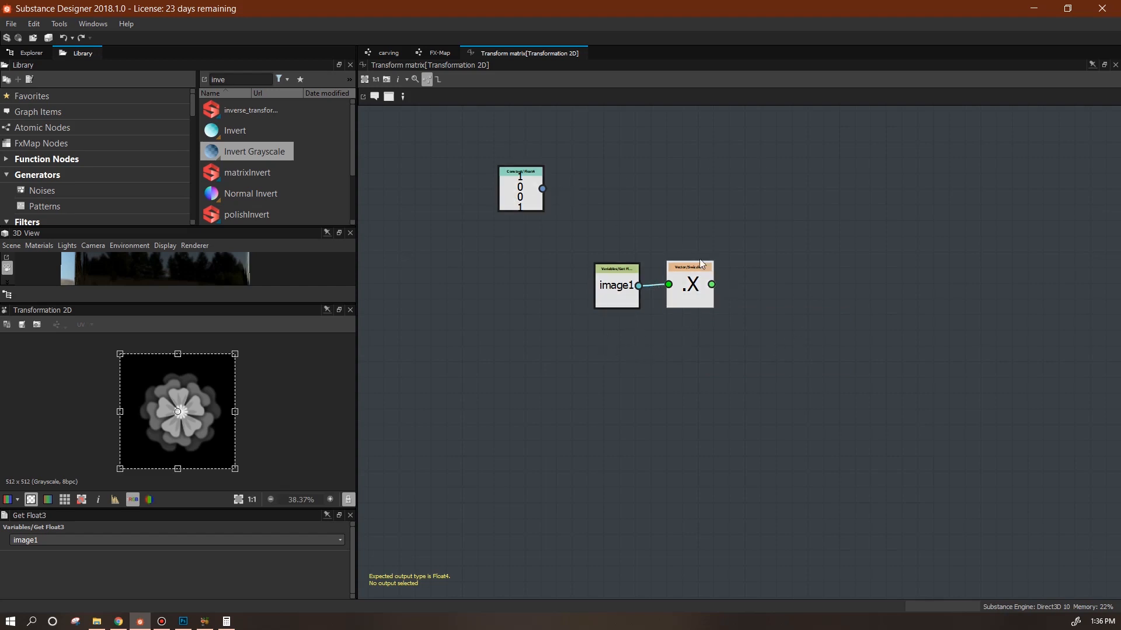
- Add a constant Float node above the swizzle and set its value to 1
{"action": "right_click", "coordinate": [671, 156]}
{"action": "mouse_move", "coordinate": [727, 162]}
{"action": "left_click", "coordinate": [925, 164]}
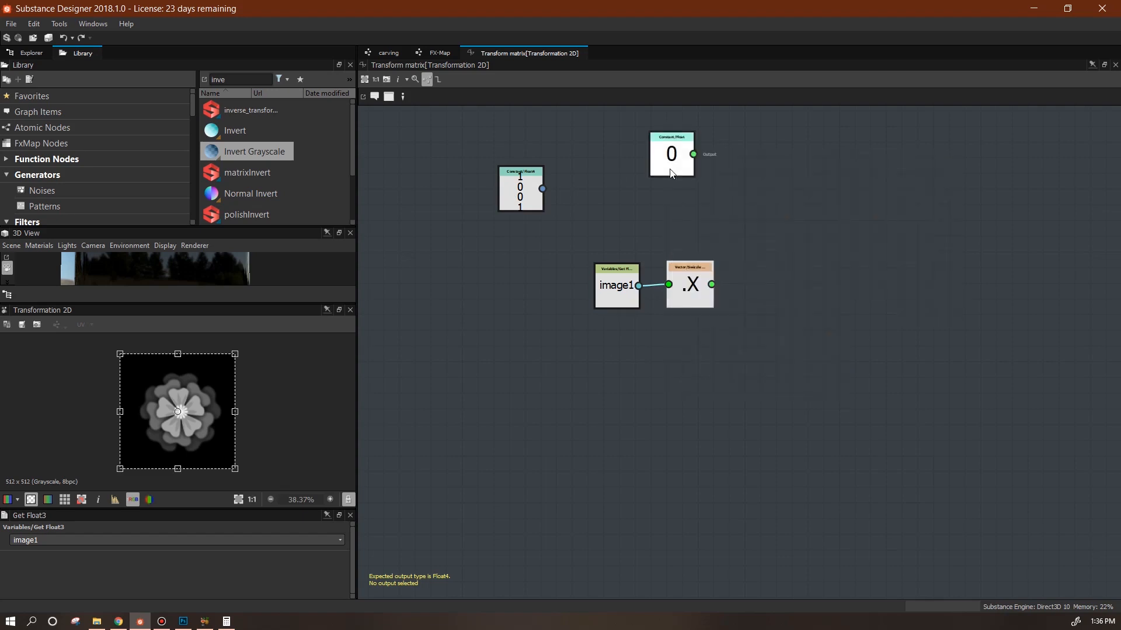
{"action": "left_click", "coordinate": [175, 539]}
{"action": "type", "text": "1"}
{"action": "key", "text": "Return"}
- Add a Subtraction node that subtracts the swizzled X value from the constant 1, and place it between its two inputs
{"action": "right_click", "coordinate": [758, 188]}
{"action": "mouse_move", "coordinate": [779, 198]}
{"action": "mouse_move", "coordinate": [963, 260]}
{"action": "left_click", "coordinate": [1015, 279]}
{"action": "left_click_drag", "start_coordinate": [694, 154], "coordinate": [666, 269]}
{"action": "left_click", "coordinate": [586, 245]}
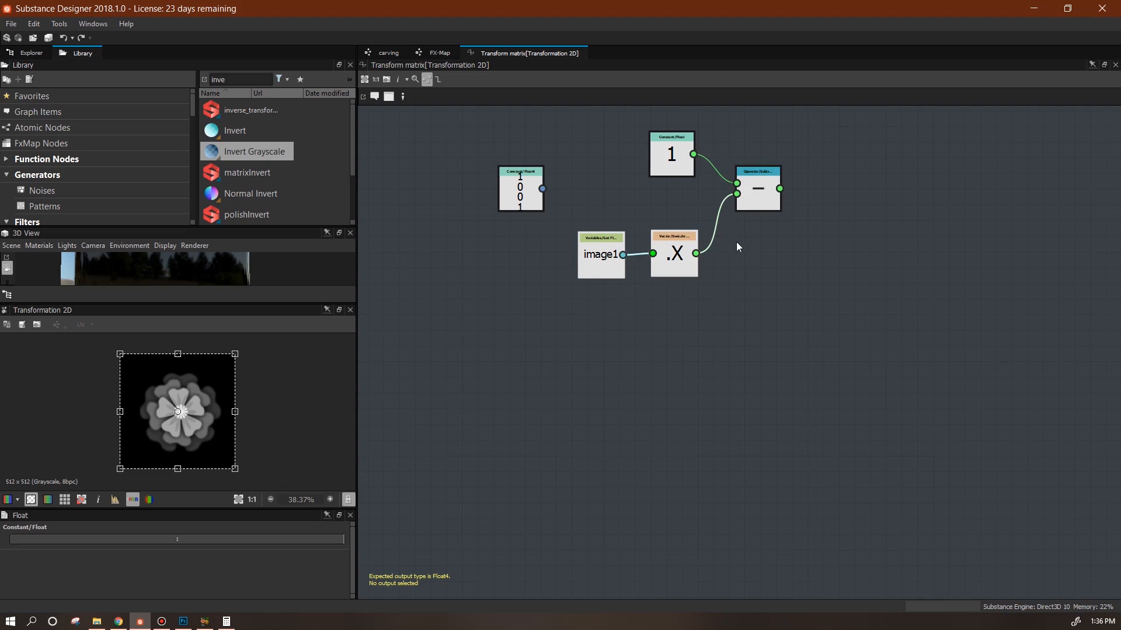
{"action": "left_click_drag", "start_coordinate": [762, 193], "coordinate": [756, 217]}
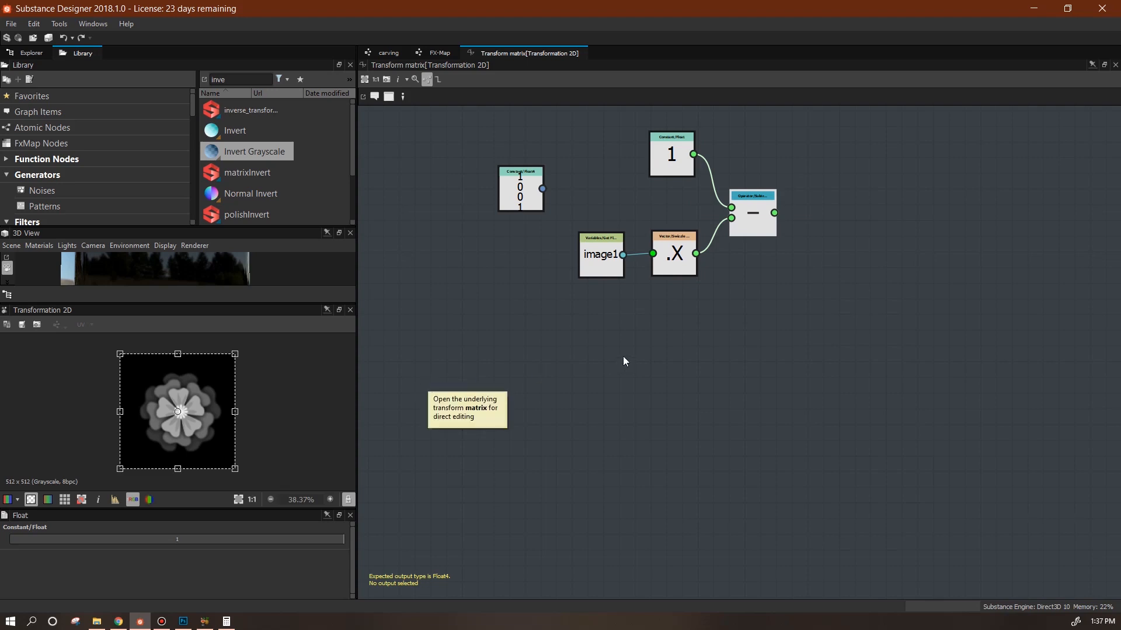
- Add another constant Float node above the subtraction chain and set its value to 4
{"action": "middle_click_drag", "start_coordinate": [864, 215], "coordinate": [744, 249]}
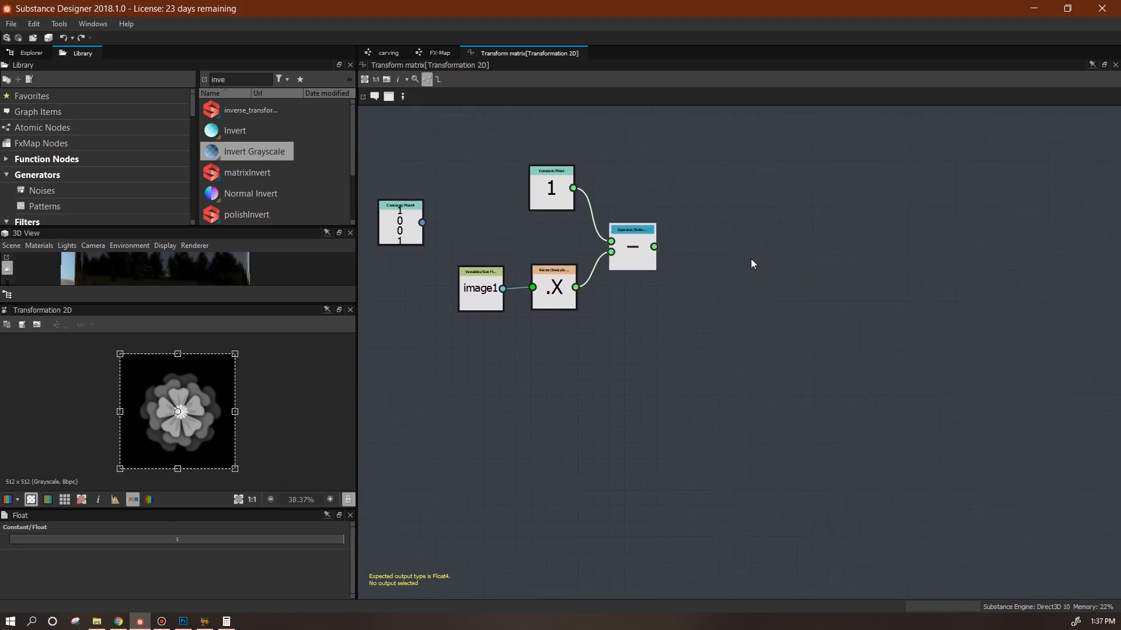
{"action": "right_click", "coordinate": [754, 237]}
{"action": "mouse_move", "coordinate": [790, 239]}
{"action": "mouse_move", "coordinate": [965, 243]}
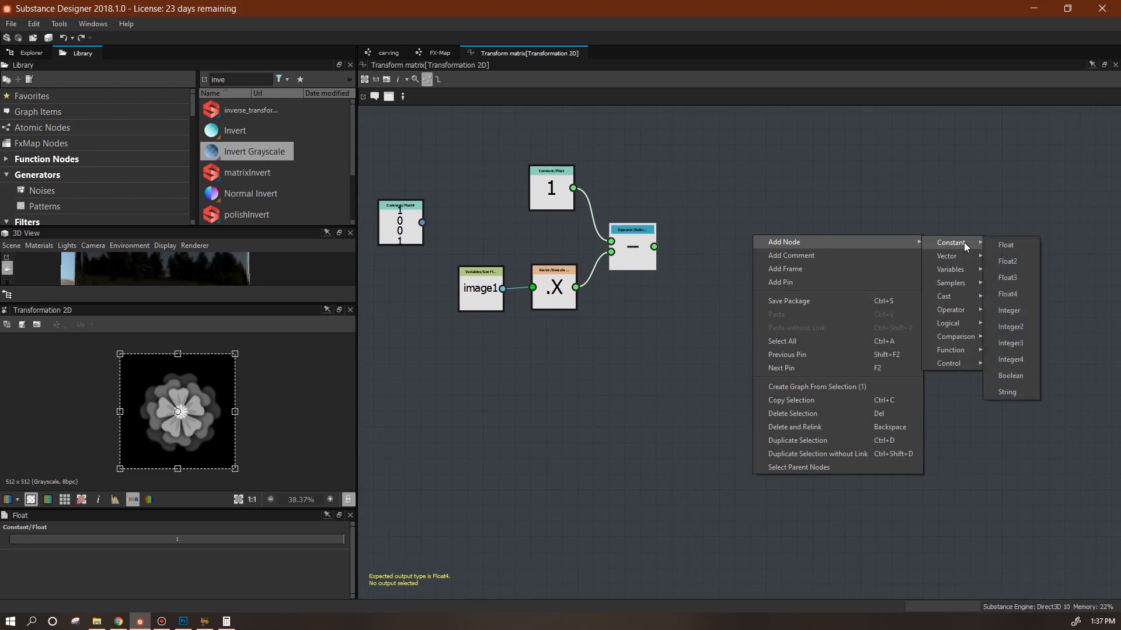
{"action": "left_click", "coordinate": [1004, 242]}
{"action": "left_click_drag", "start_coordinate": [753, 235], "coordinate": [663, 136]}
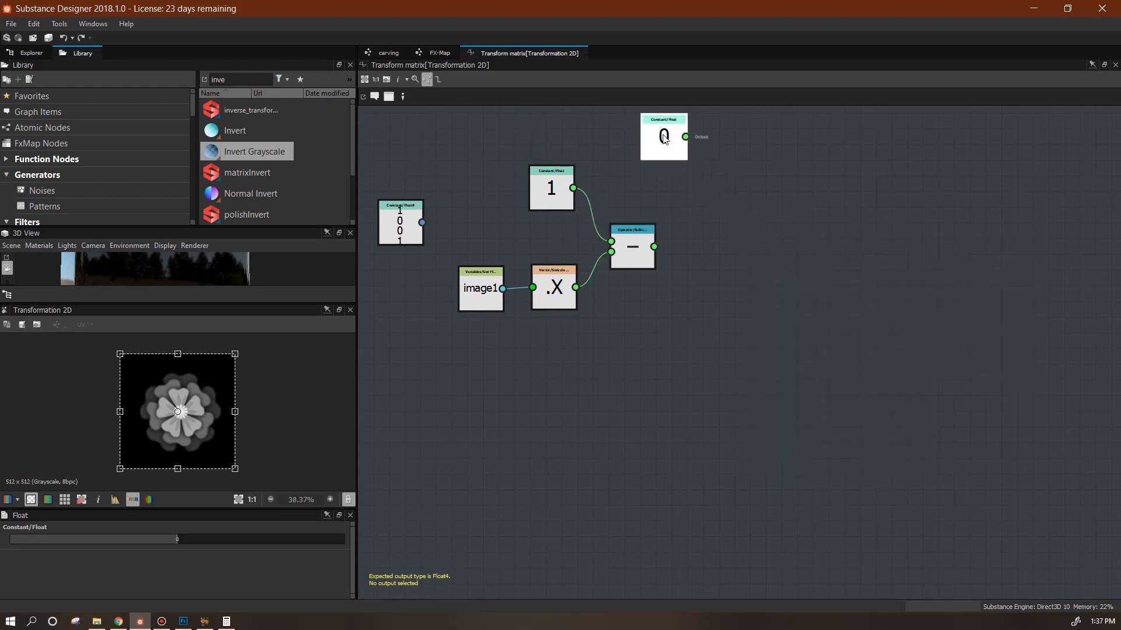
{"action": "double_click", "coordinate": [176, 538]}
{"action": "type", "text": "4"}
{"action": "key", "text": "Return"}
- Add a Multiplication node with the constant 4 and the subtraction result as its inputs, level with the Subtraction node
{"action": "right_click", "coordinate": [747, 208]}
{"action": "mouse_move", "coordinate": [776, 213]}
{"action": "mouse_move", "coordinate": [949, 283]}
{"action": "left_click", "coordinate": [1026, 313]}
{"action": "left_click_drag", "start_coordinate": [685, 137], "coordinate": [653, 249]}
{"action": "left_click_drag", "start_coordinate": [745, 220], "coordinate": [740, 262]}
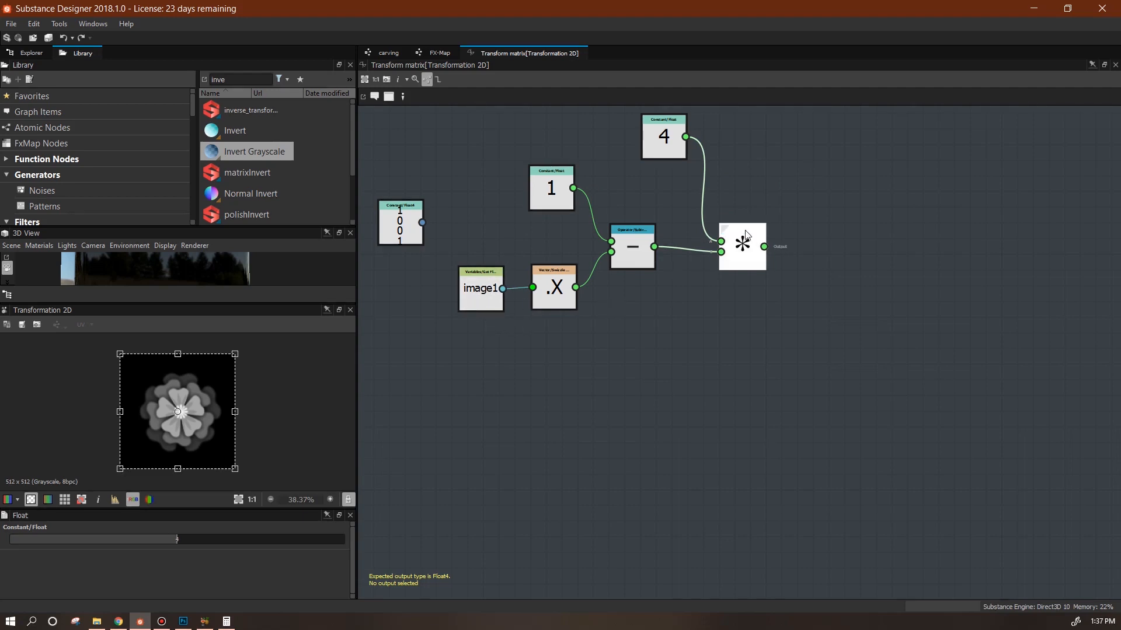
- Add an Add node that sums the constant 4 and the multiplication result, and align it with the constant 4
{"action": "middle_click_drag", "start_coordinate": [826, 282], "coordinate": [714, 355]}
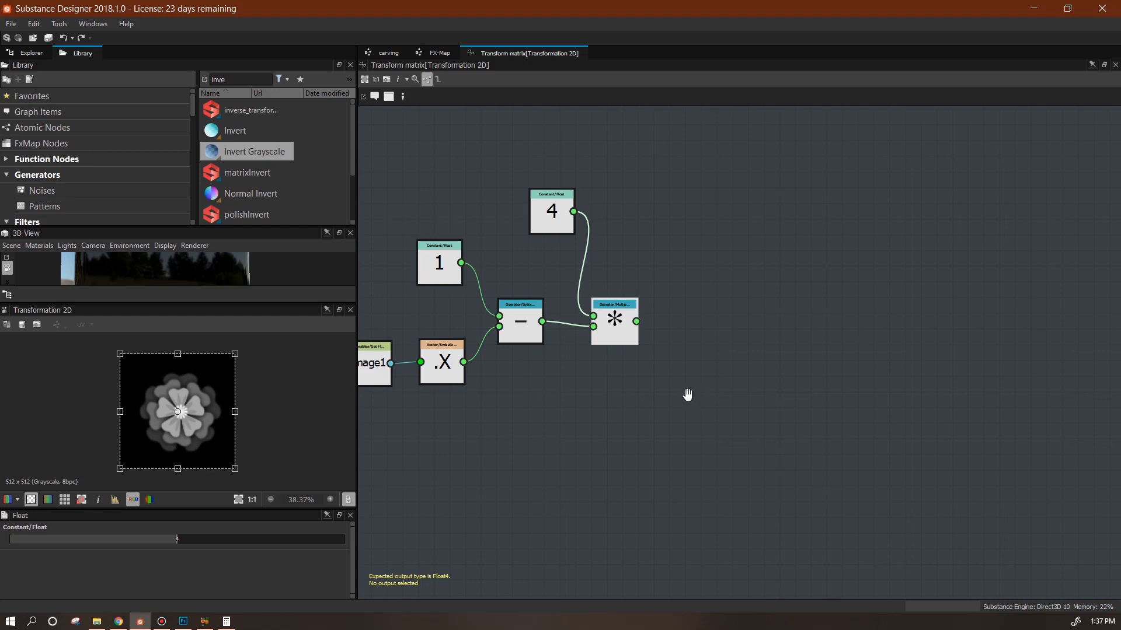
{"action": "middle_click_drag", "start_coordinate": [687, 395], "coordinate": [652, 403]}
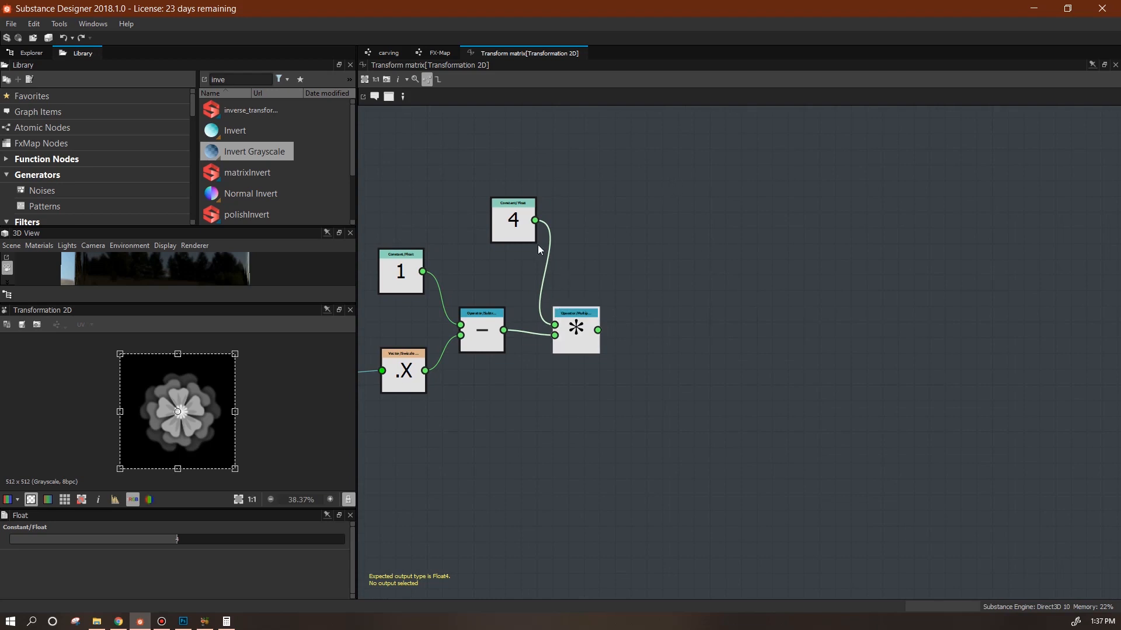
{"action": "right_click", "coordinate": [682, 216]}
{"action": "left_click", "coordinate": [542, 214]}
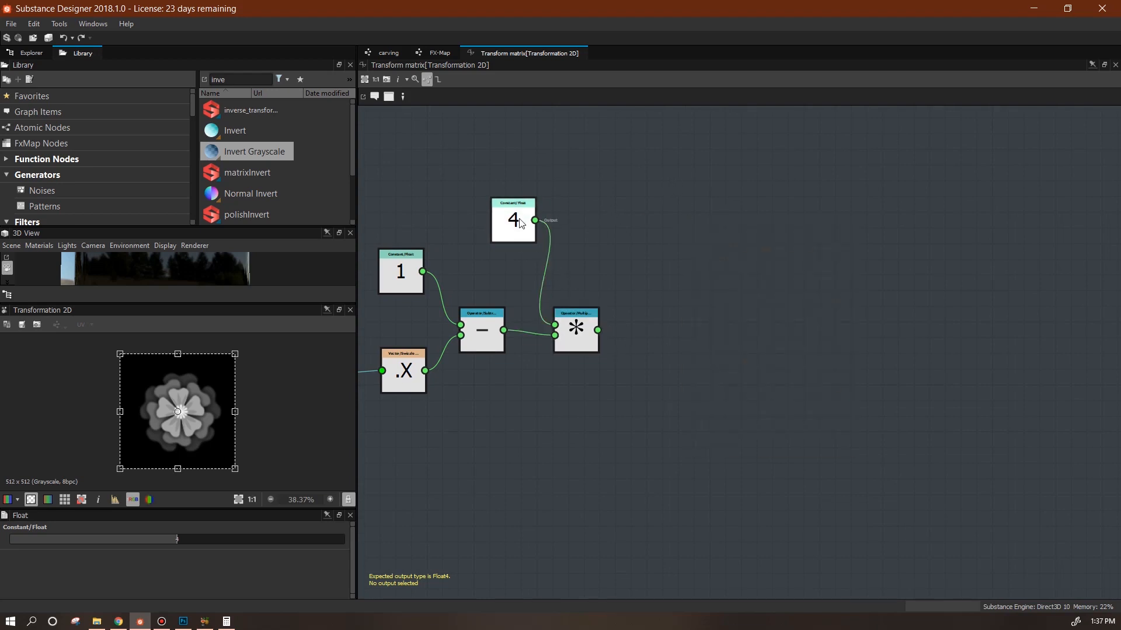
{"action": "right_click", "coordinate": [665, 170]}
{"action": "mouse_move", "coordinate": [825, 176]}
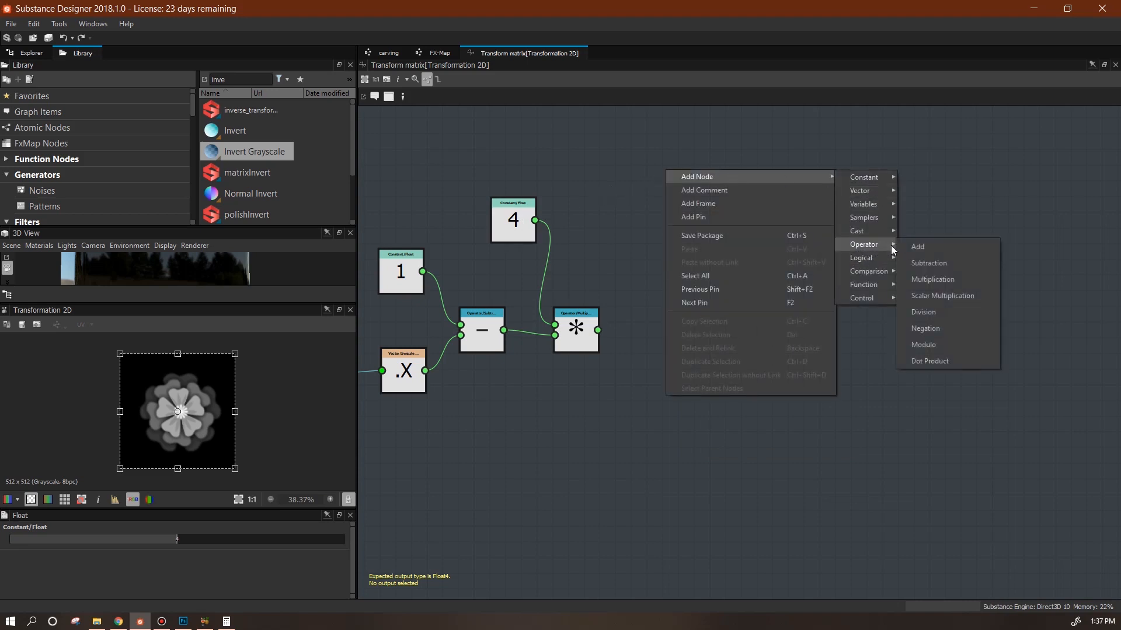
{"action": "left_click", "coordinate": [918, 245]}
{"action": "middle_click_drag", "start_coordinate": [733, 258], "coordinate": [784, 234]}
{"action": "left_click_drag", "start_coordinate": [646, 307], "coordinate": [583, 197]}
{"action": "left_click_drag", "start_coordinate": [713, 158], "coordinate": [718, 216]}
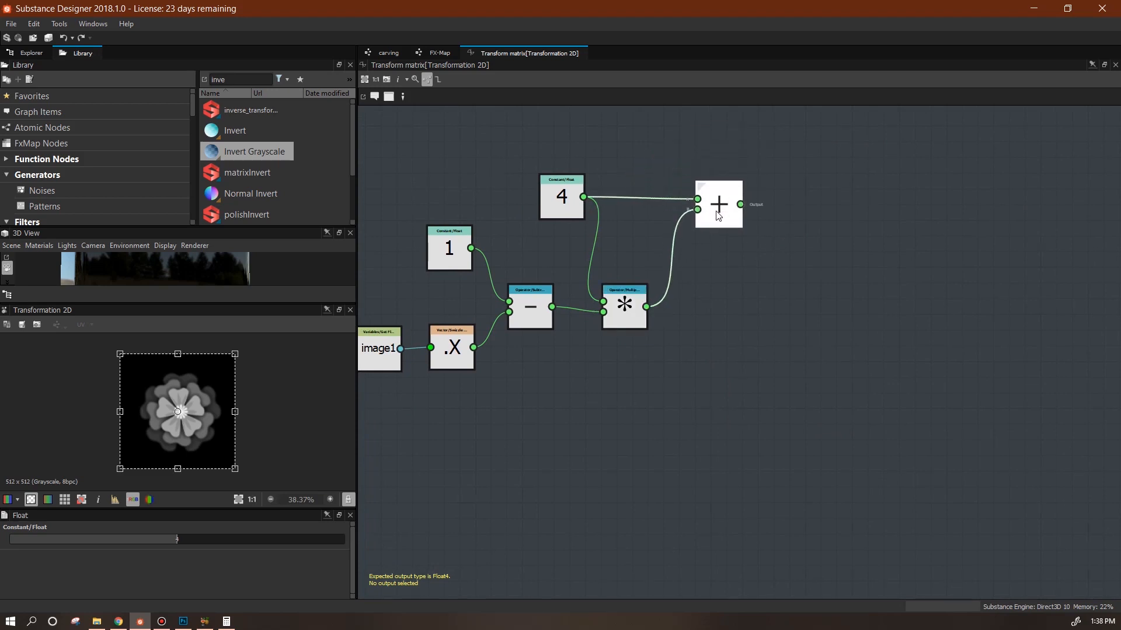
{"action": "middle_click_drag", "start_coordinate": [757, 263], "coordinate": [895, 294]}
{"action": "left_click_drag", "start_coordinate": [870, 267], "coordinate": [865, 259]}
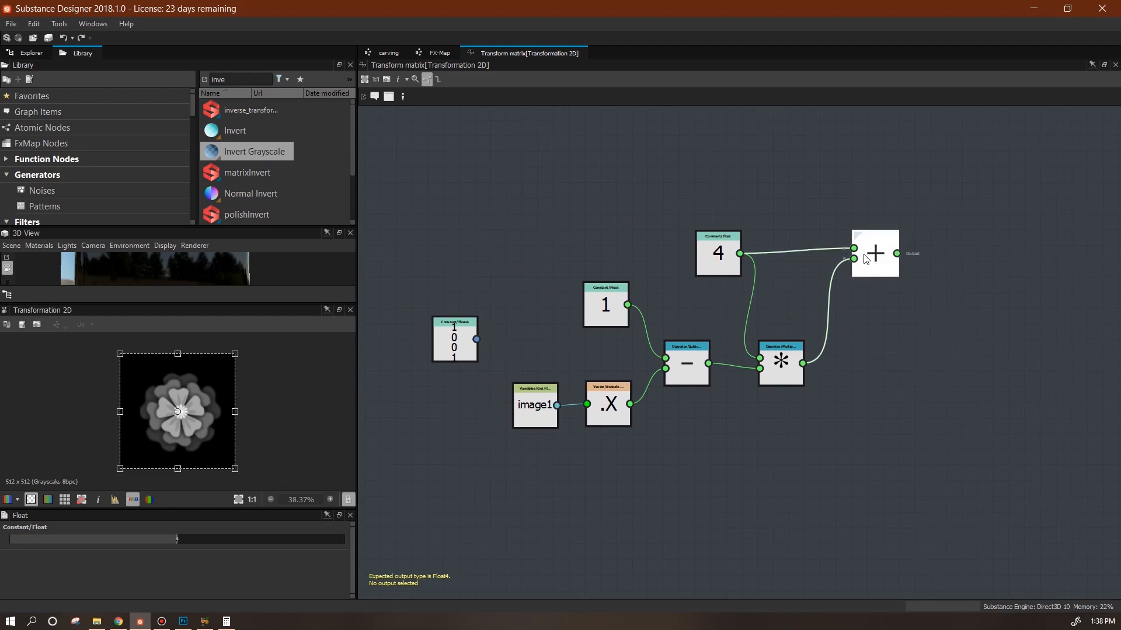
{"action": "middle_click_drag", "start_coordinate": [664, 527], "coordinate": [712, 525]}
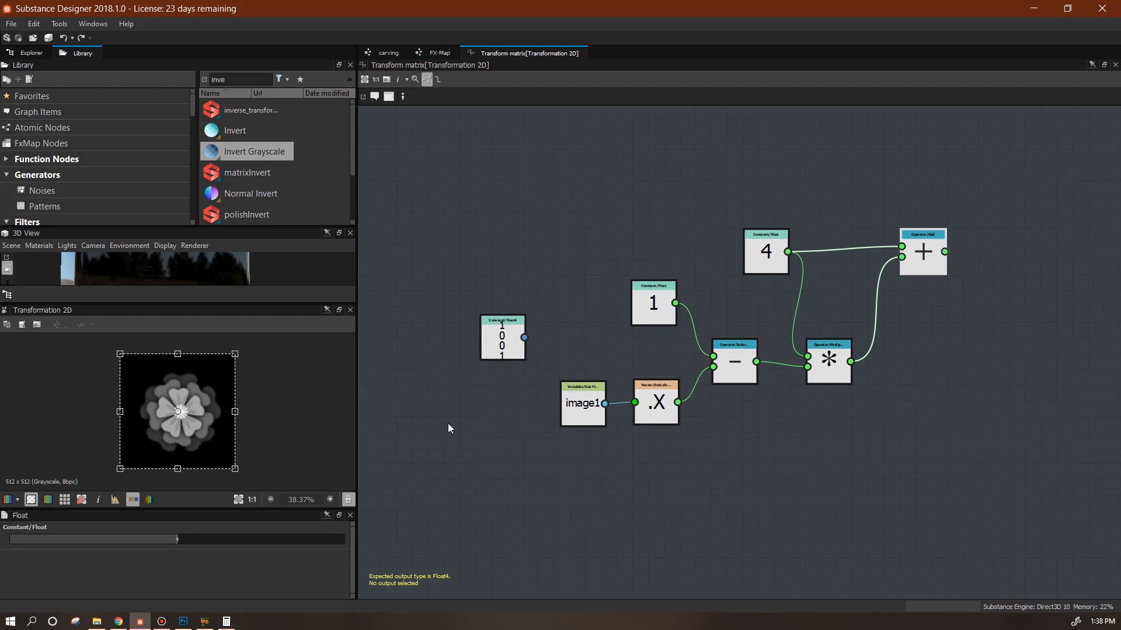
{"action": "middle_click_drag", "start_coordinate": [817, 445], "coordinate": [695, 458]}
{"action": "left_click_drag", "start_coordinate": [808, 267], "coordinate": [777, 267]}
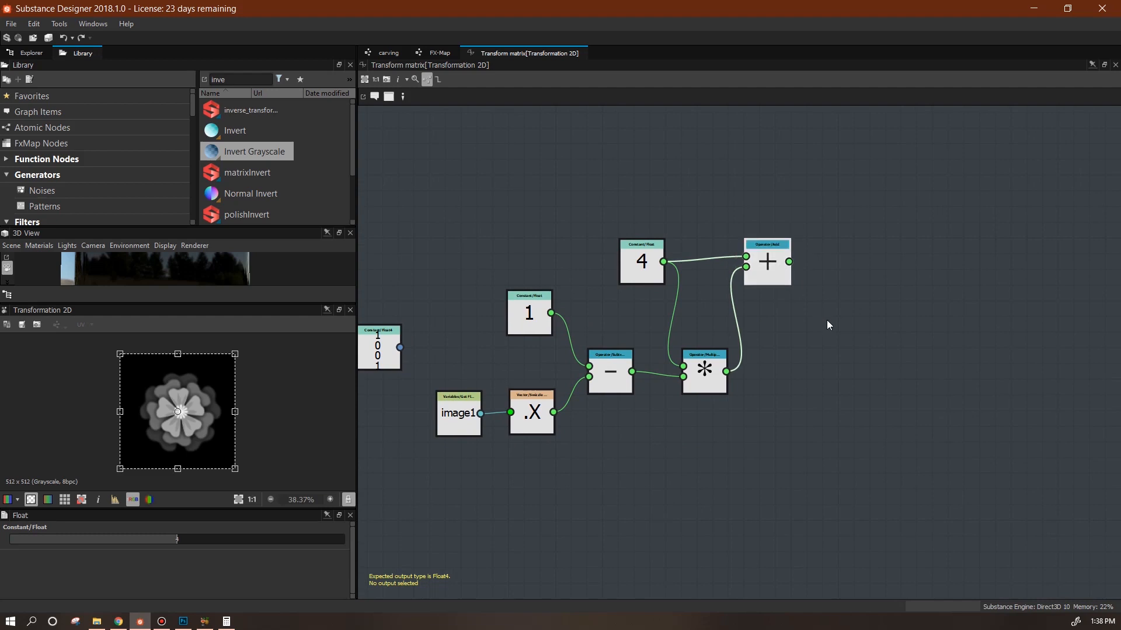
- Add a To Integer and a To Float cast node after the Add node
{"action": "middle_click_drag", "start_coordinate": [849, 364], "coordinate": [754, 363]}
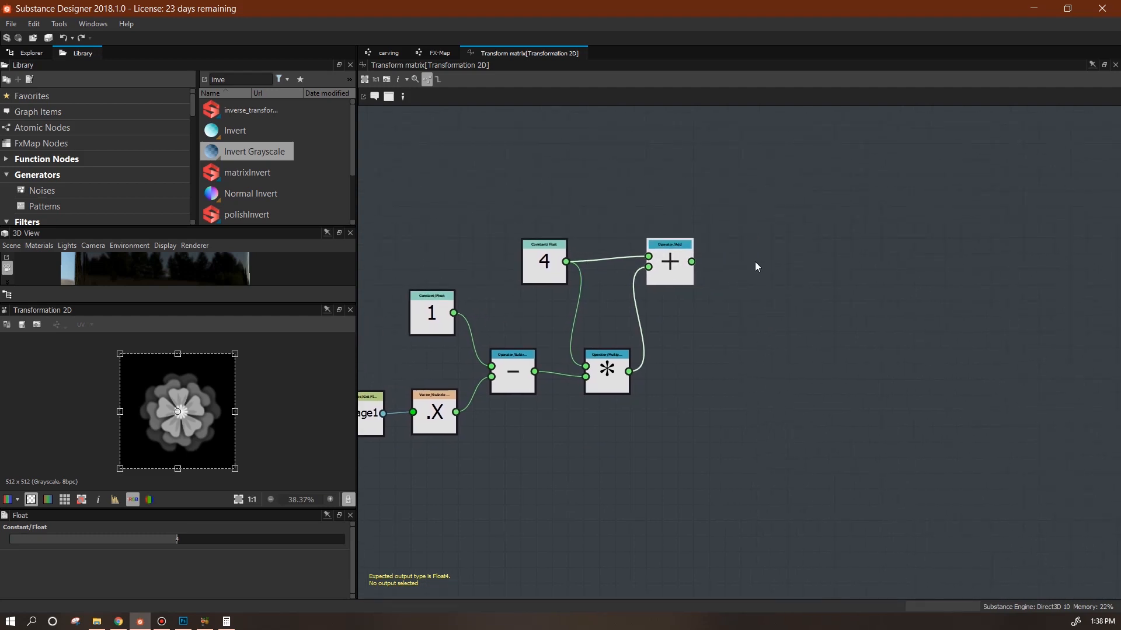
{"action": "right_click", "coordinate": [740, 255]}
{"action": "mouse_move", "coordinate": [776, 264]}
{"action": "mouse_move", "coordinate": [929, 268]}
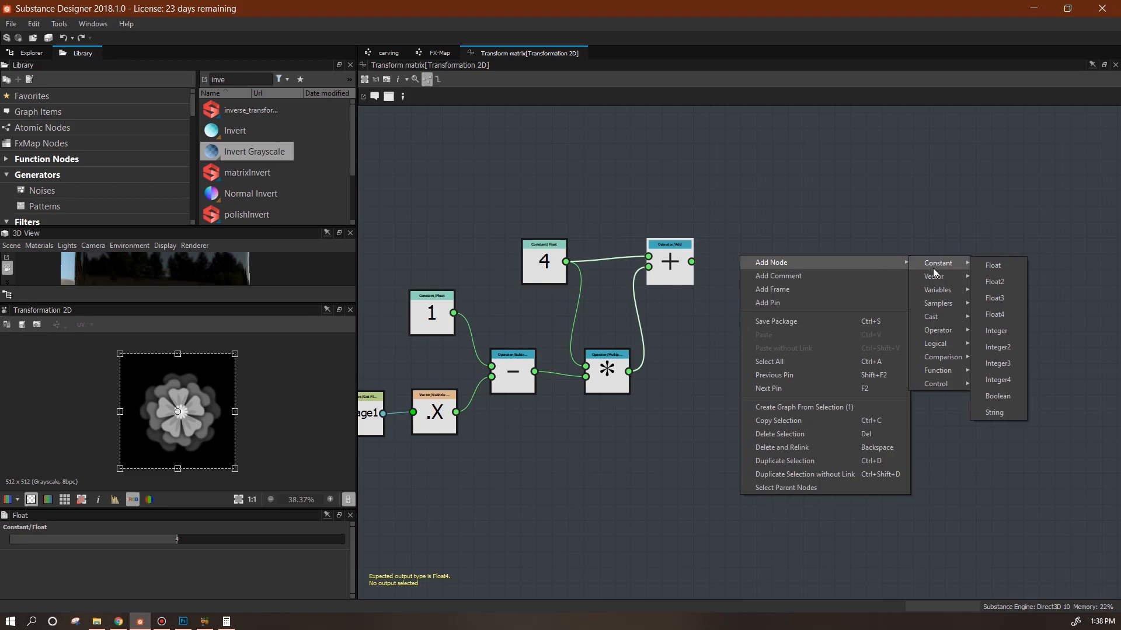
{"action": "mouse_move", "coordinate": [937, 317]}
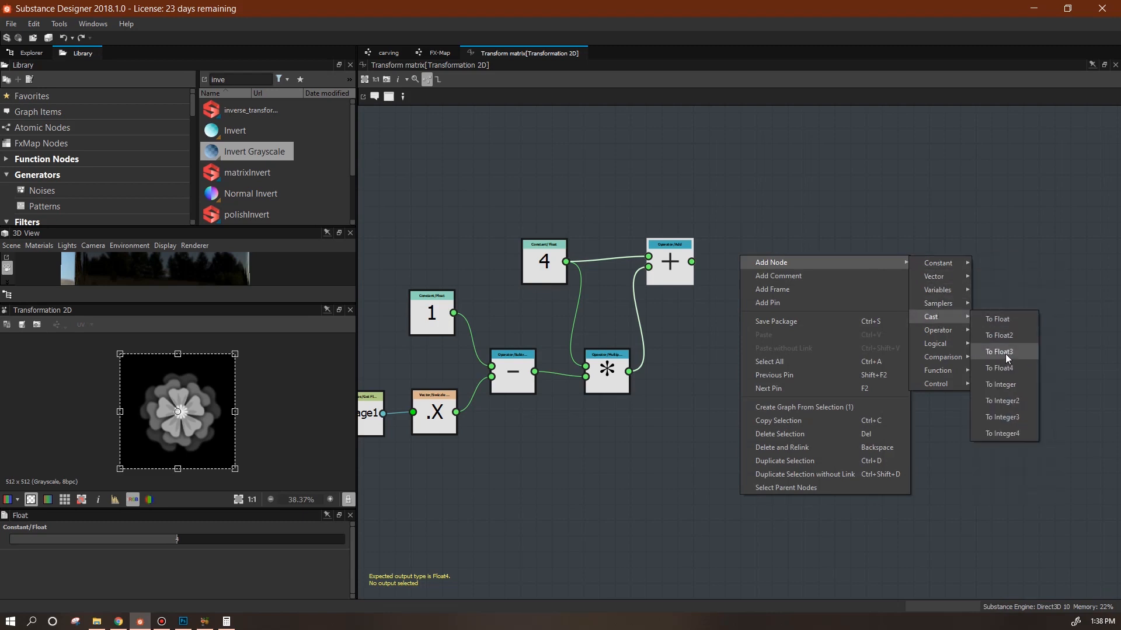
{"action": "left_click", "coordinate": [1000, 384]}
{"action": "right_click", "coordinate": [791, 288]}
{"action": "mouse_move", "coordinate": [868, 298]}
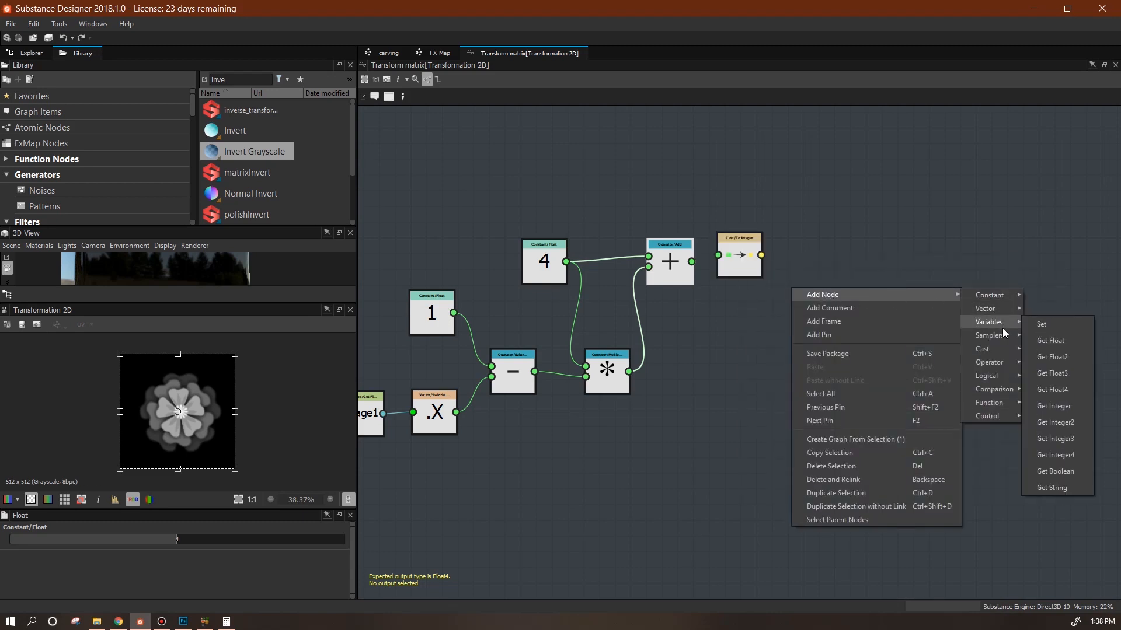
{"action": "mouse_move", "coordinate": [992, 348]}
{"action": "left_click", "coordinate": [1042, 350]}
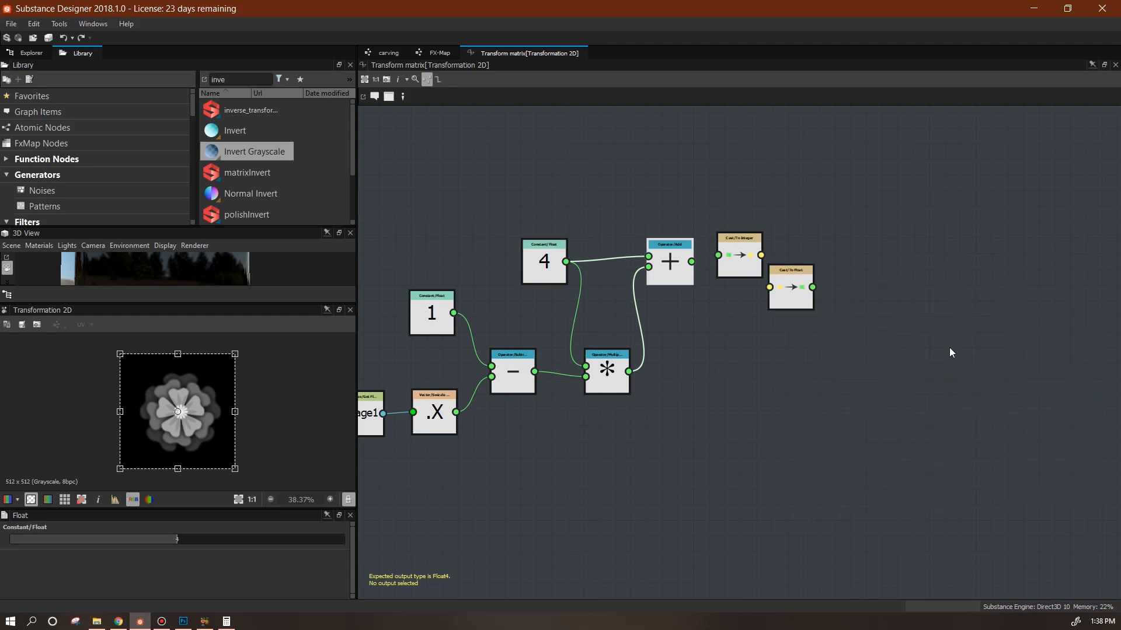
- Connect the Add result through To Integer into To Float and line the cast nodes up in a row
{"action": "left_click_drag", "start_coordinate": [793, 301], "coordinate": [830, 291]}
{"action": "left_click_drag", "start_coordinate": [691, 262], "coordinate": [810, 267]}
{"action": "left_click", "coordinate": [826, 283]}
{"action": "left_click", "coordinate": [721, 332]}
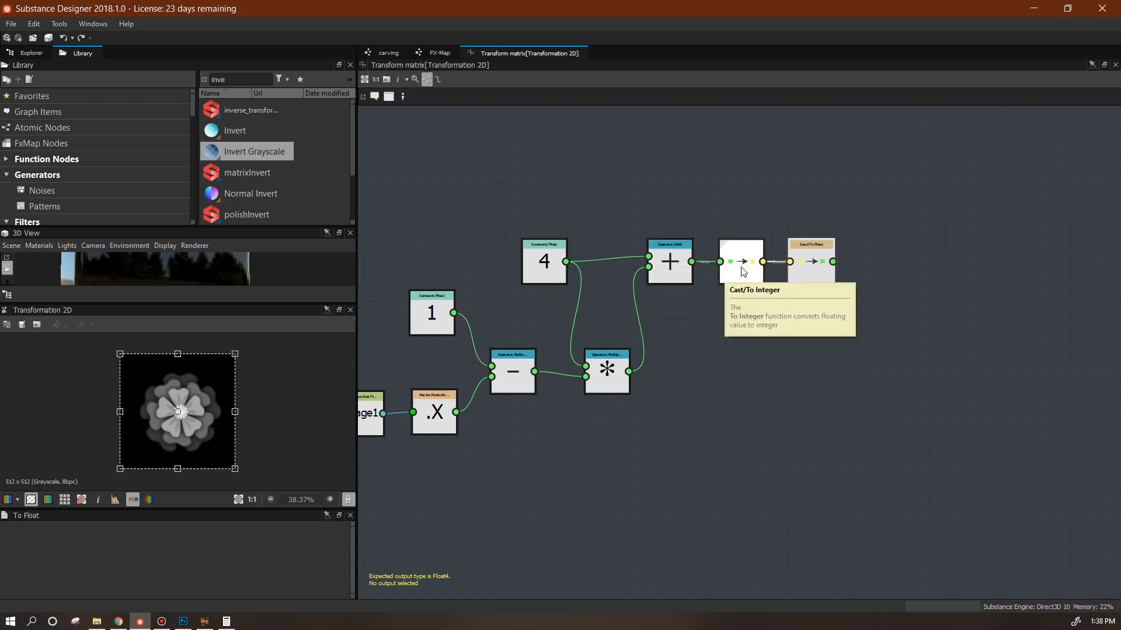
{"action": "left_click_drag", "start_coordinate": [740, 268], "coordinate": [730, 267]}
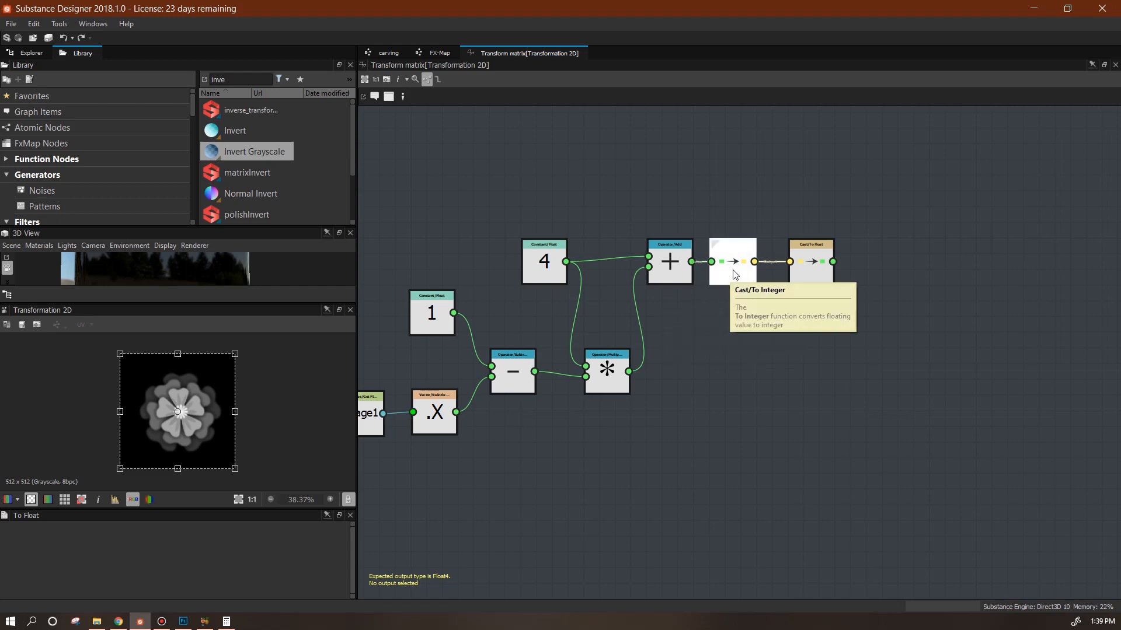
{"action": "middle_click_drag", "start_coordinate": [836, 408], "coordinate": [770, 391]}
{"action": "left_click_drag", "start_coordinate": [760, 263], "coordinate": [744, 264]}
- Move the 1, 0, 0, 1 Float4 constant to the open space above the To Float node
{"action": "middle_click_drag", "start_coordinate": [844, 249], "coordinate": [874, 301]}
{"action": "scroll", "coordinate": [939, 331], "scroll_direction": "down", "scroll_amount": 3}
{"action": "left_click_drag", "start_coordinate": [533, 370], "coordinate": [846, 220]}
{"action": "scroll", "coordinate": [927, 331], "scroll_direction": "up", "scroll_amount": 2}
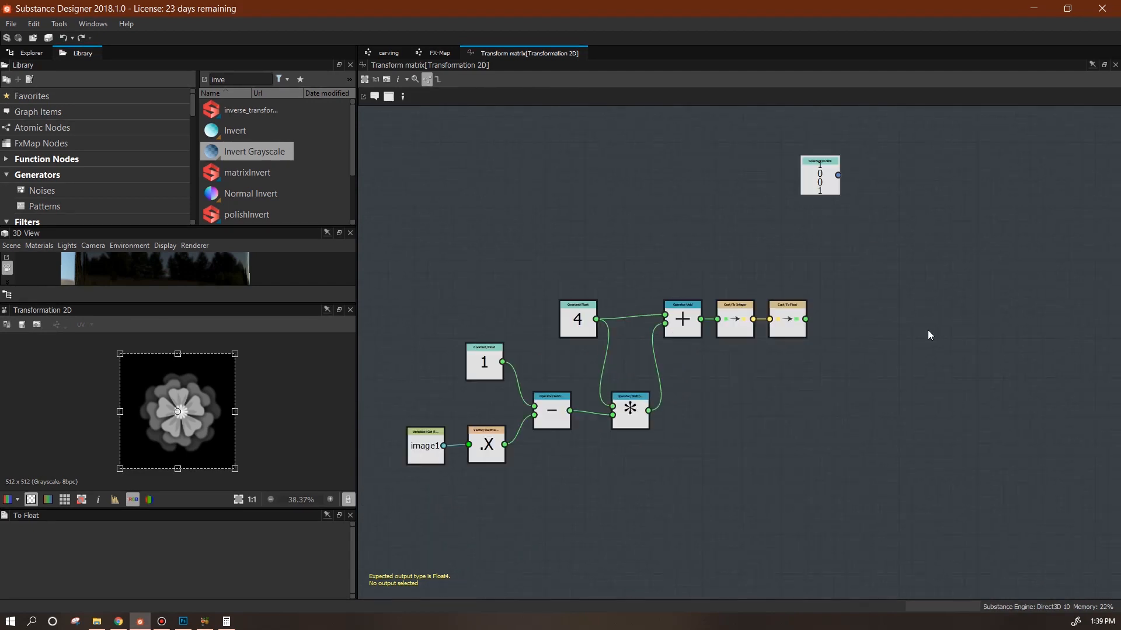
{"action": "left_click_drag", "start_coordinate": [830, 177], "coordinate": [824, 203]}
- Add a constant Float node and place it below the To Float node
{"action": "right_click", "coordinate": [810, 385]}
{"action": "mouse_move", "coordinate": [915, 396]}
{"action": "mouse_move", "coordinate": [1017, 390]}
{"action": "left_click", "coordinate": [1059, 391]}
{"action": "left_click_drag", "start_coordinate": [810, 386], "coordinate": [826, 400]}
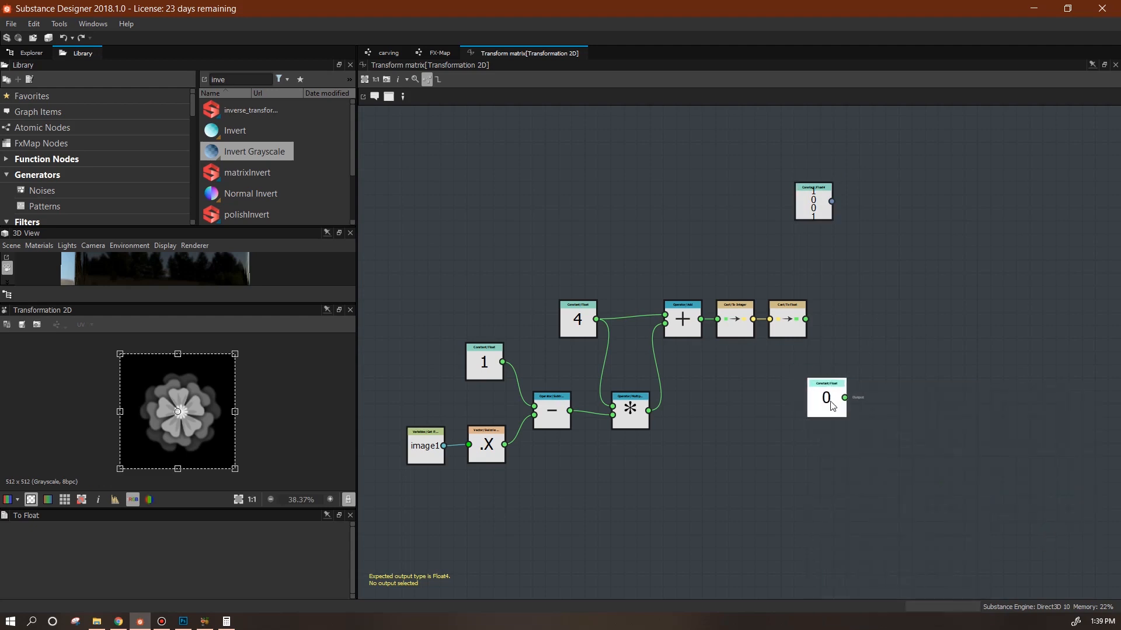
- Add a Vector Float2 node and a Vector Float4 node, and place a duplicate of the Vector Float2 beside the 0 constant
{"action": "right_click", "coordinate": [875, 332]}
{"action": "mouse_move", "coordinate": [910, 337]}
{"action": "mouse_move", "coordinate": [1074, 352]}
{"action": "left_click", "coordinate": [1013, 355]}
{"action": "right_click", "coordinate": [983, 348]}
{"action": "mouse_move", "coordinate": [1003, 355]}
{"action": "mouse_move", "coordinate": [927, 370]}
{"action": "left_click", "coordinate": [994, 407]}
{"action": "left_click", "coordinate": [878, 340]}
{"action": "key", "text": "ctrl+d"}
{"action": "left_click_drag", "start_coordinate": [754, 358], "coordinate": [907, 406]}
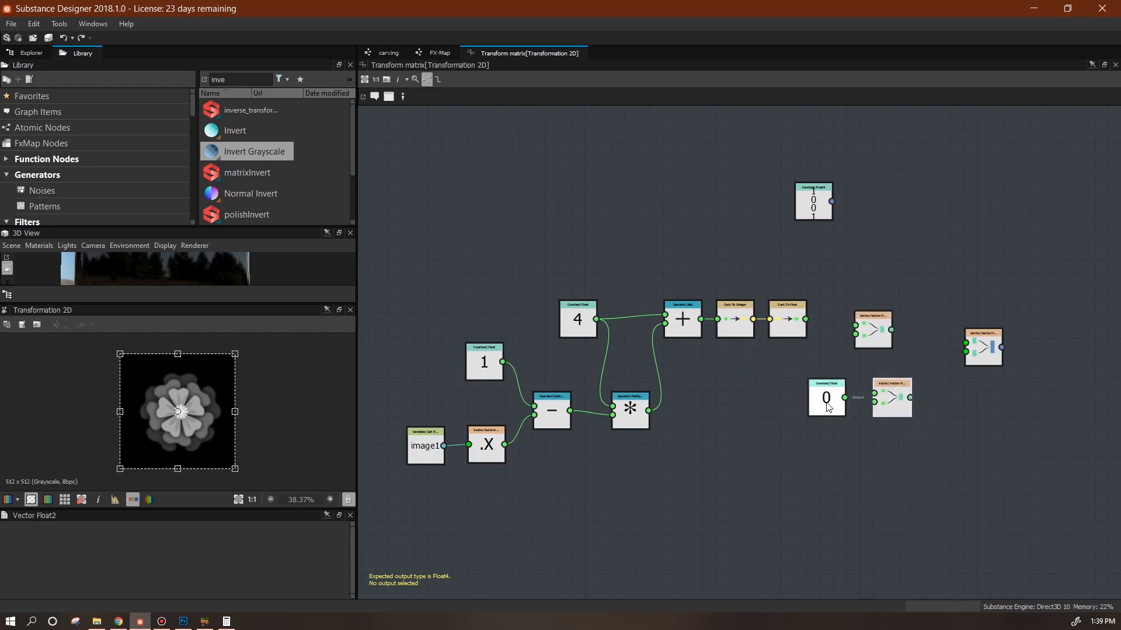
- Wire To Float and the 0 constant into both Vector Float2 nodes, feeding the first and last matrix components from To Float
{"action": "left_click_drag", "start_coordinate": [828, 408], "coordinate": [803, 395]}
{"action": "left_click_drag", "start_coordinate": [806, 319], "coordinate": [856, 325]}
{"action": "left_click_drag", "start_coordinate": [841, 366], "coordinate": [806, 319]}
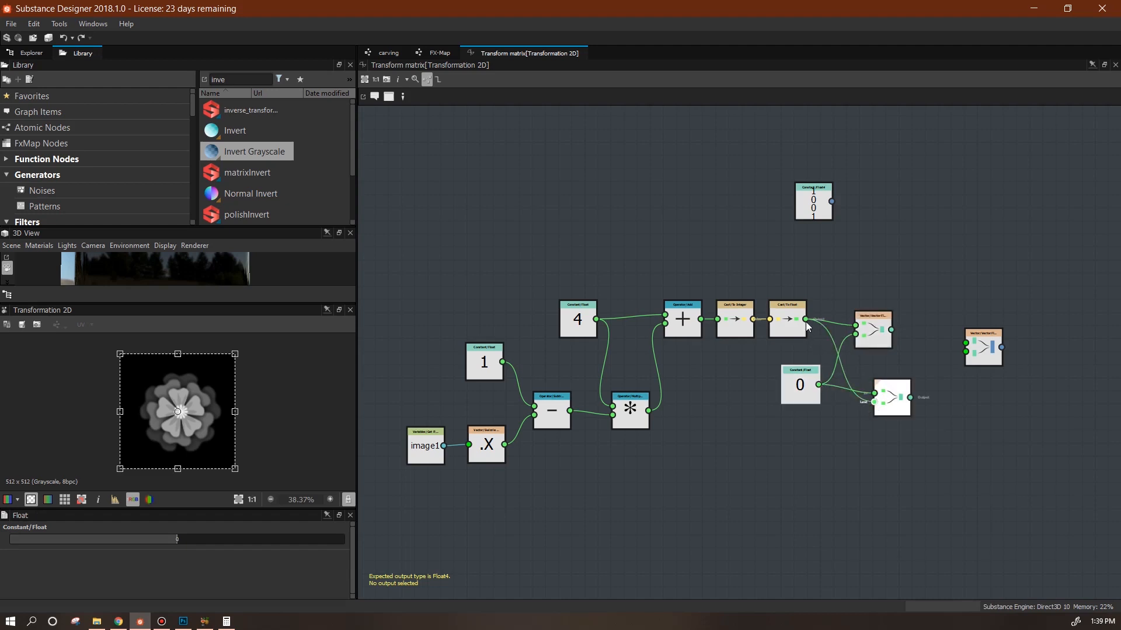
- Combine both Vector Float2 results in the Vector Float4 node and set that node as the function's output
{"action": "left_click", "coordinate": [886, 333]}
{"action": "left_click_drag", "start_coordinate": [891, 330], "coordinate": [965, 343]}
{"action": "left_click_drag", "start_coordinate": [910, 398], "coordinate": [966, 352]}
{"action": "left_click_drag", "start_coordinate": [978, 357], "coordinate": [966, 367]}
{"action": "right_click", "coordinate": [964, 367]}
{"action": "left_click", "coordinate": [1008, 415]}
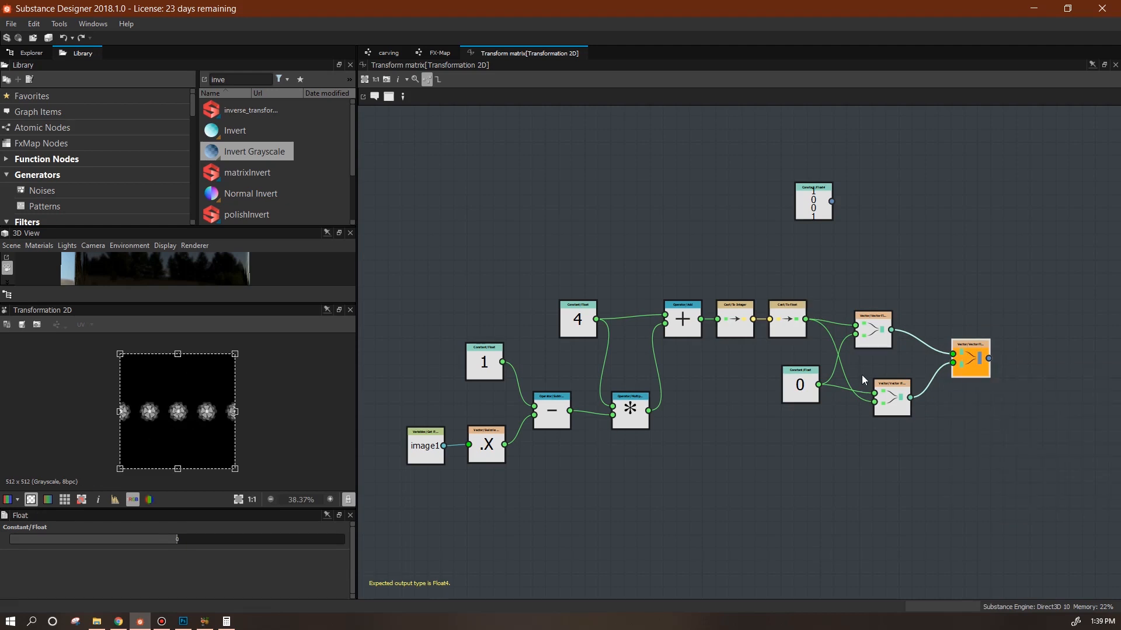
- Set the first default value of image input 1 to 0 in the carving graph and preview the final Blend
{"action": "left_click", "coordinate": [391, 54]}
{"action": "left_click_drag", "start_coordinate": [352, 533], "coordinate": [42, 552]}
{"action": "left_click", "coordinate": [25, 555]}
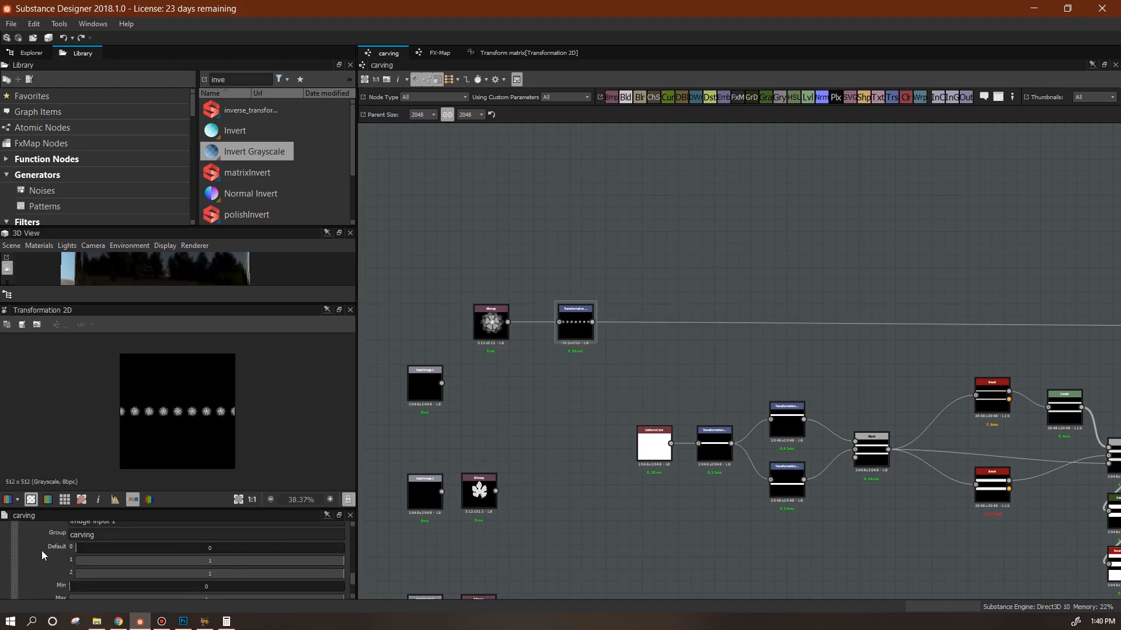
{"action": "middle_click_drag", "start_coordinate": [878, 450], "coordinate": [553, 432]}
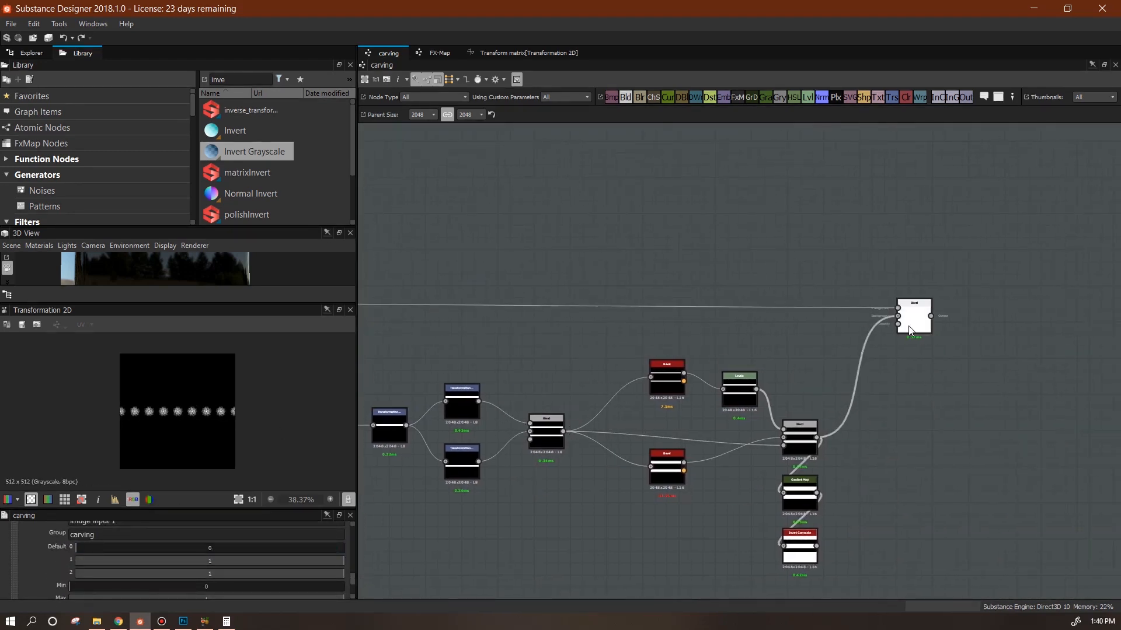
{"action": "double_click", "coordinate": [917, 318]}
{"action": "scroll", "coordinate": [266, 425], "scroll_direction": "down", "scroll_amount": 3}
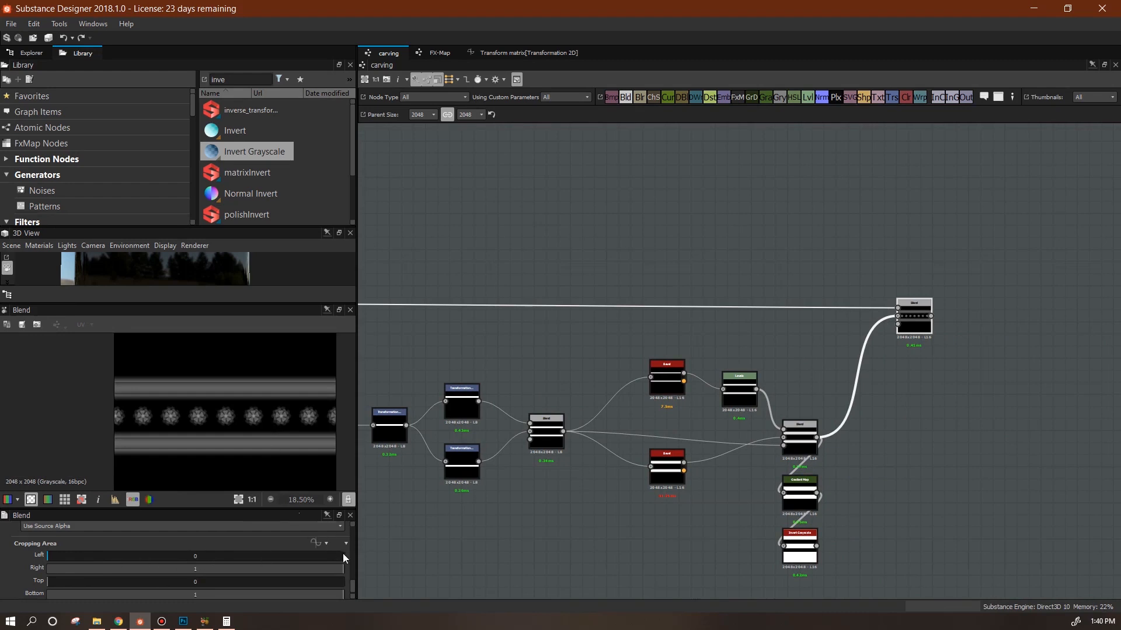
- Set the first default value of image input 1 to 1 in the carving graph's input parameters
{"action": "left_click_drag", "start_coordinate": [352, 584], "coordinate": [355, 588]}
{"action": "middle_click_drag", "start_coordinate": [525, 366], "coordinate": [870, 356]}
{"action": "left_click", "coordinate": [592, 294]}
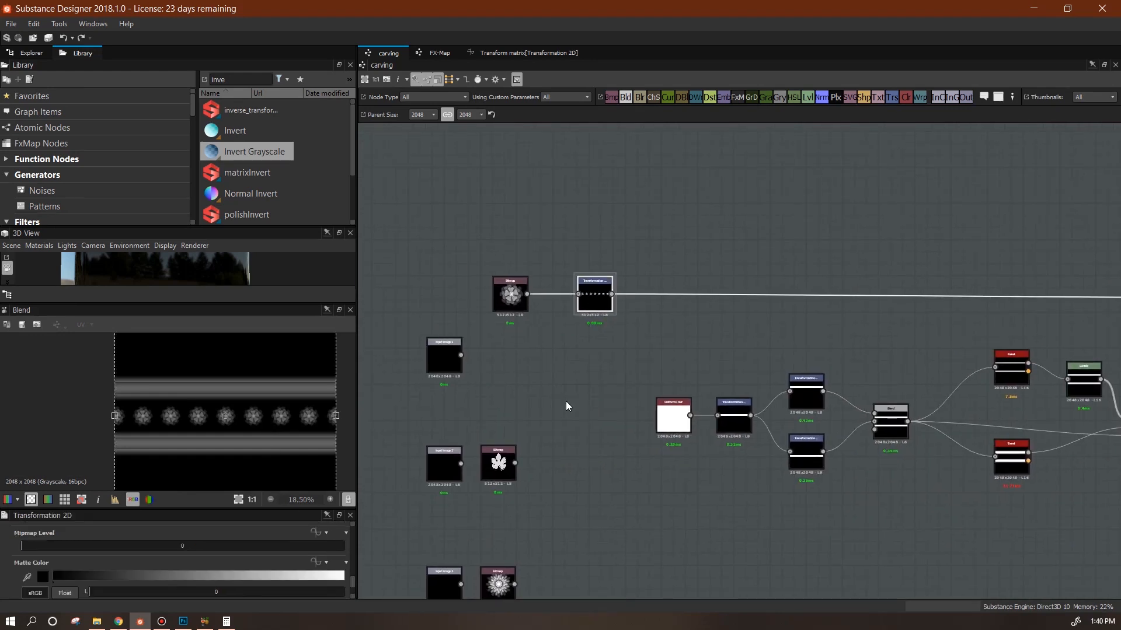
{"action": "left_click", "coordinate": [571, 483]}
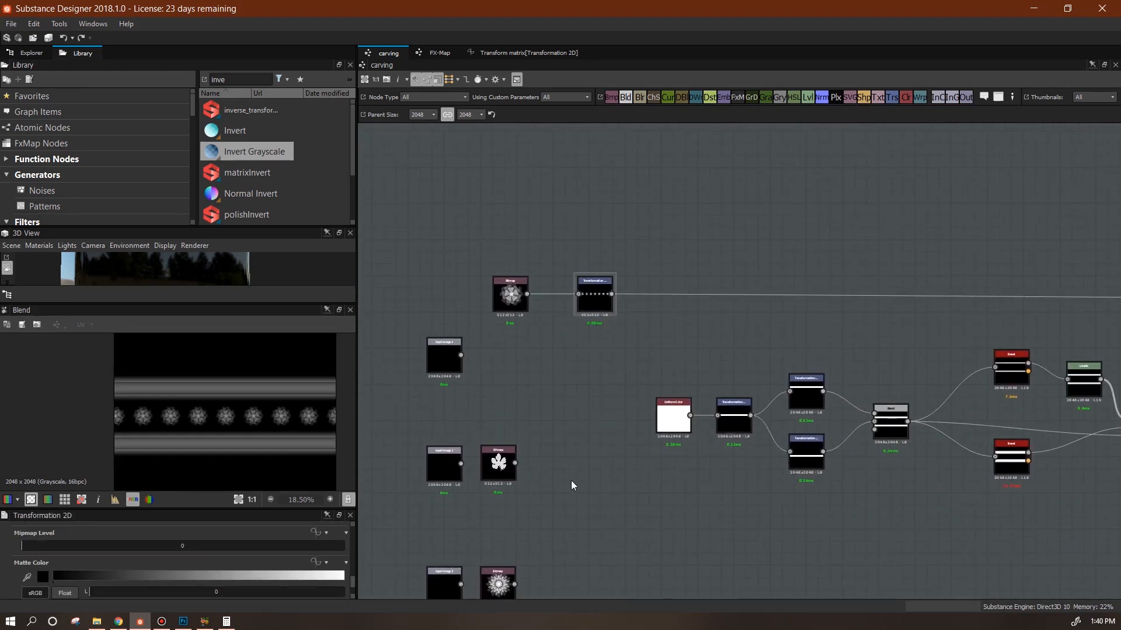
{"action": "middle_click_drag", "start_coordinate": [570, 482], "coordinate": [599, 320]}
{"action": "left_click_drag", "start_coordinate": [350, 558], "coordinate": [357, 578]}
{"action": "left_click", "coordinate": [23, 561]}
{"action": "left_click_drag", "start_coordinate": [77, 538], "coordinate": [376, 522]}
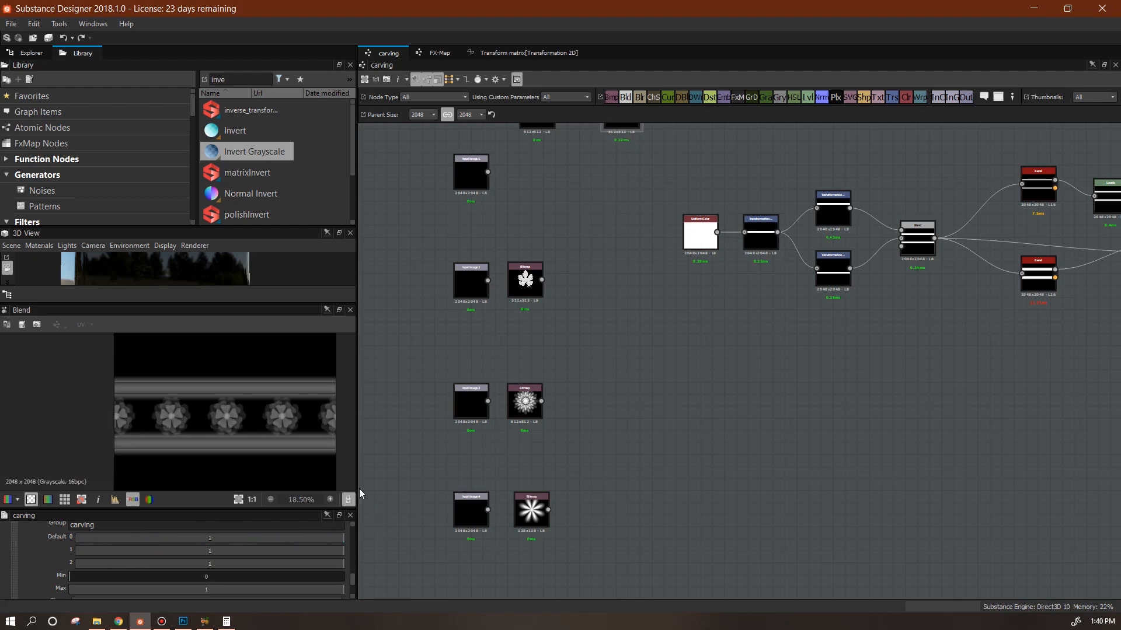
- Add a new Blend node beyond the border nodes and connect the flower Transformation 2D to its foreground
{"action": "scroll", "coordinate": [264, 415], "scroll_direction": "up", "scroll_amount": 5}
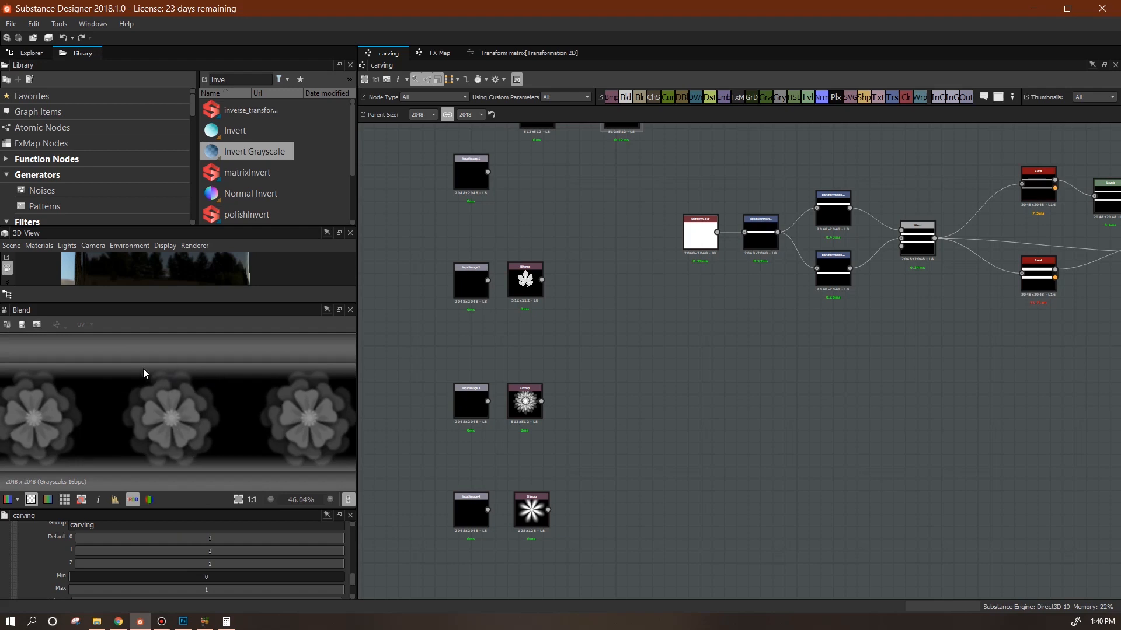
{"action": "scroll", "coordinate": [169, 386], "scroll_direction": "down", "scroll_amount": 5}
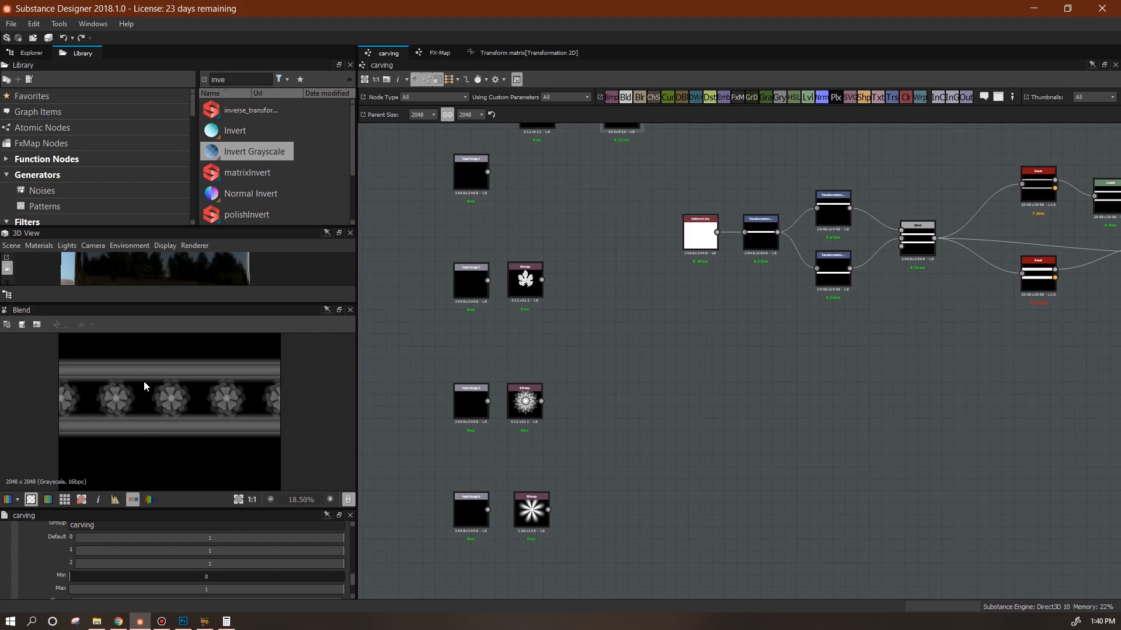
{"action": "scroll", "coordinate": [553, 362], "scroll_direction": "down", "scroll_amount": 2}
{"action": "middle_click_drag", "start_coordinate": [650, 353], "coordinate": [466, 422]}
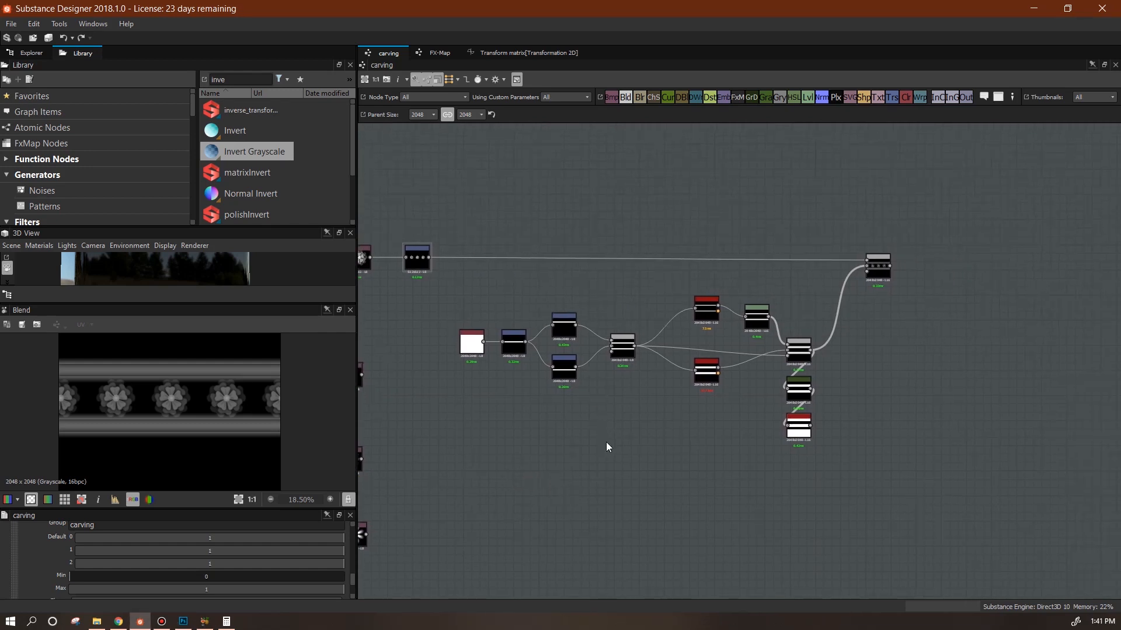
{"action": "middle_click_drag", "start_coordinate": [627, 457], "coordinate": [554, 467]}
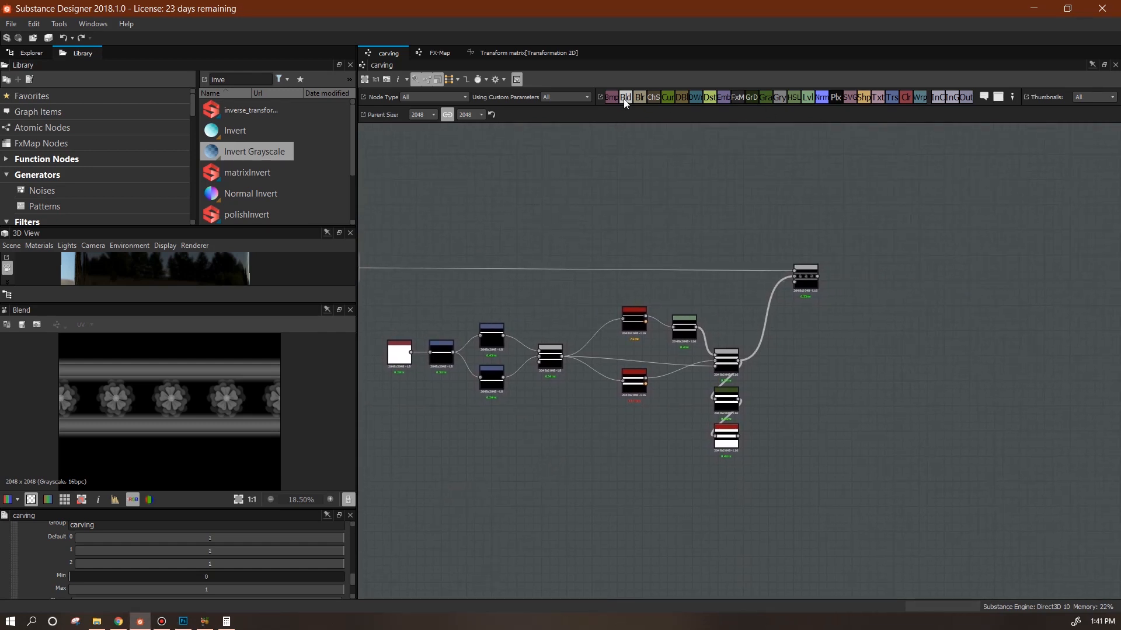
{"action": "left_click_drag", "start_coordinate": [828, 366], "coordinate": [829, 366]}
{"action": "middle_click_drag", "start_coordinate": [837, 384], "coordinate": [970, 379]}
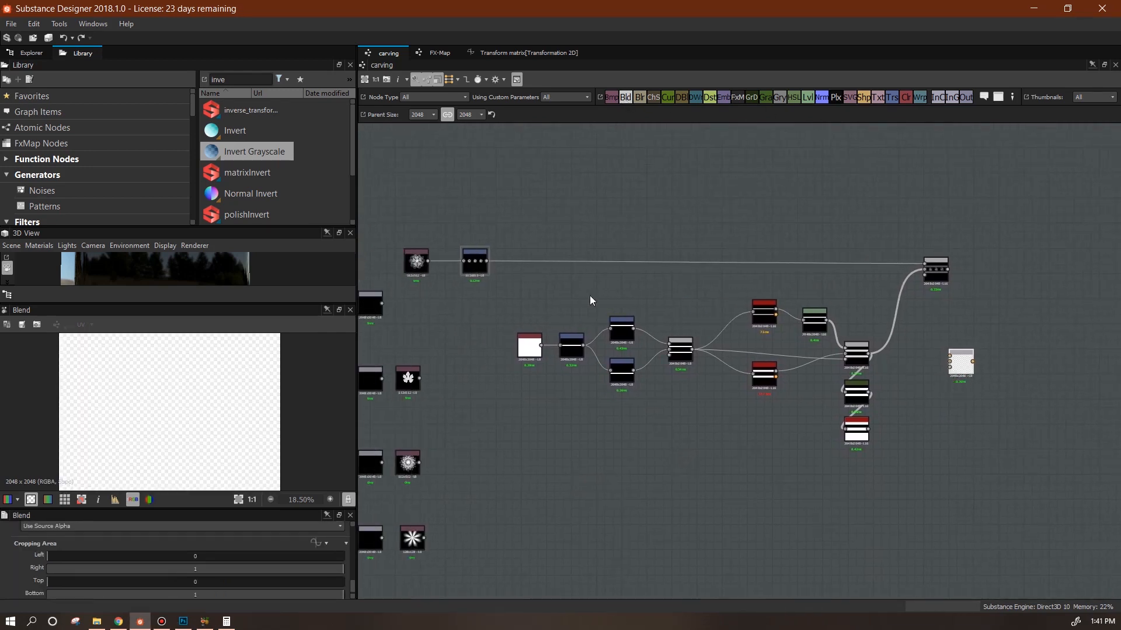
{"action": "left_click_drag", "start_coordinate": [487, 261], "coordinate": [950, 355]}
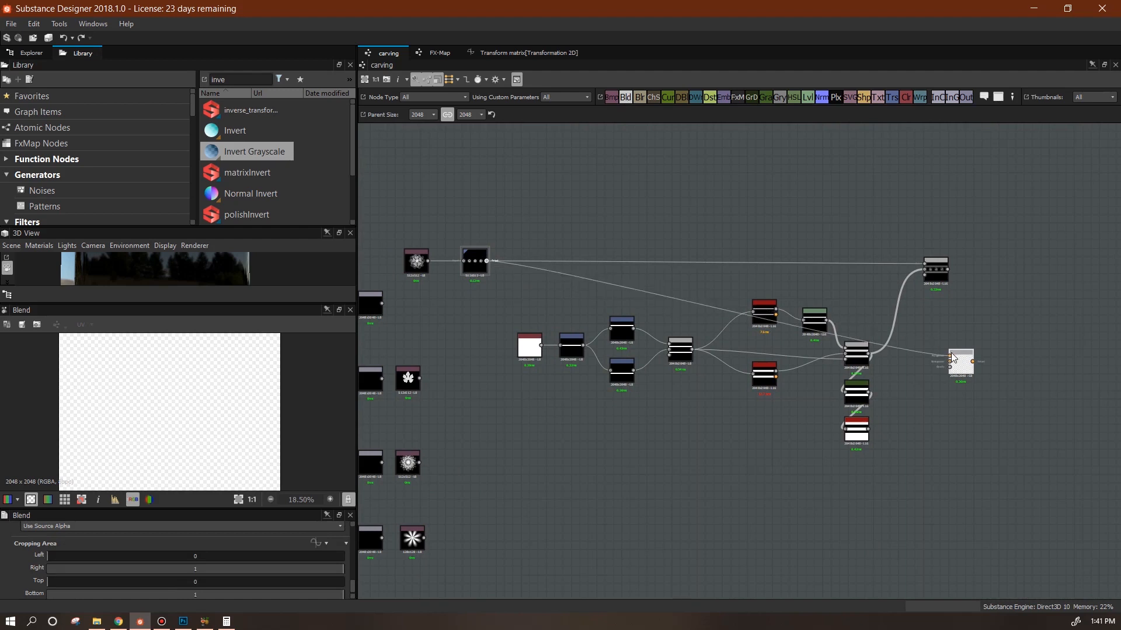
- Connect the Invert Grayscale output to the new Blend's opacity input
{"action": "scroll", "coordinate": [931, 391], "scroll_direction": "up", "scroll_amount": 5}
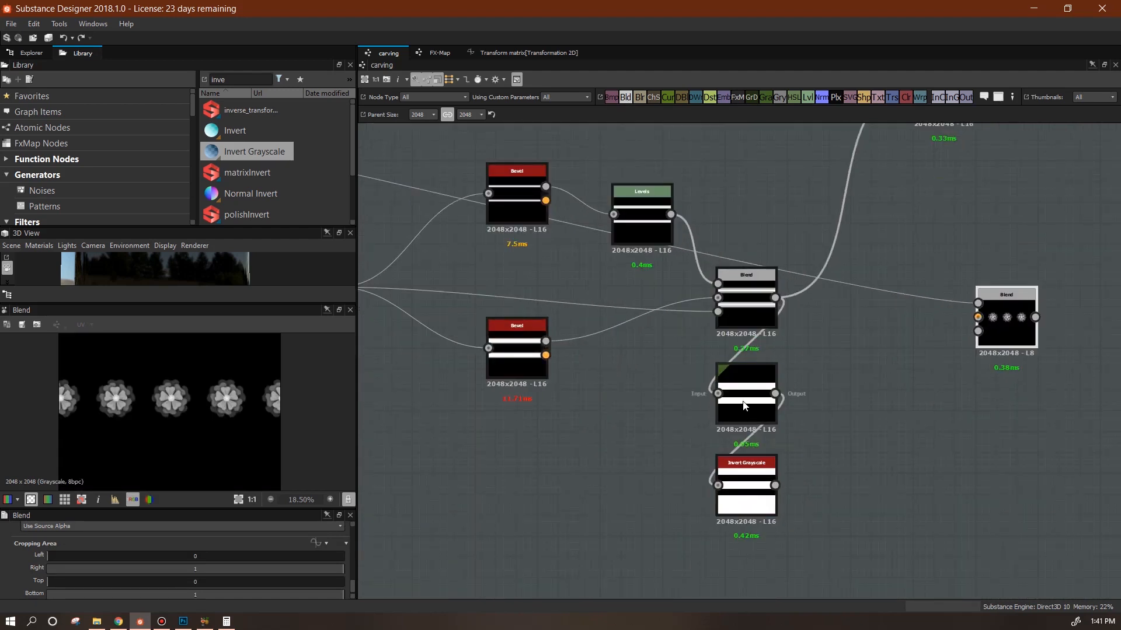
{"action": "left_click_drag", "start_coordinate": [978, 331], "coordinate": [776, 393]}
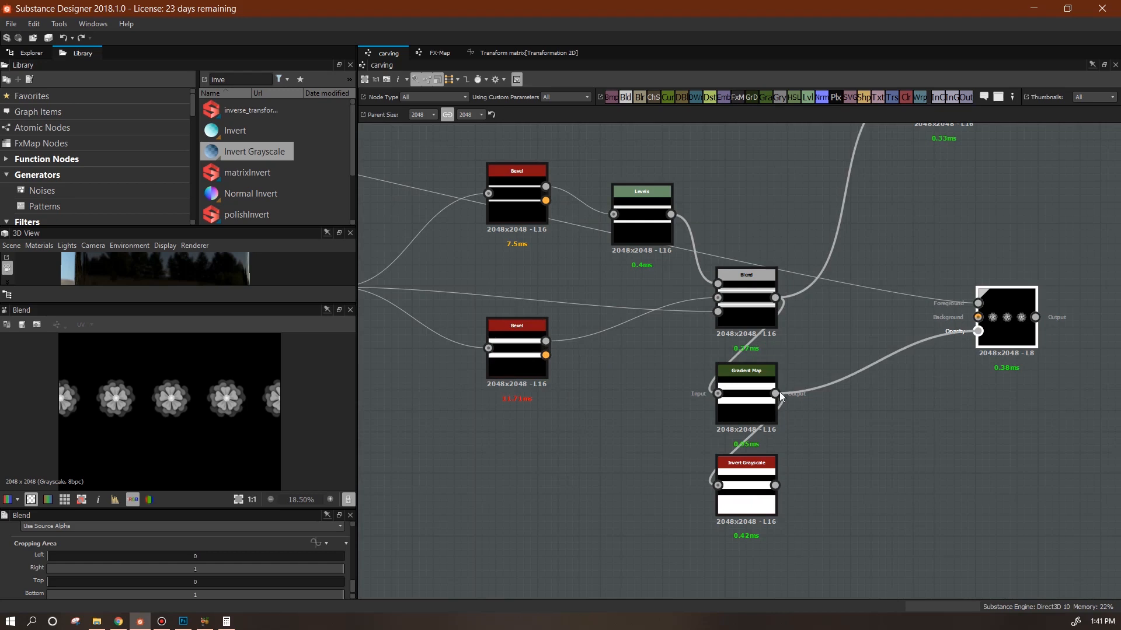
{"action": "left_click_drag", "start_coordinate": [977, 331], "coordinate": [775, 485]}
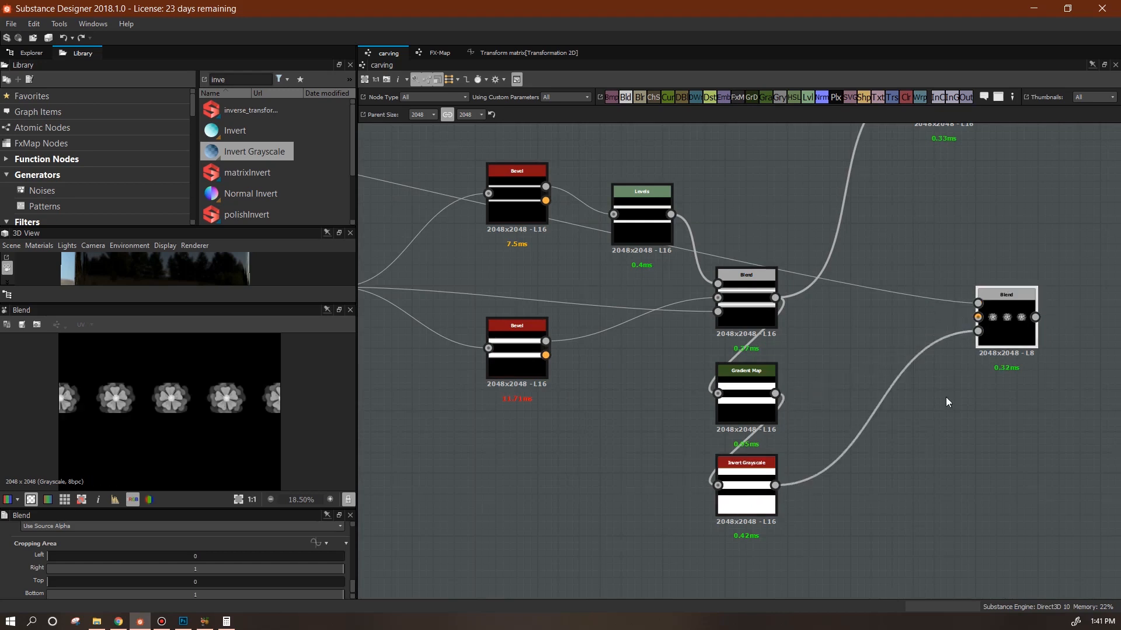
- Rearrange the graph so the two Blend nodes sit side by side with the flower Transformation 2D above the border nodes
{"action": "scroll", "coordinate": [958, 391], "scroll_direction": "down", "scroll_amount": 3}
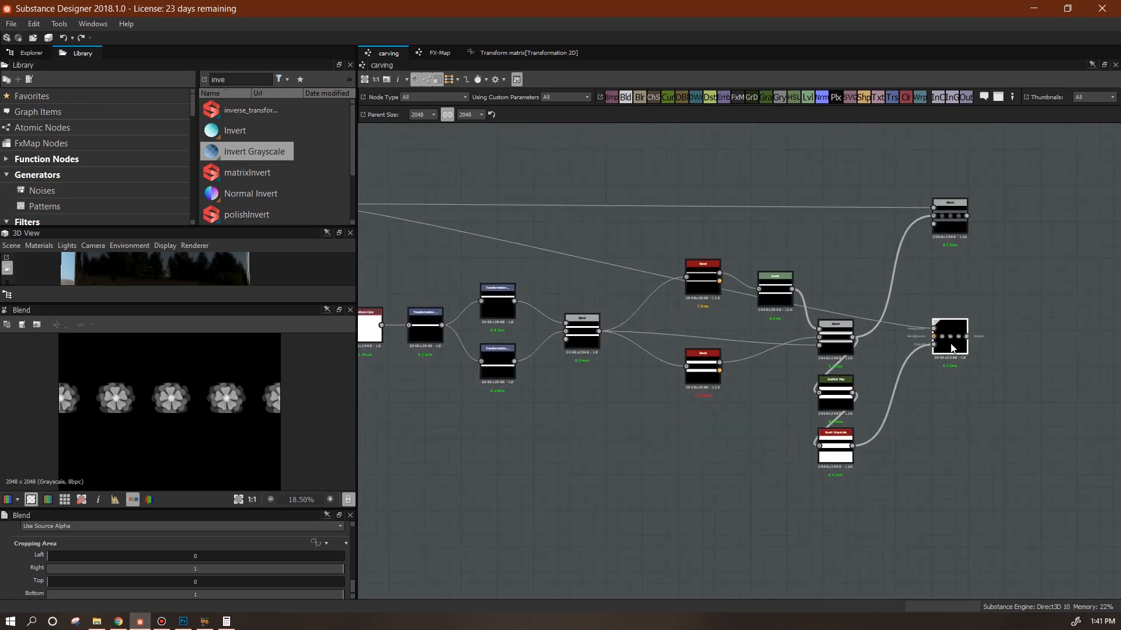
{"action": "left_click_drag", "start_coordinate": [951, 339], "coordinate": [966, 281]}
{"action": "scroll", "coordinate": [799, 296], "scroll_direction": "down", "scroll_amount": 2}
{"action": "left_click_drag", "start_coordinate": [912, 242], "coordinate": [883, 302]}
{"action": "left_click_drag", "start_coordinate": [444, 239], "coordinate": [763, 222]}
{"action": "scroll", "coordinate": [152, 419], "scroll_direction": "down", "scroll_amount": 3}
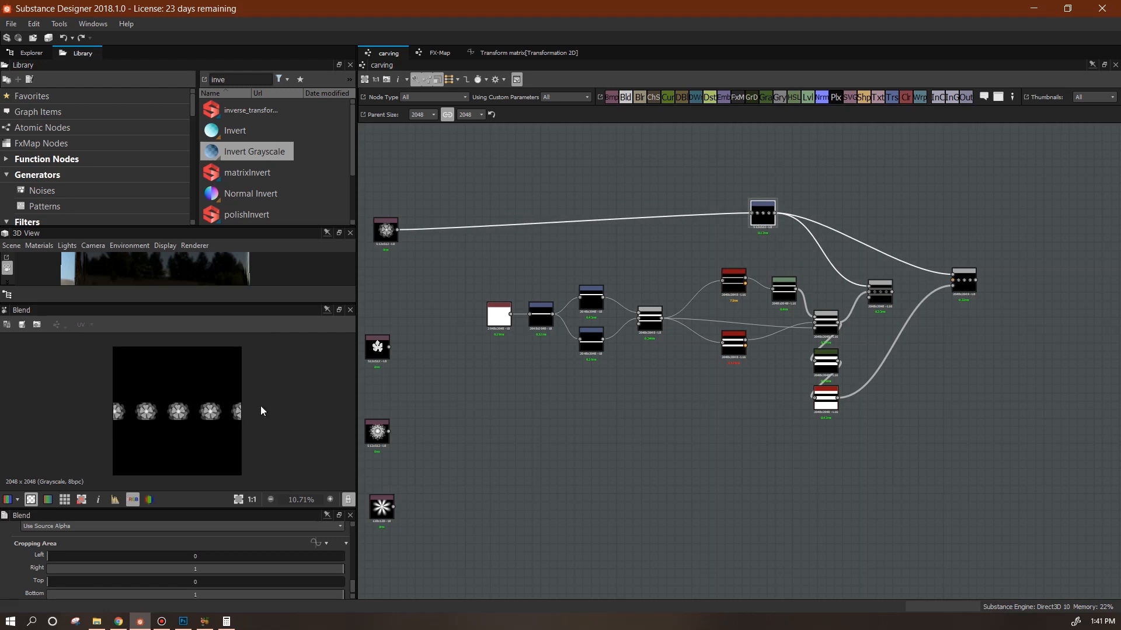
- Add a second Transformation 2D fed by the flower transformation and a Blend node that combines the two
{"action": "left_click_drag", "start_coordinate": [896, 101], "coordinate": [772, 216]}
{"action": "left_click_drag", "start_coordinate": [849, 174], "coordinate": [816, 183]}
{"action": "left_click_drag", "start_coordinate": [626, 98], "coordinate": [883, 214]}
{"action": "left_click_drag", "start_coordinate": [827, 180], "coordinate": [777, 214]}
{"action": "scroll", "coordinate": [699, 323], "scroll_direction": "up", "scroll_amount": 4}
{"action": "middle_click_drag", "start_coordinate": [701, 325], "coordinate": [707, 415]}
{"action": "middle_click_drag", "start_coordinate": [520, 330], "coordinate": [910, 328]}
{"action": "middle_click_drag", "start_coordinate": [635, 357], "coordinate": [611, 378]}
{"action": "scroll", "coordinate": [700, 378], "scroll_direction": "down", "scroll_amount": 2}
{"action": "middle_click_drag", "start_coordinate": [823, 355], "coordinate": [686, 349]}
- Set the output size of the original flower Transformation 2D to Relative to Parent
{"action": "left_click", "coordinate": [376, 291]}
{"action": "left_click", "coordinate": [908, 261]}
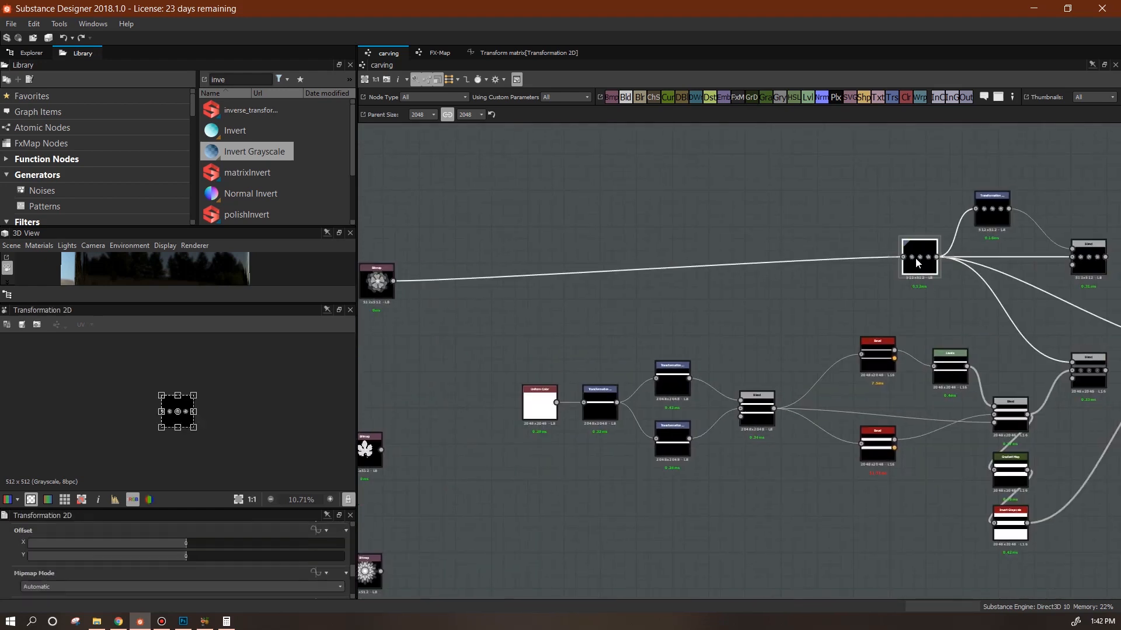
{"action": "left_click_drag", "start_coordinate": [351, 571], "coordinate": [351, 527]}
{"action": "left_click", "coordinate": [320, 541]}
{"action": "left_click", "coordinate": [350, 572]}
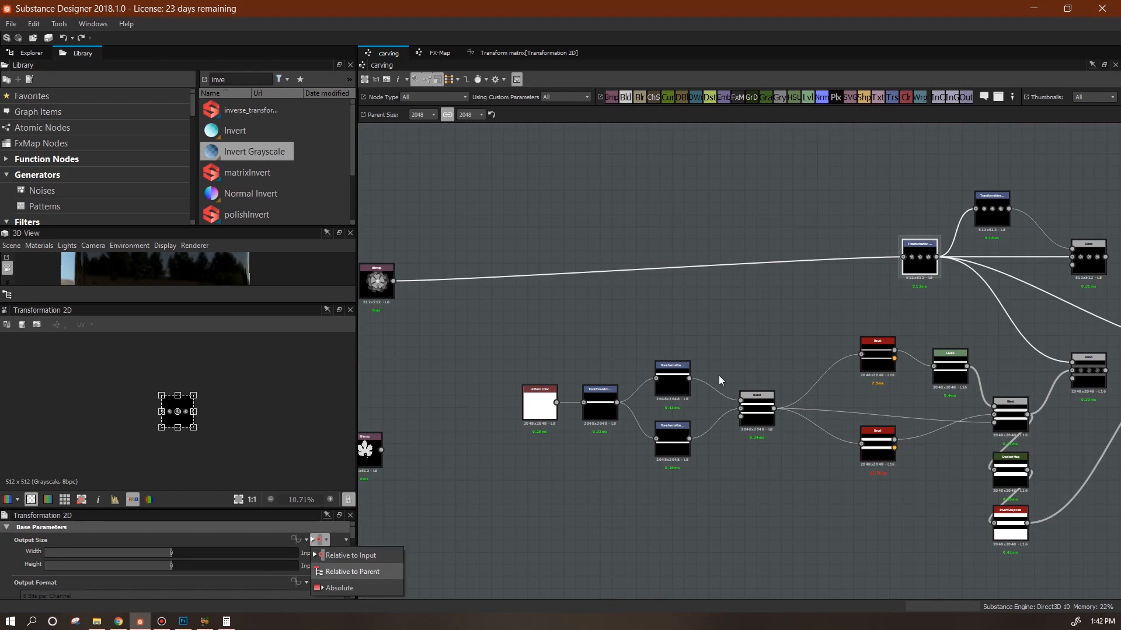
- Change the blending mode of the Blend that combines the two flower transformations
{"action": "scroll", "coordinate": [719, 376], "scroll_direction": "up", "scroll_amount": 1}
{"action": "middle_click_drag", "start_coordinate": [712, 380], "coordinate": [360, 431]}
{"action": "left_click", "coordinate": [806, 286]}
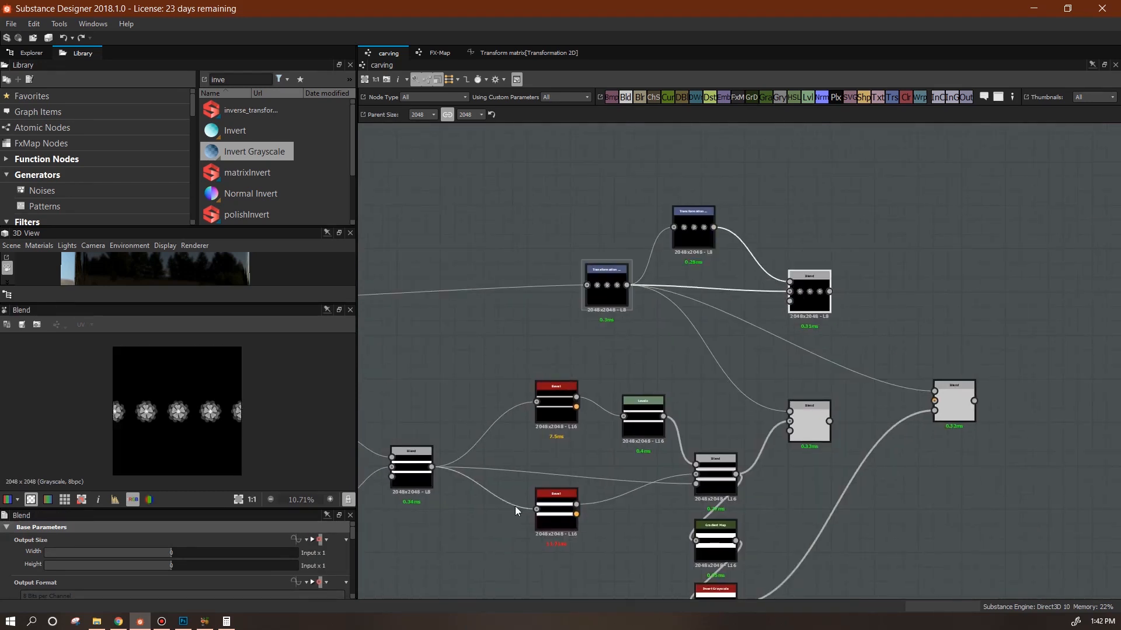
{"action": "left_click_drag", "start_coordinate": [352, 532], "coordinate": [359, 567]}
{"action": "scroll", "coordinate": [209, 557], "scroll_direction": "down", "scroll_amount": 2}
{"action": "left_click", "coordinate": [198, 568]}
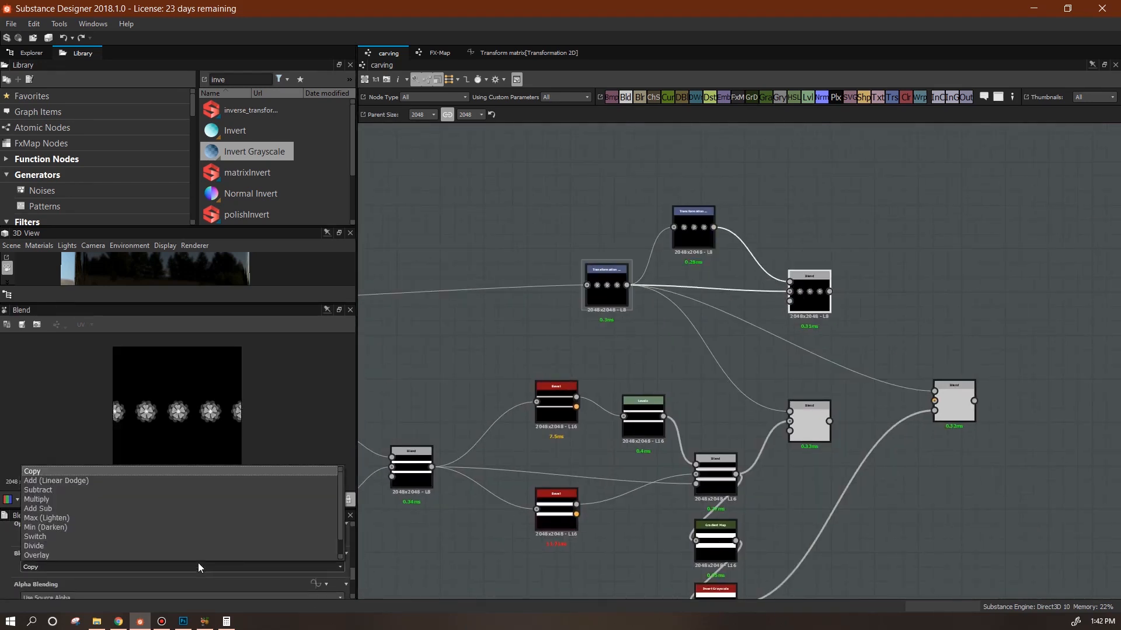
{"action": "left_click", "coordinate": [175, 499]}
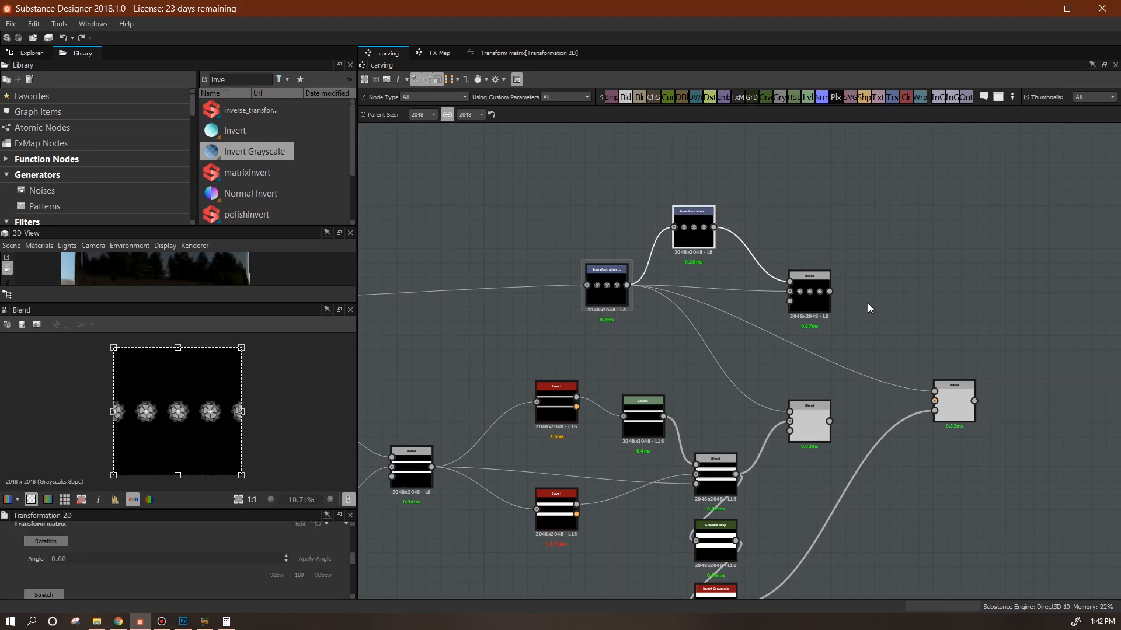
- Set the second Transformation 2D's X offset to 0.12 to shift its flowers between the original ones
{"action": "left_click", "coordinate": [686, 235]}
{"action": "left_click_drag", "start_coordinate": [352, 553], "coordinate": [355, 570]}
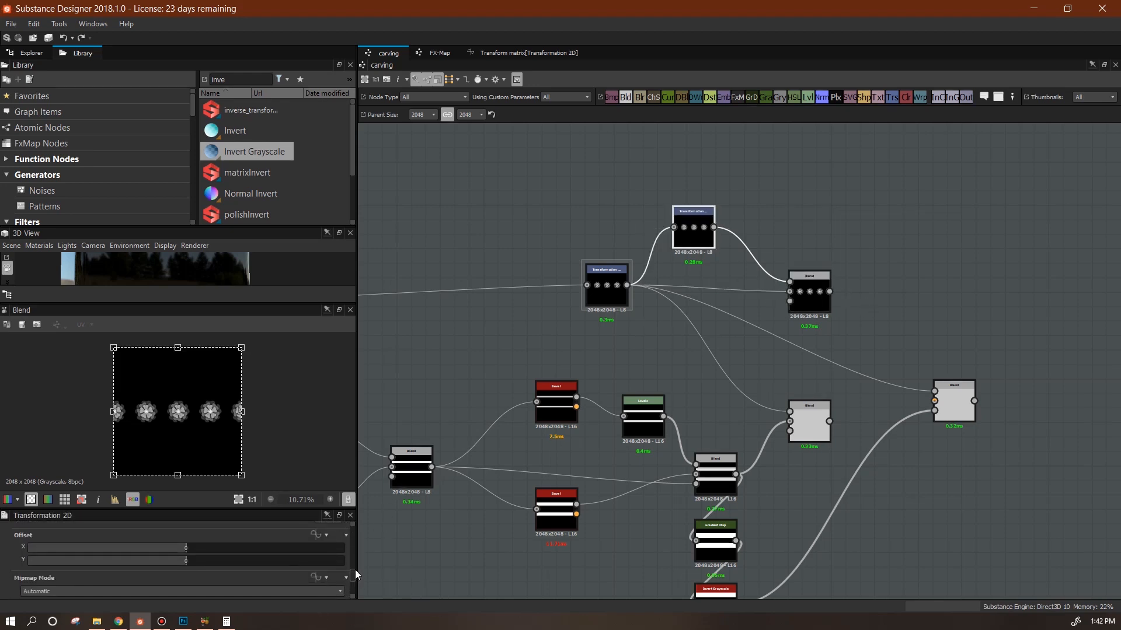
{"action": "left_click_drag", "start_coordinate": [187, 548], "coordinate": [224, 549]}
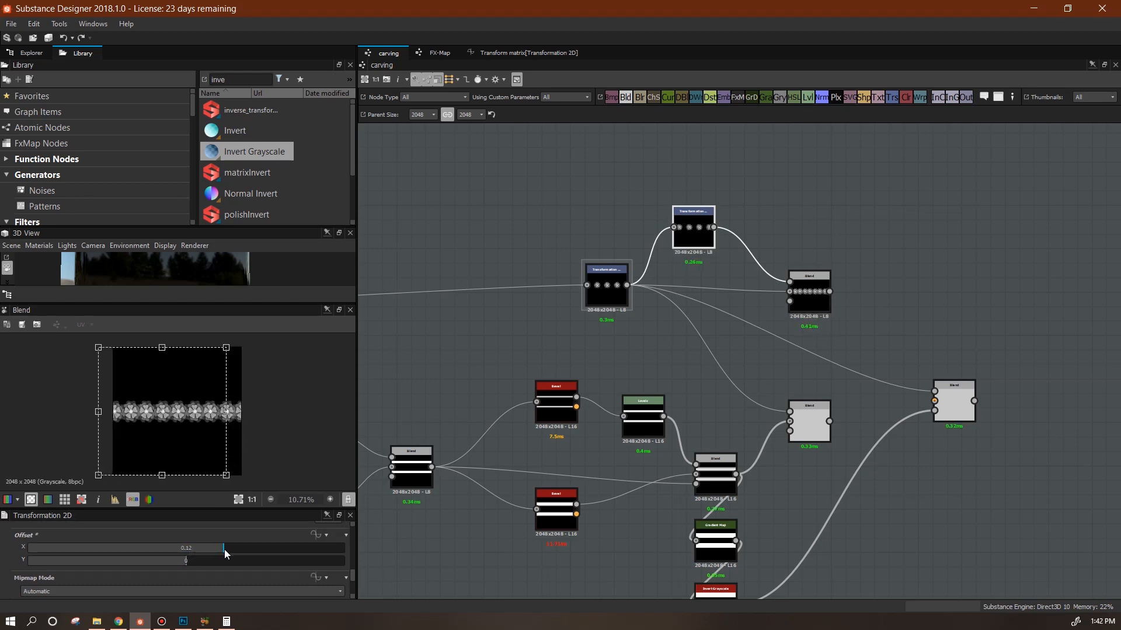
- Examine the image input 1 parameter's settings and default values alongside the combined flower row
{"action": "left_click", "coordinate": [446, 558]}
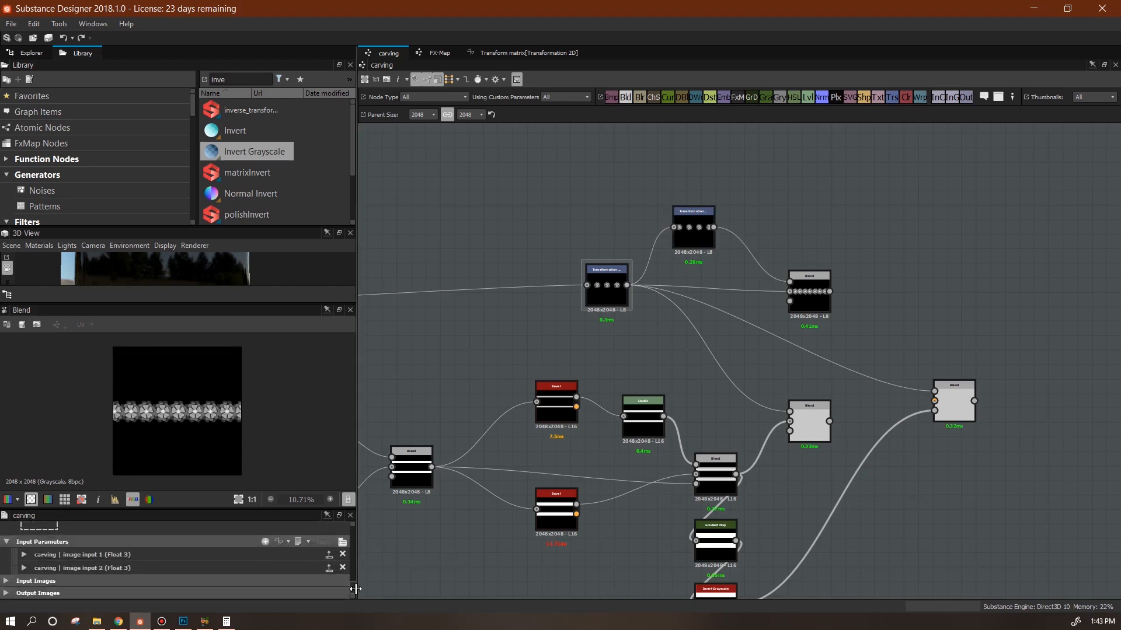
{"action": "left_click", "coordinate": [23, 555]}
{"action": "mouse_move", "coordinate": [352, 568]}
{"action": "left_mouse_down"}
{"action": "mouse_move", "coordinate": [52, 577]}
{"action": "mouse_move", "coordinate": [360, 573]}
{"action": "left_mouse_up"}
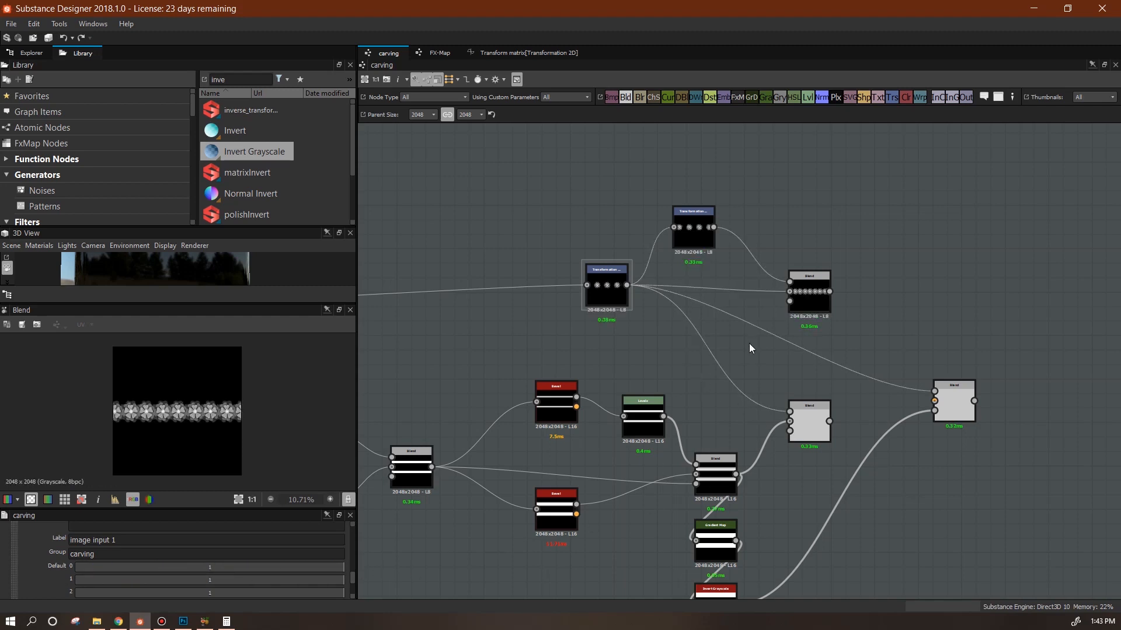
- Enlarge the properties area and readjust the second Transformation 2D's X offset, ending at 0.12
{"action": "left_click", "coordinate": [692, 231]}
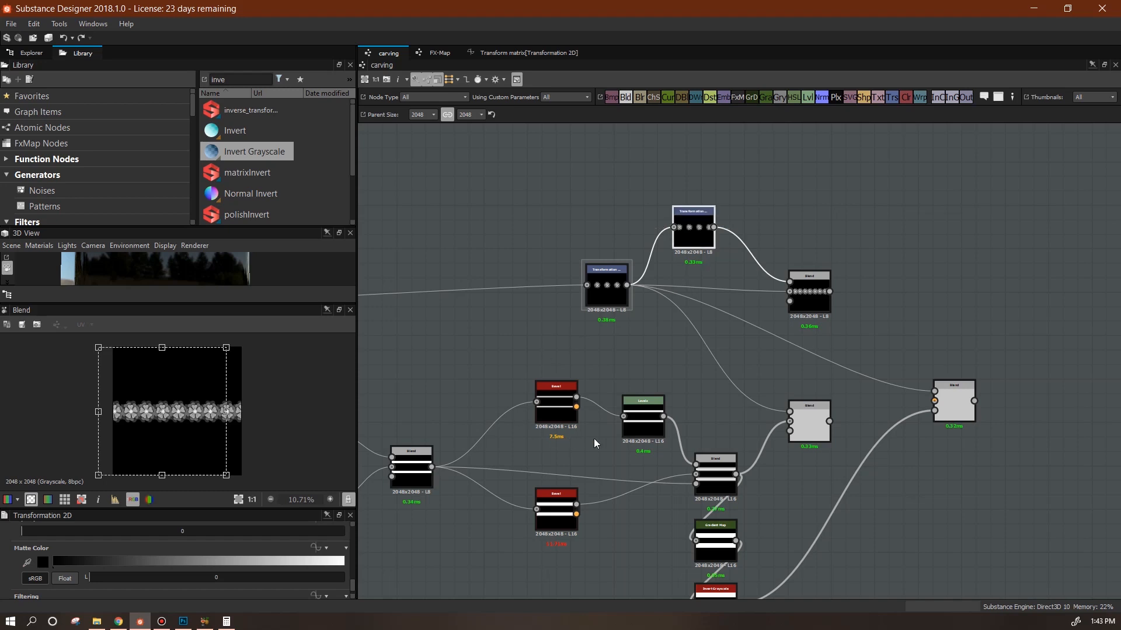
{"action": "left_click_drag", "start_coordinate": [684, 237], "coordinate": [699, 230]}
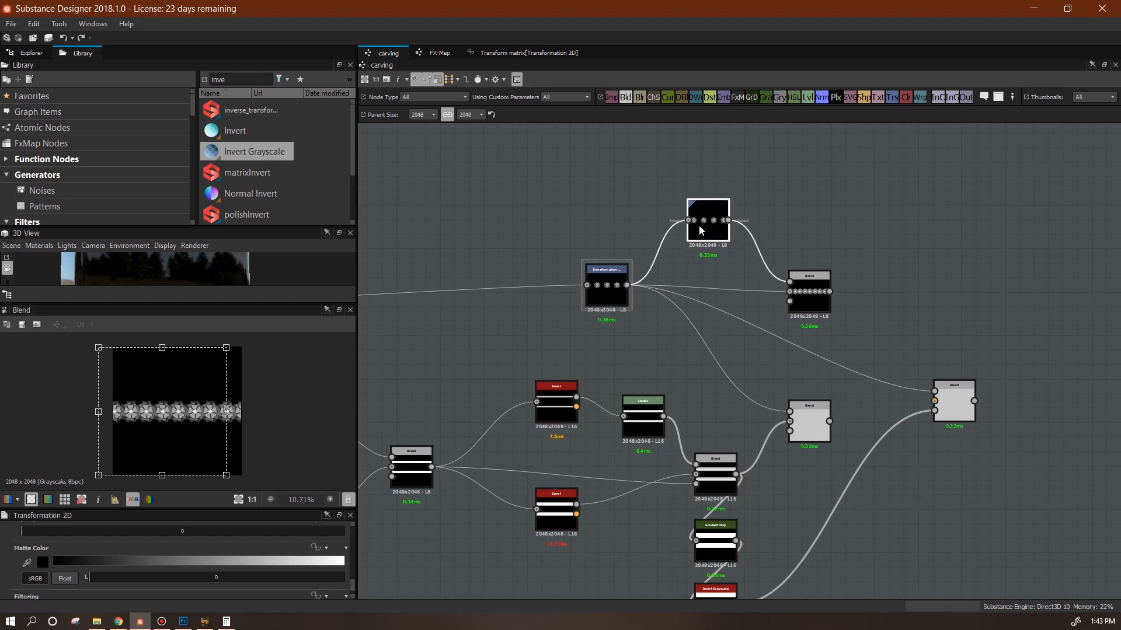
{"action": "left_click_drag", "start_coordinate": [285, 509], "coordinate": [275, 411]}
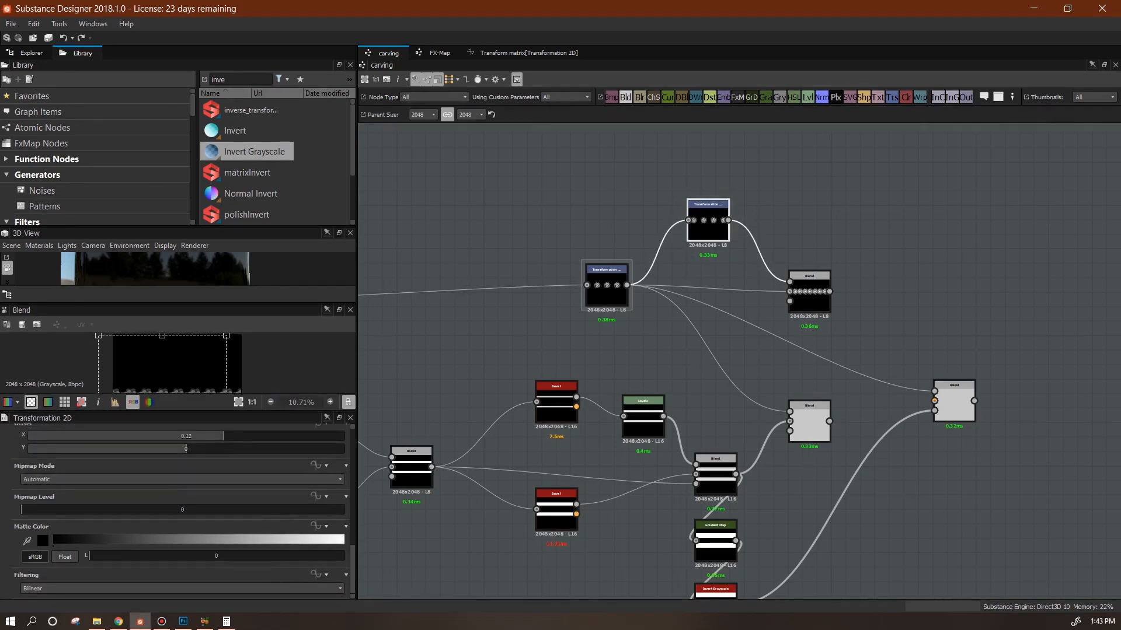
{"action": "left_click_drag", "start_coordinate": [708, 233], "coordinate": [708, 240]}
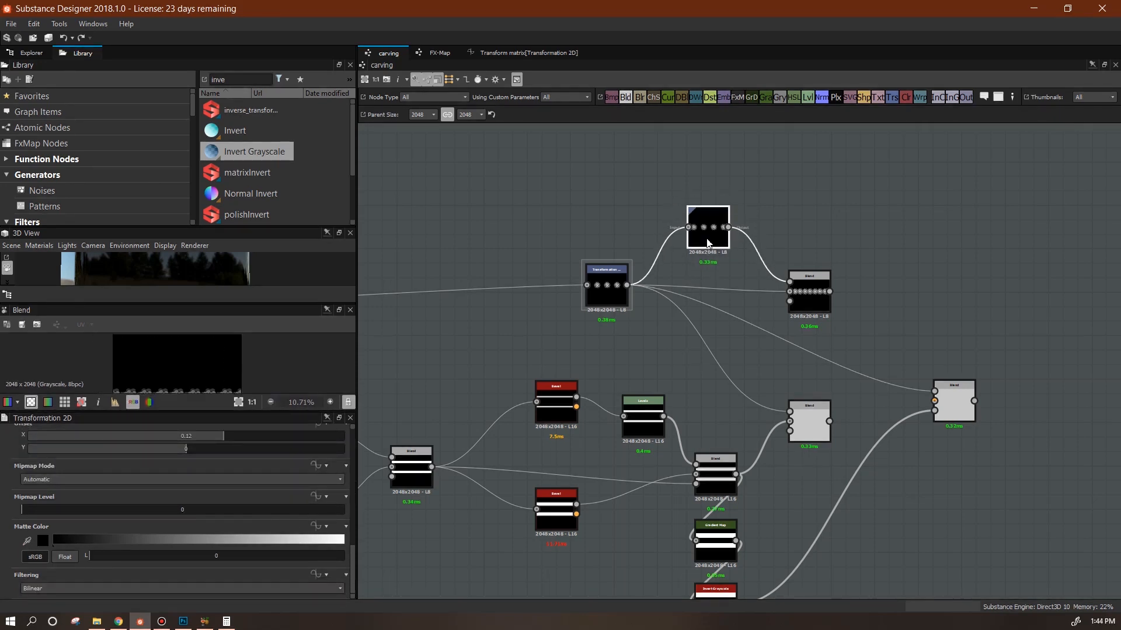
{"action": "left_click_drag", "start_coordinate": [354, 583], "coordinate": [359, 547]}
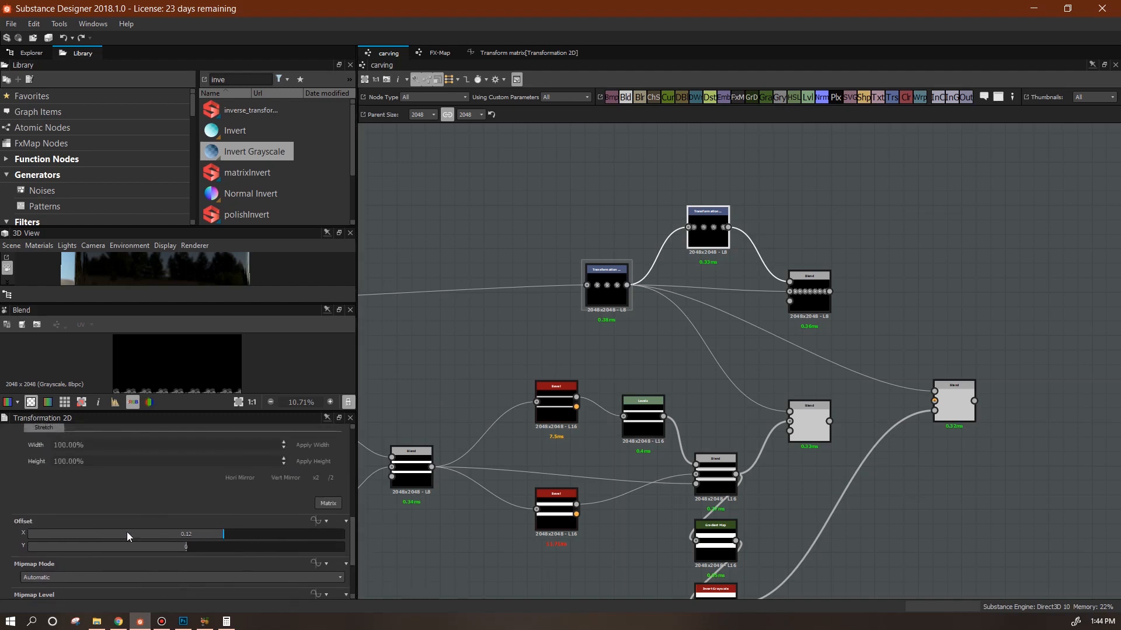
{"action": "mouse_move", "coordinate": [220, 533]}
{"action": "left_mouse_down"}
{"action": "mouse_move", "coordinate": [271, 533]}
{"action": "mouse_move", "coordinate": [207, 534]}
{"action": "left_mouse_up"}
{"action": "left_click_drag", "start_coordinate": [187, 534], "coordinate": [226, 558]}
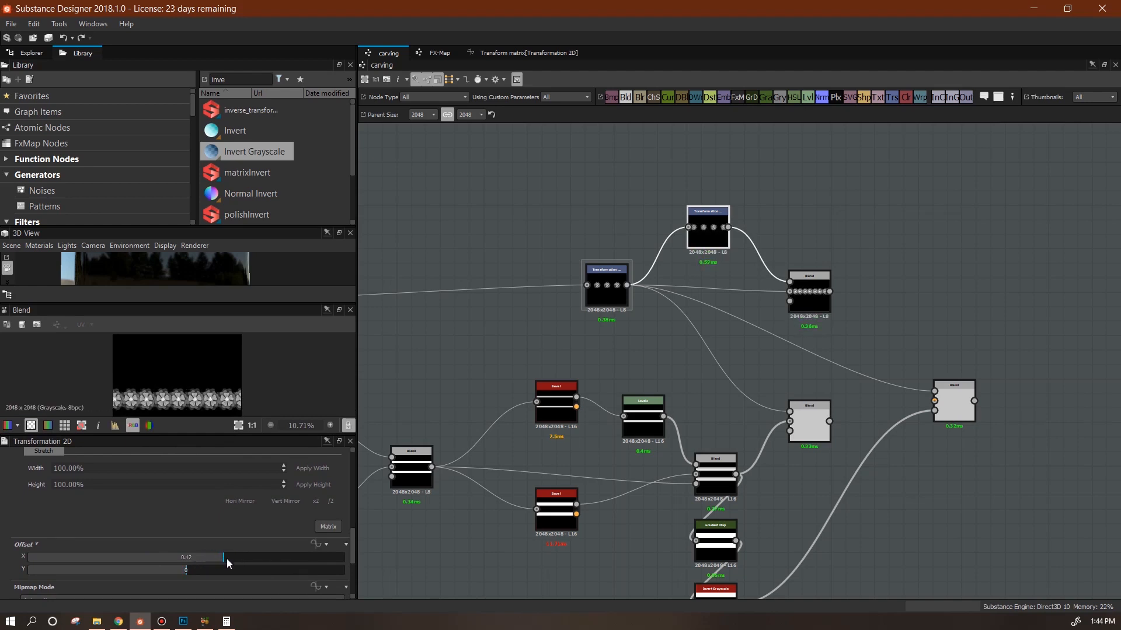
- Create an empty Offset function on the second Transformation 2D and add a Get Float3 node reading image1
{"action": "left_click", "coordinate": [332, 545]}
{"action": "left_click", "coordinate": [382, 486]}
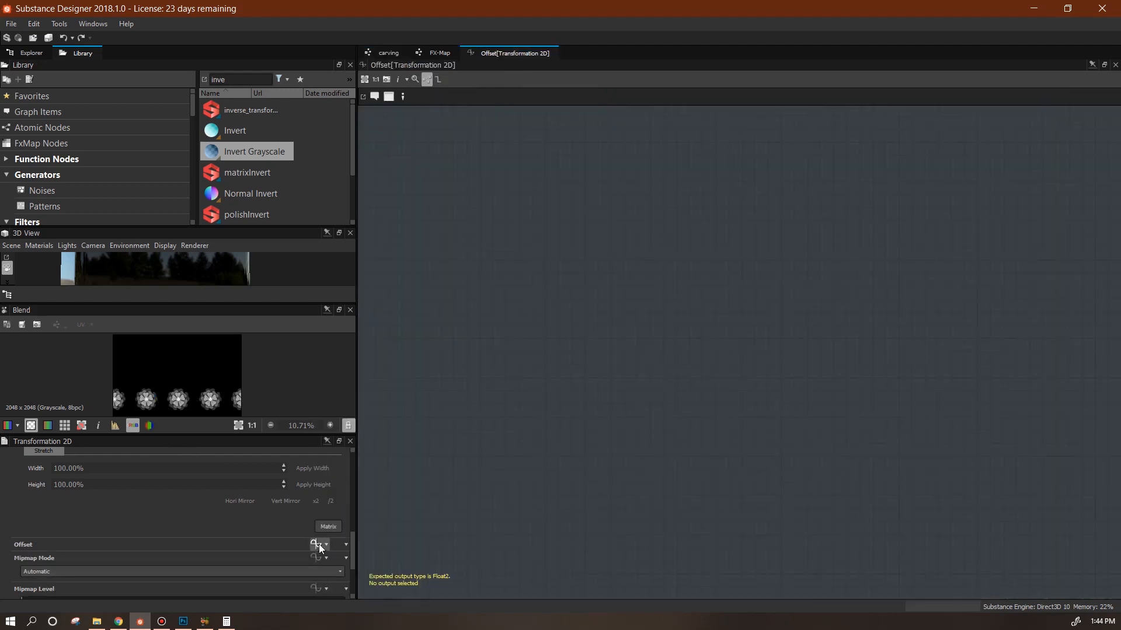
{"action": "right_click", "coordinate": [504, 281]}
{"action": "mouse_move", "coordinate": [526, 287]}
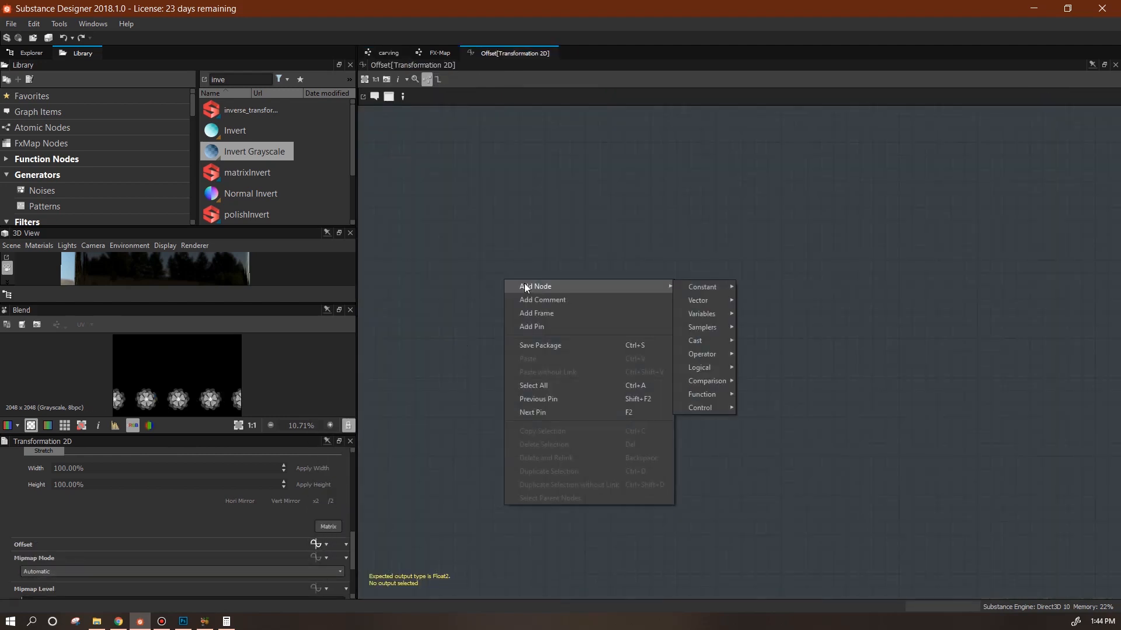
{"action": "mouse_move", "coordinate": [711, 313]}
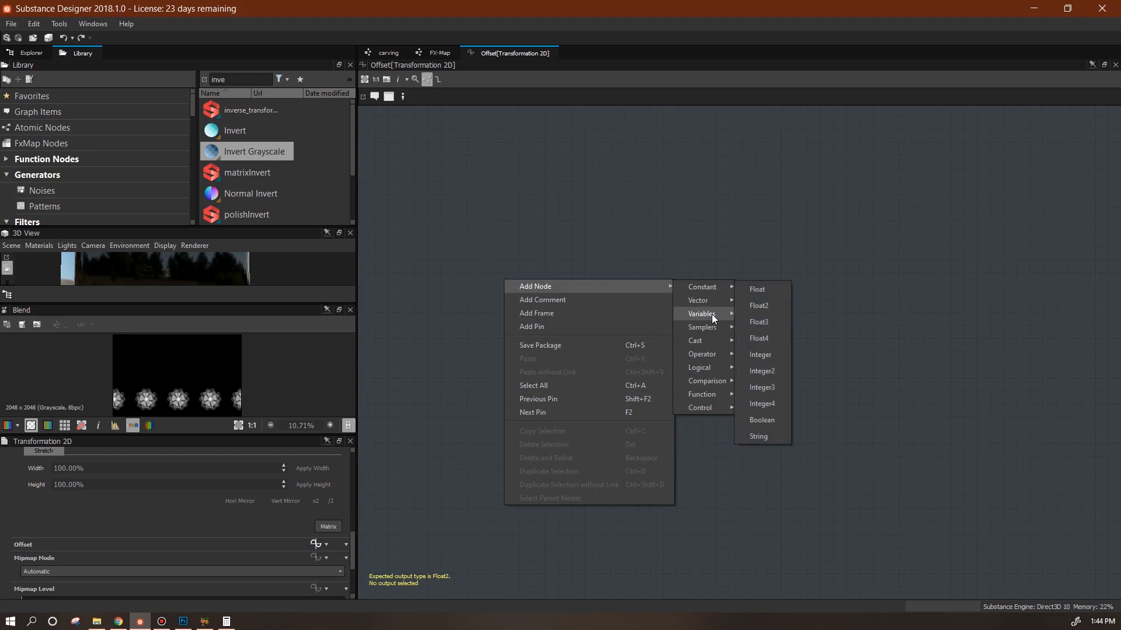
{"action": "left_click", "coordinate": [770, 364]}
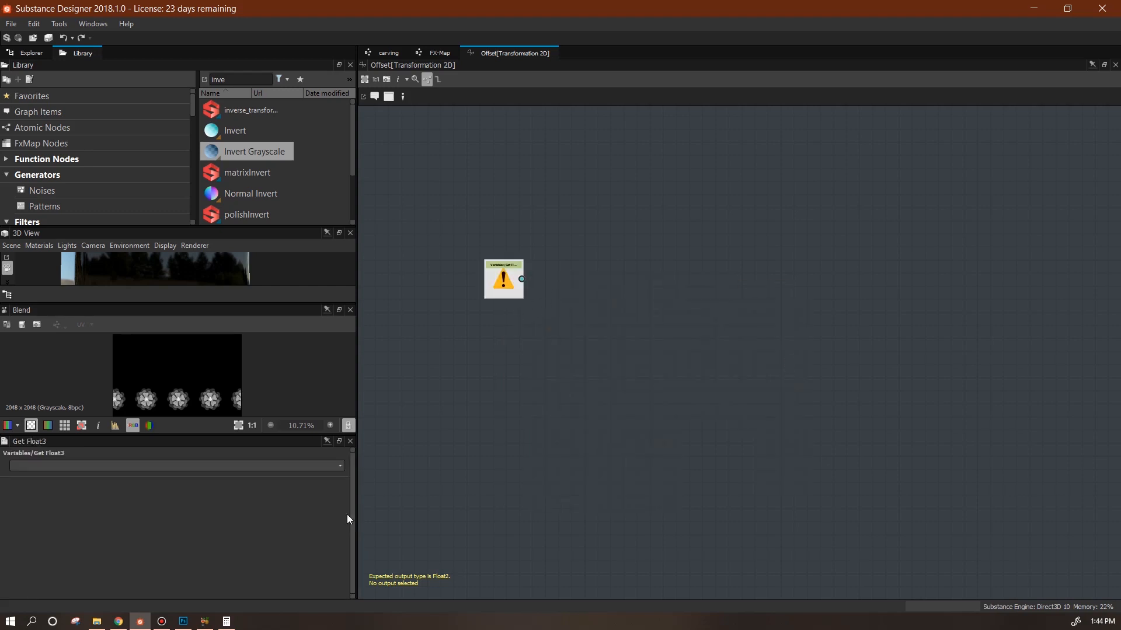
{"action": "left_click", "coordinate": [341, 466]}
{"action": "left_click", "coordinate": [254, 486]}
- Add a Swizzle Float1 node and feed it from the image1 variable to extract its X component
{"action": "right_click", "coordinate": [586, 292]}
{"action": "mouse_move", "coordinate": [724, 295]}
{"action": "mouse_move", "coordinate": [786, 307]}
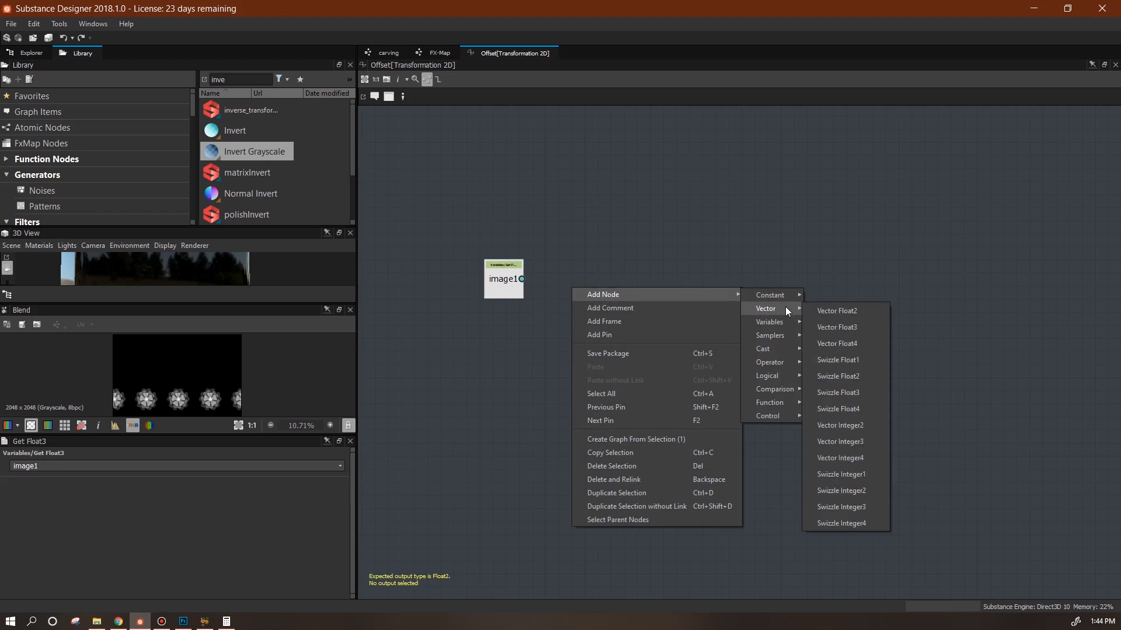
{"action": "left_click", "coordinate": [842, 358]}
{"action": "left_click_drag", "start_coordinate": [576, 288], "coordinate": [569, 280]}
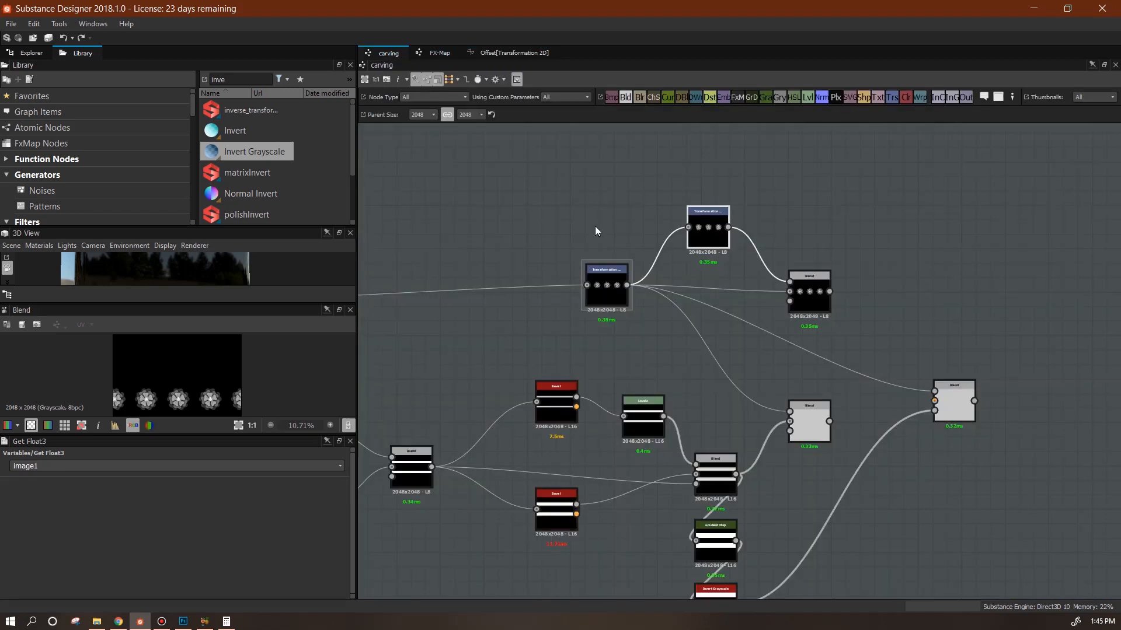
- In the carving graph, insert a new Transformation 2D between the flower transformation and the Blend's foreground, placed above the existing duplicate
{"action": "left_click", "coordinate": [401, 53]}
{"action": "left_click_drag", "start_coordinate": [892, 97], "coordinate": [628, 285]}
{"action": "left_click_drag", "start_coordinate": [797, 210], "coordinate": [789, 281]}
{"action": "left_click", "coordinate": [805, 301]}
{"action": "left_click", "coordinate": [417, 548]}
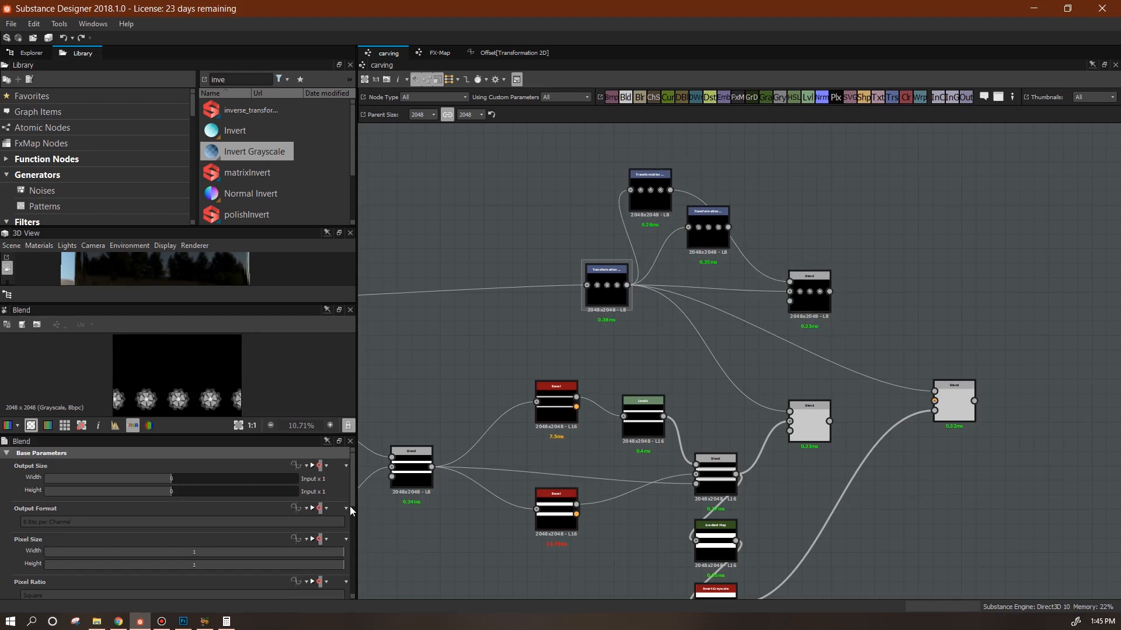
{"action": "scroll", "coordinate": [349, 524], "scroll_direction": "down", "scroll_amount": 5}
{"action": "scroll", "coordinate": [350, 549], "scroll_direction": "down", "scroll_amount": 6}
{"action": "scroll", "coordinate": [353, 558], "scroll_direction": "down", "scroll_amount": 4}
{"action": "left_click_drag", "start_coordinate": [652, 192], "coordinate": [695, 186]}
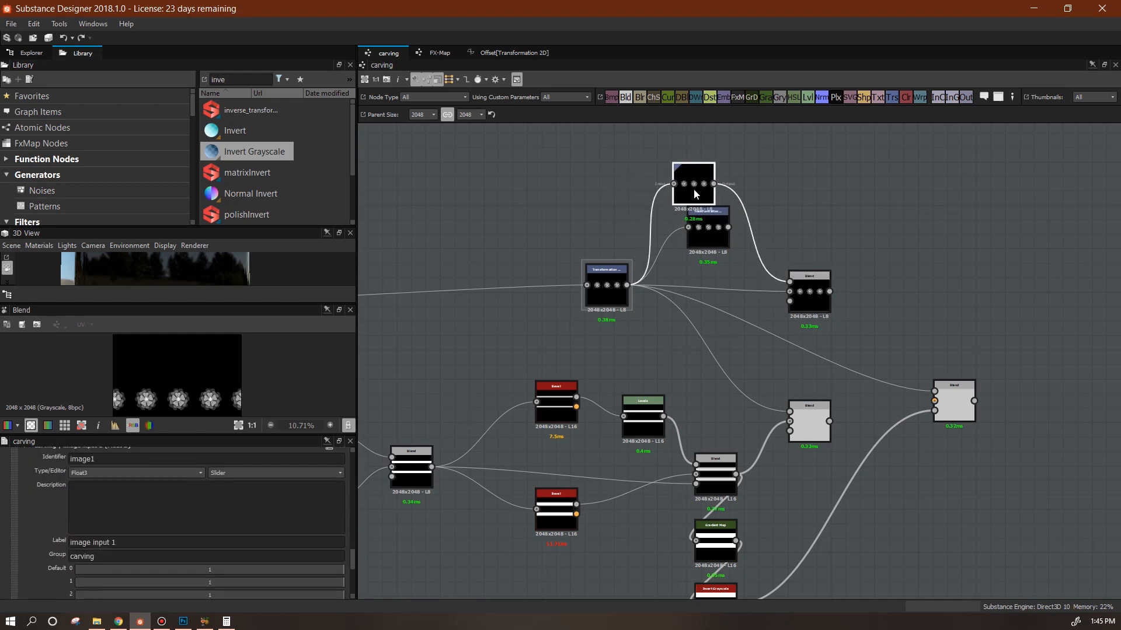
- Set the new Transformation 2D's X offset to 0.125
{"action": "scroll", "coordinate": [351, 564], "scroll_direction": "up", "scroll_amount": 3}
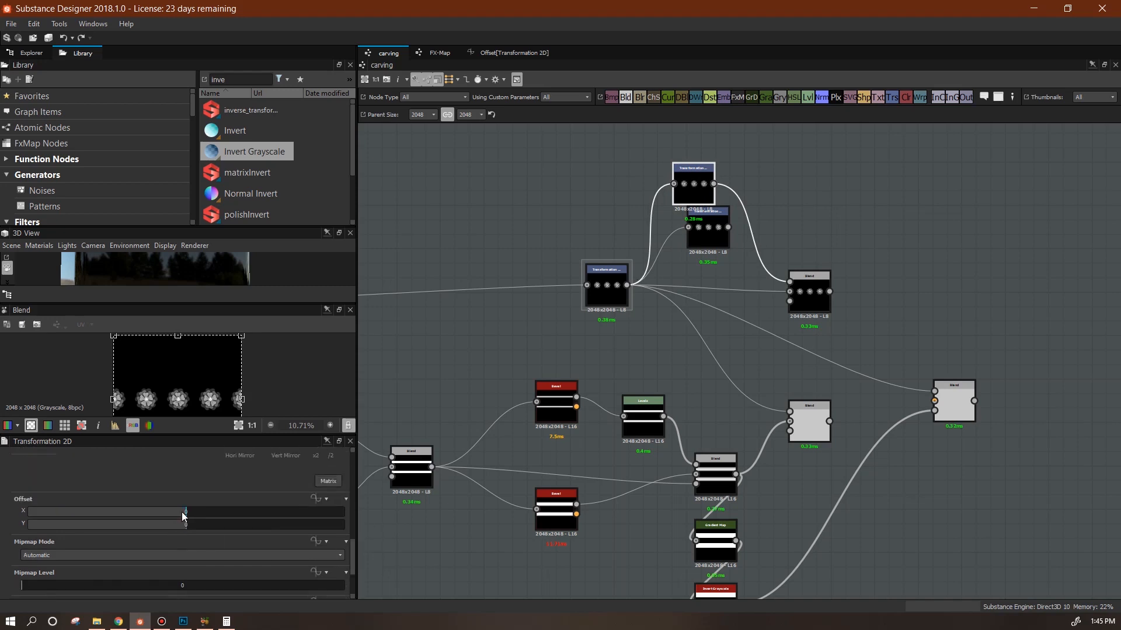
{"action": "left_click", "coordinate": [187, 512]}
{"action": "type", "text": ".125"}
{"action": "key", "text": "Return"}
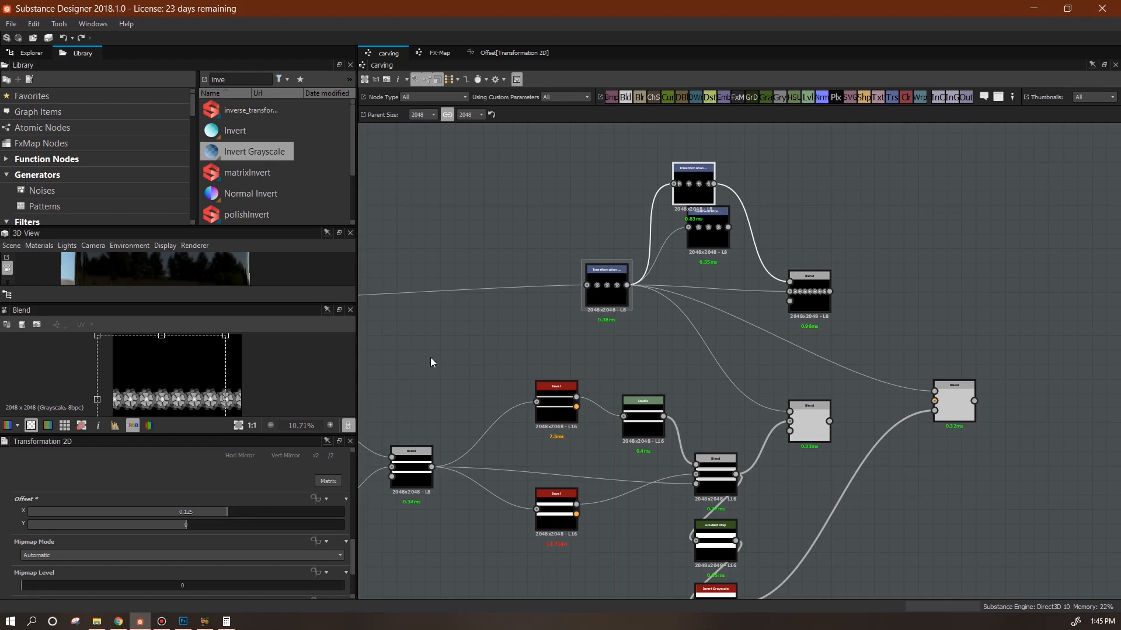
- Set the first default component of the image input 1 parameter to 0
{"action": "left_click", "coordinate": [455, 359]}
{"action": "scroll", "coordinate": [350, 573], "scroll_direction": "down", "scroll_amount": 10}
{"action": "scroll", "coordinate": [351, 573], "scroll_direction": "down", "scroll_amount": 10}
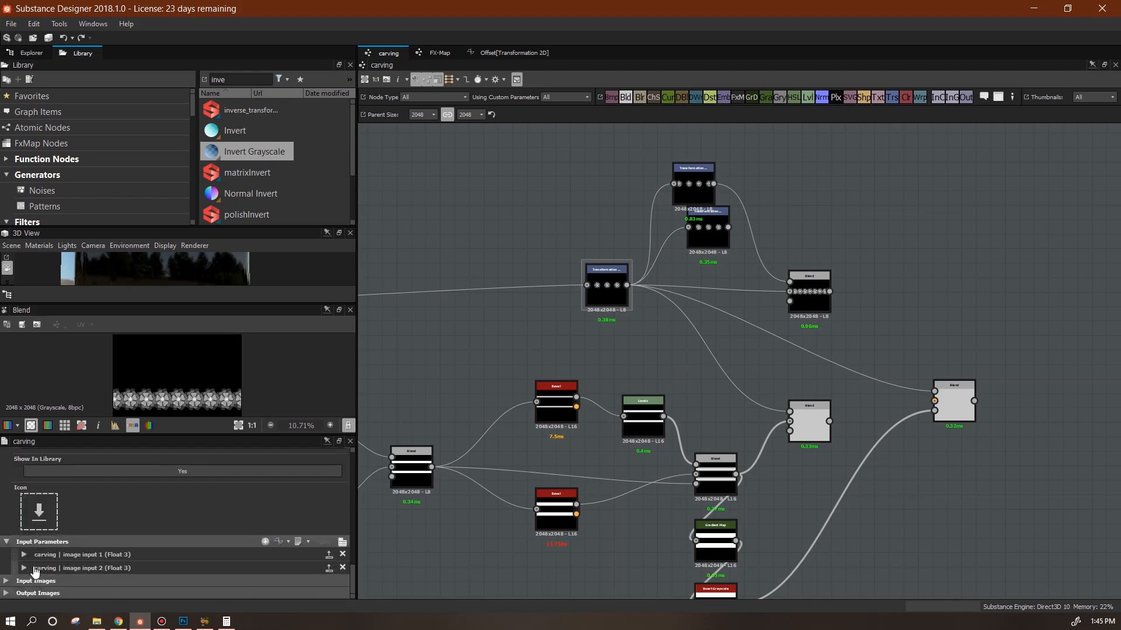
{"action": "left_click_drag", "start_coordinate": [355, 577], "coordinate": [355, 569]}
{"action": "left_click_drag", "start_coordinate": [343, 516], "coordinate": [39, 541]}
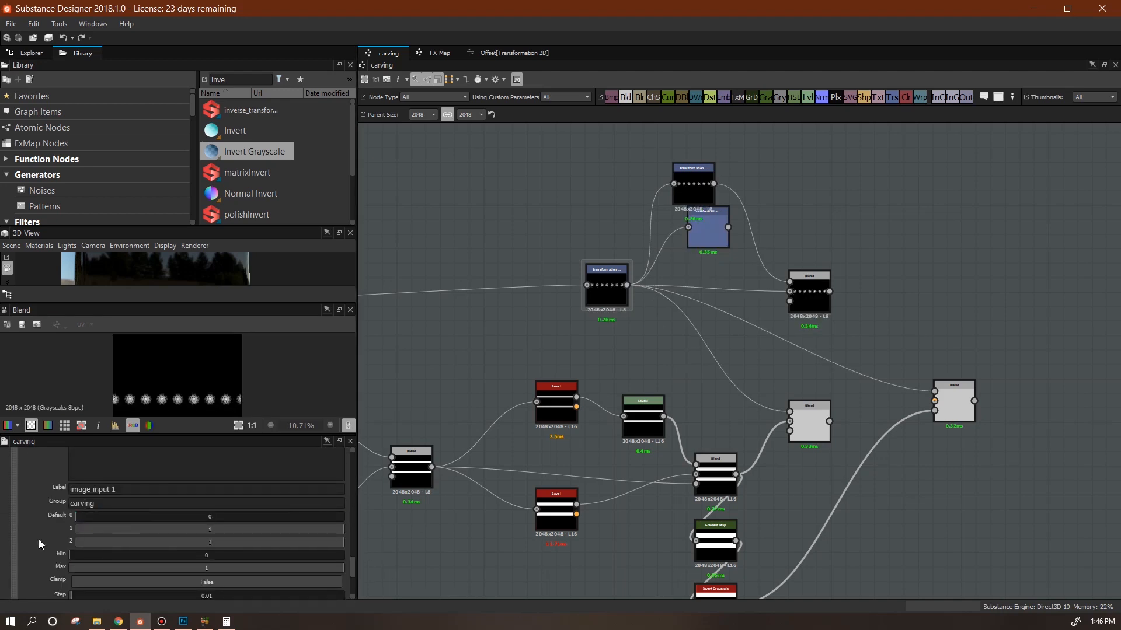
- Set the new Transformation 2D's X offset to 0.06 to shift its smaller flowers between the original ones
{"action": "left_click", "coordinate": [690, 190]}
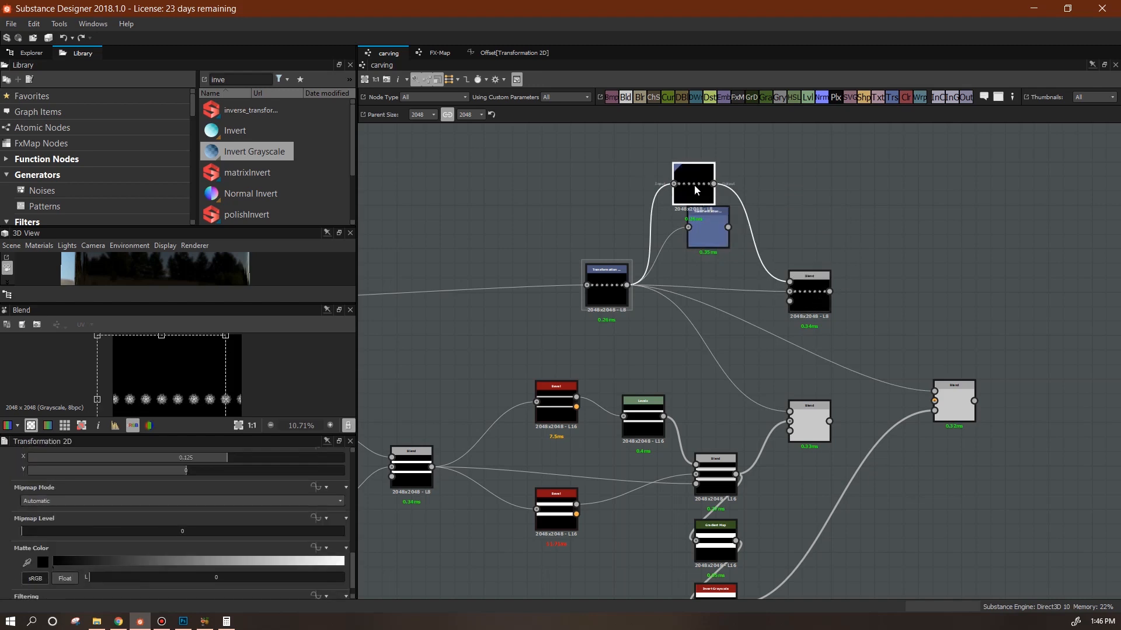
{"action": "left_click_drag", "start_coordinate": [355, 577], "coordinate": [358, 565]}
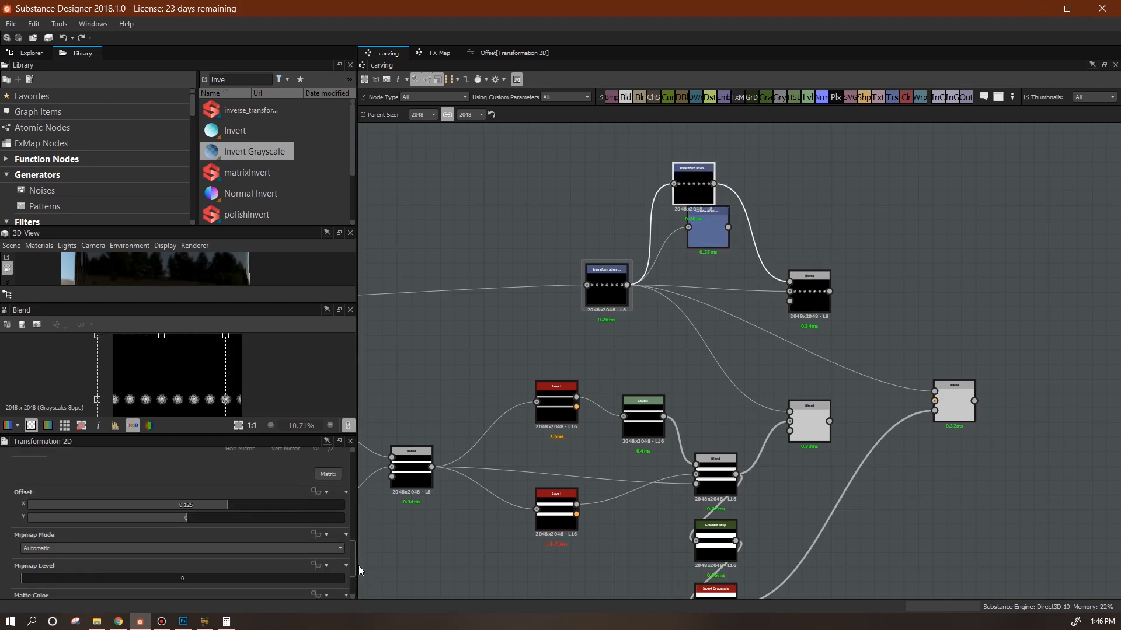
{"action": "left_click_drag", "start_coordinate": [222, 503], "coordinate": [205, 506]}
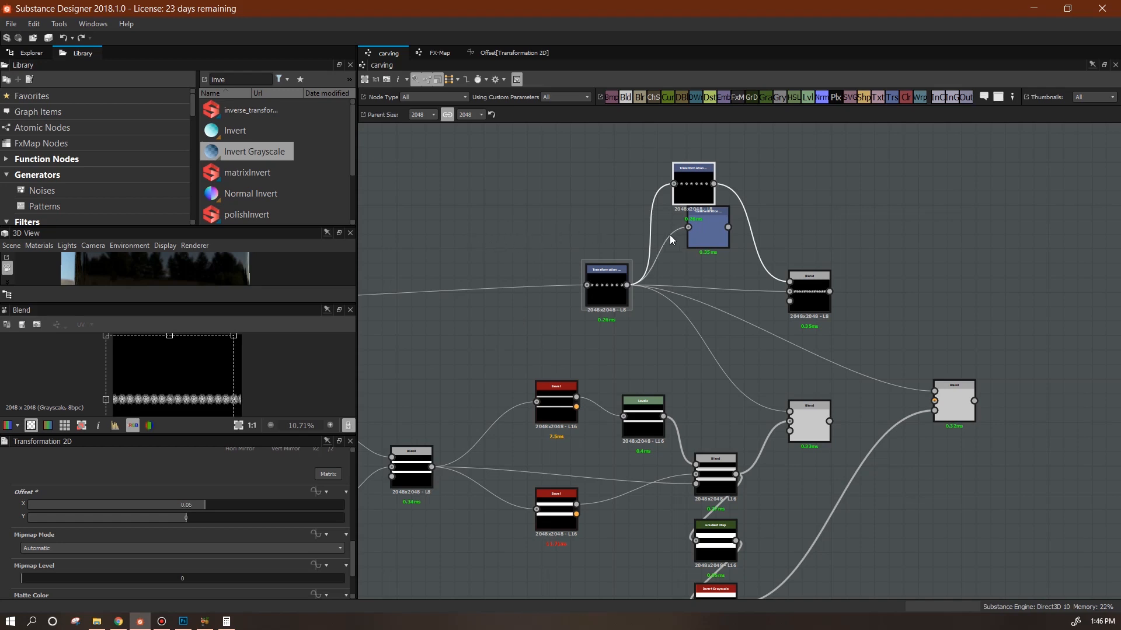
- Return to the Transformation 2D's Offset function and add a Multiplication node beside the X swizzle
{"action": "left_click", "coordinate": [507, 53]}
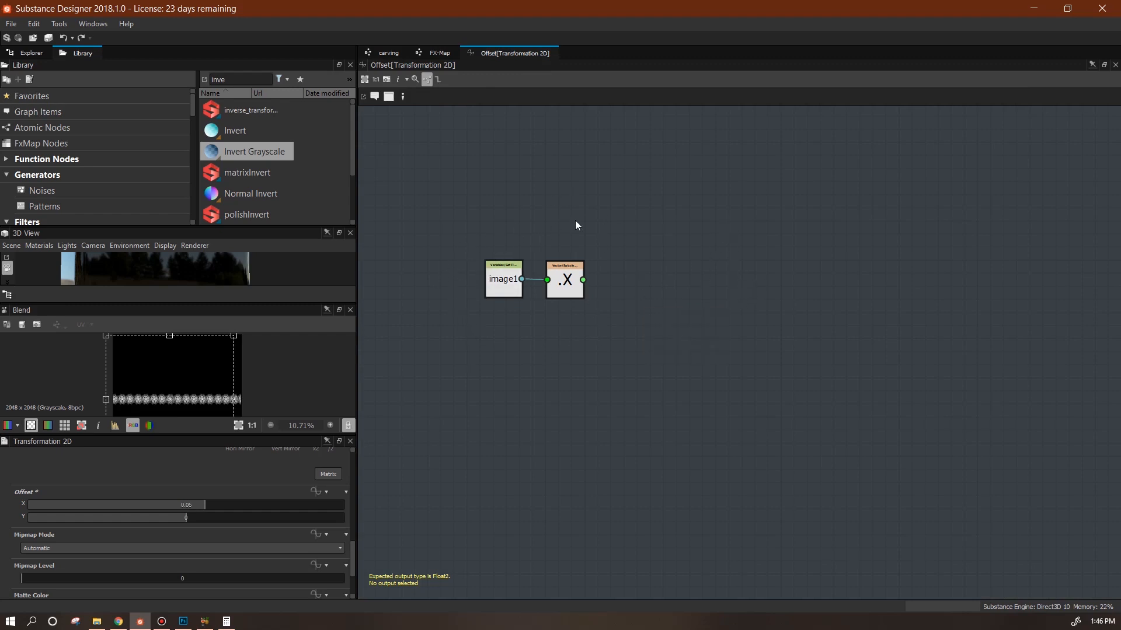
{"action": "right_click", "coordinate": [657, 262]}
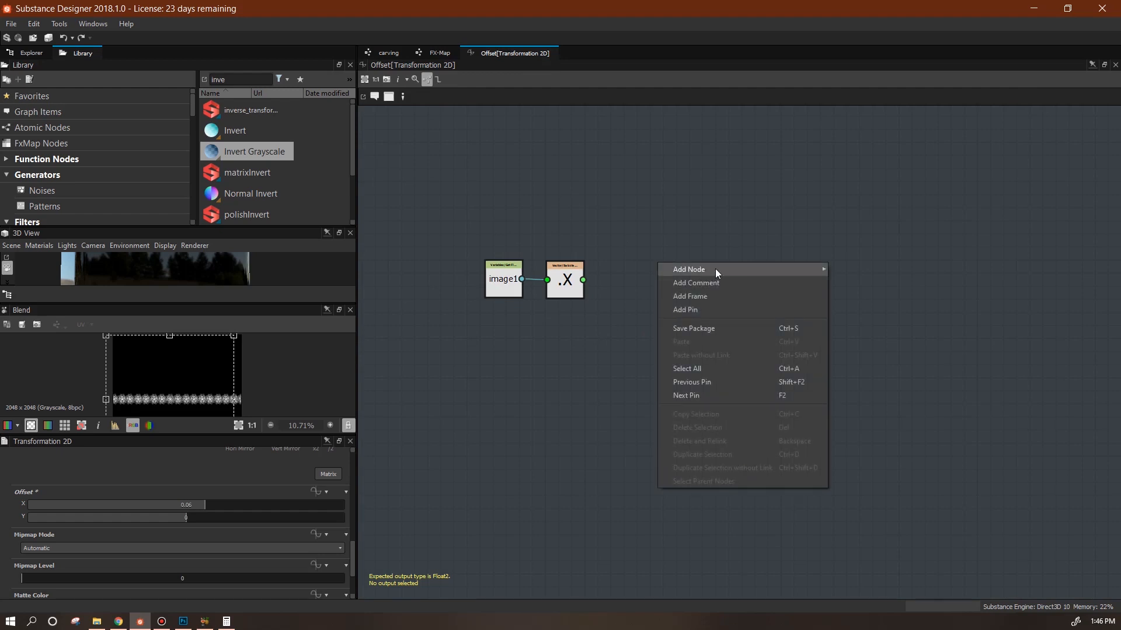
{"action": "mouse_move", "coordinate": [786, 269]}
{"action": "mouse_move", "coordinate": [849, 271]}
{"action": "mouse_move", "coordinate": [867, 336]}
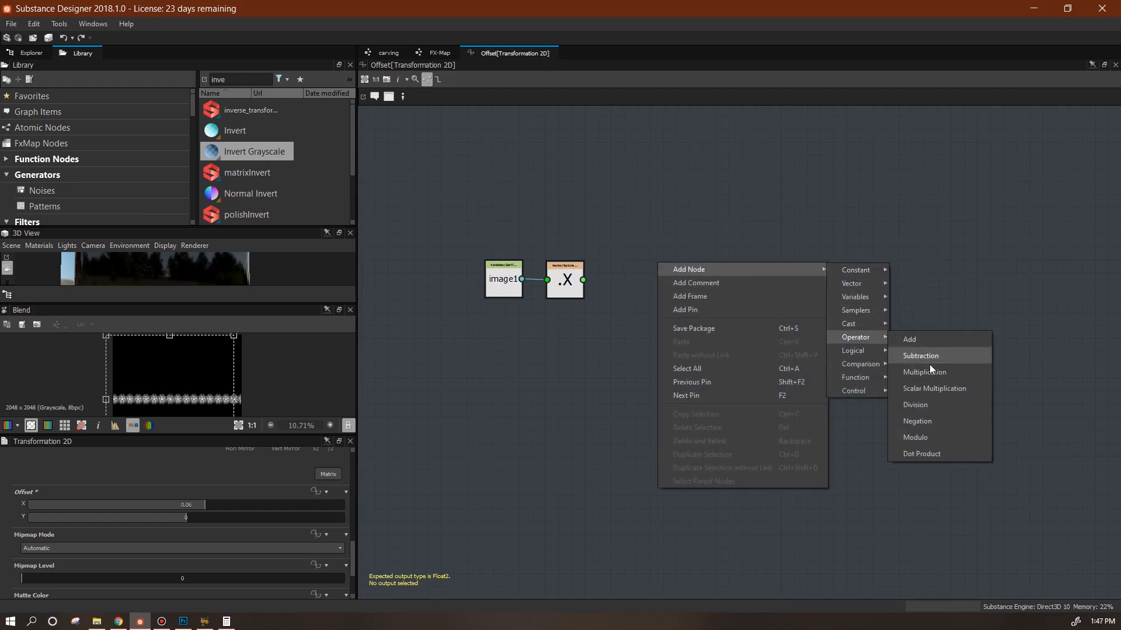
{"action": "left_click", "coordinate": [928, 363]}
- Add a Constant Float node below the Multiplication node and set its value to 0.065
{"action": "right_click", "coordinate": [654, 341]}
{"action": "mouse_move", "coordinate": [797, 348]}
{"action": "mouse_move", "coordinate": [849, 352]}
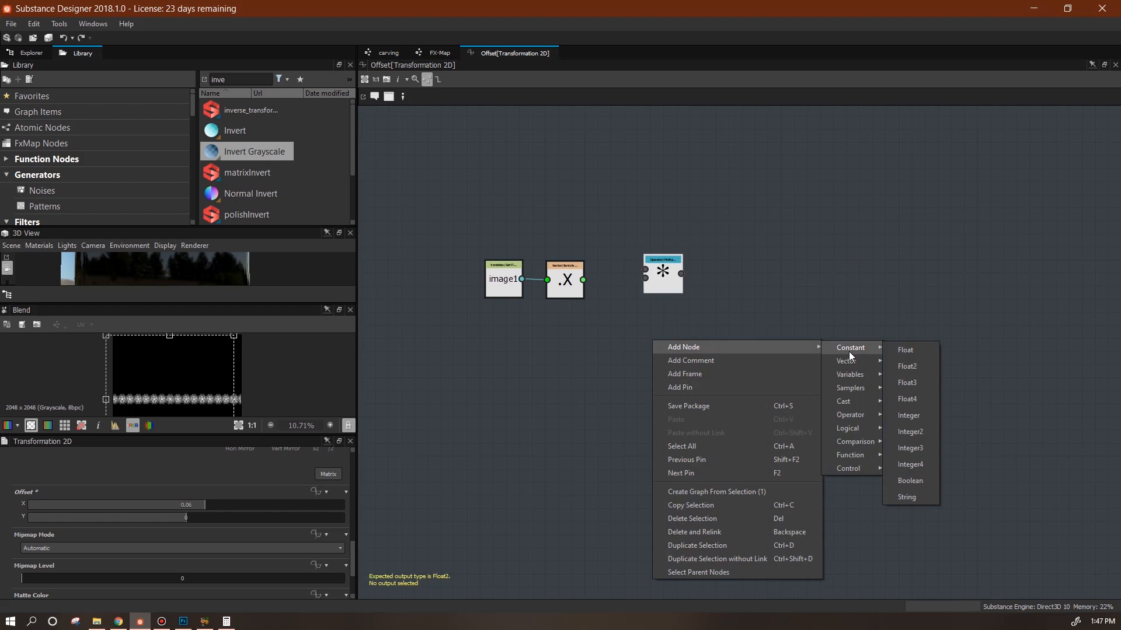
{"action": "left_click", "coordinate": [899, 350]}
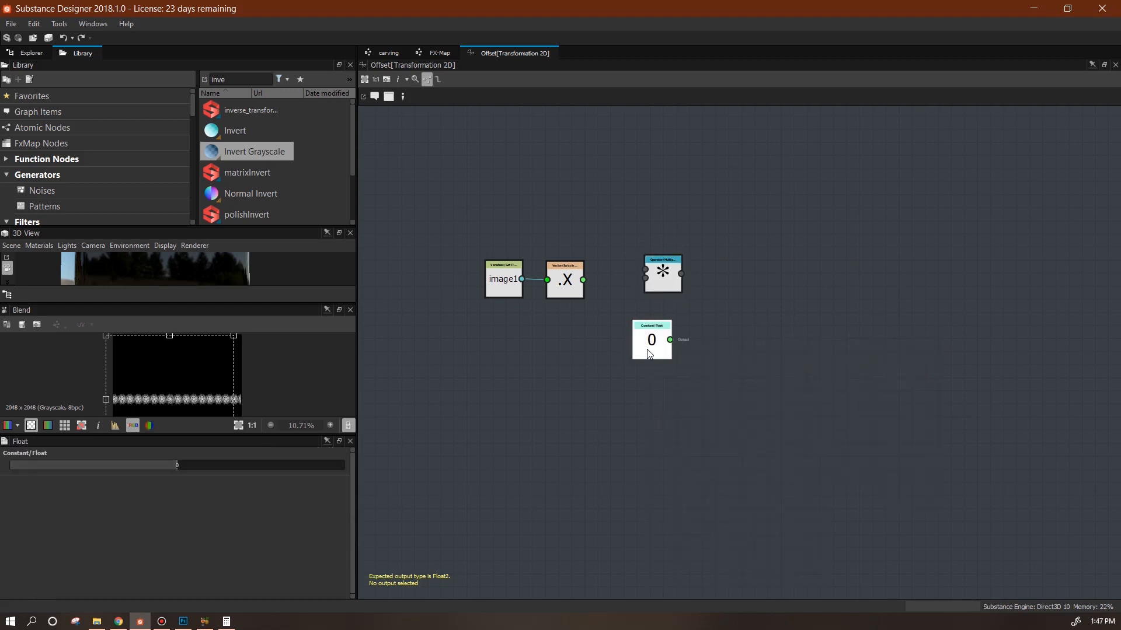
{"action": "double_click", "coordinate": [184, 464]}
{"action": "type", "text": ".065"}
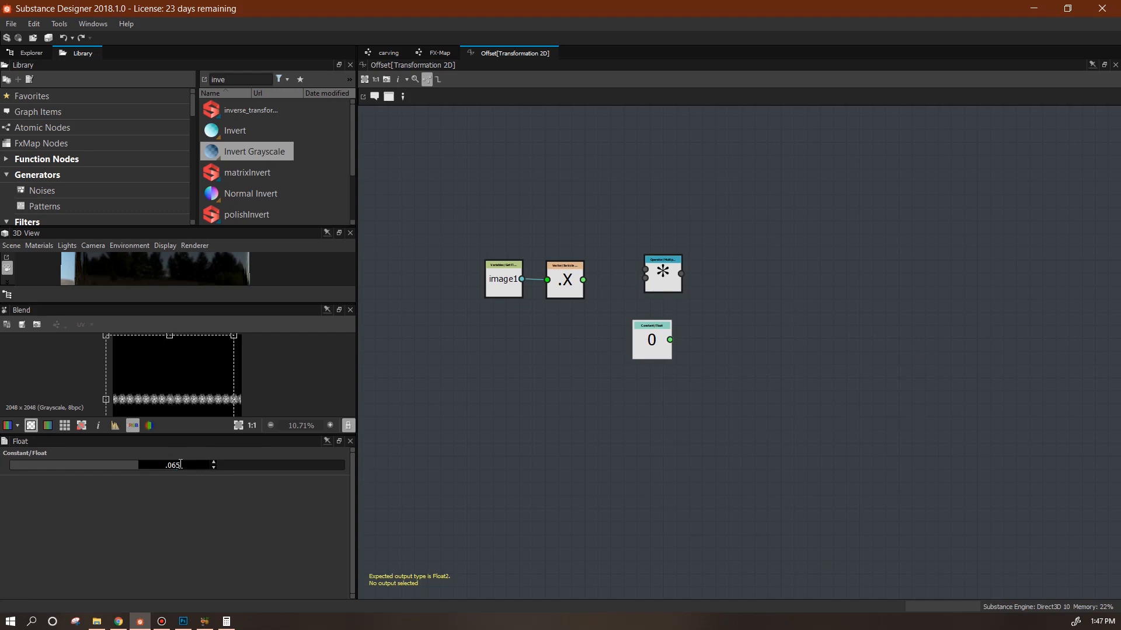
{"action": "key", "text": "Return"}
- Connect the swizzled X value and the 0.065 constant to the Multiplication node and tidy the node layout
{"action": "left_click_drag", "start_coordinate": [652, 344], "coordinate": [617, 350]}
{"action": "left_click_drag", "start_coordinate": [583, 280], "coordinate": [638, 349]}
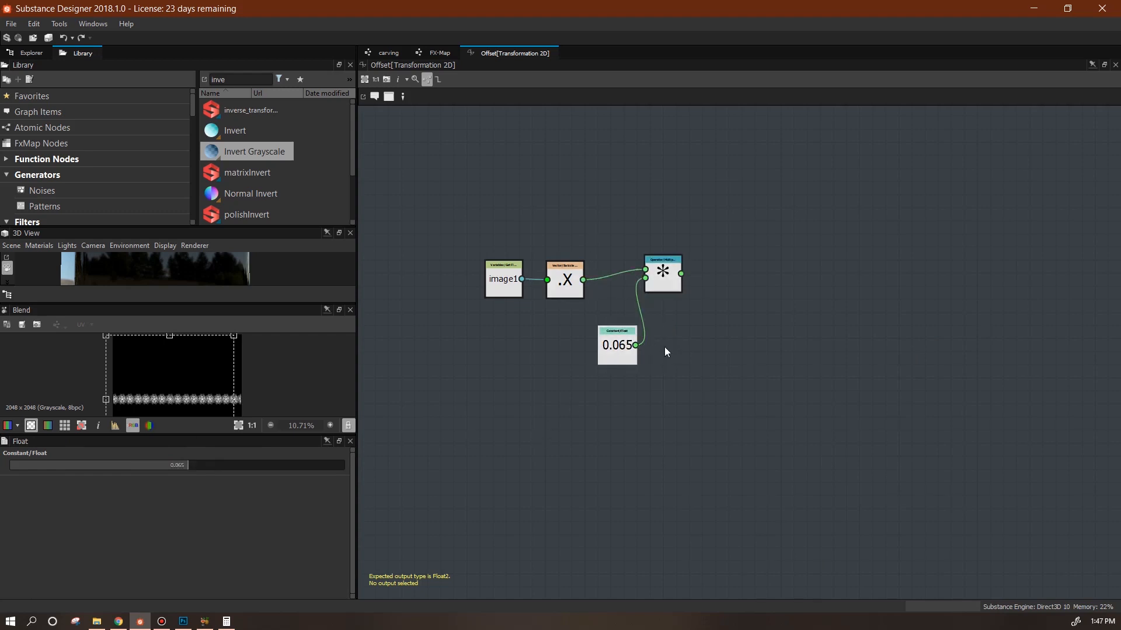
{"action": "mouse_move", "coordinate": [677, 283]}
{"action": "left_mouse_down"}
{"action": "mouse_move", "coordinate": [697, 301]}
{"action": "mouse_move", "coordinate": [691, 288]}
{"action": "left_mouse_up"}
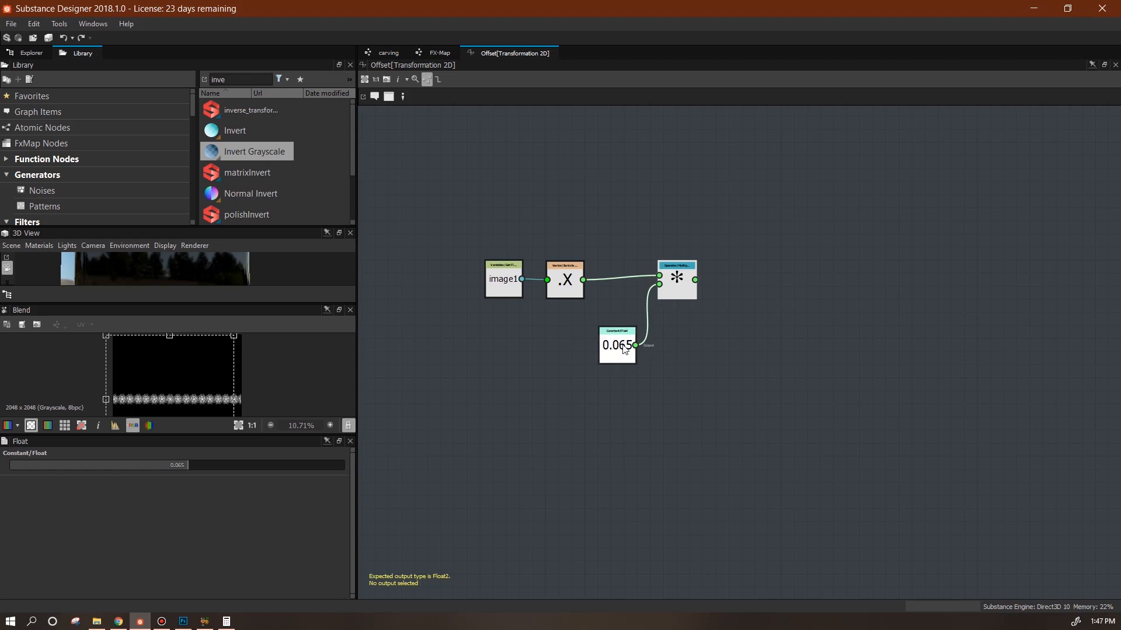
- Add another Constant Float node above the multiplication and set its value to 0.06
{"action": "right_click", "coordinate": [727, 168]}
{"action": "mouse_move", "coordinate": [753, 174]}
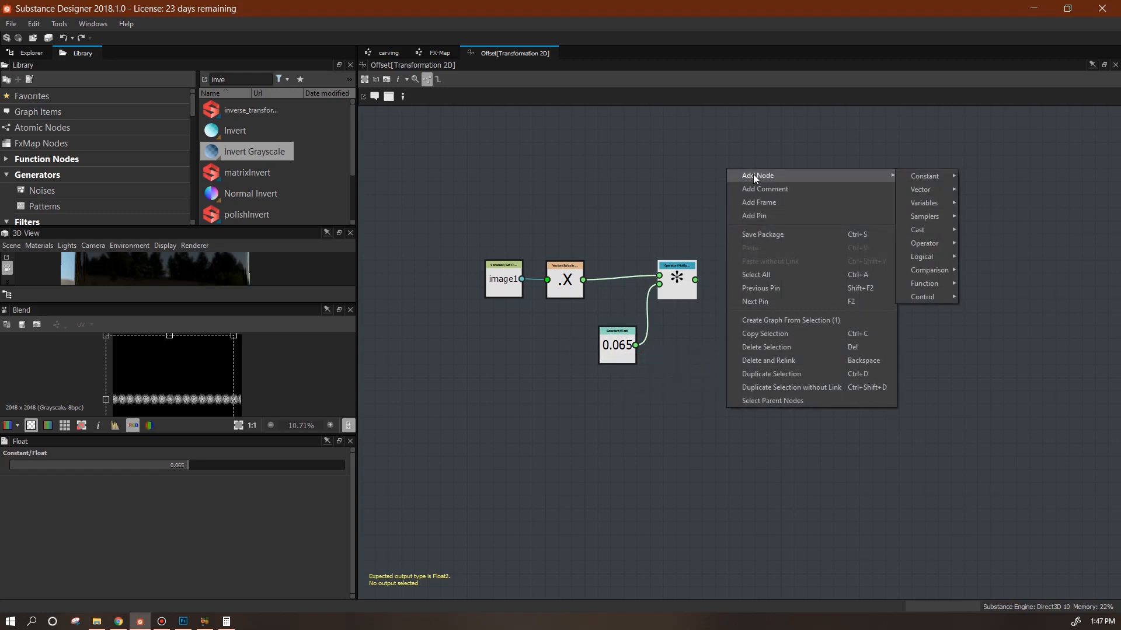
{"action": "mouse_move", "coordinate": [946, 176]}
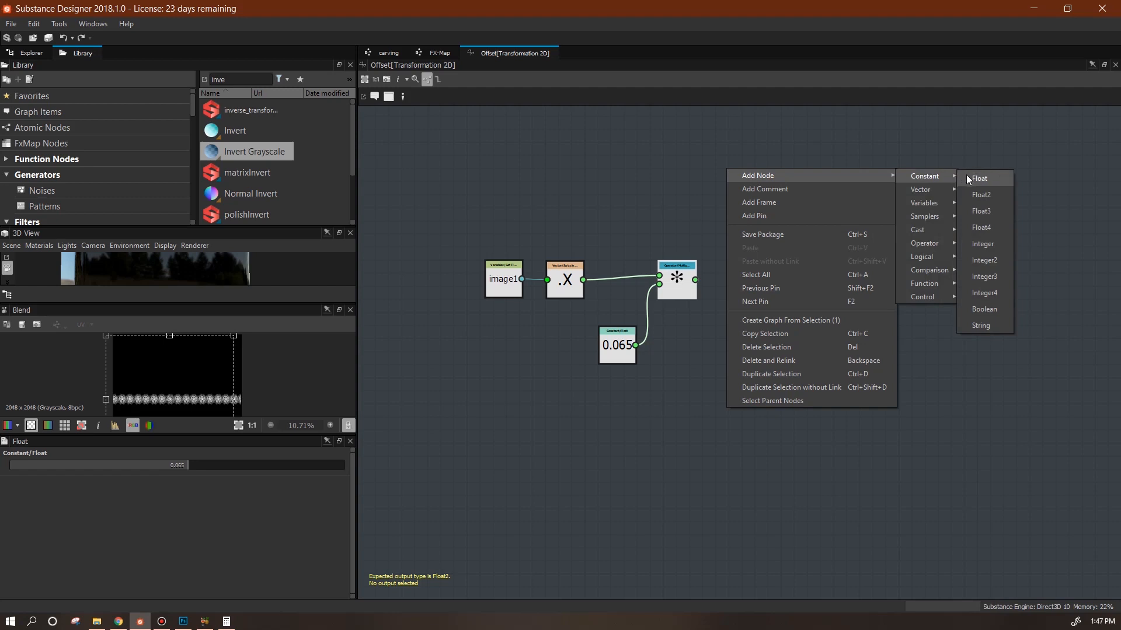
{"action": "left_click", "coordinate": [972, 177]}
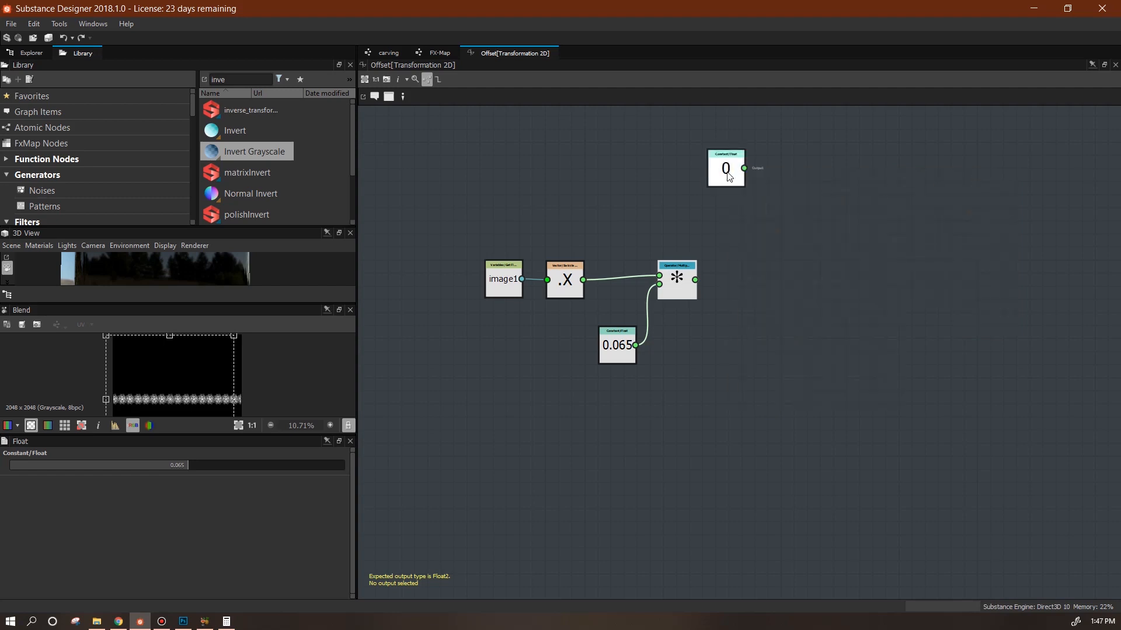
{"action": "double_click", "coordinate": [185, 464]}
{"action": "type", "text": ".06"}
{"action": "key", "text": "Return"}
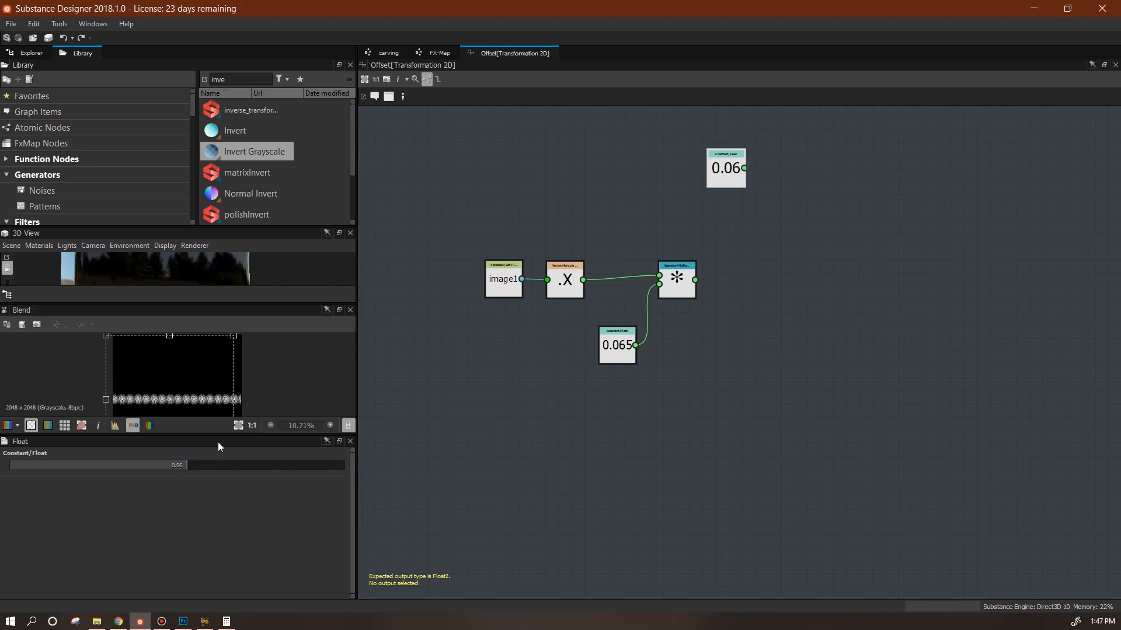
- Add an Add node that sums the 0.06 constant and the multiplication result, aligned with the chain
{"action": "right_click", "coordinate": [742, 241]}
{"action": "mouse_move", "coordinate": [849, 244]}
{"action": "mouse_move", "coordinate": [942, 310]}
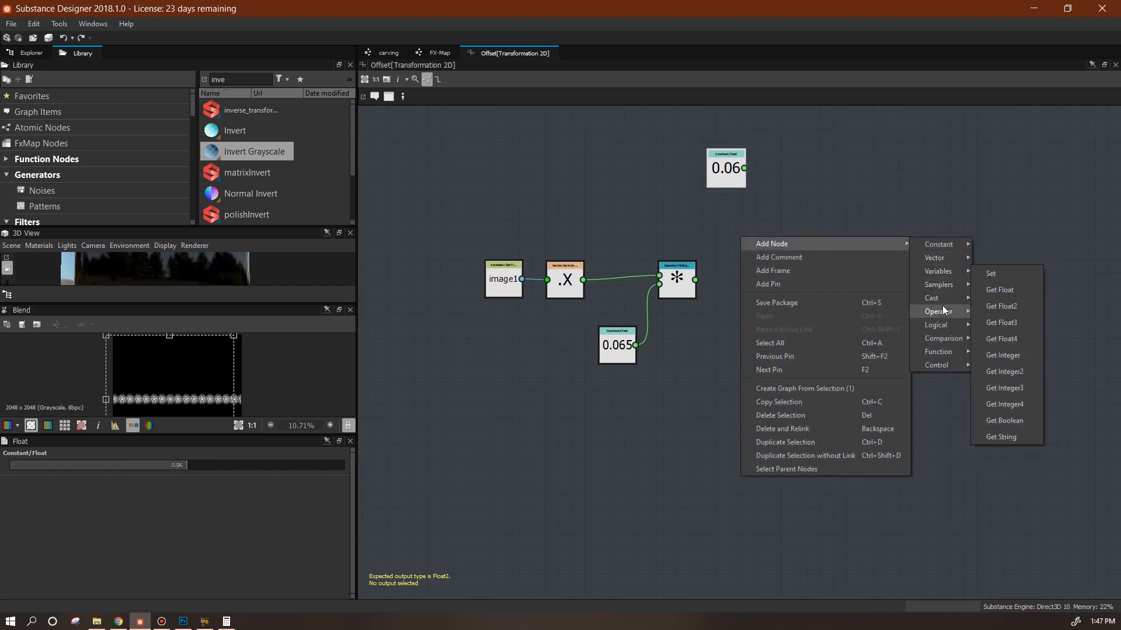
{"action": "left_click", "coordinate": [996, 314]}
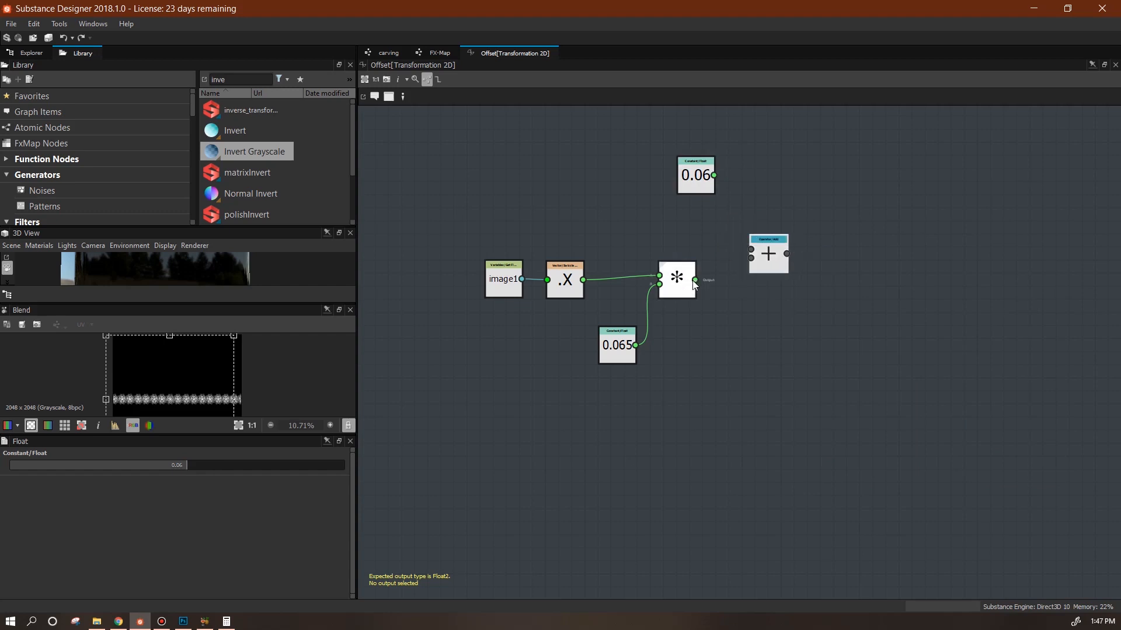
{"action": "left_click_drag", "start_coordinate": [695, 280], "coordinate": [751, 258]}
{"action": "left_click_drag", "start_coordinate": [713, 175], "coordinate": [764, 271]}
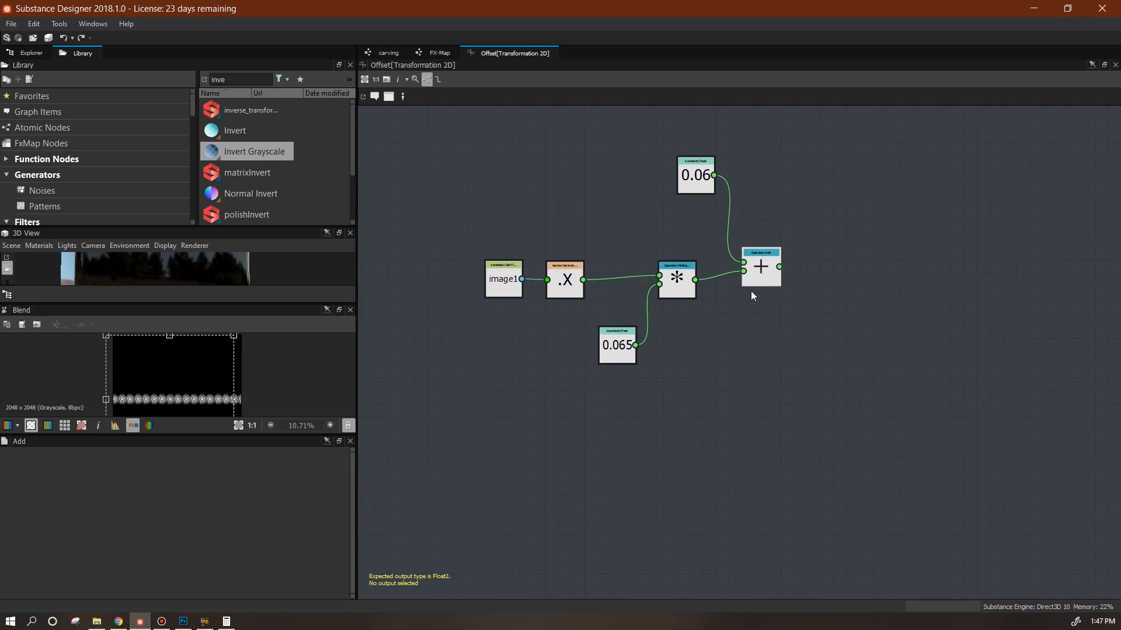
{"action": "left_click_drag", "start_coordinate": [761, 292], "coordinate": [761, 305]}
- Add a Vector Float2 node after the Add node and connect the sum to its first input
{"action": "right_click", "coordinate": [821, 280]}
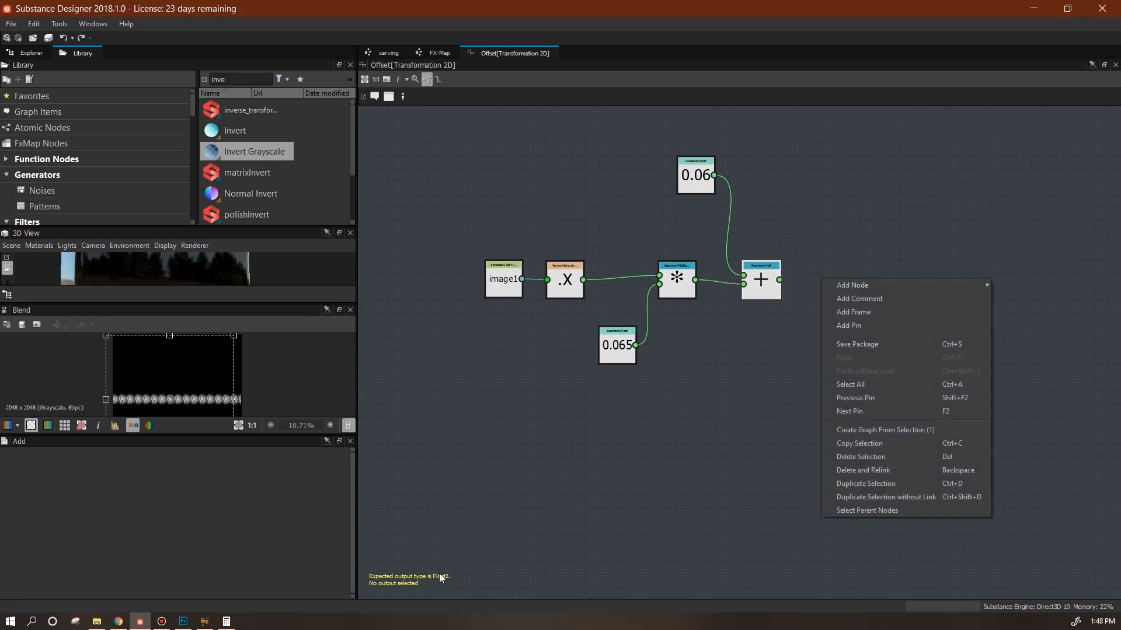
{"action": "mouse_move", "coordinate": [956, 286]}
{"action": "mouse_move", "coordinate": [1019, 299]}
{"action": "left_click", "coordinate": [949, 318]}
{"action": "left_click_drag", "start_coordinate": [839, 285], "coordinate": [882, 285]}
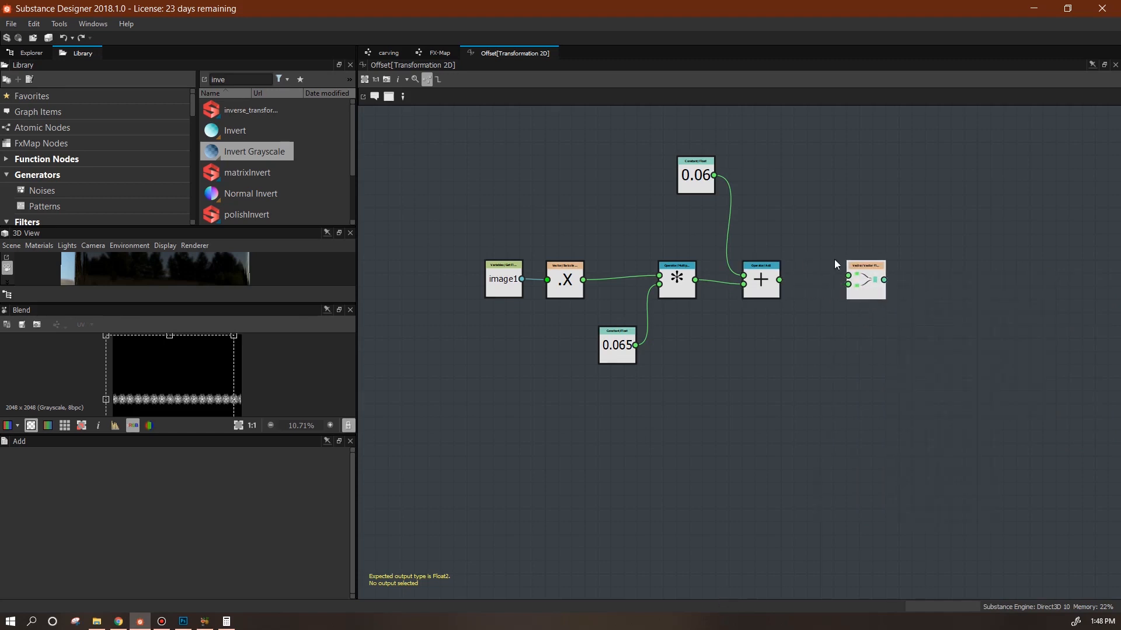
{"action": "left_click_drag", "start_coordinate": [780, 280], "coordinate": [849, 275]}
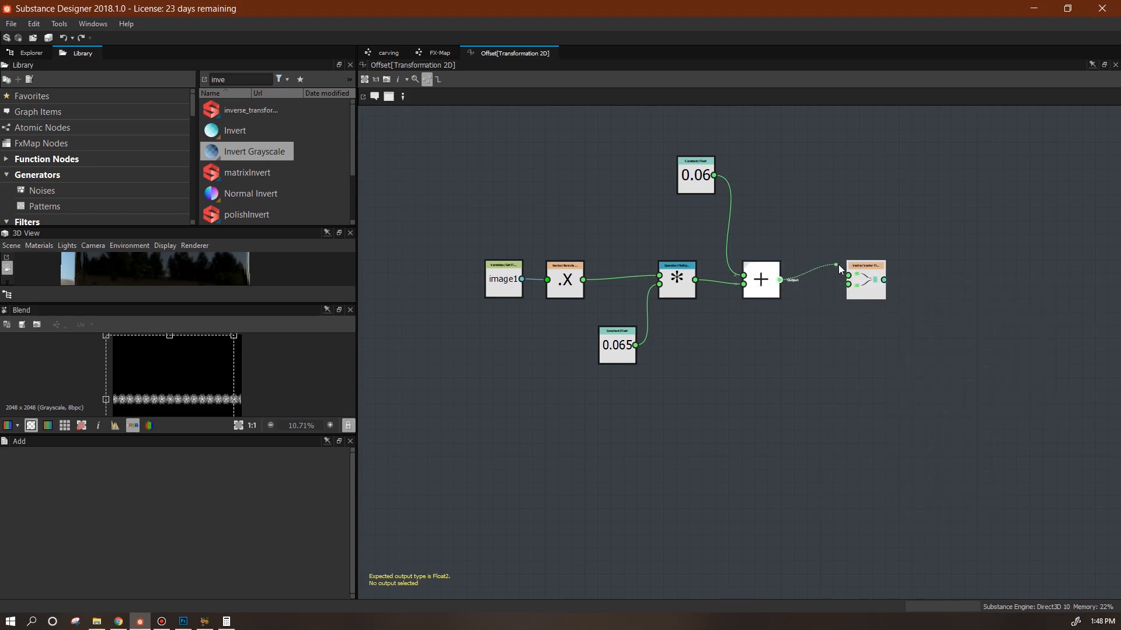
- Feed a Constant Float of 0 into the Vector Float2's last input and make the vector the function's output
{"action": "left_click", "coordinate": [789, 354]}
{"action": "right_click", "coordinate": [789, 341]}
{"action": "mouse_move", "coordinate": [875, 347]}
{"action": "mouse_move", "coordinate": [970, 349]}
{"action": "left_click", "coordinate": [1042, 351]}
{"action": "left_click_drag", "start_coordinate": [806, 340], "coordinate": [874, 292]}
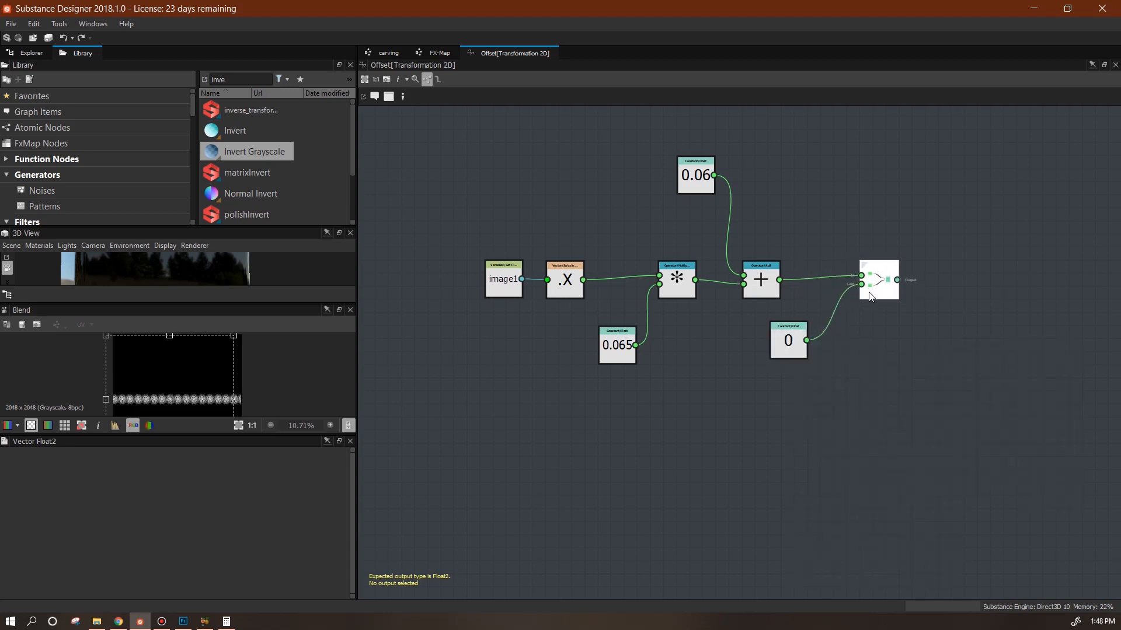
{"action": "right_click", "coordinate": [871, 289]}
{"action": "left_click", "coordinate": [919, 337]}
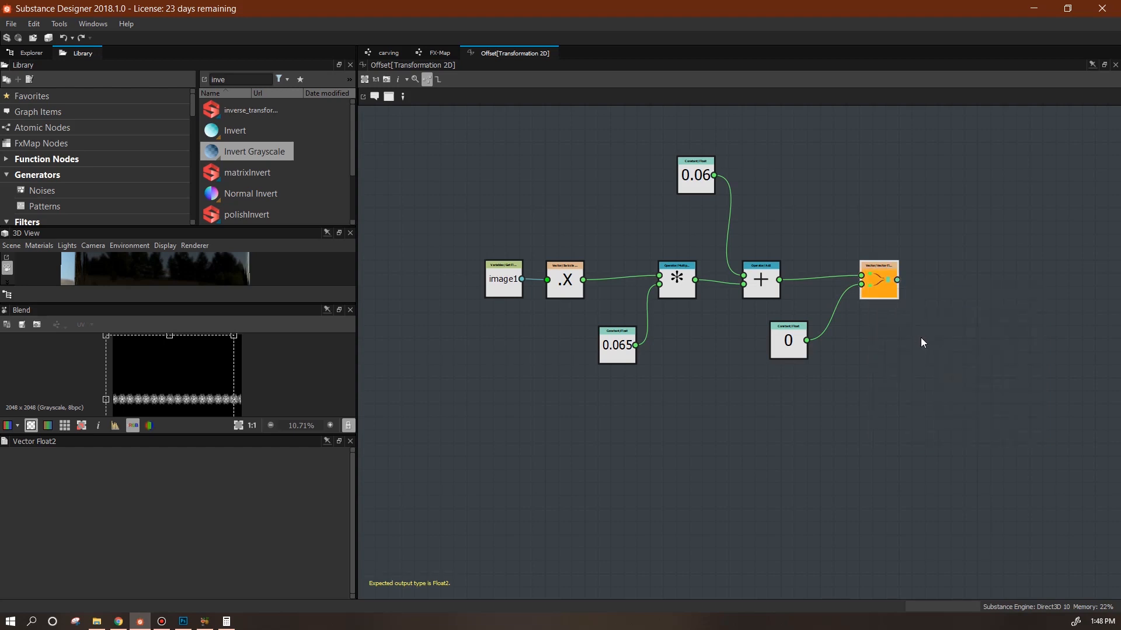
- Return to the carving graph, move the function-driven Transformation 2D clear of the older one, and check its Offset function
{"action": "left_click", "coordinate": [392, 53]}
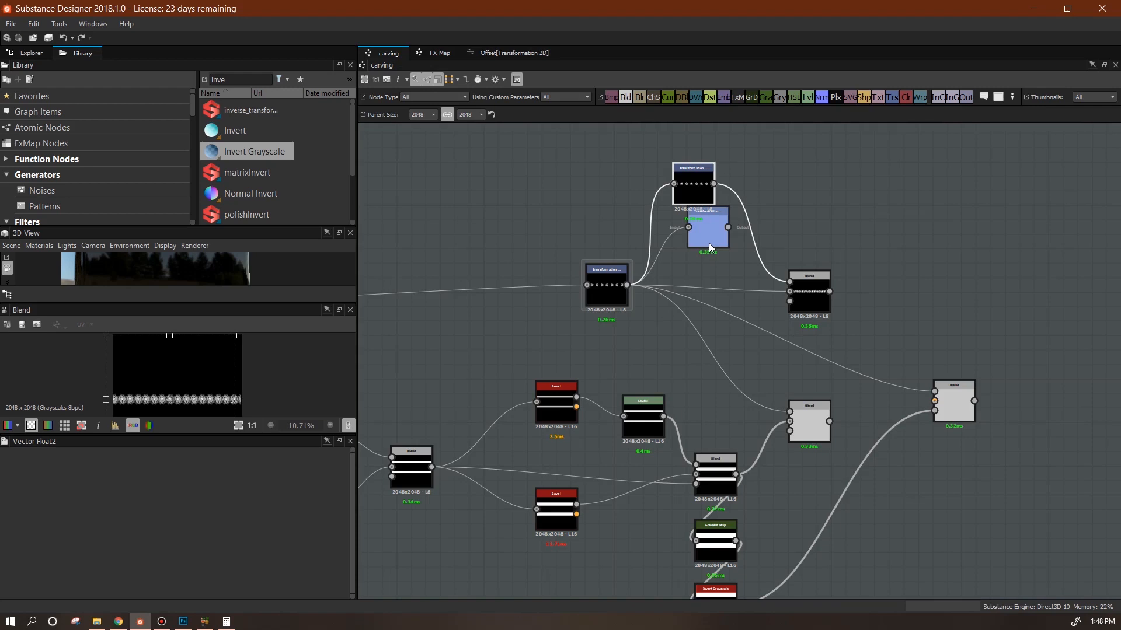
{"action": "left_click_drag", "start_coordinate": [710, 237], "coordinate": [707, 251]}
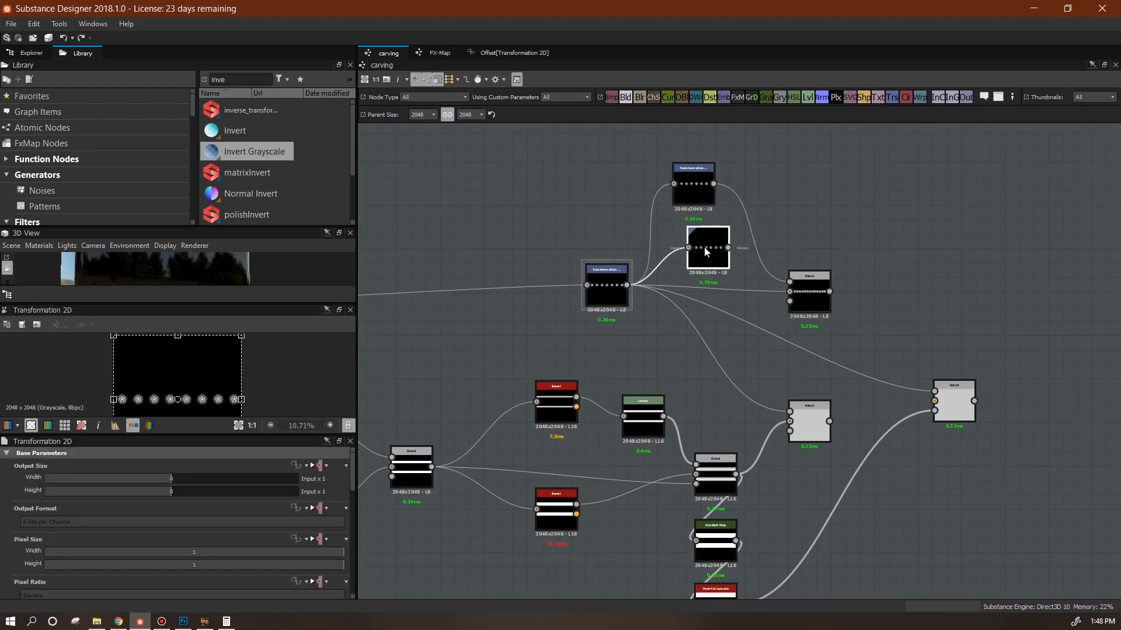
{"action": "left_click_drag", "start_coordinate": [352, 482], "coordinate": [352, 565]}
{"action": "left_click", "coordinate": [314, 526]}
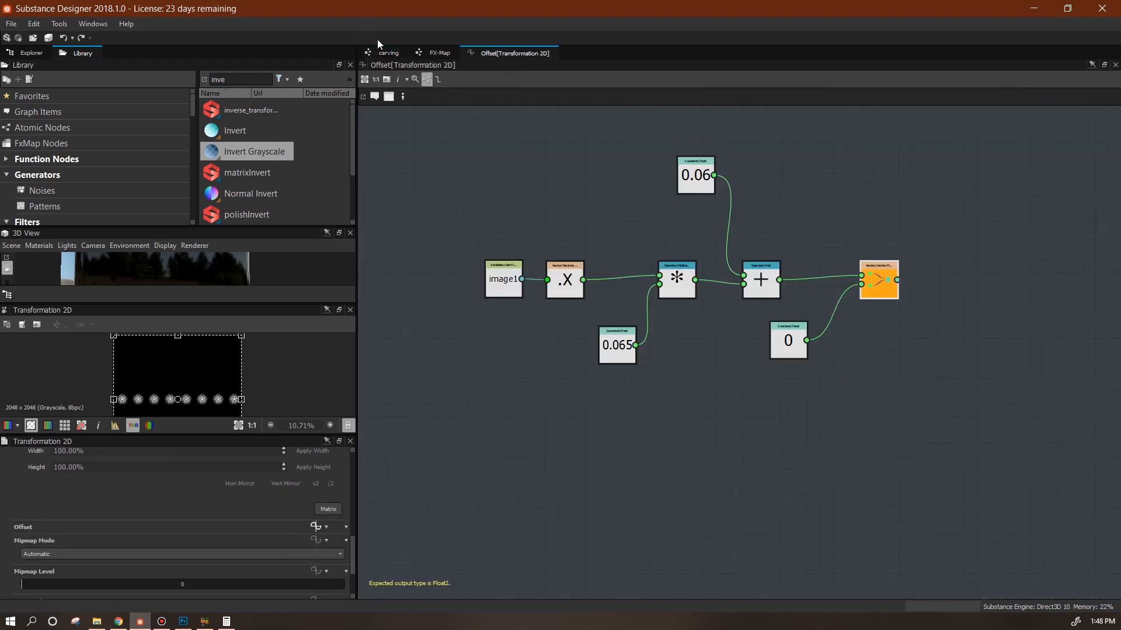
{"action": "left_click", "coordinate": [386, 52]}
- Connect the function-driven Transformation 2D to the Blend's foreground input and delete the old manually offset Transformation 2D
{"action": "left_click_drag", "start_coordinate": [727, 247], "coordinate": [790, 292]}
{"action": "left_click", "coordinate": [697, 197]}
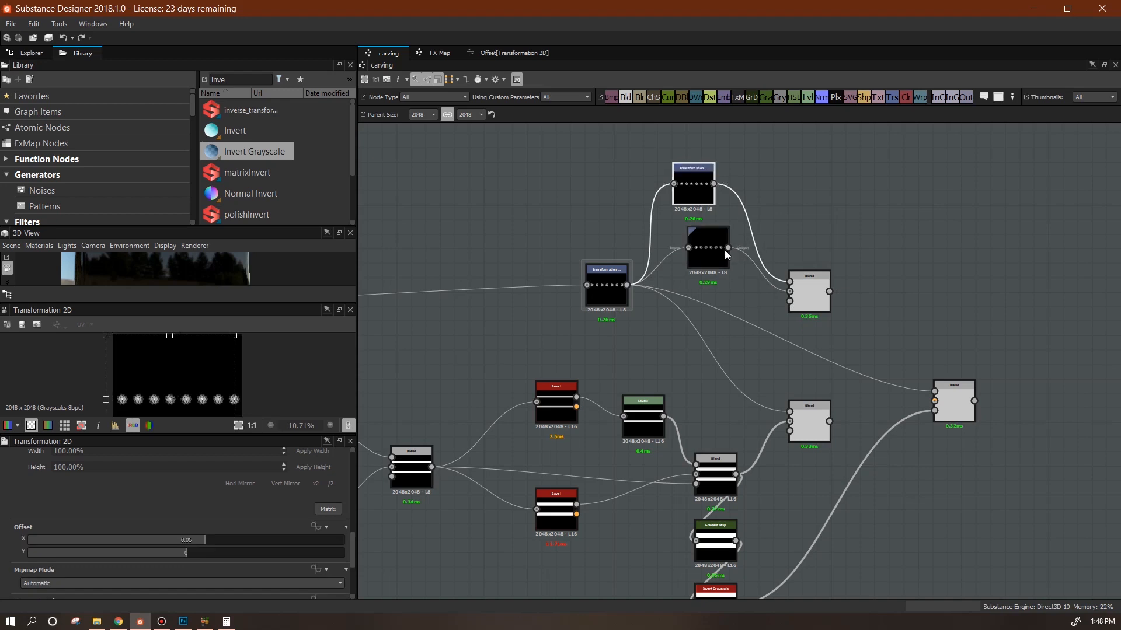
{"action": "left_click_drag", "start_coordinate": [729, 248], "coordinate": [789, 282]}
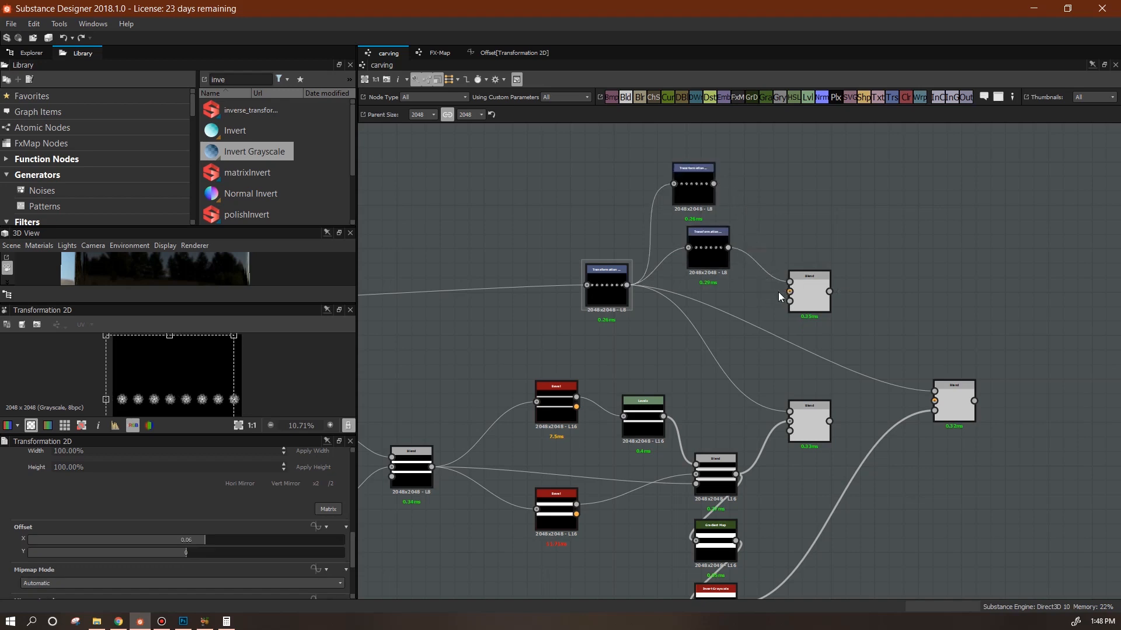
{"action": "double_click", "coordinate": [810, 294]}
{"action": "left_click", "coordinate": [701, 192]}
{"action": "key", "text": "Delete"}
- Connect the source Transformation 2D to the background input of the Blend that doubles the flower row
{"action": "left_click", "coordinate": [808, 294]}
{"action": "left_click_drag", "start_coordinate": [353, 469], "coordinate": [362, 573]}
{"action": "scroll", "coordinate": [691, 291], "scroll_direction": "up", "scroll_amount": 5}
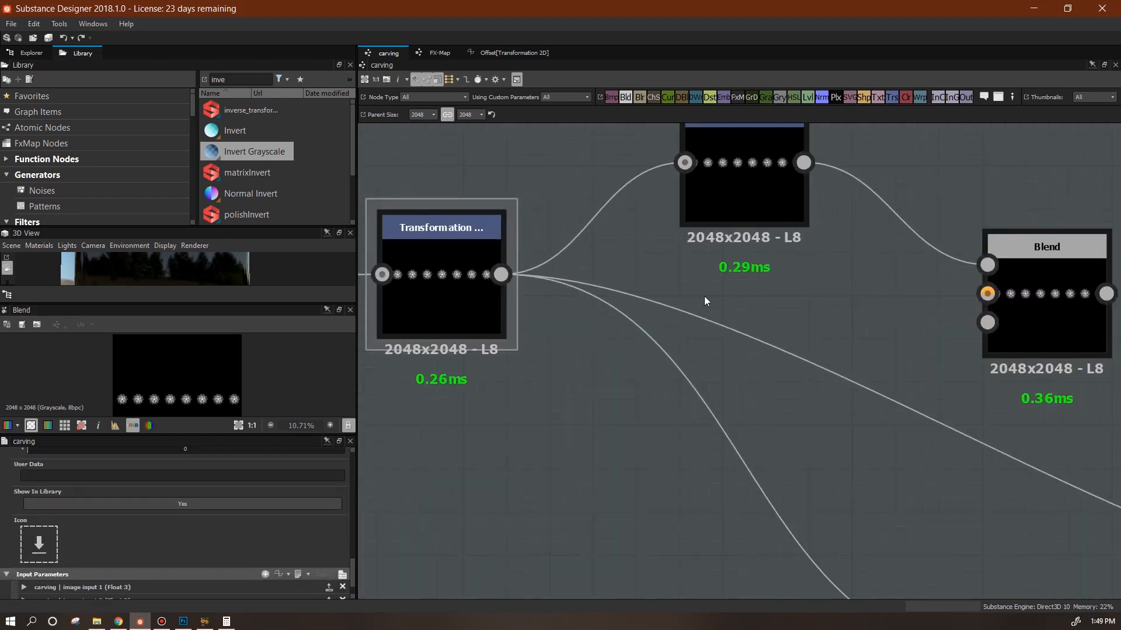
{"action": "left_click_drag", "start_coordinate": [501, 274], "coordinate": [987, 294]}
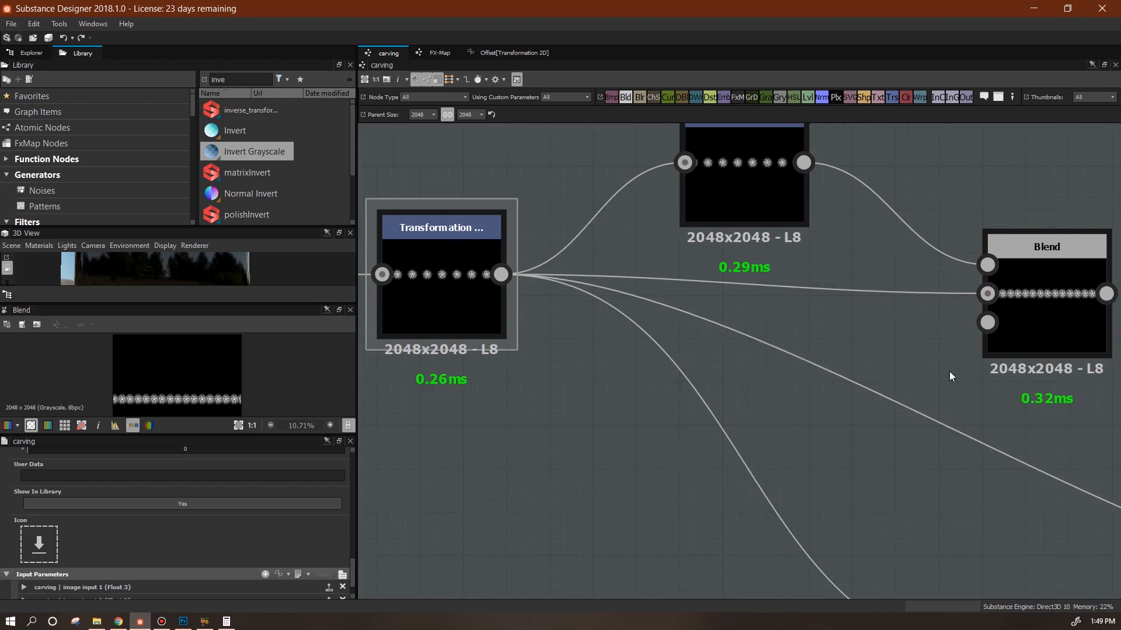
- Expand the image input 1 parameter and set its first default value to 1
{"action": "left_click_drag", "start_coordinate": [352, 571], "coordinate": [354, 628]}
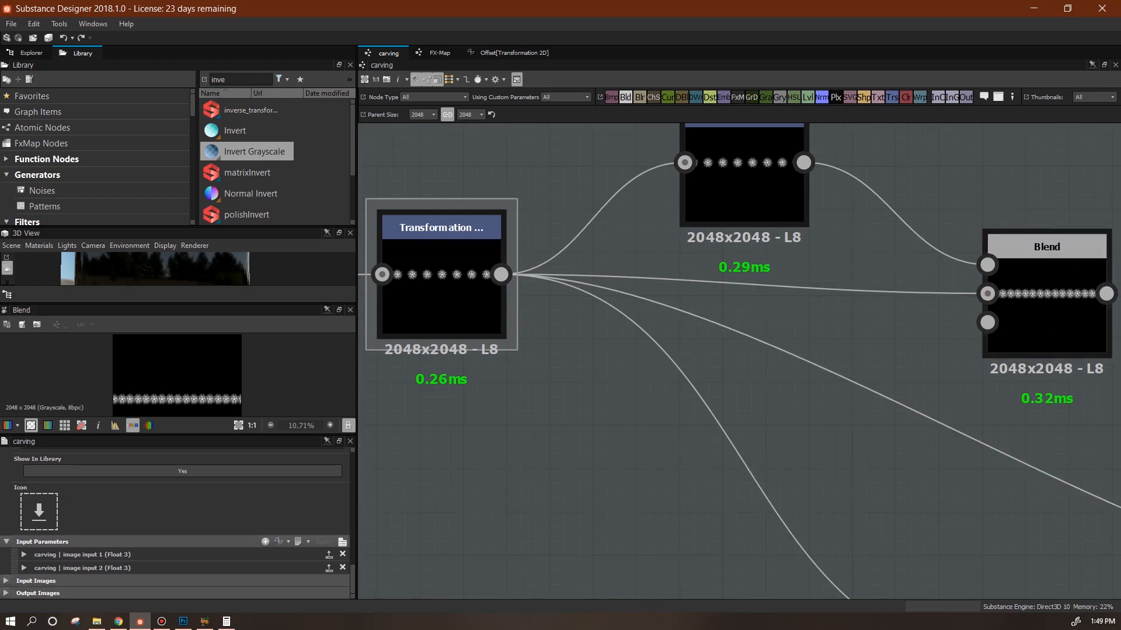
{"action": "left_click", "coordinate": [22, 555]}
{"action": "left_click_drag", "start_coordinate": [354, 547], "coordinate": [355, 569]}
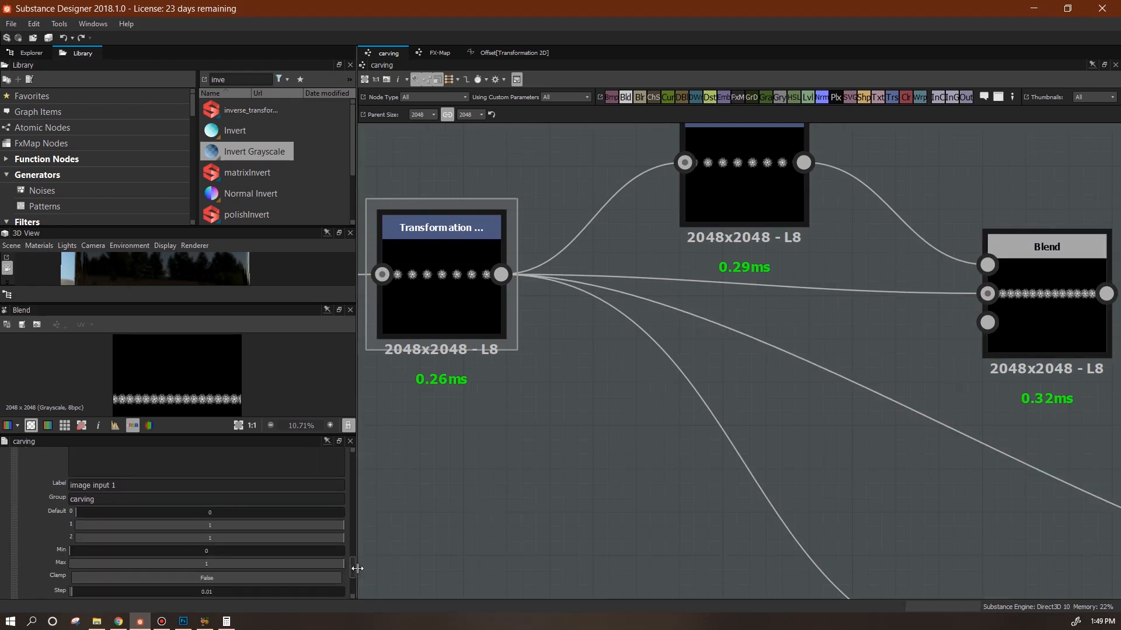
{"action": "left_click_drag", "start_coordinate": [83, 513], "coordinate": [345, 521]}
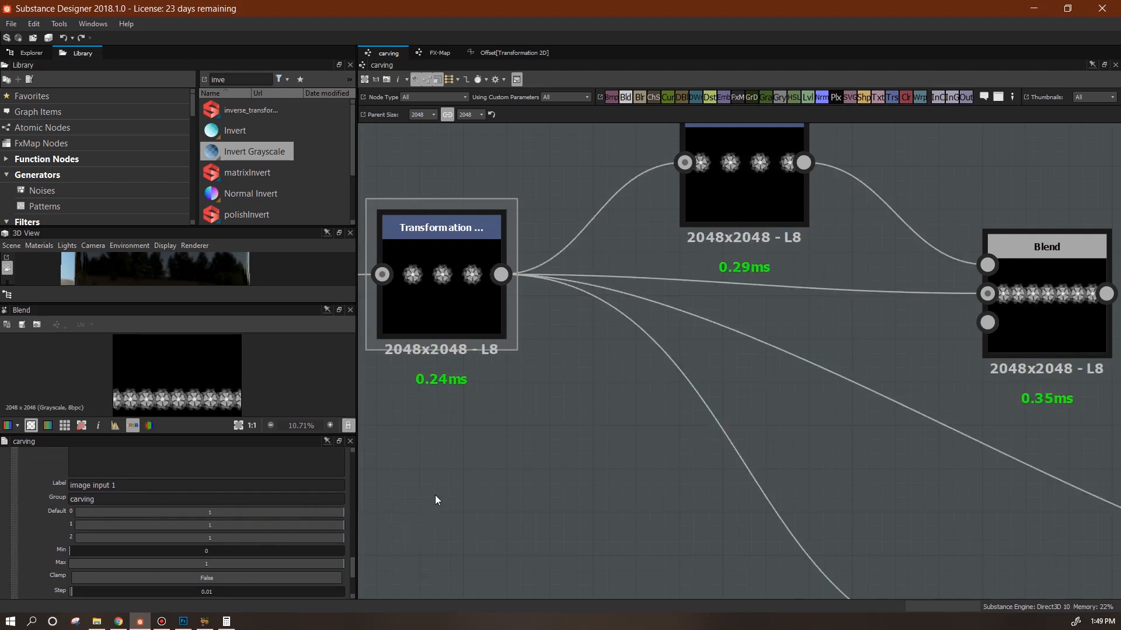
- Preview the flower row up close while lowering image input 1's first default value and raising it back to 1
{"action": "scroll", "coordinate": [189, 393], "scroll_direction": "up", "scroll_amount": 3}
{"action": "scroll", "coordinate": [192, 396], "scroll_direction": "up", "scroll_amount": 2}
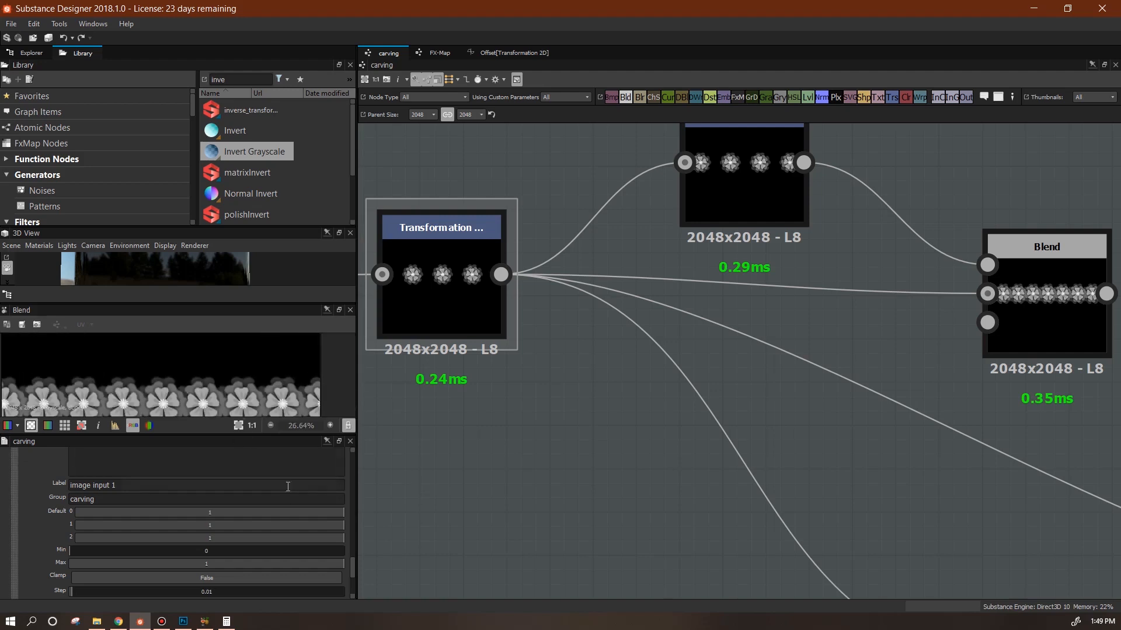
{"action": "left_click_drag", "start_coordinate": [340, 516], "coordinate": [143, 512]}
{"action": "left_click_drag", "start_coordinate": [101, 510], "coordinate": [470, 524]}
- Delete the leftover Blend node that combines the single flower row with the molding profile
{"action": "scroll", "coordinate": [793, 280], "scroll_direction": "down", "scroll_amount": 5}
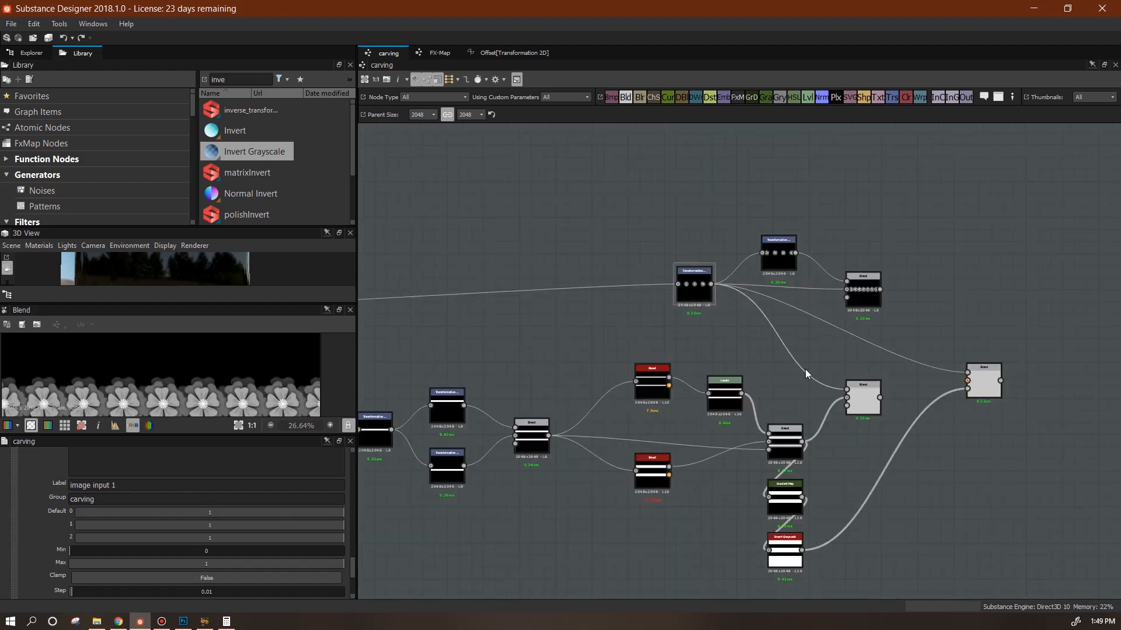
{"action": "middle_click_drag", "start_coordinate": [780, 325], "coordinate": [662, 316]}
{"action": "left_click", "coordinate": [855, 378]}
{"action": "left_click", "coordinate": [745, 391]}
{"action": "key", "text": "Delete"}
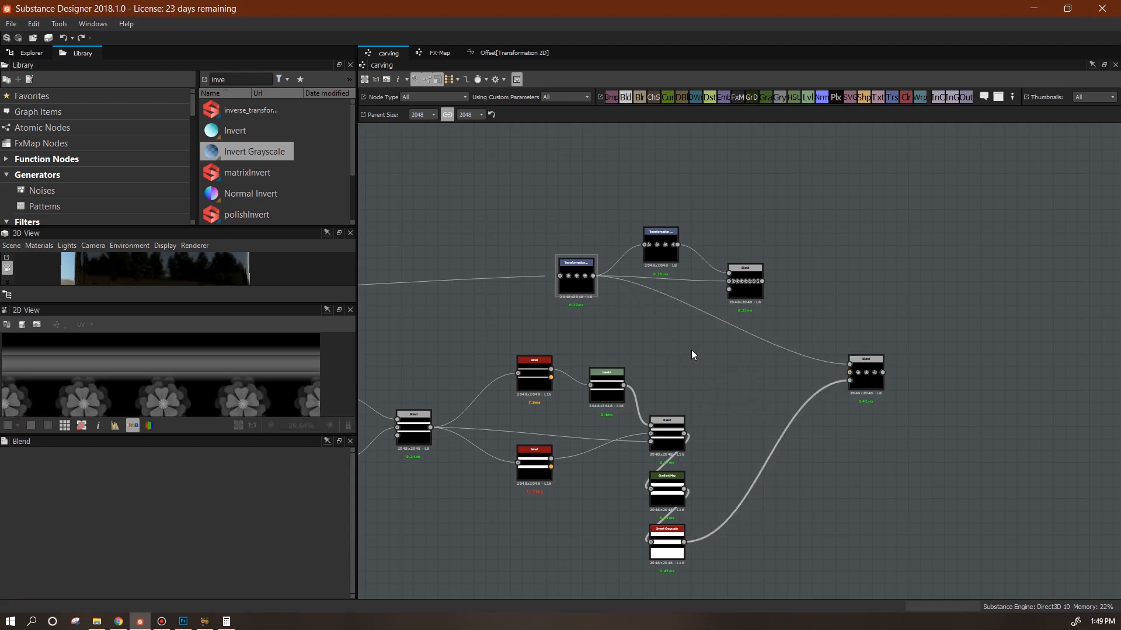
- Feed the doubled flower row into the masked Blend's foreground input and arrange both Blend nodes more compactly
{"action": "left_click", "coordinate": [748, 290]}
{"action": "left_click_drag", "start_coordinate": [752, 286], "coordinate": [847, 366]}
{"action": "left_click_drag", "start_coordinate": [662, 240], "coordinate": [638, 230]}
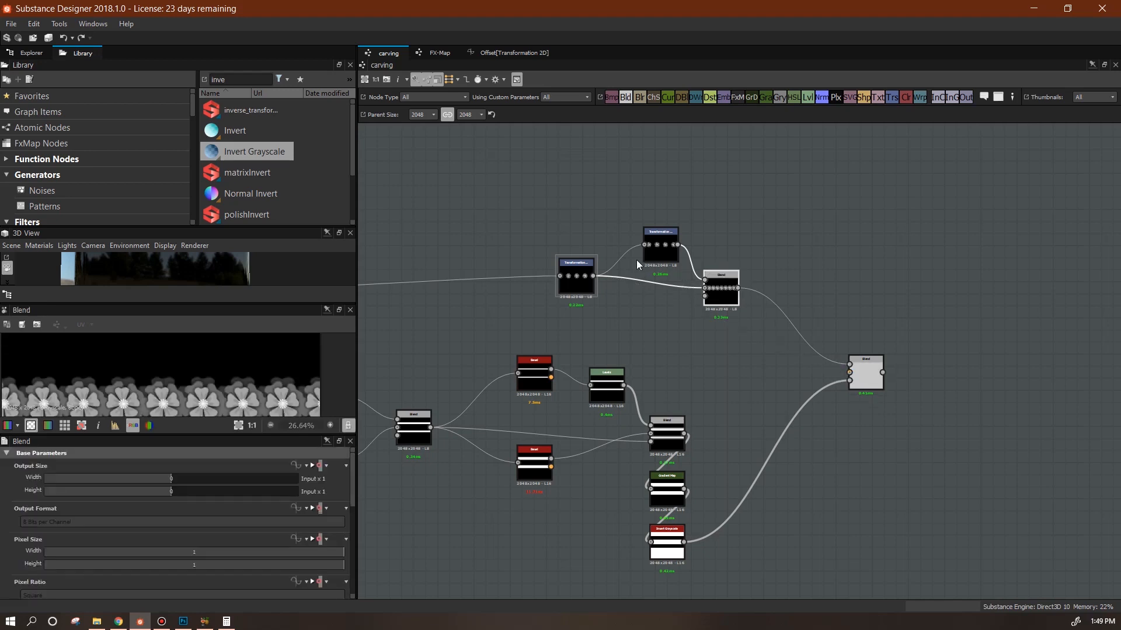
{"action": "left_click_drag", "start_coordinate": [720, 282], "coordinate": [696, 269]}
{"action": "key", "text": "f"}
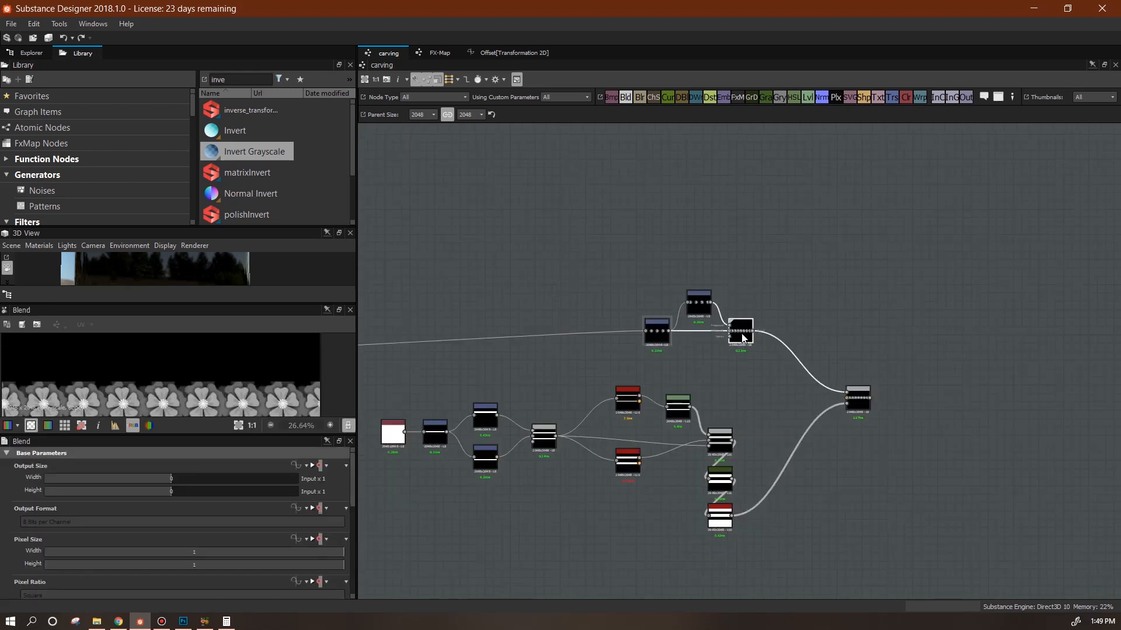
{"action": "left_click_drag", "start_coordinate": [838, 395], "coordinate": [829, 386]}
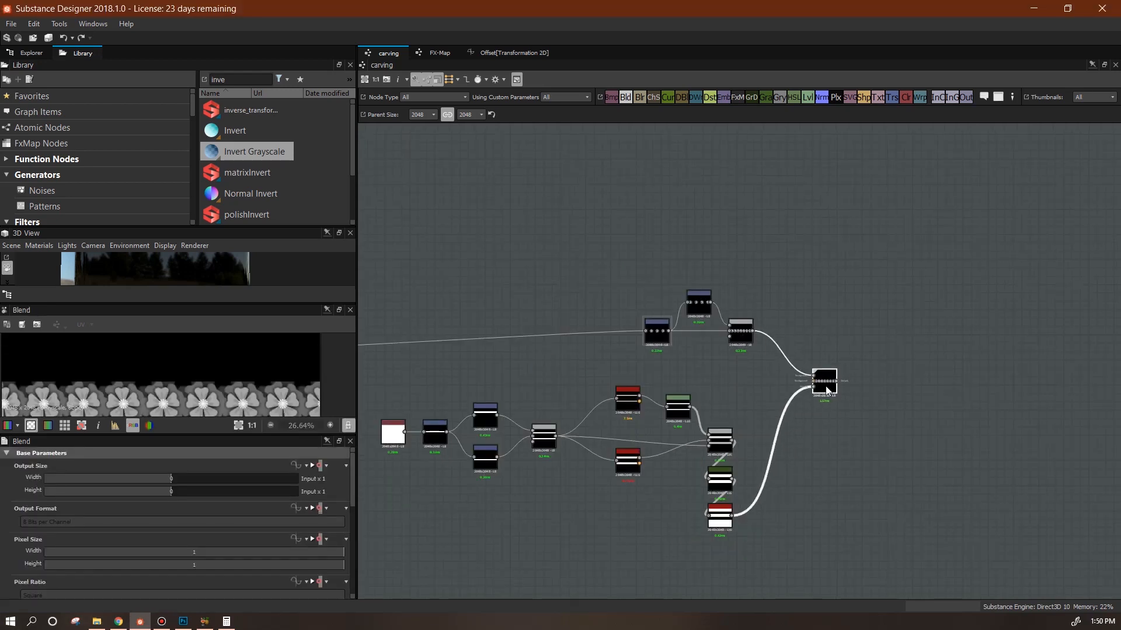
- Add a new Blend node with the masked flower row as foreground and the molding profile as background
{"action": "left_click_drag", "start_coordinate": [625, 98], "coordinate": [927, 367]}
{"action": "scroll", "coordinate": [943, 446], "scroll_direction": "up", "scroll_amount": 2}
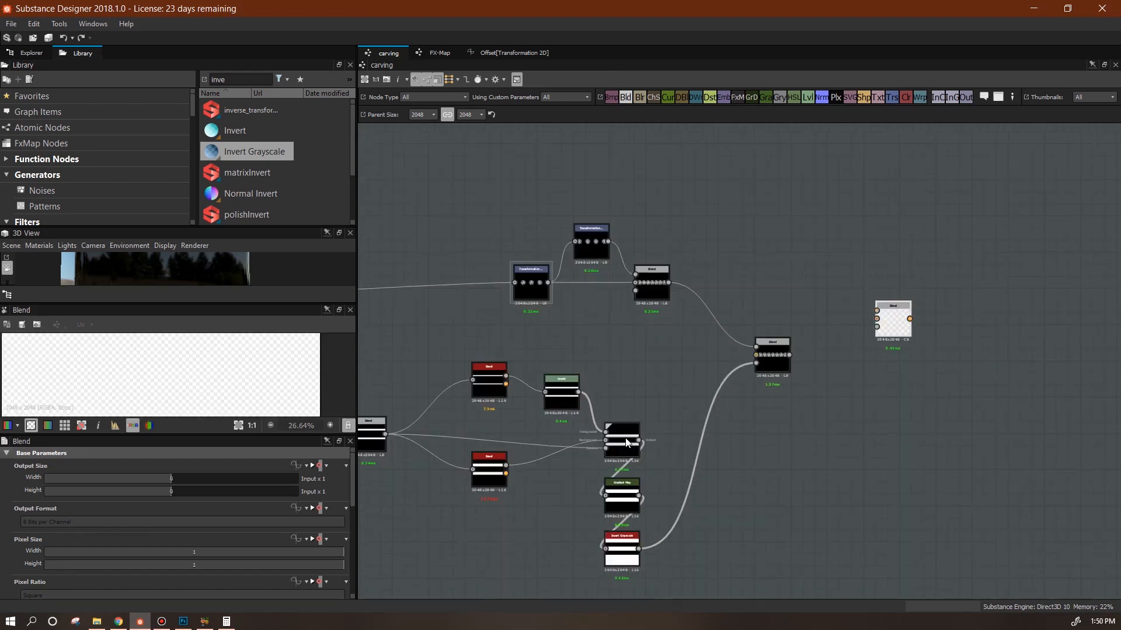
{"action": "left_click_drag", "start_coordinate": [641, 443], "coordinate": [876, 319]}
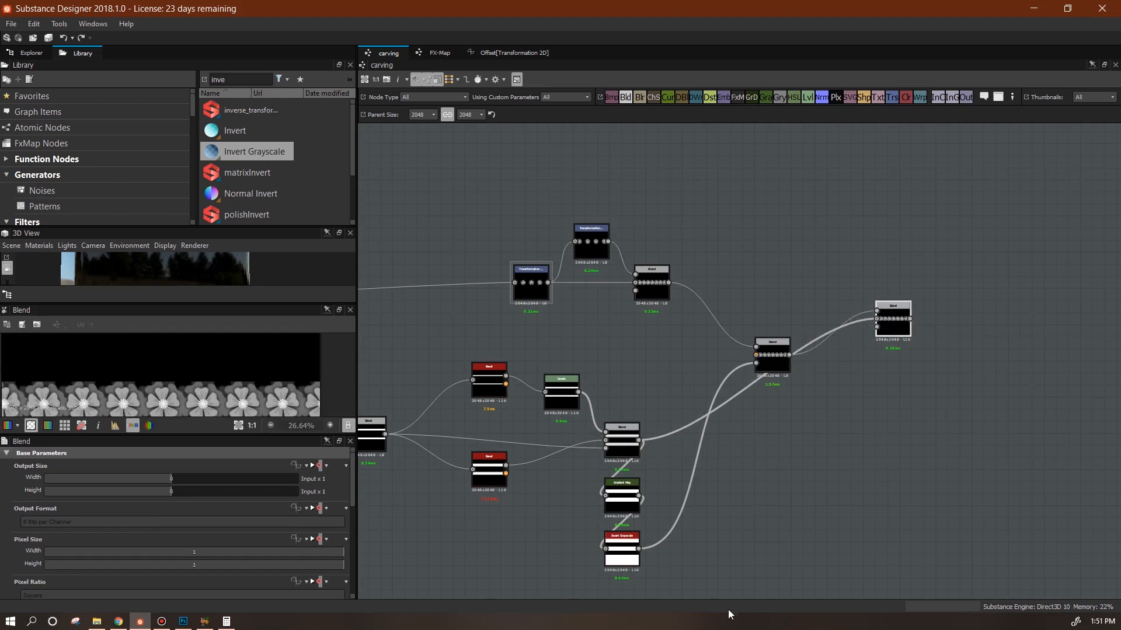
- Set the new Blend's blending mode to Max (Lighten) and move the node closer to the masked Blend
{"action": "left_click_drag", "start_coordinate": [352, 495], "coordinate": [361, 563]}
{"action": "left_click", "coordinate": [338, 536]}
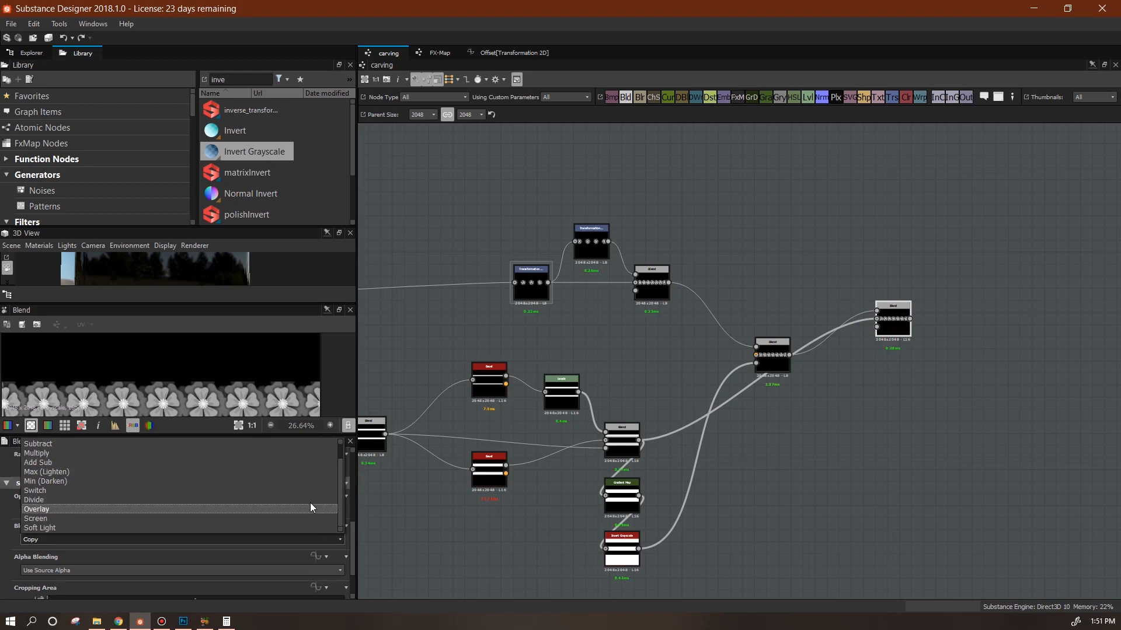
{"action": "left_click", "coordinate": [303, 473]}
{"action": "left_click_drag", "start_coordinate": [896, 337], "coordinate": [871, 362]}
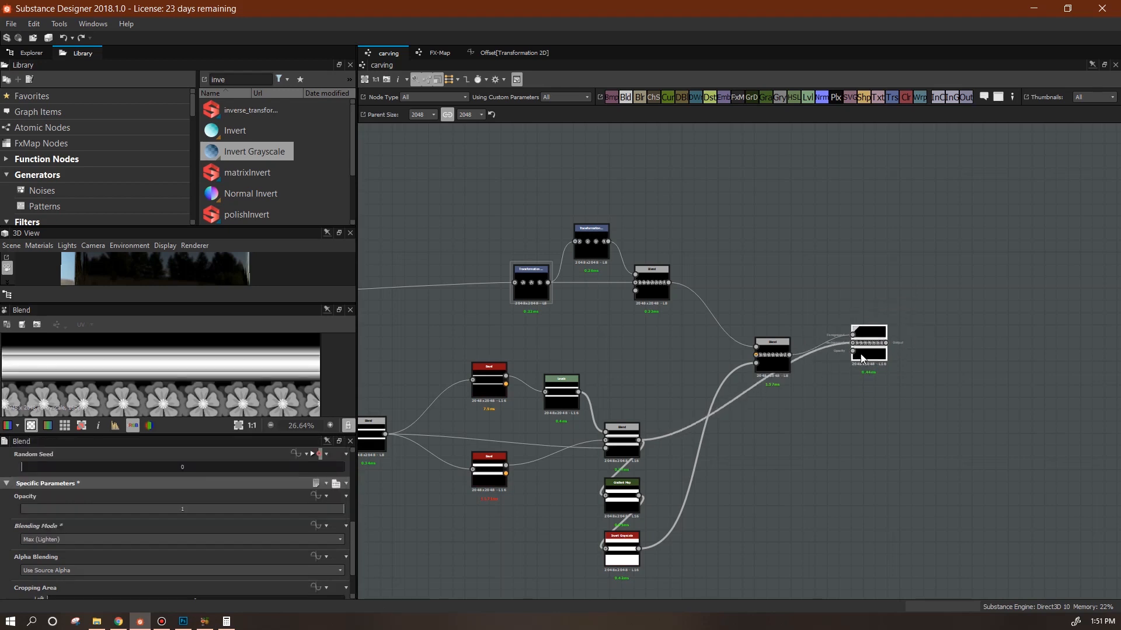
- Enlarge the 2D preview to inspect the combined trim and nudge the final Blend closer to the chain
{"action": "left_click_drag", "start_coordinate": [234, 435], "coordinate": [242, 589]}
{"action": "scroll", "coordinate": [244, 451], "scroll_direction": "down", "scroll_amount": 4}
{"action": "scroll", "coordinate": [242, 443], "scroll_direction": "up", "scroll_amount": 1}
{"action": "scroll", "coordinate": [244, 447], "scroll_direction": "down", "scroll_amount": 1}
{"action": "scroll", "coordinate": [800, 366], "scroll_direction": "down", "scroll_amount": 2}
{"action": "left_click_drag", "start_coordinate": [859, 362], "coordinate": [843, 362]}
- Duplicate the flower row's Transformation 2D and Blend nodes below the molding chain and feed the copy from the leaf image
{"action": "middle_click_drag", "start_coordinate": [888, 412], "coordinate": [1049, 411]}
{"action": "scroll", "coordinate": [859, 412], "scroll_direction": "down", "scroll_amount": 1}
{"action": "left_click_drag", "start_coordinate": [442, 375], "coordinate": [442, 340]}
{"action": "left_click_drag", "start_coordinate": [746, 266], "coordinate": [981, 367]}
{"action": "key", "text": "ctrl+d"}
{"action": "left_click_drag", "start_coordinate": [875, 339], "coordinate": [872, 540]}
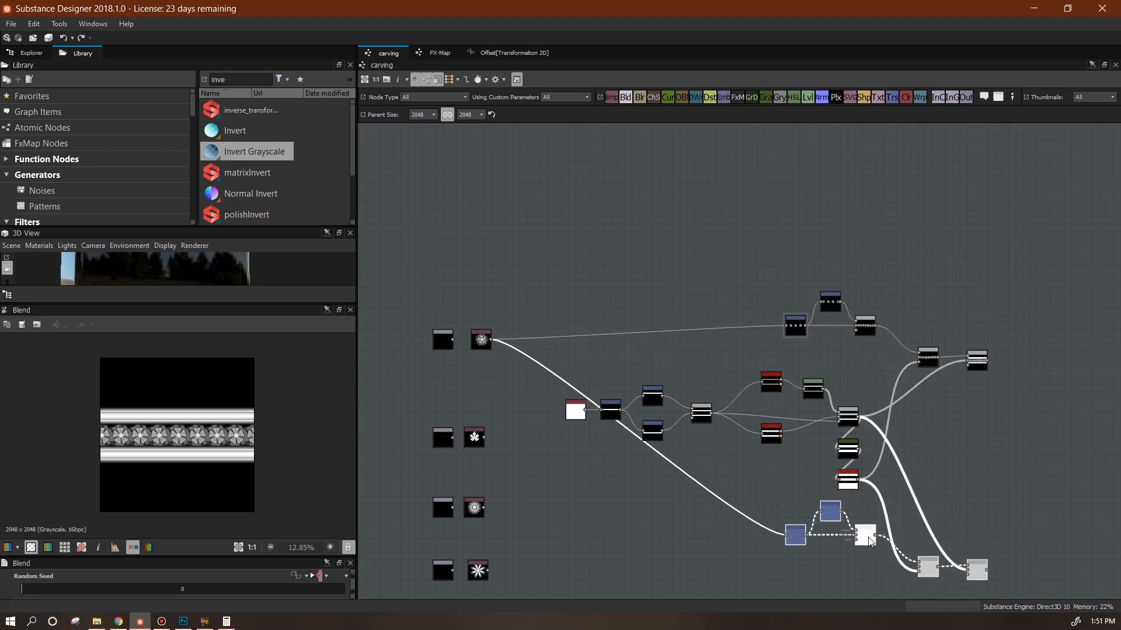
{"action": "left_click_drag", "start_coordinate": [786, 535], "coordinate": [484, 438]}
- Preview the duplicated chain's final Blend up close and align its last two Blend nodes
{"action": "middle_click_drag", "start_coordinate": [644, 530], "coordinate": [443, 435]}
{"action": "double_click", "coordinate": [774, 476]}
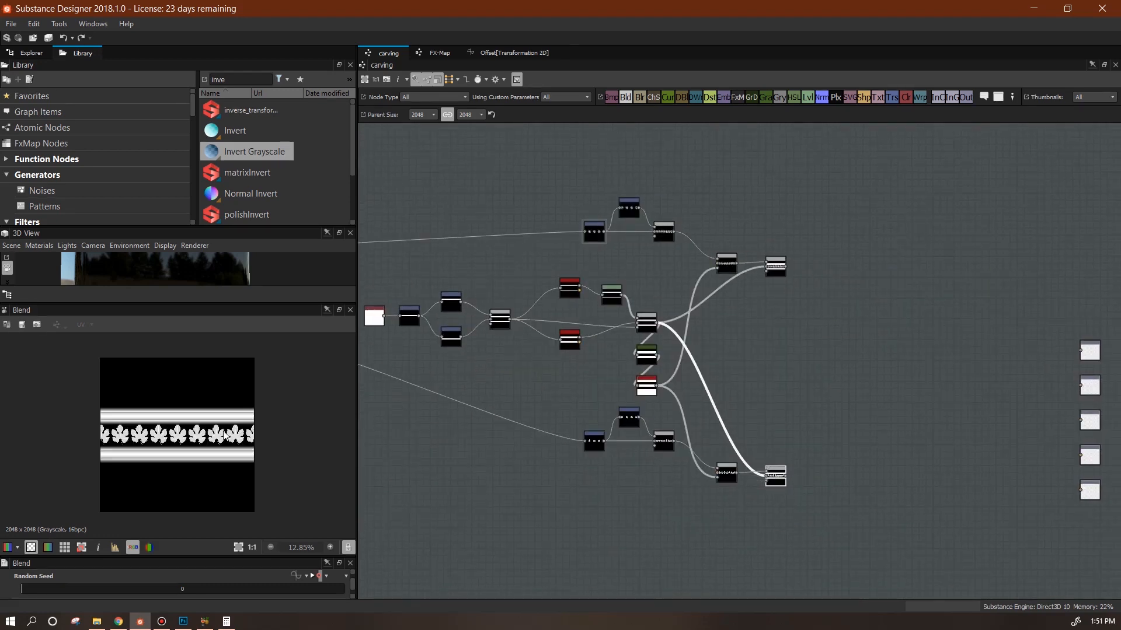
{"action": "scroll", "coordinate": [209, 435], "scroll_direction": "up", "scroll_amount": 5}
{"action": "left_click", "coordinate": [793, 489]}
{"action": "left_click_drag", "start_coordinate": [775, 476], "coordinate": [771, 461]}
{"action": "scroll", "coordinate": [175, 441], "scroll_direction": "up", "scroll_amount": 5}
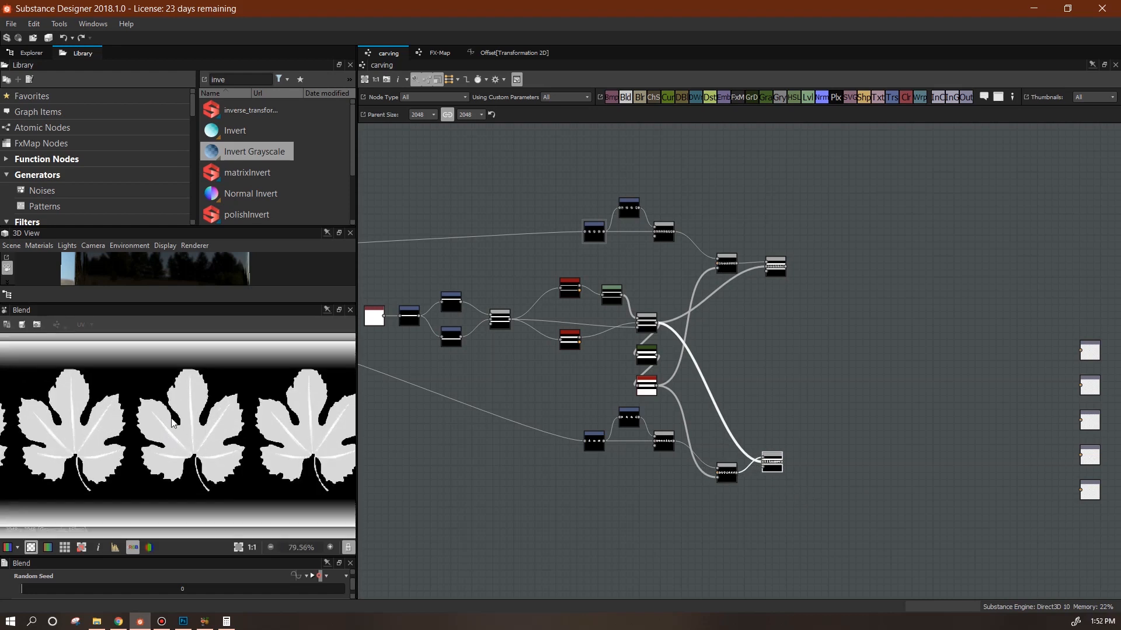
{"action": "left_click_drag", "start_coordinate": [729, 475], "coordinate": [775, 451]}
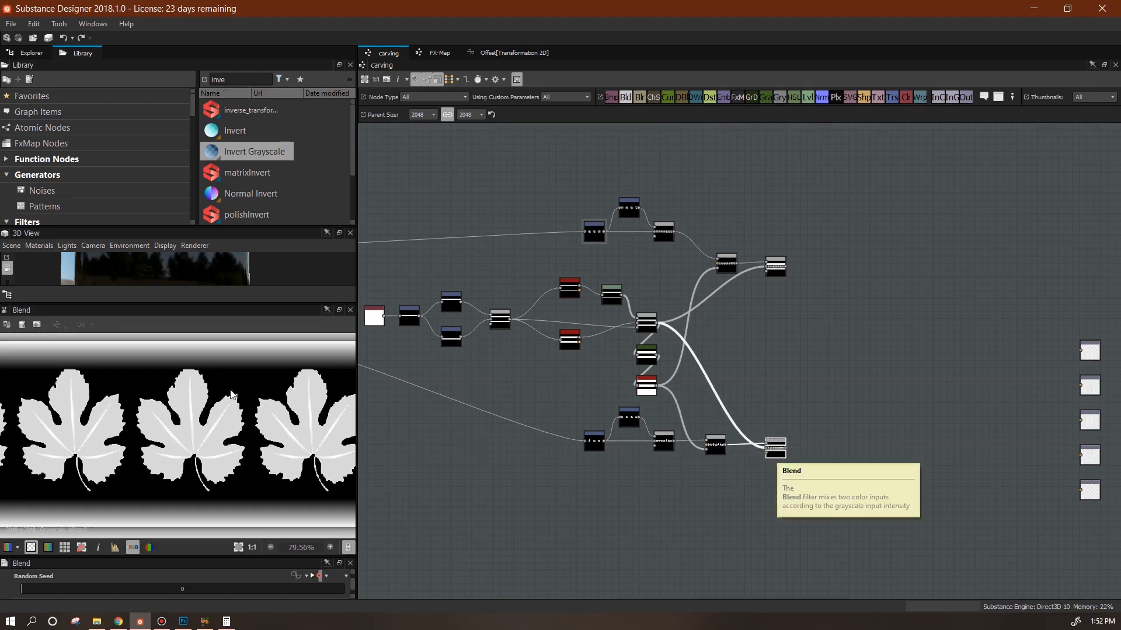
- Replace the leaf with the round many-petalled flower as the duplicated chain's source and place it beside the second image input
{"action": "scroll", "coordinate": [428, 453], "scroll_direction": "down", "scroll_amount": 1}
{"action": "scroll", "coordinate": [510, 436], "scroll_direction": "down", "scroll_amount": 3}
{"action": "middle_click_drag", "start_coordinate": [629, 471], "coordinate": [756, 492]}
{"action": "scroll", "coordinate": [455, 429], "scroll_direction": "up", "scroll_amount": 4}
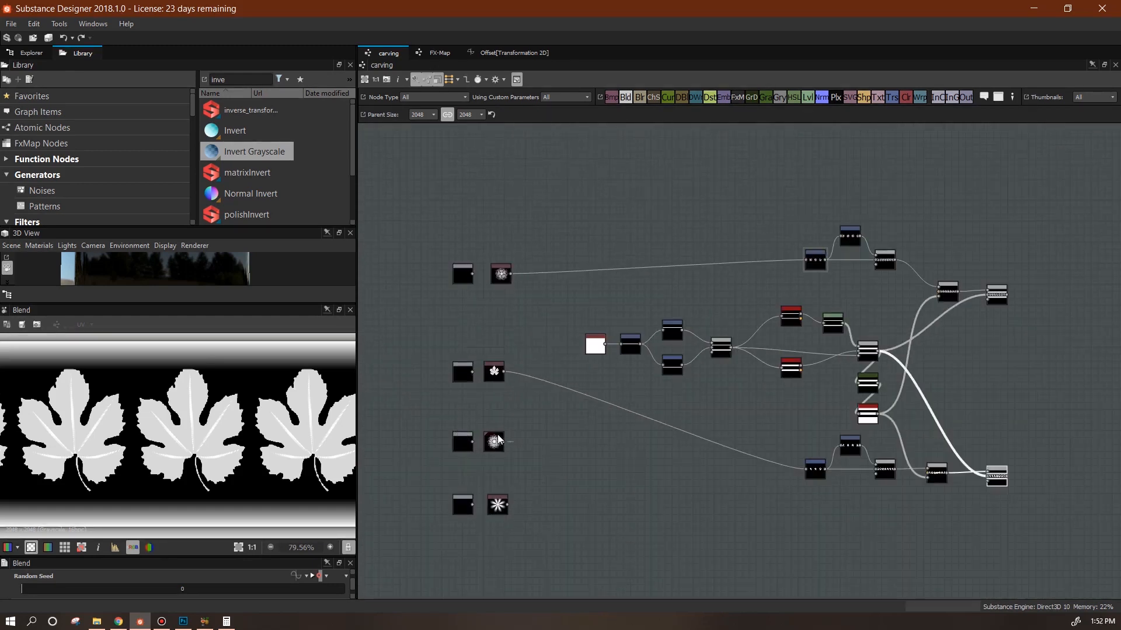
{"action": "left_click_drag", "start_coordinate": [462, 376], "coordinate": [444, 375]}
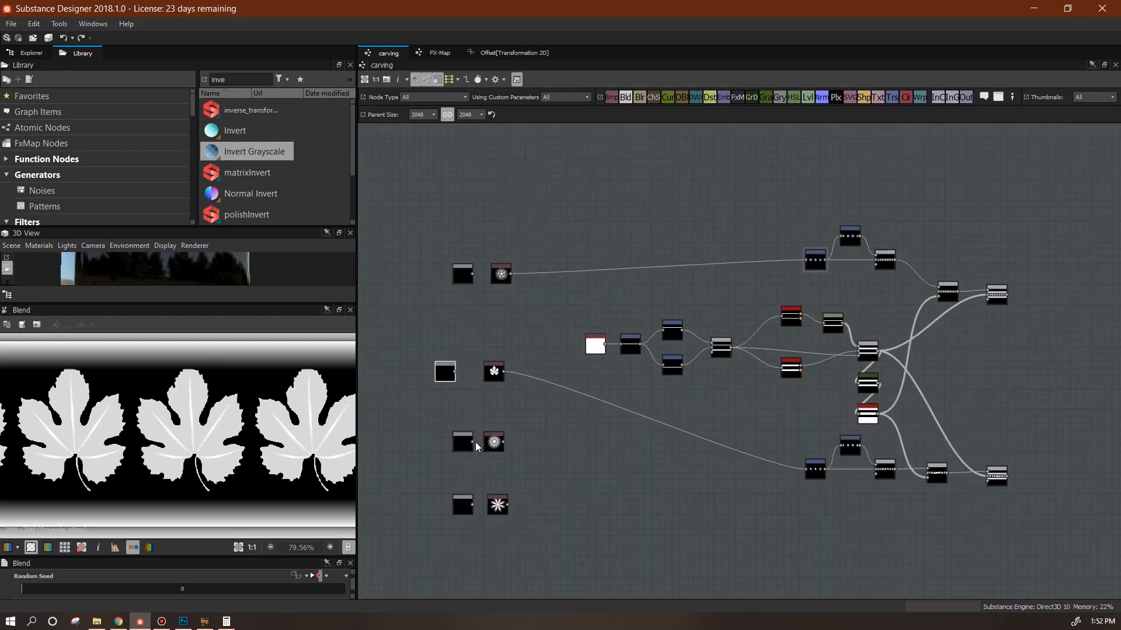
{"action": "left_click_drag", "start_coordinate": [502, 442], "coordinate": [807, 470]}
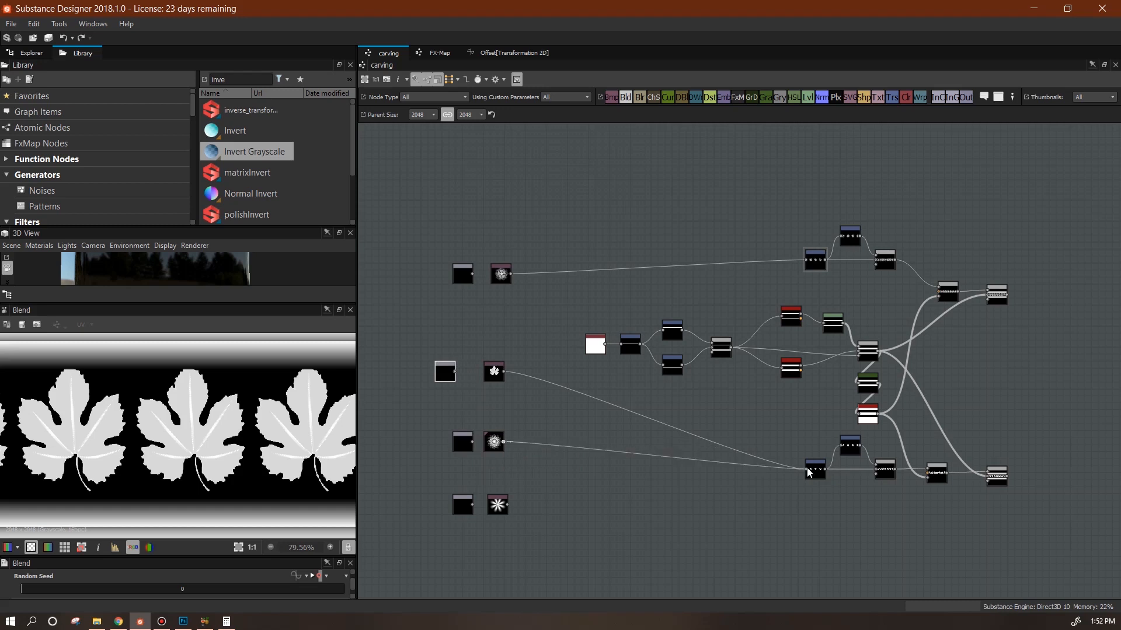
{"action": "left_click_drag", "start_coordinate": [496, 380], "coordinate": [457, 374]}
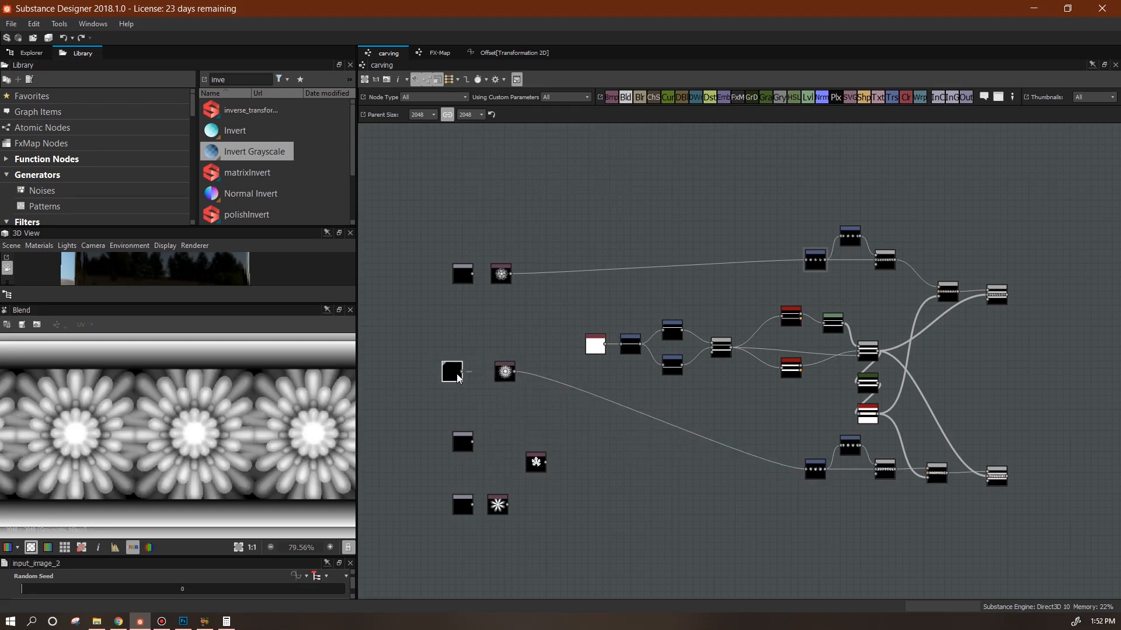
- Inspect the second trim pattern and move the two final Blend nodes vertically closer together
{"action": "middle_click_drag", "start_coordinate": [757, 519], "coordinate": [605, 509]}
{"action": "middle_click_drag", "start_coordinate": [811, 412], "coordinate": [748, 419]}
{"action": "scroll", "coordinate": [288, 420], "scroll_direction": "down", "scroll_amount": 4}
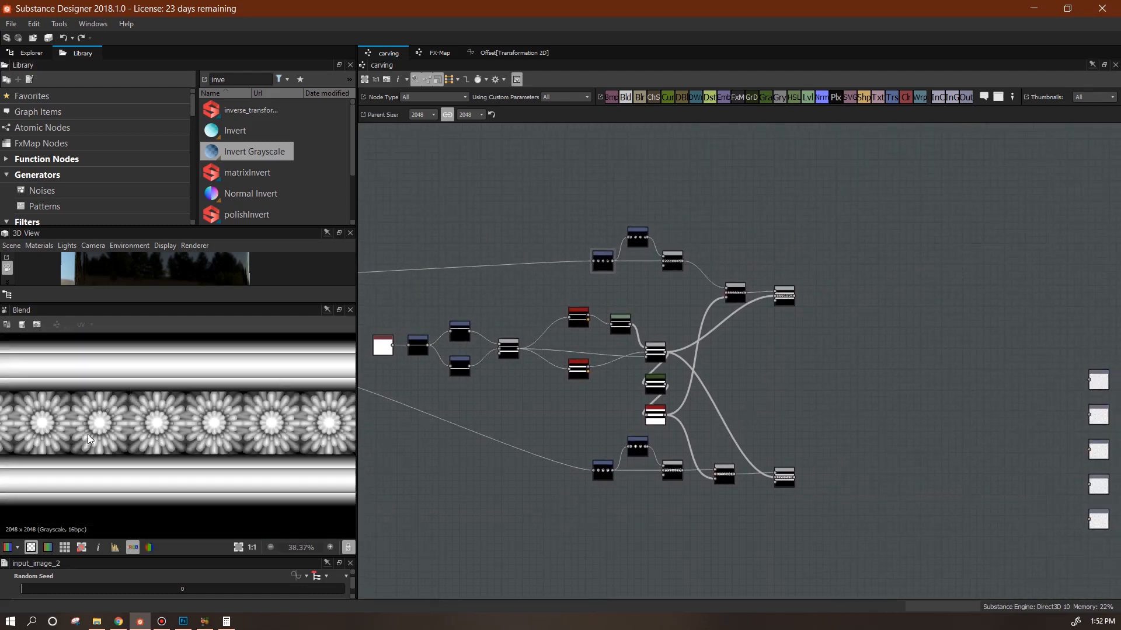
{"action": "scroll", "coordinate": [199, 429], "scroll_direction": "down", "scroll_amount": 3}
{"action": "scroll", "coordinate": [204, 428], "scroll_direction": "up", "scroll_amount": 2}
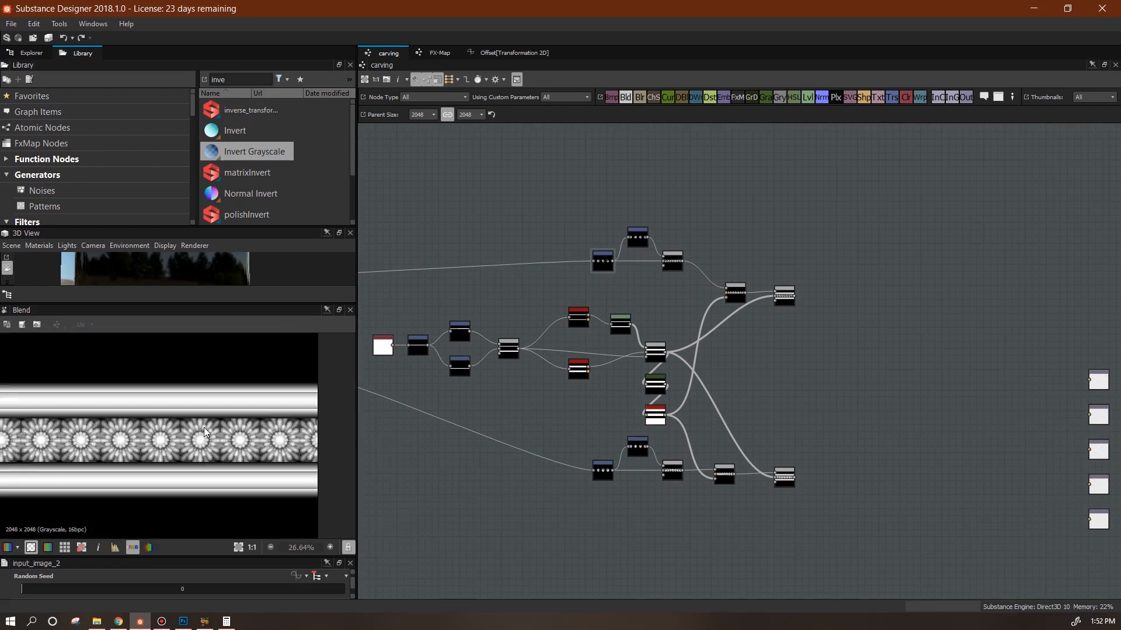
{"action": "left_click_drag", "start_coordinate": [785, 476], "coordinate": [785, 449]}
{"action": "scroll", "coordinate": [262, 455], "scroll_direction": "down", "scroll_amount": 2}
{"action": "scroll", "coordinate": [239, 450], "scroll_direction": "down", "scroll_amount": 2}
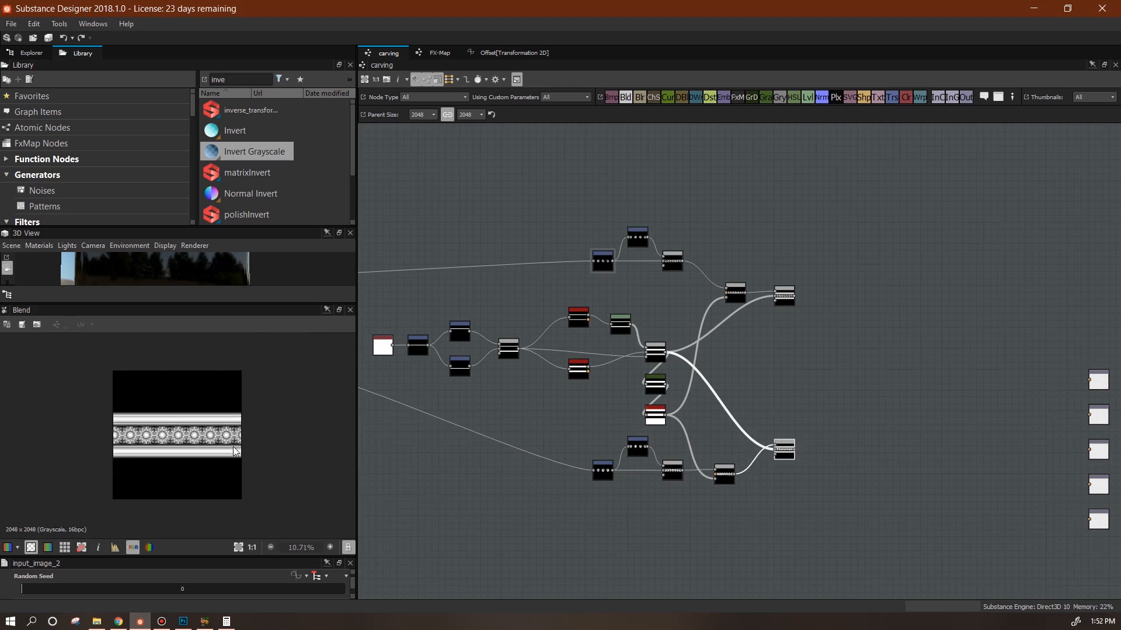
{"action": "left_click_drag", "start_coordinate": [787, 455], "coordinate": [786, 427]}
{"action": "left_click_drag", "start_coordinate": [784, 301], "coordinate": [783, 318]}
{"action": "left_click", "coordinate": [785, 427]}
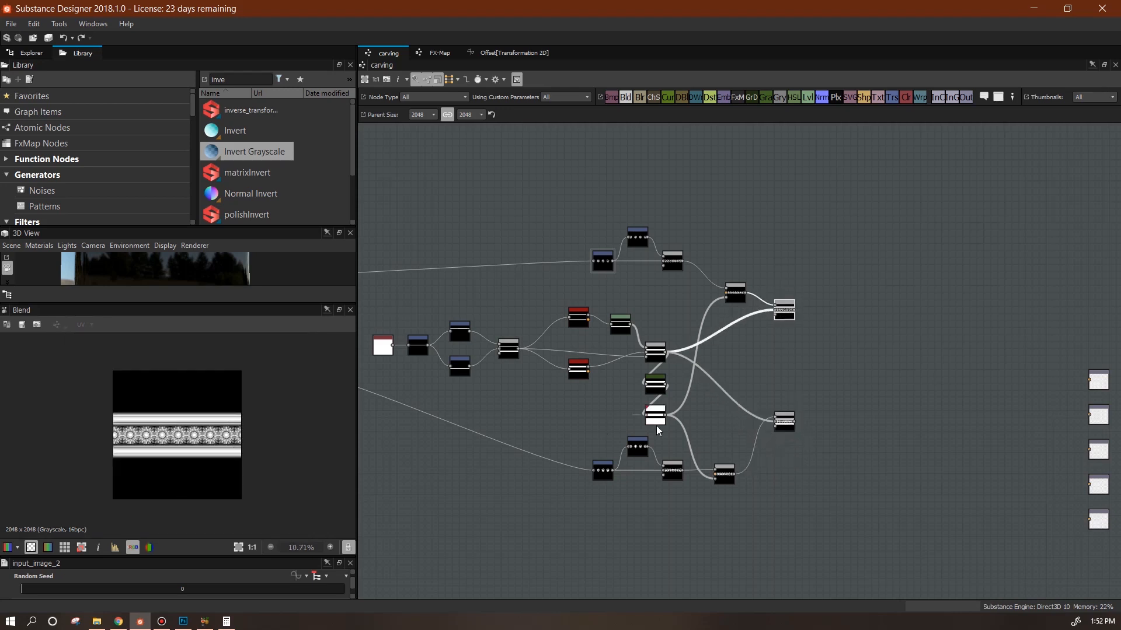
- Add a Transformation 2D node and connect the upper chain's final Blend to it
{"action": "left_click_drag", "start_coordinate": [892, 103], "coordinate": [853, 338]}
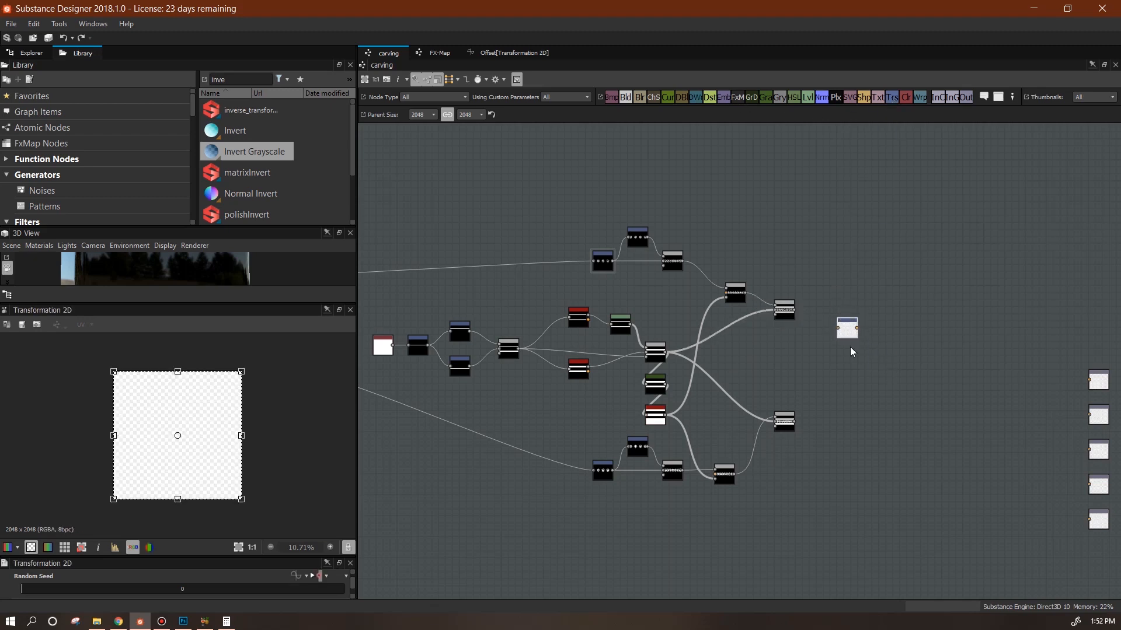
{"action": "scroll", "coordinate": [850, 347], "scroll_direction": "up", "scroll_amount": 4}
{"action": "mouse_move", "coordinate": [739, 271]}
{"action": "left_mouse_down"}
{"action": "mouse_move", "coordinate": [830, 308]}
{"action": "mouse_move", "coordinate": [812, 296]}
{"action": "left_mouse_up"}
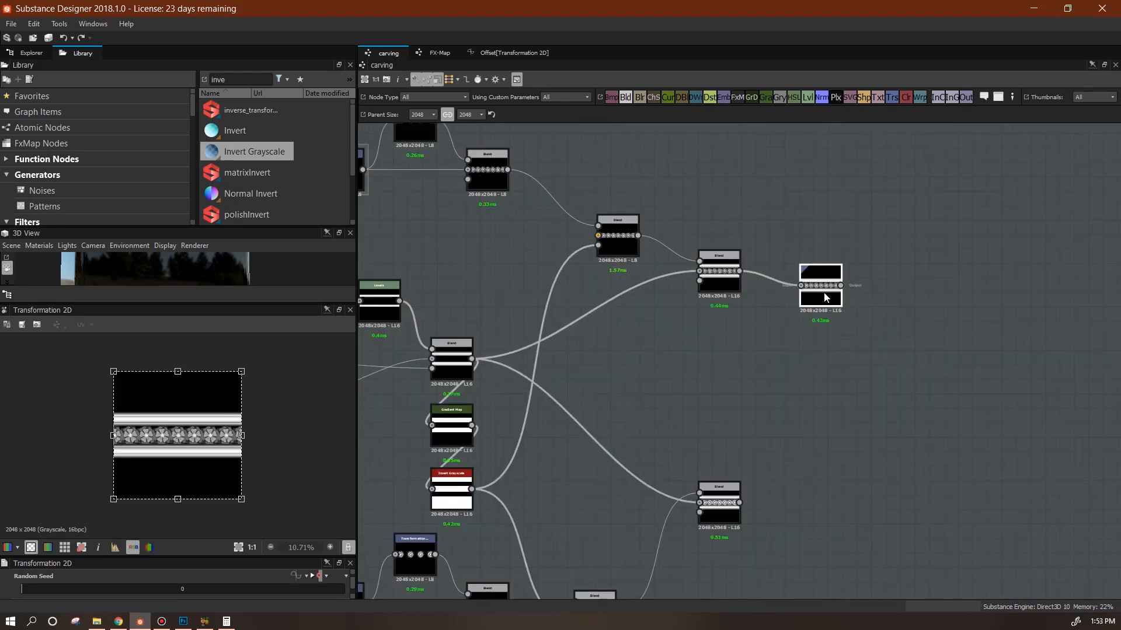
- Make the new Transformation 2D's Tiling Mode absolute and set it to H and V Tiling
{"action": "left_click_drag", "start_coordinate": [351, 583], "coordinate": [353, 583]}
{"action": "left_click_drag", "start_coordinate": [289, 557], "coordinate": [281, 464]}
{"action": "left_click_drag", "start_coordinate": [353, 535], "coordinate": [352, 569]}
{"action": "mouse_move", "coordinate": [186, 517]}
{"action": "left_mouse_down"}
{"action": "mouse_move", "coordinate": [373, 523]}
{"action": "mouse_move", "coordinate": [187, 531]}
{"action": "left_mouse_up"}
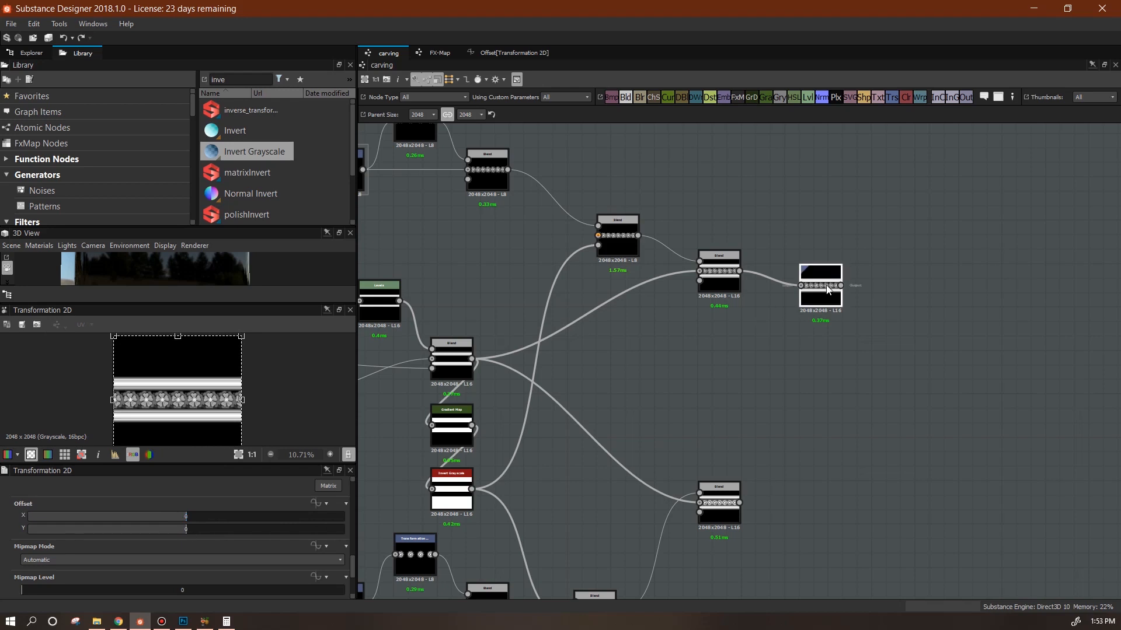
{"action": "left_click_drag", "start_coordinate": [352, 565], "coordinate": [365, 518]}
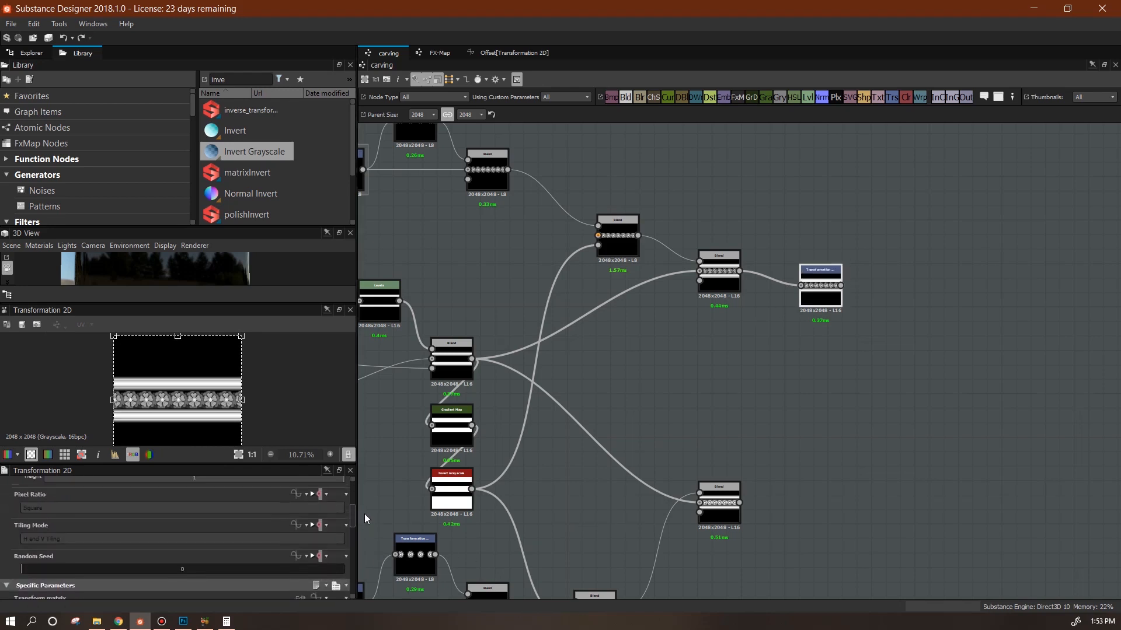
{"action": "left_click", "coordinate": [327, 528]}
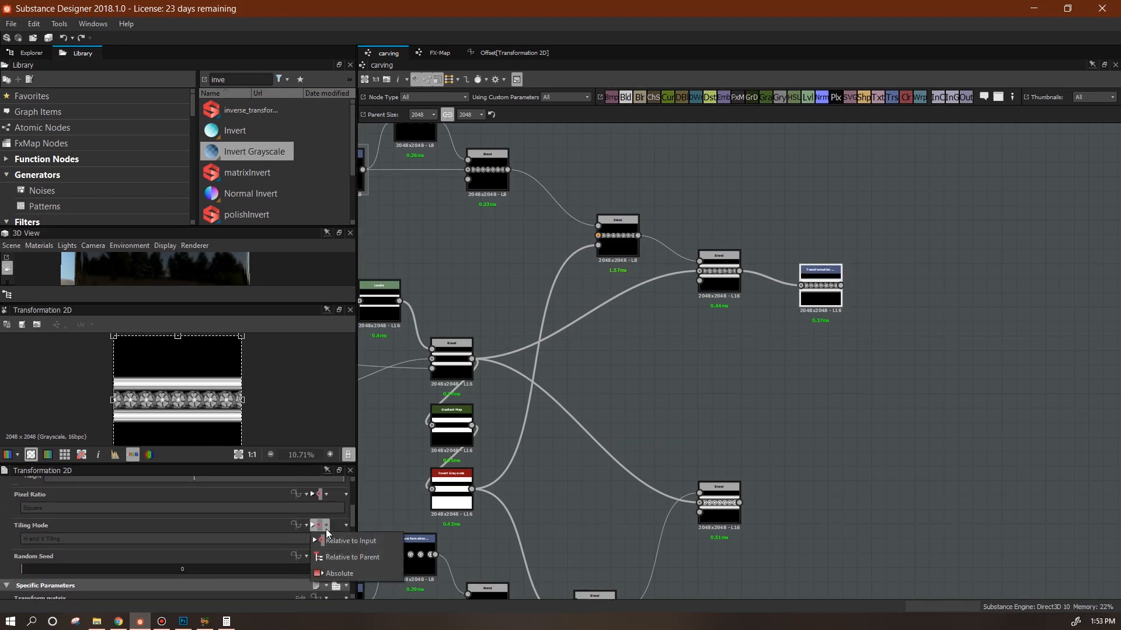
{"action": "left_click", "coordinate": [335, 574]}
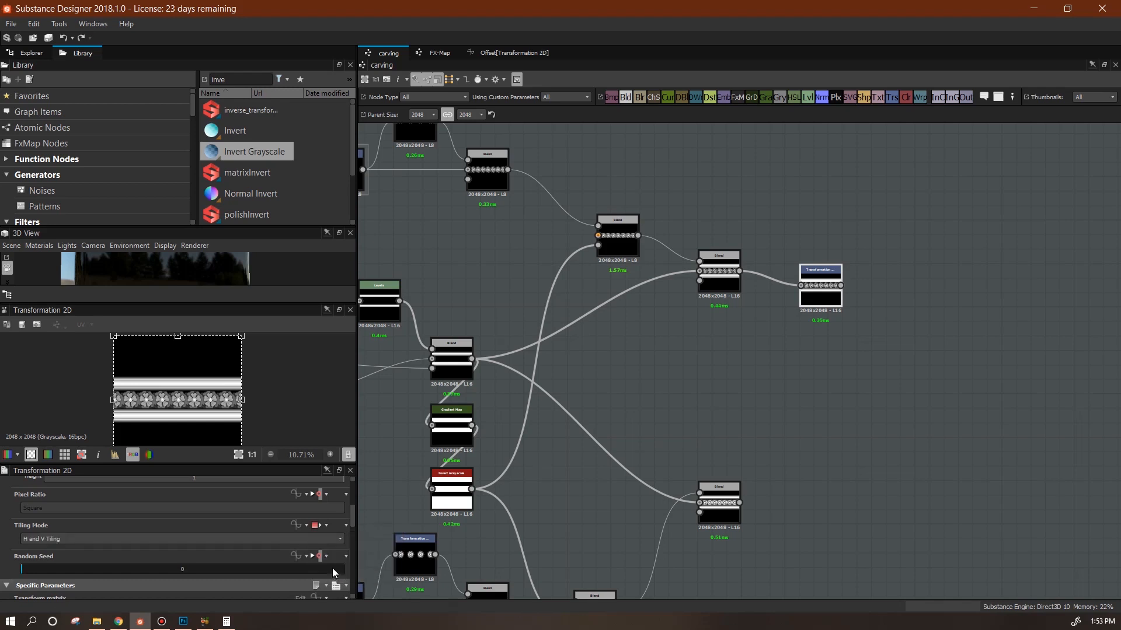
{"action": "left_click", "coordinate": [341, 539]}
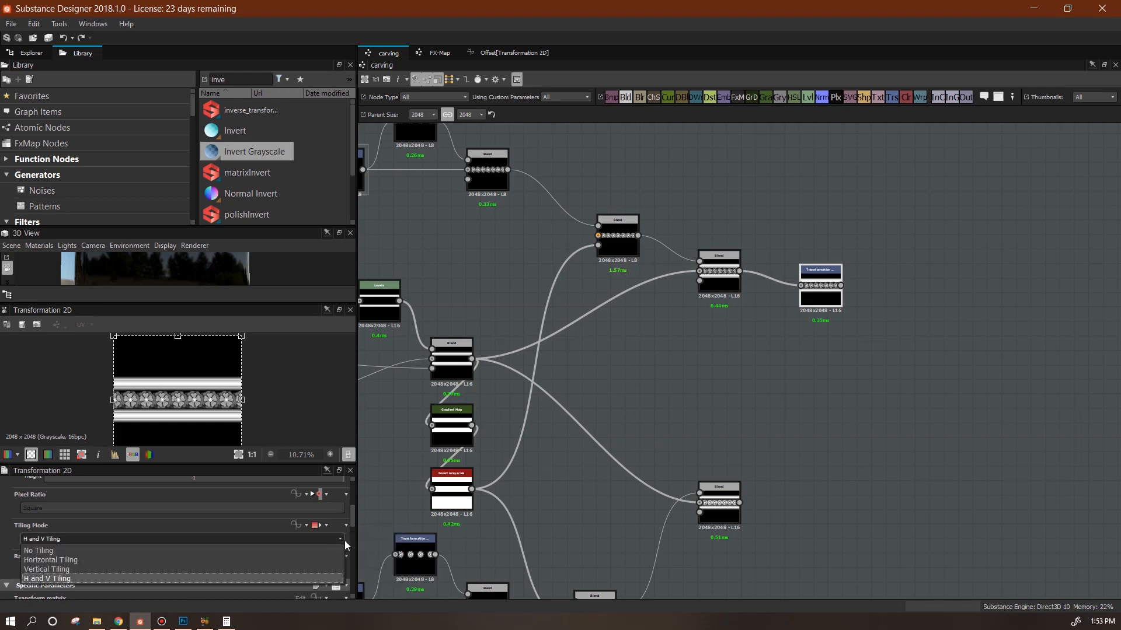
{"action": "left_click", "coordinate": [249, 578]}
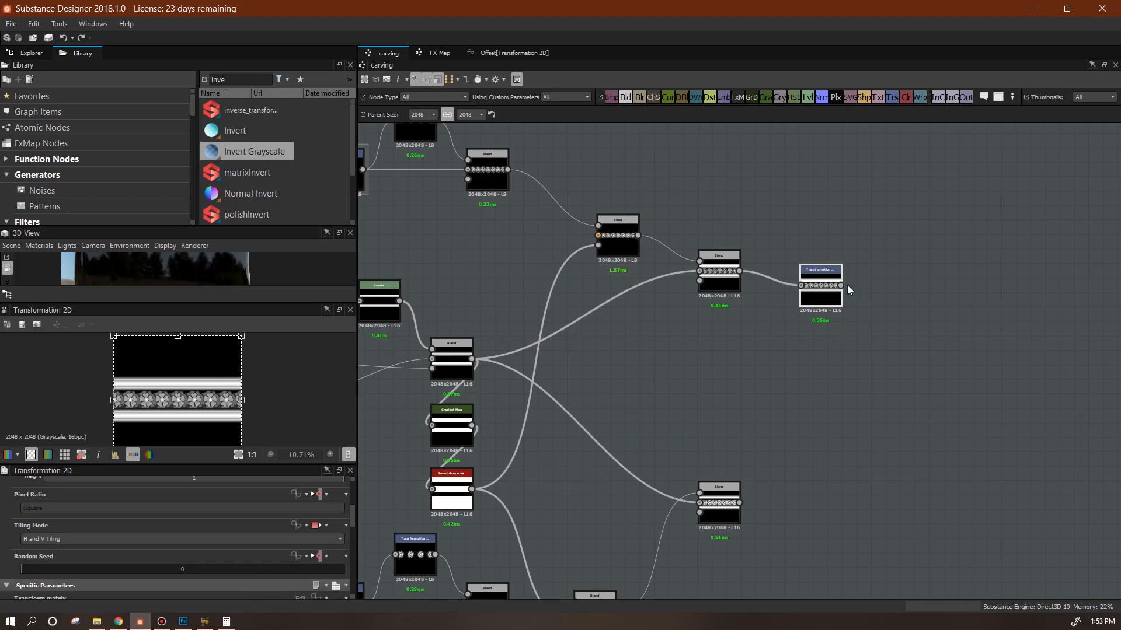
- Test the Transformation 2D's Y offset at 0.5, then return it to 0
{"action": "scroll", "coordinate": [352, 528], "scroll_direction": "down", "scroll_amount": 2}
{"action": "left_click_drag", "start_coordinate": [352, 527], "coordinate": [355, 563]}
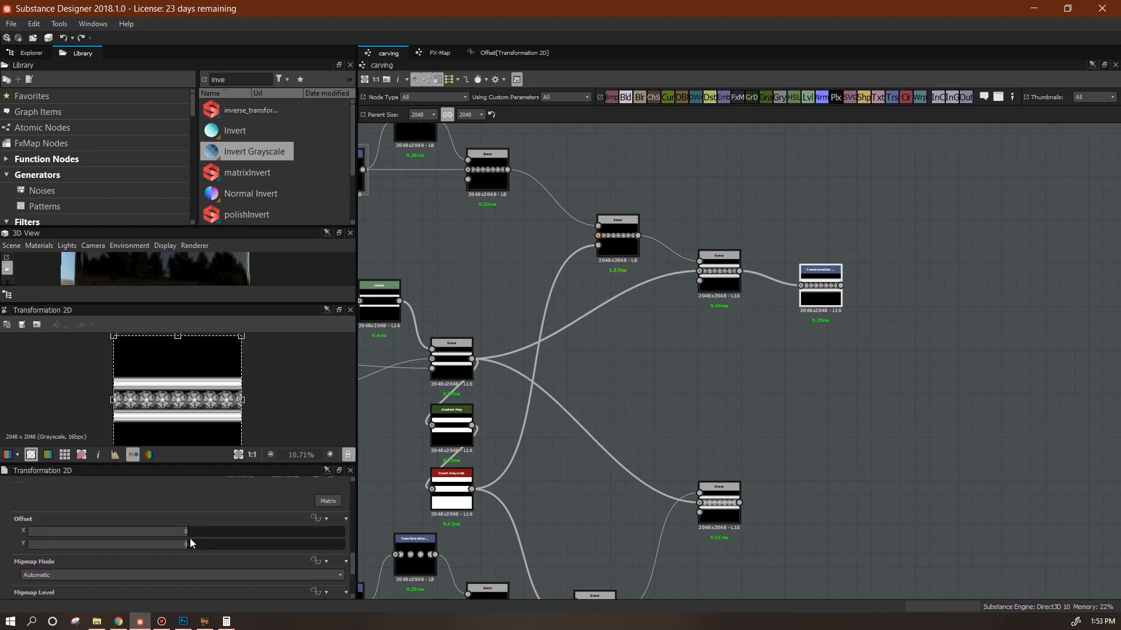
{"action": "left_click_drag", "start_coordinate": [188, 544], "coordinate": [380, 537]}
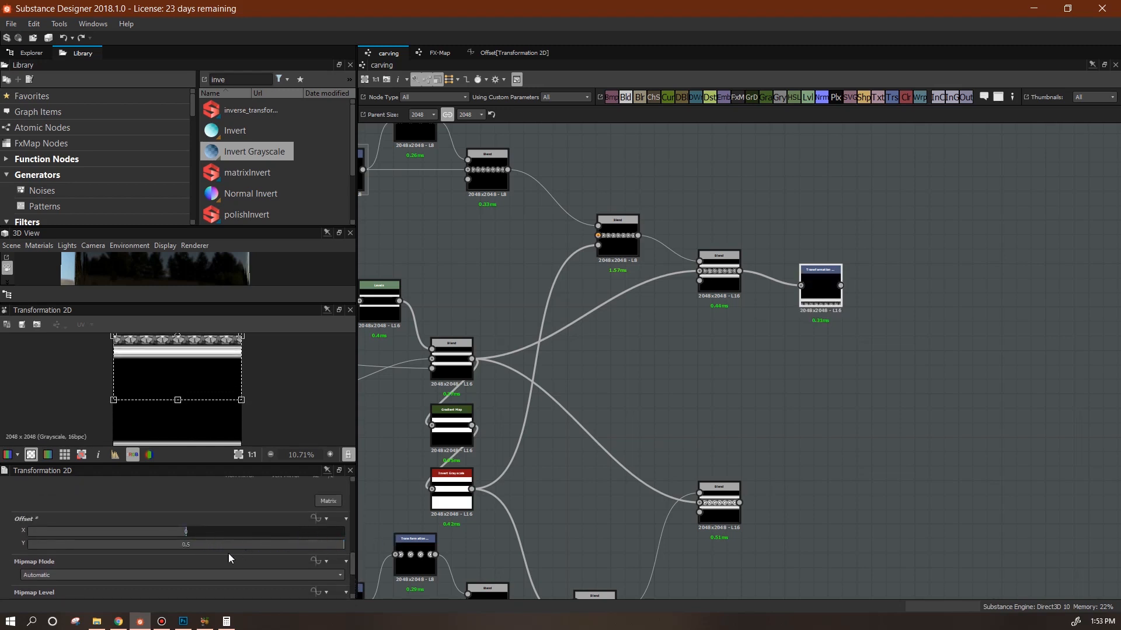
{"action": "left_click_drag", "start_coordinate": [345, 546], "coordinate": [185, 545]}
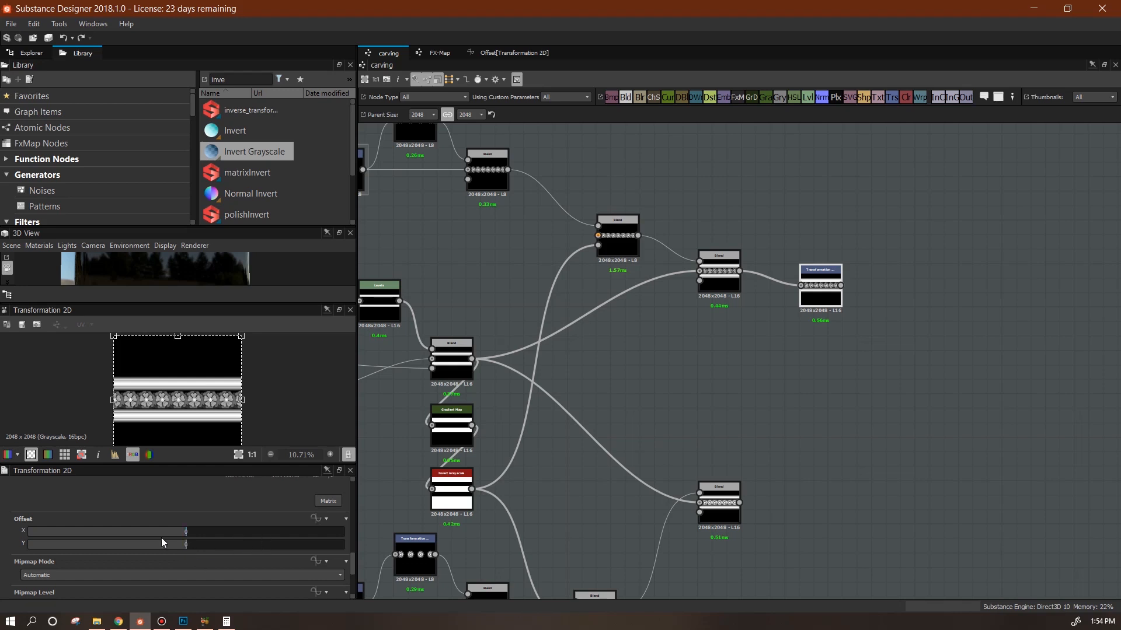
- Create an empty function for the Transformation 2D's Offset and open it for editing
{"action": "left_click", "coordinate": [326, 519]}
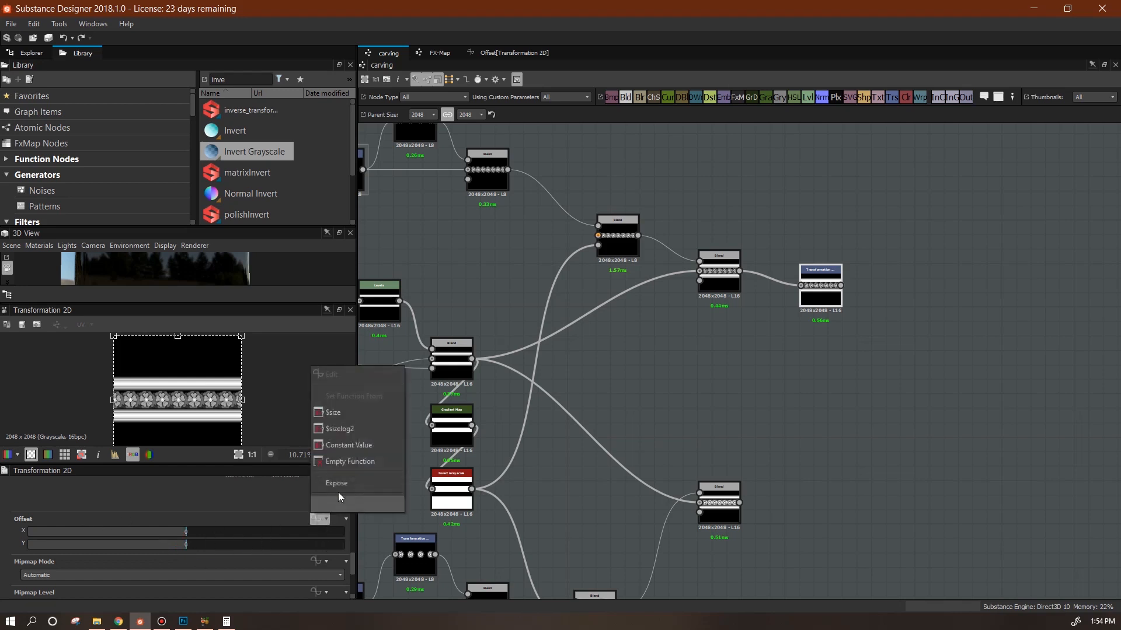
{"action": "left_click", "coordinate": [338, 493]}
{"action": "left_click", "coordinate": [315, 518]}
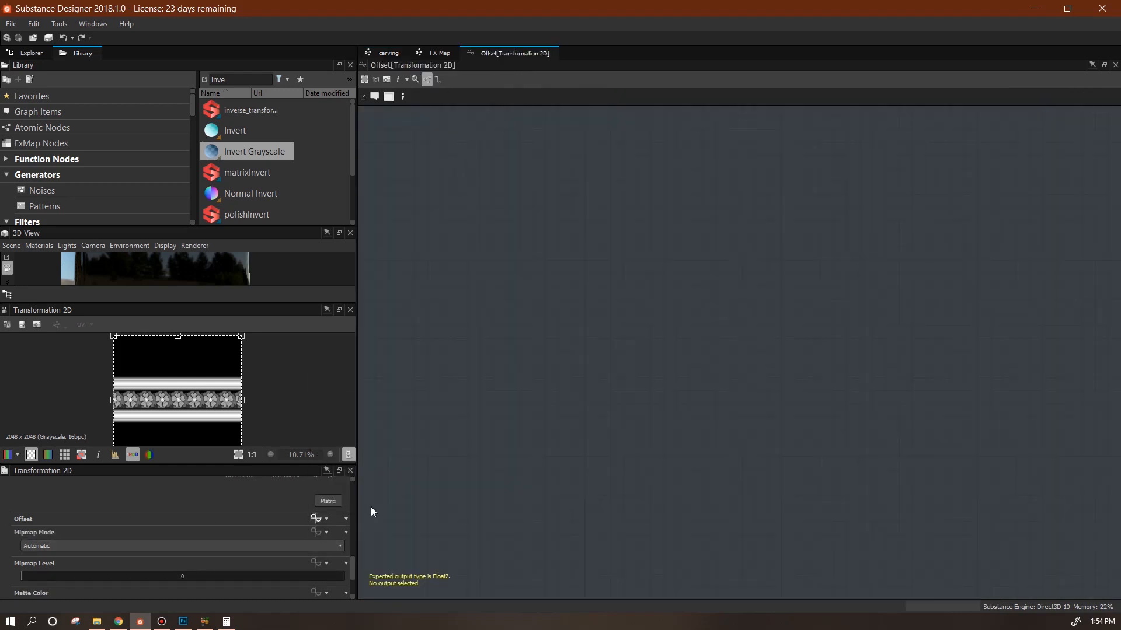
{"action": "right_click", "coordinate": [508, 277]}
{"action": "mouse_move", "coordinate": [538, 279]}
{"action": "mouse_move", "coordinate": [711, 282]}
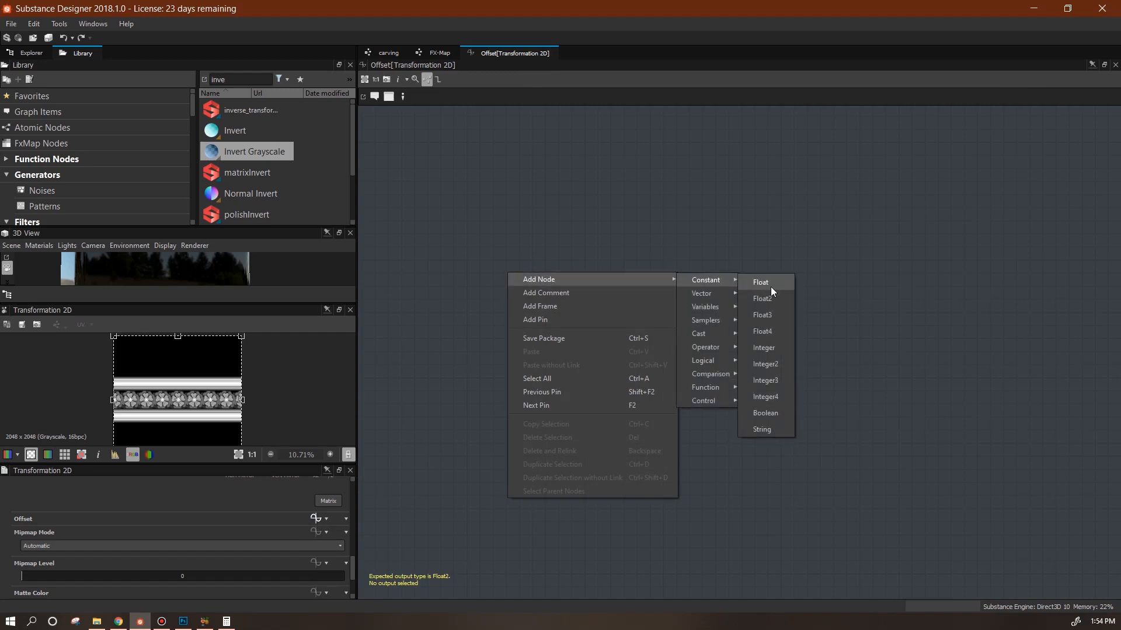
{"action": "left_click", "coordinate": [762, 315]}
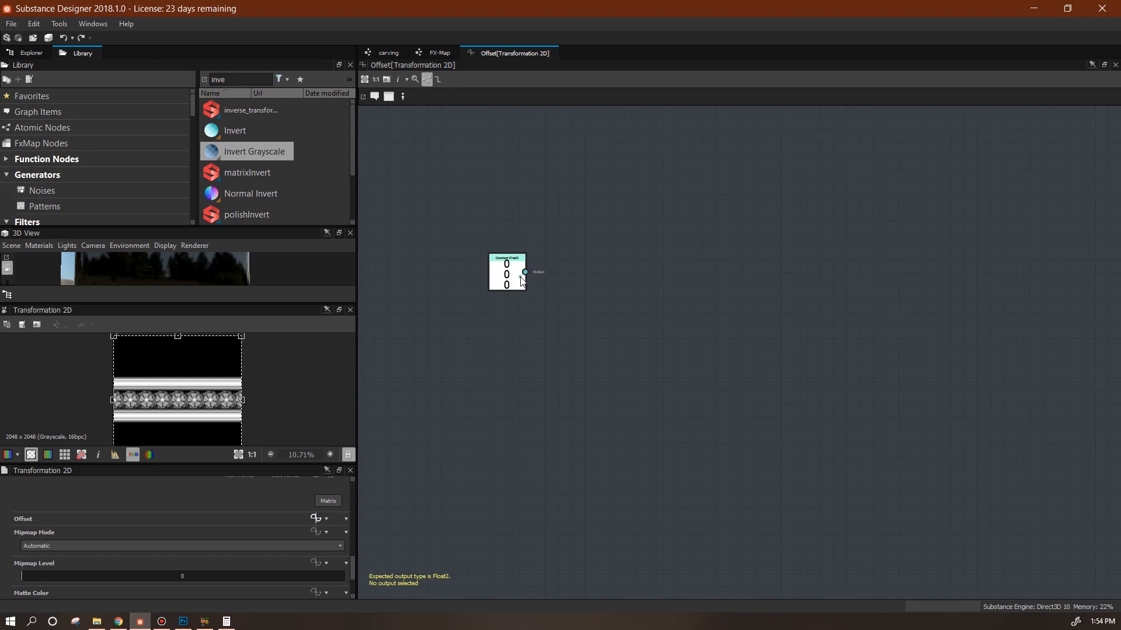
{"action": "left_click_drag", "start_coordinate": [582, 246], "coordinate": [591, 246]}
- Add a Get Float3 variable node reading image1 to the Offset function
{"action": "right_click", "coordinate": [593, 246]}
{"action": "mouse_move", "coordinate": [653, 255]}
{"action": "mouse_move", "coordinate": [813, 270]}
{"action": "left_click", "coordinate": [871, 329]}
{"action": "left_click", "coordinate": [328, 495]}
{"action": "left_click", "coordinate": [309, 517]}
{"action": "left_click_drag", "start_coordinate": [590, 258], "coordinate": [545, 313]}
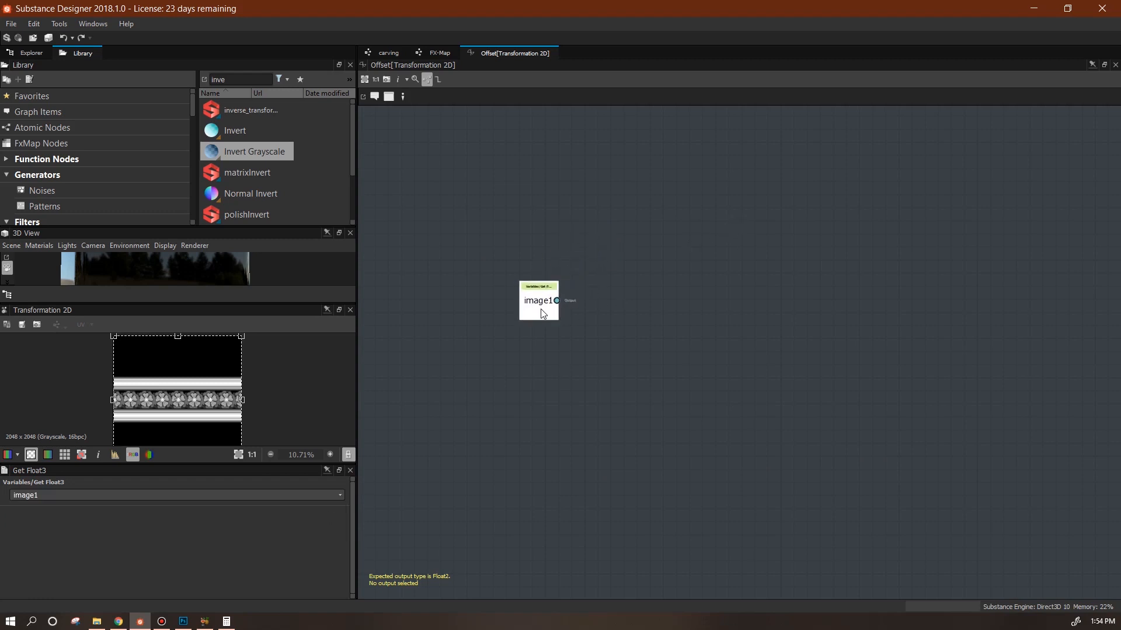
- Check the component labels of the image input 1 parameter in the carving graph
{"action": "left_click", "coordinate": [388, 53]}
{"action": "middle_click_drag", "start_coordinate": [520, 495], "coordinate": [695, 465]}
{"action": "double_click", "coordinate": [695, 466]}
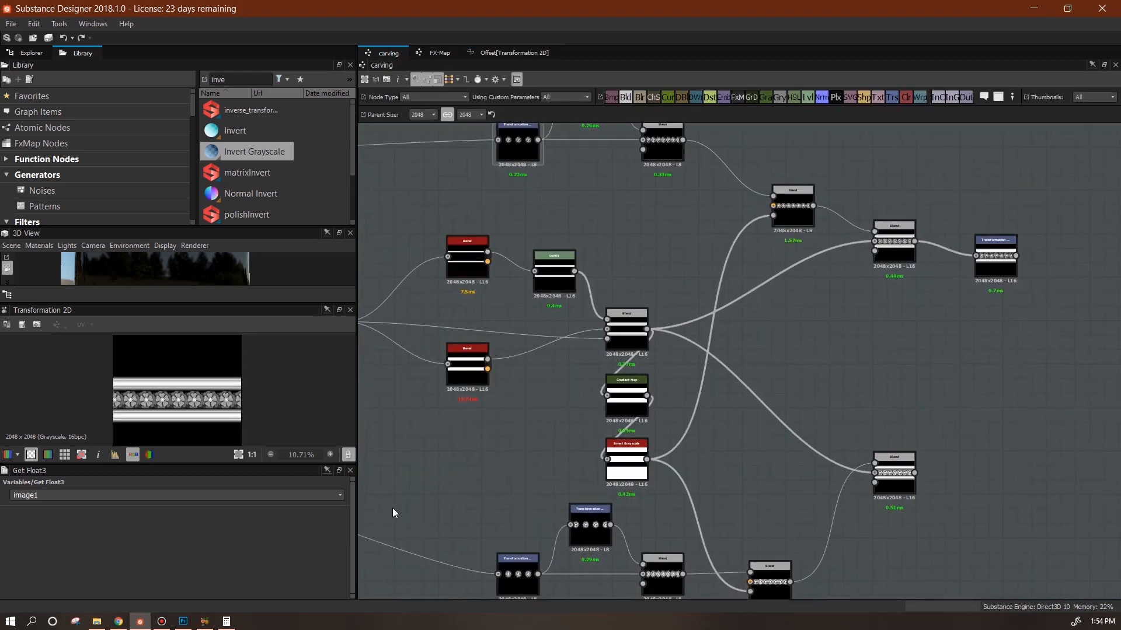
{"action": "left_click_drag", "start_coordinate": [353, 499], "coordinate": [351, 584]}
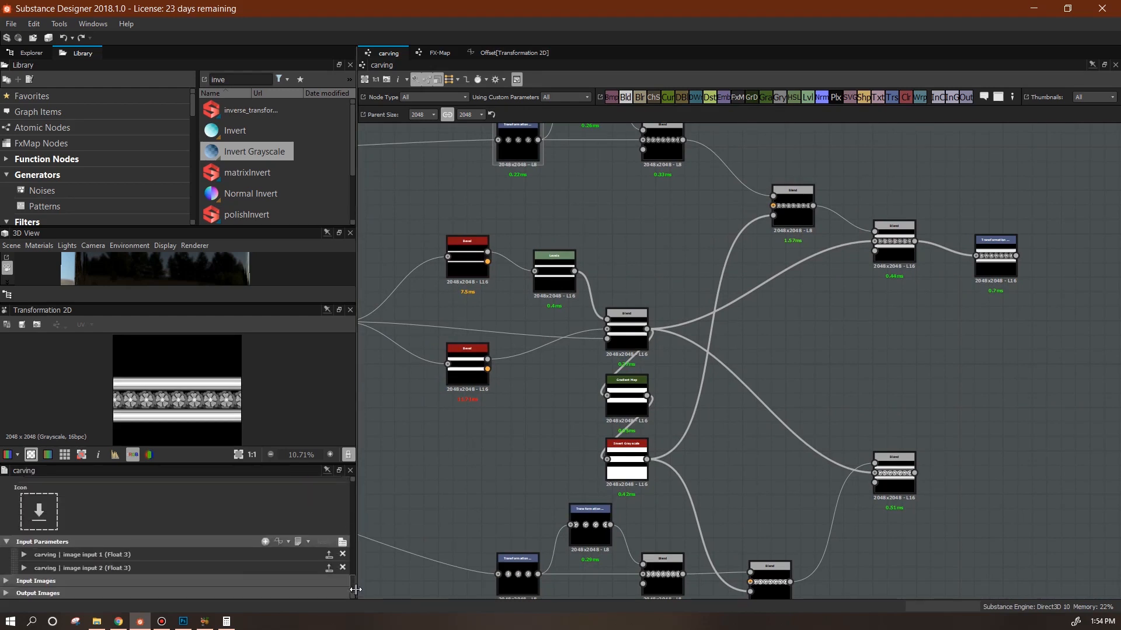
{"action": "left_click", "coordinate": [24, 554]}
{"action": "scroll", "coordinate": [351, 557], "scroll_direction": "down", "scroll_amount": 3}
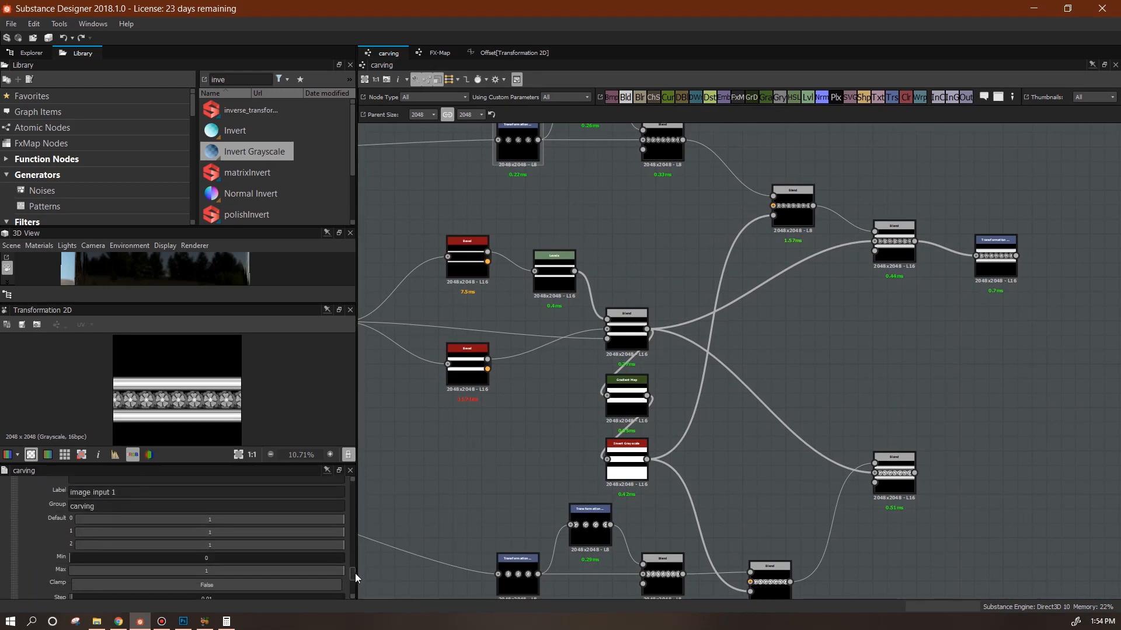
{"action": "scroll", "coordinate": [352, 580], "scroll_direction": "down", "scroll_amount": 4}
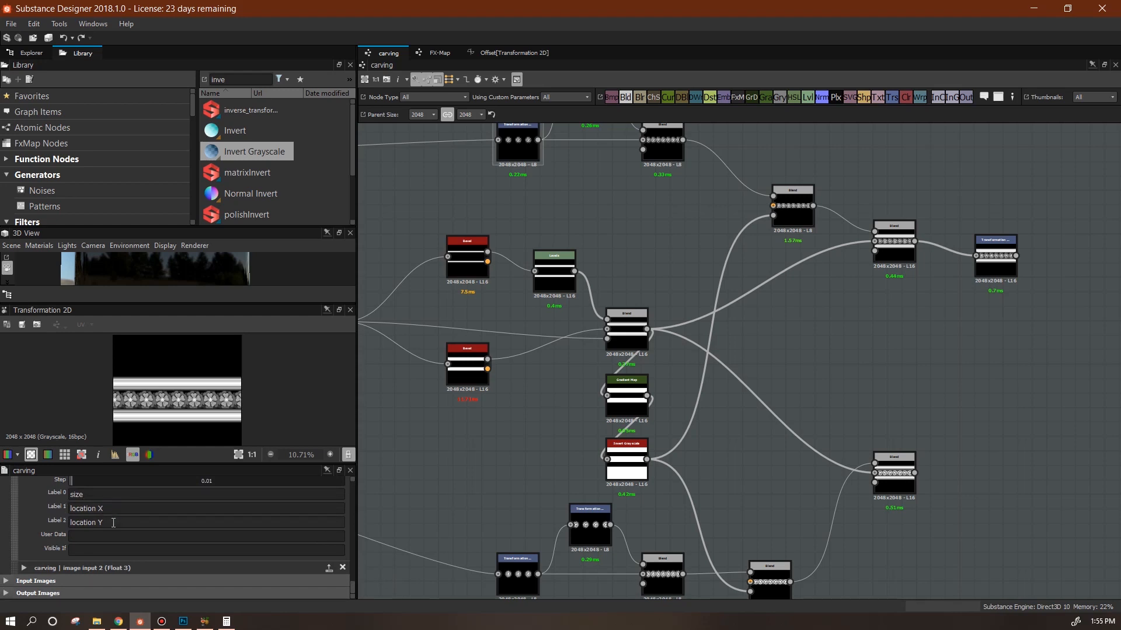
- Add two Swizzle Float1 nodes to the Offset function, placed above and below the image1 node
{"action": "left_click", "coordinate": [513, 52]}
{"action": "right_click", "coordinate": [648, 287]}
{"action": "mouse_move", "coordinate": [682, 293]}
{"action": "mouse_move", "coordinate": [858, 338]}
{"action": "mouse_move", "coordinate": [867, 309]}
{"action": "left_click", "coordinate": [899, 358]}
{"action": "key", "text": "ctrl+d"}
{"action": "left_click_drag", "start_coordinate": [640, 280], "coordinate": [613, 193]}
{"action": "left_click_drag", "start_coordinate": [736, 352], "coordinate": [621, 371]}
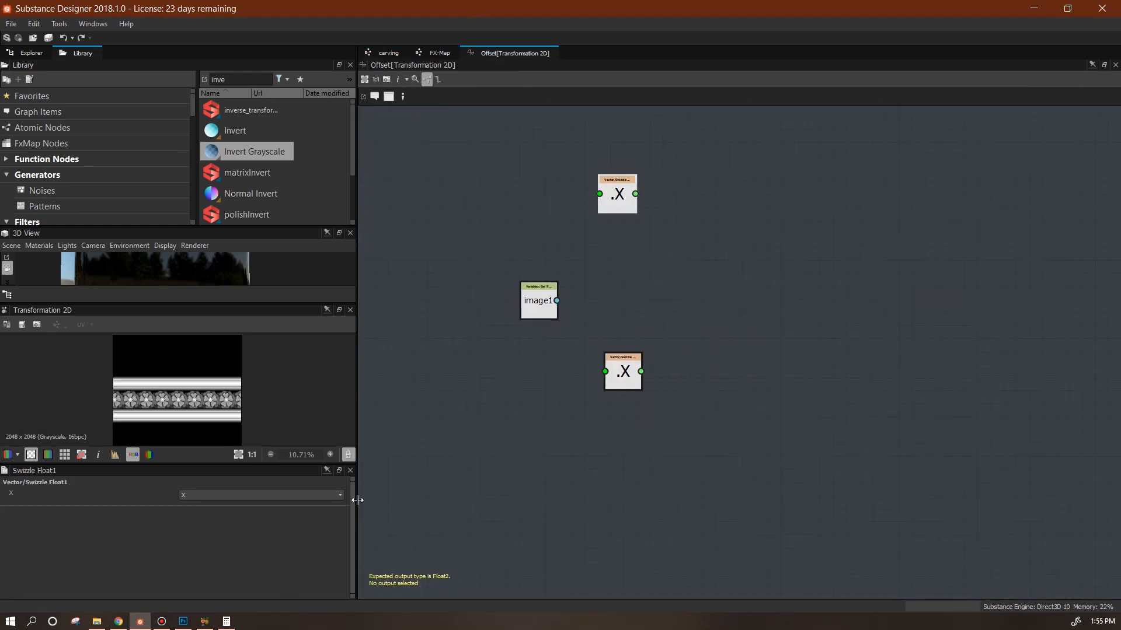
- Set the upper swizzle to Y and the lower one to Z, and space them around the image1 node
{"action": "left_click", "coordinate": [340, 496]}
{"action": "left_click", "coordinate": [326, 514]}
{"action": "left_click", "coordinate": [623, 374]}
{"action": "left_click", "coordinate": [340, 501]}
{"action": "left_click", "coordinate": [322, 524]}
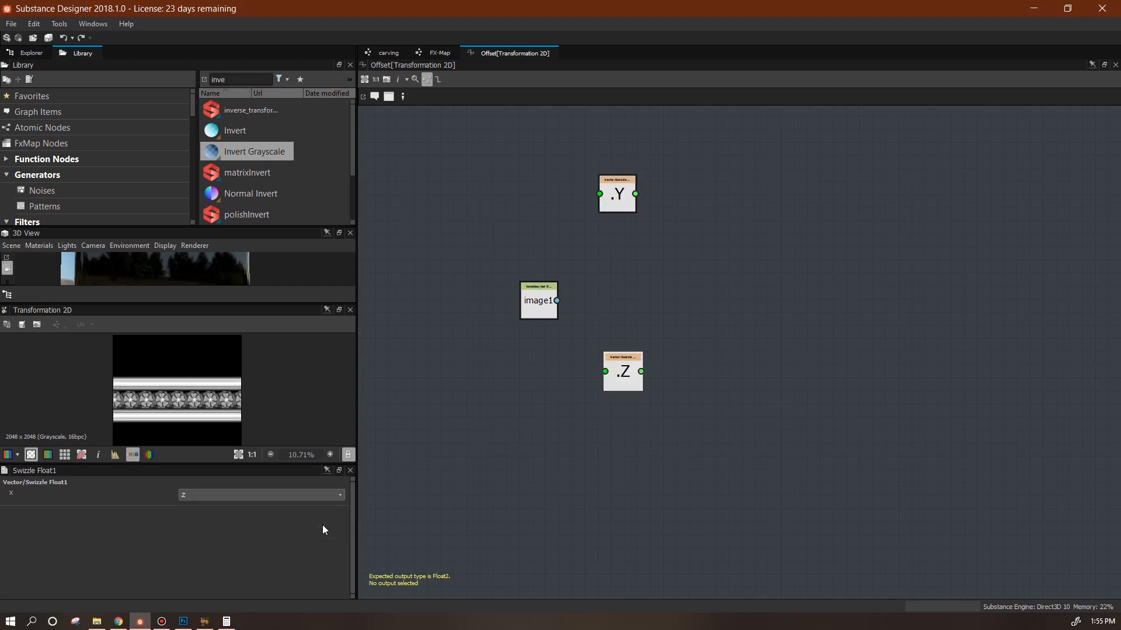
{"action": "left_click_drag", "start_coordinate": [628, 391], "coordinate": [622, 399]}
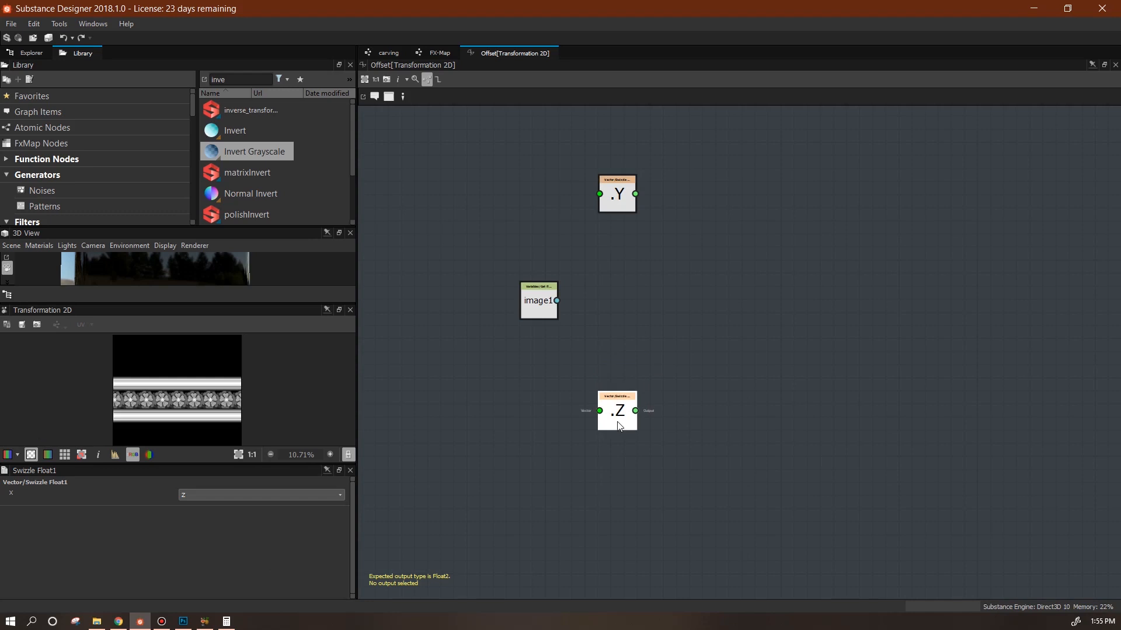
{"action": "left_click_drag", "start_coordinate": [617, 190], "coordinate": [617, 197]}
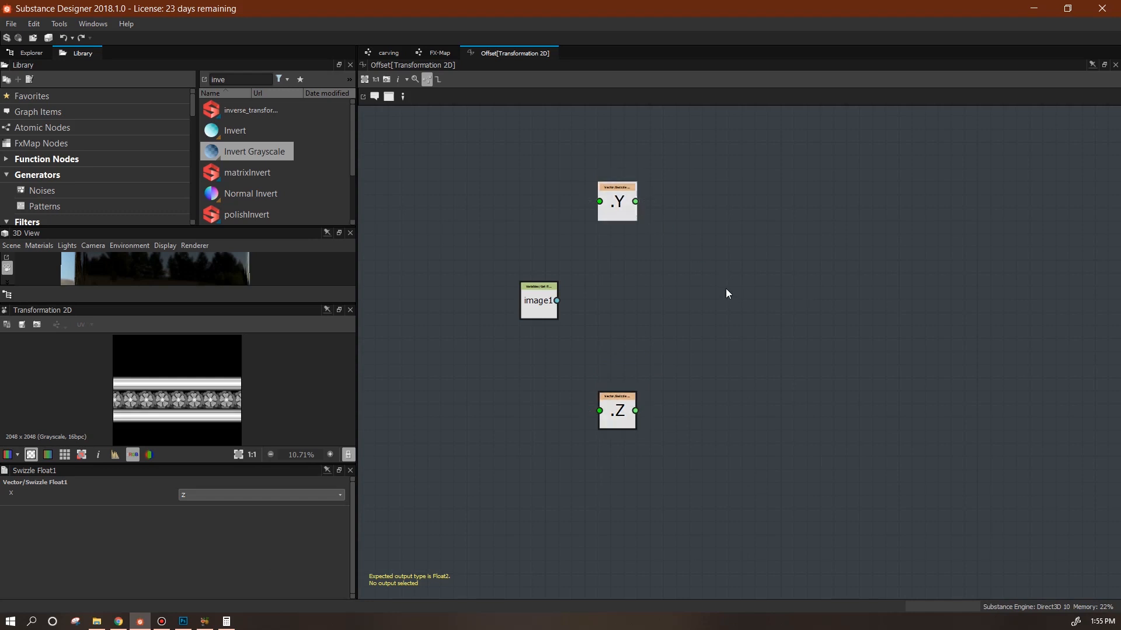
{"action": "left_click_drag", "start_coordinate": [535, 308], "coordinate": [527, 305]}
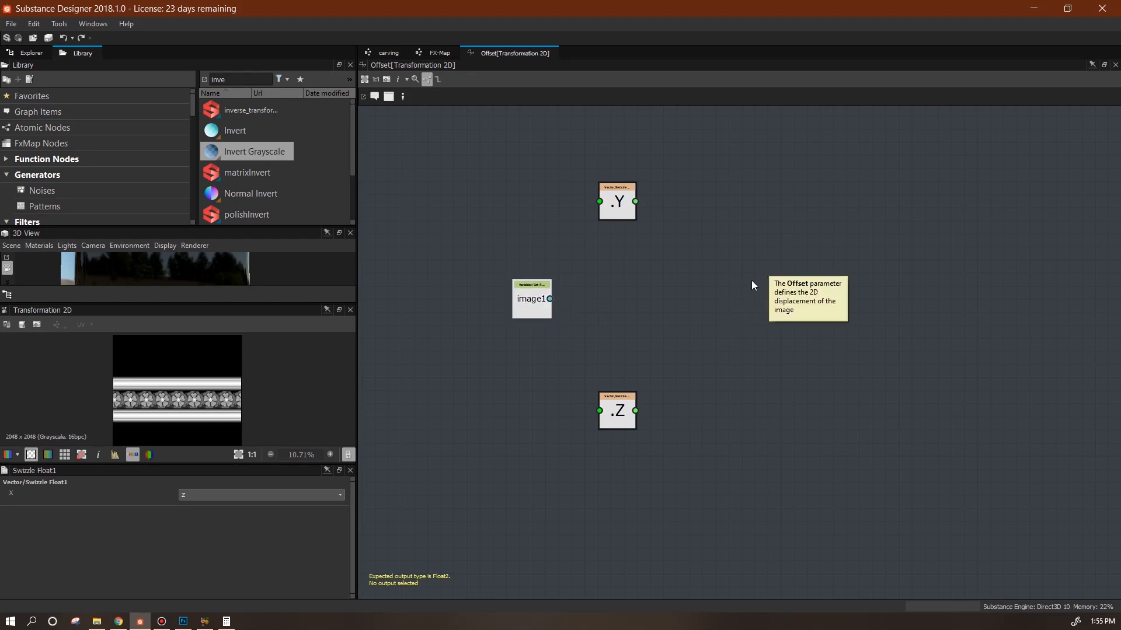
- Add a constant Float node with value 0.5 between the two swizzle branches
{"action": "right_click", "coordinate": [727, 280]}
{"action": "mouse_move", "coordinate": [758, 287]}
{"action": "mouse_move", "coordinate": [925, 289]}
{"action": "left_click", "coordinate": [987, 289]}
{"action": "left_click_drag", "start_coordinate": [736, 286], "coordinate": [705, 301]}
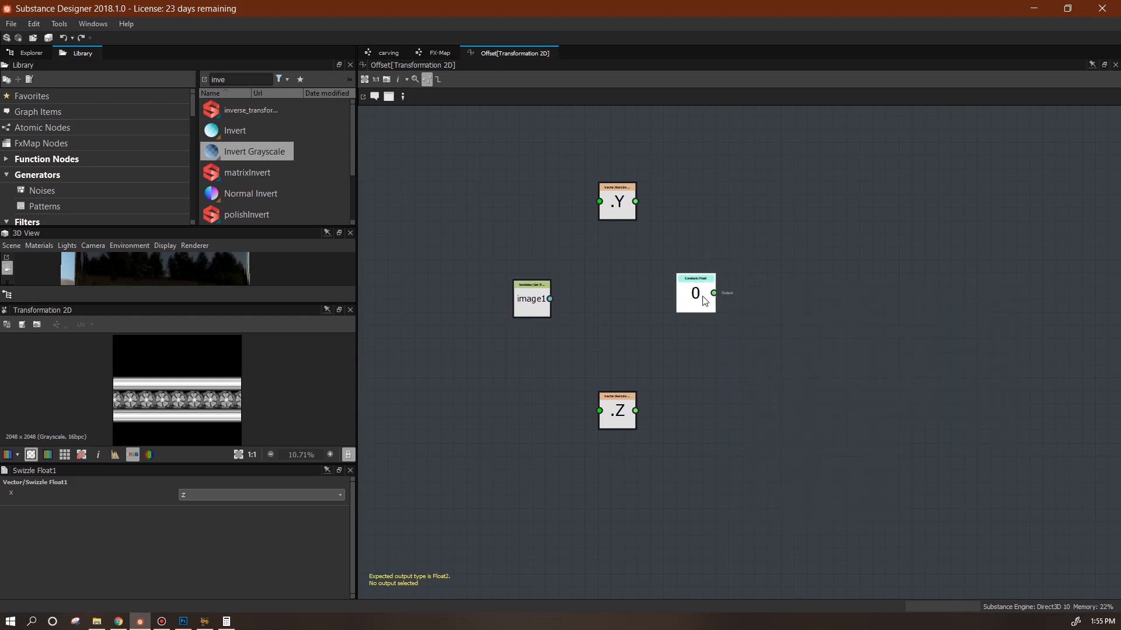
{"action": "type", "text": "0.5"}
{"action": "key", "text": "Return"}
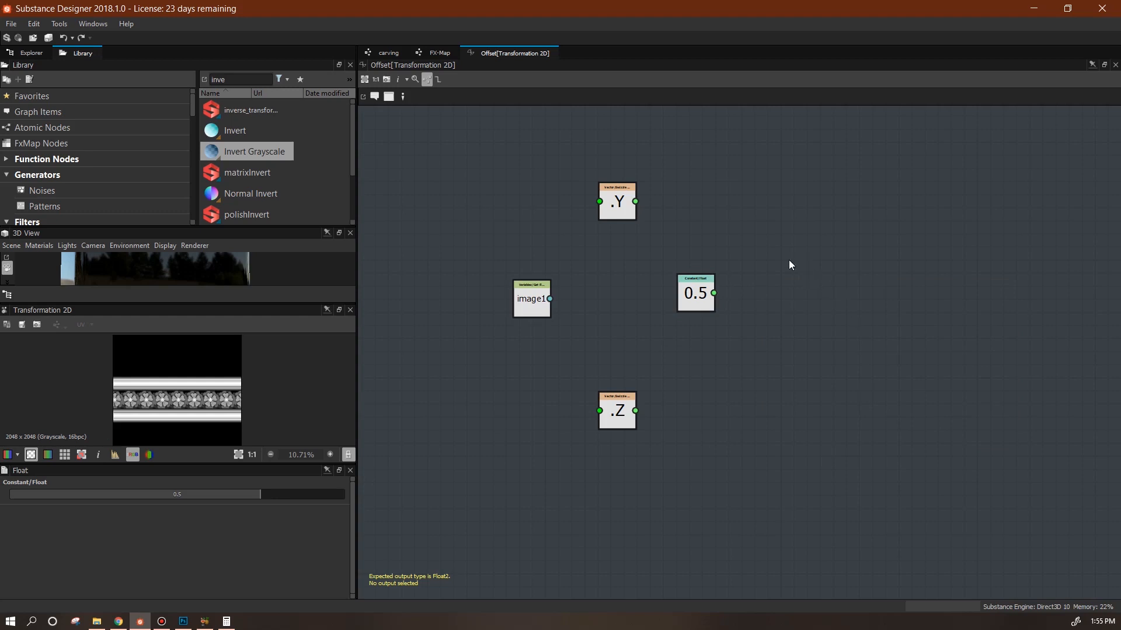
- Add two Subtraction nodes, one beside the Y swizzle and one beside the Z swizzle
{"action": "right_click", "coordinate": [767, 209]}
{"action": "mouse_move", "coordinate": [797, 217]}
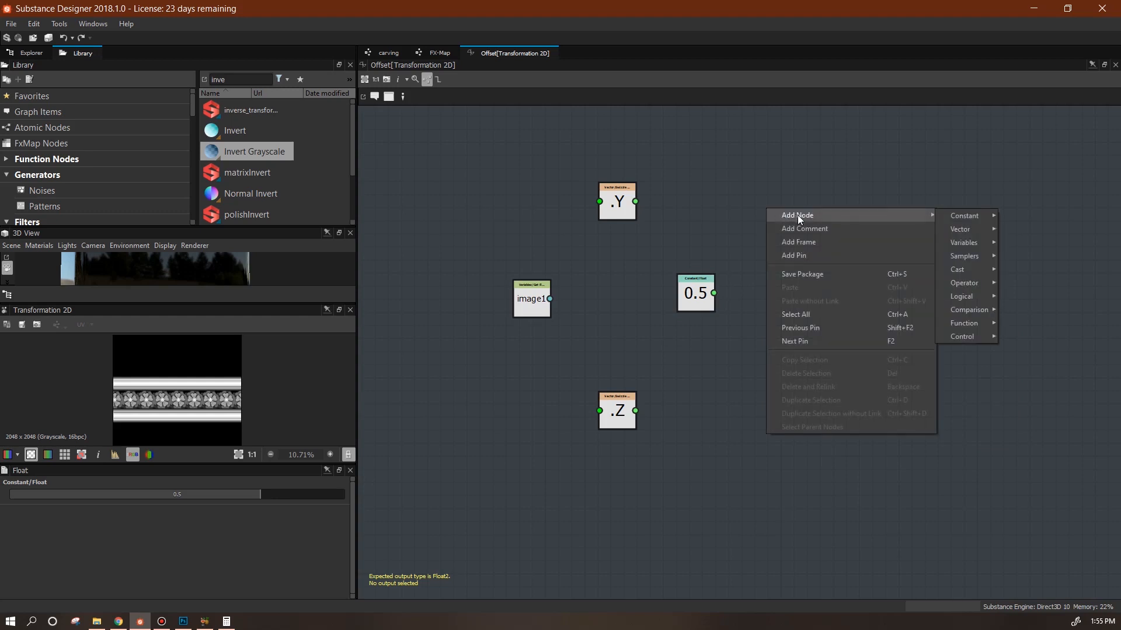
{"action": "mouse_move", "coordinate": [965, 282]}
{"action": "left_click", "coordinate": [1014, 296]}
{"action": "left_click", "coordinate": [763, 220]}
{"action": "key", "text": "ctrl+c"}
{"action": "key", "text": "ctrl+v"}
{"action": "left_click_drag", "start_coordinate": [740, 372], "coordinate": [761, 417]}
- Connect image1 to both swizzles, and subtract the 0.5 constant from each swizzle's output
{"action": "left_click_drag", "start_coordinate": [636, 201], "coordinate": [749, 203]}
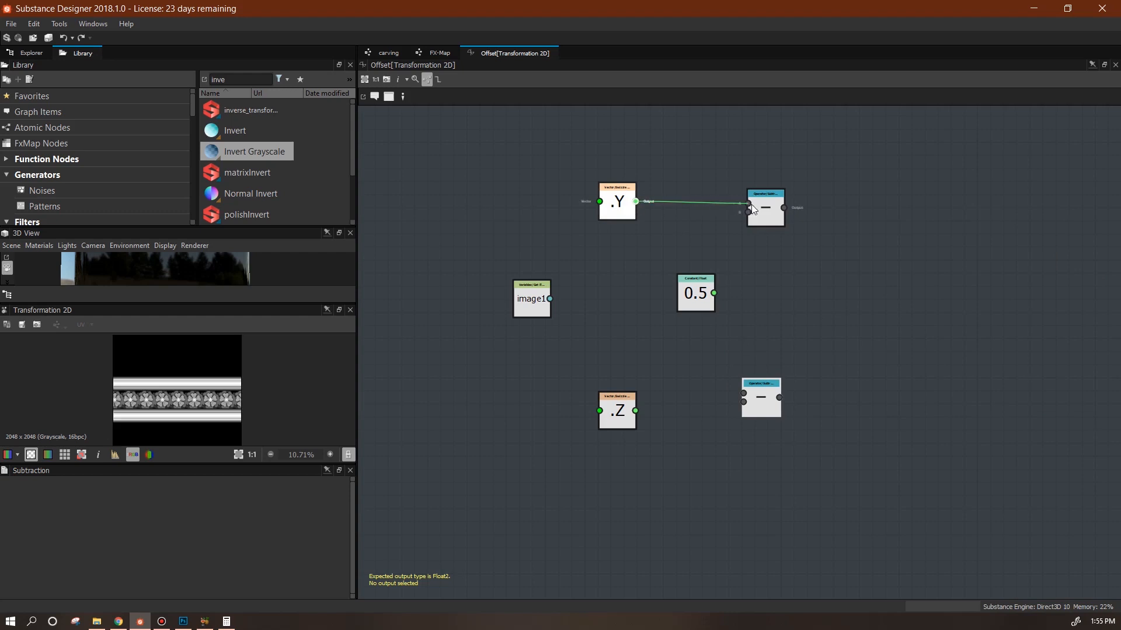
{"action": "left_click_drag", "start_coordinate": [718, 297], "coordinate": [715, 293]}
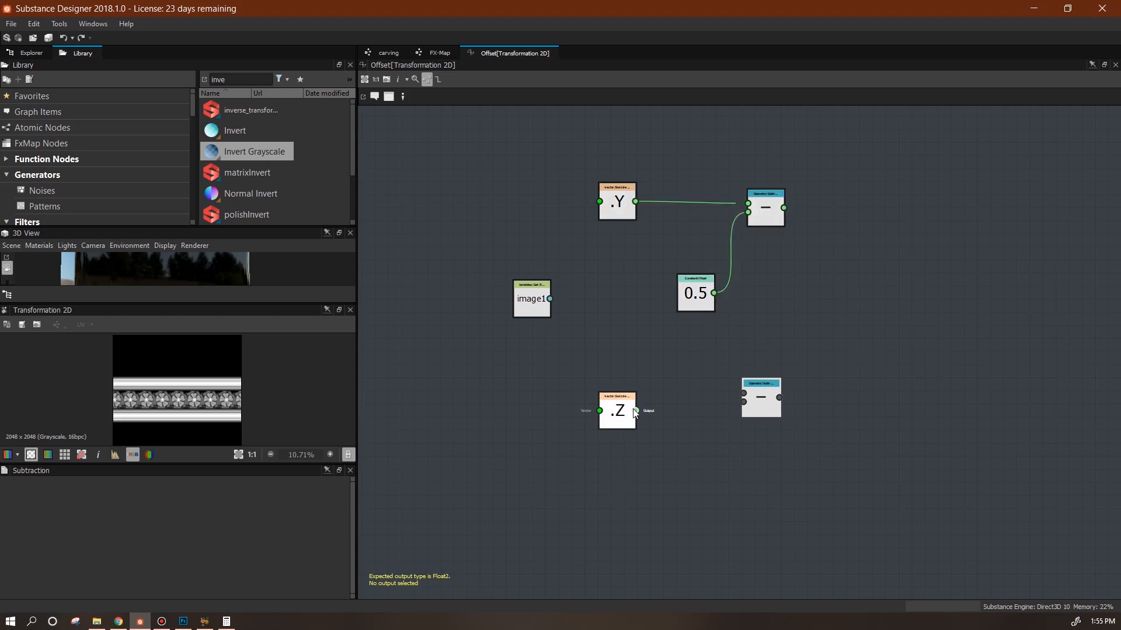
{"action": "left_click_drag", "start_coordinate": [550, 298], "coordinate": [599, 410]}
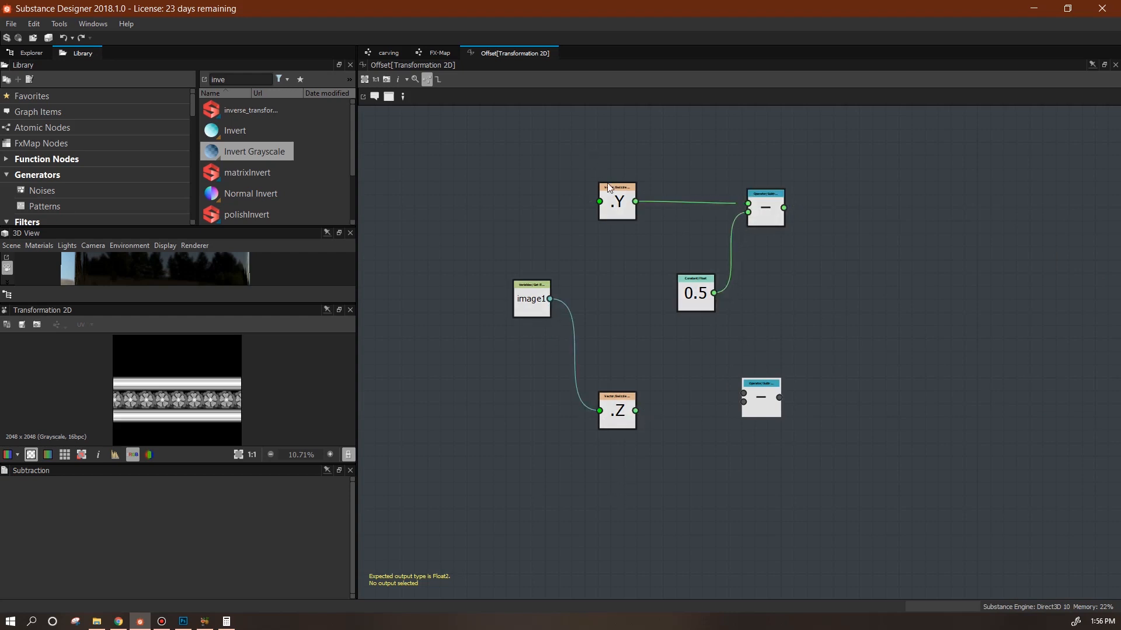
{"action": "left_click_drag", "start_coordinate": [597, 201], "coordinate": [557, 291]}
{"action": "left_click_drag", "start_coordinate": [635, 410], "coordinate": [743, 392]}
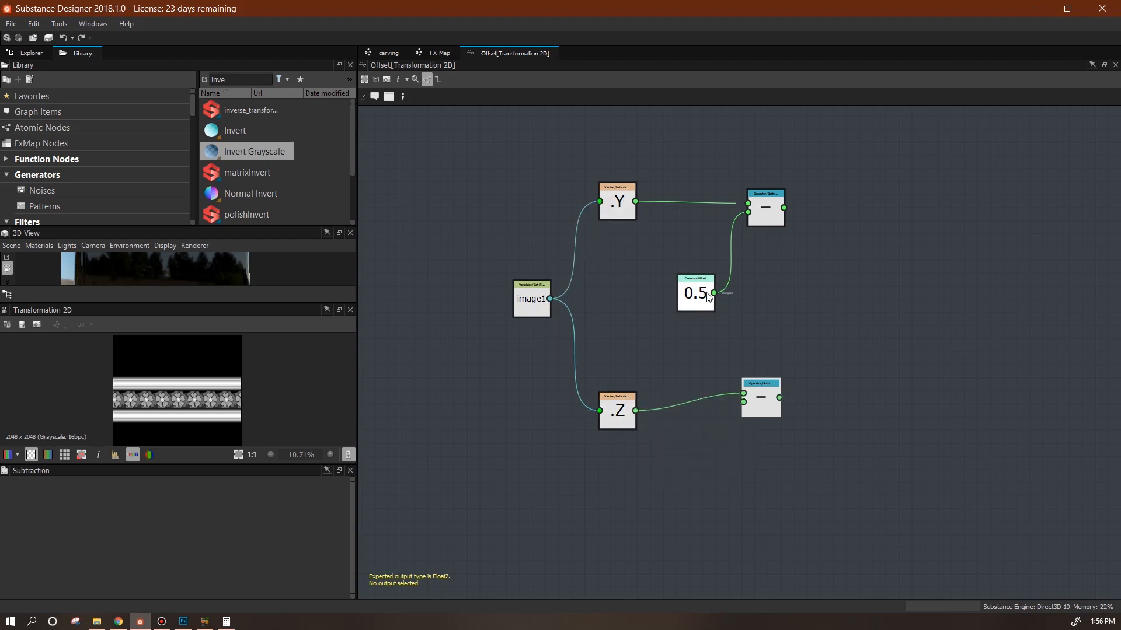
{"action": "left_click_drag", "start_coordinate": [714, 293], "coordinate": [746, 403]}
- Combine both subtraction results in a Vector Float2 node and set it as the function's output
{"action": "right_click", "coordinate": [823, 288]}
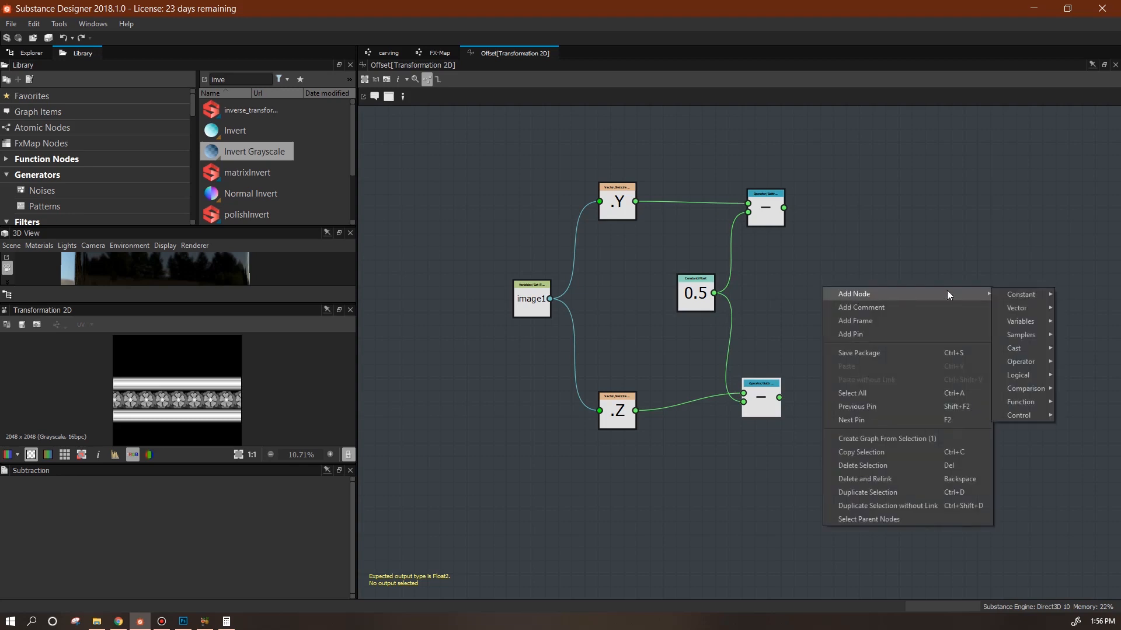
{"action": "mouse_move", "coordinate": [1032, 310]}
{"action": "left_click", "coordinate": [964, 309]}
{"action": "left_click_drag", "start_coordinate": [823, 293], "coordinate": [892, 300]}
{"action": "left_click_drag", "start_coordinate": [784, 208], "coordinate": [874, 289]}
{"action": "left_click_drag", "start_coordinate": [874, 297], "coordinate": [780, 398]}
{"action": "right_click", "coordinate": [897, 296]}
{"action": "left_click", "coordinate": [934, 343]}
- Lower image input 1's third default component, location Y, to about mid-range in the carving graph
{"action": "left_click", "coordinate": [392, 57]}
{"action": "middle_click_drag", "start_coordinate": [485, 463], "coordinate": [852, 404]}
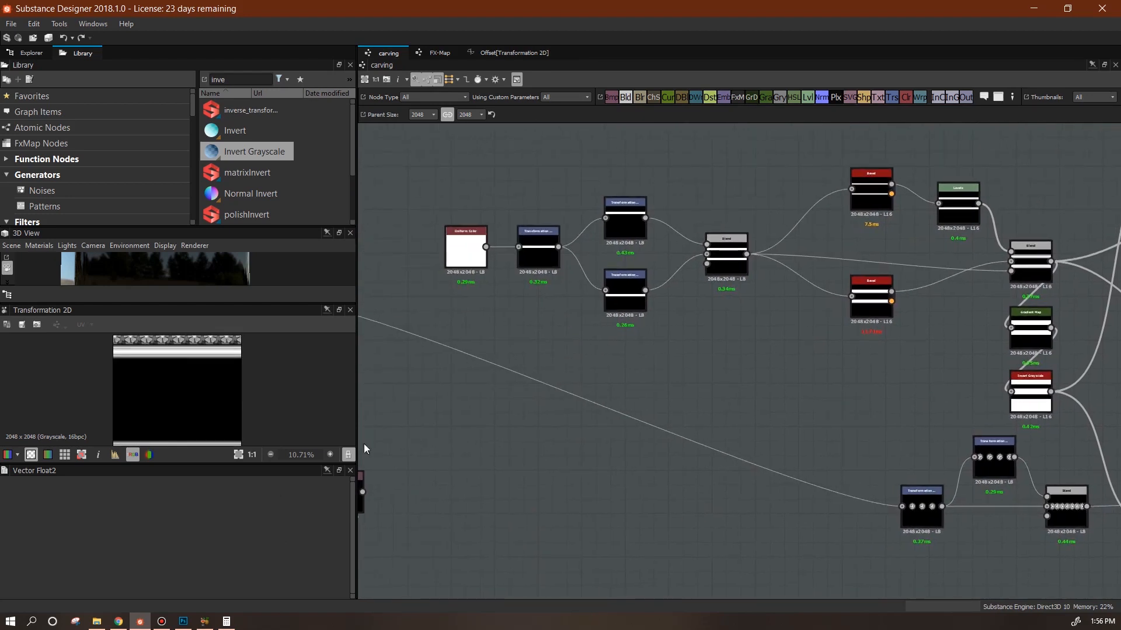
{"action": "left_click_drag", "start_coordinate": [352, 489], "coordinate": [355, 573]}
{"action": "left_click", "coordinate": [24, 555]}
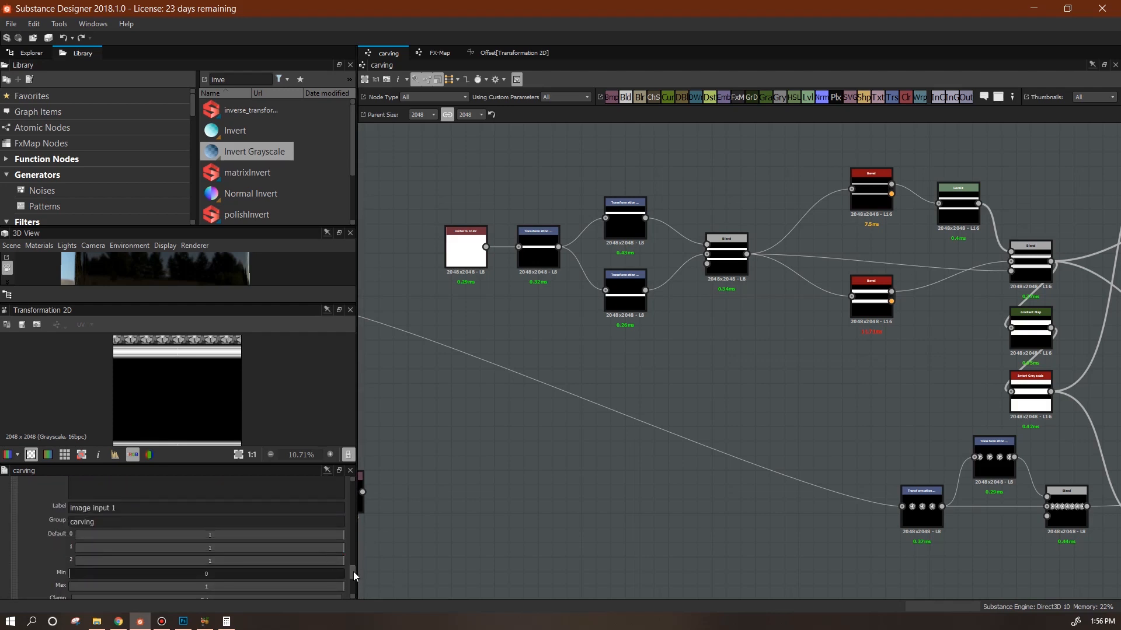
{"action": "scroll", "coordinate": [353, 572], "scroll_direction": "down", "scroll_amount": 1}
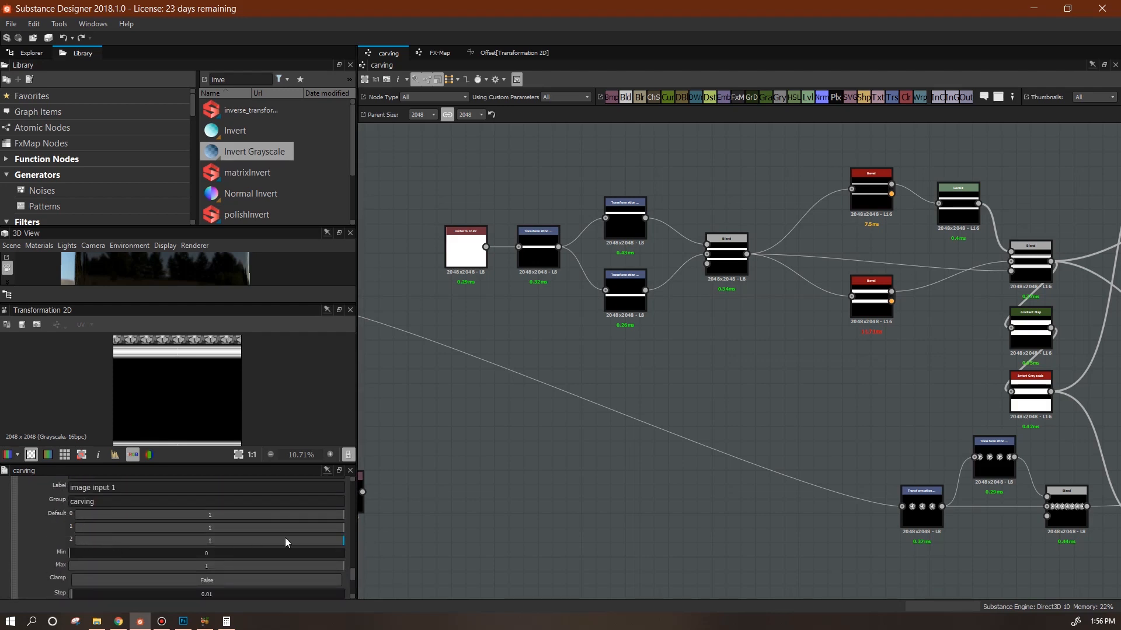
{"action": "left_click_drag", "start_coordinate": [345, 541], "coordinate": [217, 541]}
- Switch the Get Float3 variable to image2 in the Transform matrix function of the lower motif row's first Transformation 2D
{"action": "scroll", "coordinate": [822, 416], "scroll_direction": "down", "scroll_amount": 3}
{"action": "middle_click_drag", "start_coordinate": [822, 415], "coordinate": [714, 391]}
{"action": "double_click", "coordinate": [750, 449]}
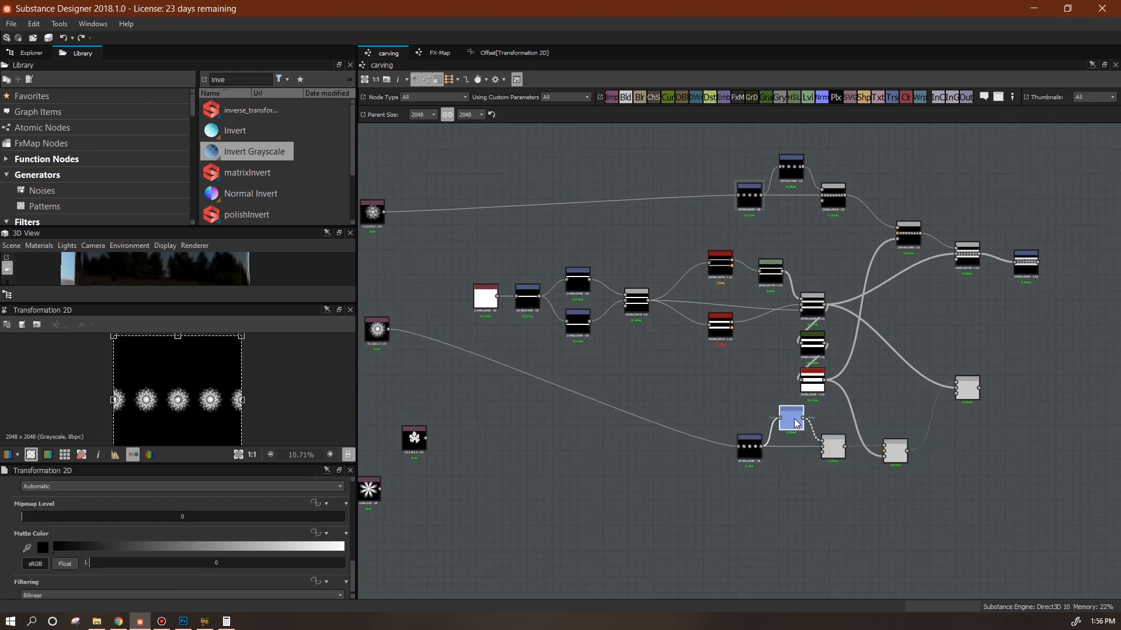
{"action": "double_click", "coordinate": [795, 421]}
{"action": "double_click", "coordinate": [759, 454]}
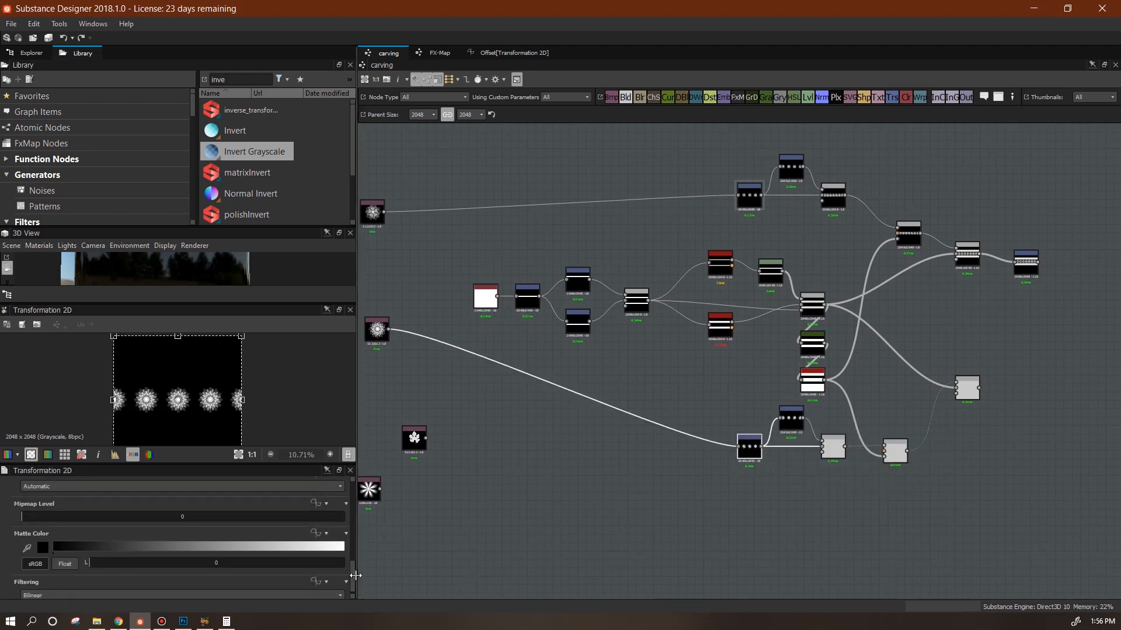
{"action": "scroll", "coordinate": [57, 535], "scroll_direction": "down", "scroll_amount": 5}
{"action": "left_click", "coordinate": [315, 552]}
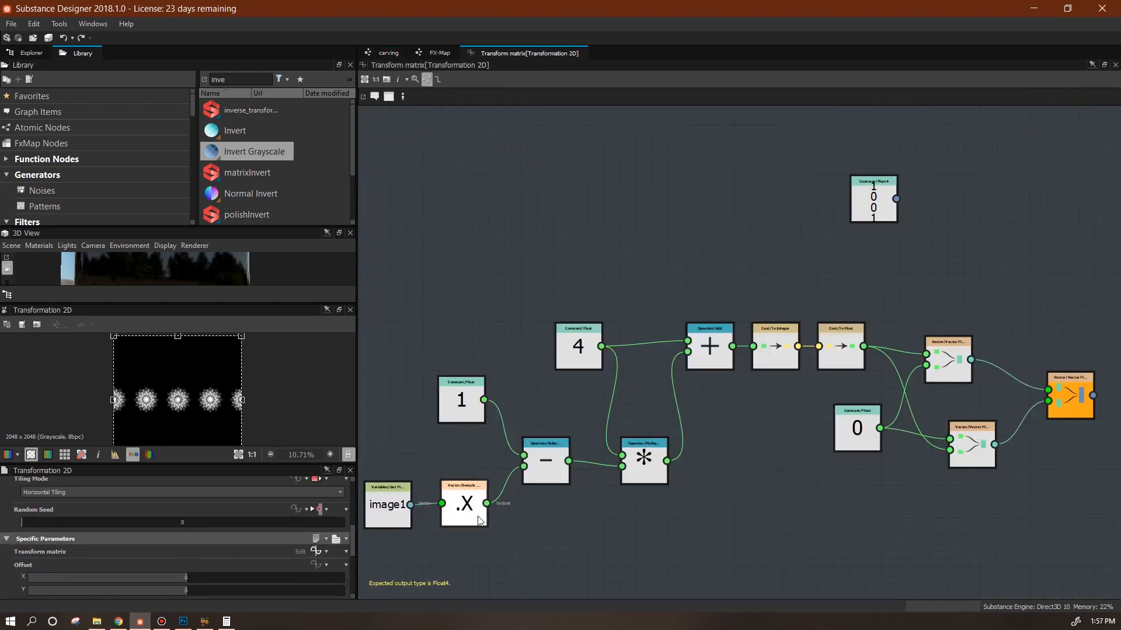
{"action": "left_click", "coordinate": [321, 495]}
{"action": "left_click", "coordinate": [327, 521]}
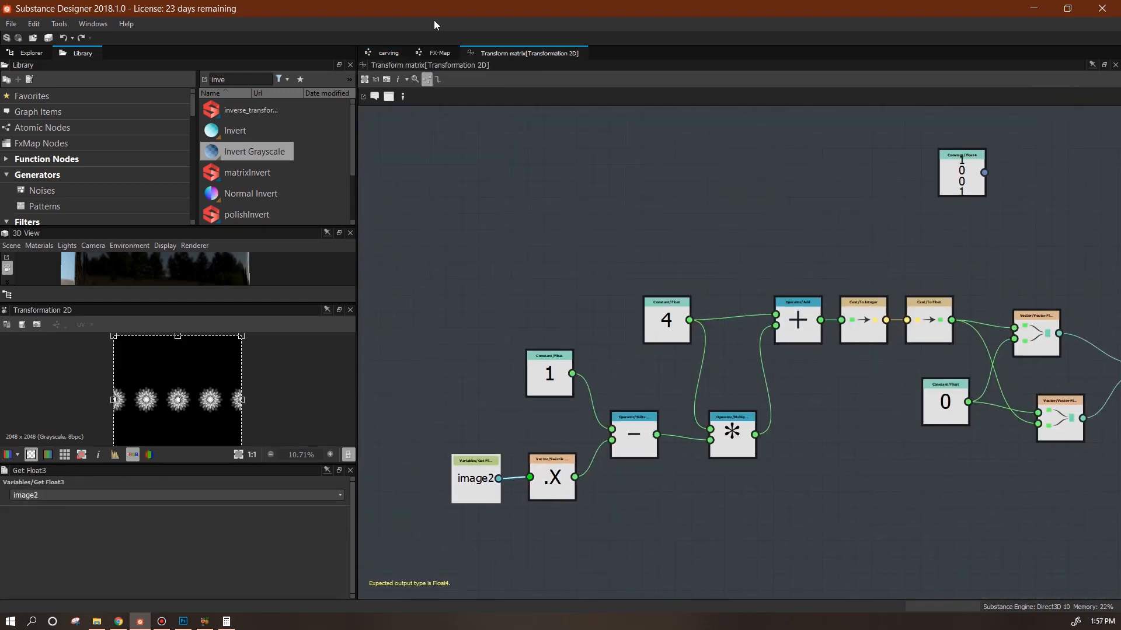
- Switch the Get Float3 variable to image2 in the Offset function of the lower row's second Transformation 2D and return to the carving graph
{"action": "left_click", "coordinate": [386, 53]}
{"action": "double_click", "coordinate": [825, 430]}
{"action": "left_click_drag", "start_coordinate": [353, 499], "coordinate": [353, 568]}
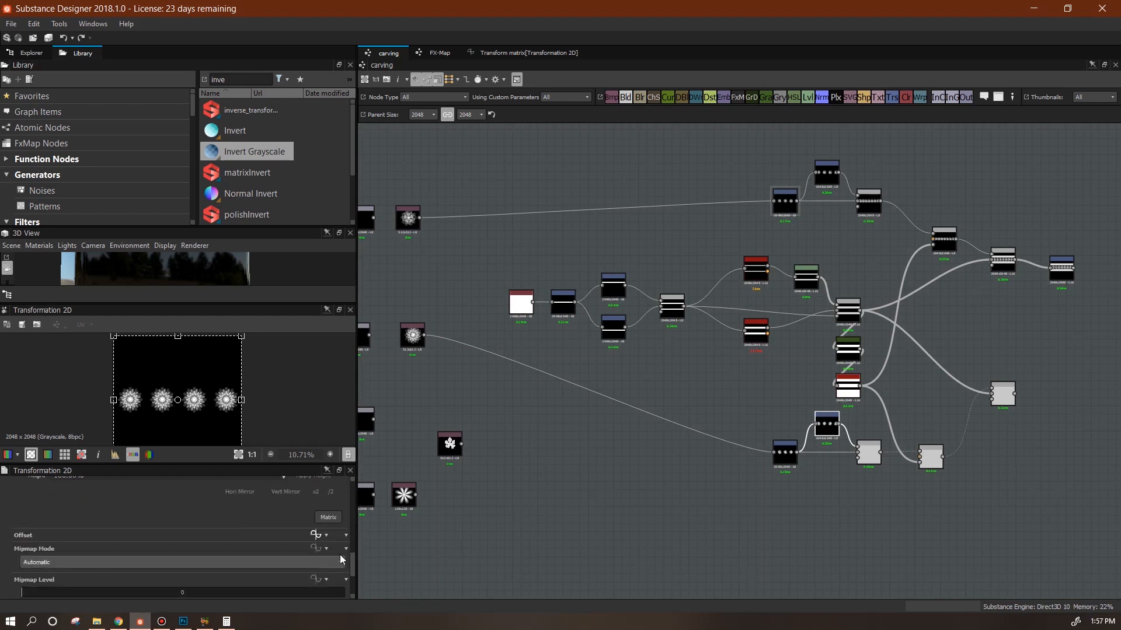
{"action": "left_click", "coordinate": [315, 533]}
{"action": "left_click", "coordinate": [395, 407]}
{"action": "left_click", "coordinate": [340, 496]}
{"action": "left_click", "coordinate": [327, 527]}
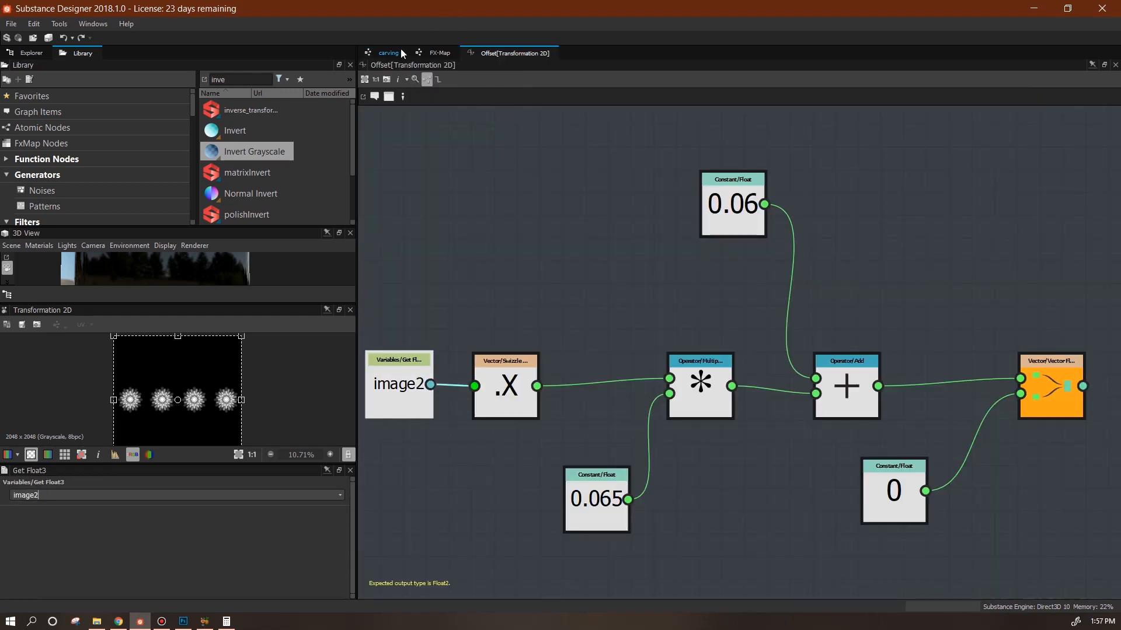
{"action": "left_click", "coordinate": [388, 53]}
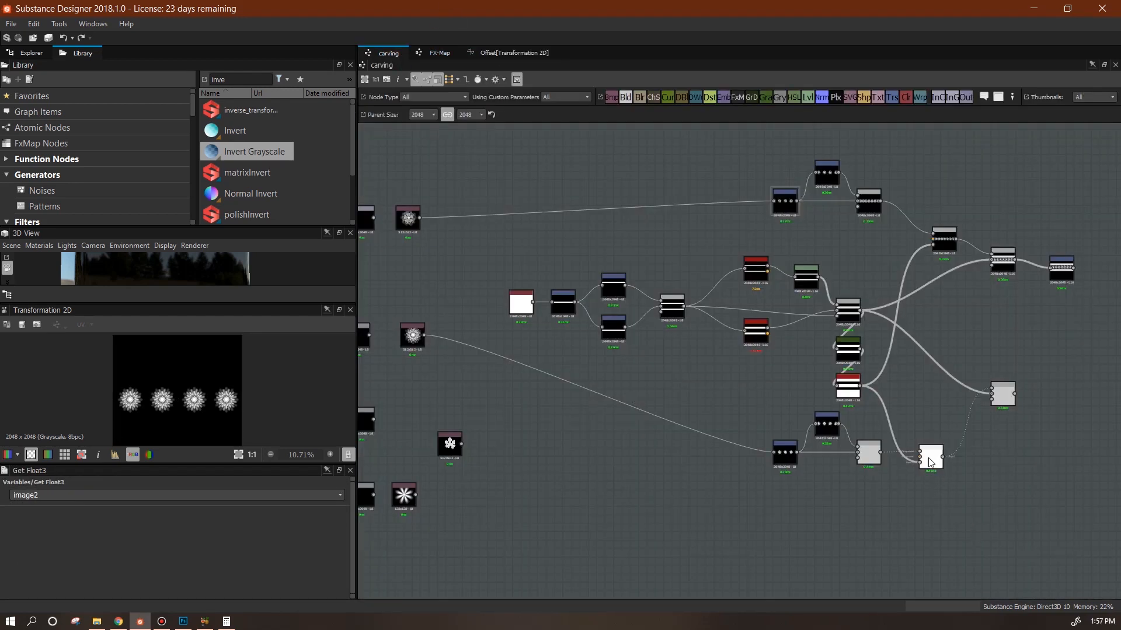
- Duplicate the upper branch's final Transformation 2D node and connect the copy to the output of the lower branch's last Blend
{"action": "double_click", "coordinate": [1003, 397]}
{"action": "middle_click_drag", "start_coordinate": [1003, 397], "coordinate": [802, 412]}
{"action": "left_click_drag", "start_coordinate": [860, 286], "coordinate": [859, 281]}
{"action": "key", "text": "ctrl+c"}
{"action": "key", "text": "ctrl+v"}
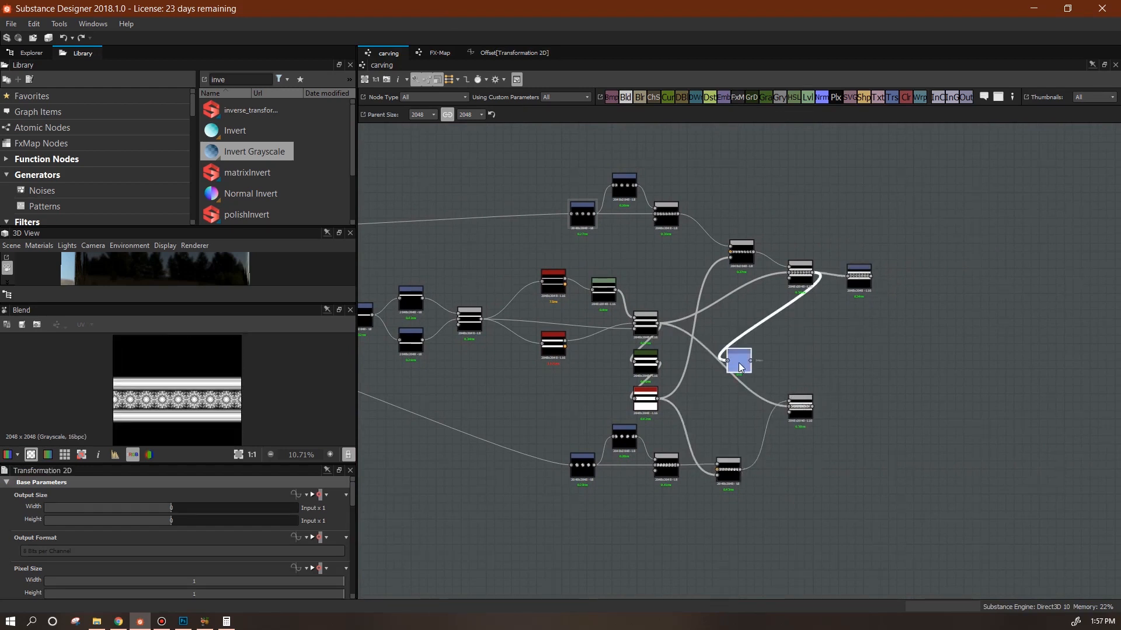
{"action": "left_click_drag", "start_coordinate": [745, 368], "coordinate": [903, 401]}
{"action": "left_click_drag", "start_coordinate": [821, 404], "coordinate": [816, 406]}
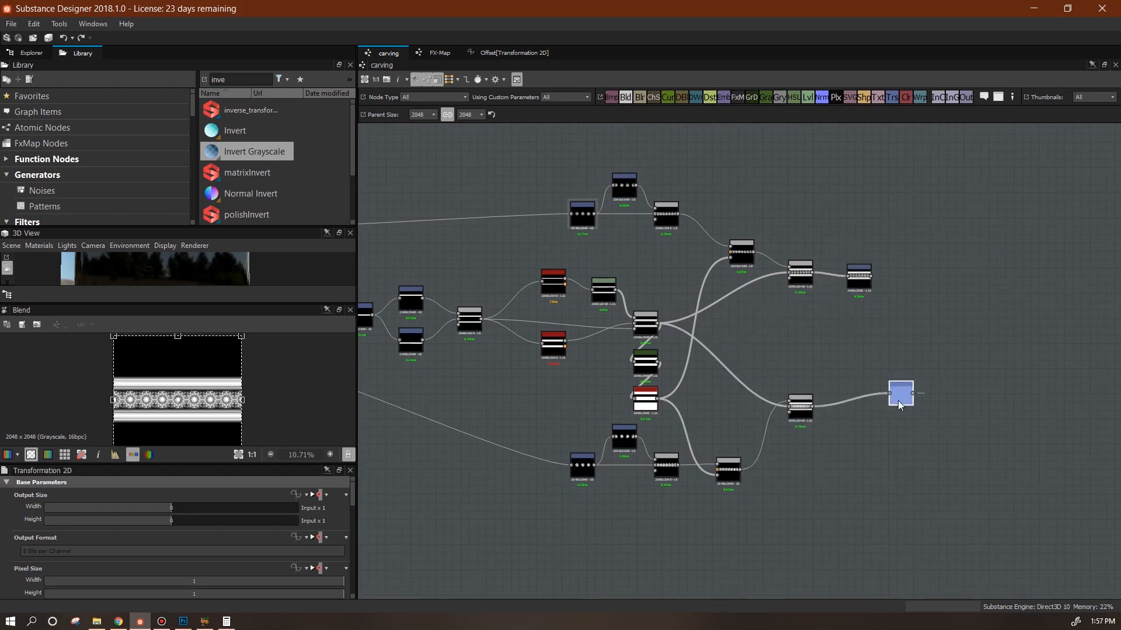
{"action": "left_click_drag", "start_coordinate": [899, 398], "coordinate": [856, 407]}
- Set the Get Float3 variable to image2 in the duplicated Transformation 2D's Offset function, and return to the carving graph
{"action": "double_click", "coordinate": [857, 408]}
{"action": "left_click_drag", "start_coordinate": [352, 512], "coordinate": [349, 564]}
{"action": "left_click", "coordinate": [314, 548]}
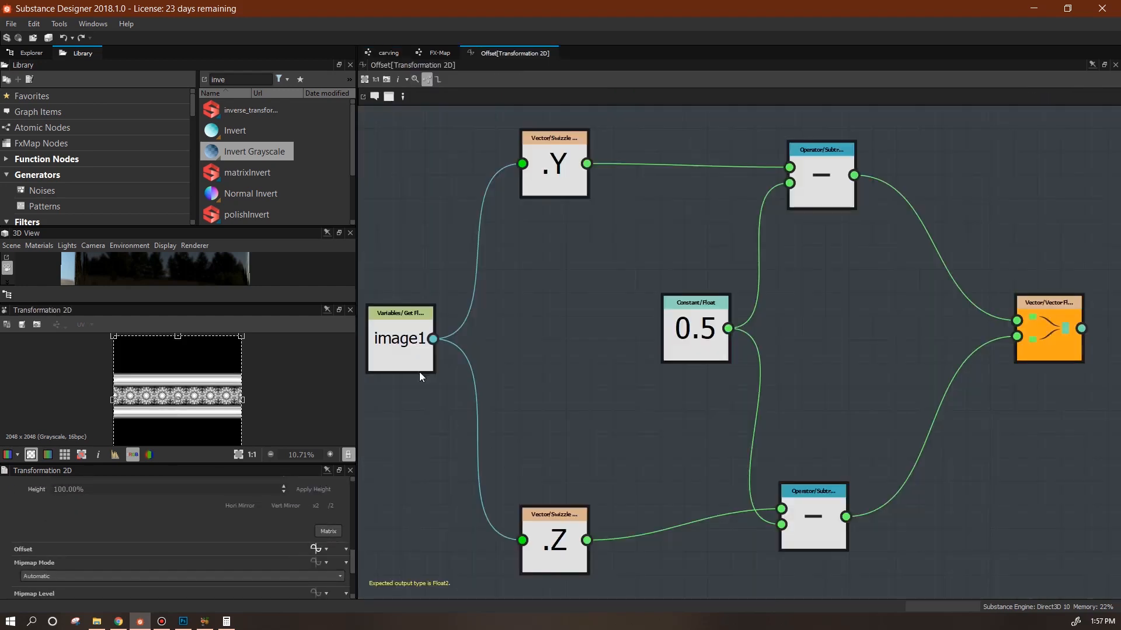
{"action": "left_click", "coordinate": [397, 356]}
{"action": "left_click", "coordinate": [340, 495]}
{"action": "left_click", "coordinate": [306, 524]}
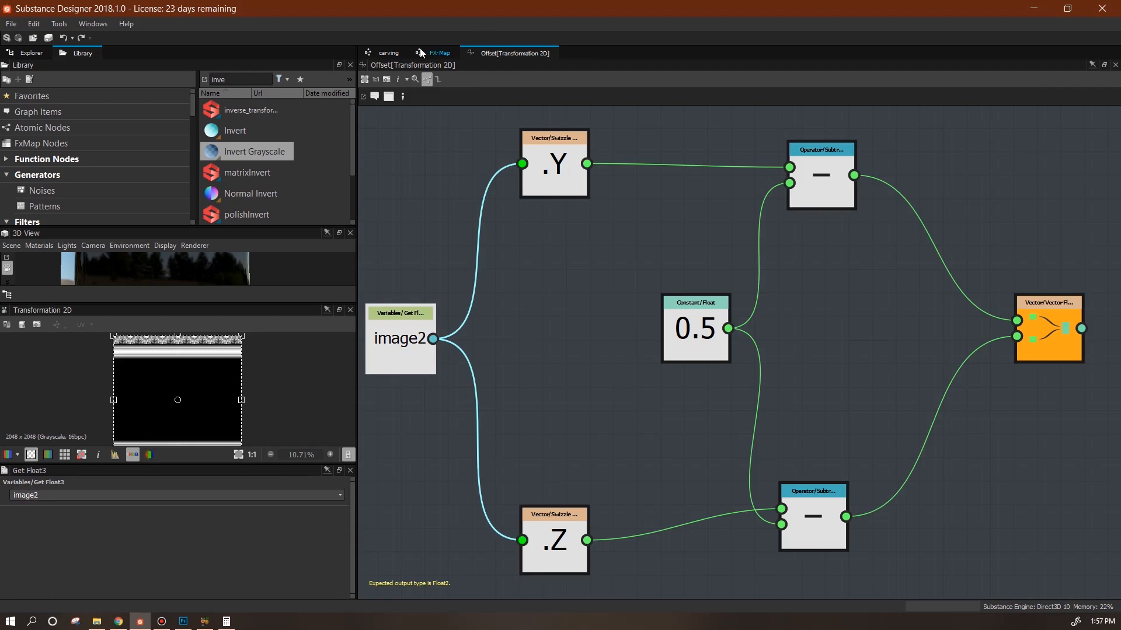
{"action": "left_click", "coordinate": [385, 52]}
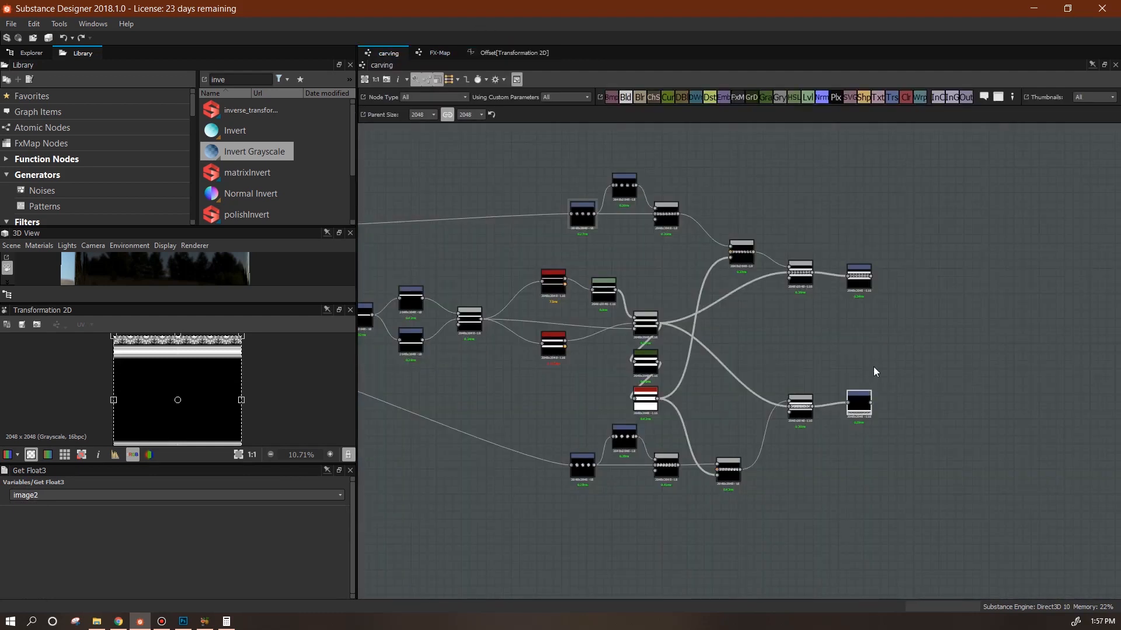
- Add a Blend node that combines the final Transformation 2D outputs of the upper and lower branches
{"action": "left_click", "coordinate": [857, 282]}
{"action": "left_click", "coordinate": [858, 411]}
{"action": "left_click_drag", "start_coordinate": [624, 98], "coordinate": [952, 341]}
{"action": "left_click_drag", "start_coordinate": [871, 282], "coordinate": [873, 413]}
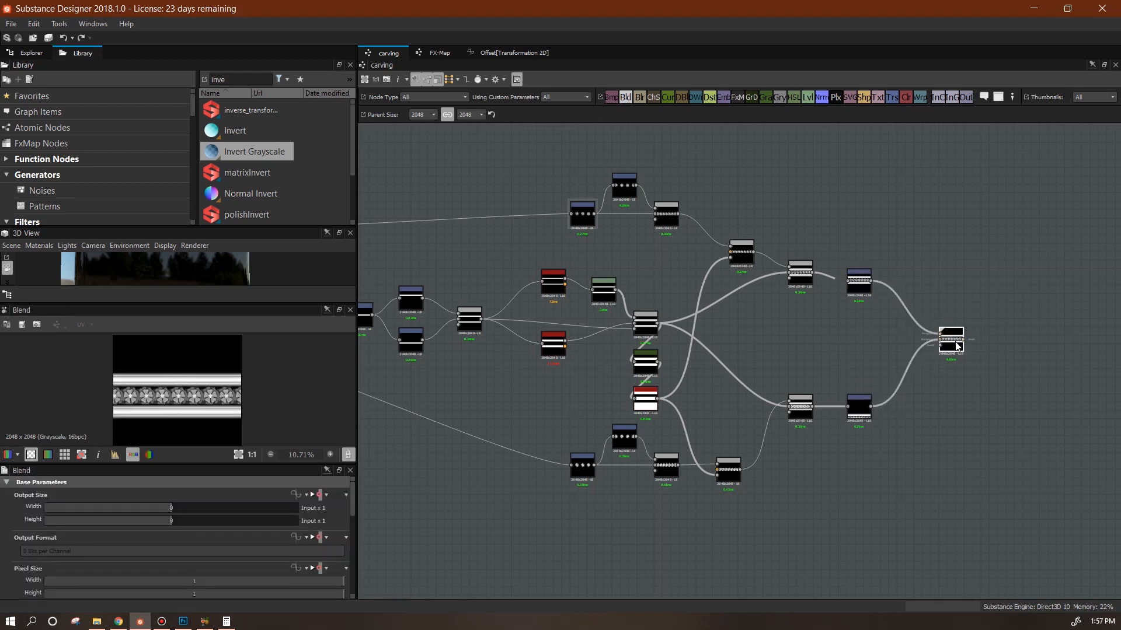
- Set the final Blend node's blending mode to Max (Lighten) and check the combined rows in the 2D preview
{"action": "left_click_drag", "start_coordinate": [353, 503], "coordinate": [355, 567]}
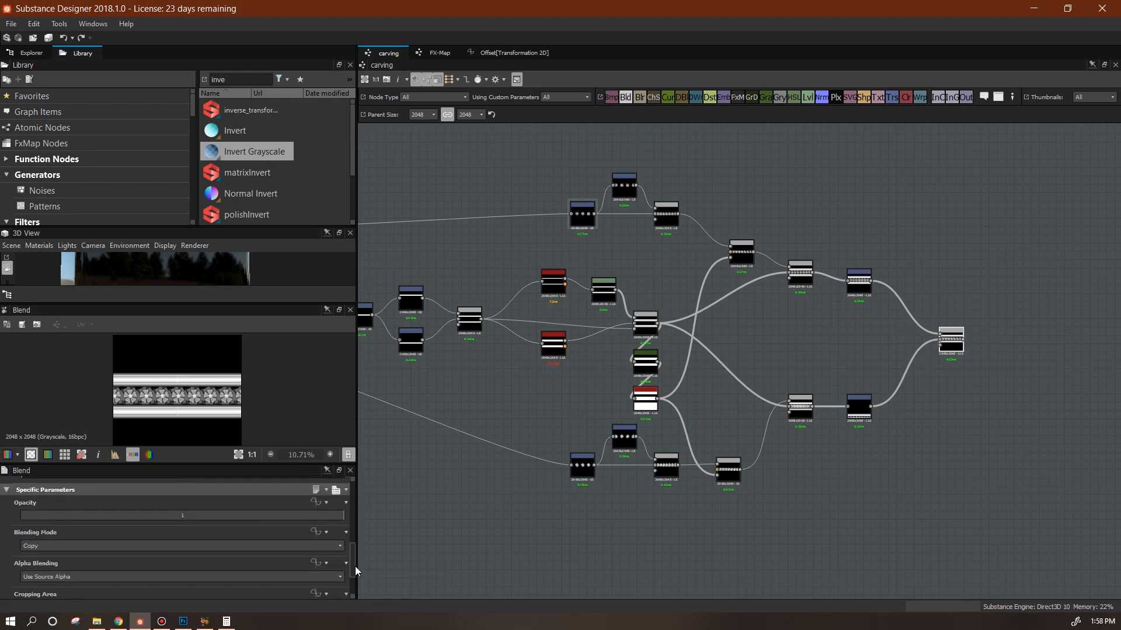
{"action": "left_click", "coordinate": [303, 548]}
{"action": "left_click", "coordinate": [295, 487]}
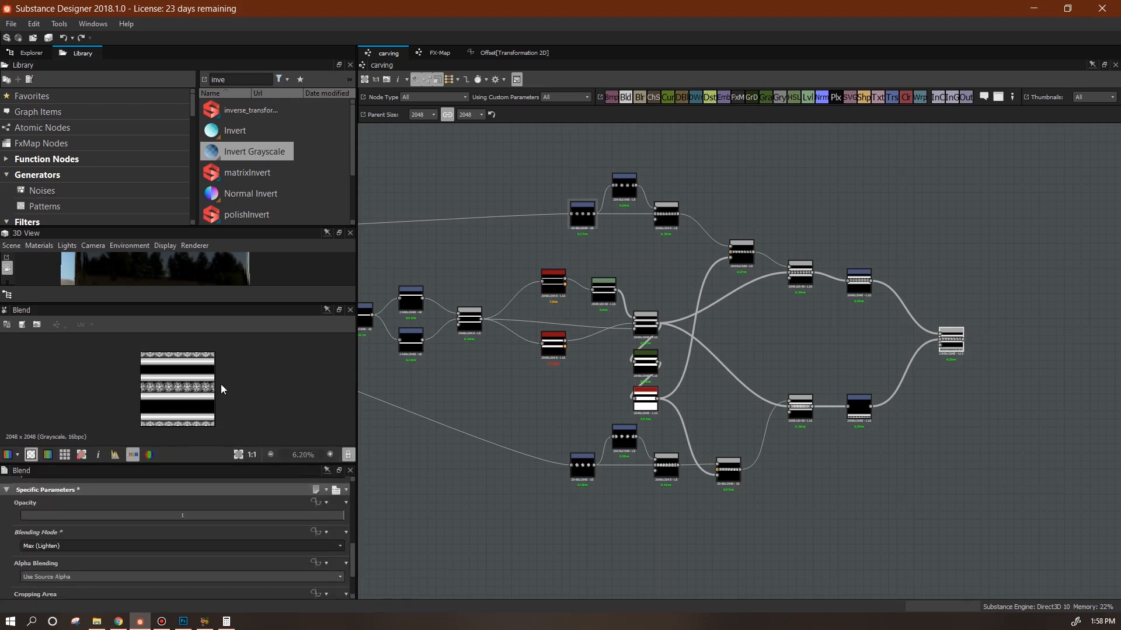
{"action": "scroll", "coordinate": [201, 398], "scroll_direction": "up", "scroll_amount": 2}
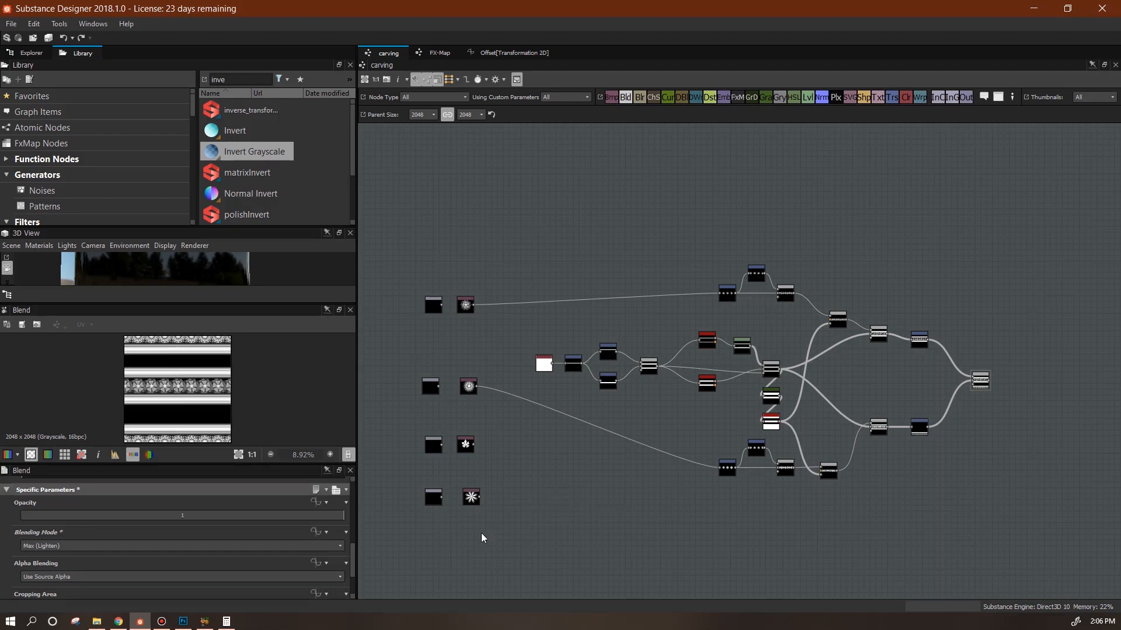
- Add a third input parameter to the carving graph and expand its settings
{"action": "left_click", "coordinate": [374, 555]}
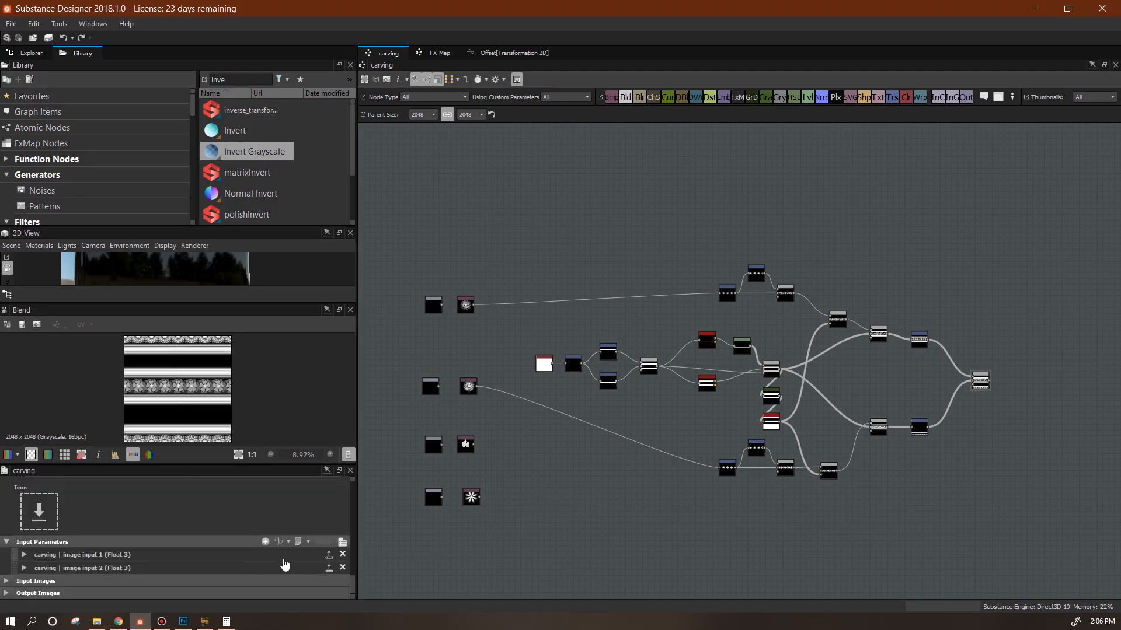
{"action": "left_click", "coordinate": [241, 542]}
{"action": "left_click", "coordinate": [7, 572]}
{"action": "left_click_drag", "start_coordinate": [352, 560], "coordinate": [352, 568]}
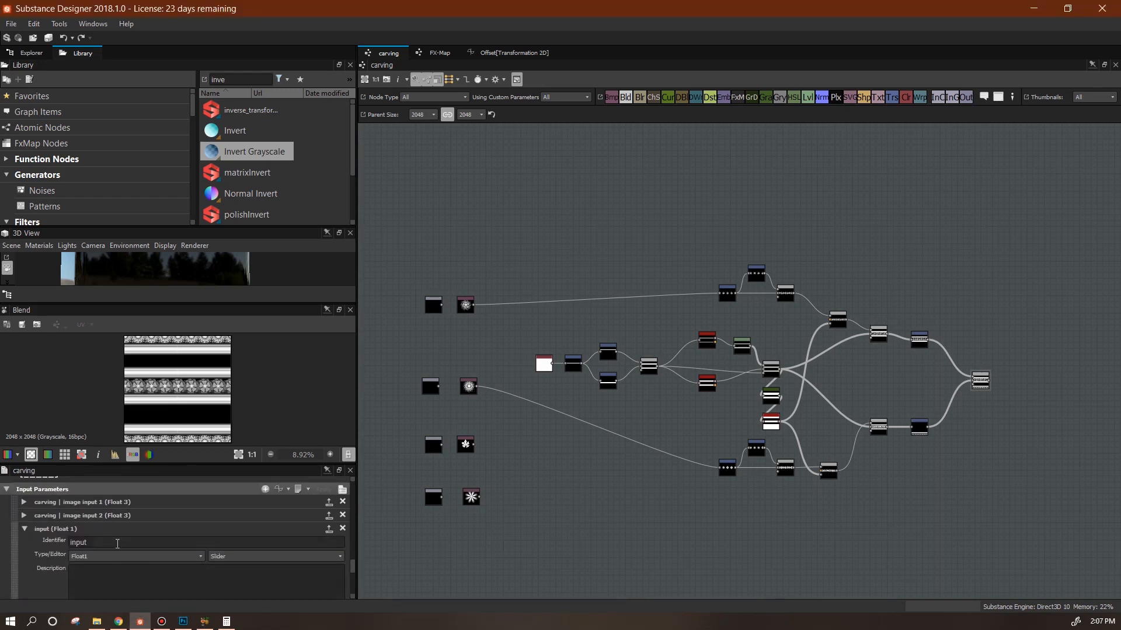
- Give the new input parameter an image input 3 identifier, the label "image input 3" and the group "carving"
{"action": "left_click", "coordinate": [24, 516]}
{"action": "left_click", "coordinate": [24, 516]}
{"action": "left_click_drag", "start_coordinate": [93, 543], "coordinate": [48, 541]}
{"action": "type", "text": "ima"}
{"action": "scroll", "coordinate": [350, 563], "scroll_direction": "down", "scroll_amount": 3}
{"action": "left_click", "coordinate": [183, 522]}
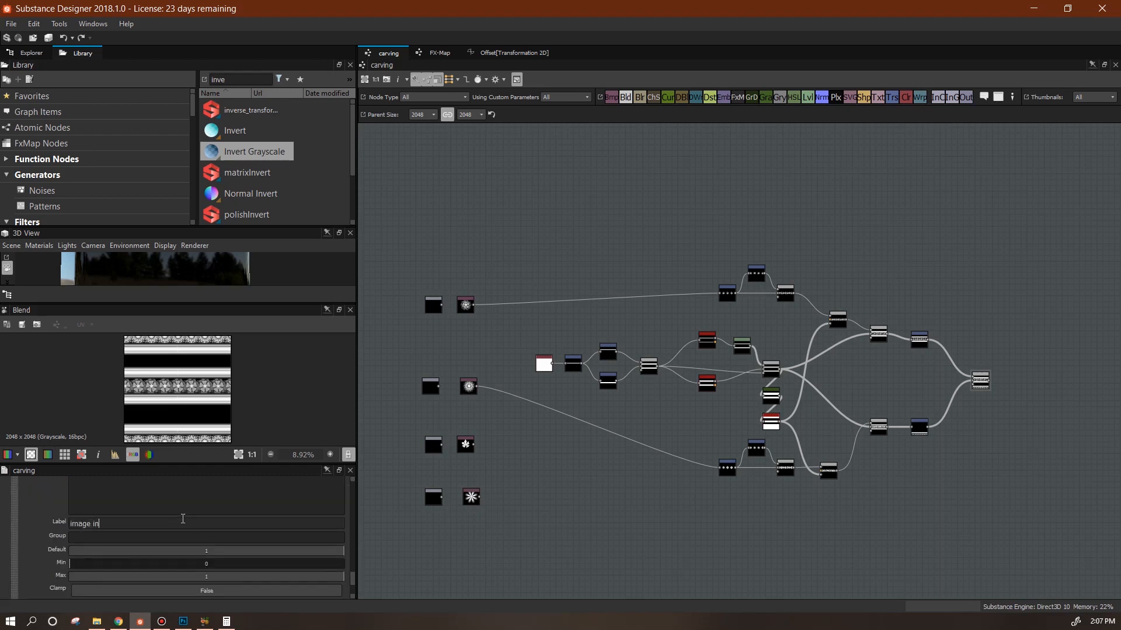
{"action": "left_click_drag", "start_coordinate": [353, 579], "coordinate": [352, 582]}
{"action": "left_click", "coordinate": [179, 516]}
{"action": "type", "text": "carving"}
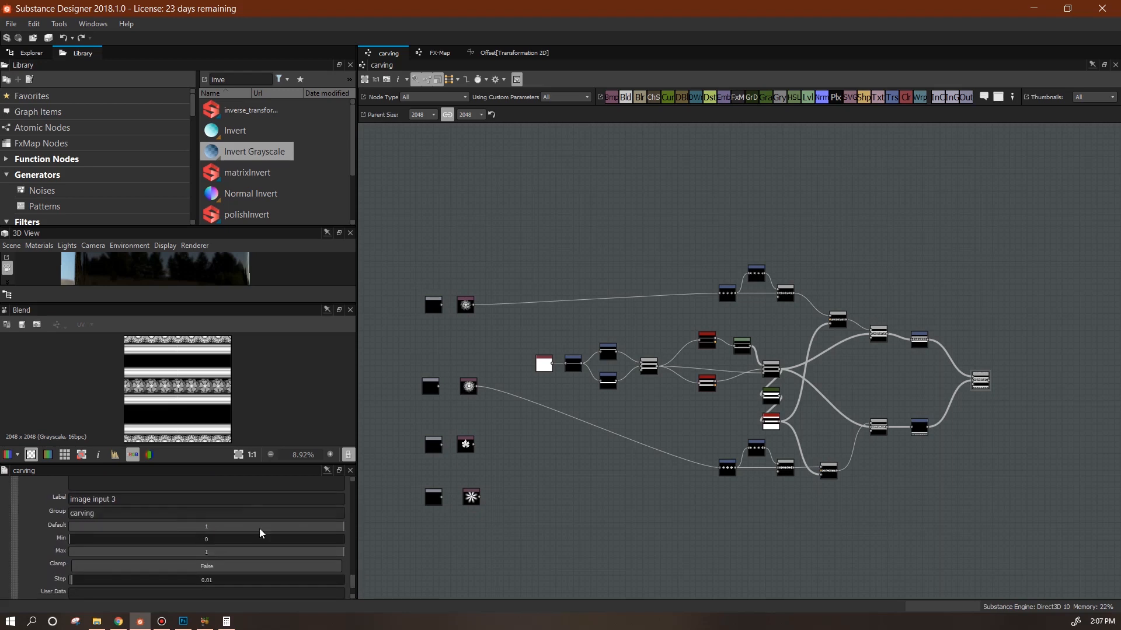
- Change the image input 3 parameter's type to Float3 and label its components "size", "location X" and "location Y"
{"action": "scroll", "coordinate": [352, 581], "scroll_direction": "up", "scroll_amount": 3}
{"action": "left_click", "coordinate": [136, 508]}
{"action": "left_click", "coordinate": [166, 586]}
{"action": "left_click_drag", "start_coordinate": [352, 571], "coordinate": [352, 589]}
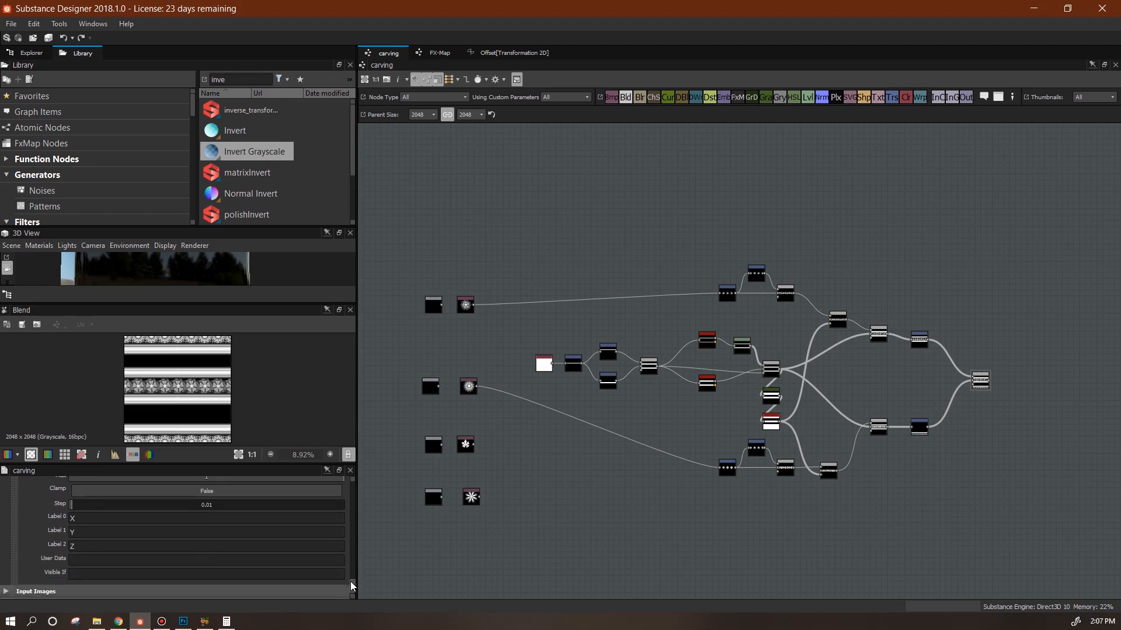
{"action": "double_click", "coordinate": [76, 519]}
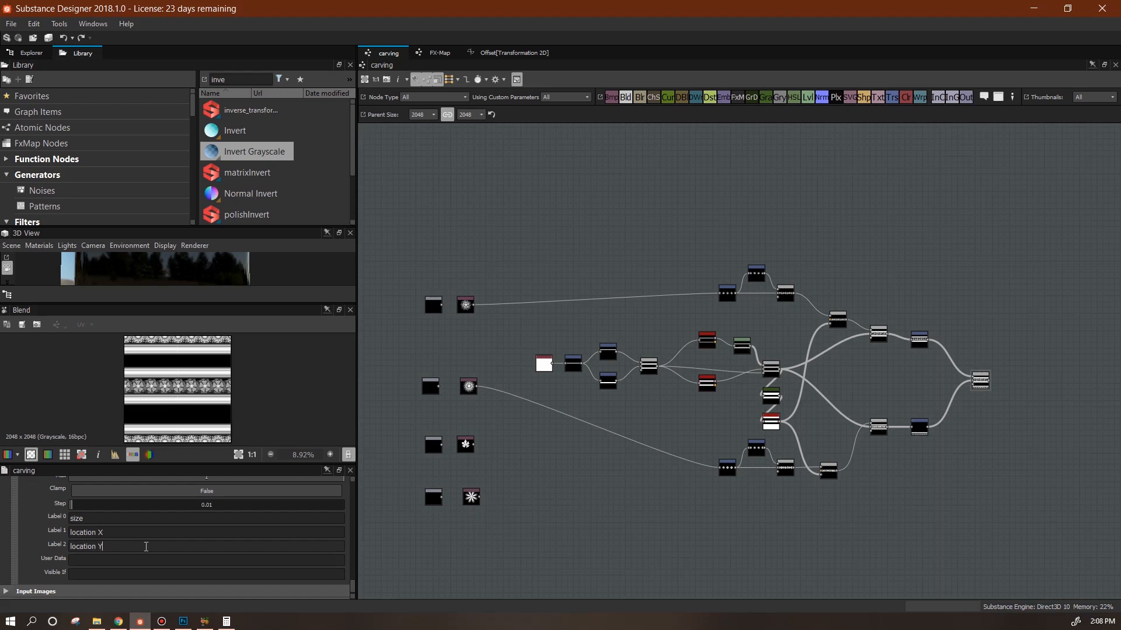
{"action": "mouse_move", "coordinate": [352, 586]}
{"action": "left_mouse_down"}
{"action": "mouse_move", "coordinate": [354, 570]}
{"action": "mouse_move", "coordinate": [354, 585]}
{"action": "left_mouse_up"}
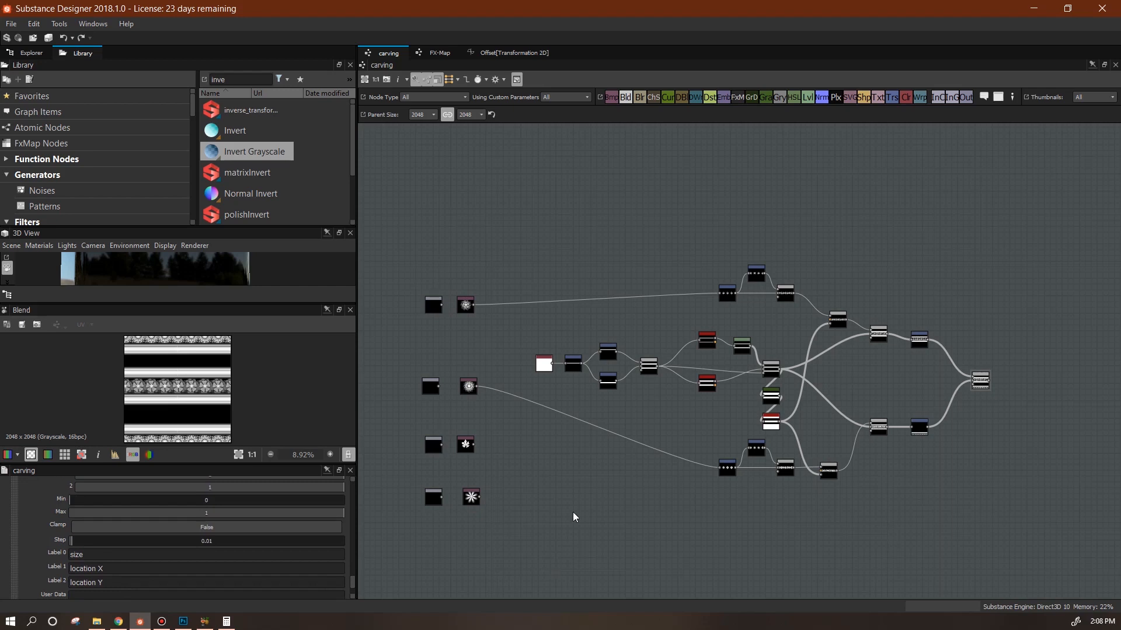
- Add a Tile Generator node beside the third bitmap and connect its output to a new Transformation 2D node
{"action": "middle_click_drag", "start_coordinate": [584, 467], "coordinate": [606, 474]}
{"action": "double_click", "coordinate": [217, 79]}
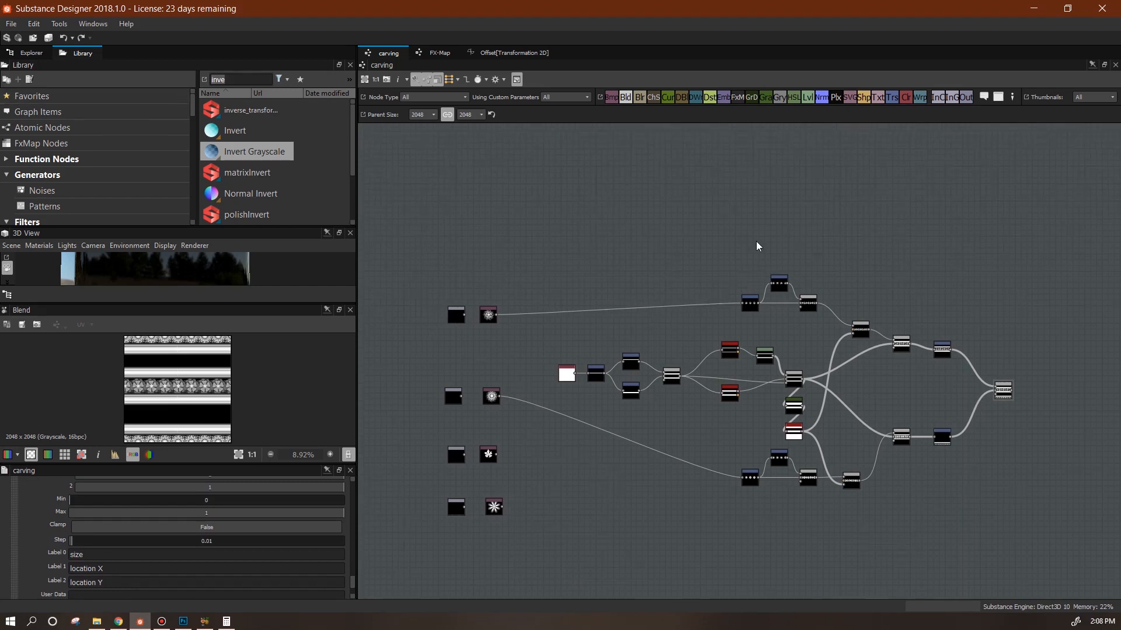
{"action": "type", "text": "tile ge"}
{"action": "left_click_drag", "start_coordinate": [251, 109], "coordinate": [598, 495]}
{"action": "scroll", "coordinate": [599, 495], "scroll_direction": "up", "scroll_amount": 4}
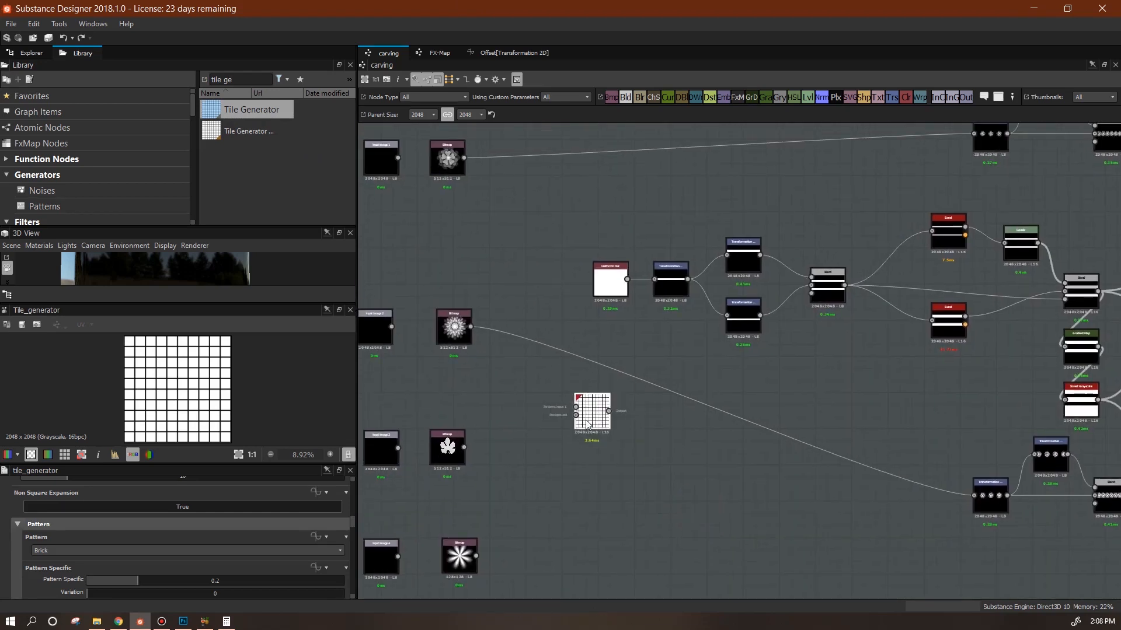
{"action": "left_click_drag", "start_coordinate": [889, 98], "coordinate": [691, 450]}
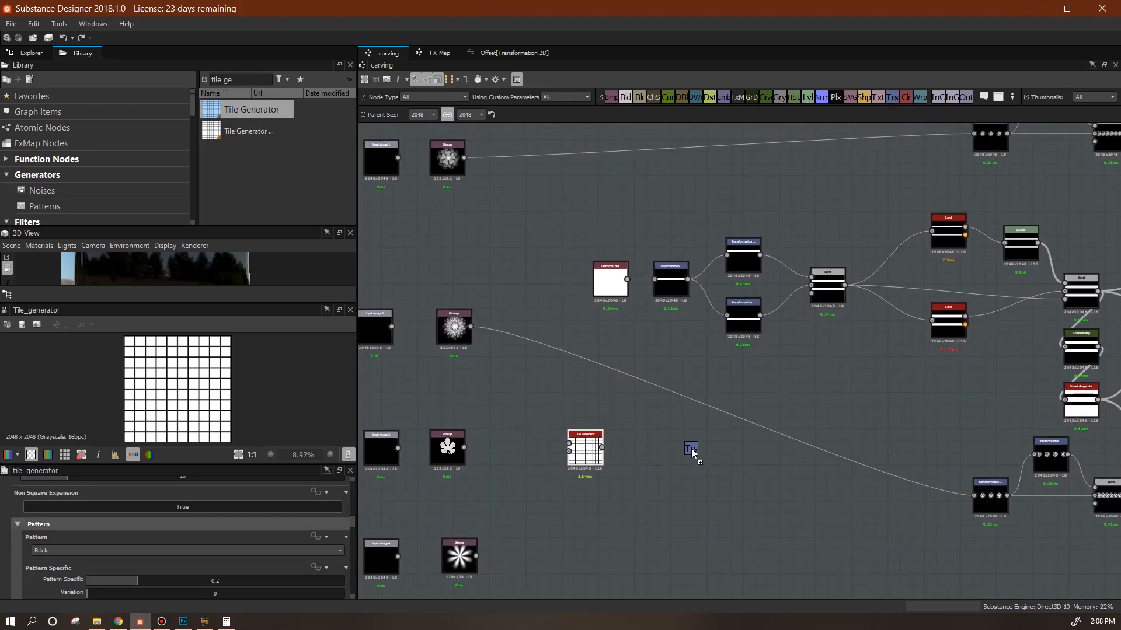
{"action": "left_click_drag", "start_coordinate": [602, 447], "coordinate": [673, 447]}
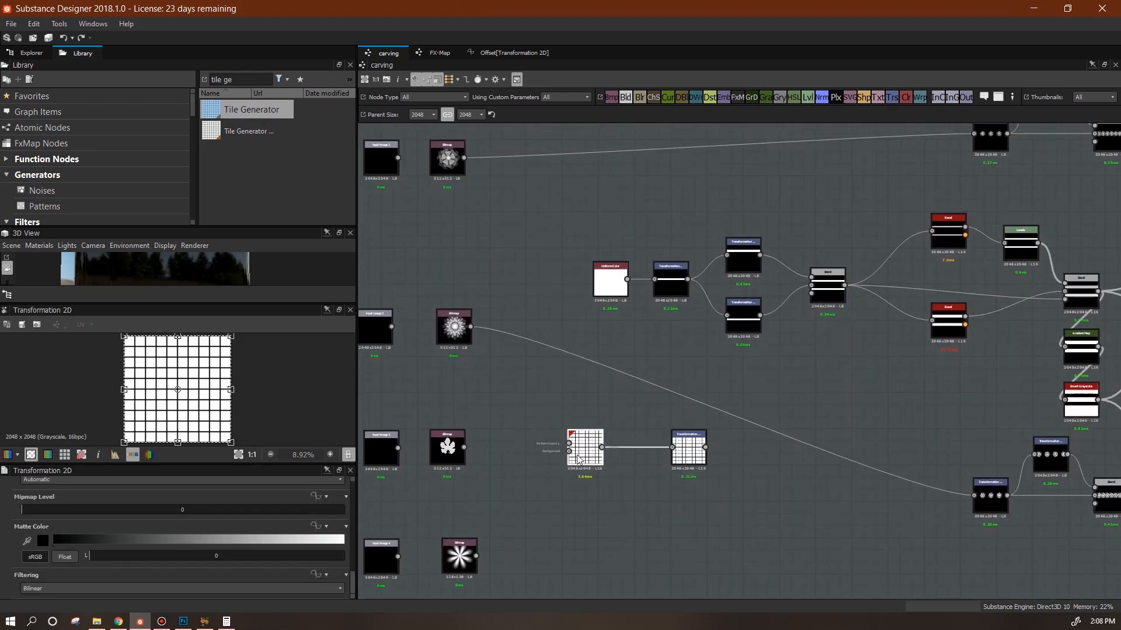
- Make the new Transformation 2D node's Tiling Mode absolute and set it to Horizontal Tiling
{"action": "left_click", "coordinate": [581, 455]}
{"action": "left_click", "coordinate": [688, 455]}
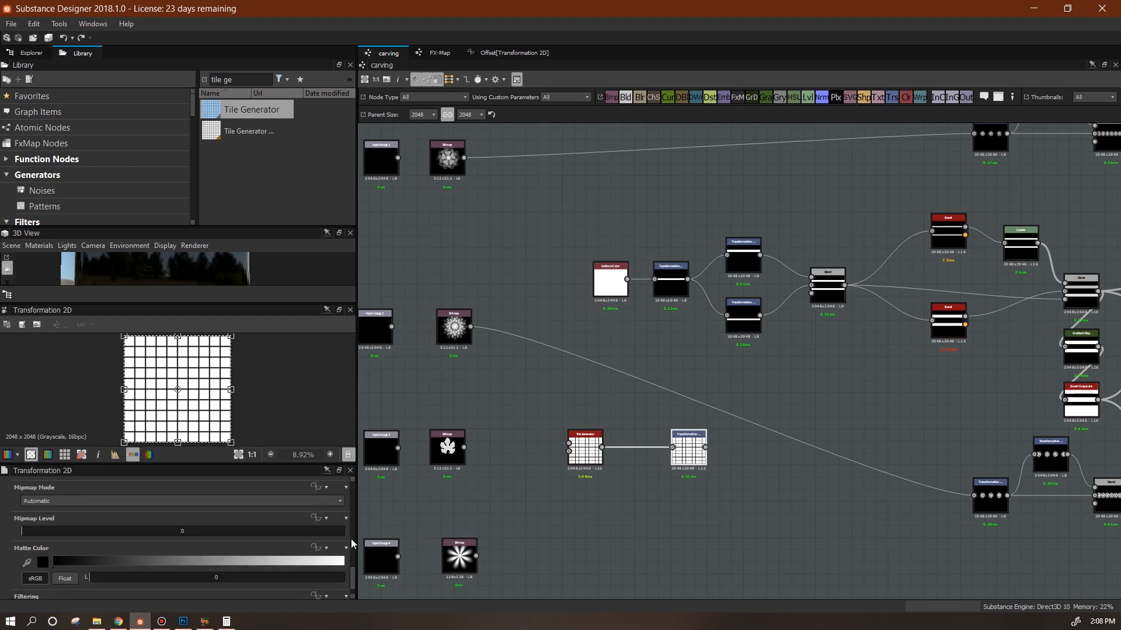
{"action": "scroll", "coordinate": [354, 579], "scroll_direction": "down", "scroll_amount": 5}
{"action": "left_click_drag", "start_coordinate": [355, 579], "coordinate": [369, 517]}
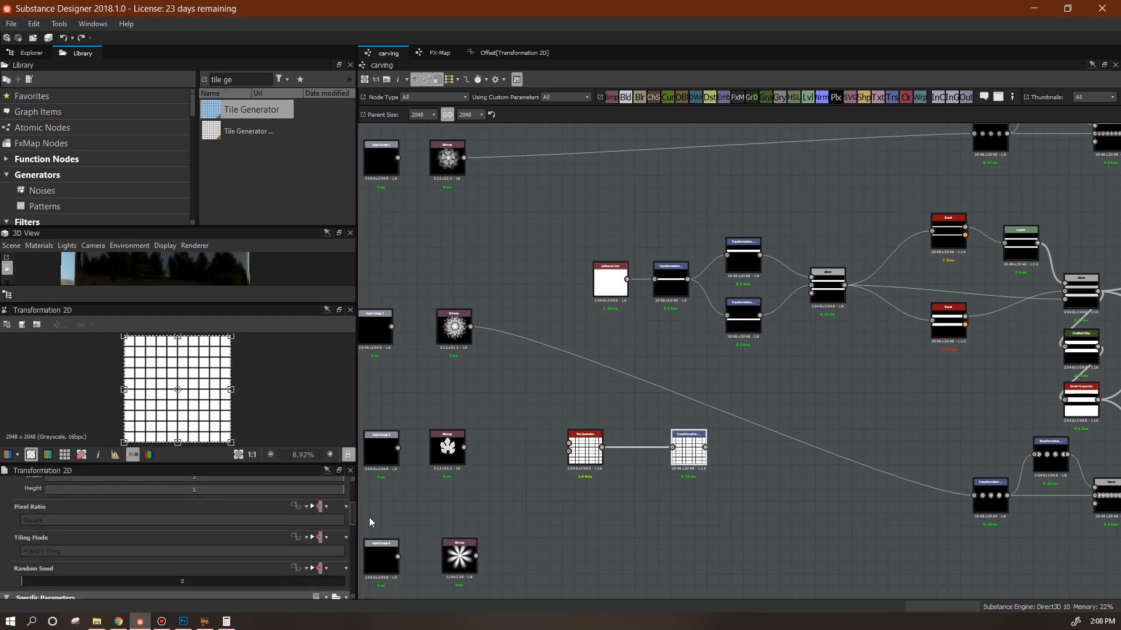
{"action": "left_click", "coordinate": [326, 538]}
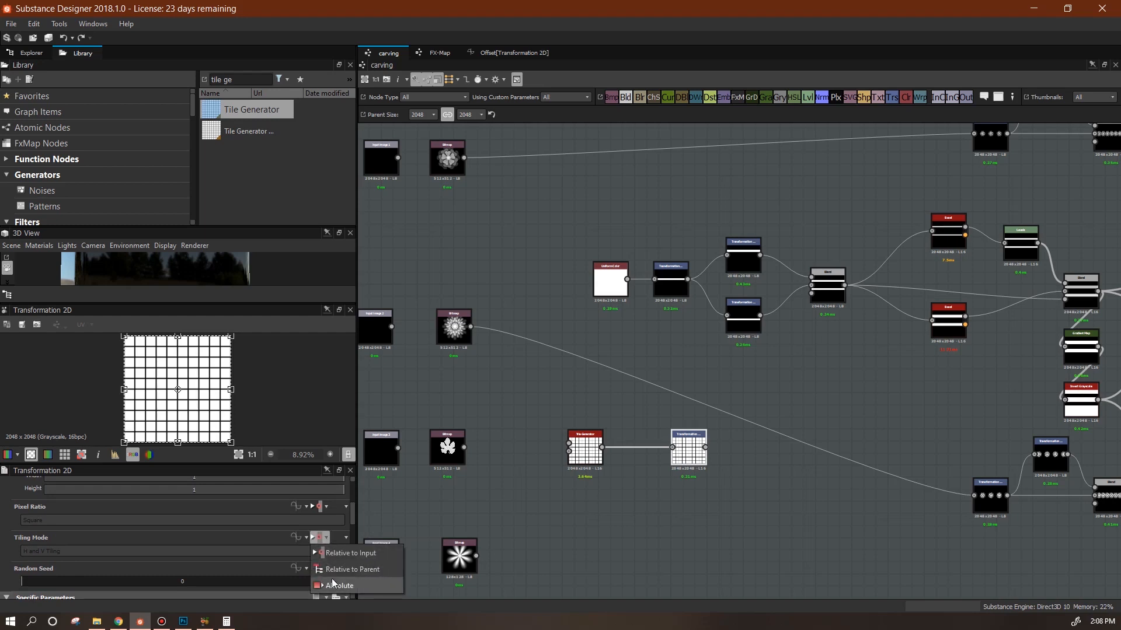
{"action": "left_click", "coordinate": [335, 585]}
{"action": "left_click", "coordinate": [340, 552]}
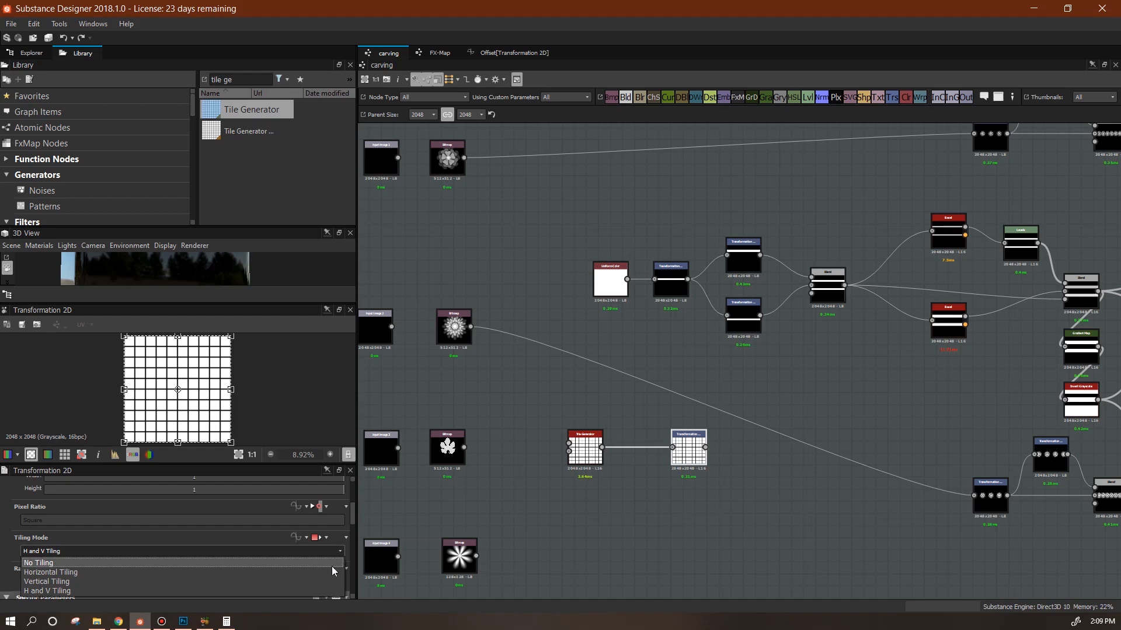
{"action": "left_click", "coordinate": [333, 572]}
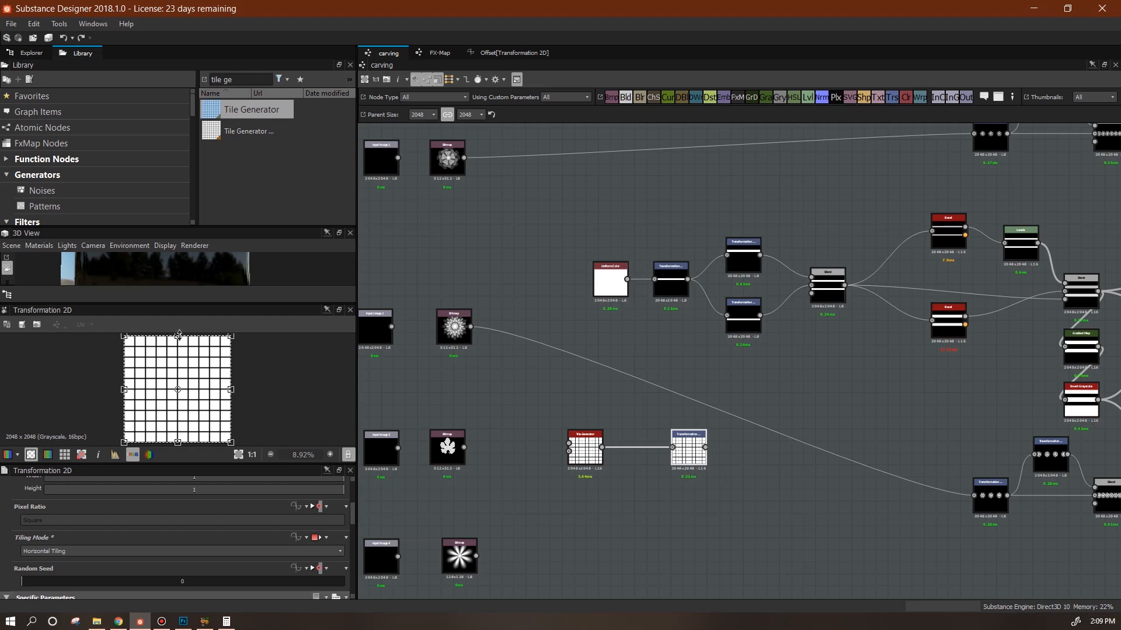
- Try scaling the tile pattern down in the 2D view, first in height only and then proportionally
{"action": "left_click_drag", "start_coordinate": [179, 335], "coordinate": [183, 370]}
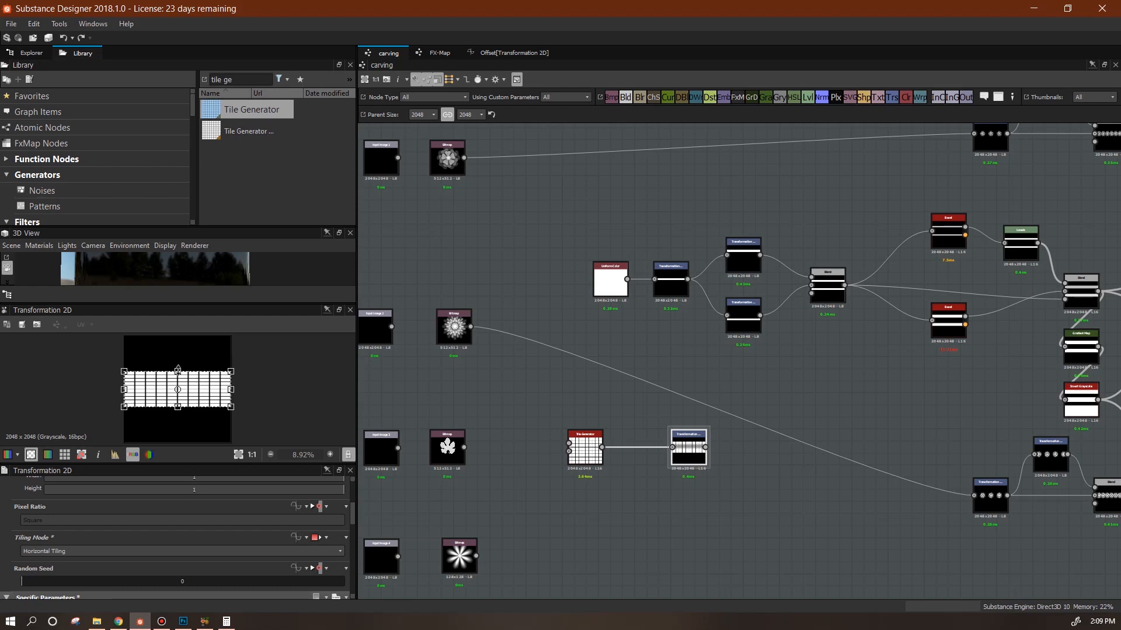
{"action": "left_click_drag", "start_coordinate": [178, 369], "coordinate": [179, 353]}
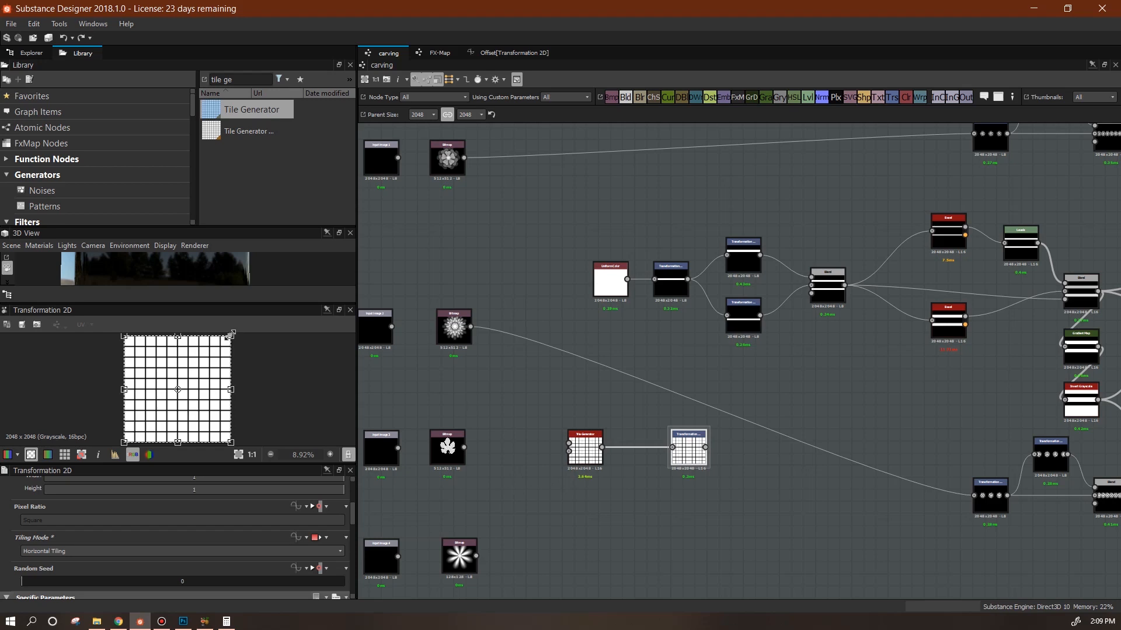
{"action": "left_click_drag", "start_coordinate": [229, 336], "coordinate": [198, 373]}
{"action": "middle_click_drag", "start_coordinate": [837, 422], "coordinate": [603, 519]}
{"action": "middle_click_drag", "start_coordinate": [925, 393], "coordinate": [815, 340]}
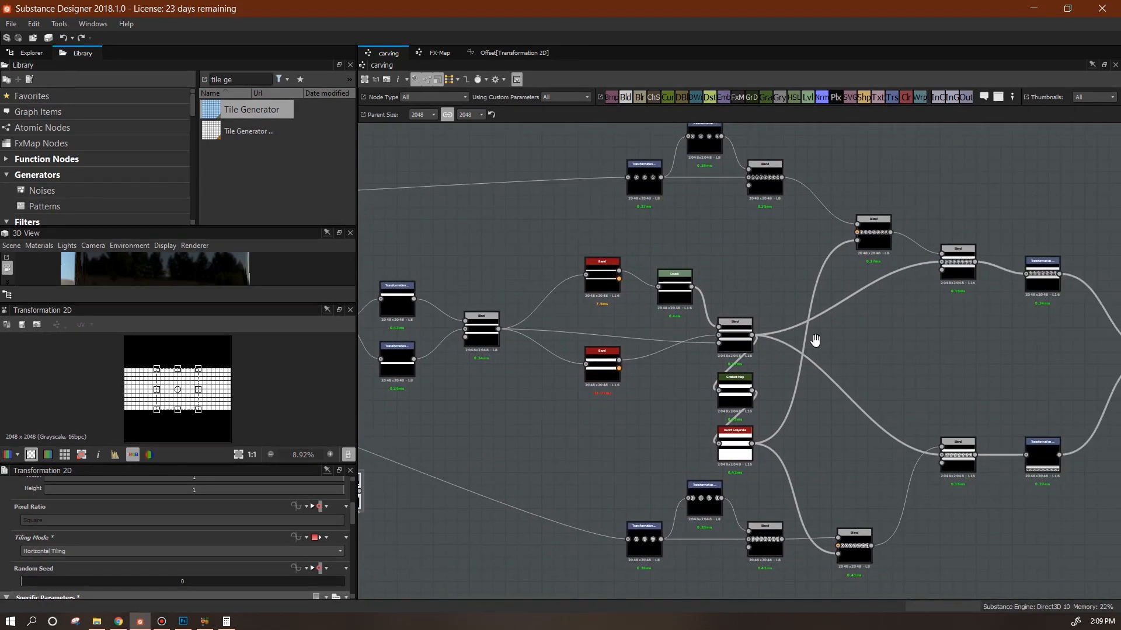
{"action": "middle_click_drag", "start_coordinate": [458, 491], "coordinate": [816, 477]}
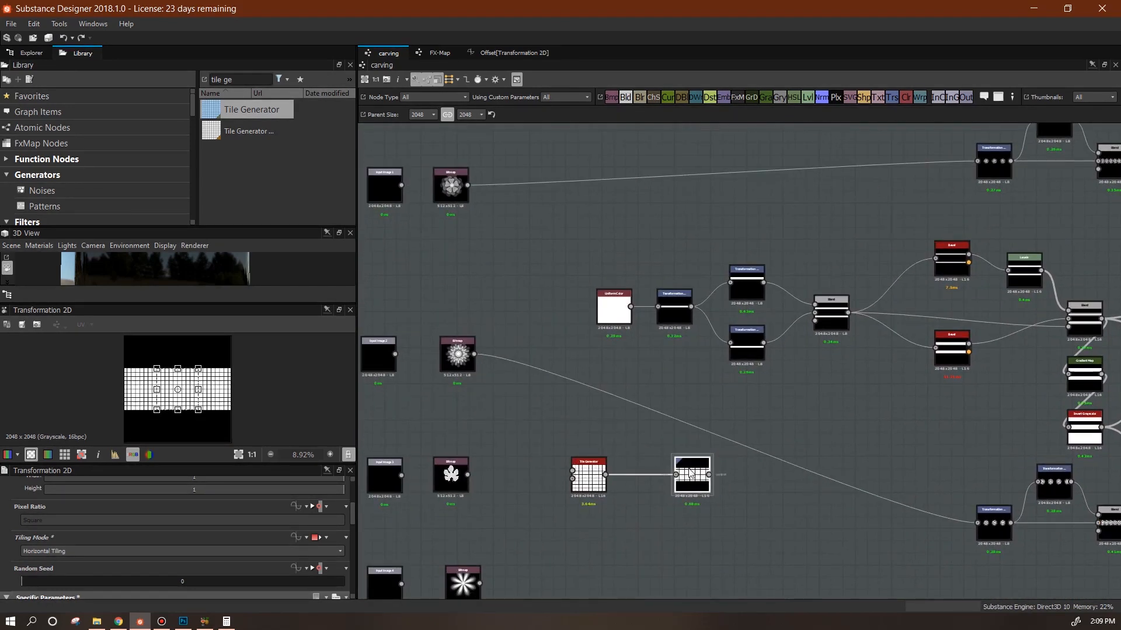
{"action": "scroll", "coordinate": [578, 508], "scroll_direction": "up", "scroll_amount": 4}
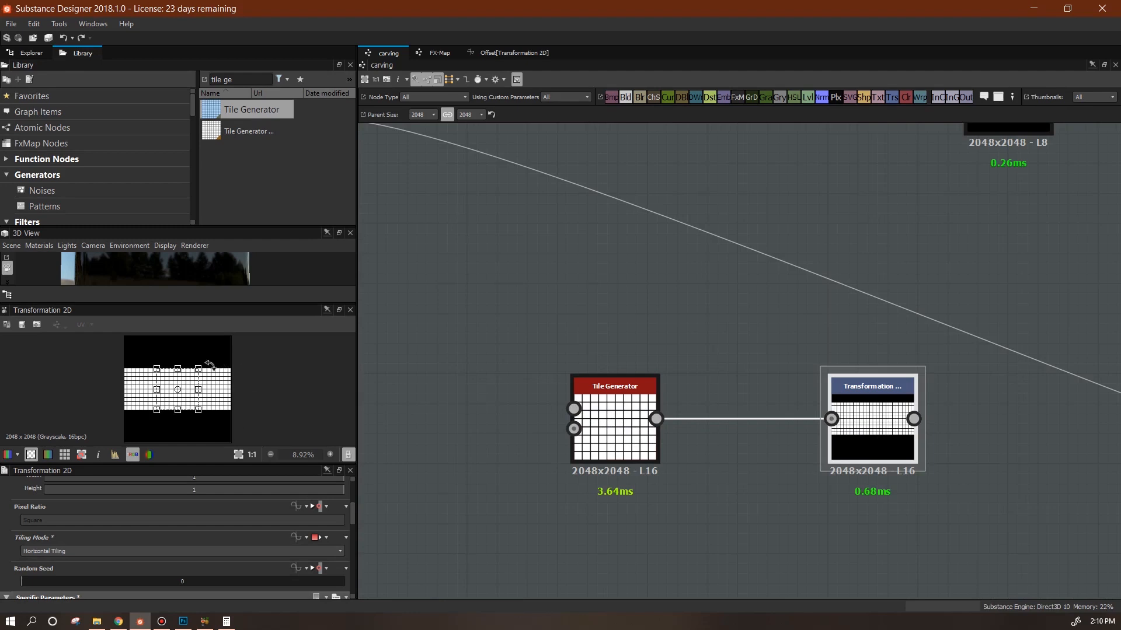
{"action": "left_click_drag", "start_coordinate": [198, 370], "coordinate": [193, 378]}
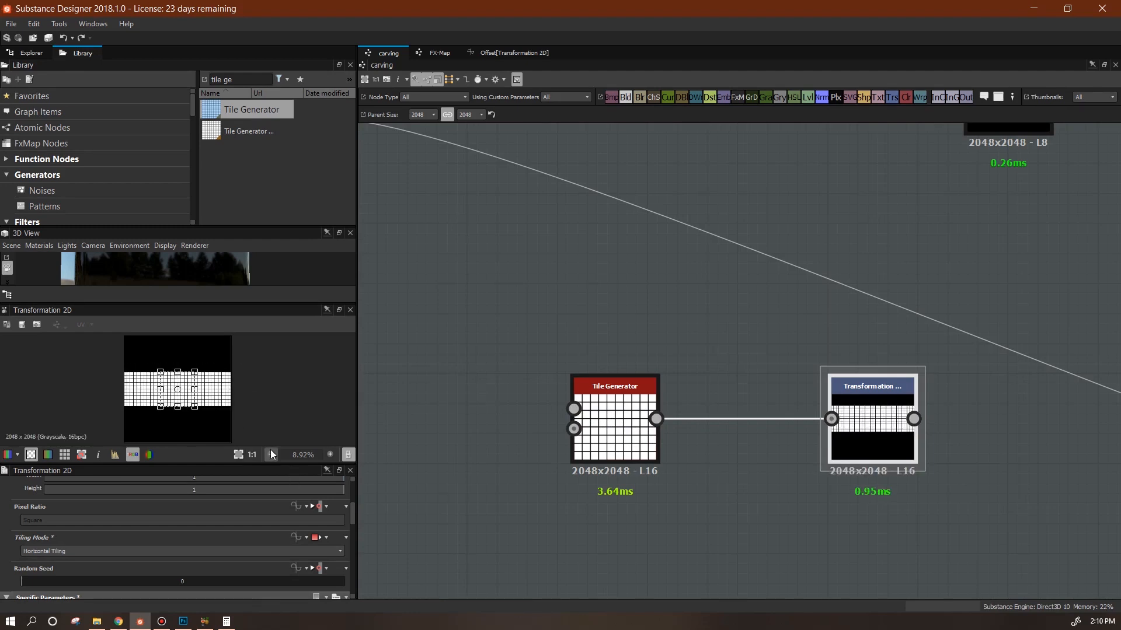
- Set the Transformation 2D node's transform matrix to X1 = 5 and Y2 = 5
{"action": "left_click_drag", "start_coordinate": [276, 464], "coordinate": [276, 349]}
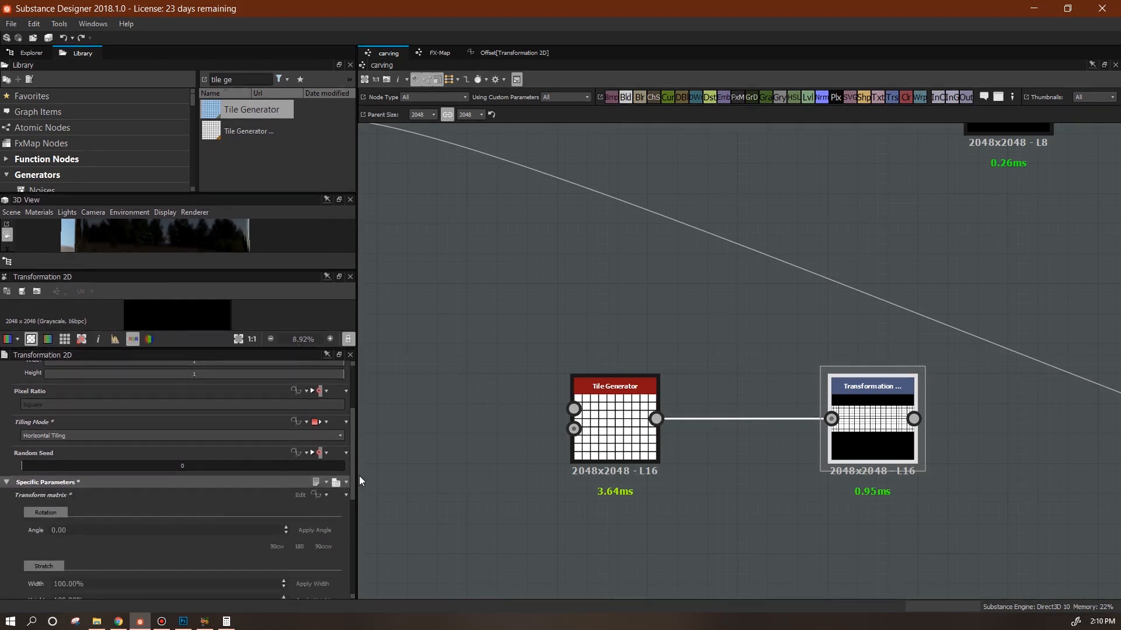
{"action": "left_click", "coordinate": [328, 596]}
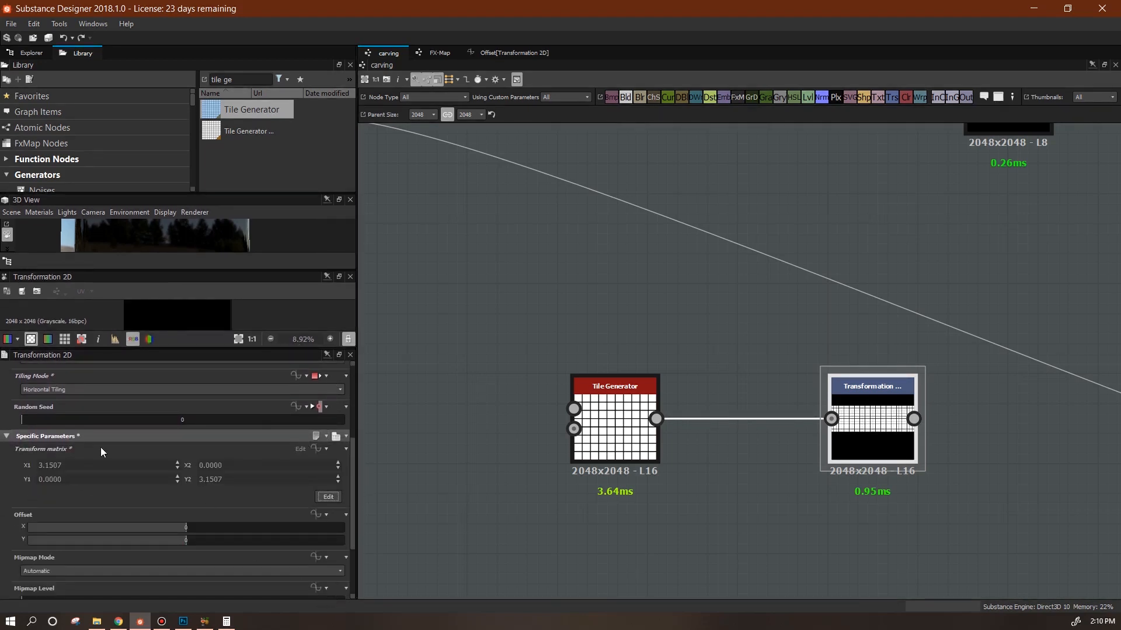
{"action": "left_click_drag", "start_coordinate": [76, 465], "coordinate": [4, 470]}
{"action": "type", "text": "5"}
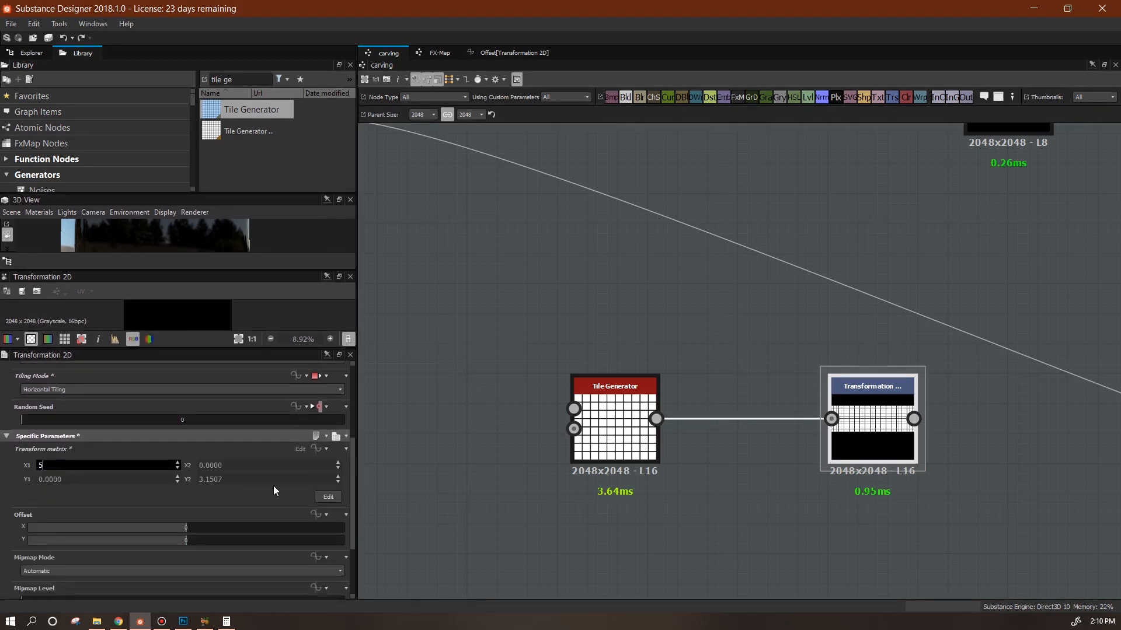
{"action": "left_click_drag", "start_coordinate": [265, 479], "coordinate": [182, 479]}
{"action": "type", "text": "5"}
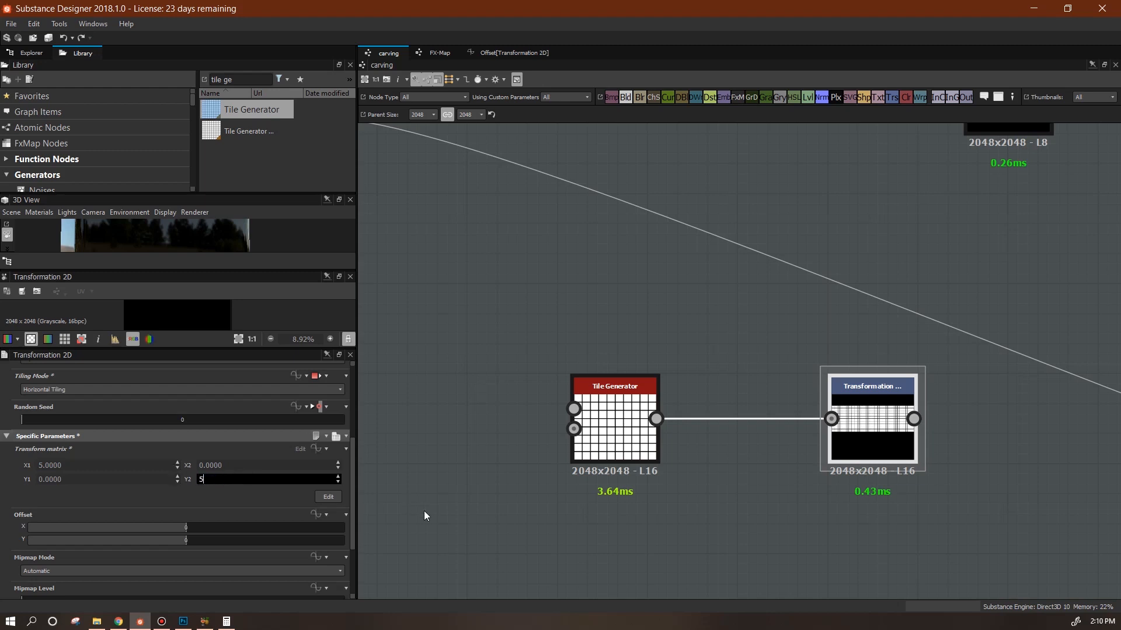
{"action": "key", "text": "Return"}
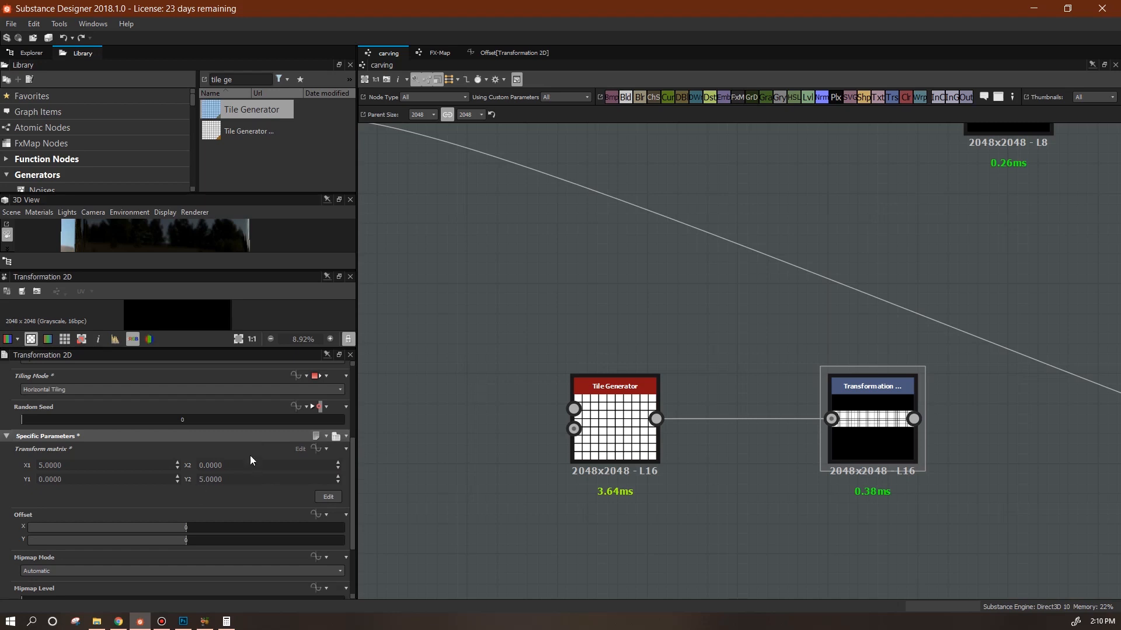
- Examine the scaled, horizontally tiled strip on the Transformation 2D node and in an enlarged 2D view
{"action": "left_click_drag", "start_coordinate": [352, 502], "coordinate": [358, 468]}
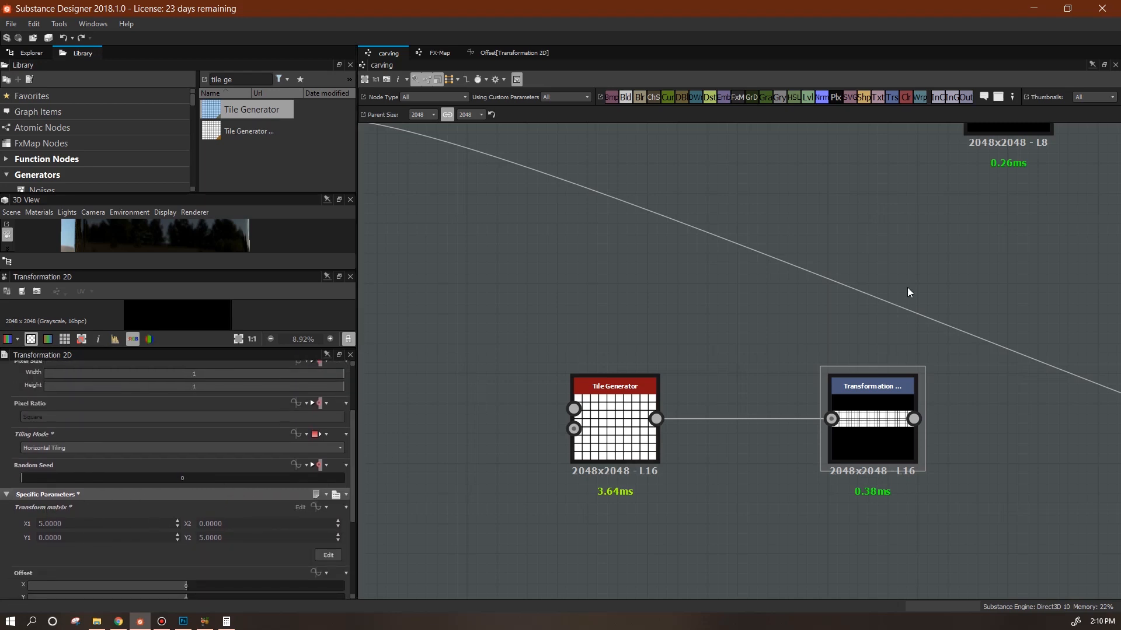
{"action": "middle_click_drag", "start_coordinate": [892, 302], "coordinate": [549, 609]}
{"action": "scroll", "coordinate": [754, 406], "scroll_direction": "down", "scroll_amount": 6}
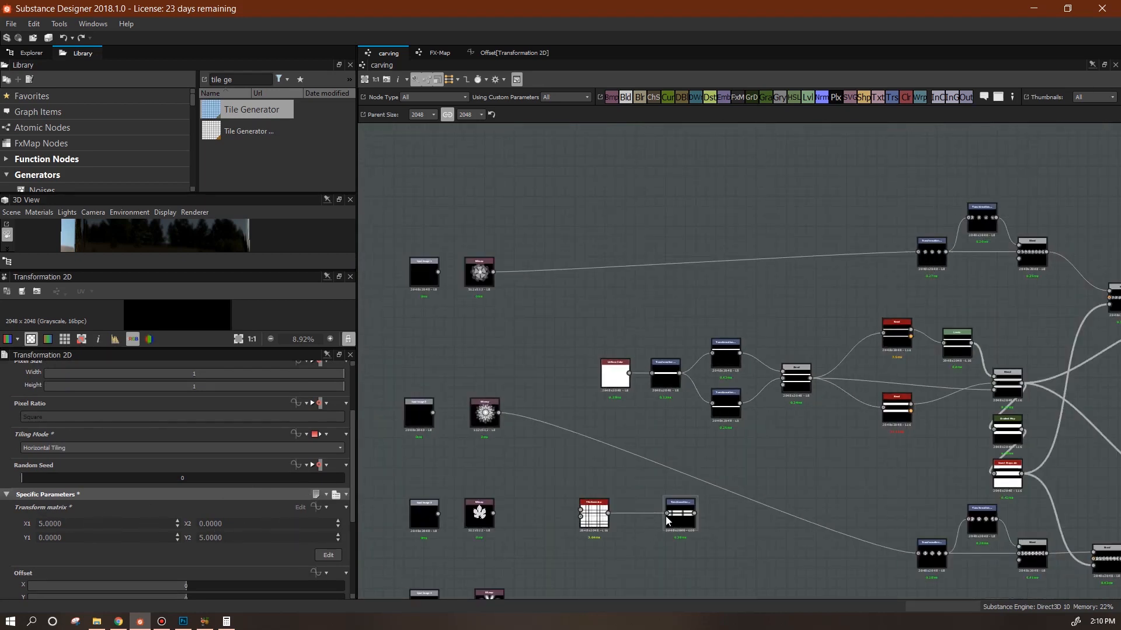
{"action": "scroll", "coordinate": [680, 516], "scroll_direction": "up", "scroll_amount": 8}
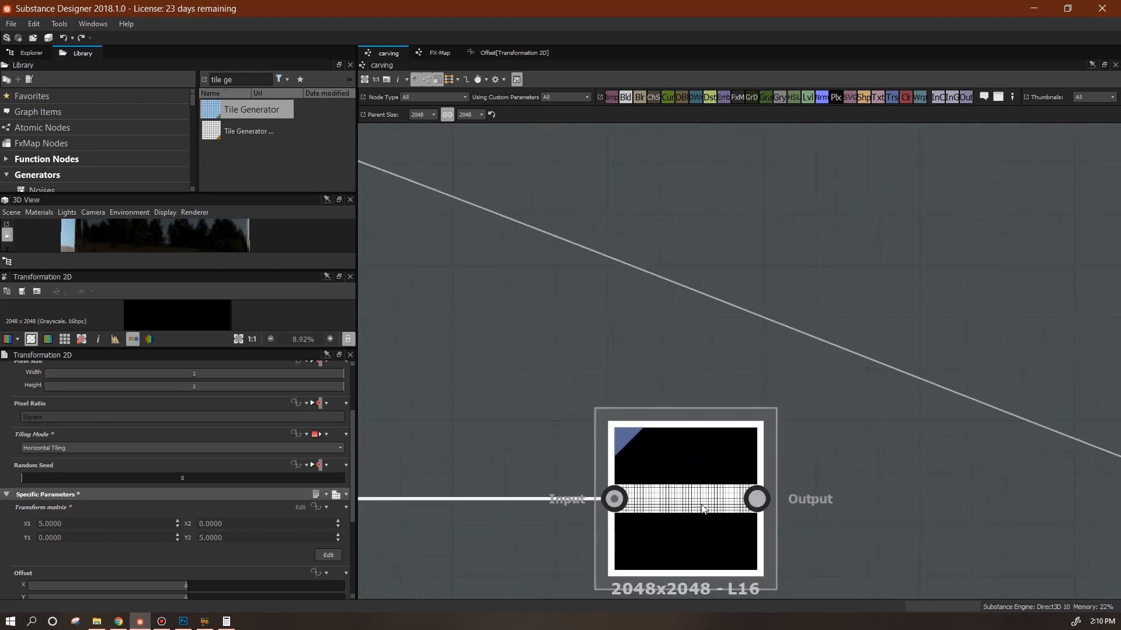
{"action": "left_click", "coordinate": [328, 555]}
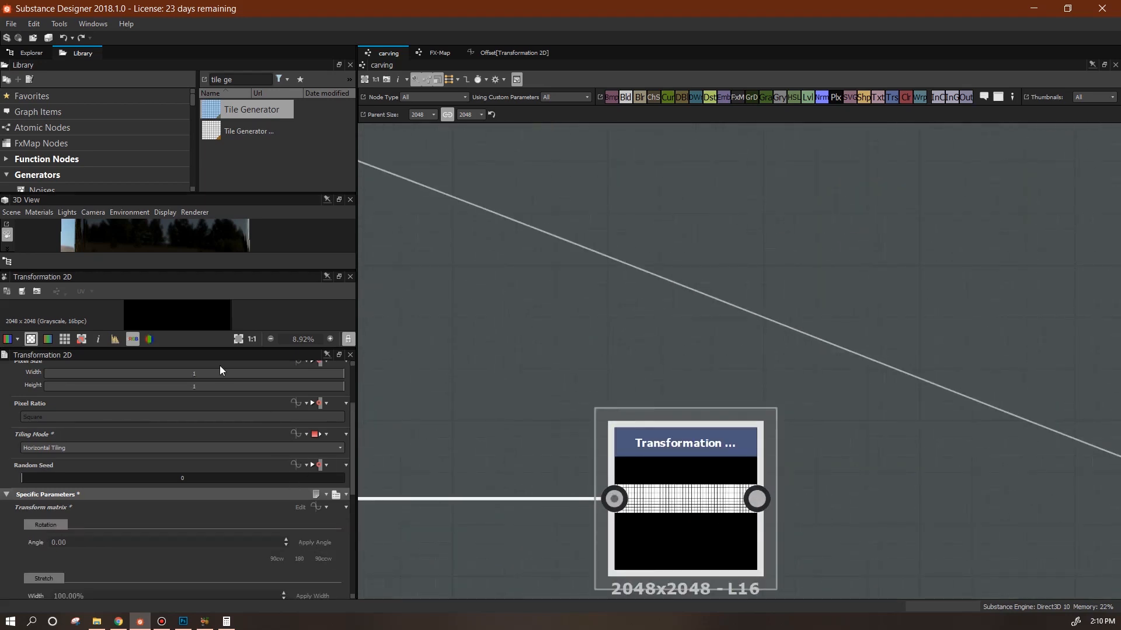
{"action": "left_click_drag", "start_coordinate": [212, 351], "coordinate": [211, 505]}
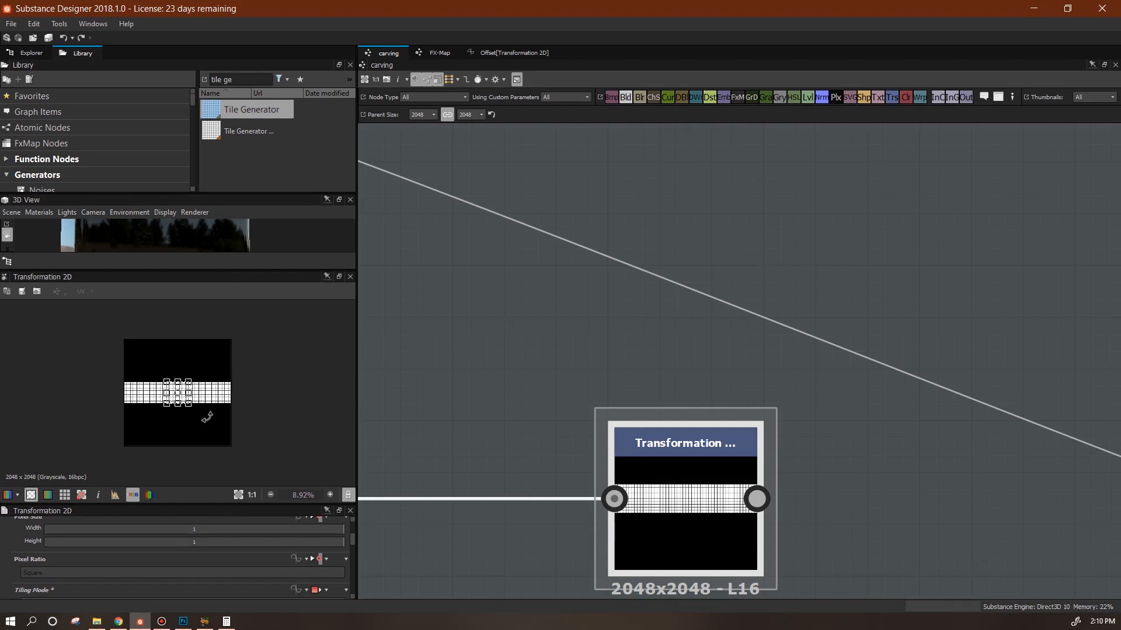
{"action": "scroll", "coordinate": [680, 462], "scroll_direction": "down", "scroll_amount": 2}
{"action": "middle_click_drag", "start_coordinate": [619, 469], "coordinate": [836, 425]}
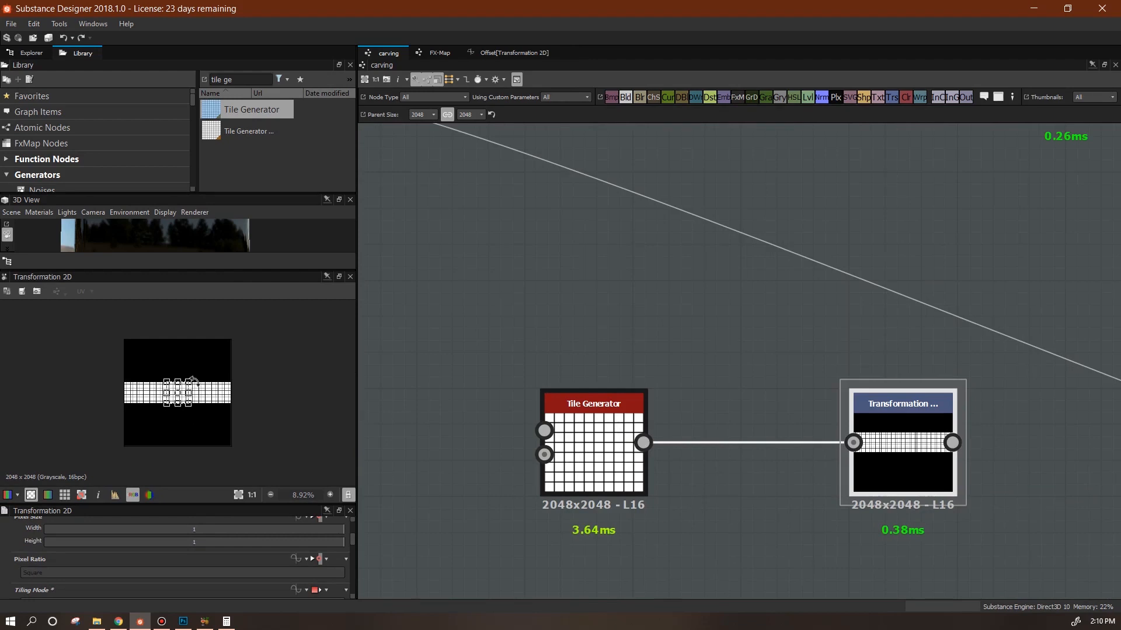
{"action": "scroll", "coordinate": [183, 387], "scroll_direction": "up", "scroll_amount": 5}
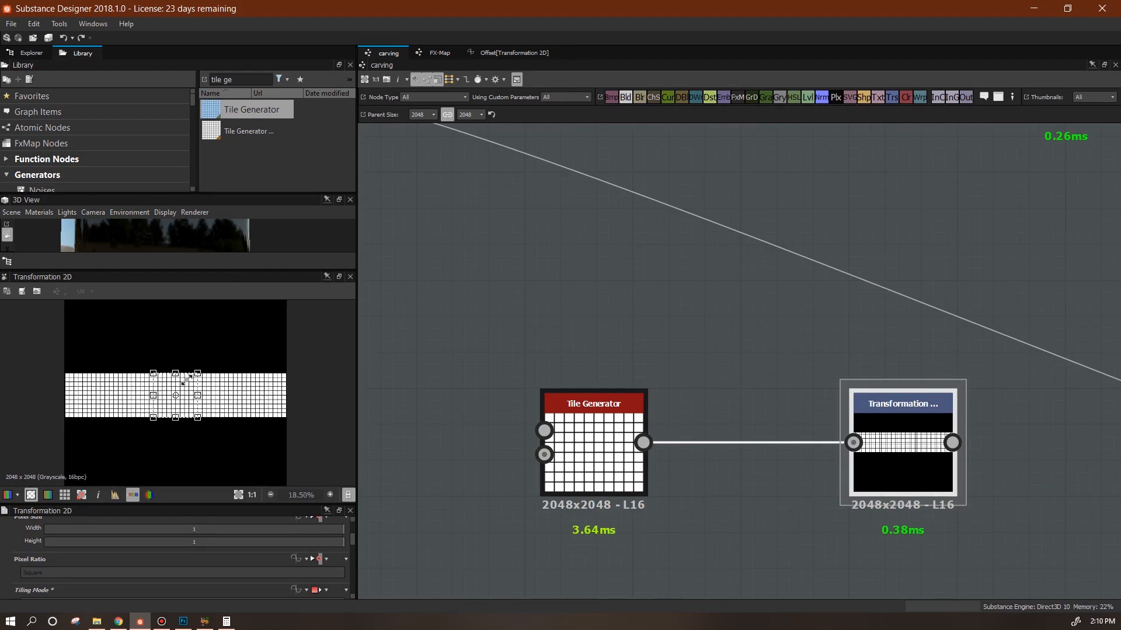
{"action": "scroll", "coordinate": [495, 417], "scroll_direction": "down", "scroll_amount": 3}
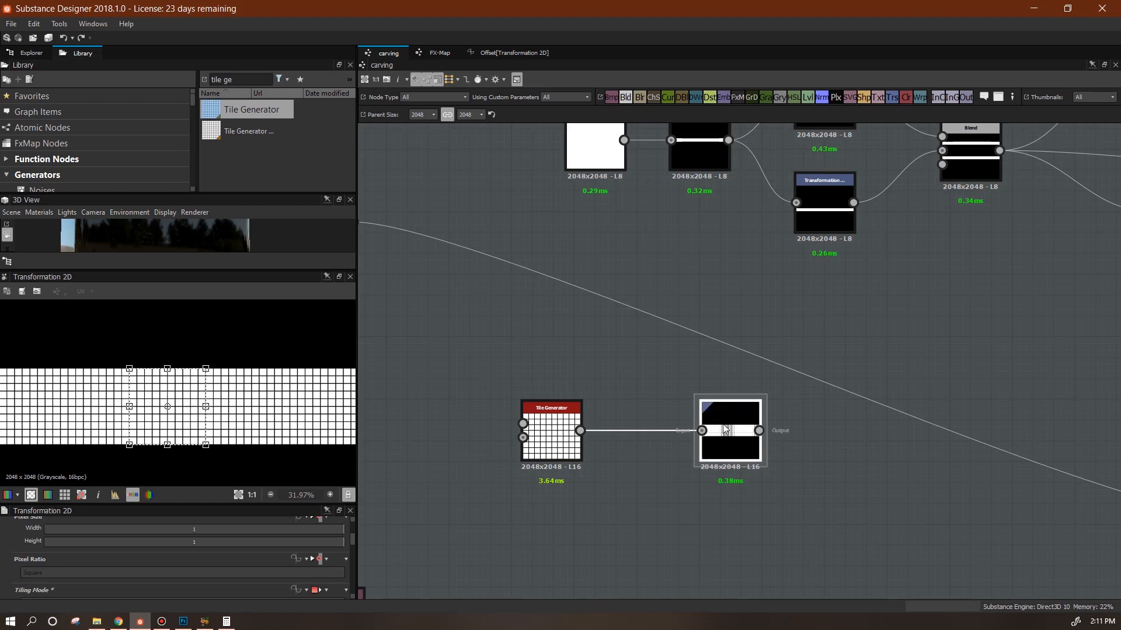
- Move the new Transformation 2D node closer to the Tile Generator
{"action": "scroll", "coordinate": [826, 393], "scroll_direction": "down", "scroll_amount": 4}
{"action": "middle_click_drag", "start_coordinate": [1019, 280], "coordinate": [863, 328]}
{"action": "middle_click_drag", "start_coordinate": [632, 485], "coordinate": [809, 424]}
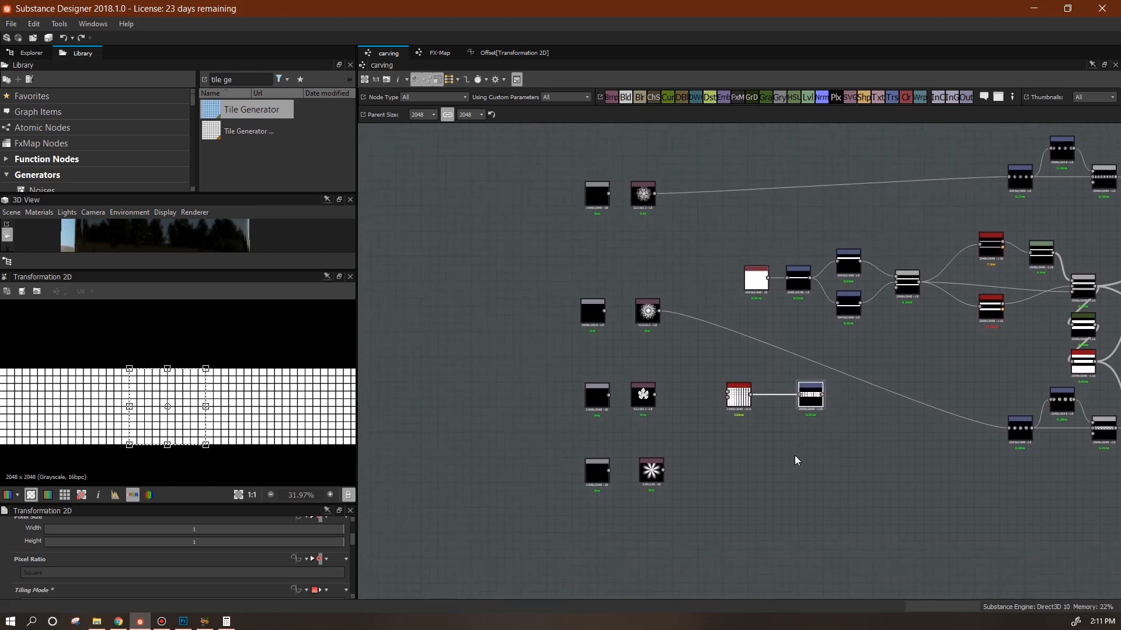
{"action": "left_click_drag", "start_coordinate": [817, 403], "coordinate": [800, 403]}
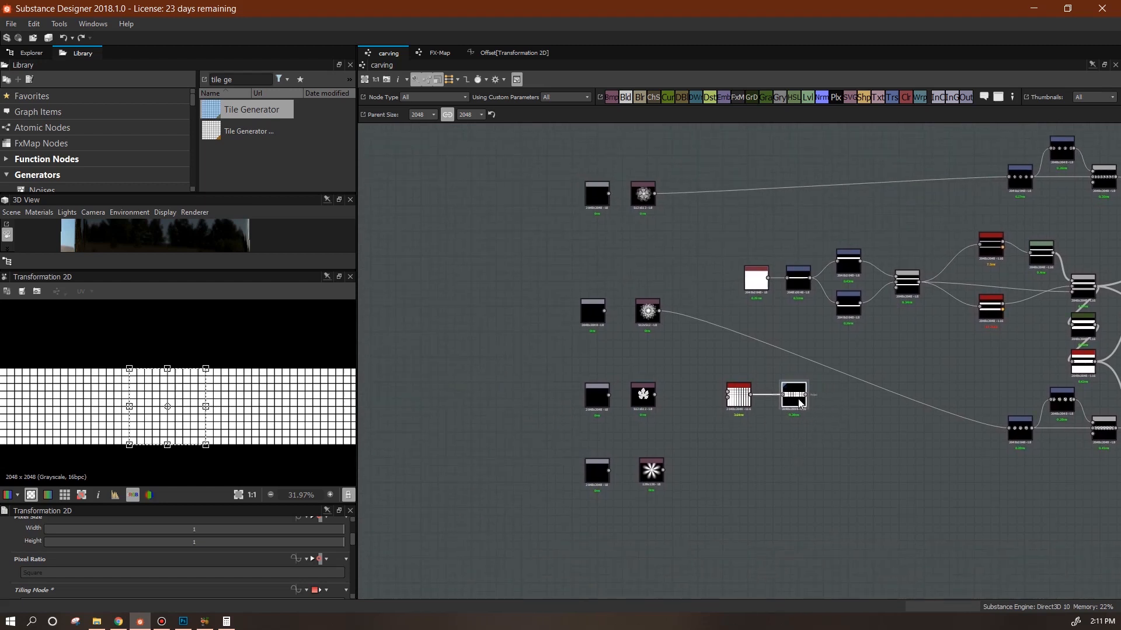
- Connect the leaf bitmap to the Tile Generator's pattern input
{"action": "scroll", "coordinate": [833, 459], "scroll_direction": "up", "scroll_amount": 3}
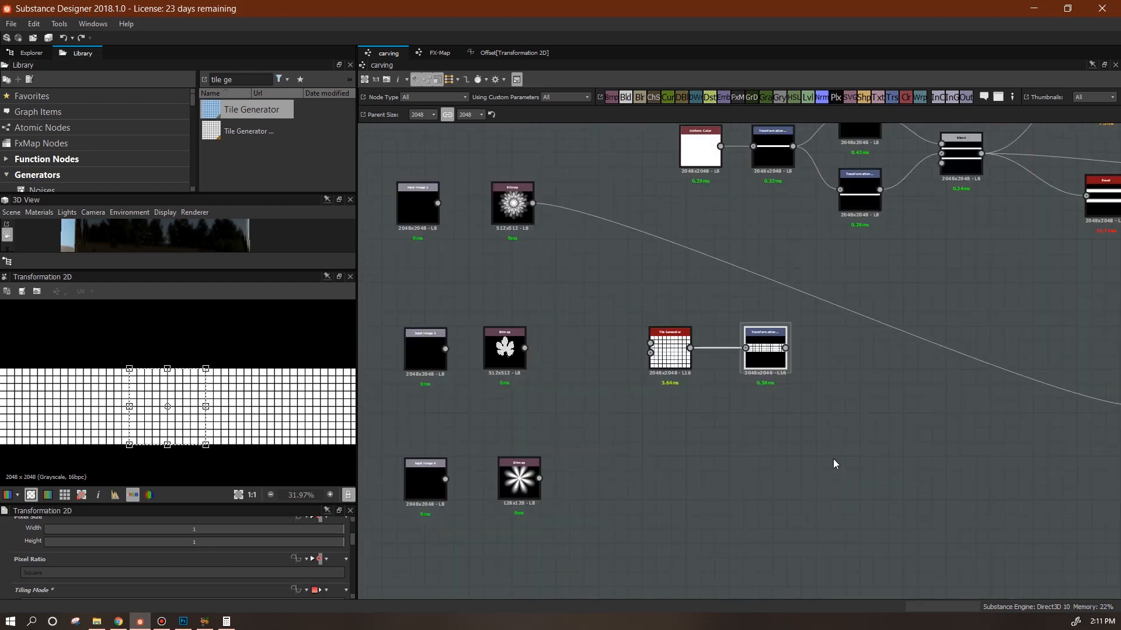
{"action": "middle_click_drag", "start_coordinate": [833, 459], "coordinate": [742, 535]}
{"action": "scroll", "coordinate": [951, 474], "scroll_direction": "down", "scroll_amount": 1}
{"action": "middle_click_drag", "start_coordinate": [728, 489], "coordinate": [861, 404]}
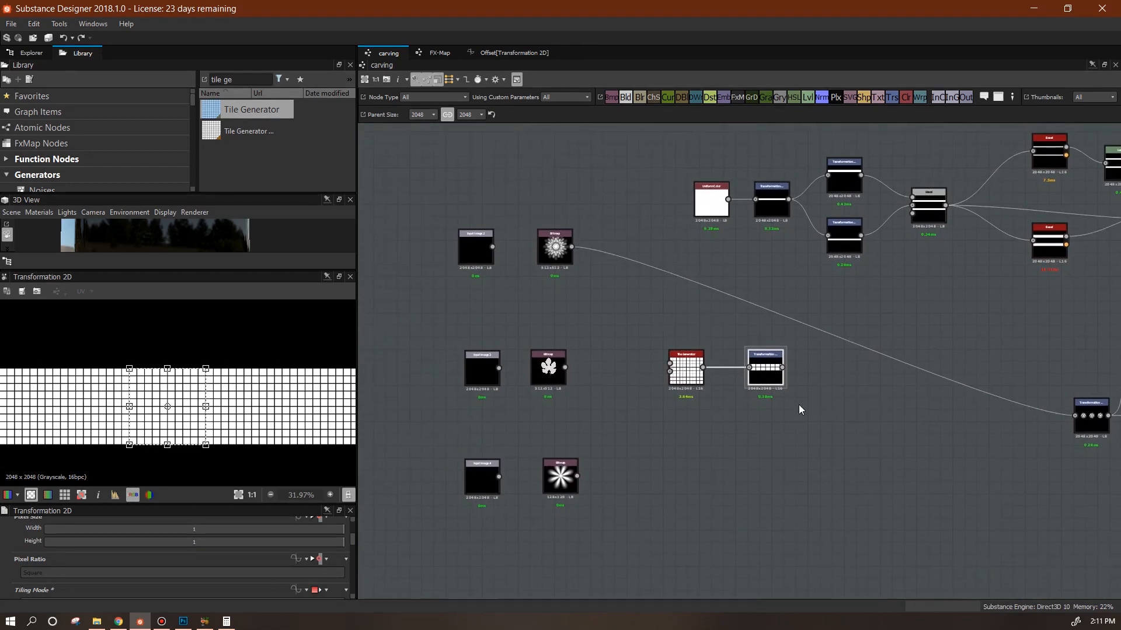
{"action": "scroll", "coordinate": [798, 409], "scroll_direction": "up", "scroll_amount": 2}
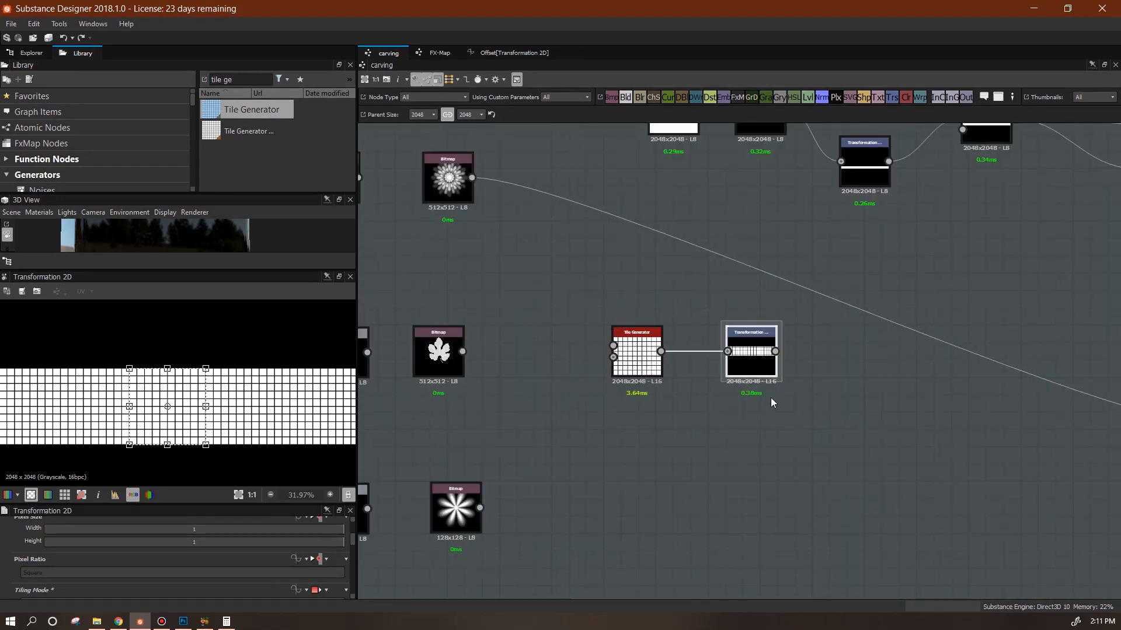
{"action": "left_click", "coordinate": [645, 357]}
{"action": "middle_click_drag", "start_coordinate": [641, 358], "coordinate": [828, 383]}
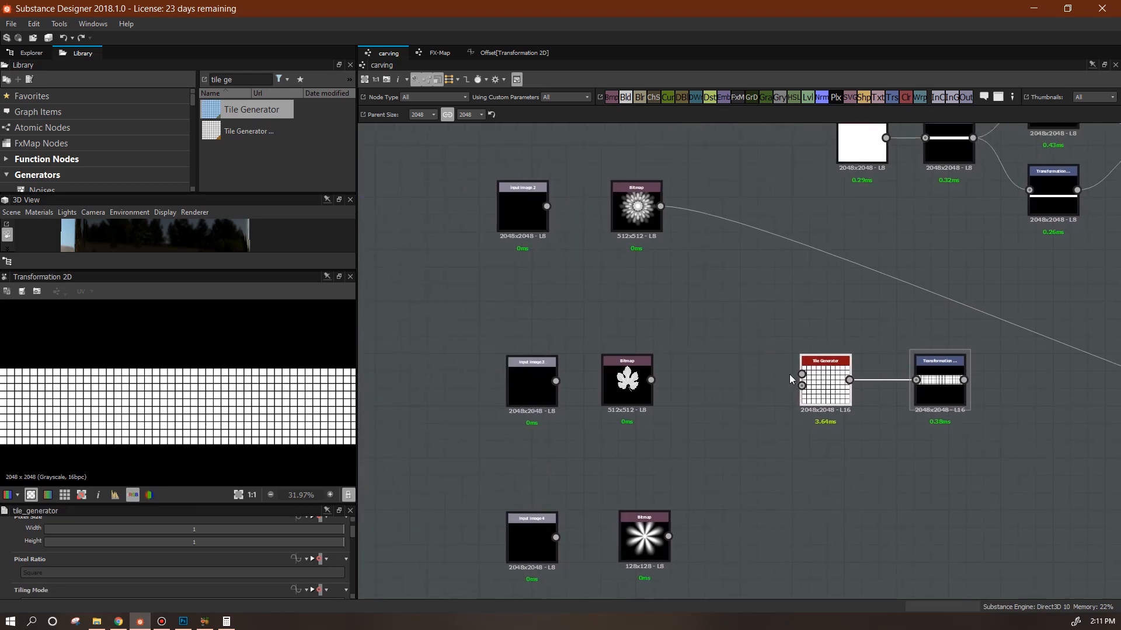
{"action": "left_click_drag", "start_coordinate": [802, 374], "coordinate": [651, 380]}
- Enlarge the parameter area and set the Tile Generator's Pattern to Image Input
{"action": "left_click_drag", "start_coordinate": [303, 507], "coordinate": [280, 481]}
{"action": "left_click_drag", "start_coordinate": [229, 273], "coordinate": [229, 229]}
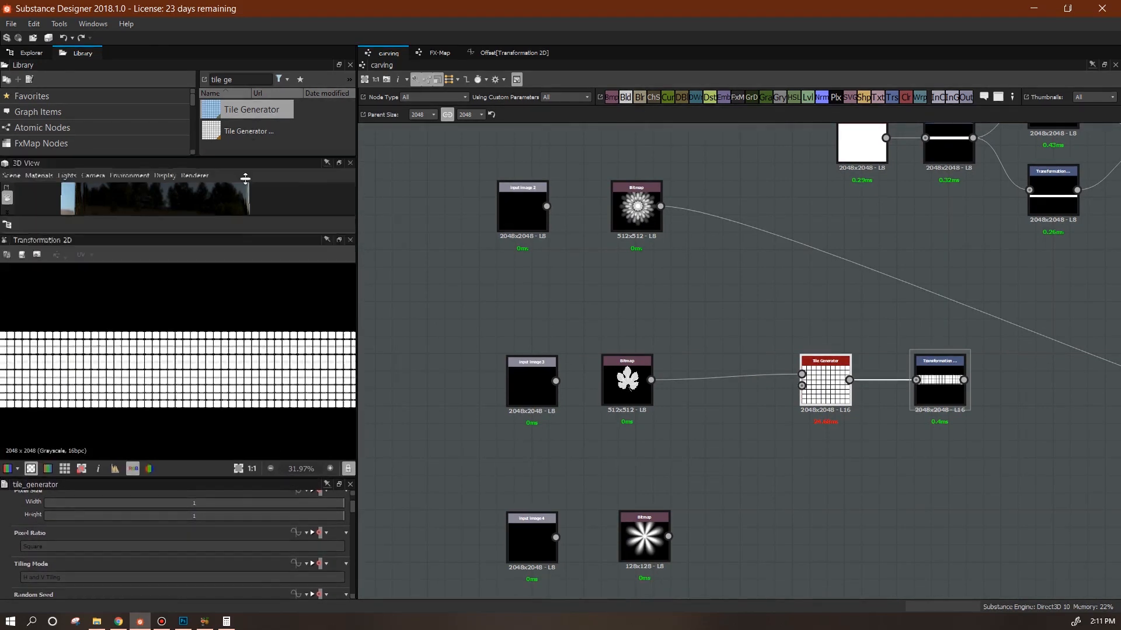
{"action": "left_click_drag", "start_coordinate": [820, 391], "coordinate": [785, 424]}
{"action": "left_click_drag", "start_coordinate": [310, 481], "coordinate": [327, 403]}
{"action": "left_click_drag", "start_coordinate": [352, 444], "coordinate": [352, 486]}
{"action": "left_click", "coordinate": [314, 481]}
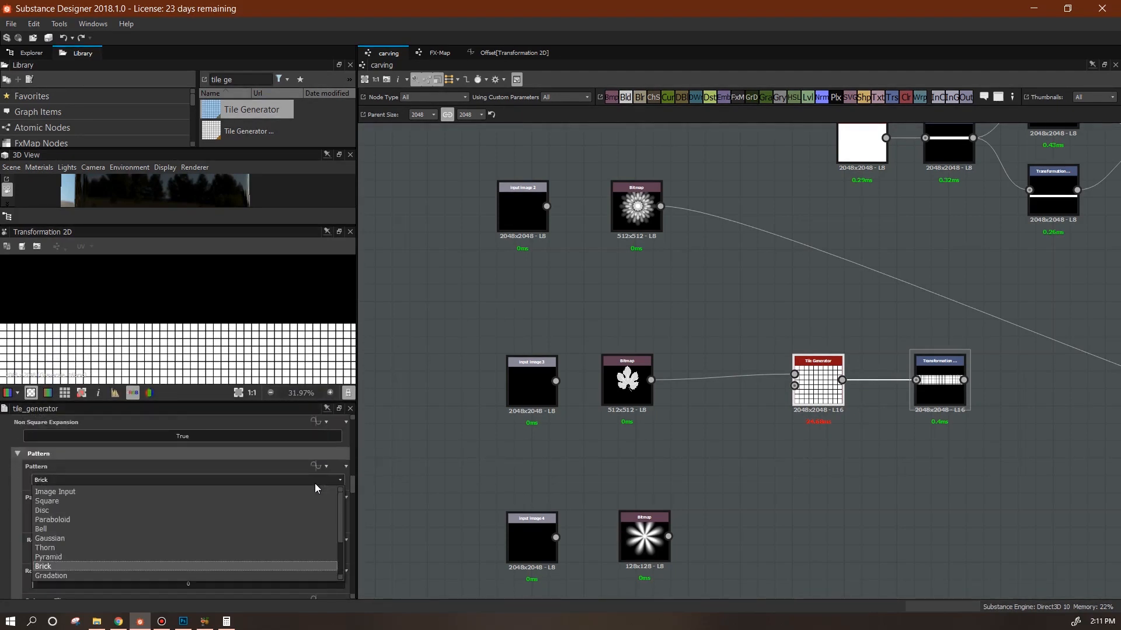
{"action": "left_click", "coordinate": [303, 492]}
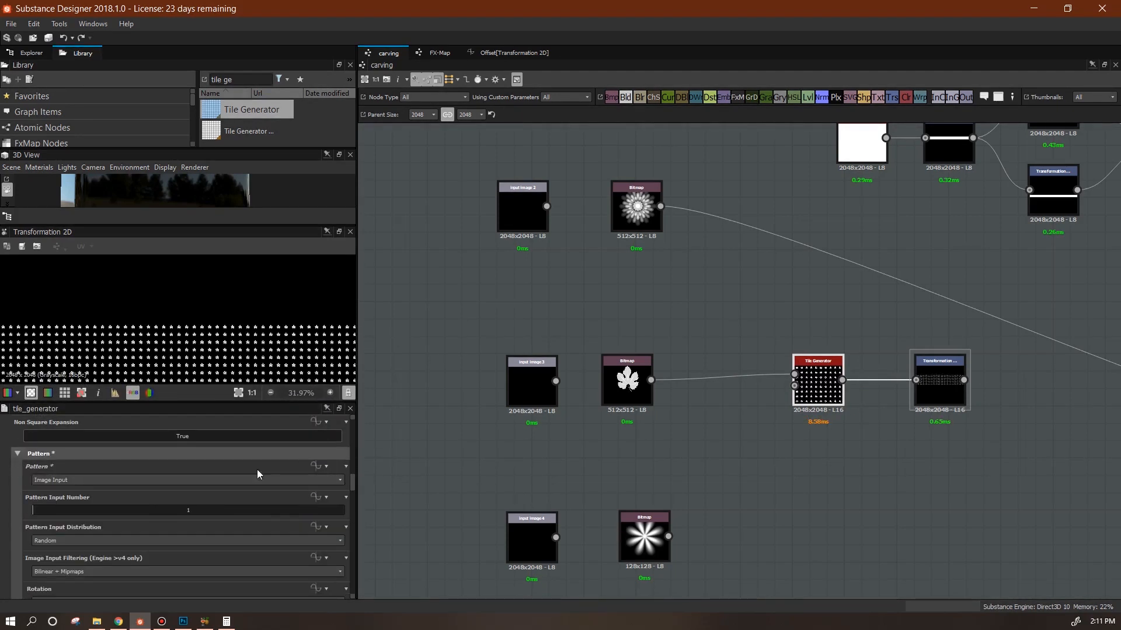
- Try an X Amount and Y Amount of 1 on the Tile Generator and check the resulting leaf strip
{"action": "left_click", "coordinate": [951, 389]}
{"action": "left_click_drag", "start_coordinate": [257, 402], "coordinate": [257, 453]}
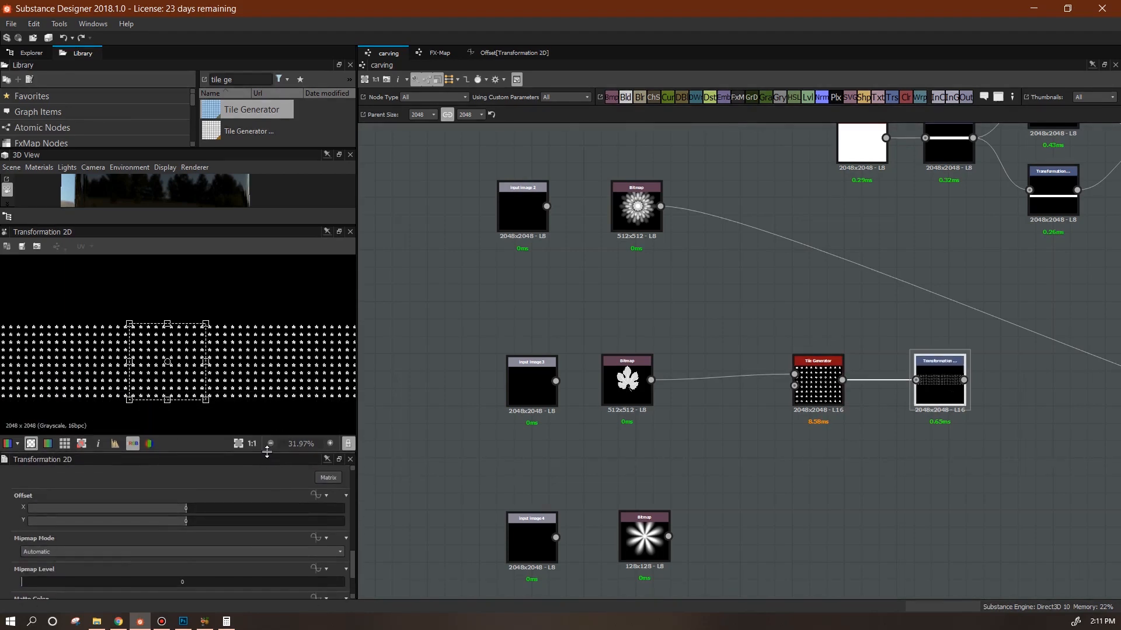
{"action": "left_click", "coordinate": [817, 424]}
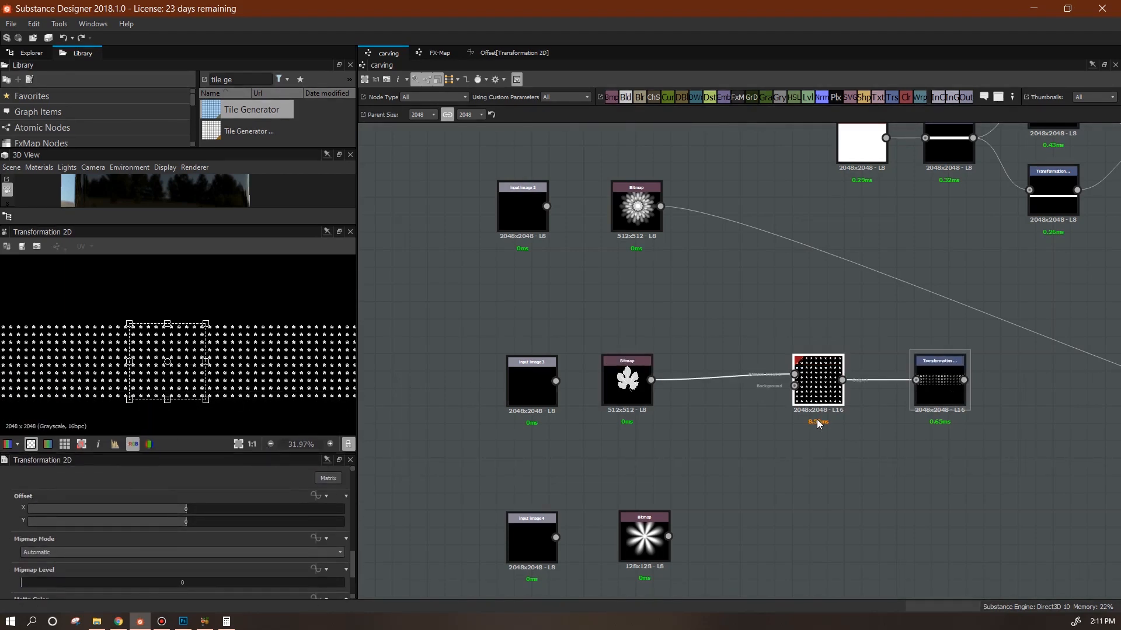
{"action": "scroll", "coordinate": [355, 506], "scroll_direction": "down", "scroll_amount": 3}
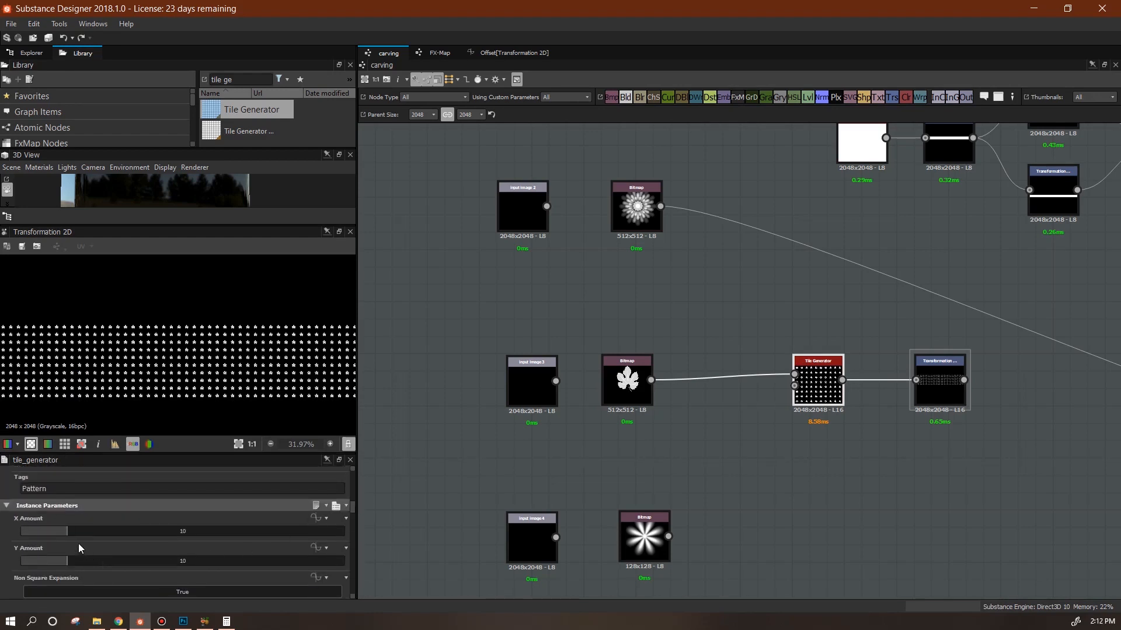
{"action": "left_click_drag", "start_coordinate": [67, 533], "coordinate": [9, 561]}
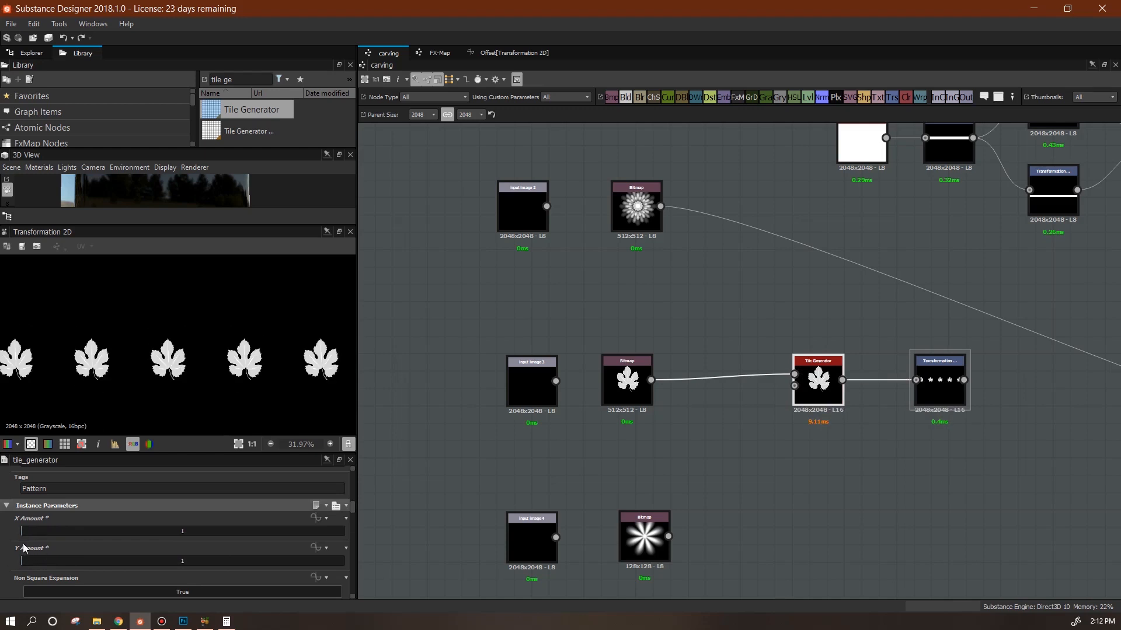
{"action": "scroll", "coordinate": [829, 416], "scroll_direction": "down", "scroll_amount": 2}
{"action": "middle_click_drag", "start_coordinate": [1054, 235], "coordinate": [894, 443]}
{"action": "middle_click_drag", "start_coordinate": [715, 493], "coordinate": [829, 418]}
{"action": "scroll", "coordinate": [831, 433], "scroll_direction": "up", "scroll_amount": 3}
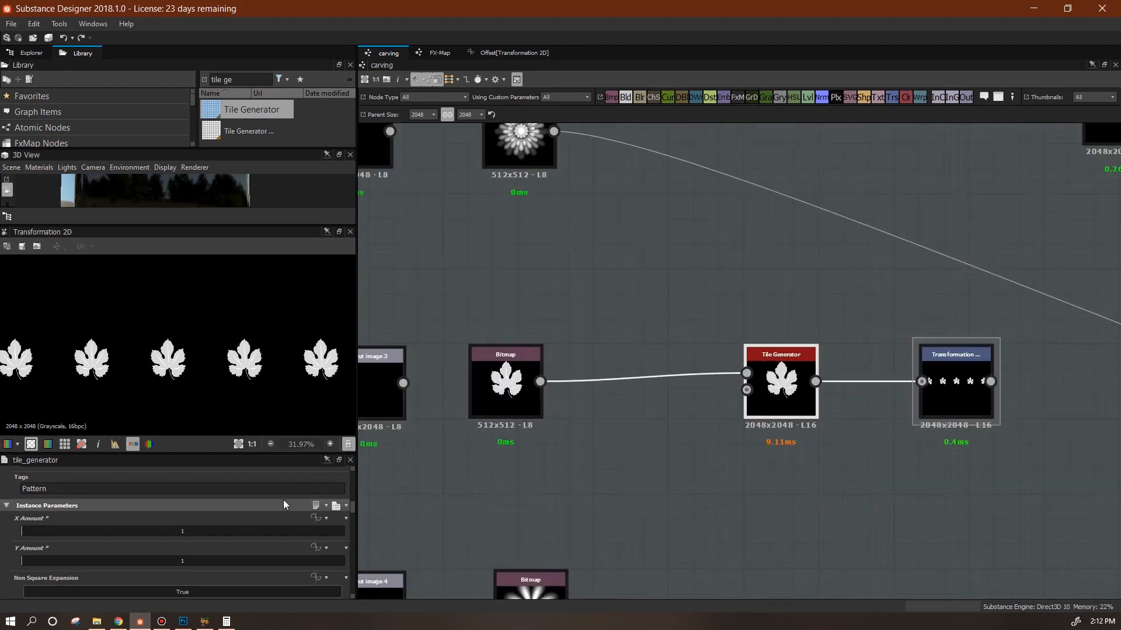
- Set the Tile Generator's X Amount and Y Amount to 5, and start an empty function for X Amount
{"action": "left_click_drag", "start_coordinate": [32, 534], "coordinate": [40, 563]}
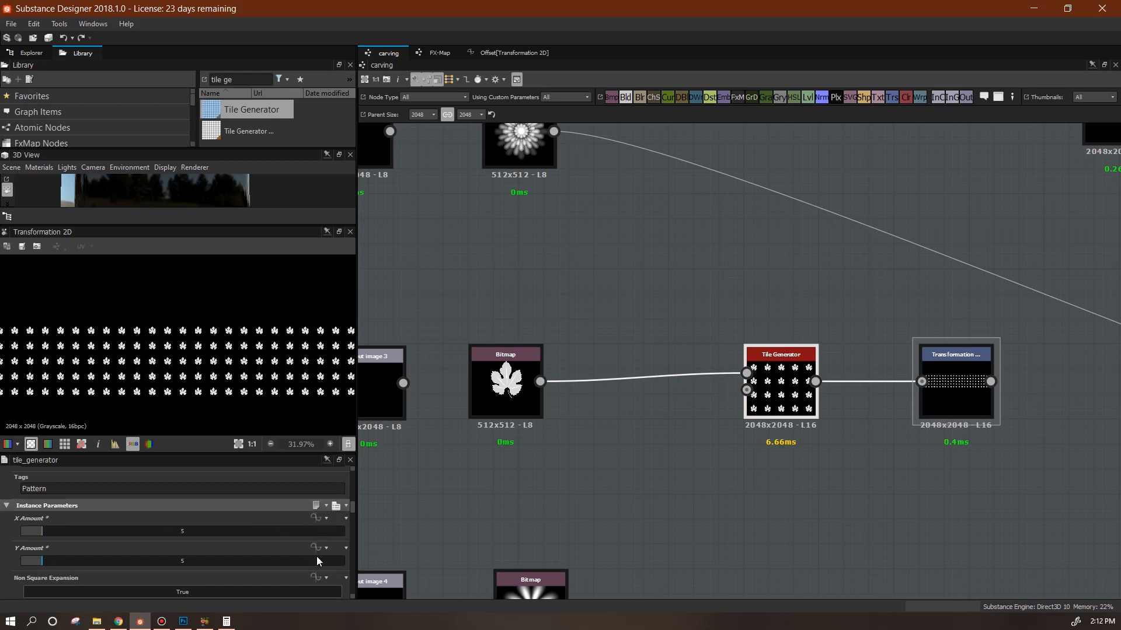
{"action": "left_click", "coordinate": [316, 518]}
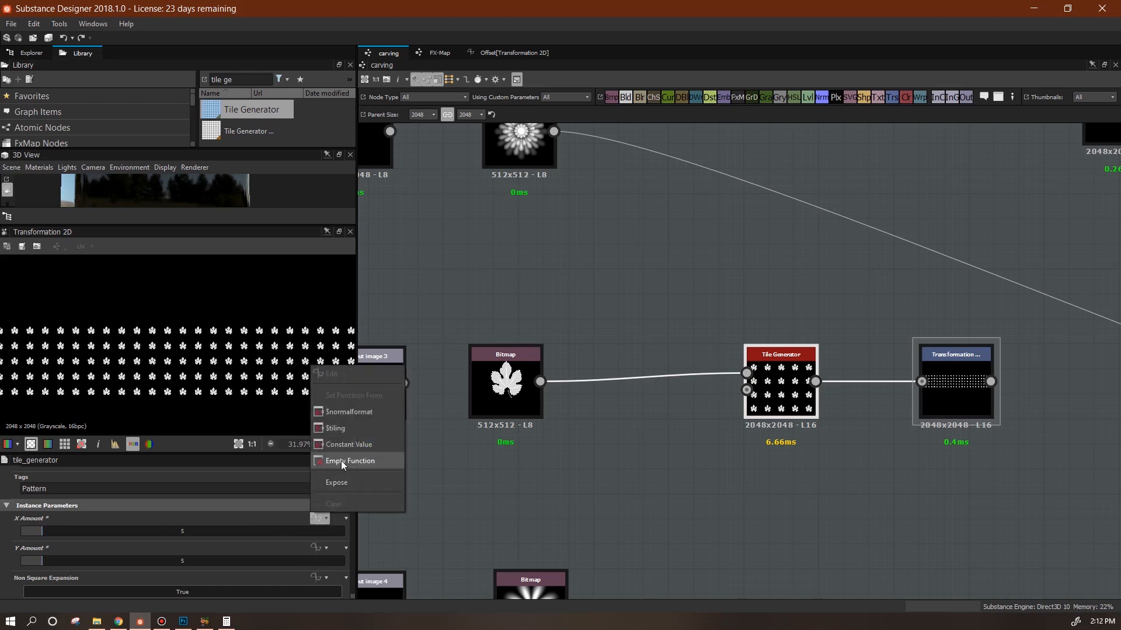
{"action": "left_click", "coordinate": [341, 461]}
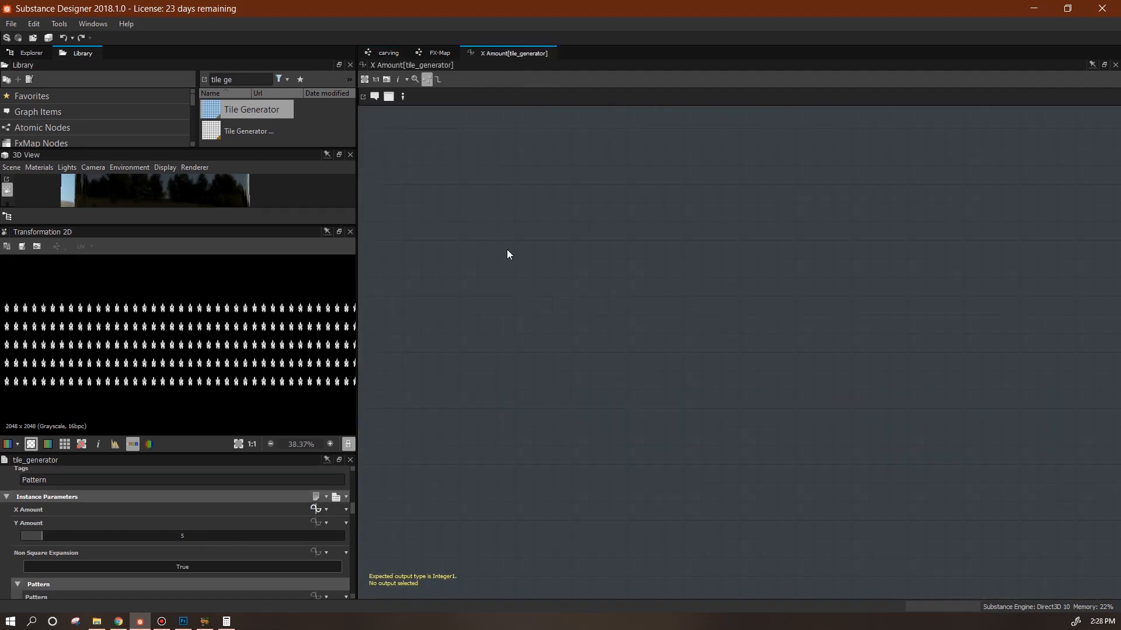
- Add a Get Float3 variable node to the X Amount function and have it read image3
{"action": "right_click", "coordinate": [544, 255]}
{"action": "mouse_move", "coordinate": [573, 264]}
{"action": "mouse_move", "coordinate": [751, 290]}
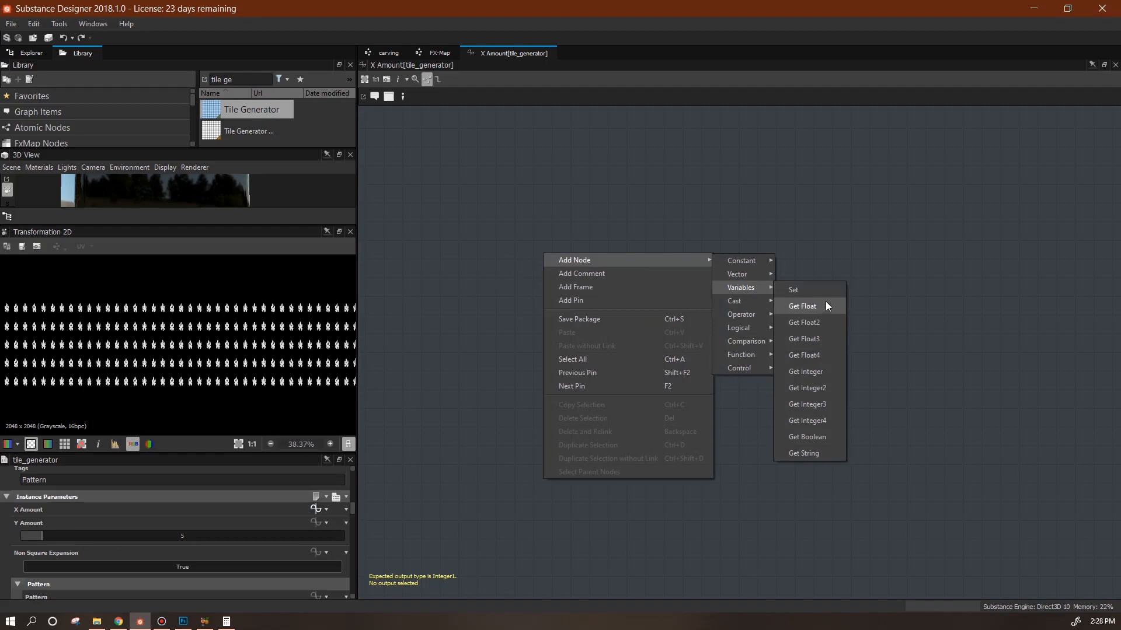
{"action": "left_click", "coordinate": [822, 341]}
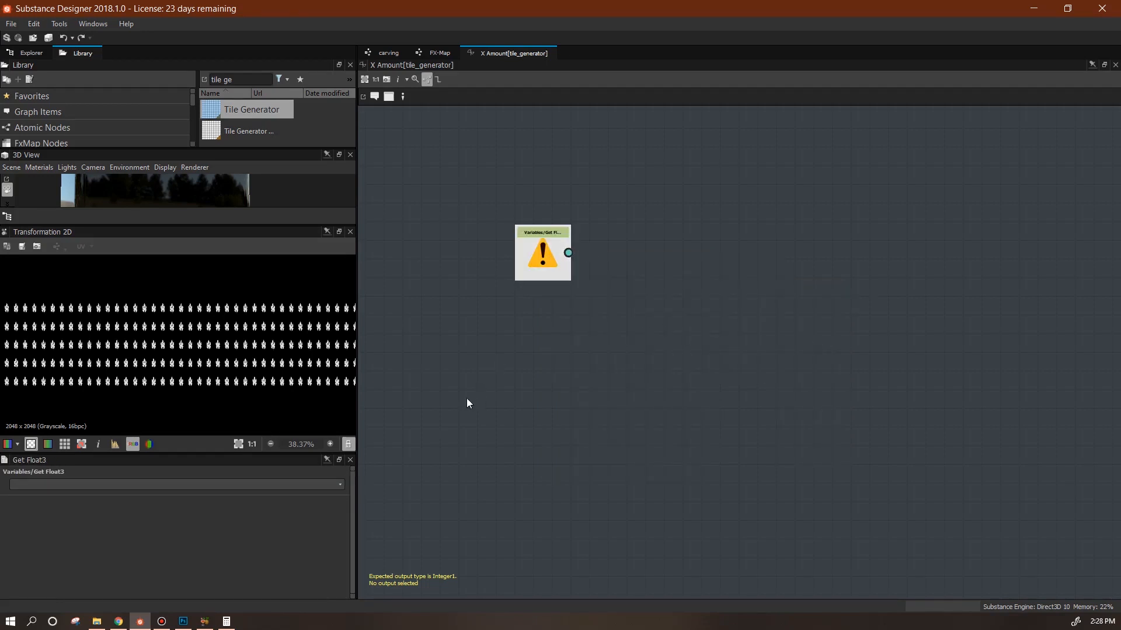
{"action": "left_click", "coordinate": [343, 485]}
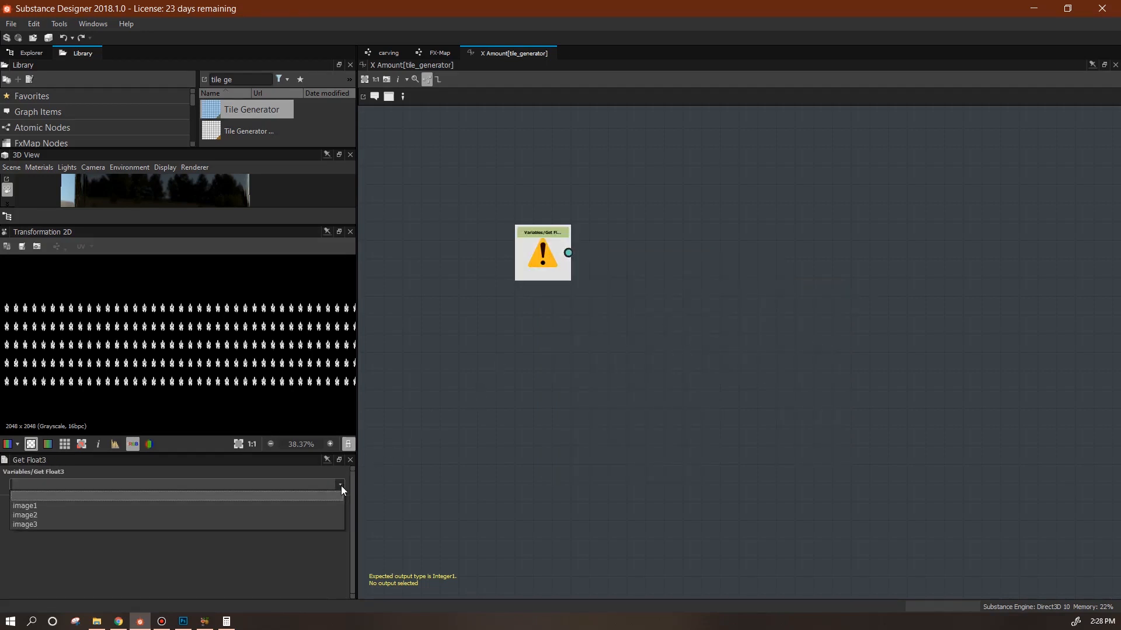
{"action": "left_click", "coordinate": [318, 522]}
- Add a Swizzle Float1 node fed by the image3 variable to extract its X component
{"action": "right_click", "coordinate": [629, 255]}
{"action": "mouse_move", "coordinate": [722, 262]}
{"action": "mouse_move", "coordinate": [820, 276]}
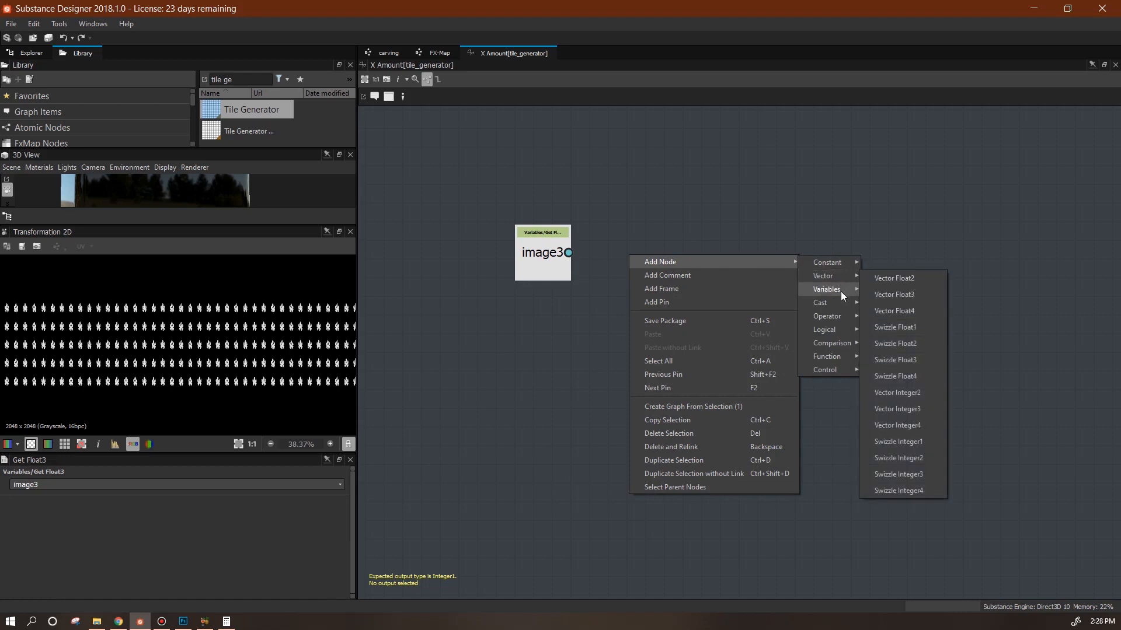
{"action": "left_click", "coordinate": [913, 317]}
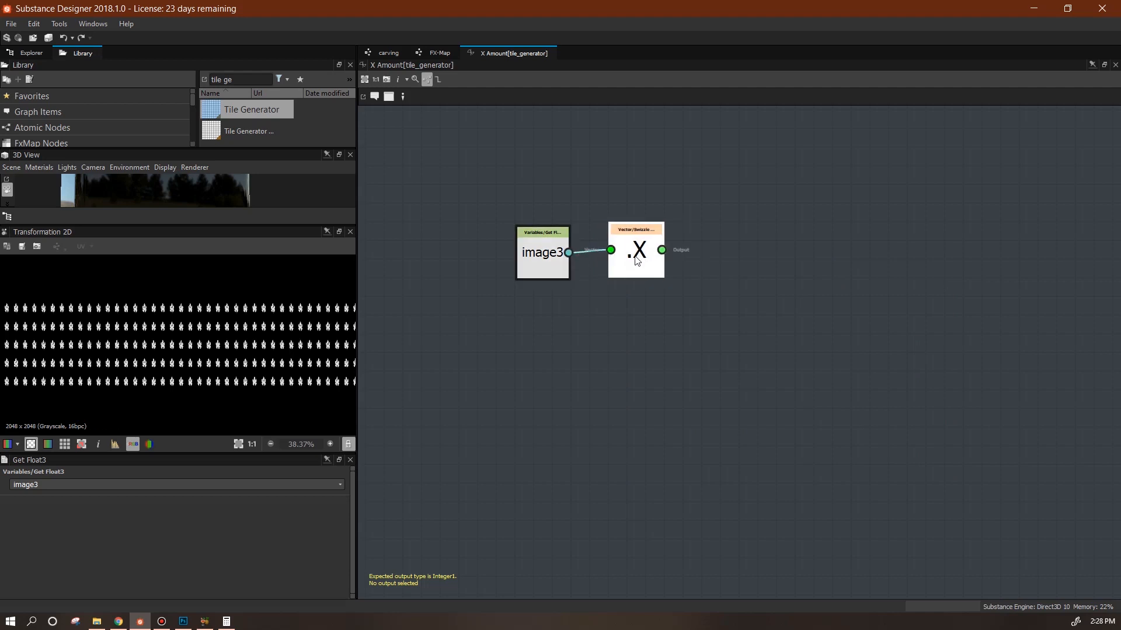
- Add a constant Float node above the image3 nodes and set its value to 10
{"action": "scroll", "coordinate": [735, 232], "scroll_direction": "down", "scroll_amount": 2}
{"action": "middle_click_drag", "start_coordinate": [738, 230], "coordinate": [703, 326]}
{"action": "right_click", "coordinate": [675, 228]}
{"action": "mouse_move", "coordinate": [709, 234]}
{"action": "left_click", "coordinate": [935, 237]}
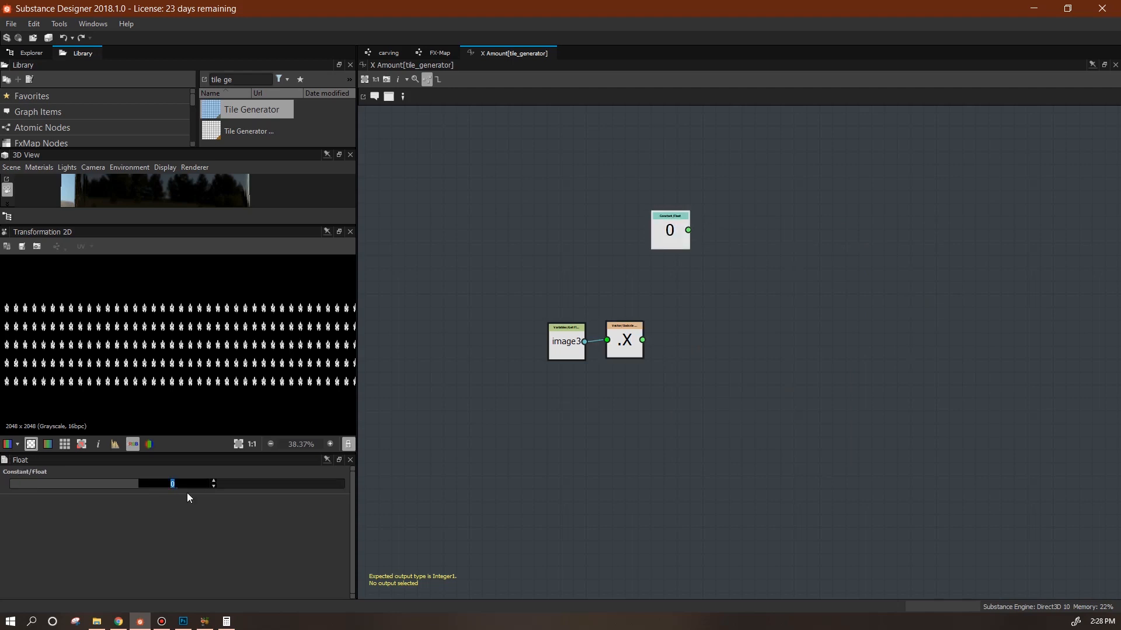
{"action": "key", "text": "Return"}
- Add a Multiply operator and feed it with the constant 10 and the X component of image3
{"action": "right_click", "coordinate": [707, 280]}
{"action": "mouse_move", "coordinate": [737, 285]}
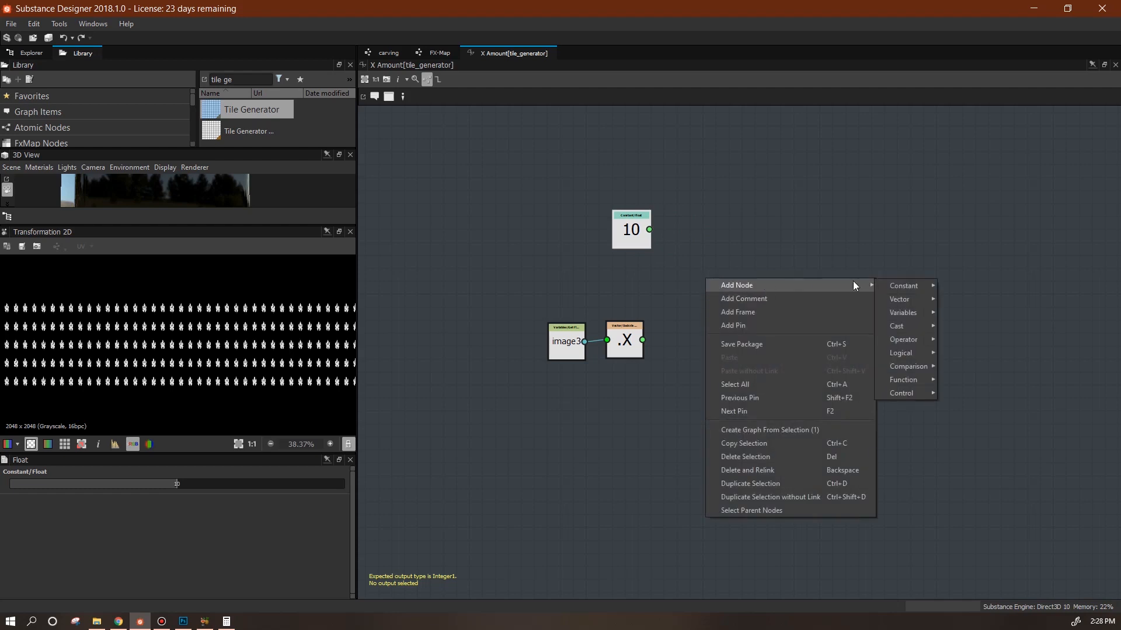
{"action": "mouse_move", "coordinate": [905, 340]}
{"action": "left_click", "coordinate": [981, 376]}
{"action": "left_click_drag", "start_coordinate": [650, 230], "coordinate": [688, 283]}
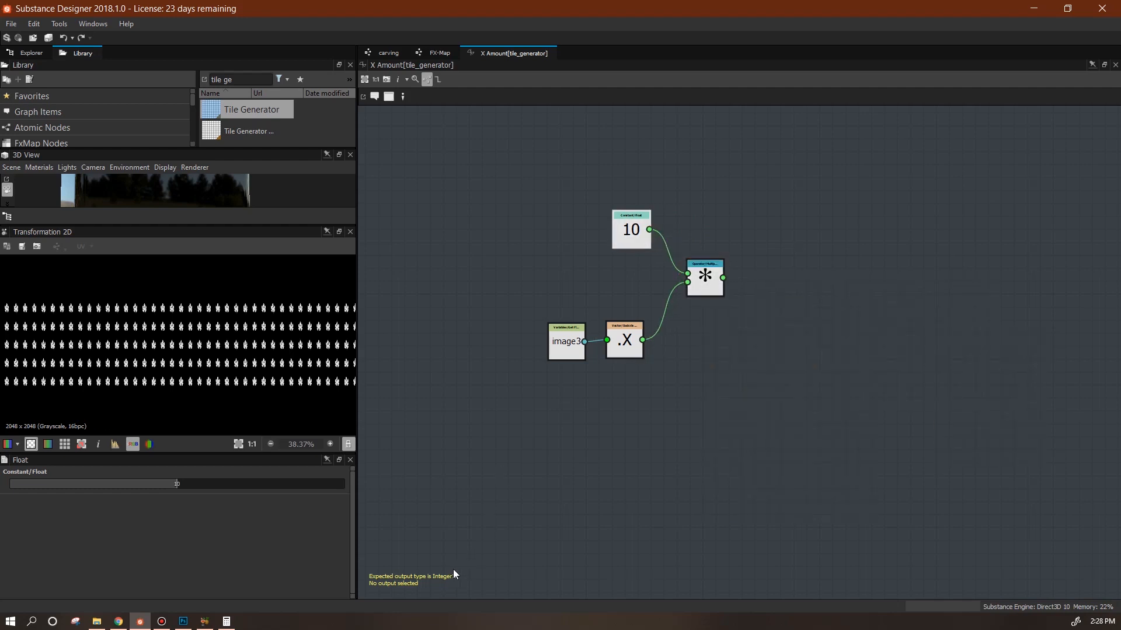
{"action": "left_click_drag", "start_coordinate": [714, 290], "coordinate": [717, 305]}
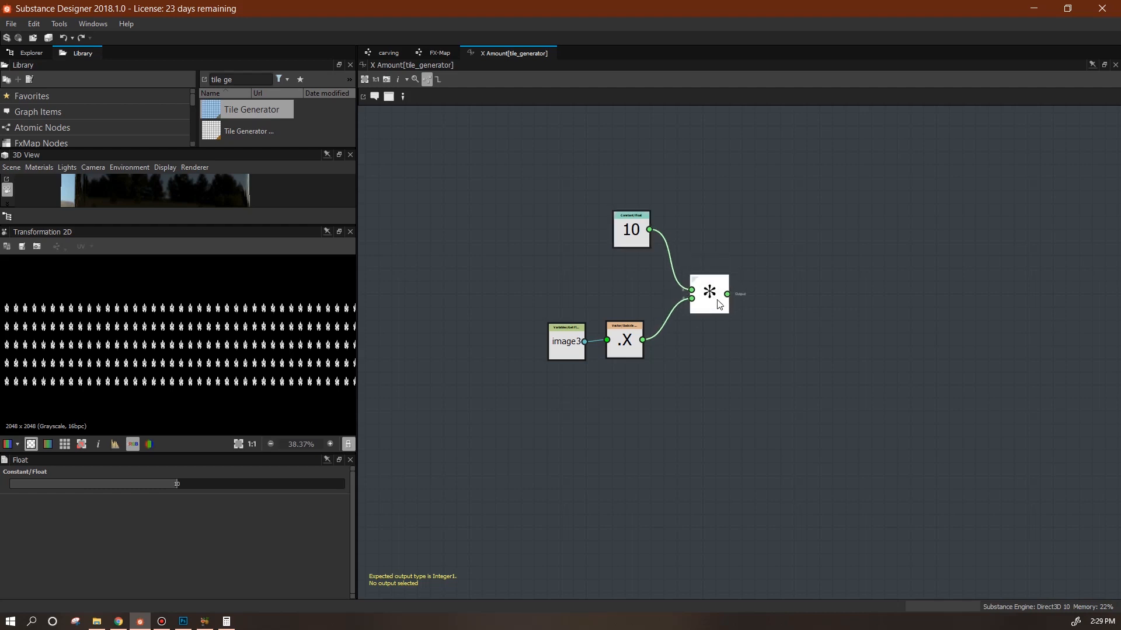
- Add a To Integer cast after the Multiply node and set it as the function's output
{"action": "right_click", "coordinate": [784, 295]}
{"action": "mouse_move", "coordinate": [857, 303]}
{"action": "mouse_move", "coordinate": [976, 304]}
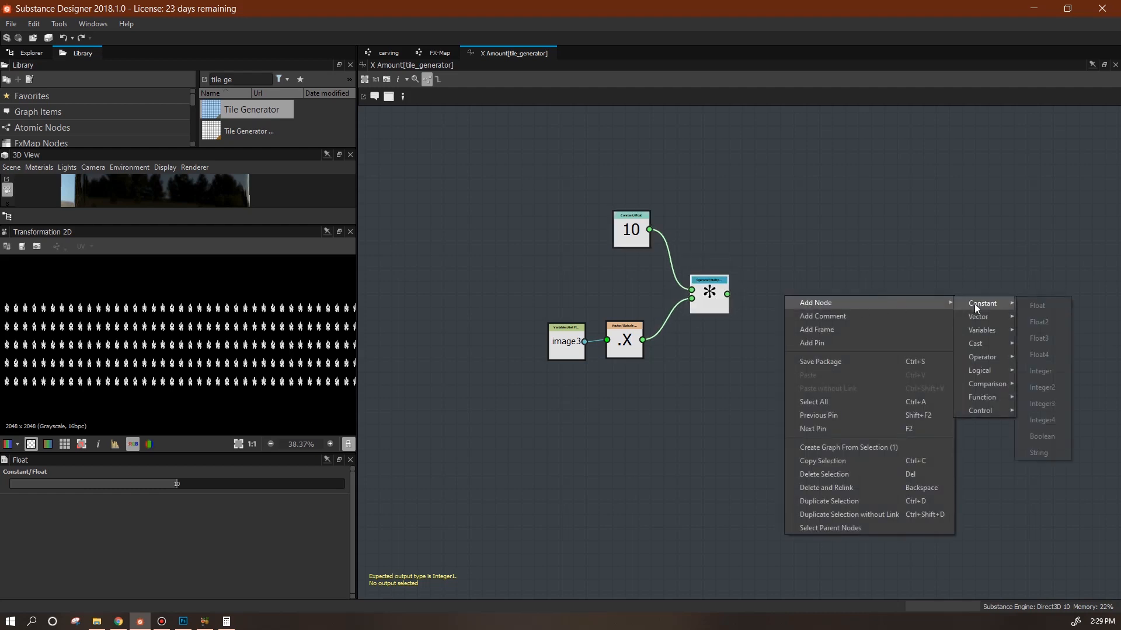
{"action": "mouse_move", "coordinate": [1000, 345]}
{"action": "left_click", "coordinate": [1057, 405]}
{"action": "right_click", "coordinate": [781, 296]}
{"action": "left_click", "coordinate": [811, 343]}
- Expand the image input 3 parameter in the carving graph's properties and return to the X Amount function
{"action": "left_click", "coordinate": [388, 52]}
{"action": "left_click", "coordinate": [464, 321]}
{"action": "left_click", "coordinate": [24, 568]}
{"action": "scroll", "coordinate": [352, 566], "scroll_direction": "down", "scroll_amount": 1}
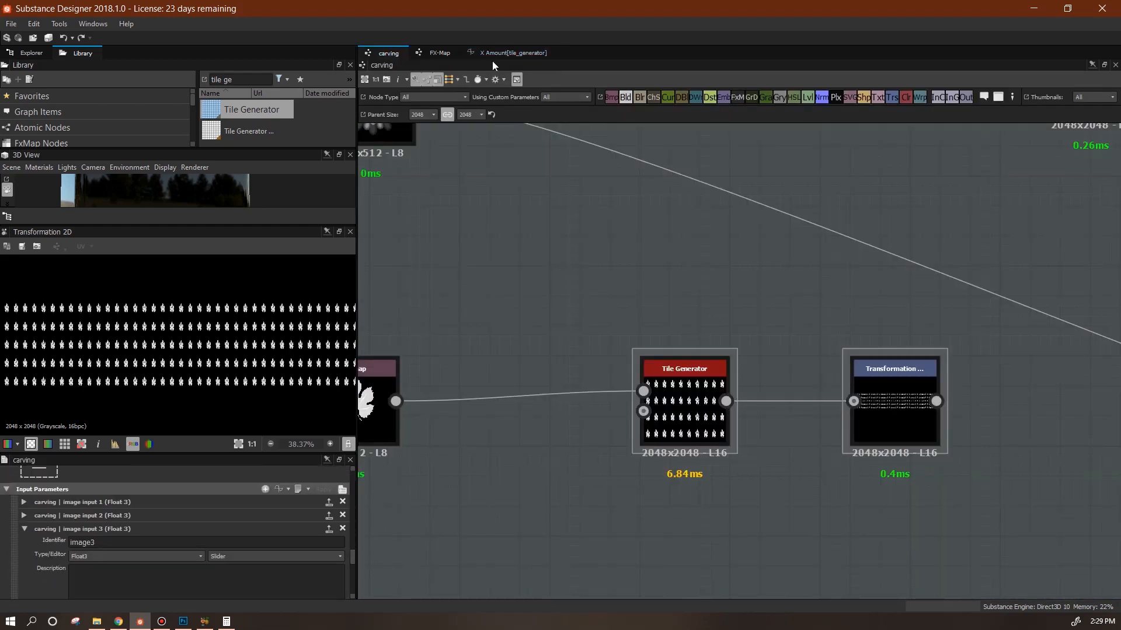
{"action": "left_click", "coordinate": [514, 52]}
{"action": "left_click_drag", "start_coordinate": [495, 175], "coordinate": [684, 395]}
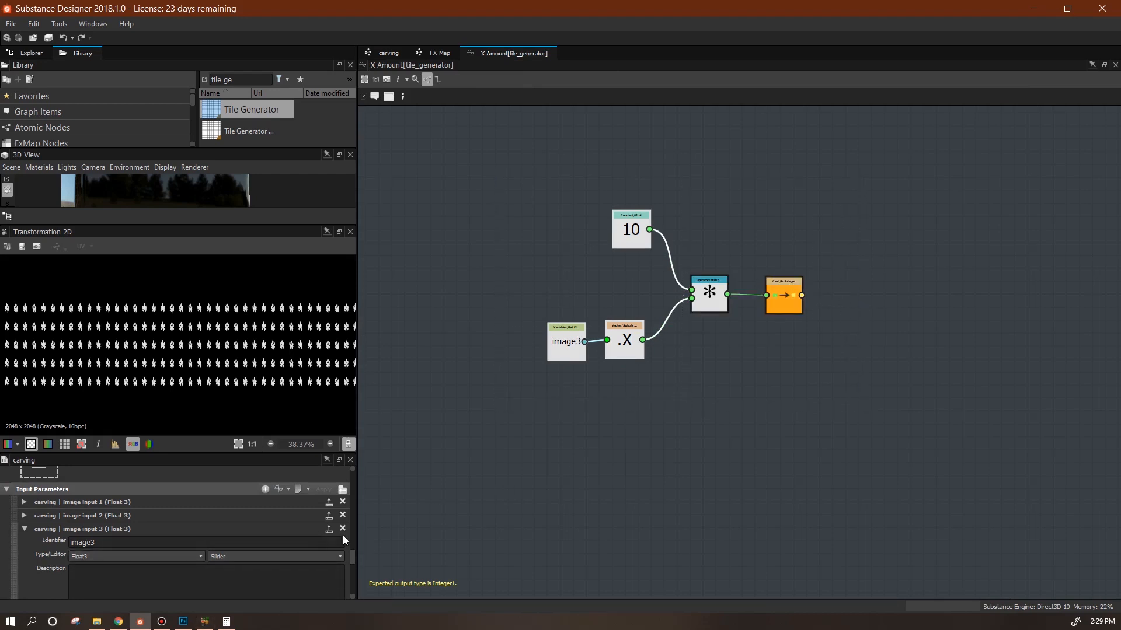
- Test the function by lowering image input 3's first default value to 0, and return it to 1
{"action": "left_click_drag", "start_coordinate": [352, 555], "coordinate": [422, 556]}
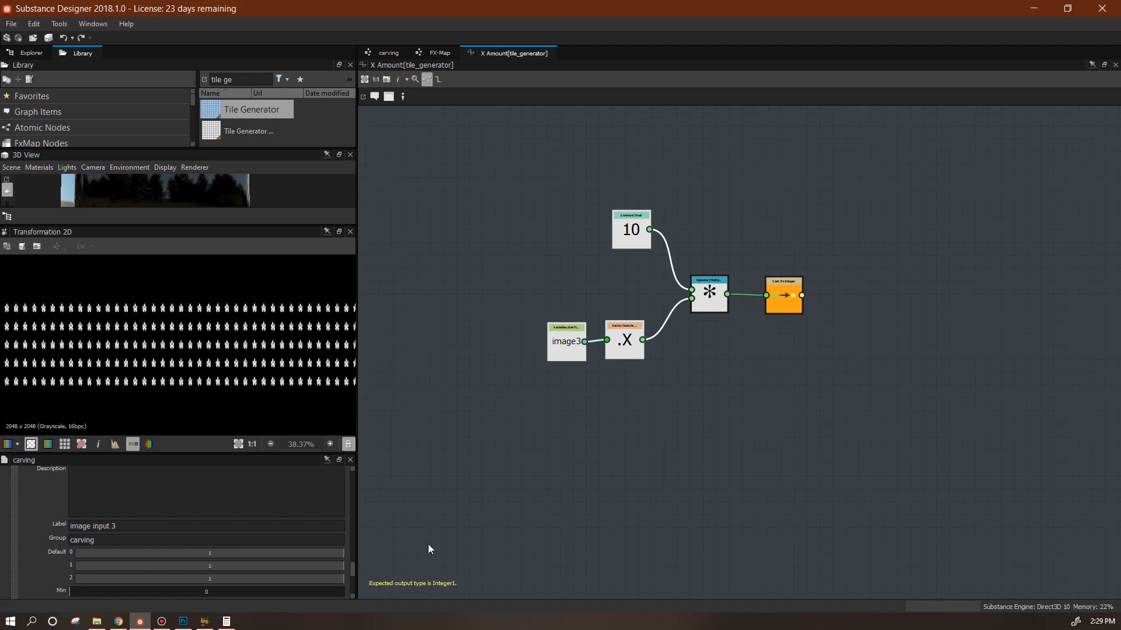
{"action": "left_click_drag", "start_coordinate": [338, 551], "coordinate": [68, 556]}
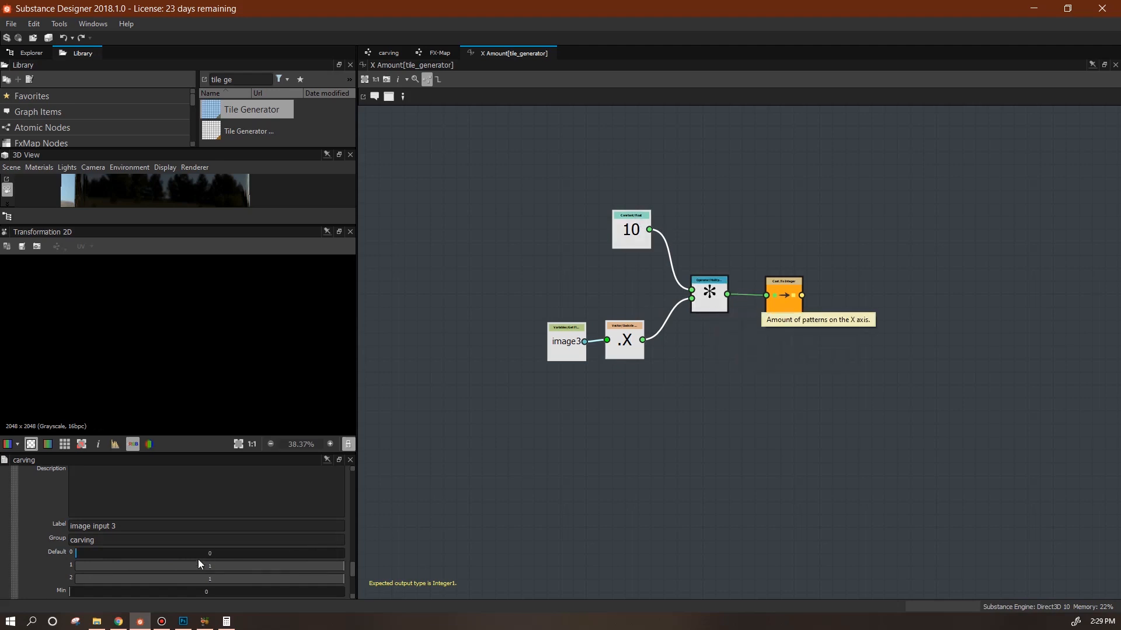
{"action": "left_click_drag", "start_coordinate": [79, 557], "coordinate": [475, 524]}
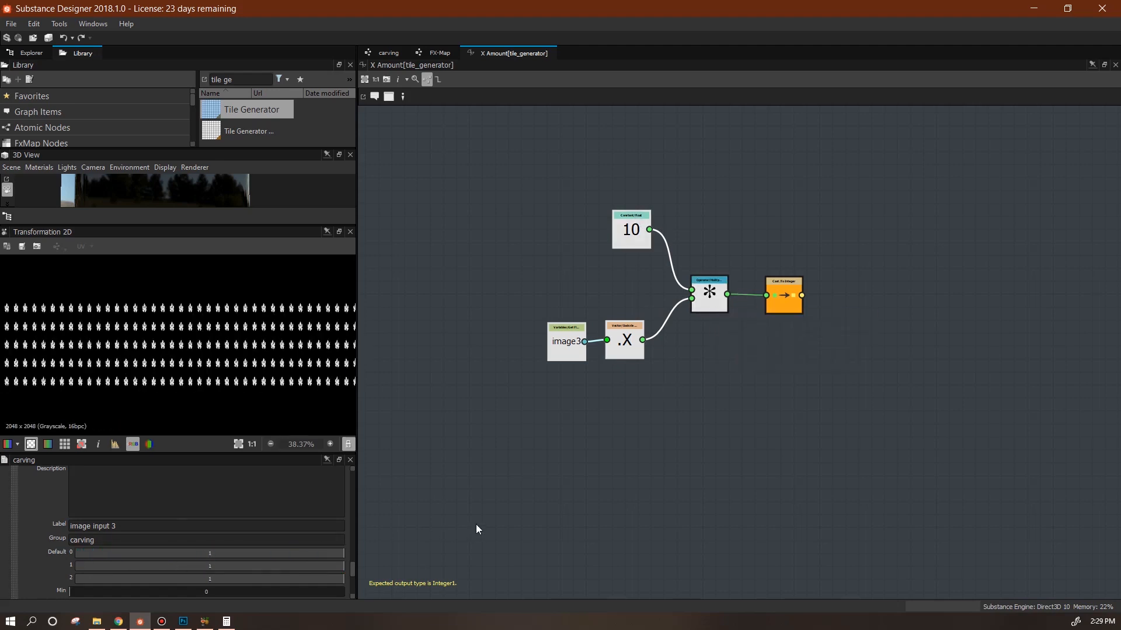
- Move the image3 and swizzle nodes farther from the Multiply node to make room for more nodes
{"action": "middle_click_drag", "start_coordinate": [746, 386], "coordinate": [750, 424]}
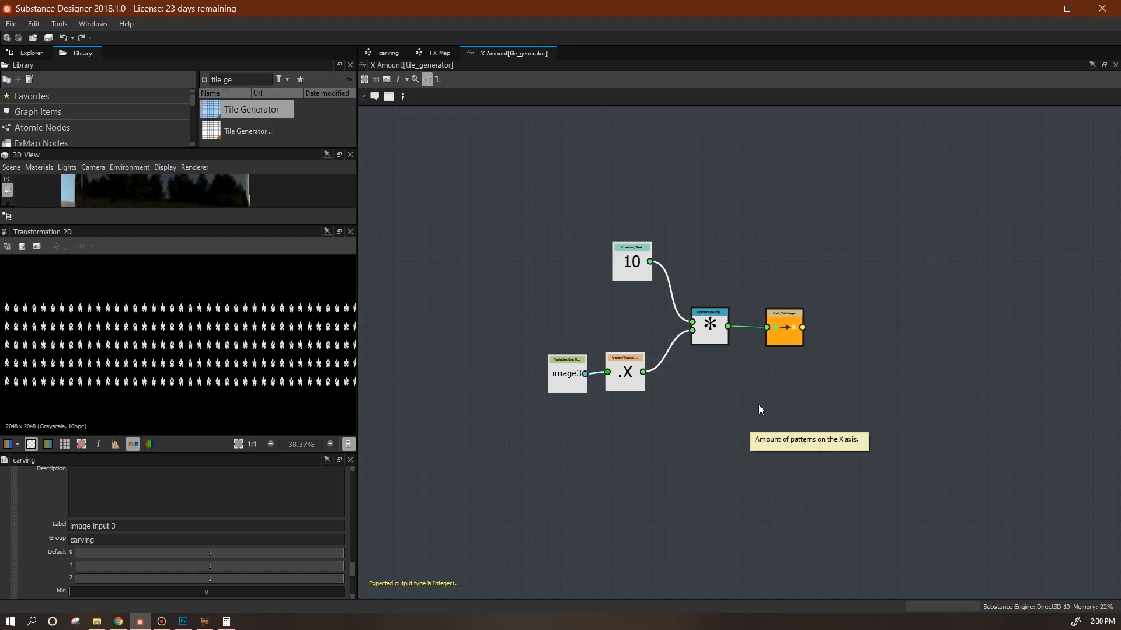
{"action": "left_click", "coordinate": [637, 408]}
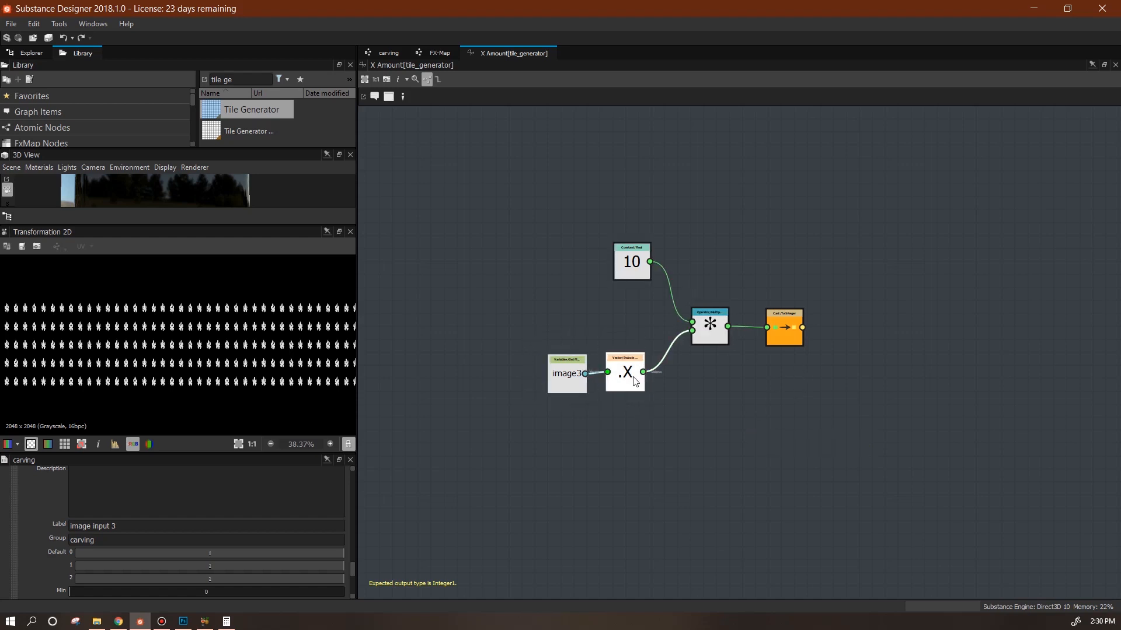
{"action": "left_click_drag", "start_coordinate": [637, 383], "coordinate": [443, 409]}
- Add another constant Float node above the swizzle node and set its value to 1
{"action": "right_click", "coordinate": [441, 256]}
{"action": "mouse_move", "coordinate": [452, 262]}
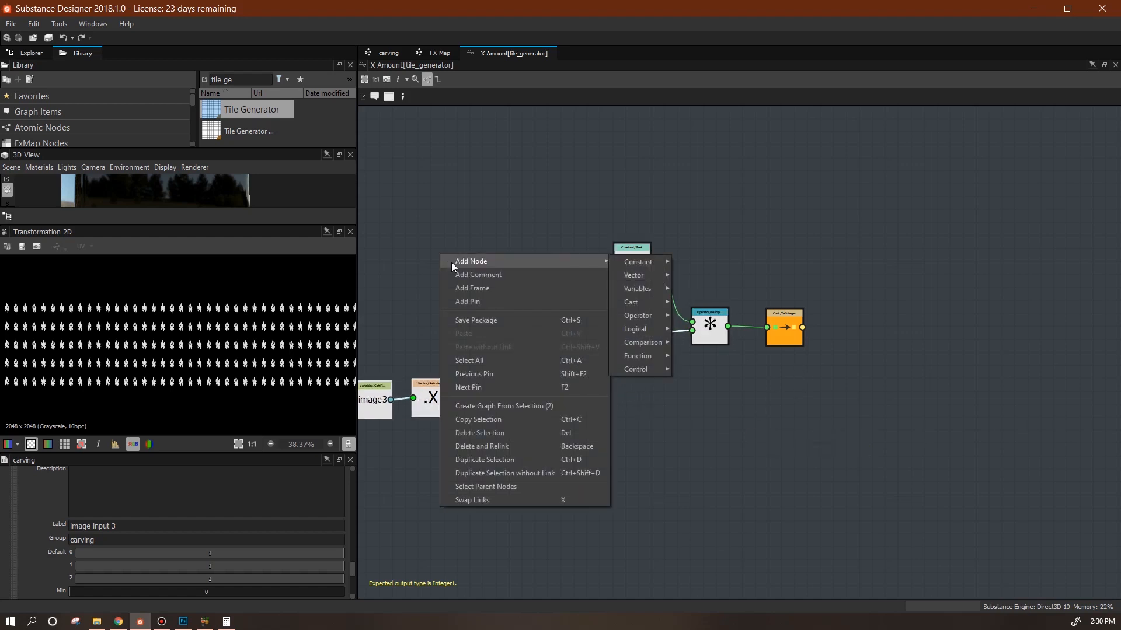
{"action": "mouse_move", "coordinate": [648, 263]}
{"action": "left_click", "coordinate": [683, 275]}
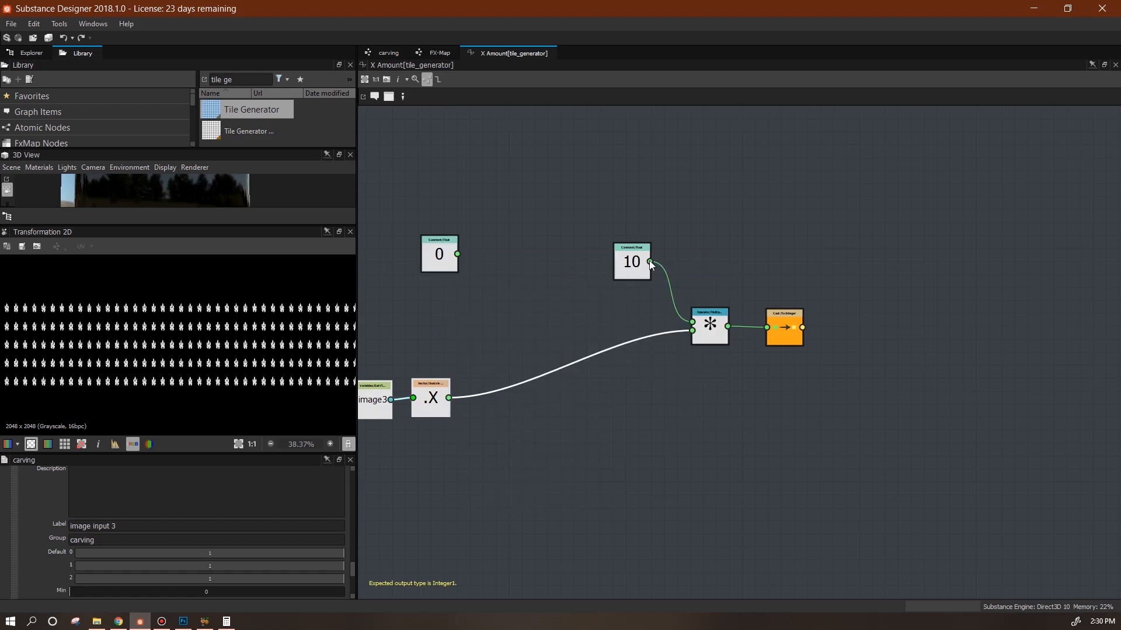
{"action": "left_click", "coordinate": [440, 259]}
{"action": "left_click", "coordinate": [178, 483]}
{"action": "type", "text": "1"}
{"action": "left_click", "coordinate": [574, 345]}
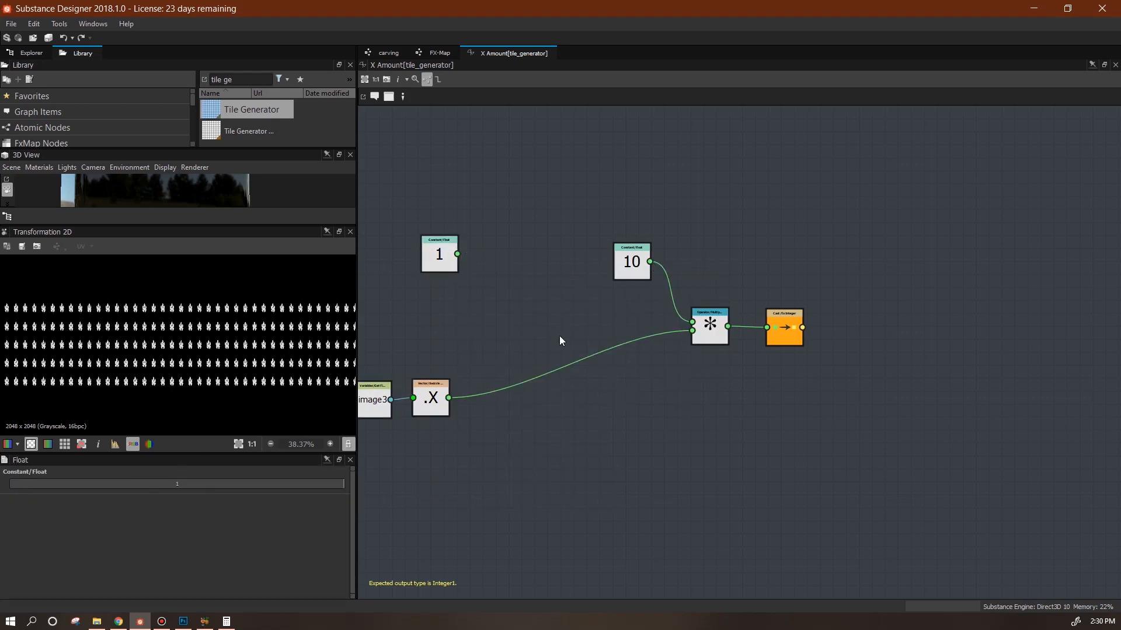
- Add a Subtraction node and wire it to subtract the swizzled image3 X value from the constant 1
{"action": "right_click", "coordinate": [499, 301]}
{"action": "mouse_move", "coordinate": [534, 305]}
{"action": "mouse_move", "coordinate": [697, 363]}
{"action": "left_click", "coordinate": [753, 380]}
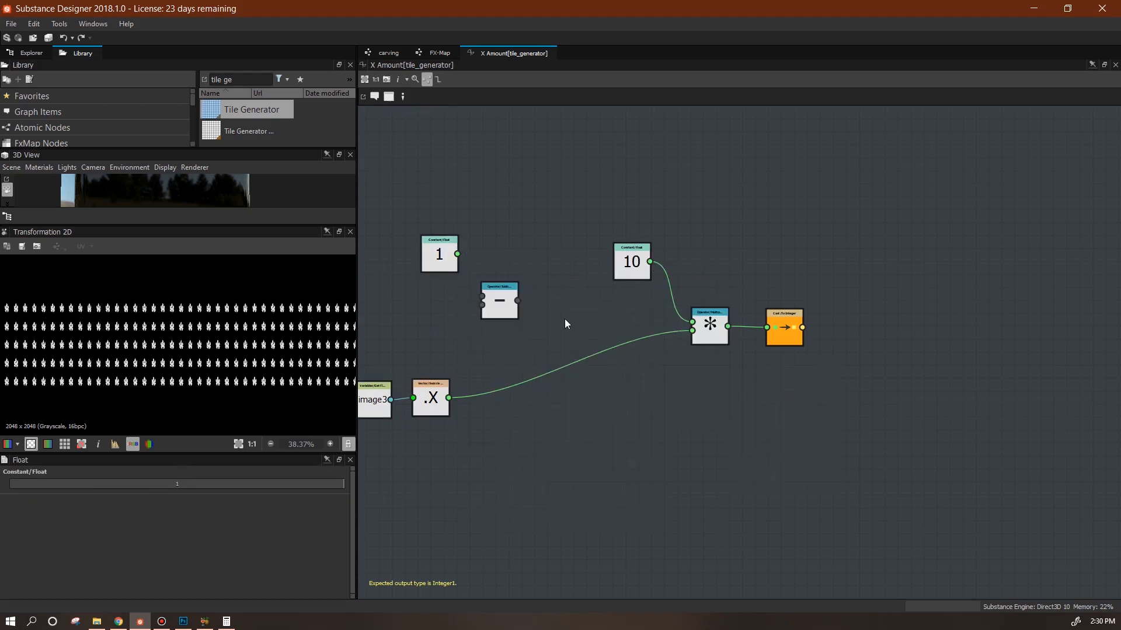
{"action": "left_click_drag", "start_coordinate": [458, 255], "coordinate": [449, 399]}
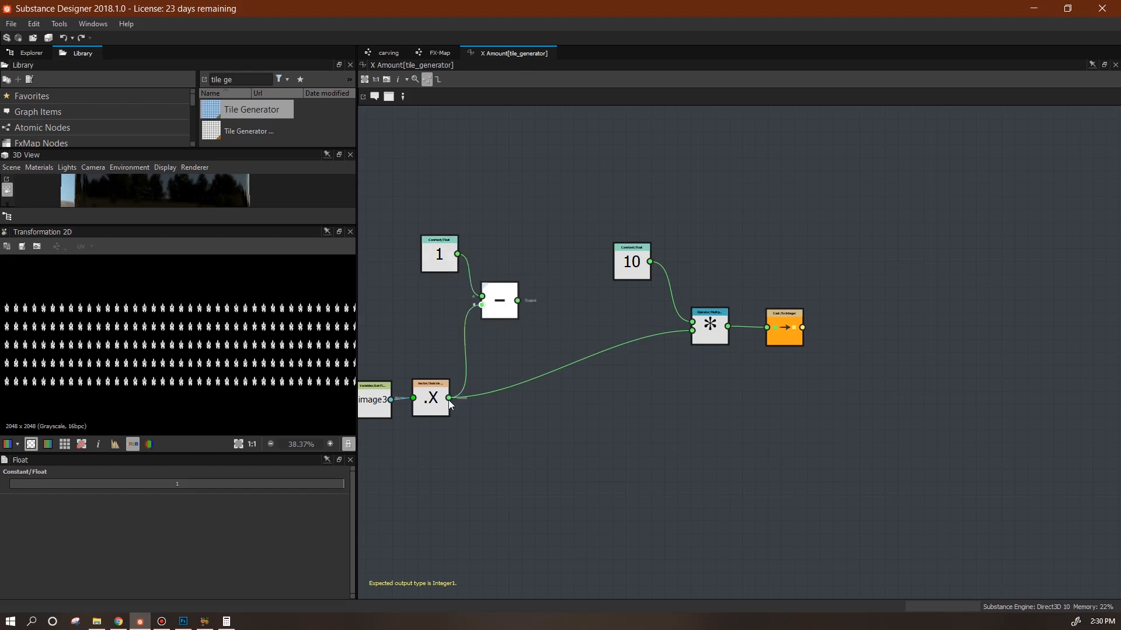
- Rearrange the function nodes and feed the Subtraction result into the Multiply node instead of the swizzle's direct link
{"action": "middle_click_drag", "start_coordinate": [533, 343], "coordinate": [542, 350]}
{"action": "left_click_drag", "start_coordinate": [509, 311], "coordinate": [512, 344]}
{"action": "left_click_drag", "start_coordinate": [646, 273], "coordinate": [557, 252]}
{"action": "left_click_drag", "start_coordinate": [719, 336], "coordinate": [641, 358]}
{"action": "left_click_drag", "start_coordinate": [552, 251], "coordinate": [519, 218]}
{"action": "left_click_drag", "start_coordinate": [646, 366], "coordinate": [620, 367]}
{"action": "left_click_drag", "start_coordinate": [529, 339], "coordinate": [597, 349]}
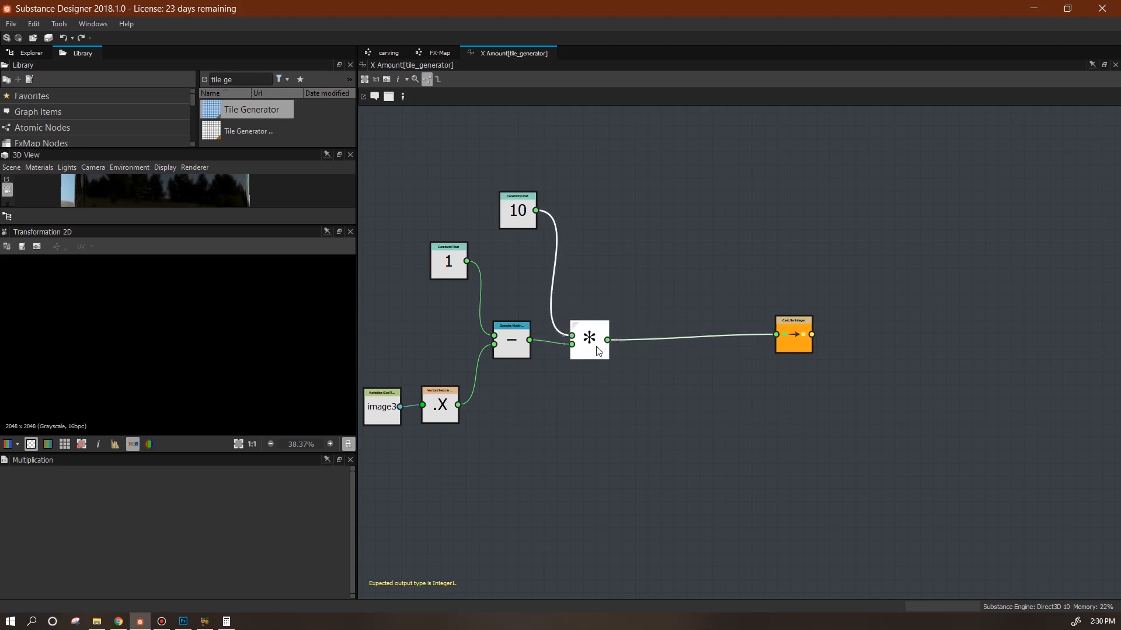
- Add a constant Float of 1 and an Add node that sums it with the Multiply result and feeds the To Integer node
{"action": "left_click", "coordinate": [905, 249]}
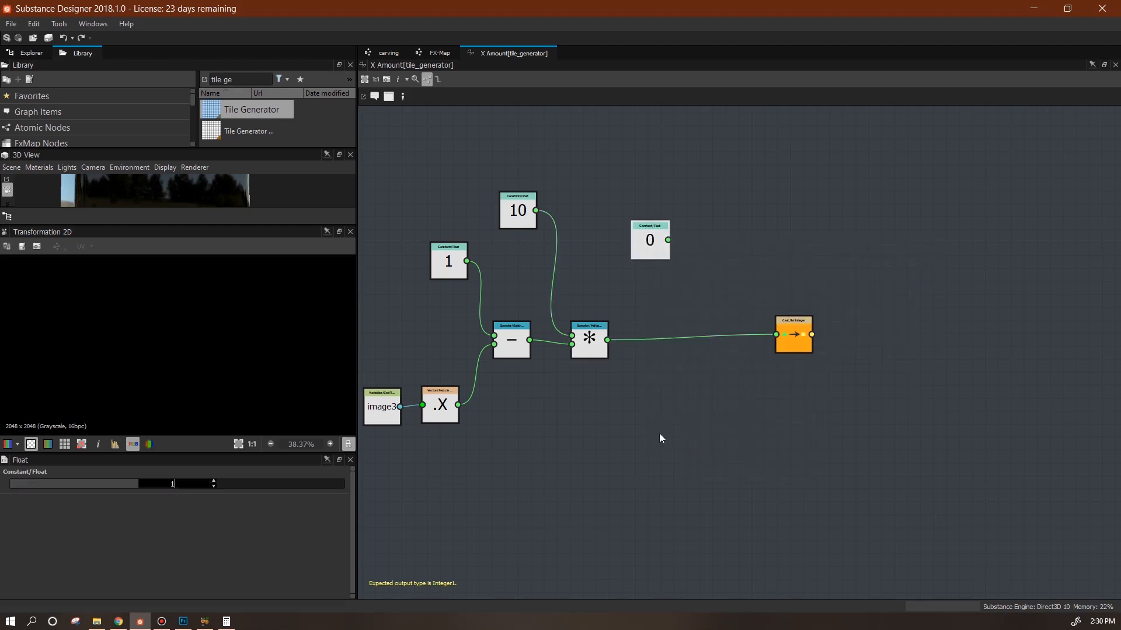
{"action": "type", "text": "1"}
{"action": "right_click", "coordinate": [663, 301]}
{"action": "left_click", "coordinate": [897, 366]}
{"action": "left_click_drag", "start_coordinate": [662, 301], "coordinate": [719, 301]}
{"action": "left_click_drag", "start_coordinate": [667, 240], "coordinate": [776, 334]}
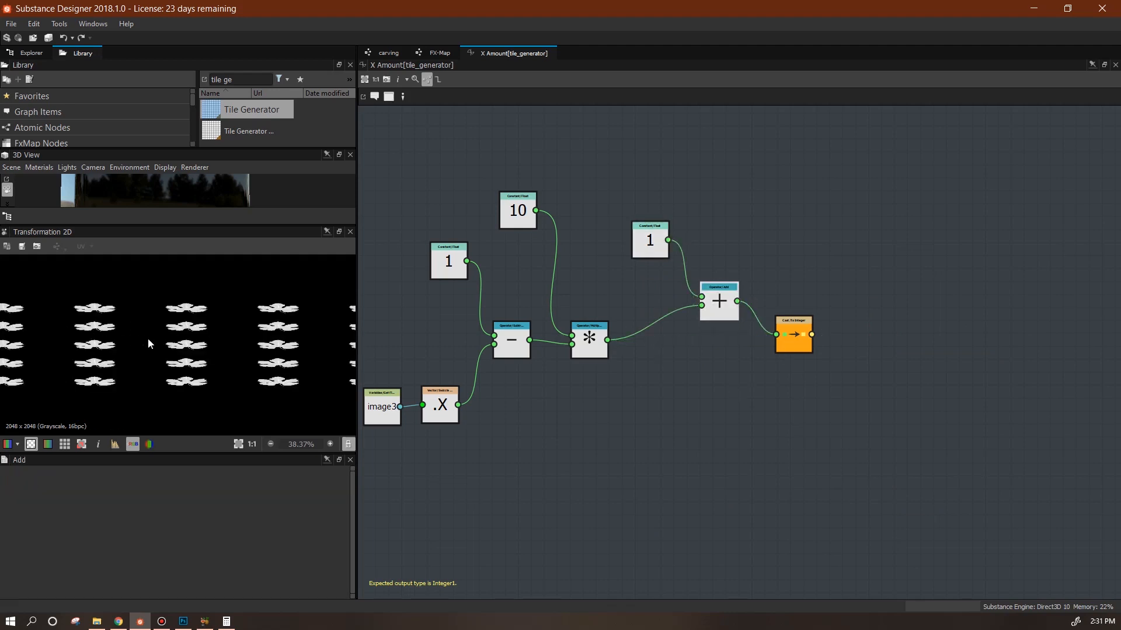
{"action": "left_click_drag", "start_coordinate": [717, 312], "coordinate": [704, 331]}
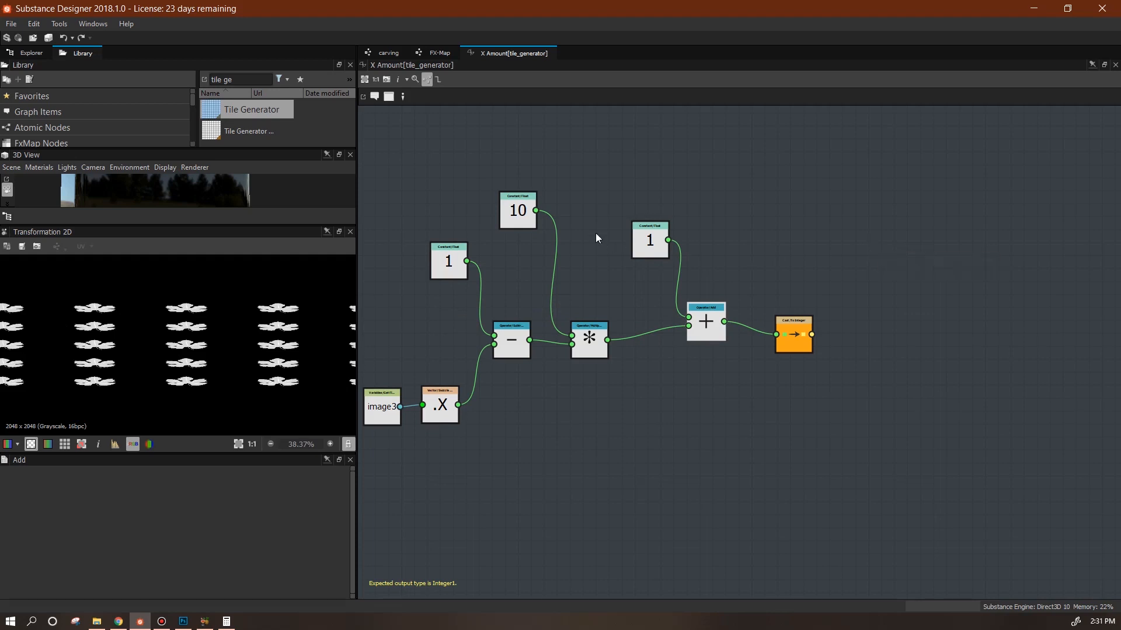
- Set the constant feeding the Multiply node to 9 and line up the constants and the Add node
{"action": "left_click", "coordinate": [516, 214]}
{"action": "double_click", "coordinate": [177, 485]}
{"action": "type", "text": "9"}
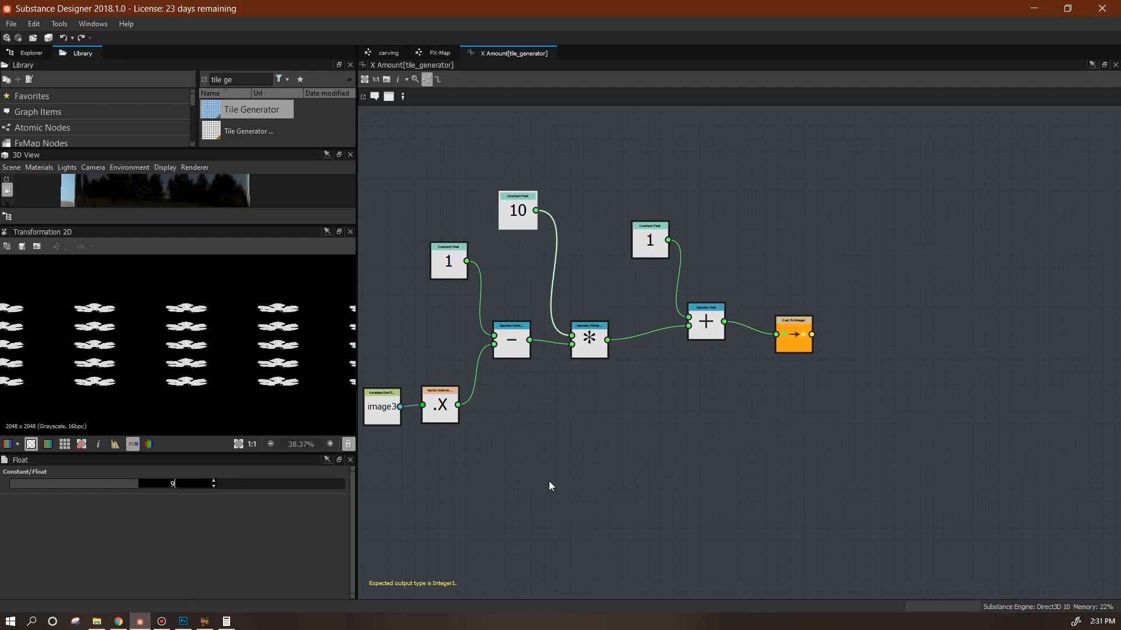
{"action": "key", "text": "Return"}
{"action": "left_click_drag", "start_coordinate": [517, 205], "coordinate": [537, 218]}
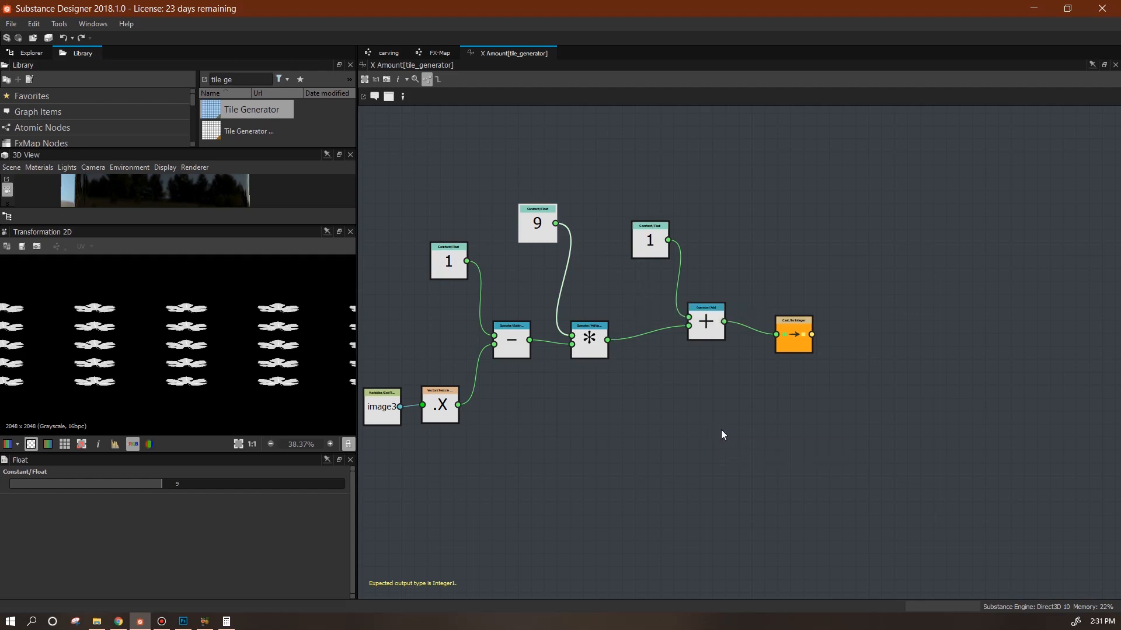
{"action": "left_click_drag", "start_coordinate": [708, 330], "coordinate": [695, 349]}
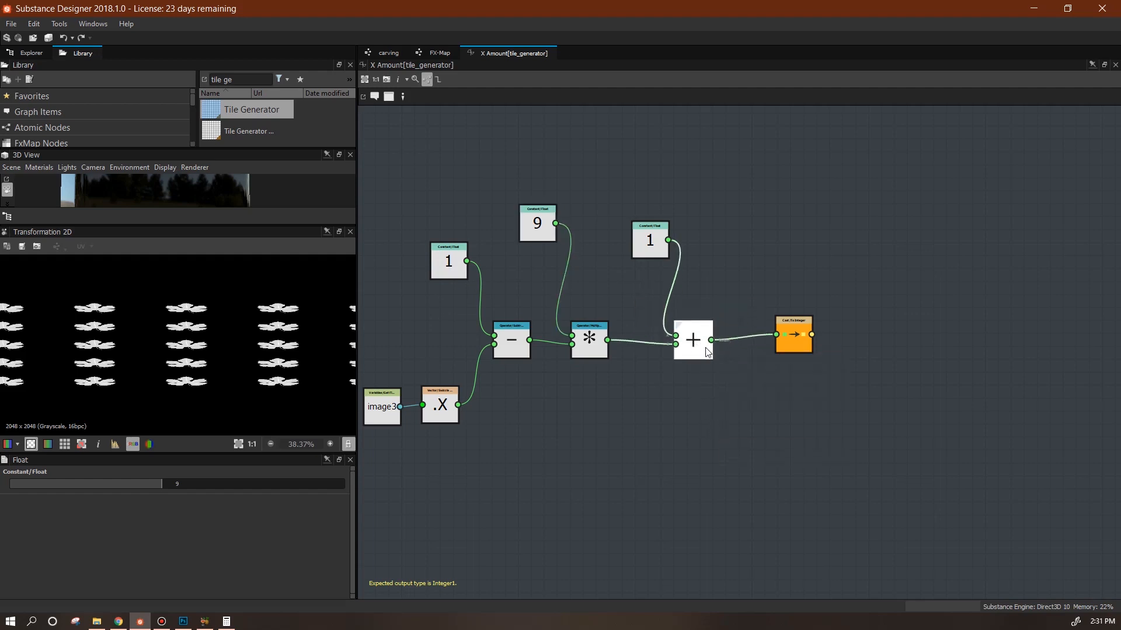
{"action": "scroll", "coordinate": [707, 352], "scroll_direction": "down", "scroll_amount": 3}
{"action": "left_click_drag", "start_coordinate": [613, 281], "coordinate": [613, 297]}
- Copy all nodes of the X Amount function into a new Y Amount function and set To Integer as its output node
{"action": "left_click_drag", "start_coordinate": [458, 258], "coordinate": [840, 435]}
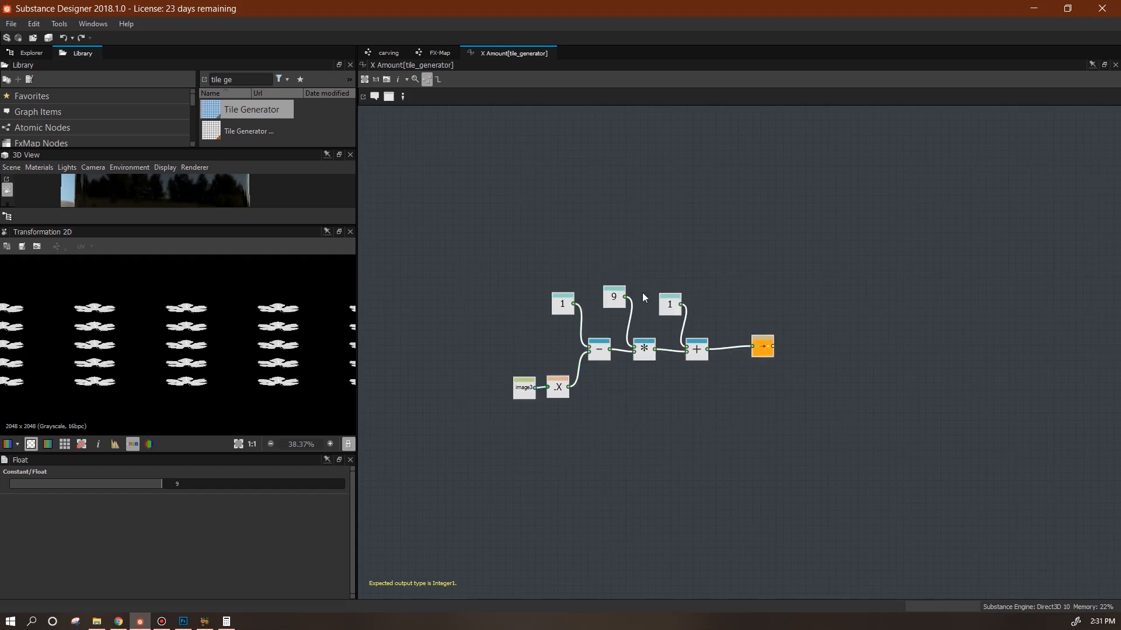
{"action": "left_click", "coordinate": [388, 54]}
{"action": "left_click", "coordinate": [680, 376]}
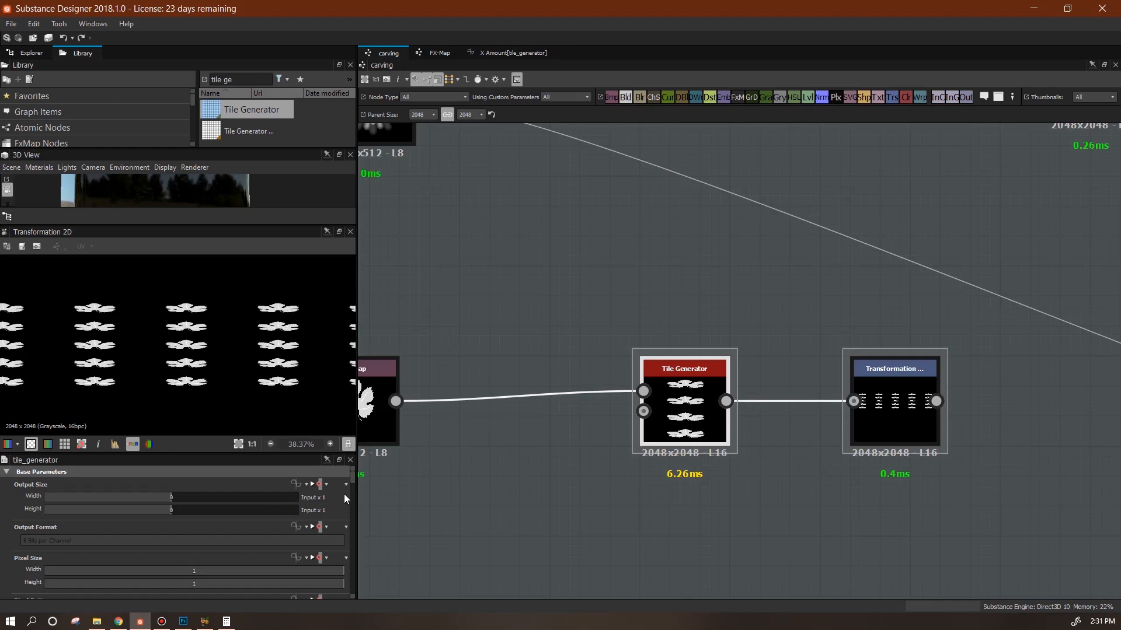
{"action": "left_click_drag", "start_coordinate": [352, 482], "coordinate": [355, 510]}
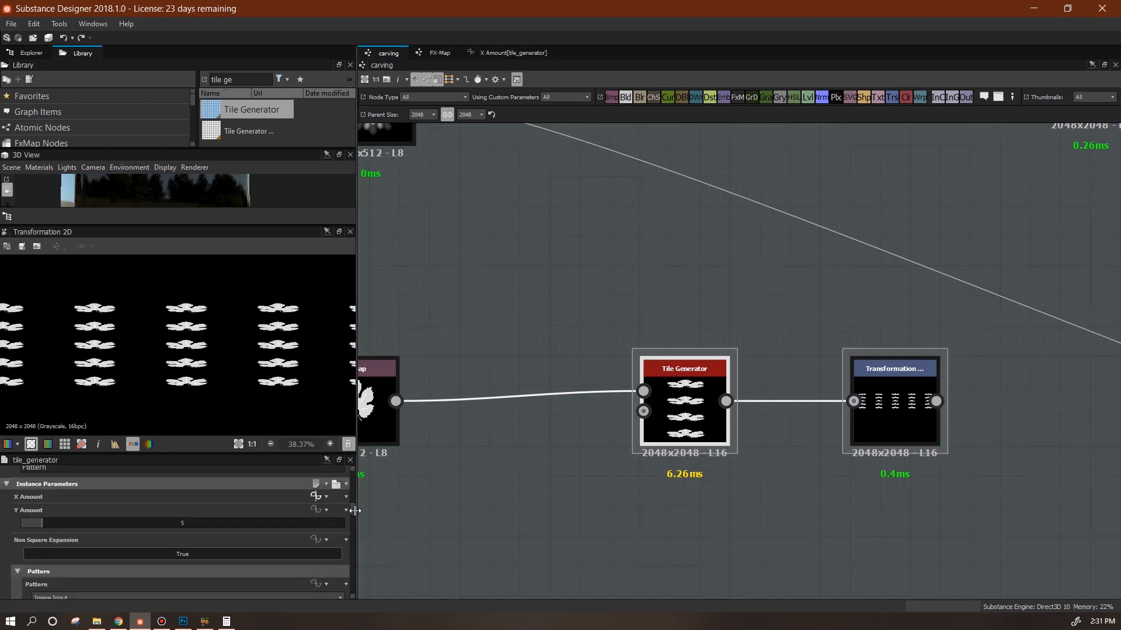
{"action": "left_click", "coordinate": [316, 510]}
{"action": "left_click", "coordinate": [334, 454]}
{"action": "key", "text": "ctrl+v"}
{"action": "right_click", "coordinate": [858, 355]}
{"action": "left_click", "coordinate": [885, 406]}
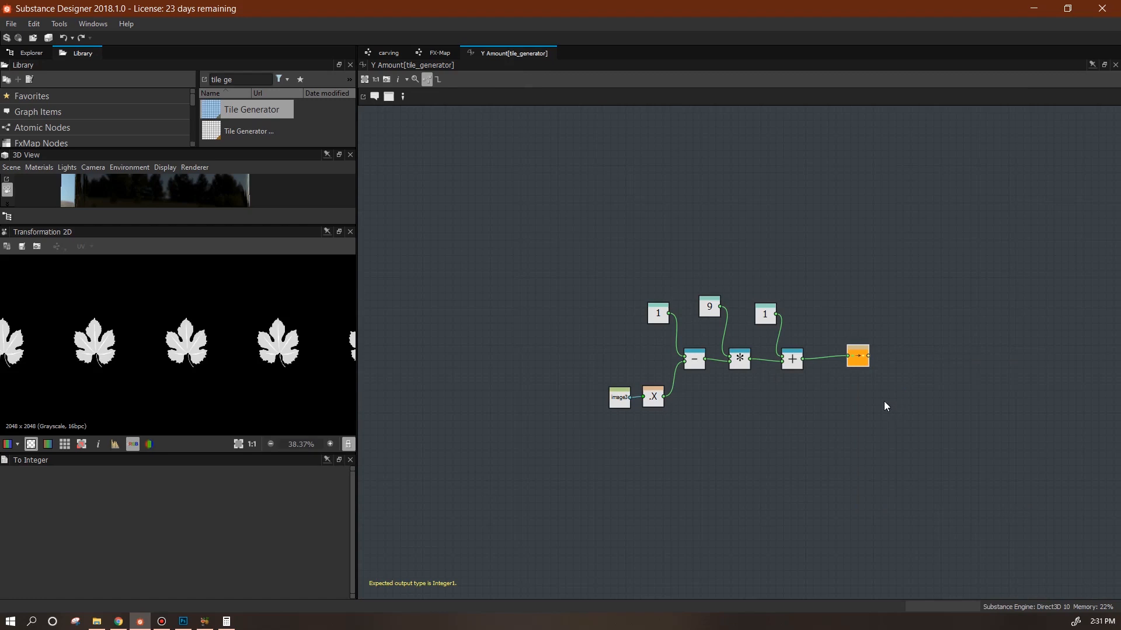
- Set the first default value of image input 3 to 0 in the carving graph's input parameters
{"action": "left_click", "coordinate": [391, 53]}
{"action": "left_click", "coordinate": [383, 491]}
{"action": "left_click_drag", "start_coordinate": [362, 562], "coordinate": [363, 596]}
{"action": "left_click", "coordinate": [24, 569]}
{"action": "left_click_drag", "start_coordinate": [352, 555], "coordinate": [353, 579]}
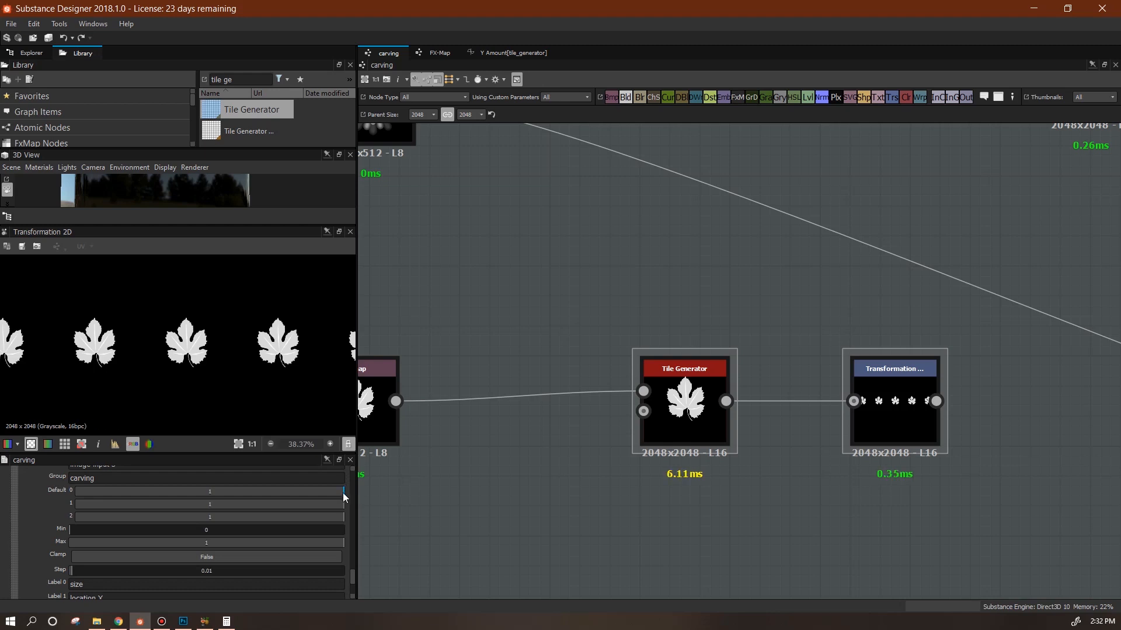
{"action": "left_click_drag", "start_coordinate": [345, 494], "coordinate": [49, 495]}
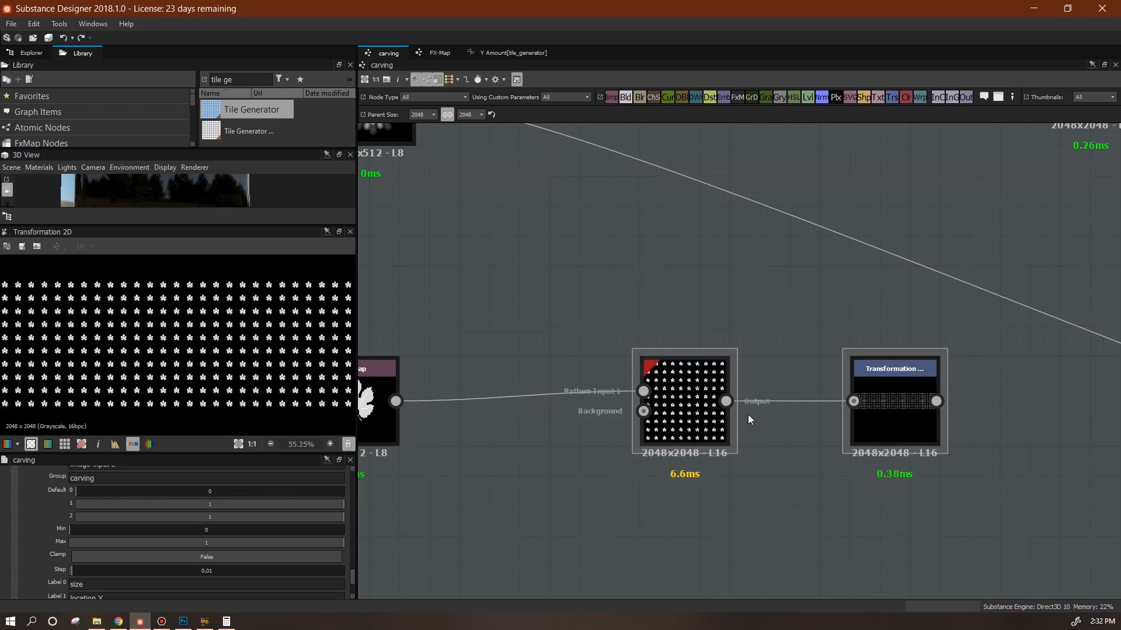
- Try a value of 4 for X1 and Y2 in the leaf strip's Transformation 2D matrix
{"action": "left_click", "coordinate": [891, 411]}
{"action": "left_click_drag", "start_coordinate": [354, 571], "coordinate": [351, 542]}
{"action": "left_click", "coordinate": [332, 579]}
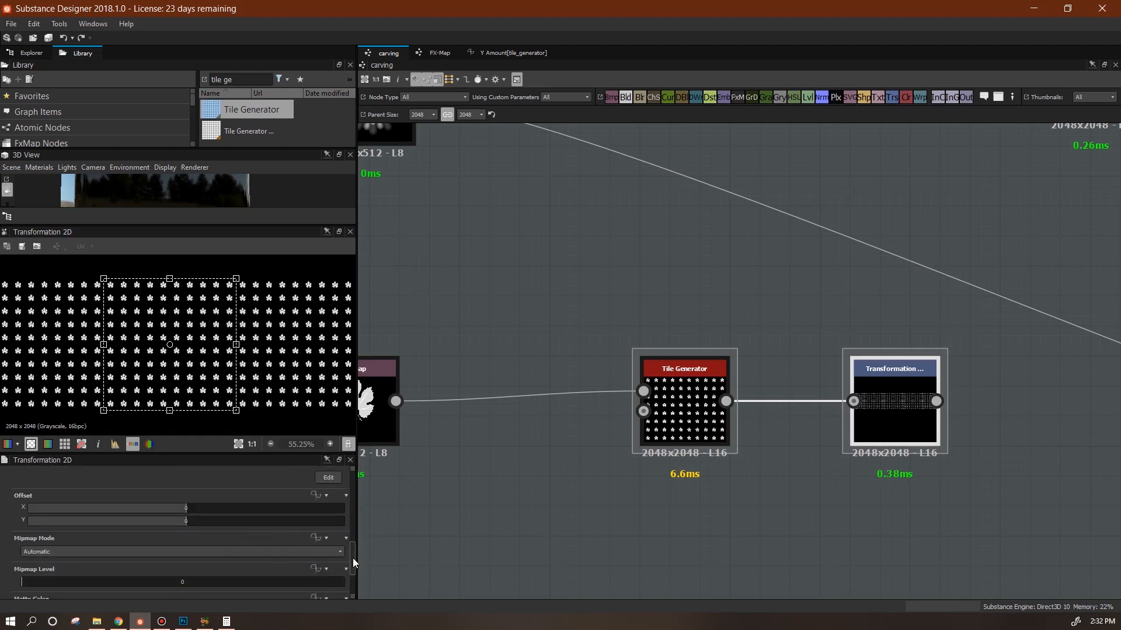
{"action": "left_click_drag", "start_coordinate": [353, 558], "coordinate": [349, 537]}
{"action": "double_click", "coordinate": [65, 530]}
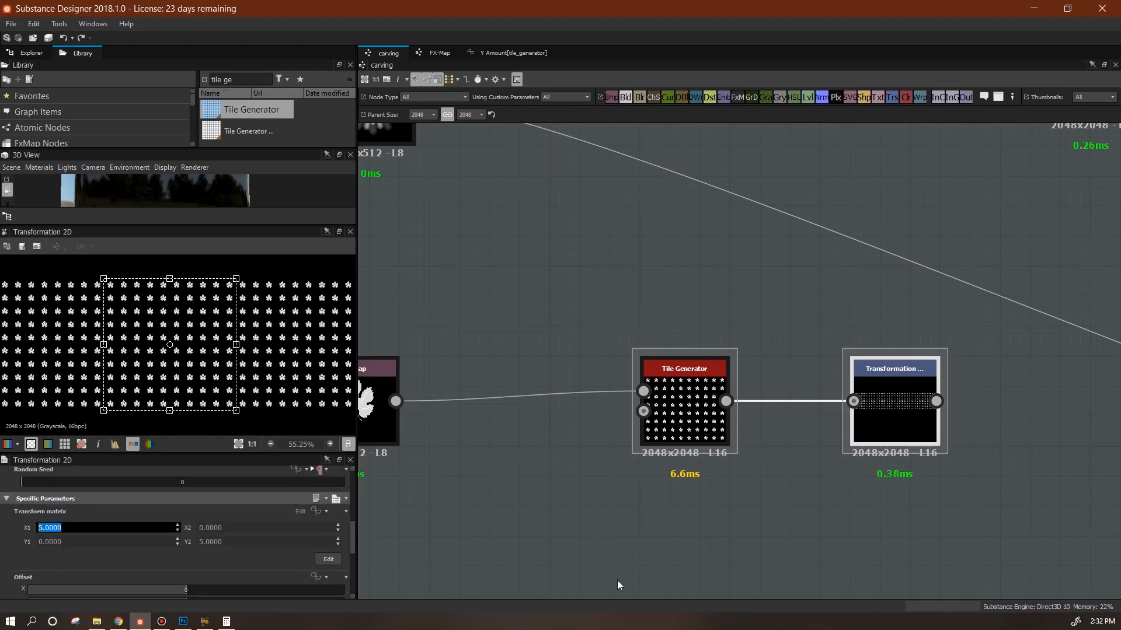
{"action": "key", "text": "Return"}
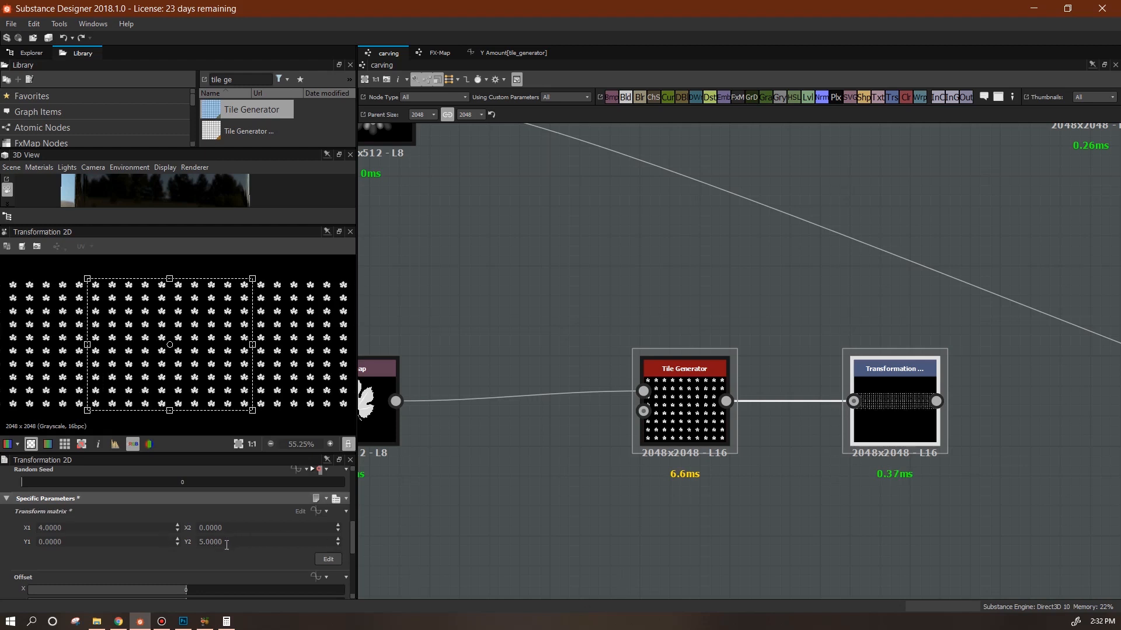
{"action": "left_click_drag", "start_coordinate": [226, 543], "coordinate": [177, 543]}
{"action": "type", "text": "4"}
{"action": "key", "text": "Return"}
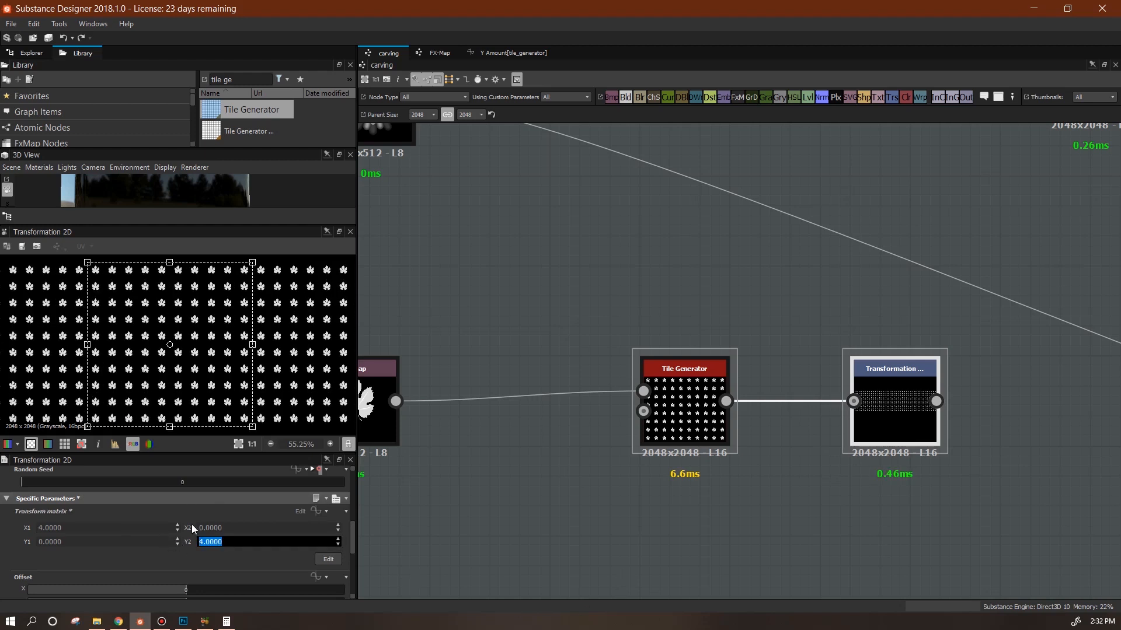
- Set X1 and Y2 of the leaf strip's Transformation 2D matrix to 3
{"action": "double_click", "coordinate": [70, 528]}
{"action": "type", "text": "3"}
{"action": "key", "text": "Return"}
{"action": "double_click", "coordinate": [232, 541]}
{"action": "type", "text": "3"}
{"action": "key", "text": "Return"}
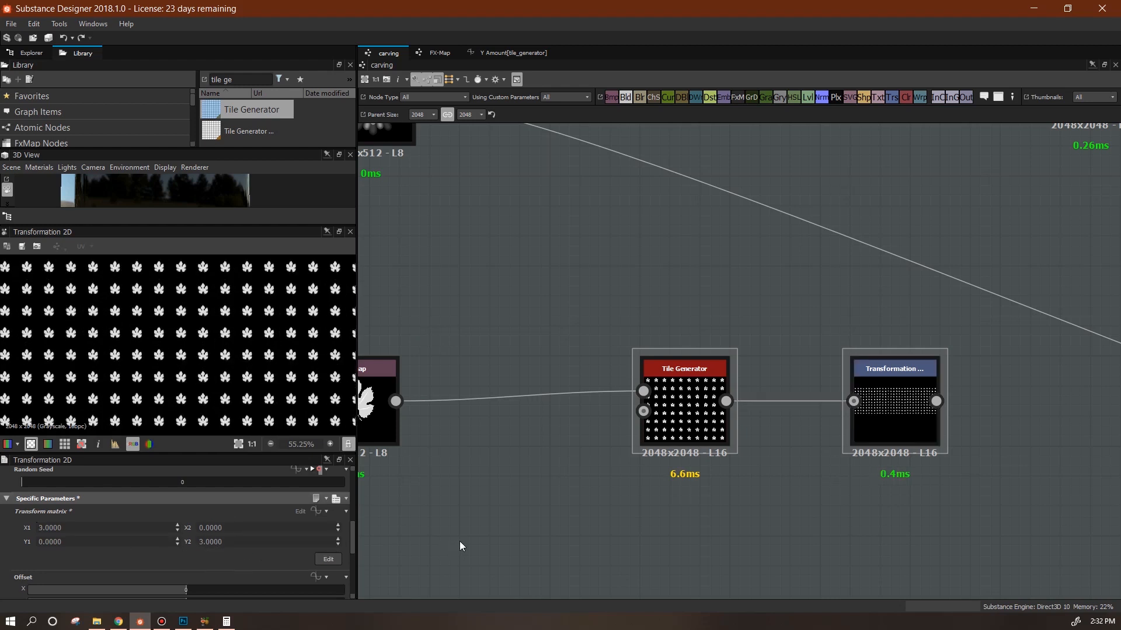
- Try the flower bitmap as the Tile Generator's pattern input and reconnect the leaf bitmap
{"action": "scroll", "coordinate": [711, 318], "scroll_direction": "down", "scroll_amount": 2}
{"action": "middle_click_drag", "start_coordinate": [608, 377], "coordinate": [699, 370]}
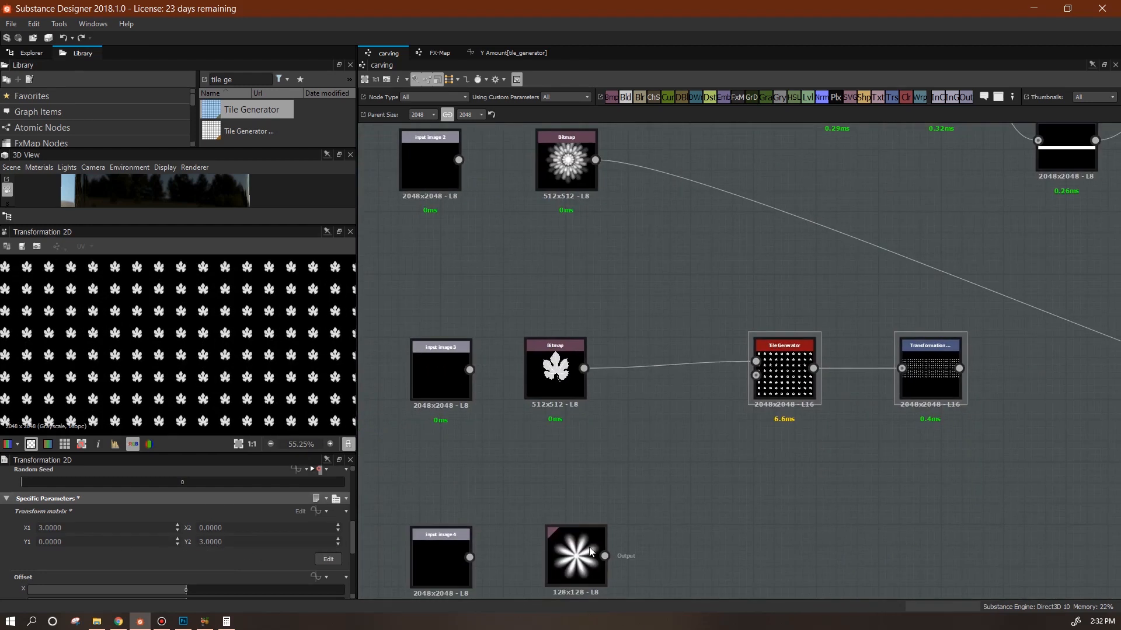
{"action": "left_click_drag", "start_coordinate": [742, 361], "coordinate": [756, 362]}
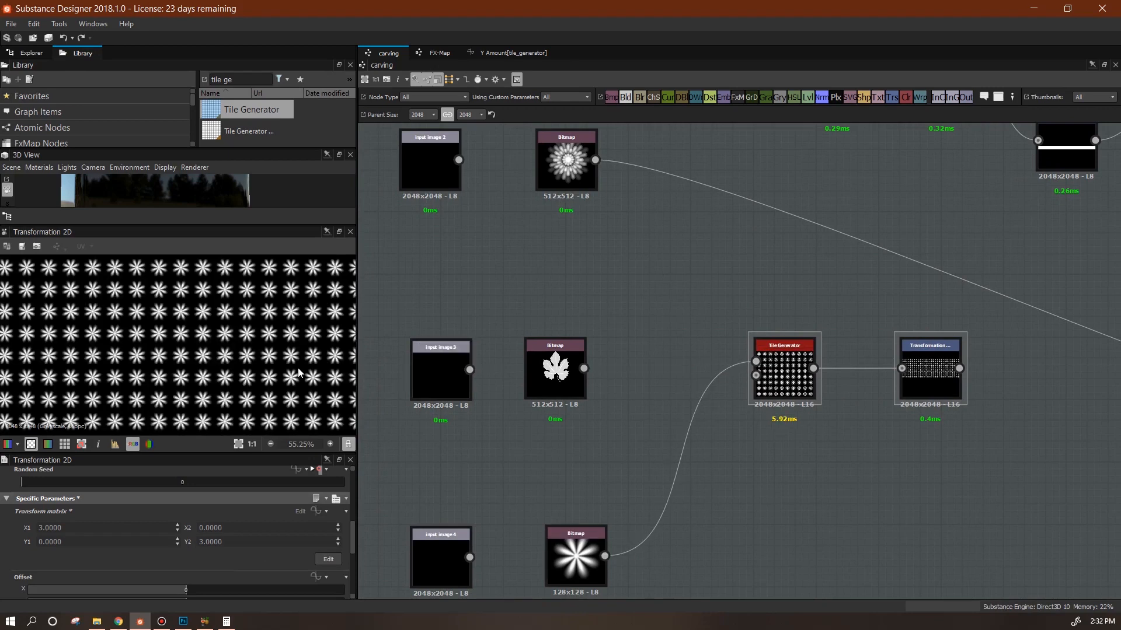
{"action": "left_click_drag", "start_coordinate": [575, 379], "coordinate": [575, 378]}
- Paste a copy of the image input 3 parameter in the carving graph, with identifier image4 and a renumbered label
{"action": "scroll", "coordinate": [770, 434], "scroll_direction": "down", "scroll_amount": 3}
{"action": "middle_click_drag", "start_coordinate": [770, 434], "coordinate": [530, 451]}
{"action": "scroll", "coordinate": [664, 428], "scroll_direction": "down", "scroll_amount": 2}
{"action": "middle_click_drag", "start_coordinate": [731, 433], "coordinate": [742, 414]}
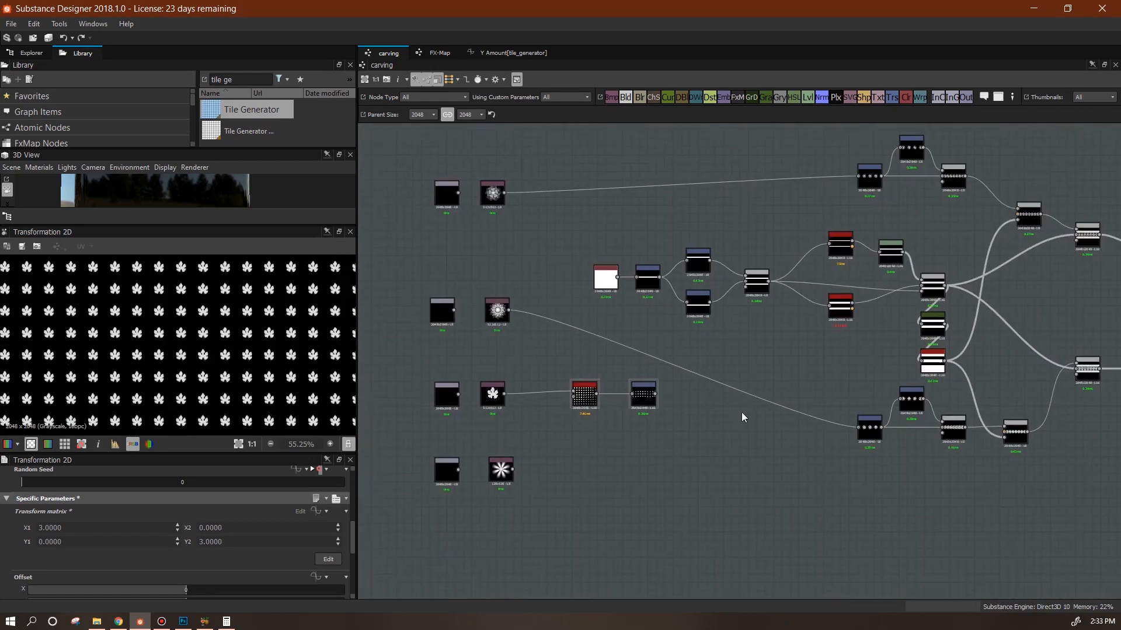
{"action": "left_click_drag", "start_coordinate": [582, 397], "coordinate": [591, 397]}
{"action": "left_click", "coordinate": [399, 542]}
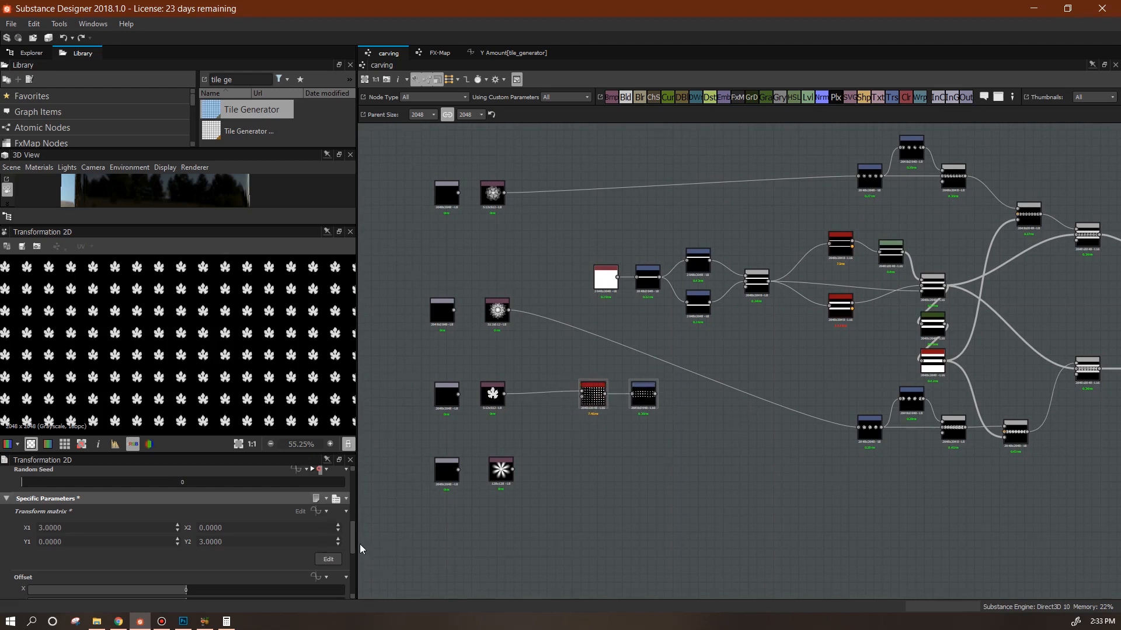
{"action": "scroll", "coordinate": [352, 517], "scroll_direction": "down", "scroll_amount": 2}
{"action": "scroll", "coordinate": [355, 549], "scroll_direction": "down", "scroll_amount": 5}
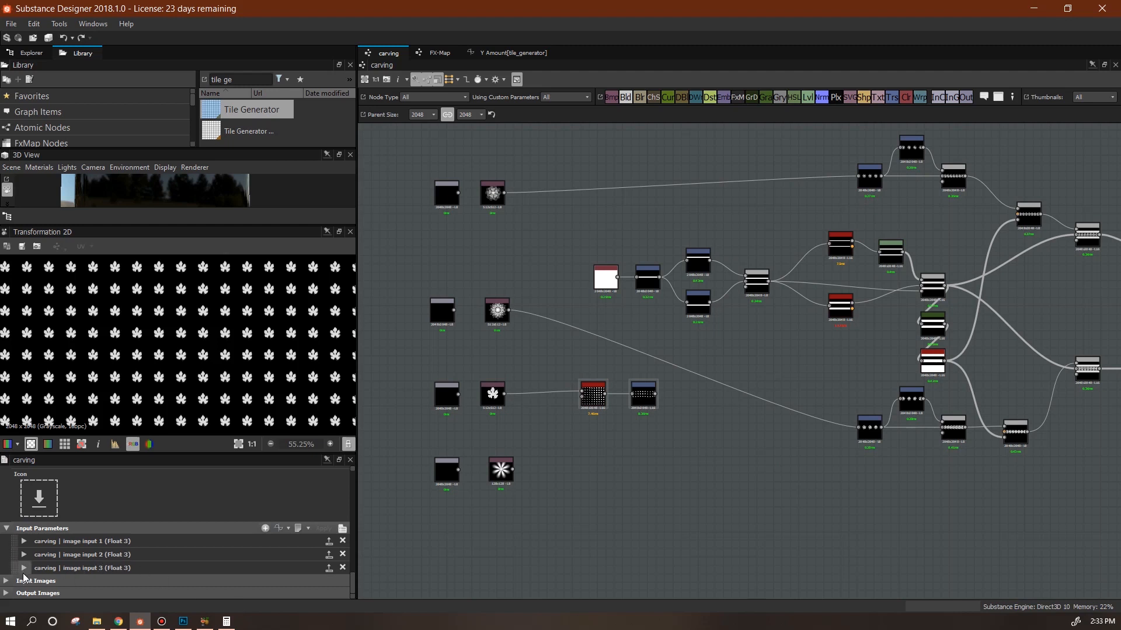
{"action": "left_click", "coordinate": [265, 529]}
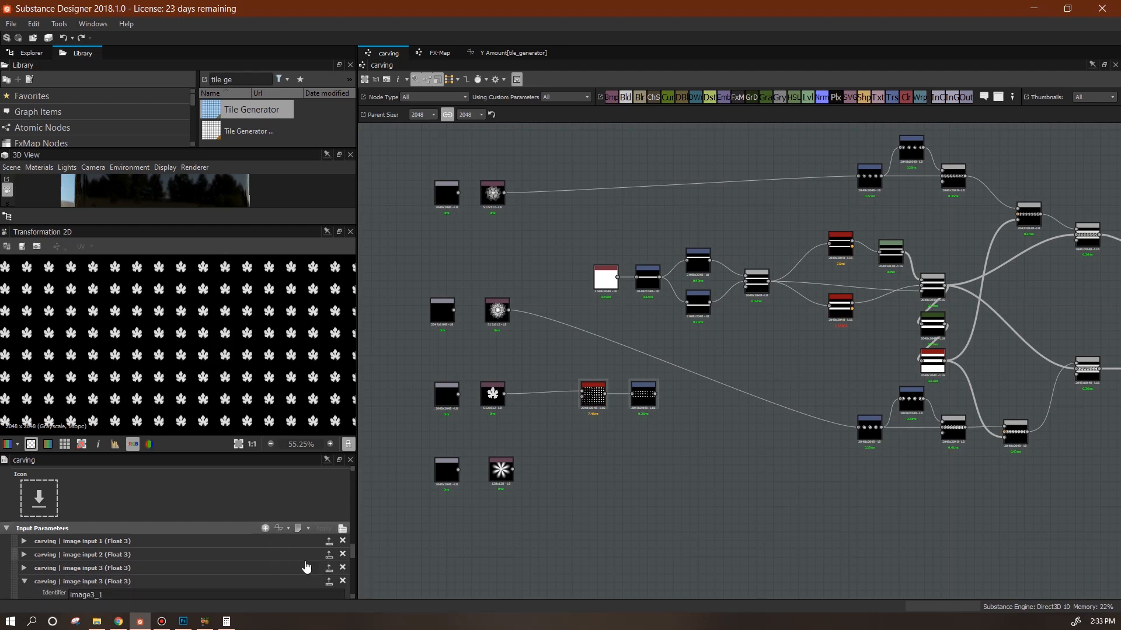
{"action": "scroll", "coordinate": [352, 564], "scroll_direction": "down", "scroll_amount": 2}
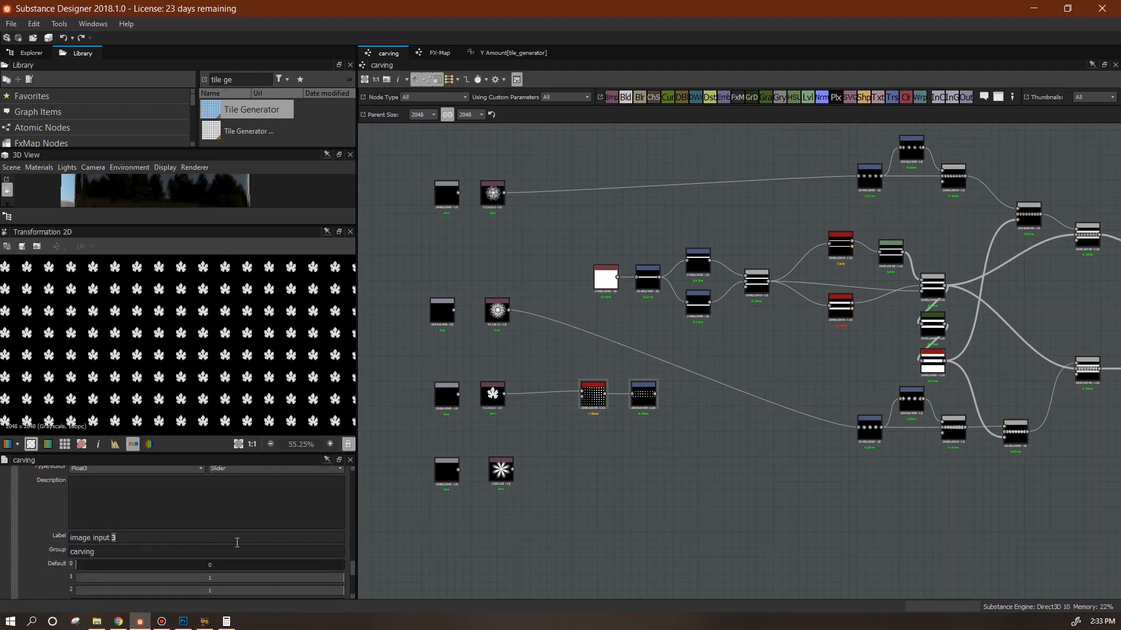
{"action": "scroll", "coordinate": [352, 566], "scroll_direction": "down", "scroll_amount": 5}
- Duplicate the Tile Generator and Transformation 2D below the originals, connect the flower bitmap as pattern, and preview the new Tile Generator
{"action": "middle_click_drag", "start_coordinate": [653, 409], "coordinate": [620, 441]}
{"action": "left_click_drag", "start_coordinate": [554, 450], "coordinate": [552, 450]}
{"action": "key", "text": "ctrl+d"}
{"action": "left_click_drag", "start_coordinate": [763, 363], "coordinate": [609, 497]}
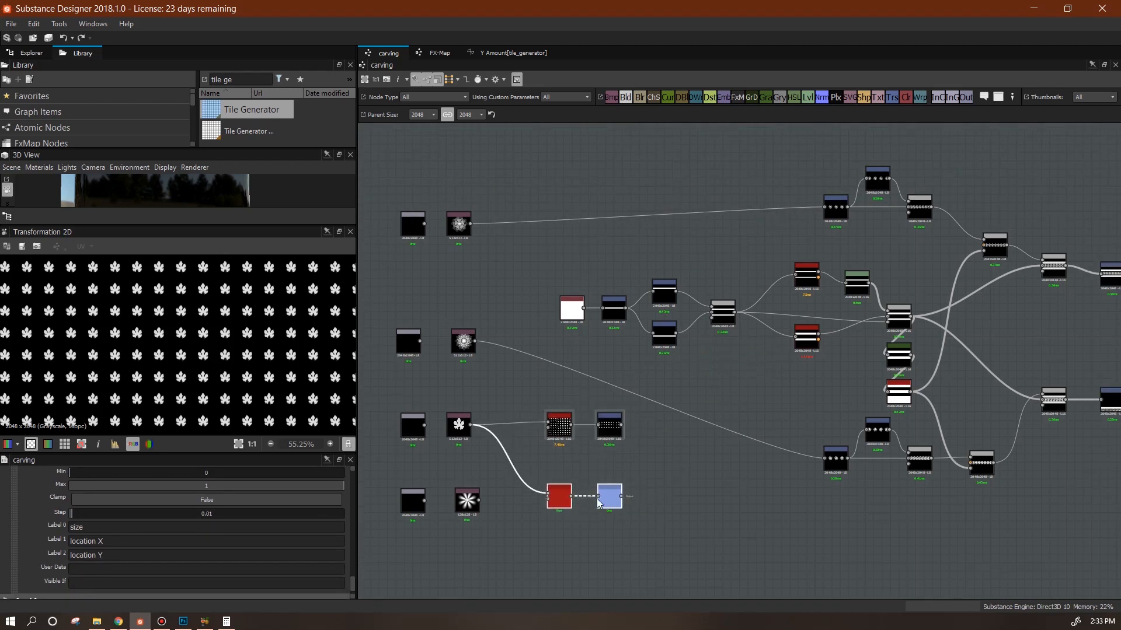
{"action": "double_click", "coordinate": [560, 500]}
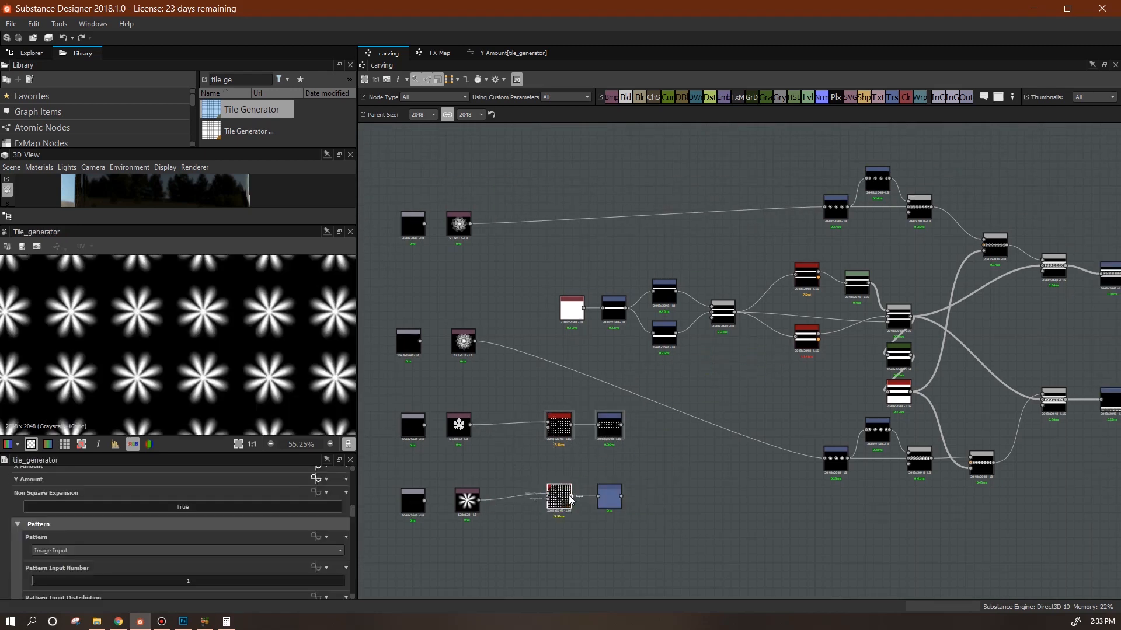
- Switch the Get Float3 variable in the duplicated Tile Generator's X Amount function to image4
{"action": "scroll", "coordinate": [352, 509], "scroll_direction": "up", "scroll_amount": 1}
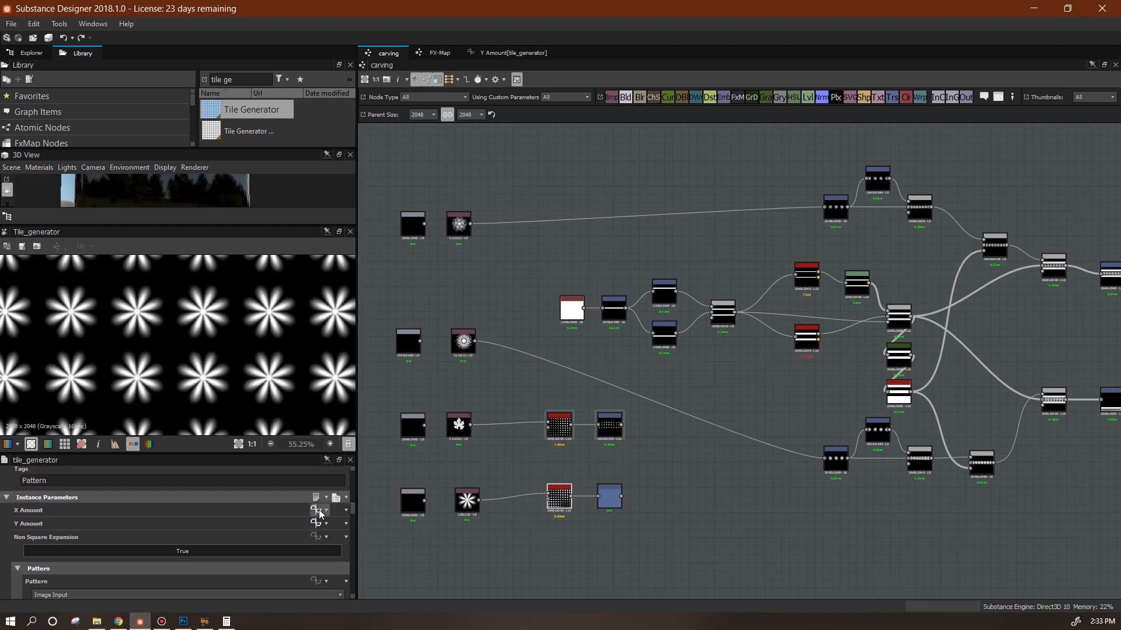
{"action": "left_click", "coordinate": [314, 511]}
{"action": "left_click", "coordinate": [404, 498]}
{"action": "left_click", "coordinate": [339, 485]}
{"action": "left_click", "coordinate": [326, 533]}
- Switch the Get Float3 variable in the duplicated Tile Generator's Y Amount function to image4
{"action": "left_click", "coordinate": [388, 53]}
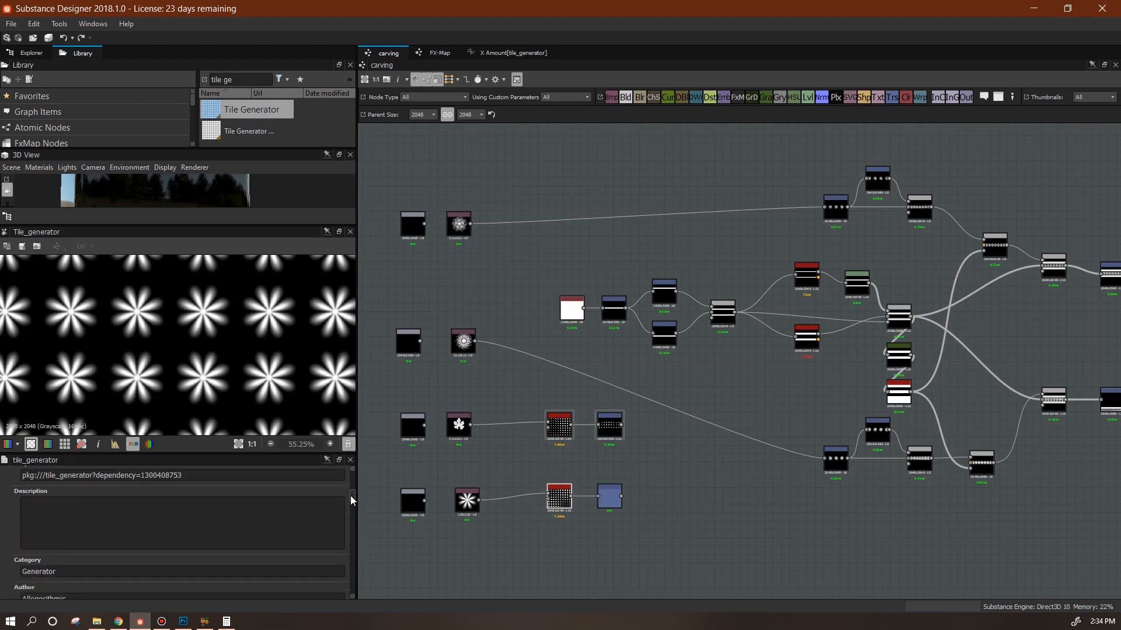
{"action": "left_click", "coordinate": [315, 548]}
{"action": "left_click", "coordinate": [400, 493]}
{"action": "left_click", "coordinate": [339, 485]}
{"action": "left_click", "coordinate": [322, 534]}
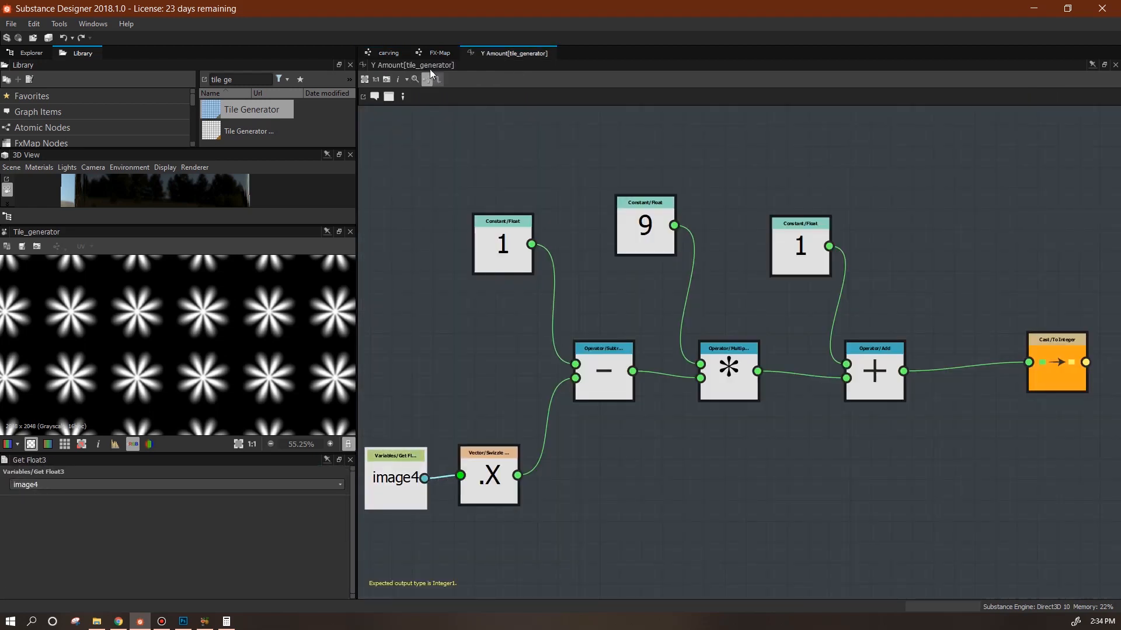
- Return to the carving graph, preview the duplicated Transformation 2D's output, and look over the rest of the node network
{"action": "left_click", "coordinate": [389, 53]}
{"action": "double_click", "coordinate": [608, 498]}
{"action": "mouse_move", "coordinate": [703, 475]}
{"action": "middle_mouse_down"}
{"action": "mouse_move", "coordinate": [622, 472]}
{"action": "mouse_move", "coordinate": [719, 466]}
{"action": "middle_mouse_up"}
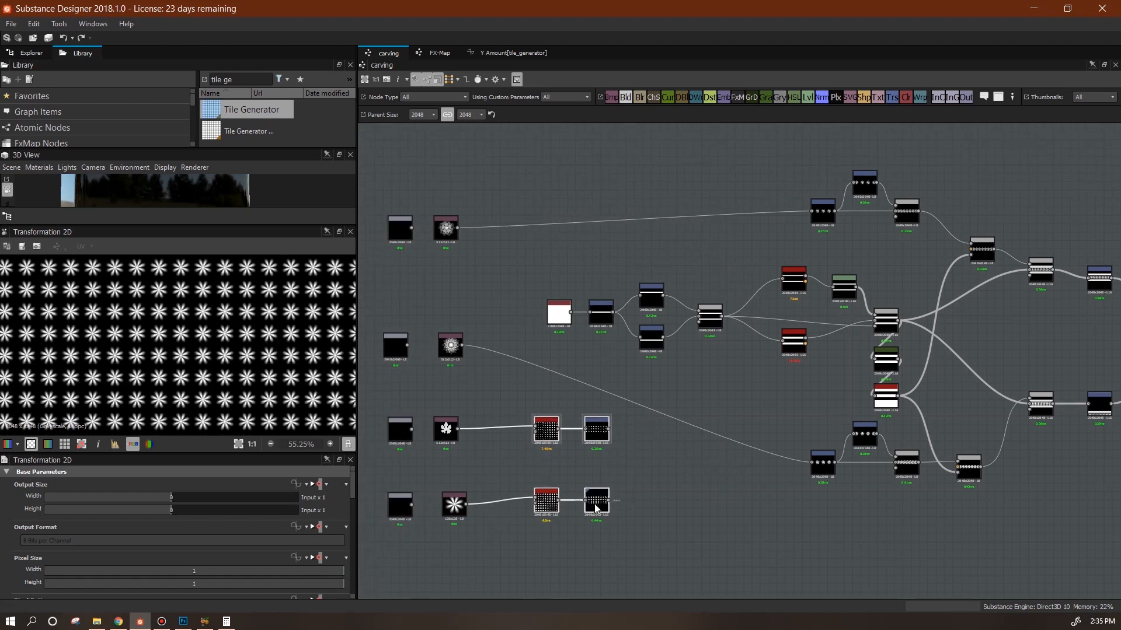
{"action": "middle_click_drag", "start_coordinate": [808, 523], "coordinate": [613, 521]}
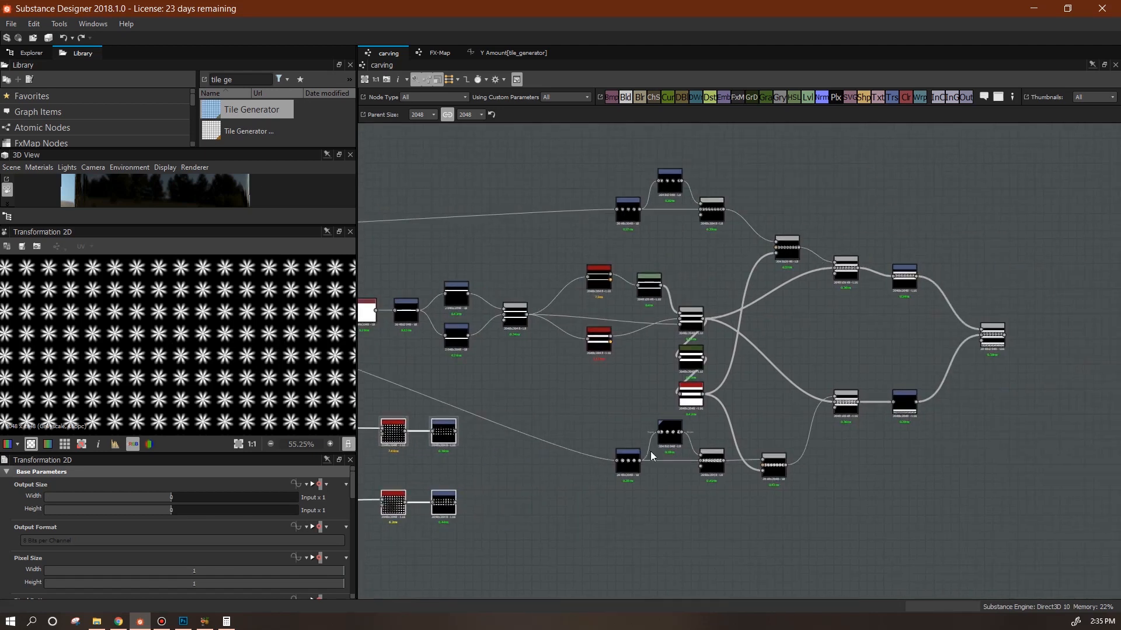
{"action": "middle_click_drag", "start_coordinate": [791, 462], "coordinate": [897, 453]}
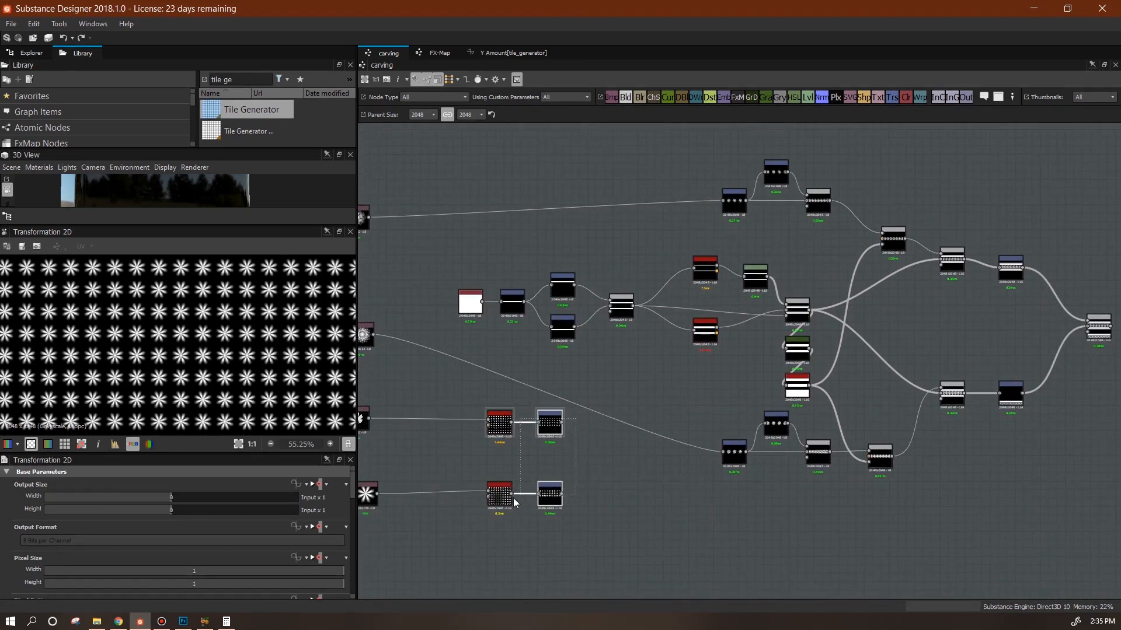
- Move the leaf and flower tiling nodes down and add a Transformation 2D fed by the leaf chain's existing Transformation 2D
{"action": "left_click_drag", "start_coordinate": [551, 495], "coordinate": [540, 549]}
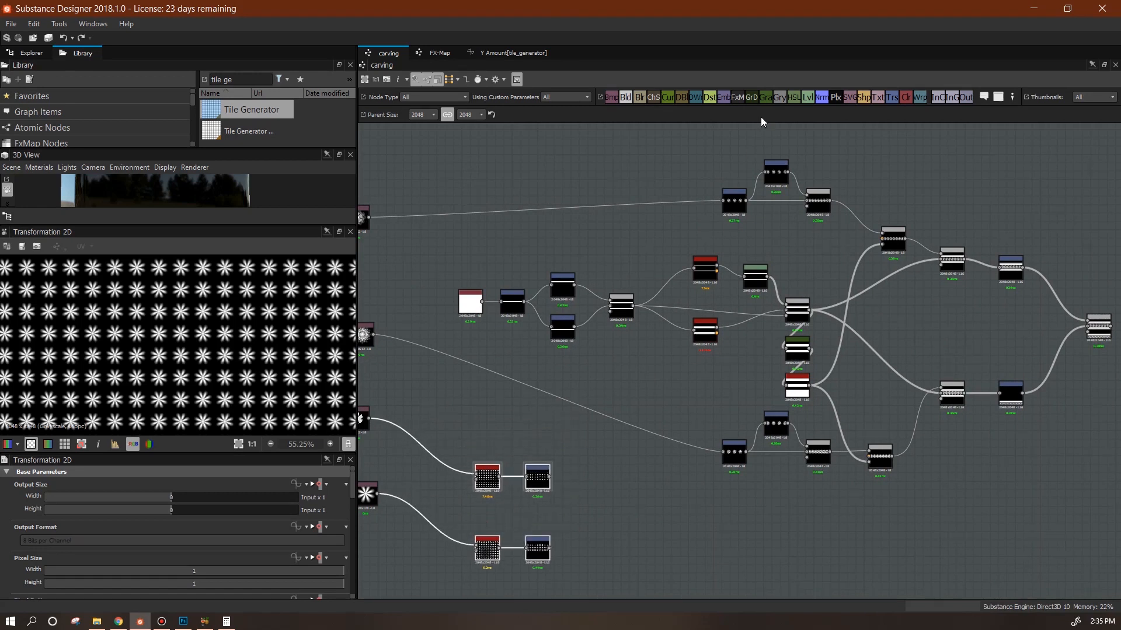
{"action": "left_click_drag", "start_coordinate": [621, 482], "coordinate": [621, 477]}
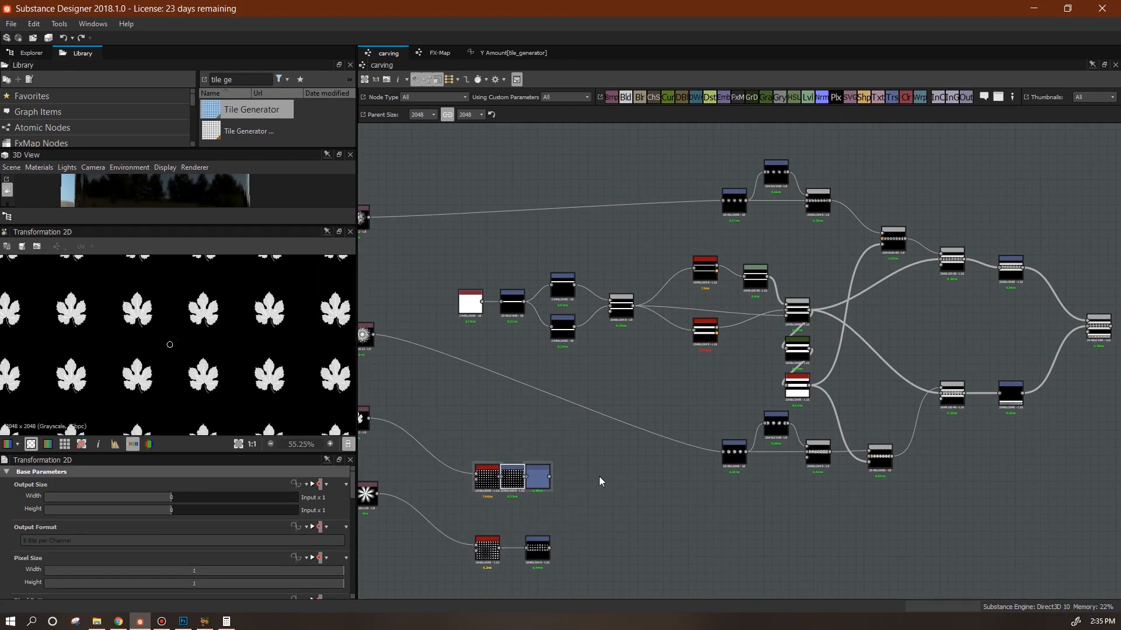
{"action": "key", "text": "ctrl+z"}
{"action": "left_click", "coordinate": [621, 479]}
{"action": "left_click", "coordinate": [539, 478]}
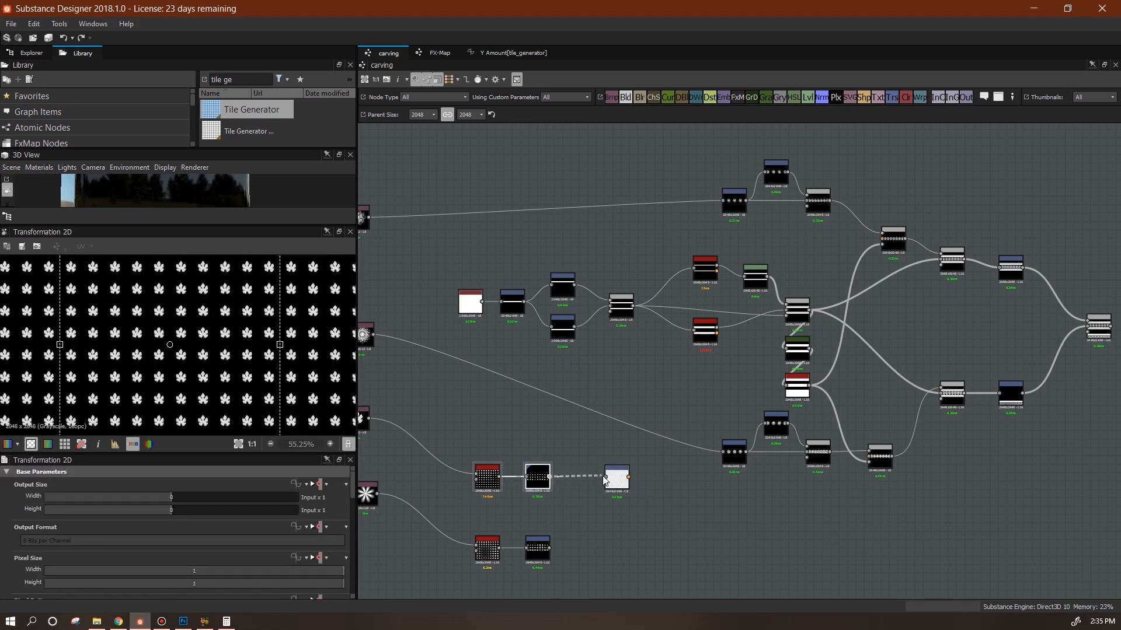
{"action": "left_click", "coordinate": [620, 482]}
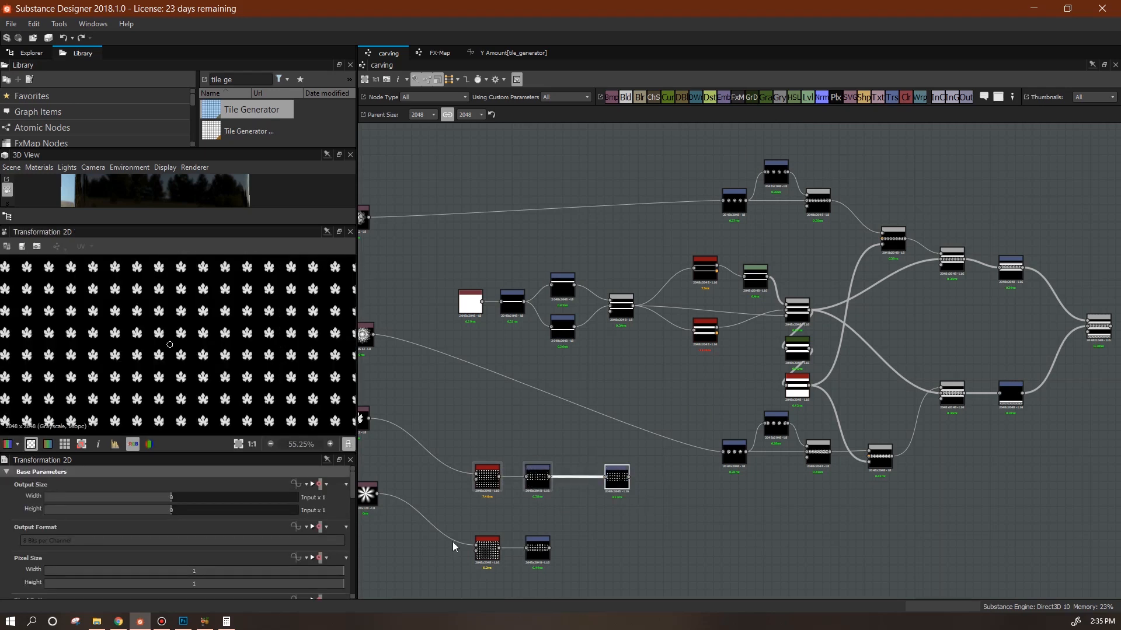
- Create an empty function for the new Transformation 2D's Offset and add a Get Float3 node set to image3
{"action": "left_click_drag", "start_coordinate": [354, 491], "coordinate": [362, 566]}
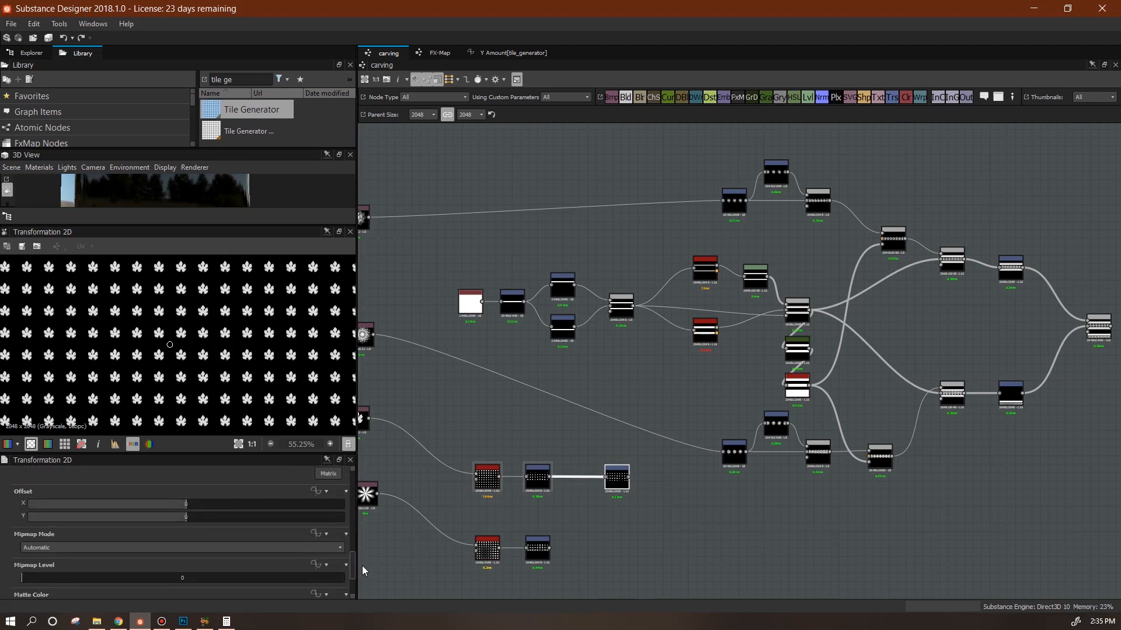
{"action": "left_click", "coordinate": [314, 507]}
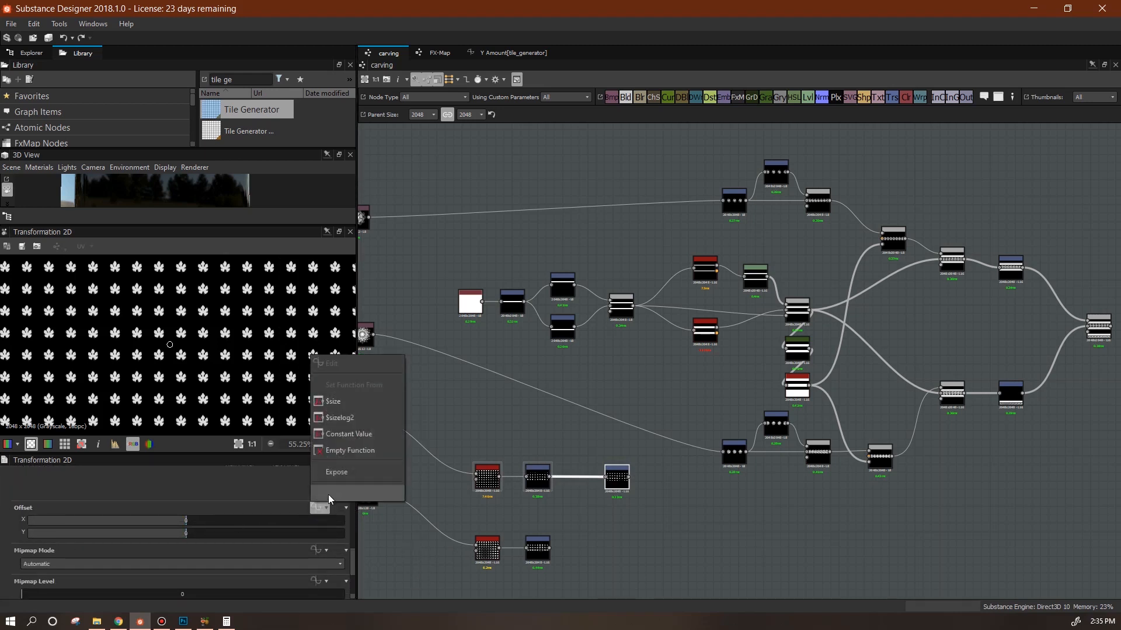
{"action": "left_click", "coordinate": [357, 451]}
{"action": "left_click", "coordinate": [316, 508]}
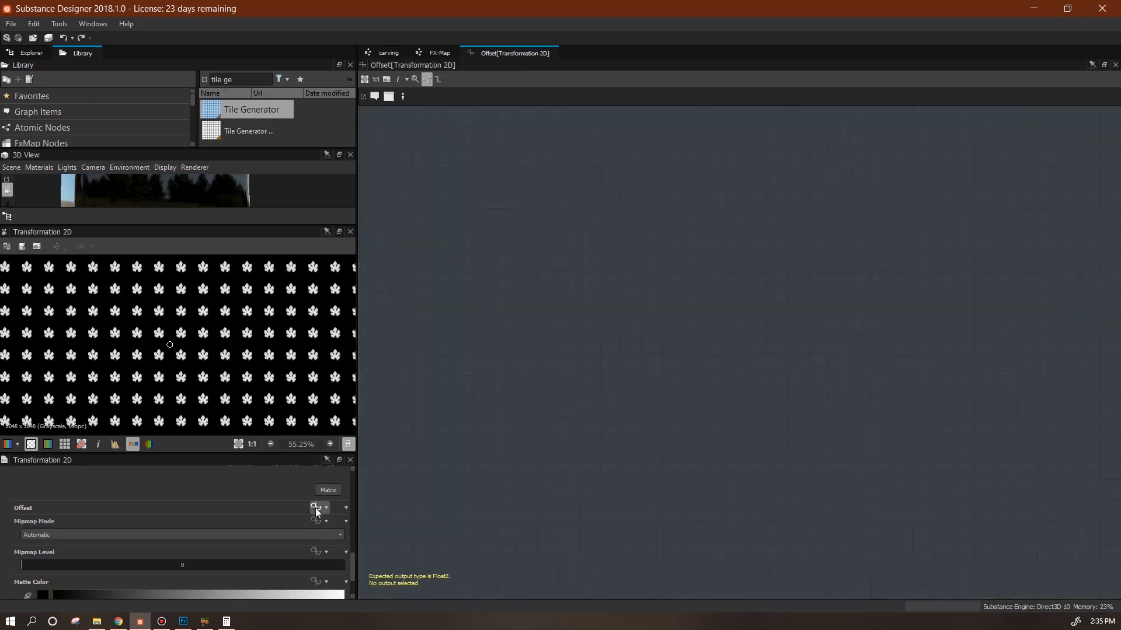
{"action": "right_click", "coordinate": [566, 242]}
{"action": "mouse_move", "coordinate": [700, 246]}
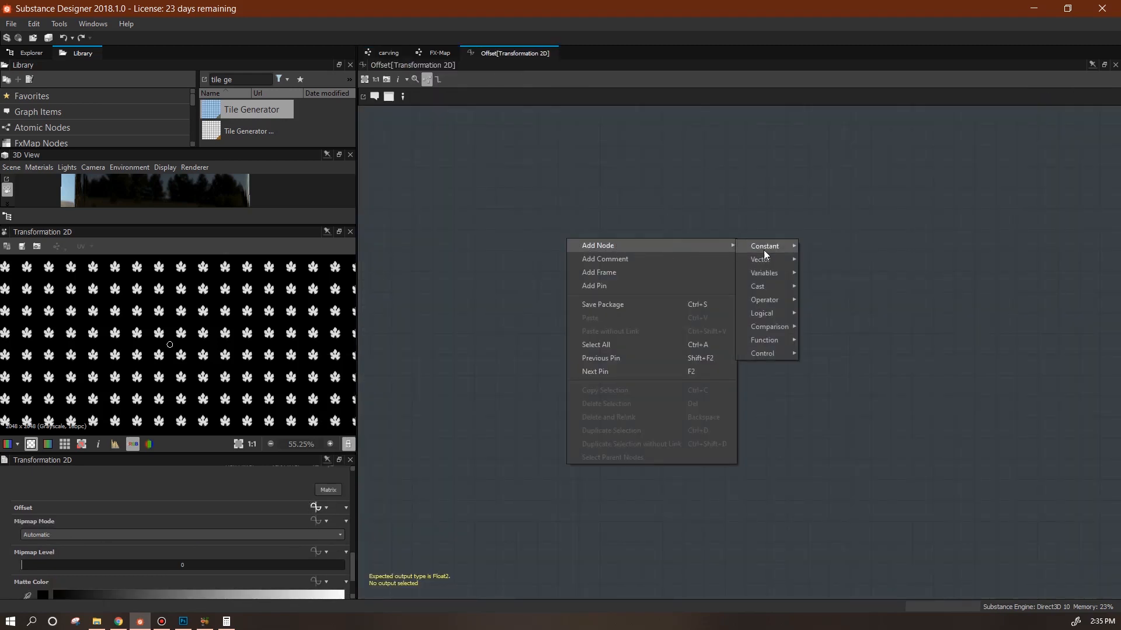
{"action": "mouse_move", "coordinate": [769, 273]}
{"action": "left_click", "coordinate": [827, 324]}
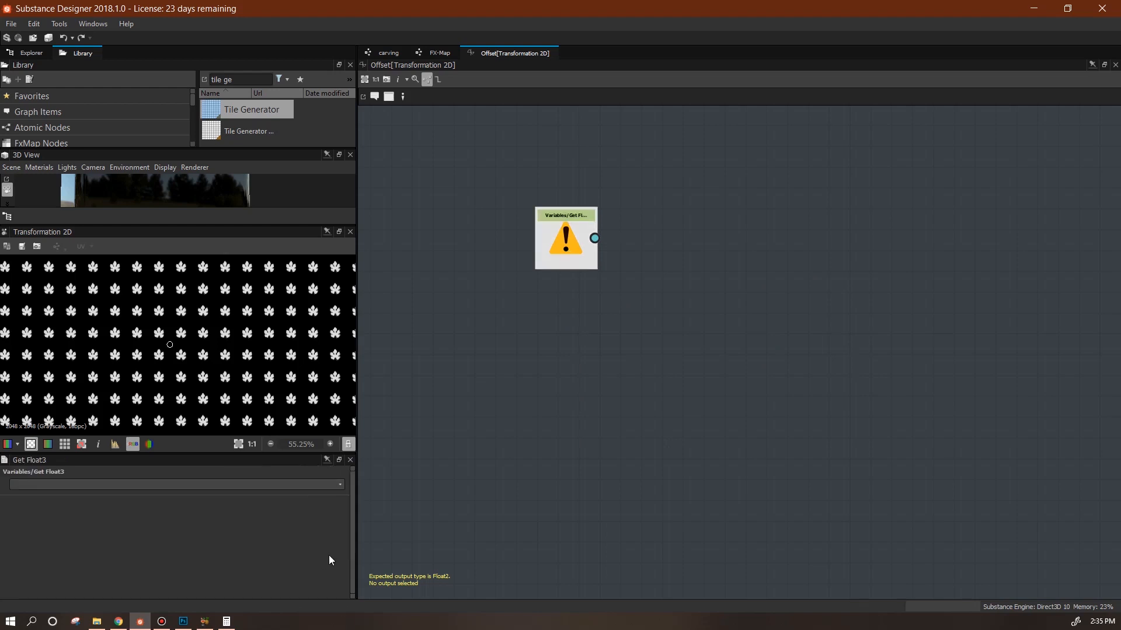
{"action": "left_click", "coordinate": [251, 485]}
{"action": "left_click", "coordinate": [240, 525]}
- Add a Swizzle Float1 node to the Offset function, duplicate it, and arrange both to the right of the image3 node
{"action": "left_click_drag", "start_coordinate": [576, 245], "coordinate": [496, 363]}
{"action": "right_click", "coordinate": [658, 279]}
{"action": "mouse_move", "coordinate": [658, 283]}
{"action": "mouse_move", "coordinate": [835, 300]}
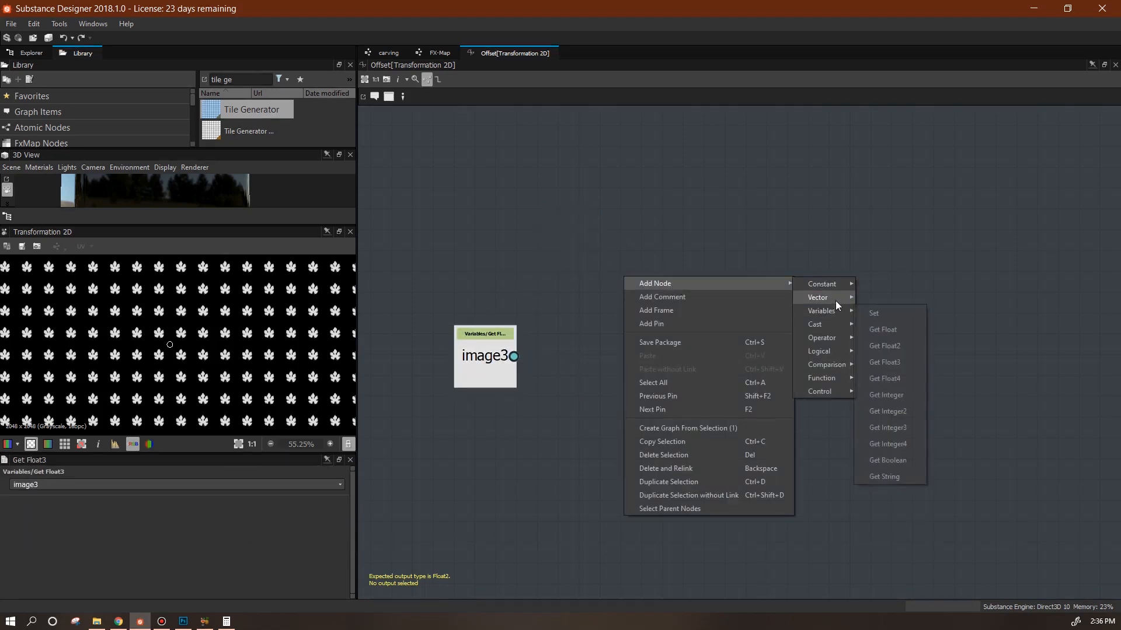
{"action": "left_click", "coordinate": [906, 349]}
{"action": "key", "text": "ctrl+d"}
{"action": "left_click_drag", "start_coordinate": [634, 285], "coordinate": [641, 186]}
{"action": "left_click_drag", "start_coordinate": [732, 355], "coordinate": [625, 471]}
- Set the upper Swizzle Float1 to Y and the lower one to Z
{"action": "left_click", "coordinate": [630, 485]}
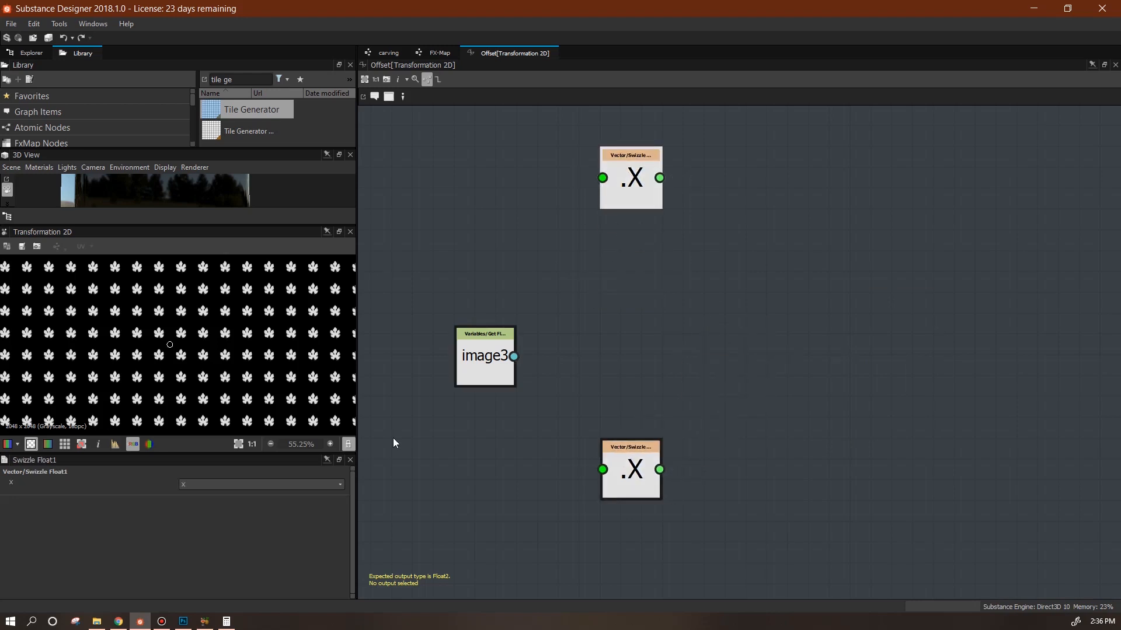
{"action": "left_click", "coordinate": [340, 484]}
{"action": "left_click", "coordinate": [335, 505]}
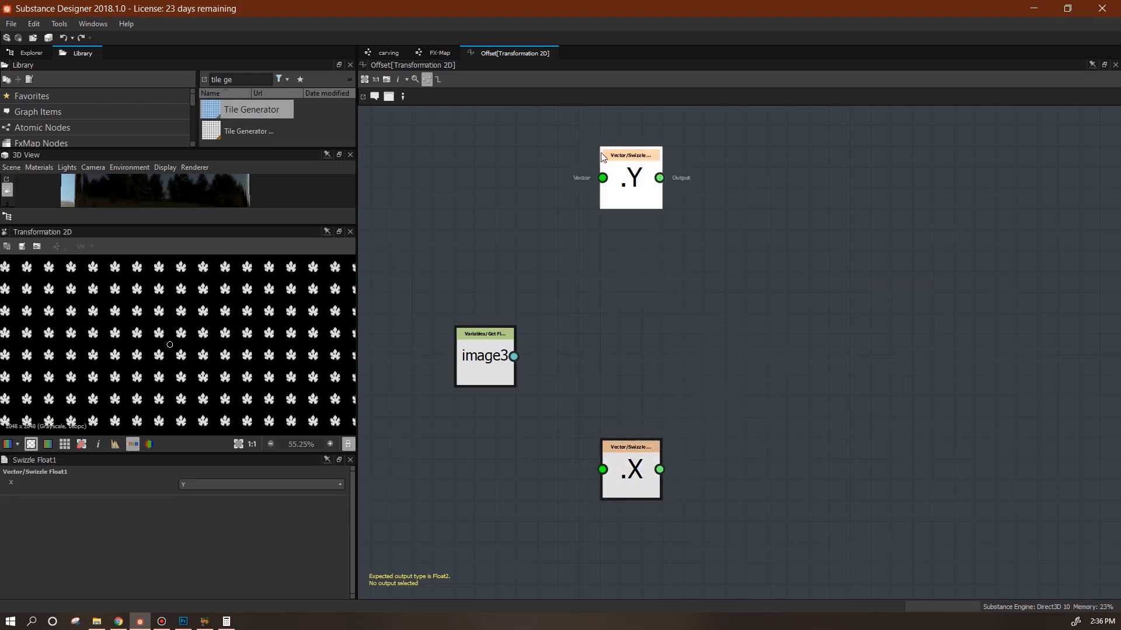
{"action": "left_click", "coordinate": [631, 484]}
{"action": "left_click", "coordinate": [341, 485]}
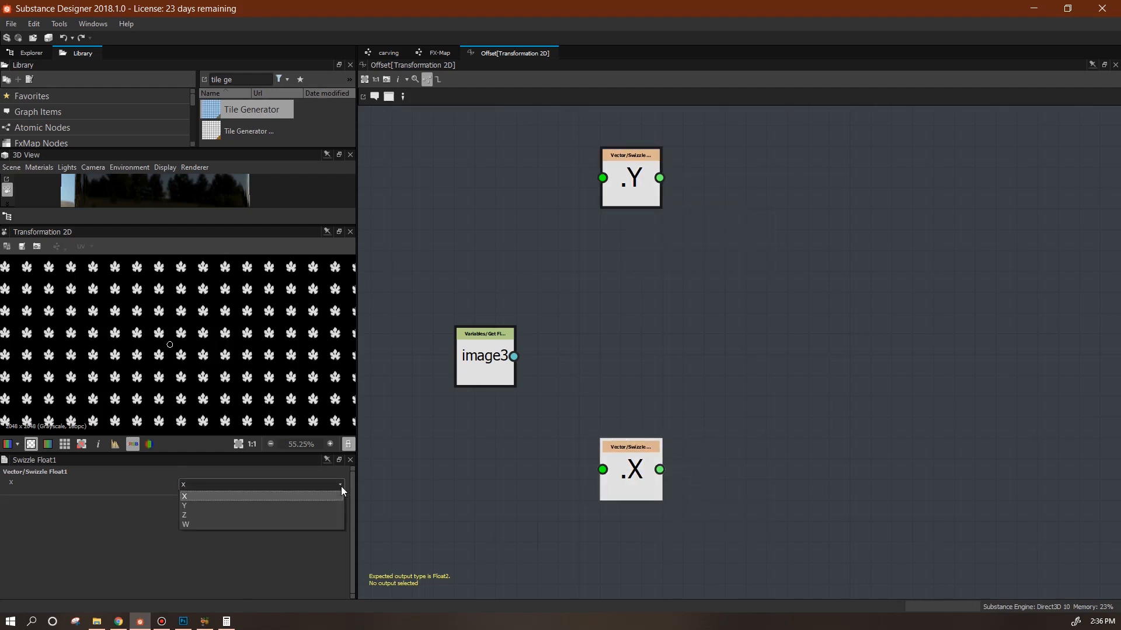
{"action": "left_click", "coordinate": [317, 515]}
{"action": "left_click_drag", "start_coordinate": [636, 471], "coordinate": [636, 492]}
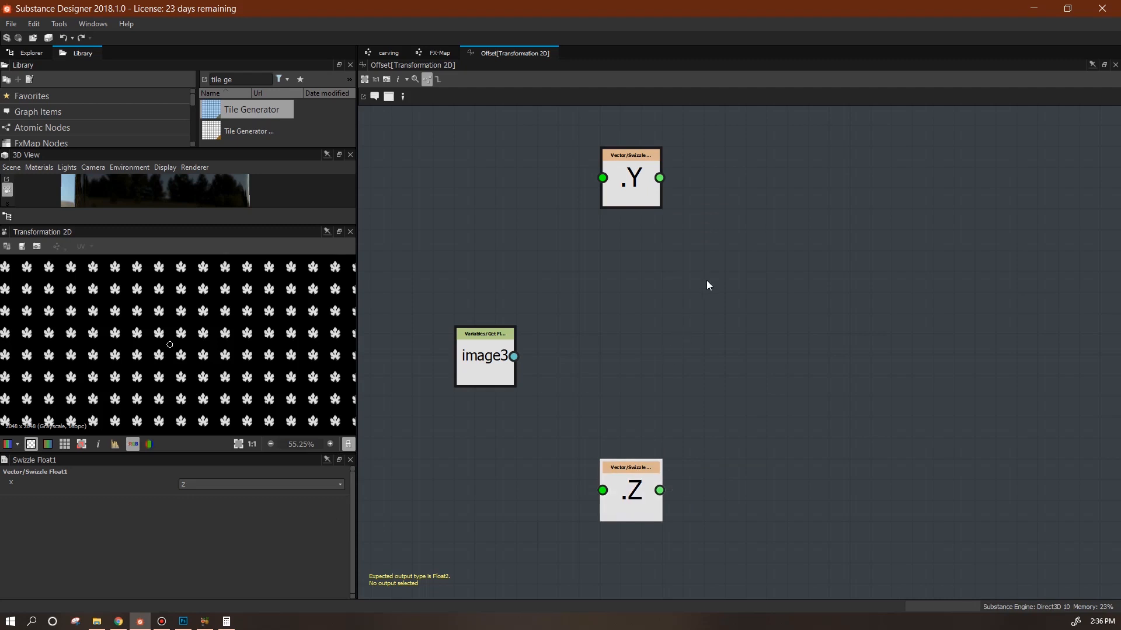
- Add a Constant Float node between the two swizzle nodes and set its value to 0.5
{"action": "right_click", "coordinate": [720, 299]}
{"action": "mouse_move", "coordinate": [799, 306]}
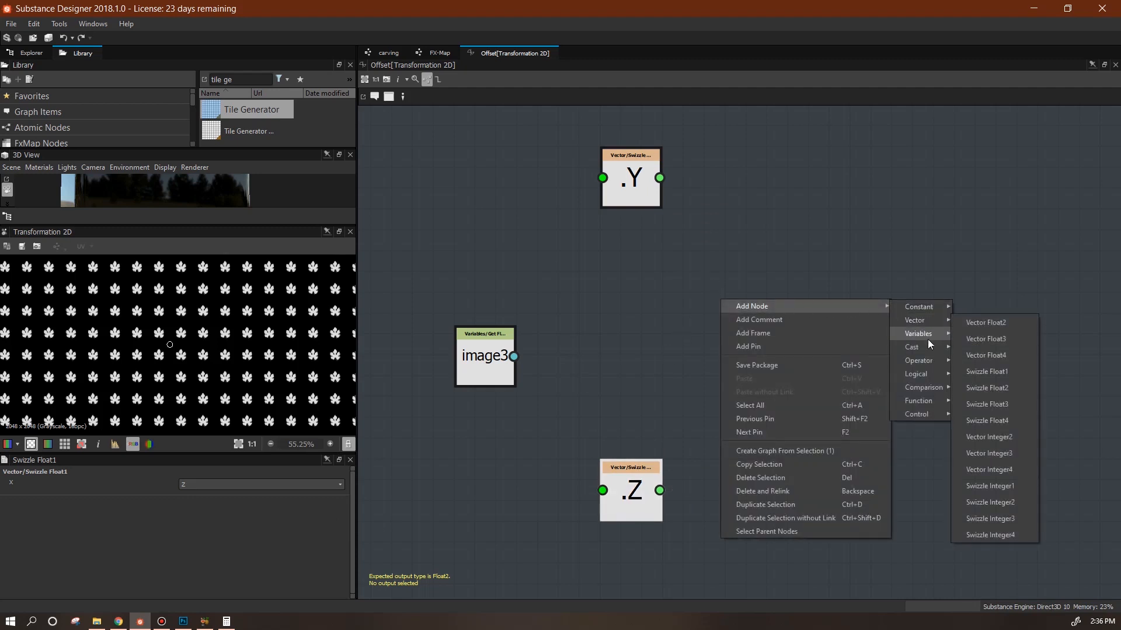
{"action": "mouse_move", "coordinate": [921, 303]}
{"action": "left_click", "coordinate": [968, 310]}
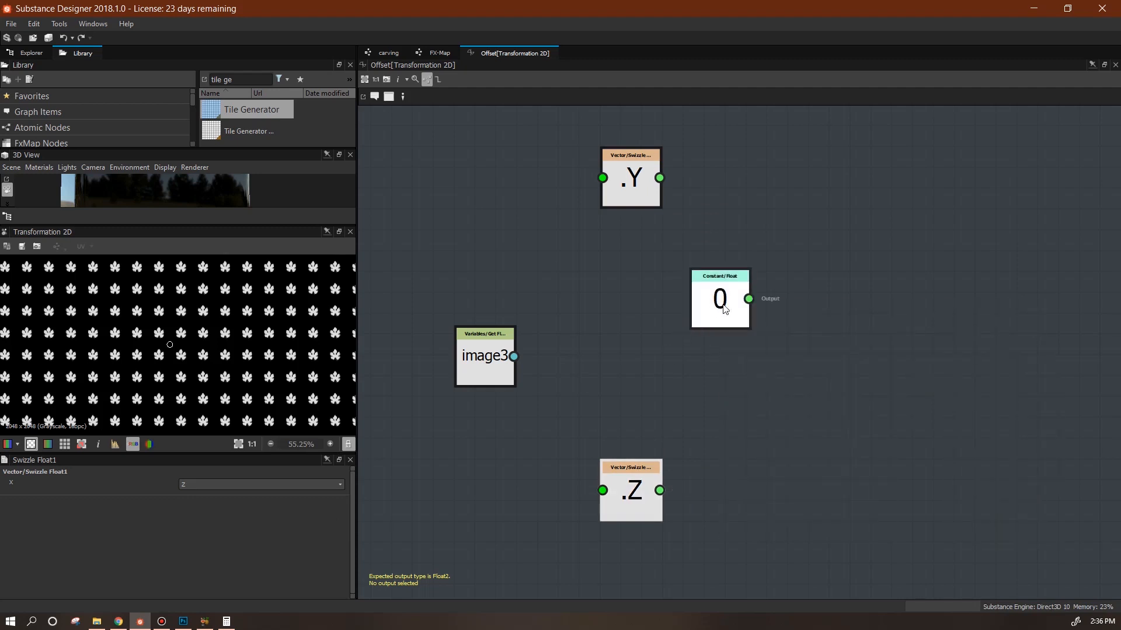
{"action": "left_click", "coordinate": [710, 334]}
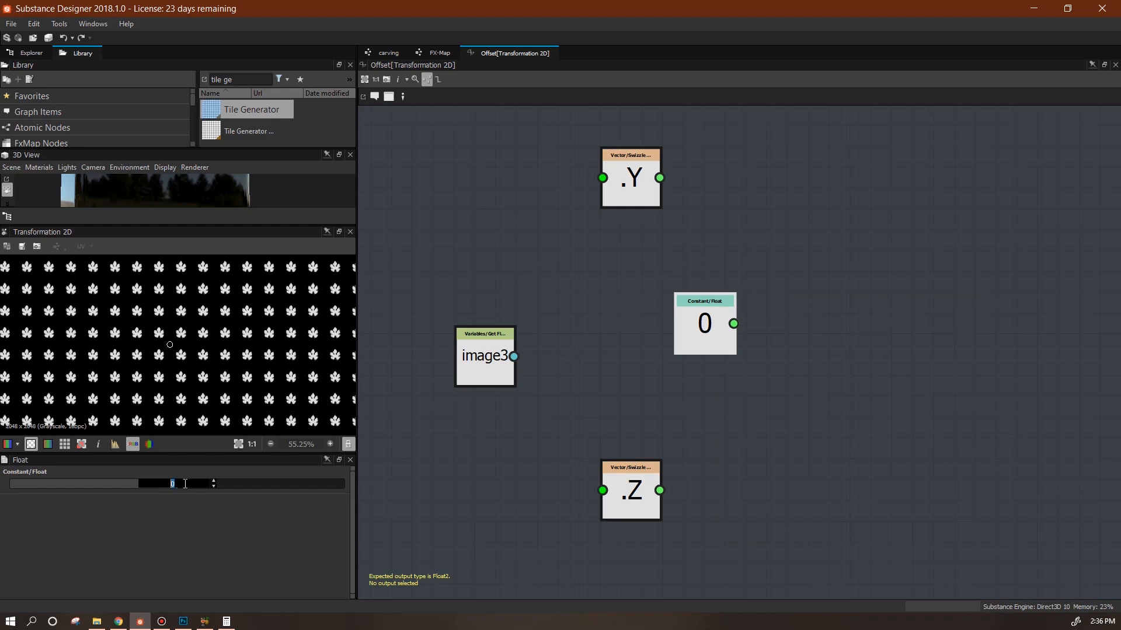
{"action": "key", "text": "Return"}
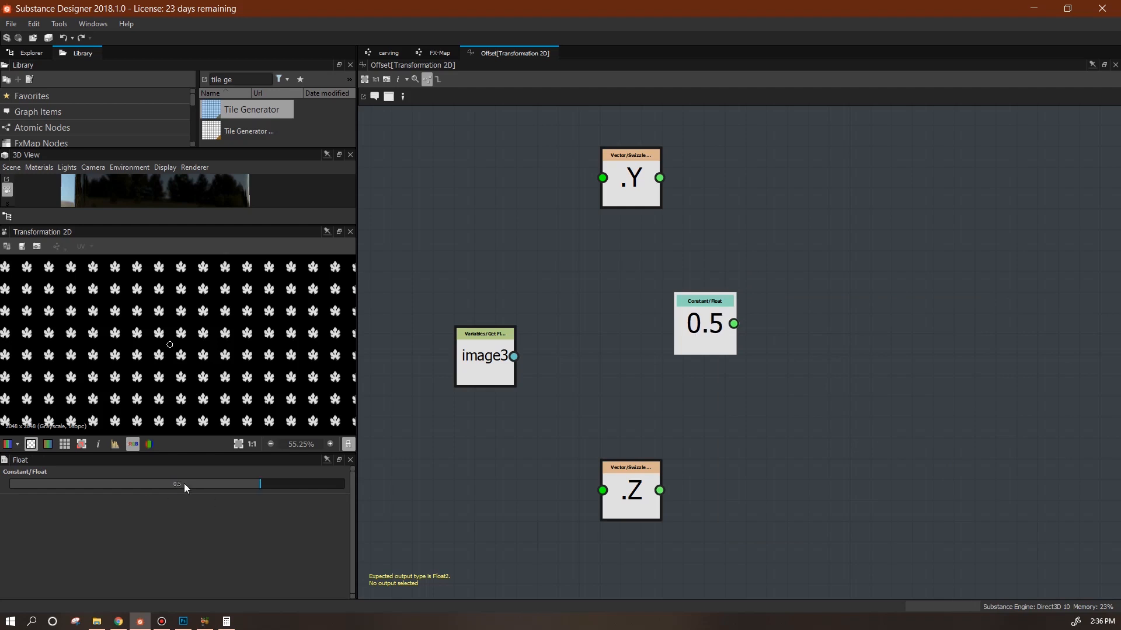
- Add a Subtraction node that subtracts the 0.5 constant from the Y swizzle
{"action": "right_click", "coordinate": [801, 195]}
{"action": "mouse_move", "coordinate": [843, 198]}
{"action": "mouse_move", "coordinate": [1001, 259]}
{"action": "left_click", "coordinate": [904, 267]}
{"action": "left_click_drag", "start_coordinate": [811, 209], "coordinate": [848, 192]}
{"action": "left_click_drag", "start_coordinate": [659, 178], "coordinate": [811, 172]}
{"action": "left_click_drag", "start_coordinate": [734, 324], "coordinate": [811, 185]}
- Duplicate the Subtraction node for the Z swizzle minus 0.5, and feed both swizzles from the image3 node
{"action": "key", "text": "ctrl+d"}
{"action": "left_click_drag", "start_coordinate": [737, 362], "coordinate": [819, 479]}
{"action": "left_click_drag", "start_coordinate": [659, 491], "coordinate": [791, 463]}
{"action": "left_click_drag", "start_coordinate": [601, 490], "coordinate": [473, 339]}
{"action": "left_click_drag", "start_coordinate": [602, 178], "coordinate": [513, 356]}
- Combine both subtraction results in a Vector Float2 node and set it as the Offset function's output
{"action": "right_click", "coordinate": [927, 274]}
{"action": "mouse_move", "coordinate": [944, 279]}
{"action": "mouse_move", "coordinate": [888, 293]}
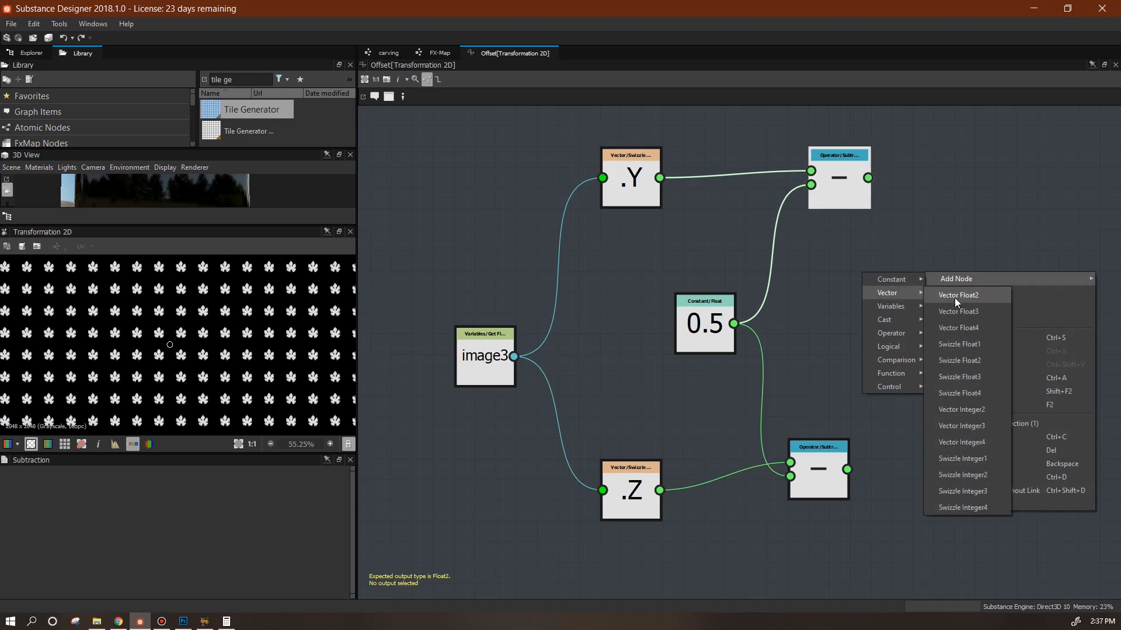
{"action": "left_click", "coordinate": [954, 298]}
{"action": "left_click_drag", "start_coordinate": [868, 178], "coordinate": [958, 317]}
{"action": "left_click_drag", "start_coordinate": [847, 469], "coordinate": [1003, 372]}
{"action": "left_click", "coordinate": [990, 323]}
- Return to the carving graph and set image input 3's default location X to 0.74
{"action": "left_click", "coordinate": [388, 54]}
{"action": "middle_click_drag", "start_coordinate": [703, 489], "coordinate": [844, 400]}
{"action": "left_click", "coordinate": [467, 512]}
{"action": "left_click_drag", "start_coordinate": [353, 492], "coordinate": [362, 595]}
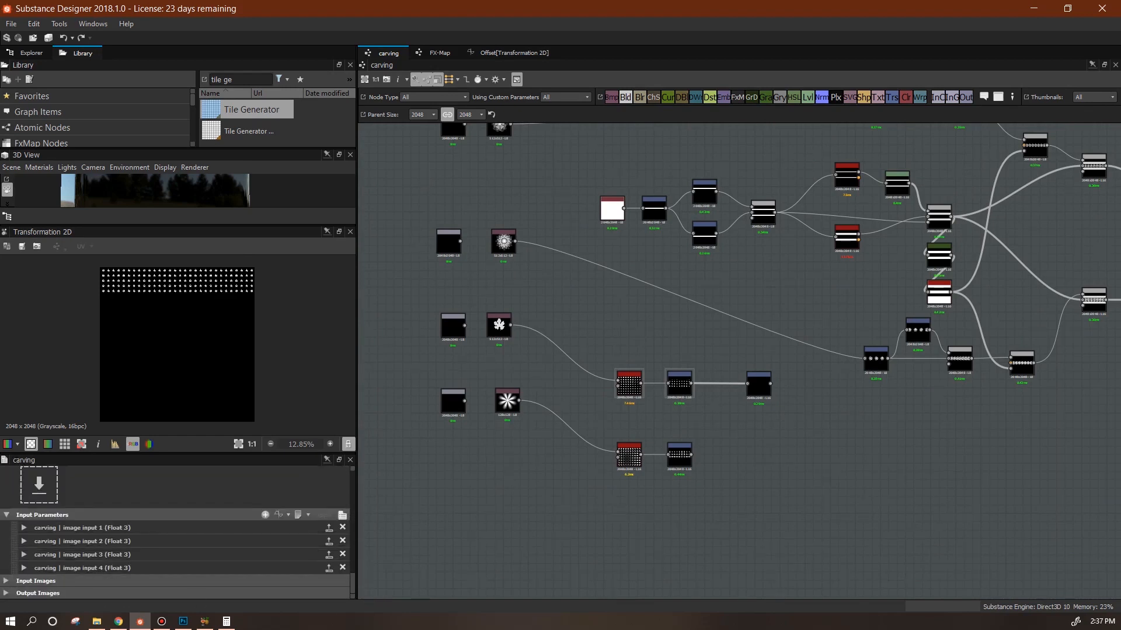
{"action": "left_click", "coordinate": [21, 555]}
{"action": "left_click_drag", "start_coordinate": [352, 553], "coordinate": [352, 576]}
{"action": "mouse_move", "coordinate": [295, 503]}
{"action": "left_mouse_down"}
{"action": "mouse_move", "coordinate": [110, 501]}
{"action": "mouse_move", "coordinate": [338, 514]}
{"action": "mouse_move", "coordinate": [114, 517]}
{"action": "mouse_move", "coordinate": [301, 515]}
{"action": "mouse_move", "coordinate": [321, 529]}
{"action": "mouse_move", "coordinate": [275, 498]}
{"action": "left_mouse_up"}
- Move the offset Transformation 2D closer to its chain, then duplicate it for the flower chain and preview the copy
{"action": "left_click_drag", "start_coordinate": [757, 394], "coordinate": [732, 394]}
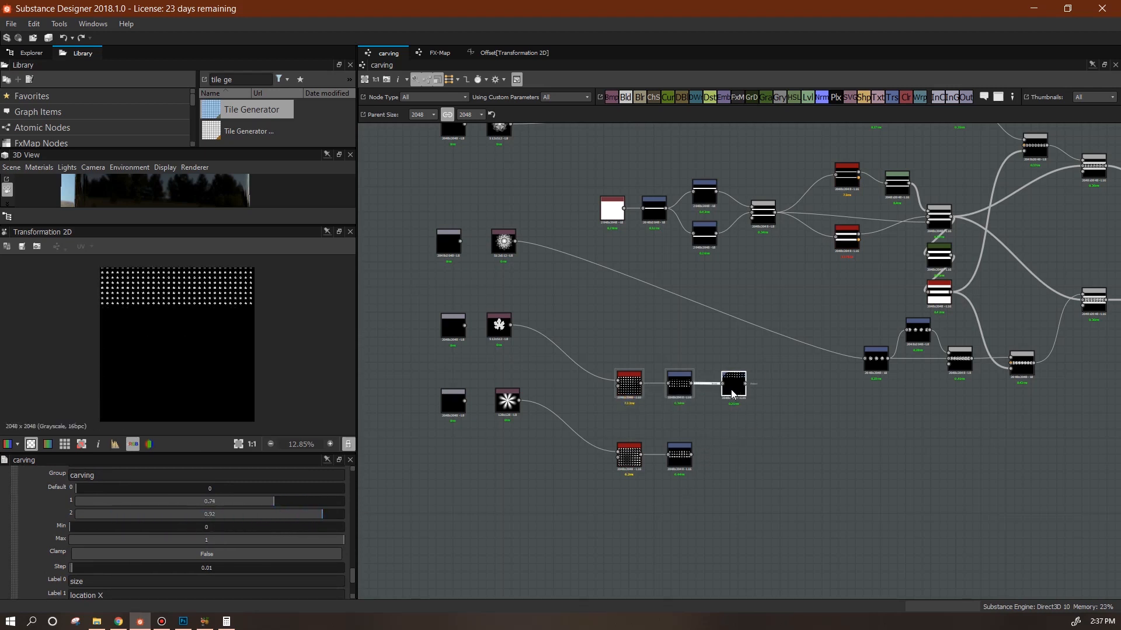
{"action": "left_click", "coordinate": [730, 392]}
{"action": "key", "text": "ctrl+d"}
{"action": "left_click_drag", "start_coordinate": [741, 364], "coordinate": [686, 449]}
{"action": "double_click", "coordinate": [734, 458]}
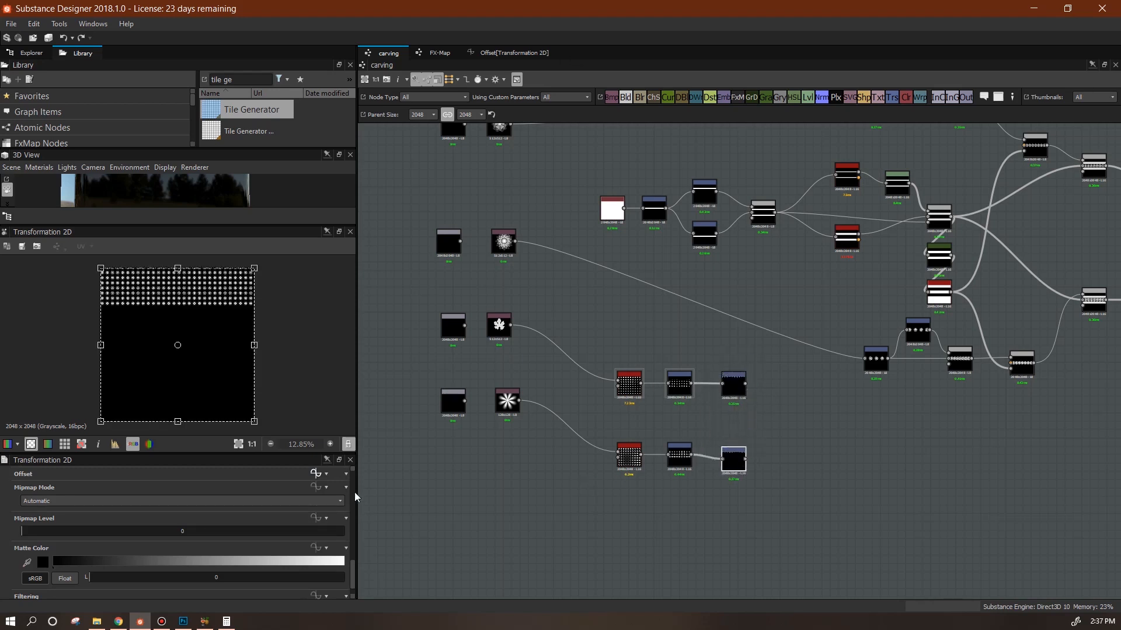
- Switch the Get Float3 variable in the flower Transformation 2D's Offset function to image4
{"action": "scroll", "coordinate": [339, 502], "scroll_direction": "up", "scroll_amount": 2}
{"action": "left_click", "coordinate": [316, 509]}
{"action": "left_click", "coordinate": [339, 486]}
{"action": "left_click", "coordinate": [313, 534]}
- Return to the carving graph and move the leaf and flower tiling chains further right, below the main network
{"action": "left_click", "coordinate": [386, 53]}
{"action": "middle_click_drag", "start_coordinate": [774, 449], "coordinate": [638, 496]}
{"action": "left_click", "coordinate": [598, 502]}
{"action": "left_click_drag", "start_coordinate": [723, 391], "coordinate": [478, 526]}
{"action": "left_click_drag", "start_coordinate": [604, 502], "coordinate": [737, 531]}
{"action": "middle_click_drag", "start_coordinate": [839, 509], "coordinate": [761, 443]}
{"action": "scroll", "coordinate": [762, 444], "scroll_direction": "down", "scroll_amount": 2}
{"action": "left_click_drag", "start_coordinate": [689, 461], "coordinate": [828, 511]}
{"action": "middle_click_drag", "start_coordinate": [922, 480], "coordinate": [748, 487]}
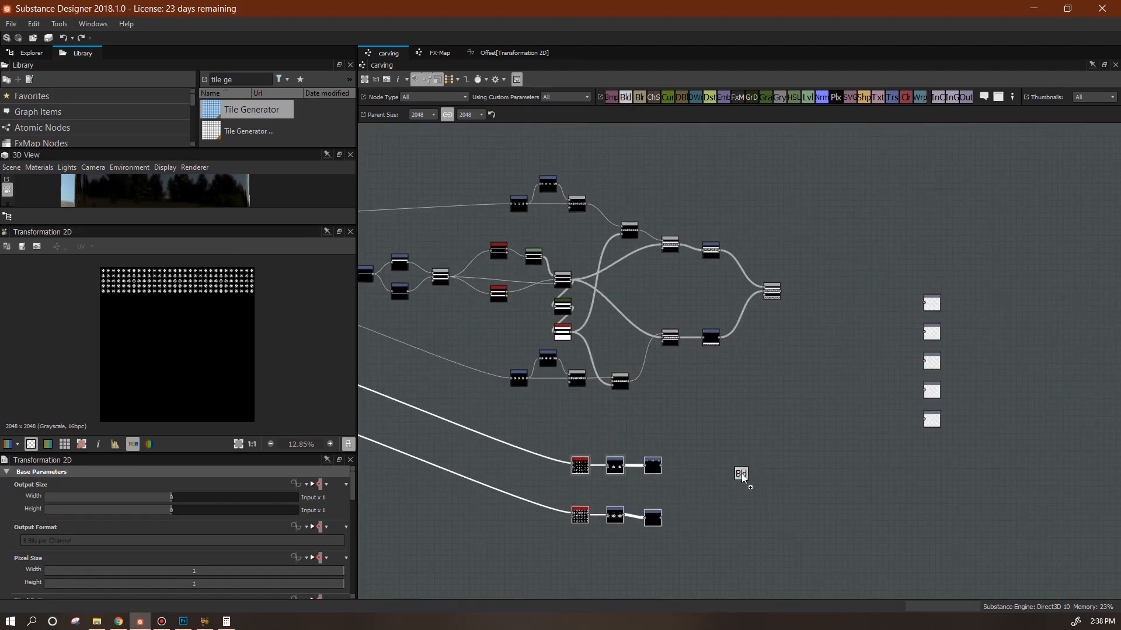
- Add a Blend node combining the leaf and flower strips and set its blending mode to Max (Lighten)
{"action": "left_click_drag", "start_coordinate": [743, 479], "coordinate": [744, 481]}
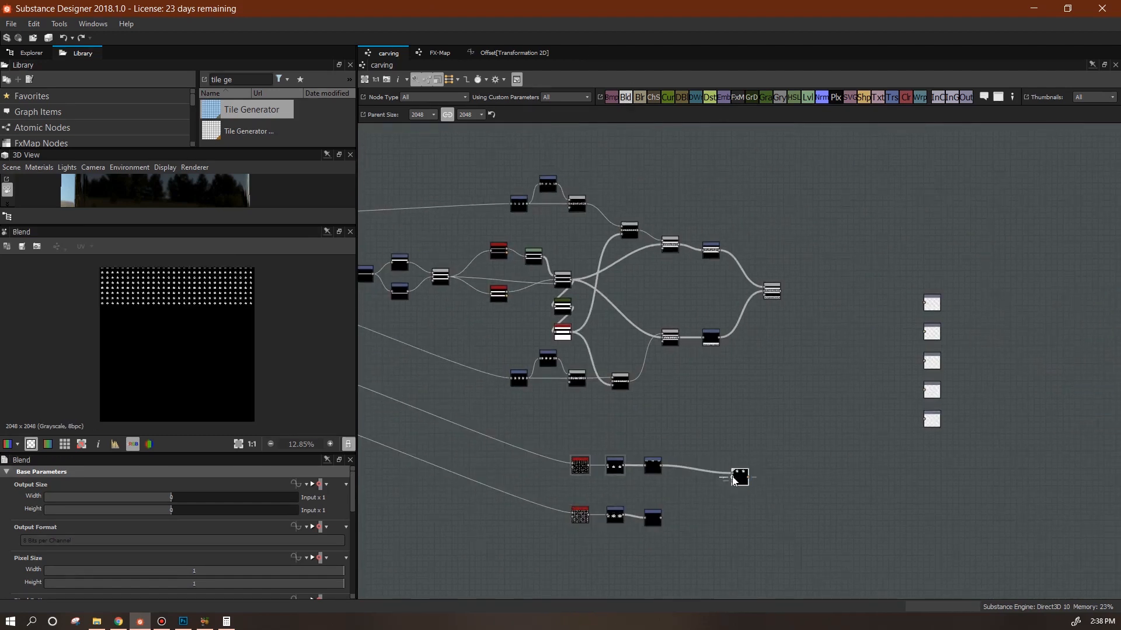
{"action": "left_click_drag", "start_coordinate": [738, 482], "coordinate": [707, 499]}
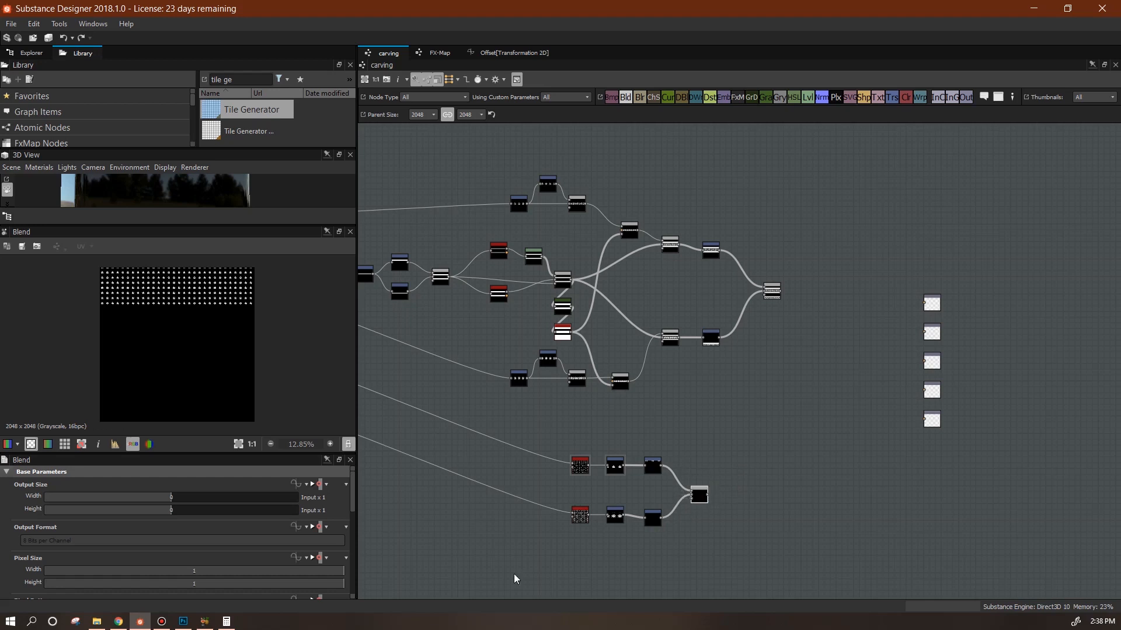
{"action": "left_click_drag", "start_coordinate": [352, 493], "coordinate": [352, 549]}
{"action": "left_click", "coordinate": [282, 557]}
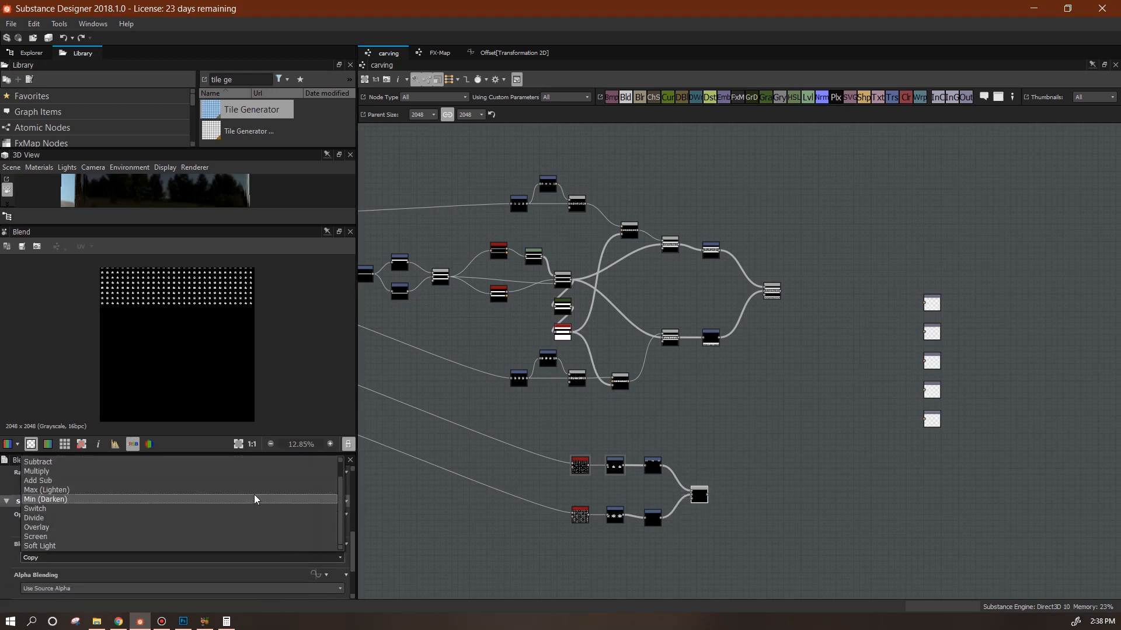
{"action": "left_click", "coordinate": [257, 490]}
- Add another Blend node in Max (Lighten) mode that merges the main carving result with the leaf and flower strips
{"action": "left_click_drag", "start_coordinate": [820, 388], "coordinate": [822, 388]}
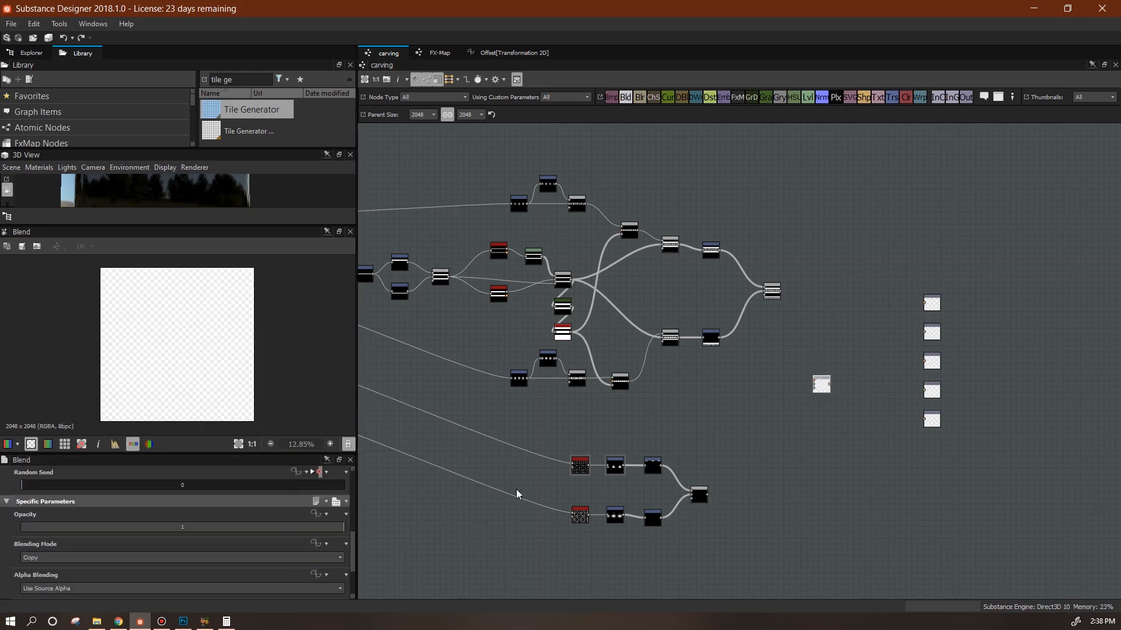
{"action": "left_click", "coordinate": [204, 560]}
{"action": "left_click", "coordinate": [200, 493]}
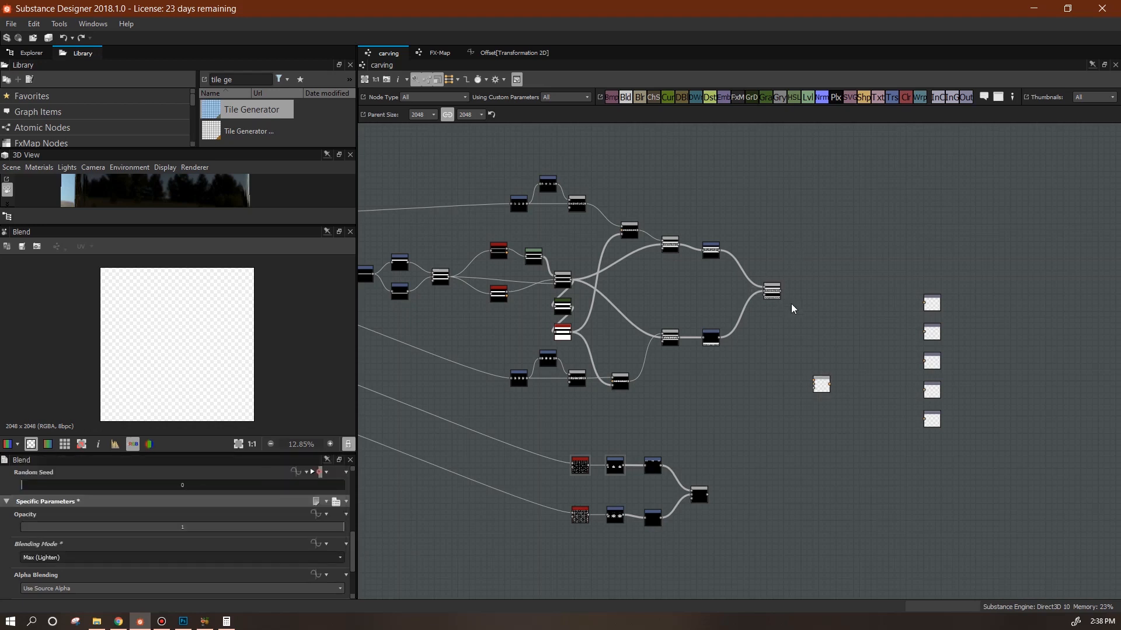
{"action": "left_click_drag", "start_coordinate": [799, 334], "coordinate": [818, 389]}
{"action": "left_click_drag", "start_coordinate": [709, 500], "coordinate": [818, 385]}
{"action": "left_click", "coordinate": [827, 385]}
- Reposition the final Blend node and pull the Height output out of the output column toward it
{"action": "scroll", "coordinate": [878, 375], "scroll_direction": "up", "scroll_amount": 4}
{"action": "middle_click_drag", "start_coordinate": [876, 377], "coordinate": [720, 450]}
{"action": "scroll", "coordinate": [759, 406], "scroll_direction": "up", "scroll_amount": 2}
{"action": "left_click_drag", "start_coordinate": [512, 524], "coordinate": [549, 413]}
{"action": "scroll", "coordinate": [724, 406], "scroll_direction": "up", "scroll_amount": 1}
{"action": "middle_click_drag", "start_coordinate": [777, 374], "coordinate": [681, 407]}
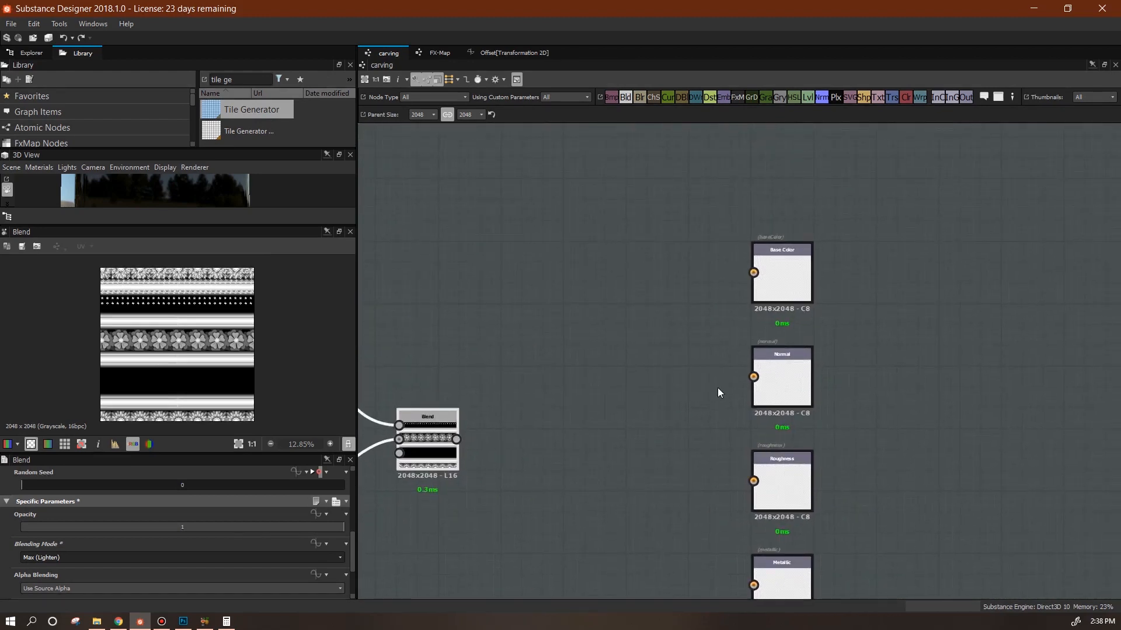
{"action": "middle_click_drag", "start_coordinate": [810, 416], "coordinate": [780, 190]}
{"action": "left_click_drag", "start_coordinate": [747, 453], "coordinate": [602, 208]}
- Delete the Base Color, Normal, Roughness and Metallic outputs and align the Height output with the final Blend
{"action": "scroll", "coordinate": [901, 292], "scroll_direction": "down", "scroll_amount": 2}
{"action": "scroll", "coordinate": [887, 215], "scroll_direction": "down", "scroll_amount": 2}
{"action": "middle_click_drag", "start_coordinate": [888, 214], "coordinate": [840, 280]}
{"action": "left_click_drag", "start_coordinate": [822, 201], "coordinate": [779, 439]}
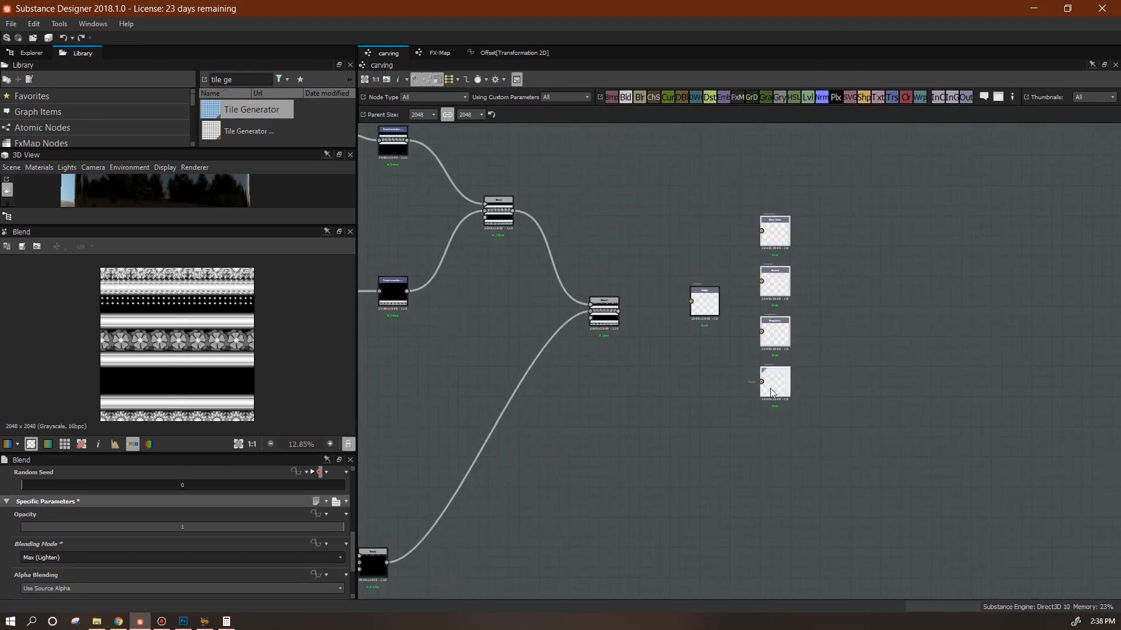
{"action": "key", "text": "Delete"}
{"action": "left_click_drag", "start_coordinate": [704, 304], "coordinate": [723, 314]}
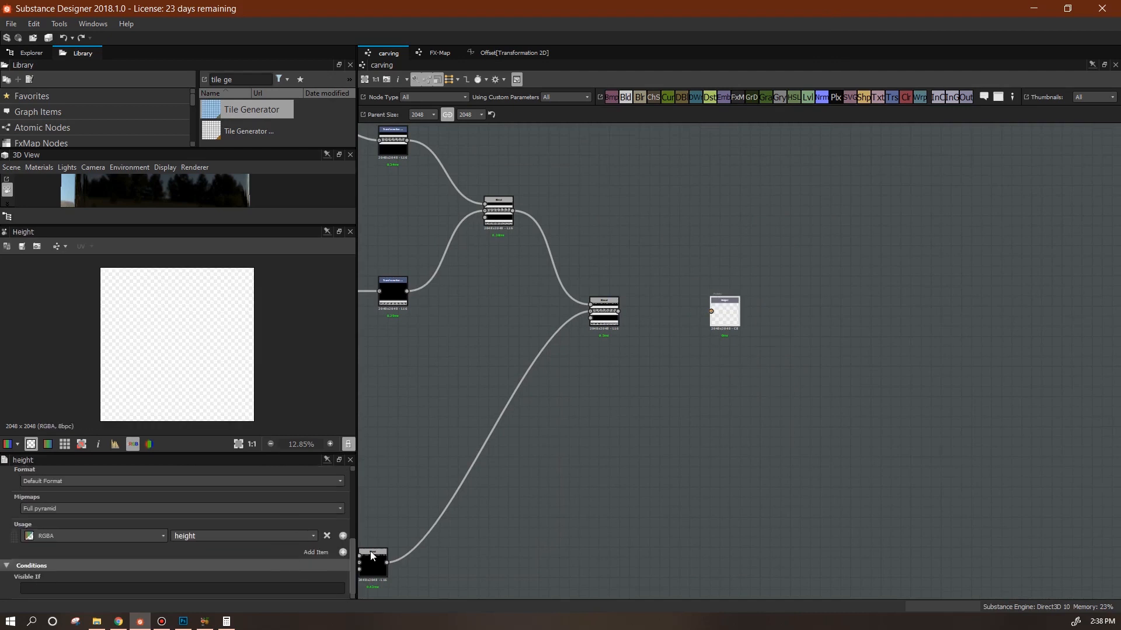
- Set the Height output's identifier to carvingHeight and its label to Carving Height
{"action": "left_click_drag", "start_coordinate": [352, 577], "coordinate": [353, 506]}
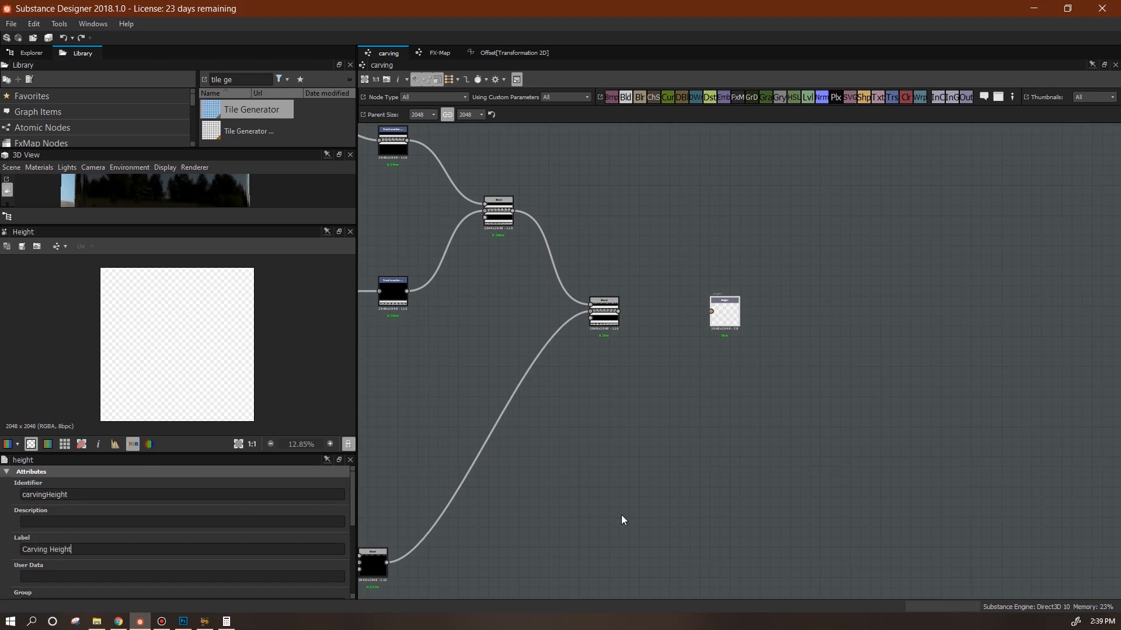
{"action": "scroll", "coordinate": [349, 560], "scroll_direction": "down", "scroll_amount": 4}
{"action": "scroll", "coordinate": [645, 341], "scroll_direction": "up", "scroll_amount": 2}
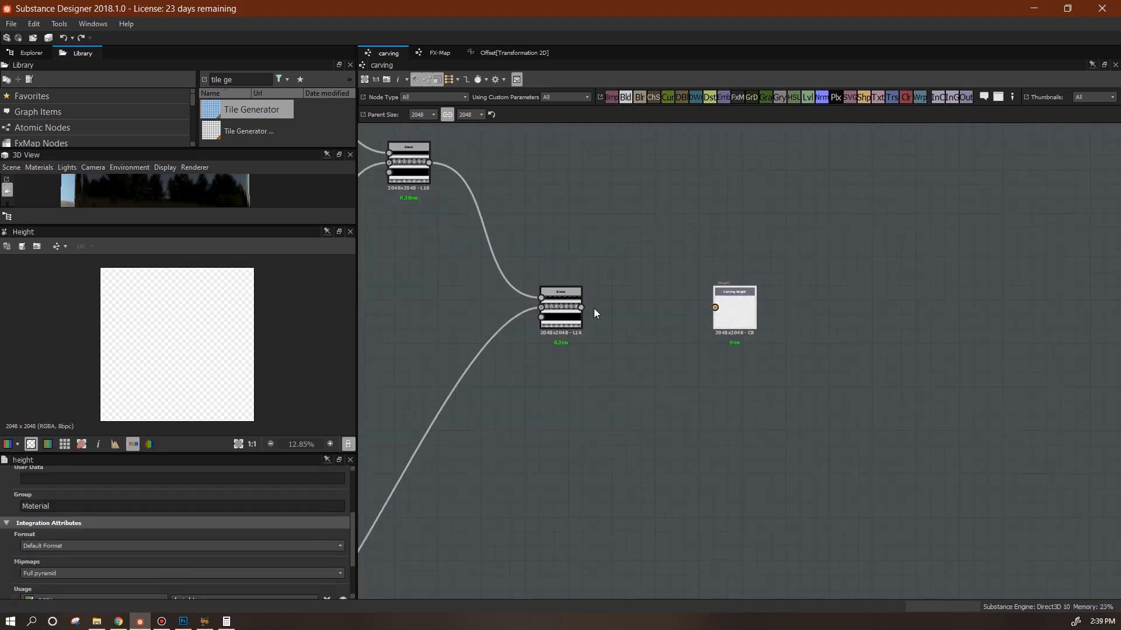
- Connect the final Blend to the Carving Height output and look over the complete node network
{"action": "left_click_drag", "start_coordinate": [690, 315], "coordinate": [710, 316]}
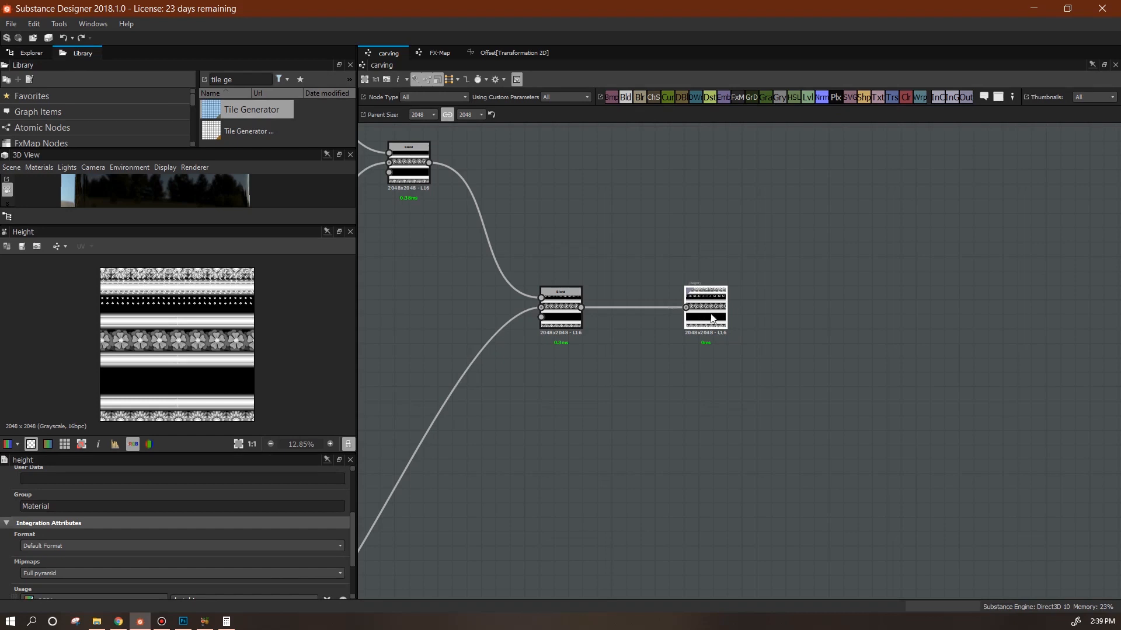
{"action": "scroll", "coordinate": [719, 321], "scroll_direction": "down", "scroll_amount": 1}
{"action": "scroll", "coordinate": [726, 321], "scroll_direction": "down", "scroll_amount": 2}
{"action": "middle_click_drag", "start_coordinate": [582, 452], "coordinate": [873, 444]}
{"action": "scroll", "coordinate": [873, 443], "scroll_direction": "down", "scroll_amount": 2}
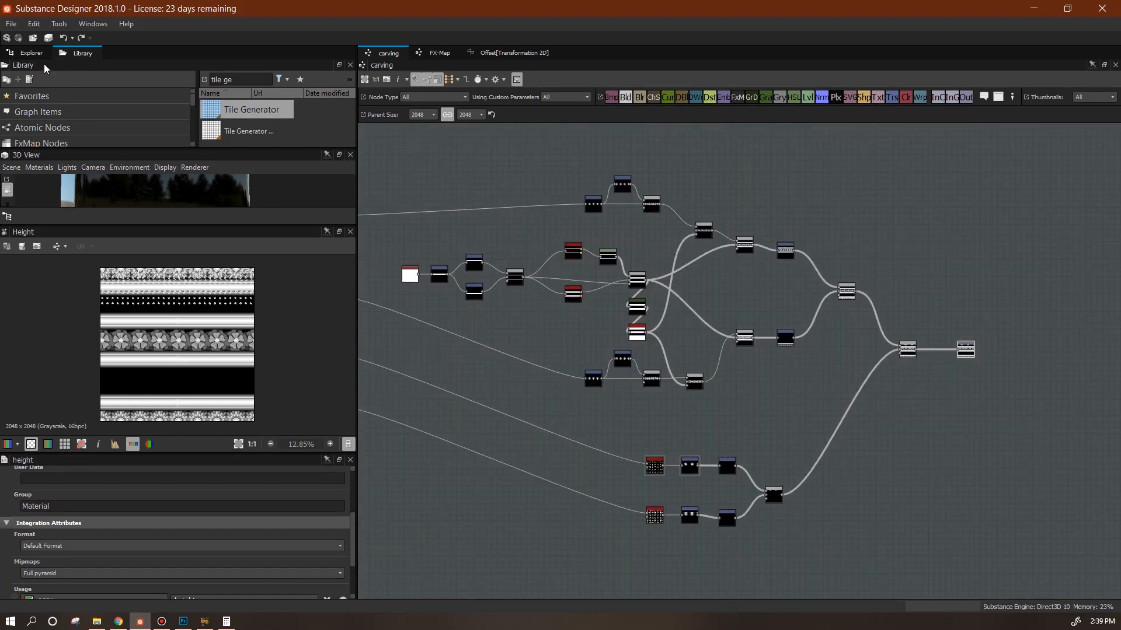
- Open the carvedWood graph from the Explorer and enlarge the 3D view of the material
{"action": "left_click", "coordinate": [32, 52]}
{"action": "left_click_drag", "start_coordinate": [144, 151], "coordinate": [137, 373]}
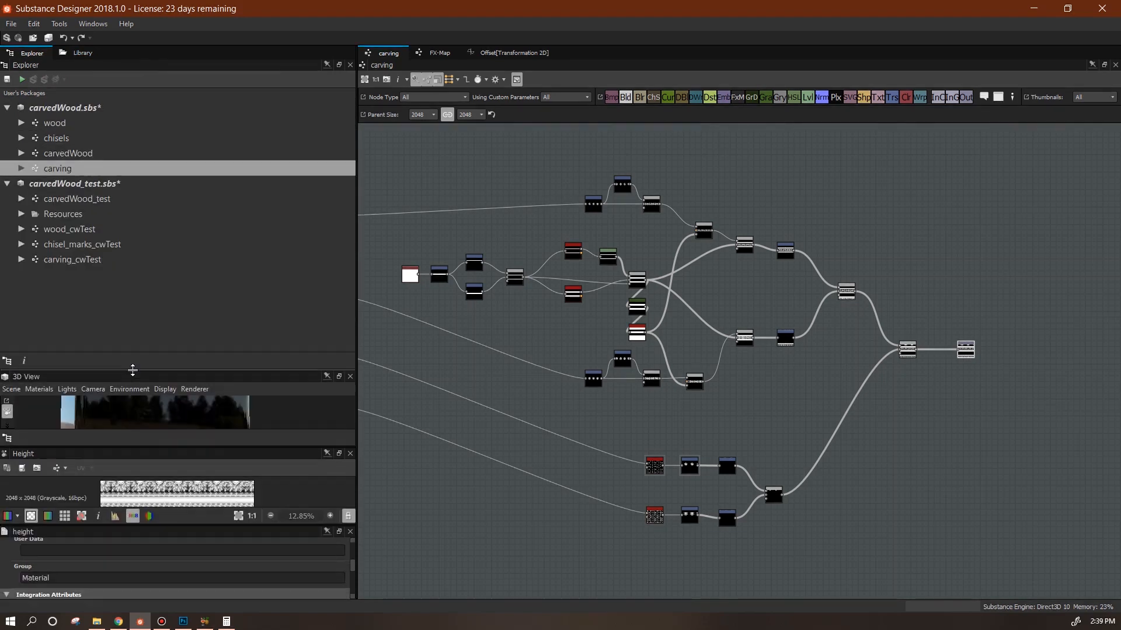
{"action": "double_click", "coordinate": [67, 154]}
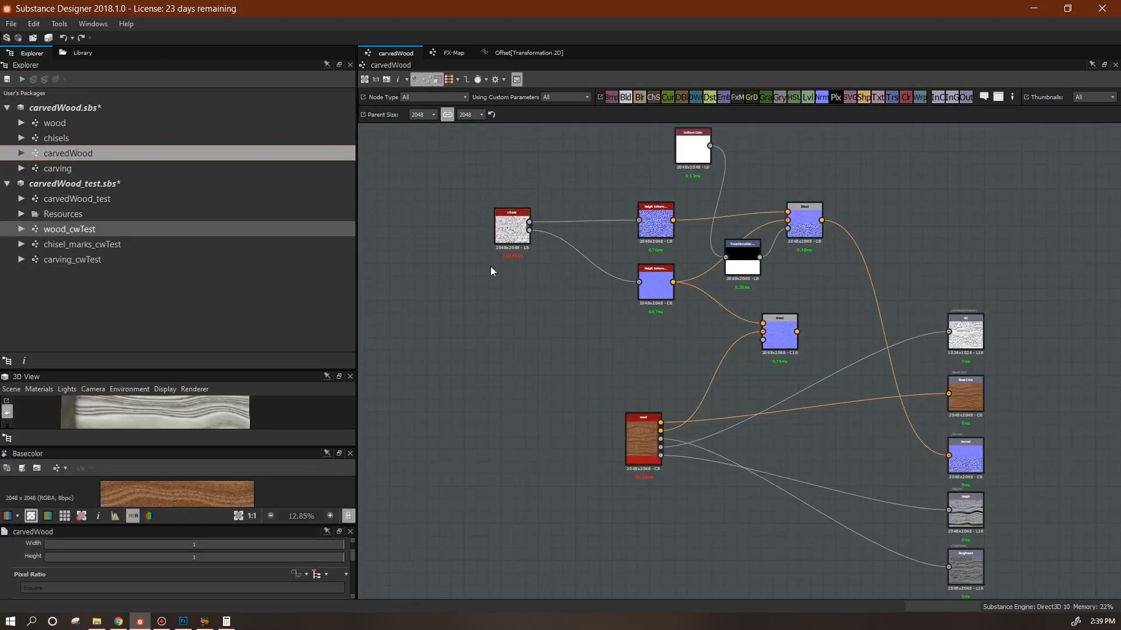
{"action": "left_click_drag", "start_coordinate": [222, 373], "coordinate": [220, 175]}
{"action": "scroll", "coordinate": [241, 316], "scroll_direction": "up", "scroll_amount": 4}
{"action": "left_click_drag", "start_coordinate": [265, 325], "coordinate": [292, 325]}
- Place the carving graph as a node in the carvedWood graph, below the chisels node
{"action": "middle_click_drag", "start_coordinate": [685, 400], "coordinate": [746, 419]}
{"action": "left_click_drag", "start_coordinate": [57, 168], "coordinate": [518, 344]}
{"action": "scroll", "coordinate": [583, 354], "scroll_direction": "up", "scroll_amount": 2}
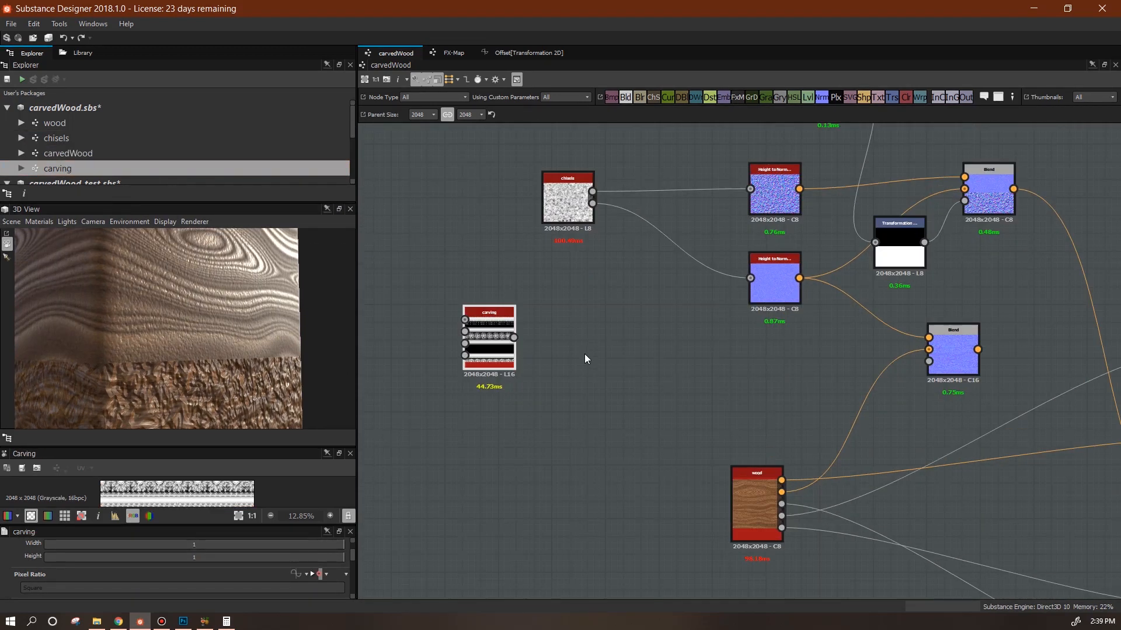
{"action": "left_click_drag", "start_coordinate": [622, 353], "coordinate": [622, 354]}
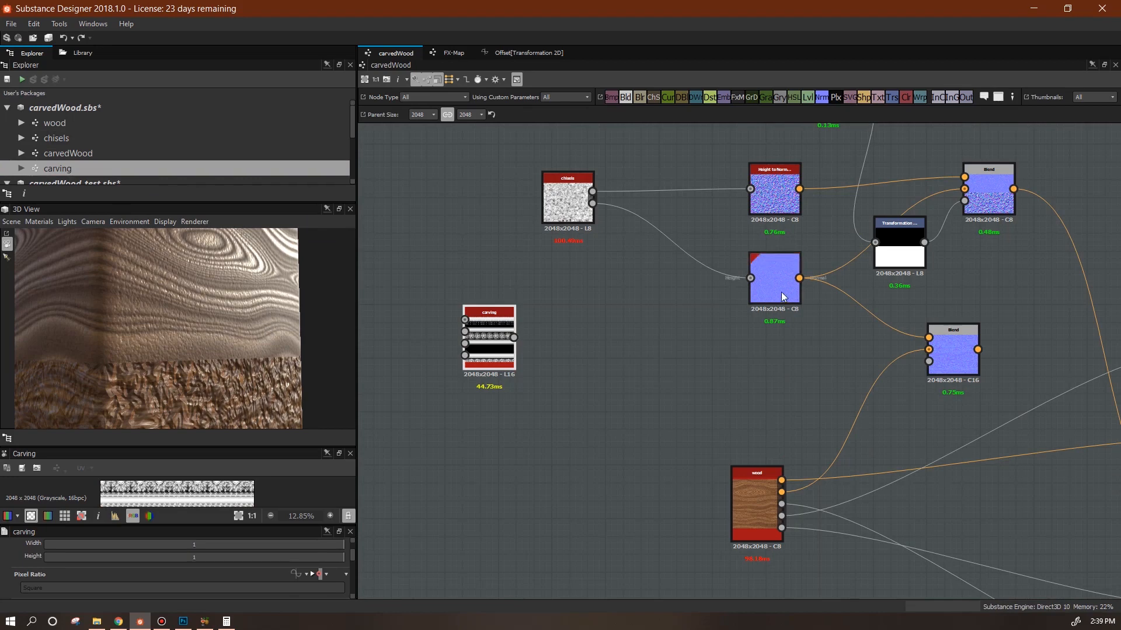
- Spread the two Height to Normal nodes apart, moving the lower one down and the upper one up
{"action": "left_click_drag", "start_coordinate": [782, 293], "coordinate": [783, 329]}
{"action": "left_click_drag", "start_coordinate": [781, 193], "coordinate": [745, 139]}
{"action": "middle_click_drag", "start_coordinate": [946, 234], "coordinate": [741, 170]}
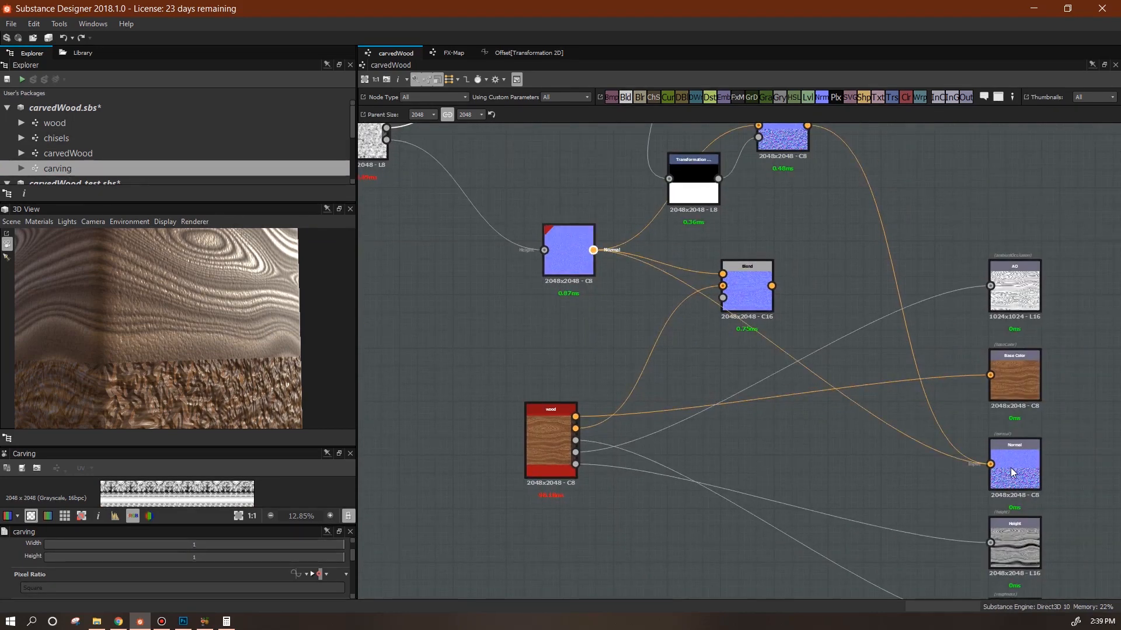
{"action": "left_click_drag", "start_coordinate": [730, 274], "coordinate": [731, 274]}
{"action": "middle_click_drag", "start_coordinate": [797, 286], "coordinate": [802, 355]}
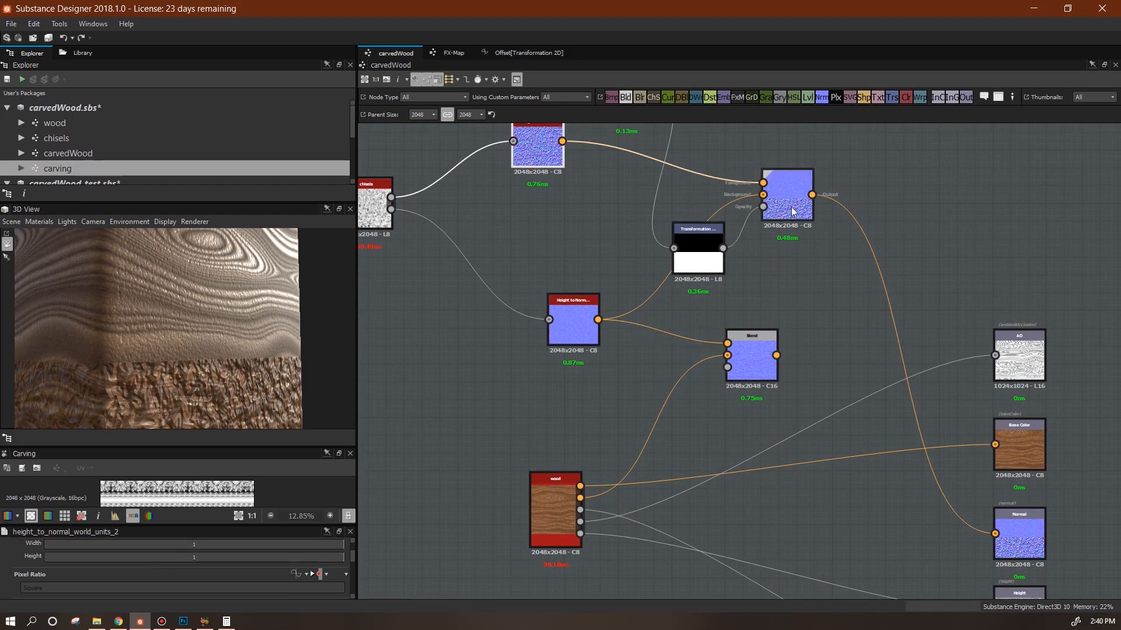
- Connect the lower Blend to the Normal output and the carving node's Carving Height to the lower Height to Normal node
{"action": "left_click_drag", "start_coordinate": [775, 355], "coordinate": [996, 533]}
{"action": "middle_click_drag", "start_coordinate": [807, 432], "coordinate": [936, 387]}
{"action": "scroll", "coordinate": [937, 387], "scroll_direction": "down", "scroll_amount": 2}
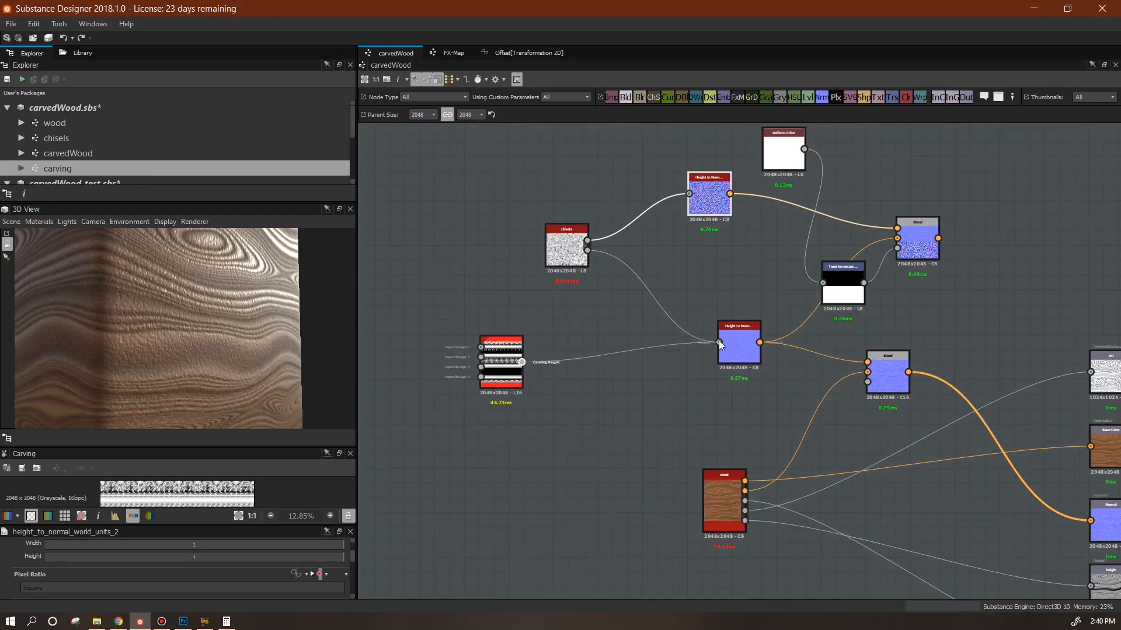
{"action": "left_click_drag", "start_coordinate": [719, 341], "coordinate": [719, 342]}
{"action": "mouse_move", "coordinate": [274, 369]}
{"action": "left_mouse_down"}
{"action": "mouse_move", "coordinate": [247, 354]}
{"action": "mouse_move", "coordinate": [251, 345]}
{"action": "mouse_move", "coordinate": [252, 363]}
{"action": "mouse_move", "coordinate": [273, 363]}
{"action": "left_mouse_up"}
{"action": "scroll", "coordinate": [251, 344], "scroll_direction": "up", "scroll_amount": 3}
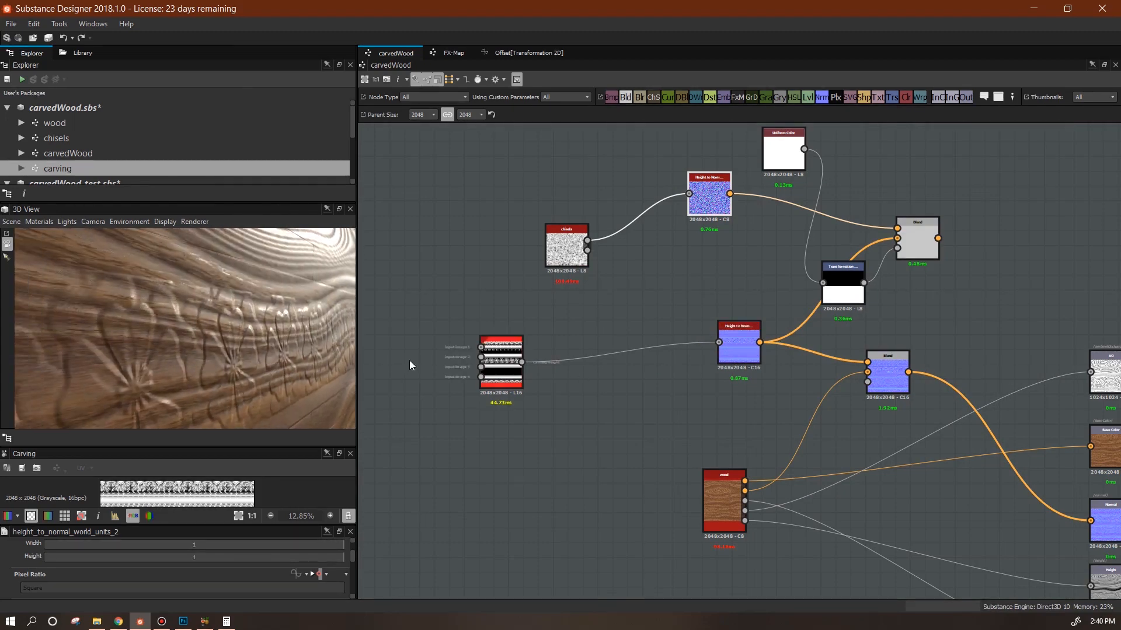
{"action": "left_click_drag", "start_coordinate": [180, 349], "coordinate": [244, 334]}
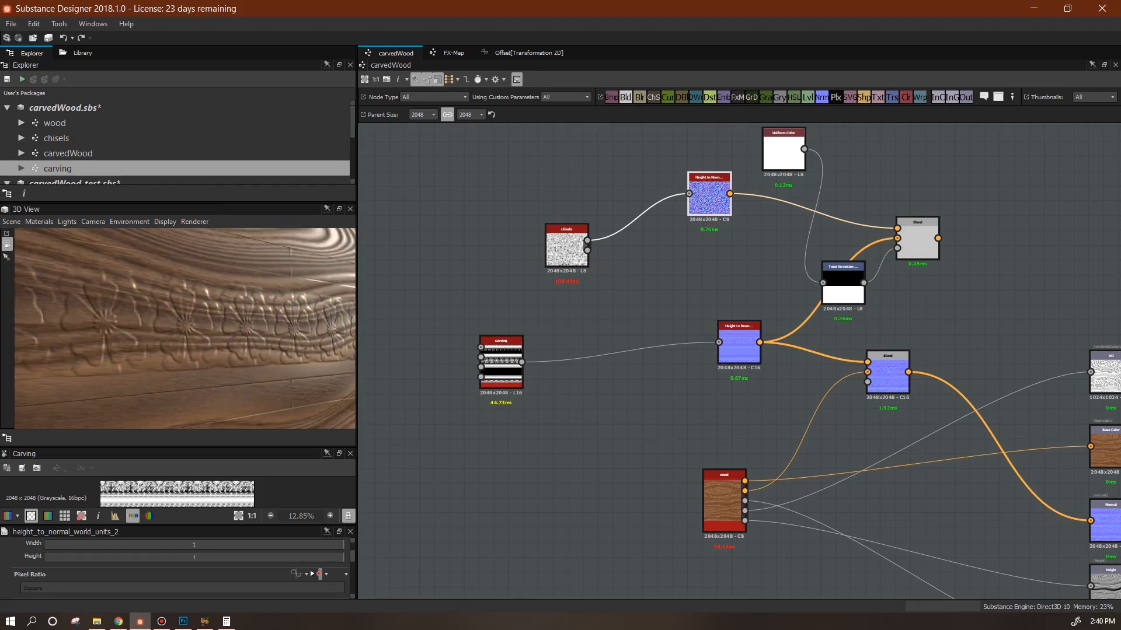
{"action": "left_click_drag", "start_coordinate": [301, 400], "coordinate": [236, 326]}
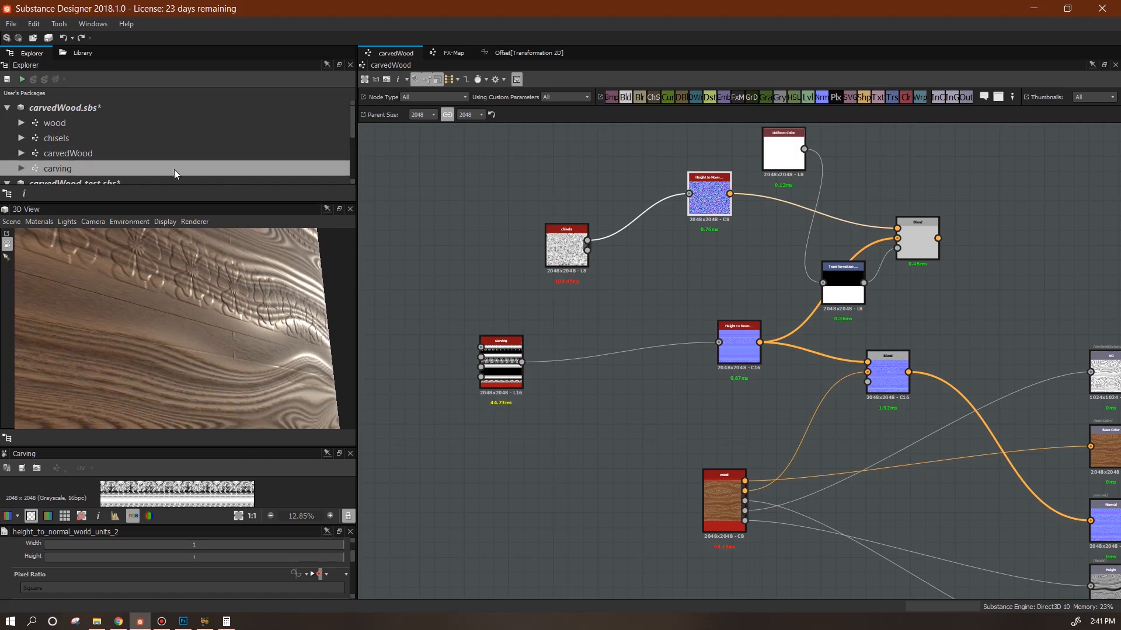
- Open the carving graph and look through its chain of Transformation 2D, Bevel and Blend nodes
{"action": "left_click_drag", "start_coordinate": [167, 202], "coordinate": [172, 246]}
{"action": "left_click_drag", "start_coordinate": [173, 174], "coordinate": [68, 168]}
{"action": "double_click", "coordinate": [69, 169]}
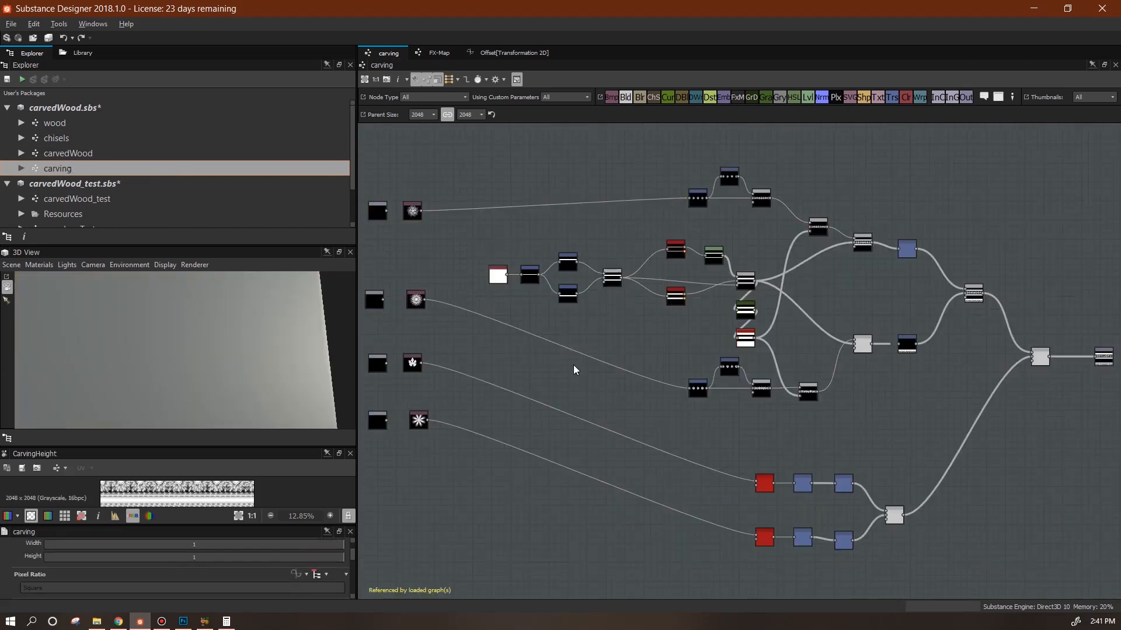
{"action": "scroll", "coordinate": [637, 362], "scroll_direction": "up", "scroll_amount": 2}
{"action": "middle_click_drag", "start_coordinate": [637, 359], "coordinate": [793, 492]}
{"action": "scroll", "coordinate": [765, 435], "scroll_direction": "up", "scroll_amount": 4}
{"action": "middle_click_drag", "start_coordinate": [683, 434], "coordinate": [576, 449]}
{"action": "middle_click_drag", "start_coordinate": [776, 382], "coordinate": [469, 350]}
{"action": "scroll", "coordinate": [755, 369], "scroll_direction": "down", "scroll_amount": 3}
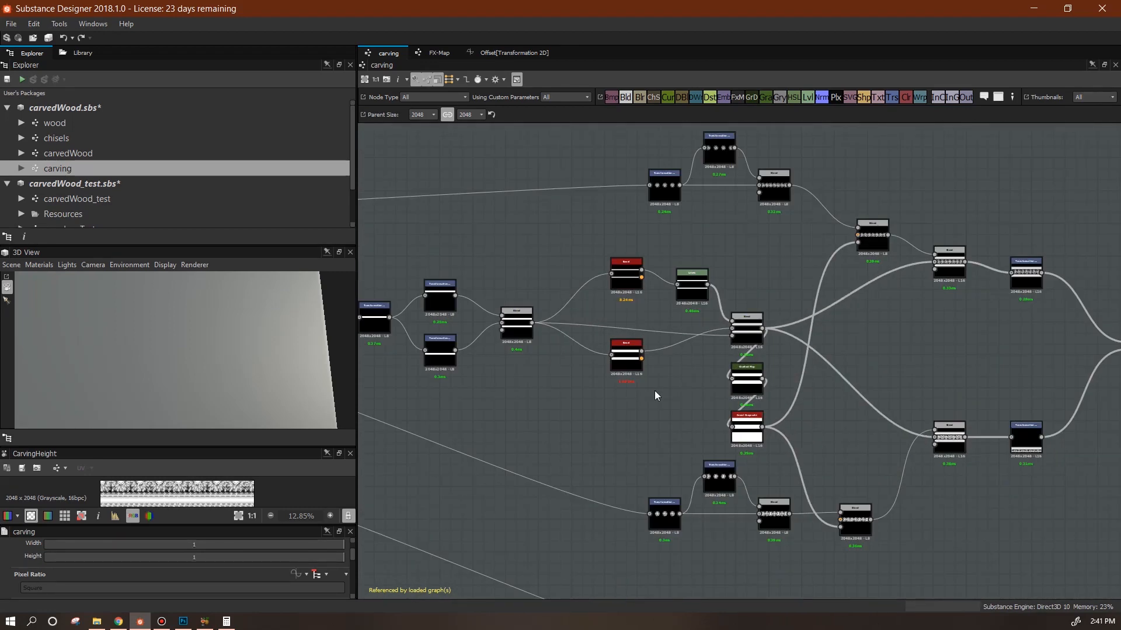
{"action": "middle_click_drag", "start_coordinate": [654, 390], "coordinate": [868, 400]}
- Set the tiling mode of the Transformation 2D after the Uniform Color to absolute Horizontal Tiling, and check the flower chains' first transformations
{"action": "left_click", "coordinate": [597, 340]}
{"action": "left_click_drag", "start_coordinate": [234, 527], "coordinate": [245, 345]}
{"action": "left_click", "coordinate": [326, 423]}
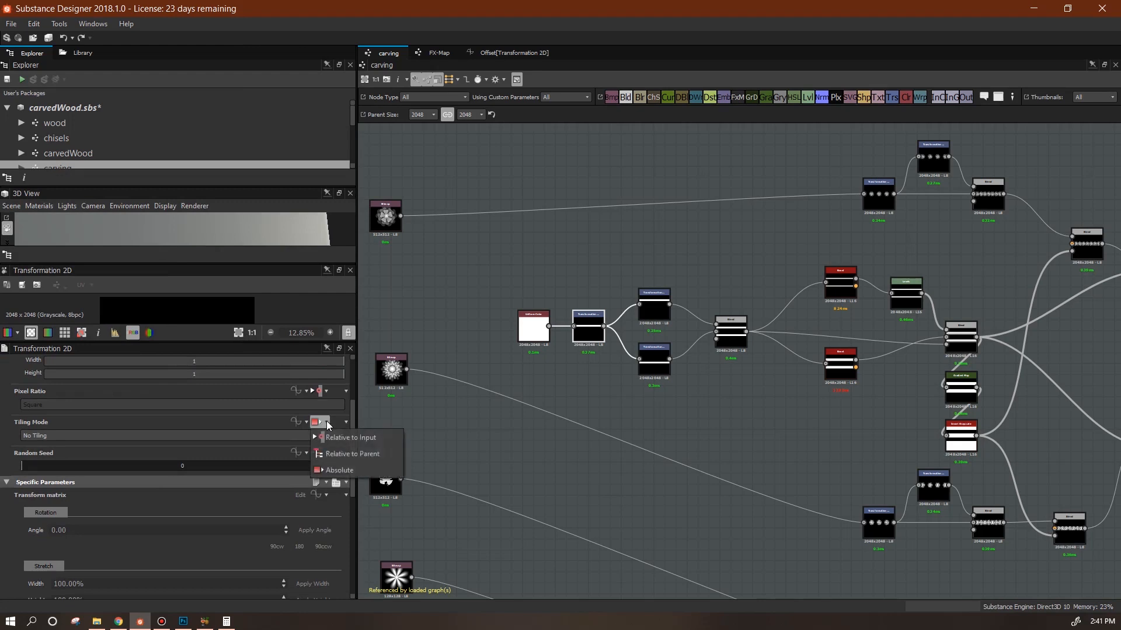
{"action": "left_click", "coordinate": [338, 469]}
{"action": "left_click", "coordinate": [281, 435]}
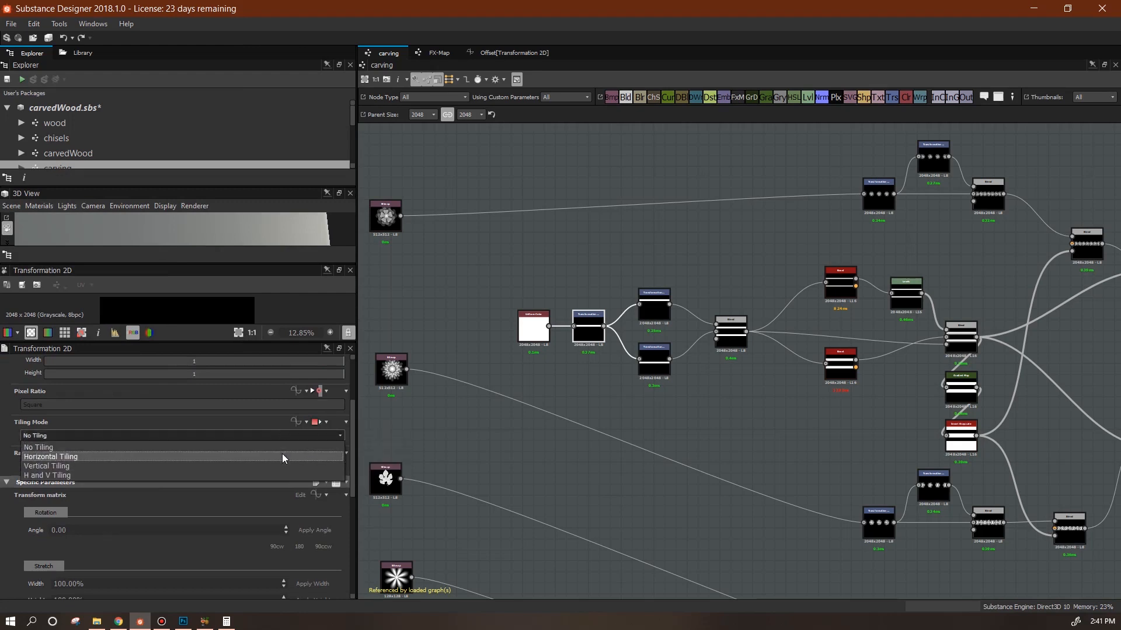
{"action": "left_click", "coordinate": [281, 455]}
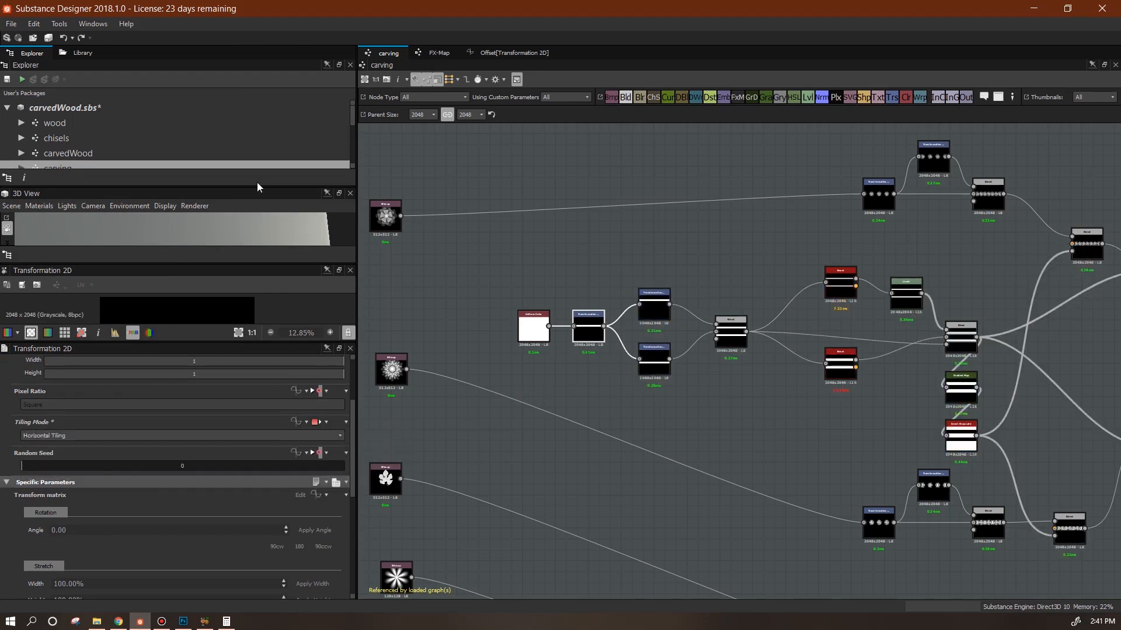
{"action": "left_click", "coordinate": [878, 196]}
{"action": "middle_click_drag", "start_coordinate": [856, 446], "coordinate": [810, 345], "text": "alt"}
{"action": "left_click", "coordinate": [835, 430]}
{"action": "middle_click_drag", "start_coordinate": [803, 460], "coordinate": [821, 522], "text": "alt"}
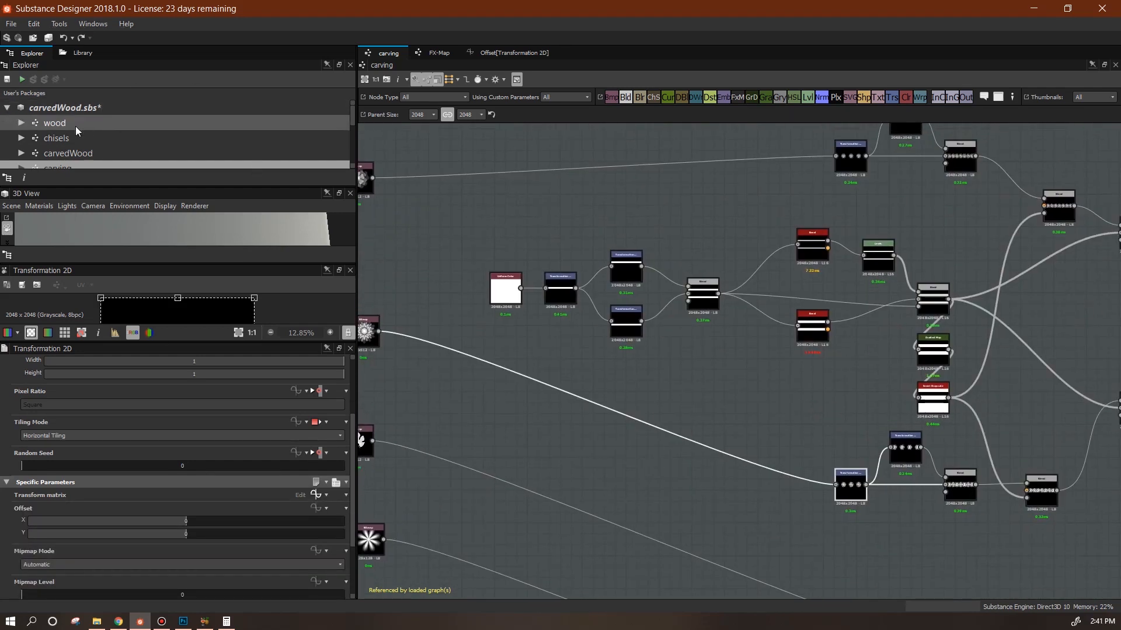
- Return to the carvedWood graph and examine the carving in the 3D view and the carving node's four image inputs
{"action": "left_click", "coordinate": [81, 156]}
{"action": "double_click", "coordinate": [82, 154]}
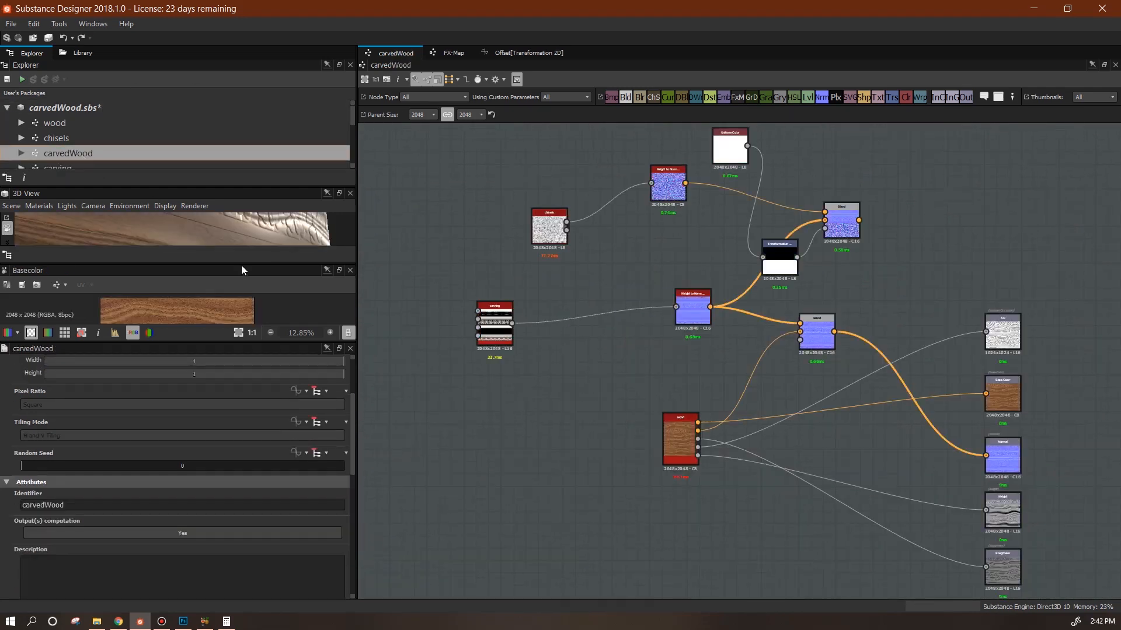
{"action": "left_click_drag", "start_coordinate": [243, 265], "coordinate": [256, 423]}
{"action": "mouse_move", "coordinate": [303, 337]}
{"action": "left_mouse_down"}
{"action": "mouse_move", "coordinate": [289, 356]}
{"action": "mouse_move", "coordinate": [240, 339]}
{"action": "mouse_move", "coordinate": [315, 350]}
{"action": "left_mouse_up"}
{"action": "scroll", "coordinate": [479, 345], "scroll_direction": "up", "scroll_amount": 5}
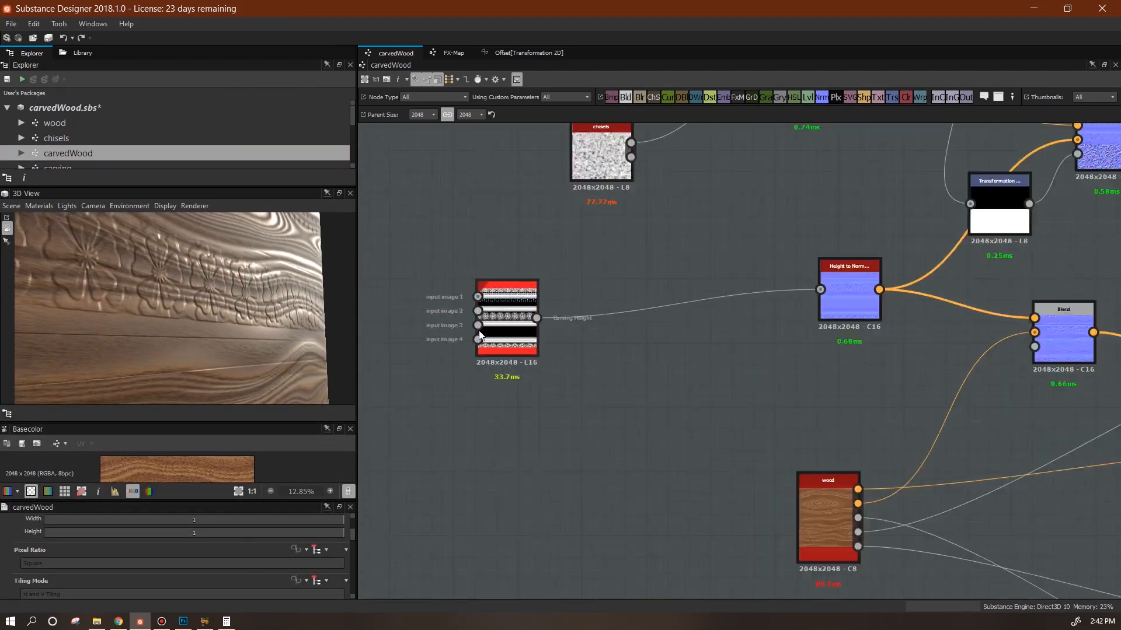
{"action": "scroll", "coordinate": [478, 286], "scroll_direction": "down", "scroll_amount": 4}
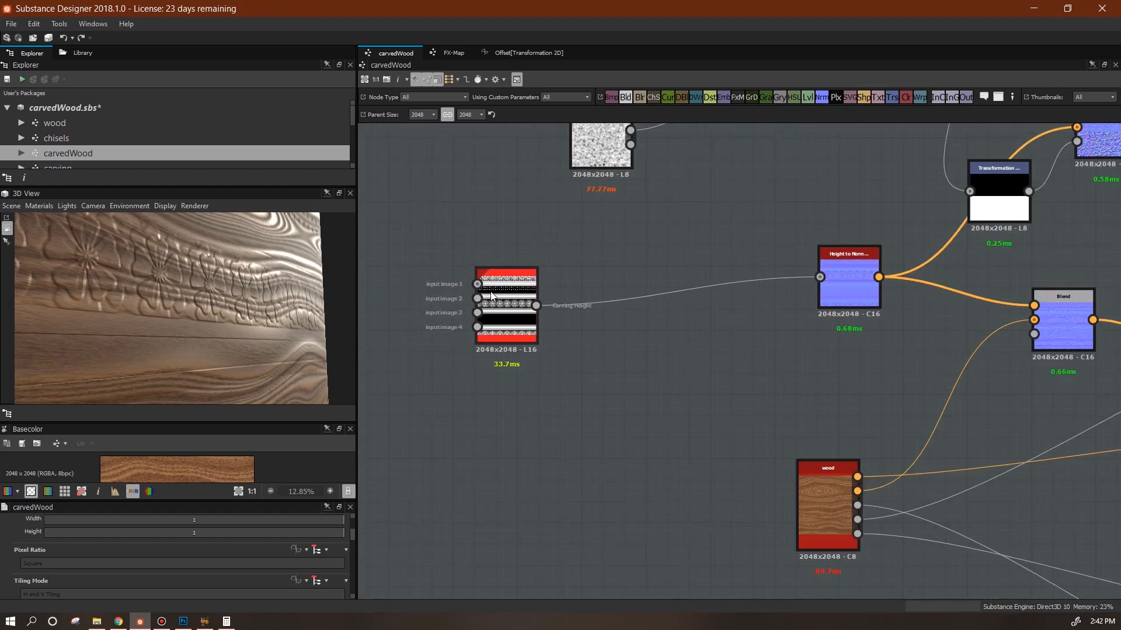
{"action": "middle_click_drag", "start_coordinate": [531, 349], "coordinate": [630, 348]}
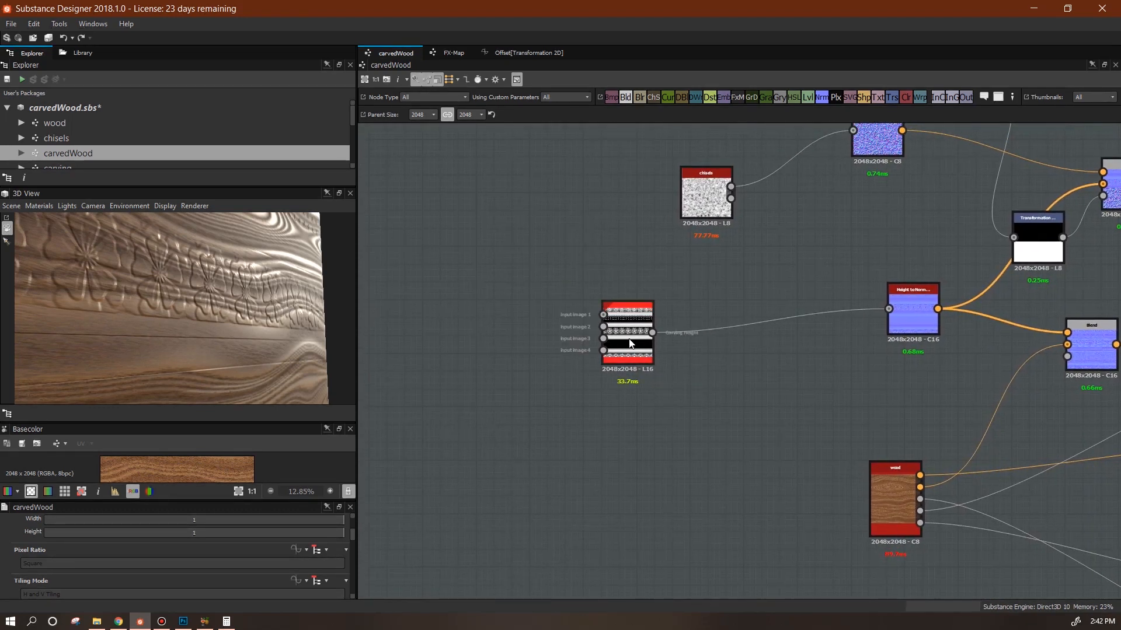
{"action": "scroll", "coordinate": [537, 341], "scroll_direction": "down", "scroll_amount": 3}
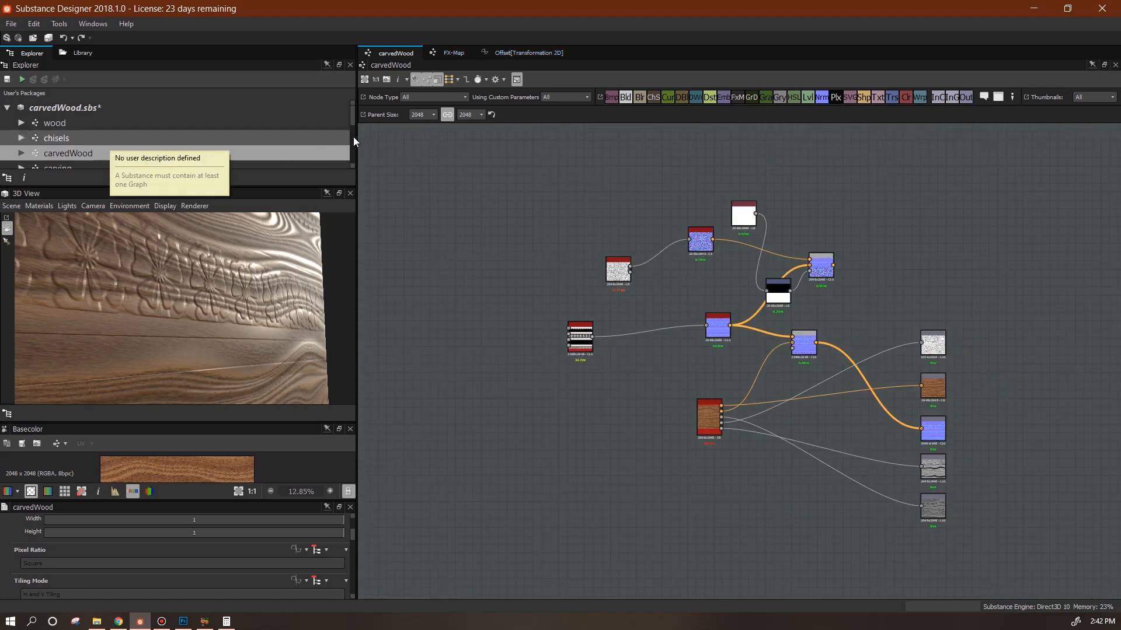
- Collapse the carvedWood_test package and, in the carving graph, rewire the four pattern chains from the bitmaps to their image input nodes
{"action": "left_click_drag", "start_coordinate": [244, 187], "coordinate": [244, 253]}
{"action": "scroll", "coordinate": [79, 204], "scroll_direction": "down", "scroll_amount": 1}
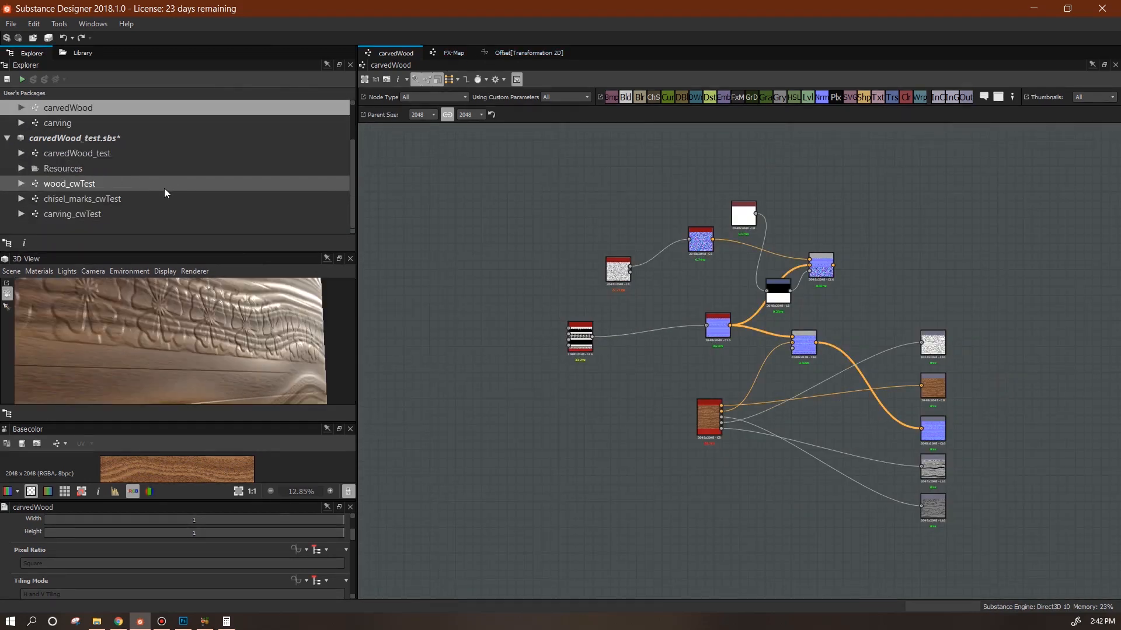
{"action": "left_click", "coordinate": [9, 142]}
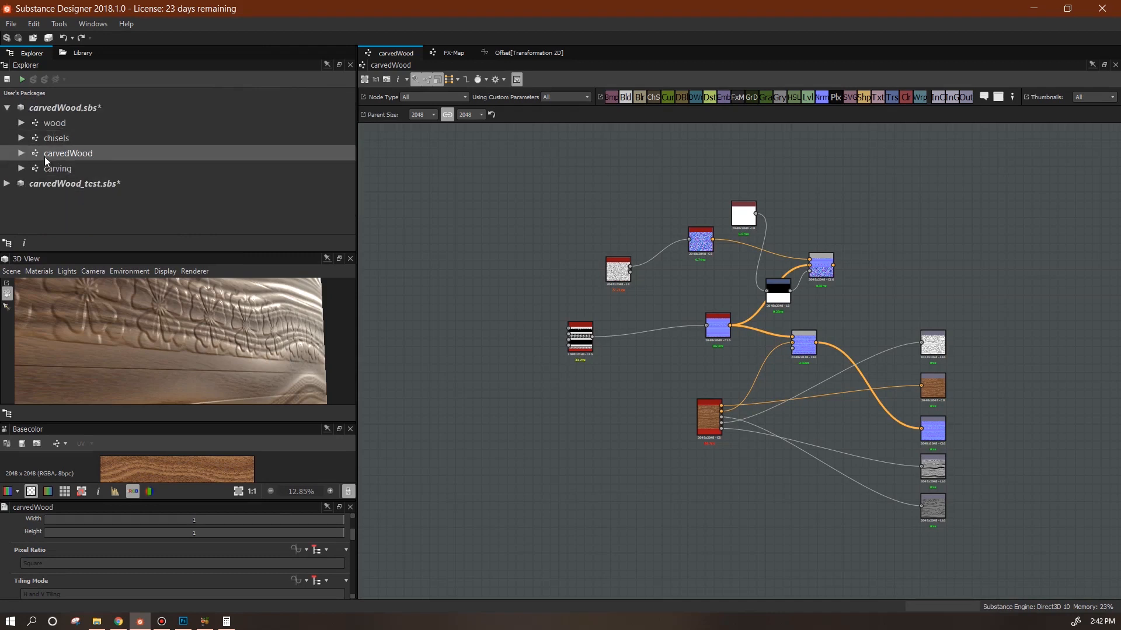
{"action": "left_click", "coordinate": [61, 172]}
{"action": "double_click", "coordinate": [59, 169]}
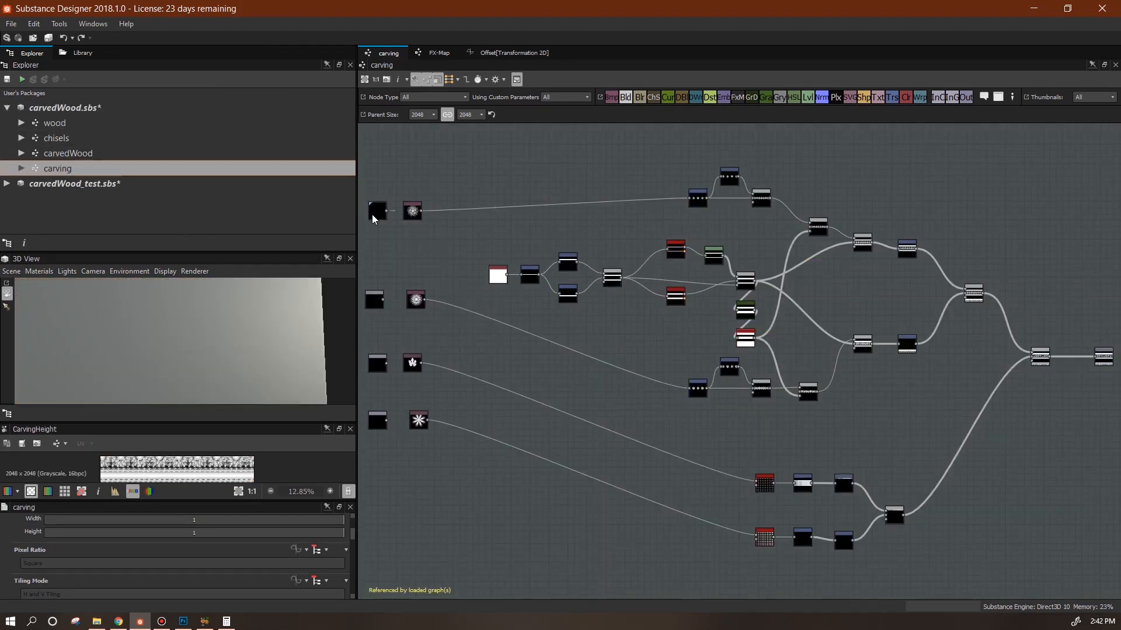
{"action": "middle_click_drag", "start_coordinate": [374, 218], "coordinate": [499, 245]}
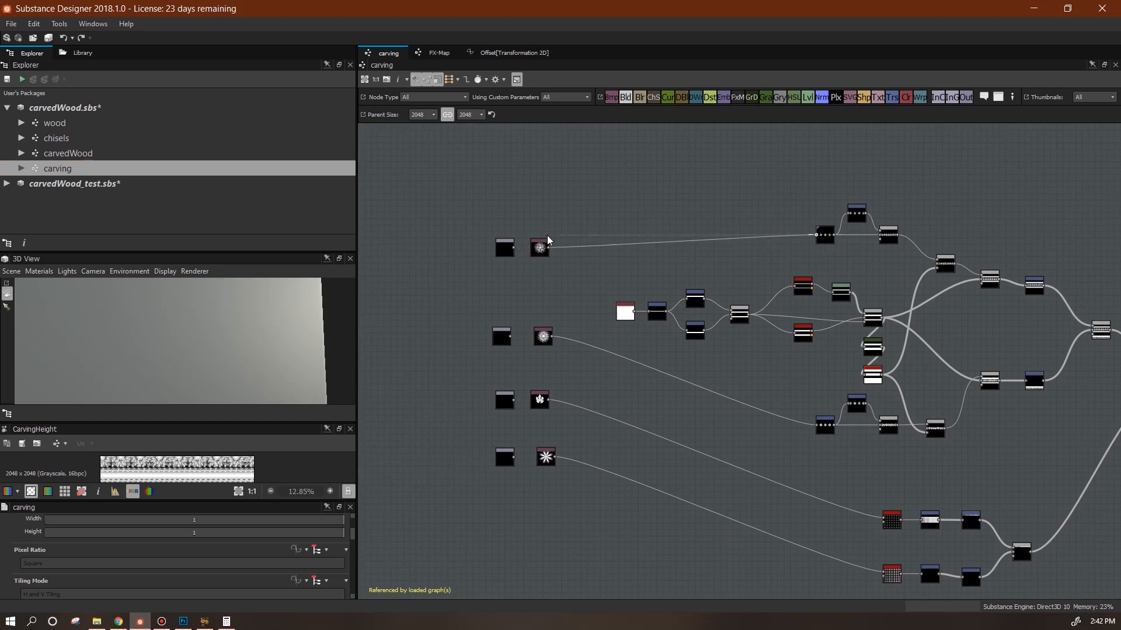
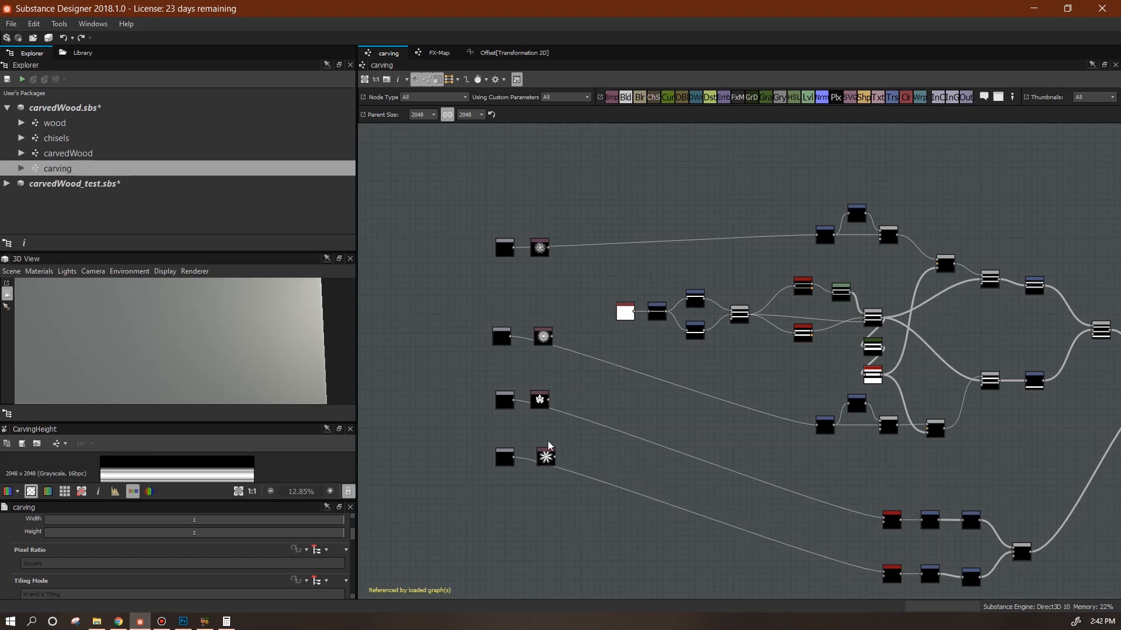
{"action": "middle_click_drag", "start_coordinate": [752, 468], "coordinate": [675, 476]}
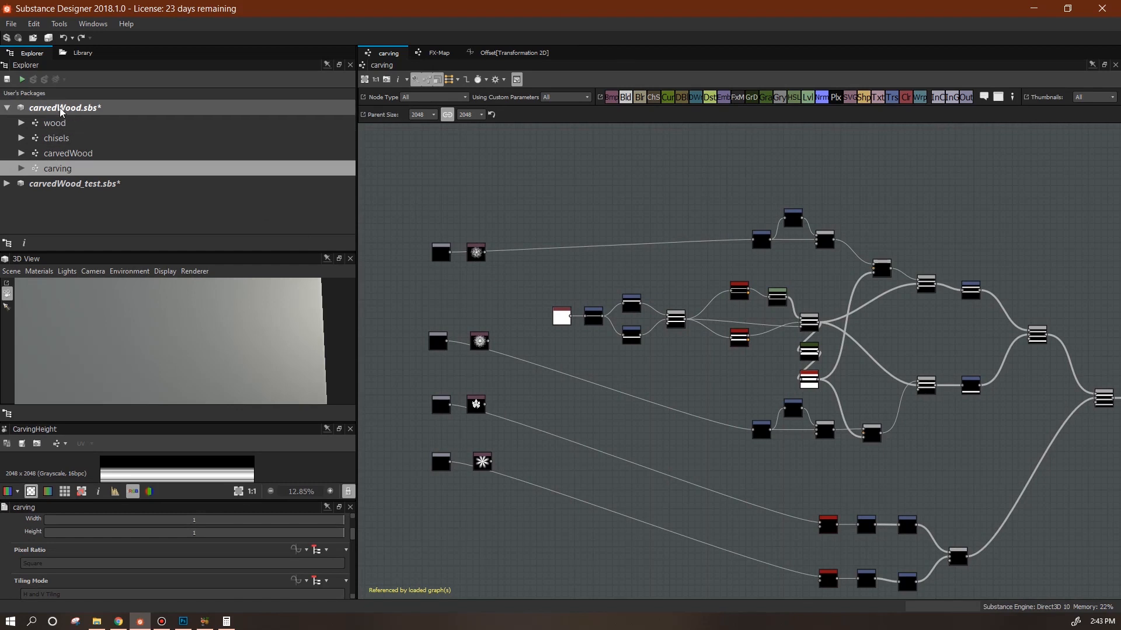
- Reopen the carvedWood graph and examine the wood around the model's edge in the 3D view
{"action": "left_click", "coordinate": [75, 154]}
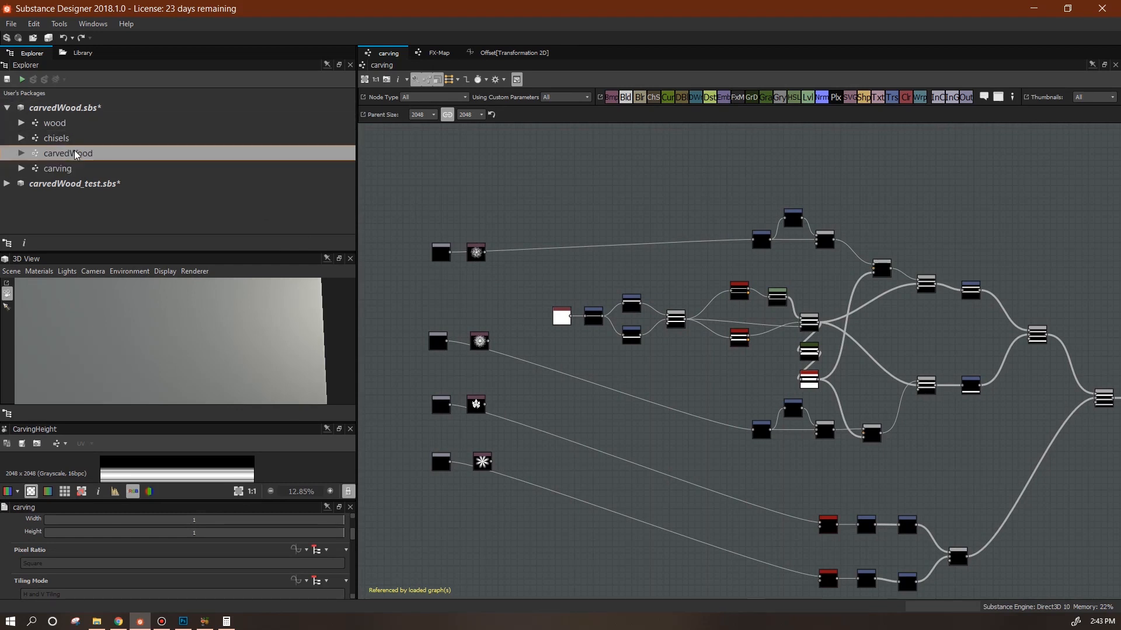
{"action": "double_click", "coordinate": [75, 153]}
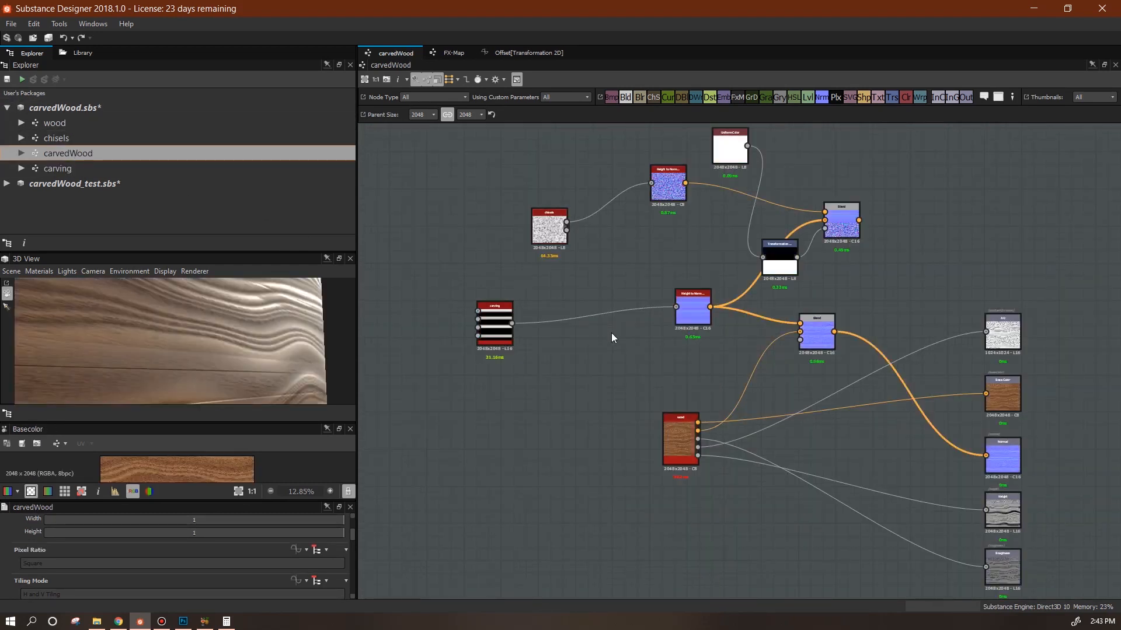
{"action": "scroll", "coordinate": [611, 333], "scroll_direction": "down", "scroll_amount": 2}
{"action": "middle_click_drag", "start_coordinate": [571, 362], "coordinate": [690, 359]}
{"action": "left_click_drag", "start_coordinate": [249, 345], "coordinate": [220, 362]}
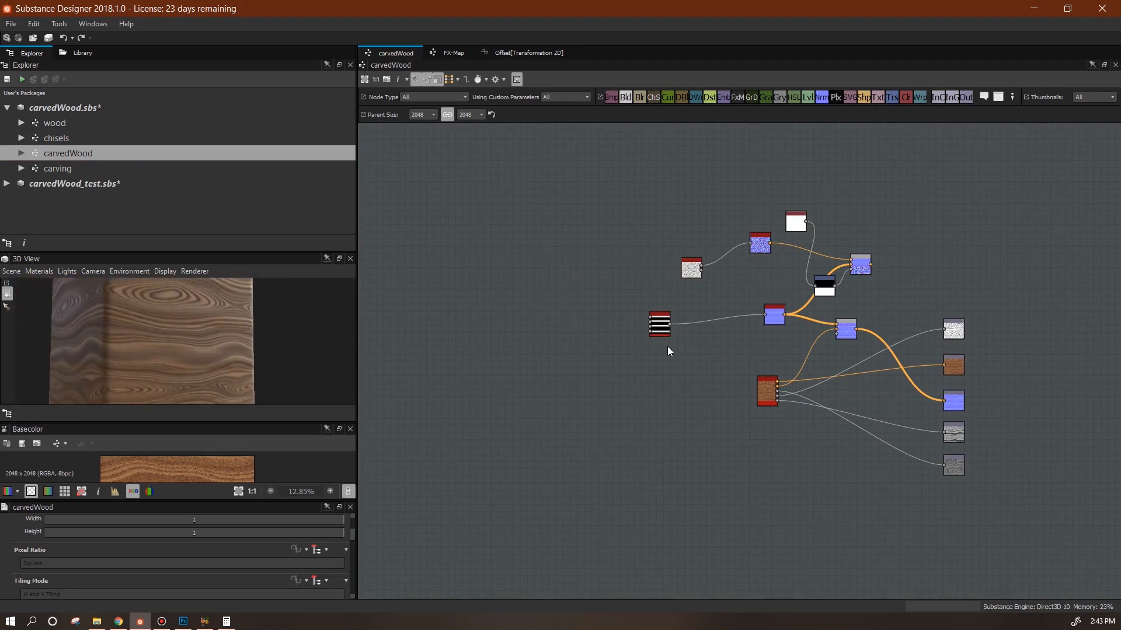
{"action": "scroll", "coordinate": [668, 348], "scroll_direction": "up", "scroll_amount": 2}
{"action": "left_click_drag", "start_coordinate": [286, 346], "coordinate": [315, 366]}
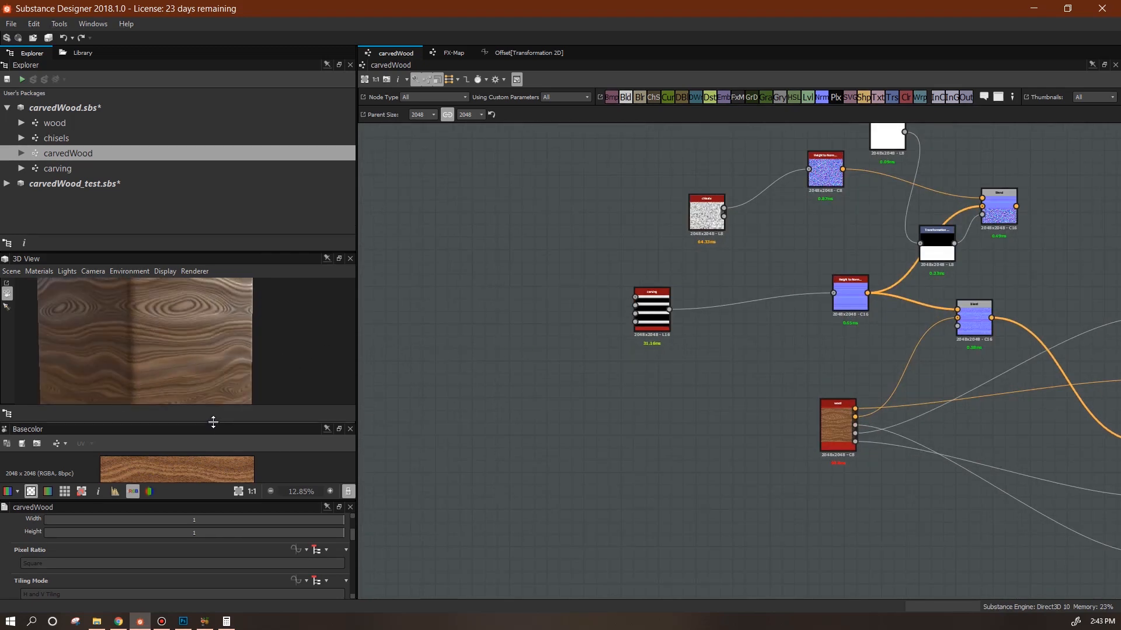
- Place mkt_20194sp_alpha_1 and mkt_20194sp_flower_3 from the carvedWood_test resources beside the carving node, deleting the extra bitmap
{"action": "left_click", "coordinate": [6, 184]}
{"action": "left_click", "coordinate": [21, 214]}
{"action": "left_click_drag", "start_coordinate": [285, 251], "coordinate": [284, 345]}
{"action": "left_click_drag", "start_coordinate": [75, 290], "coordinate": [515, 269]}
{"action": "left_click", "coordinate": [516, 321]}
{"action": "key", "text": "Delete"}
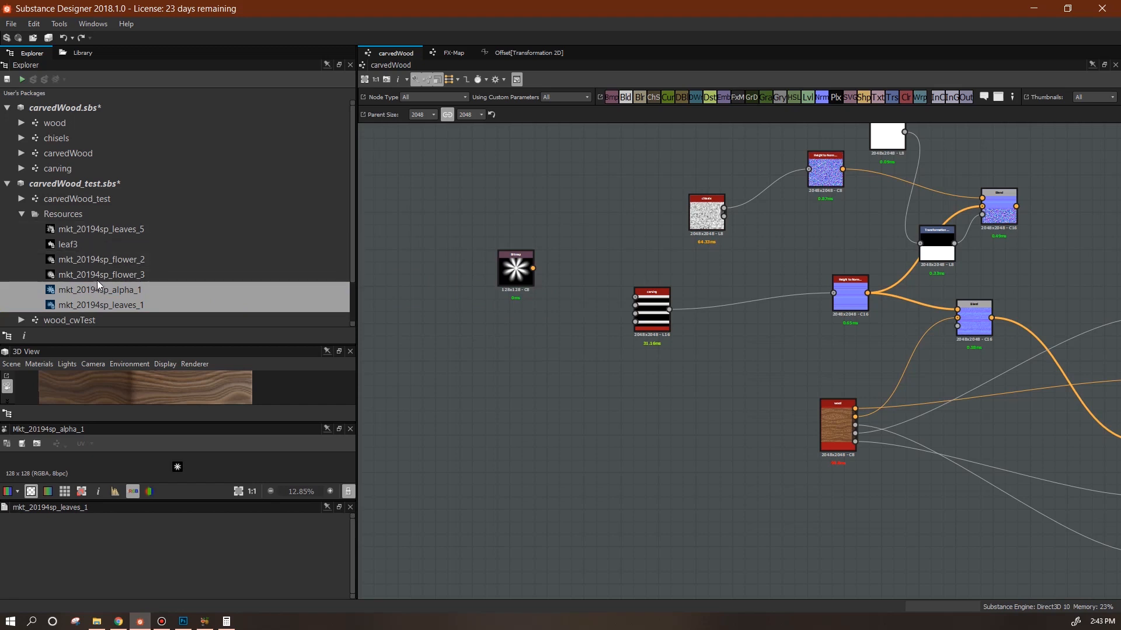
{"action": "left_click_drag", "start_coordinate": [97, 277], "coordinate": [519, 345]}
- Set the bitmap color mode to Grayscale, connect the two bitmaps to input image 1 and 2 of the carving node, and inspect the model
{"action": "left_click_drag", "start_coordinate": [355, 525], "coordinate": [363, 575]}
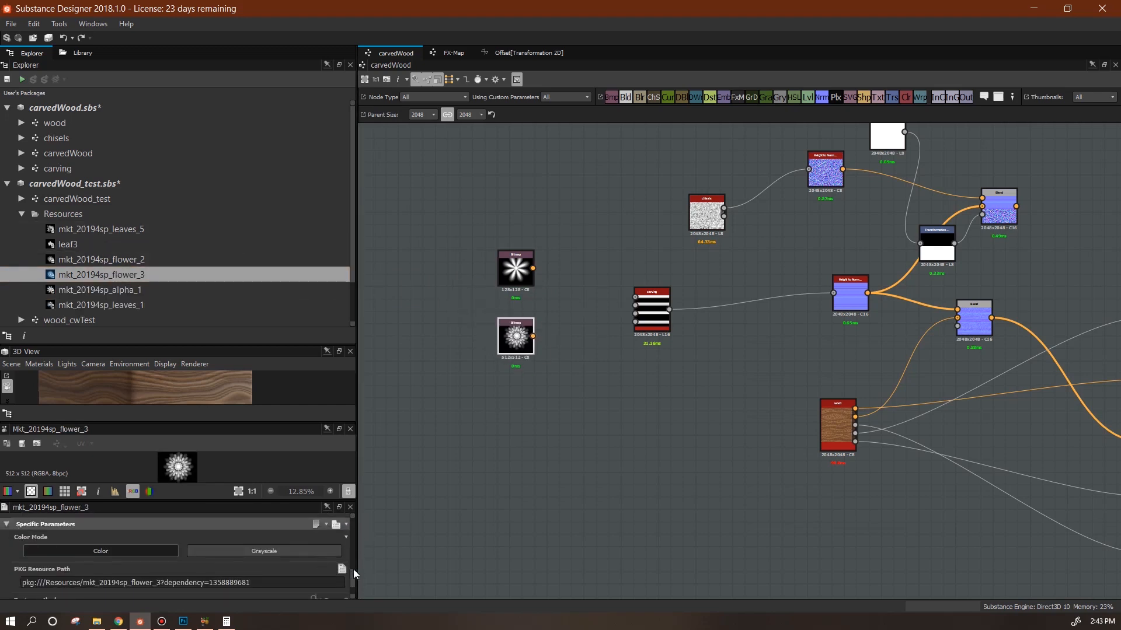
{"action": "left_click", "coordinate": [302, 551]}
{"action": "left_click_drag", "start_coordinate": [533, 268], "coordinate": [635, 297]}
{"action": "left_click_drag", "start_coordinate": [635, 305], "coordinate": [539, 337]}
{"action": "left_click", "coordinate": [850, 297]}
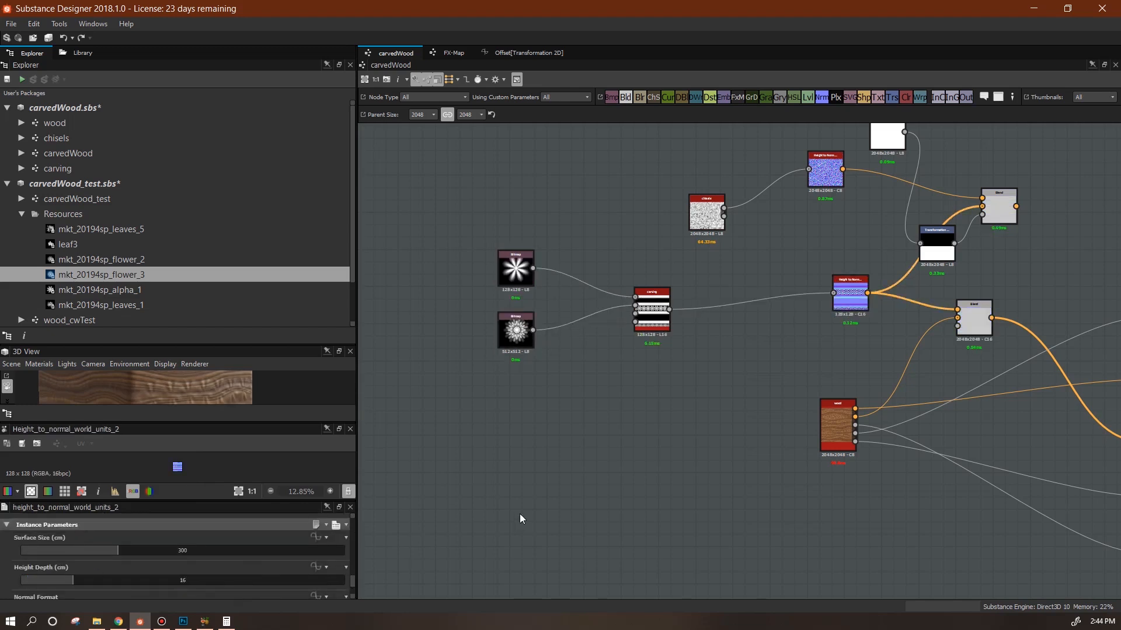
{"action": "left_click_drag", "start_coordinate": [213, 423], "coordinate": [231, 478]}
{"action": "left_click_drag", "start_coordinate": [300, 418], "coordinate": [588, 437]}
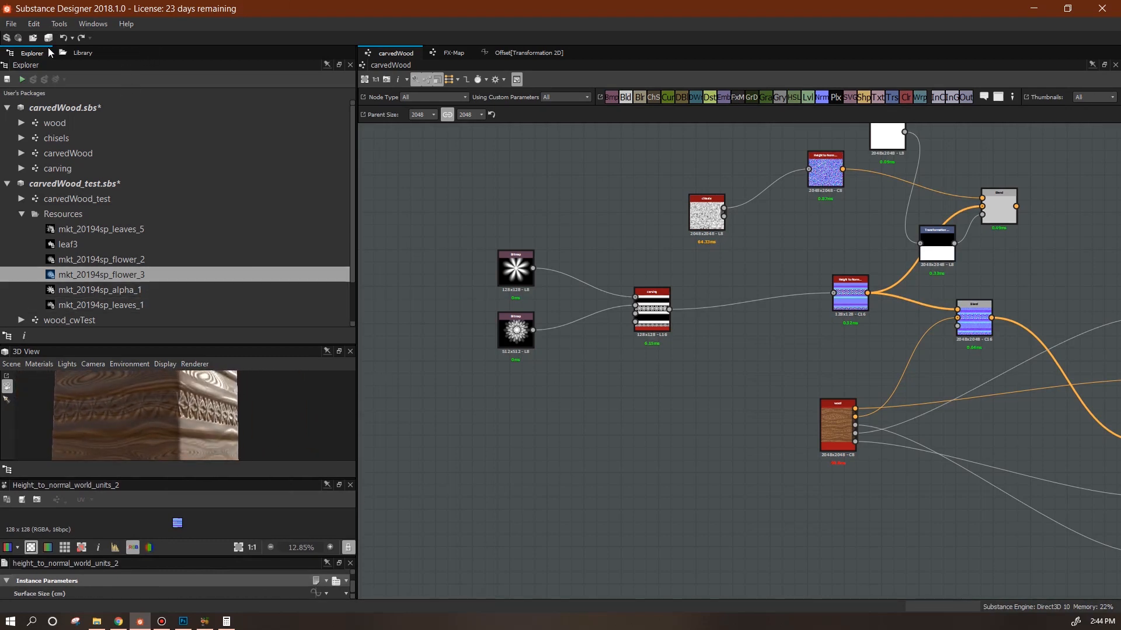
- Add a Shape node with the Crescent pattern below the bitmaps and connect it to input image 3 of the carving node
{"action": "left_click", "coordinate": [82, 53]}
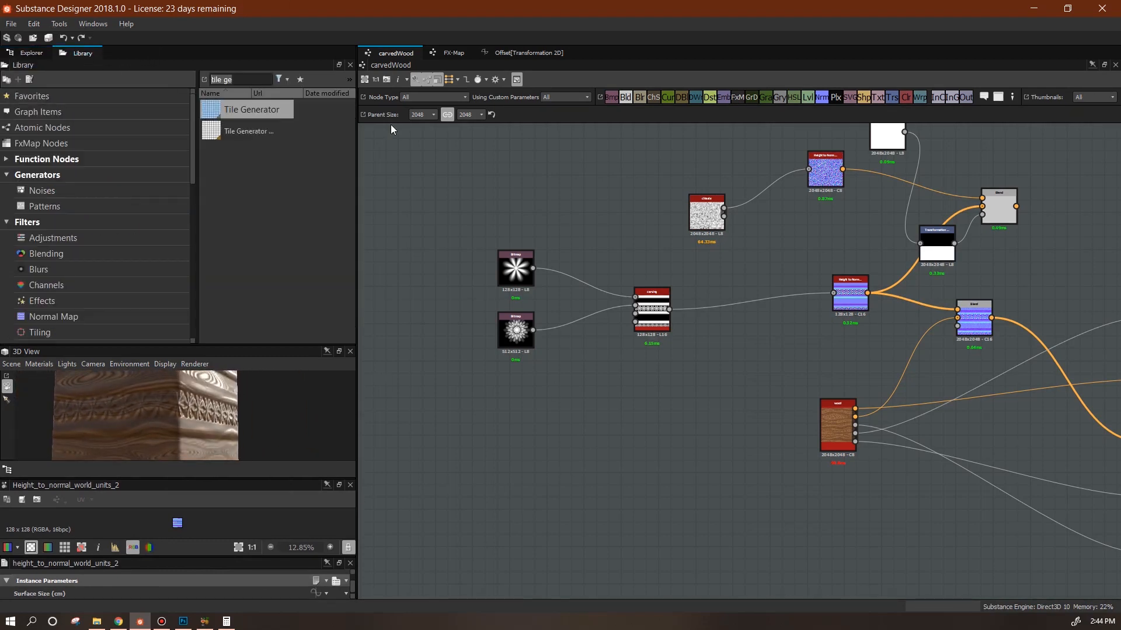
{"action": "type", "text": "shape"}
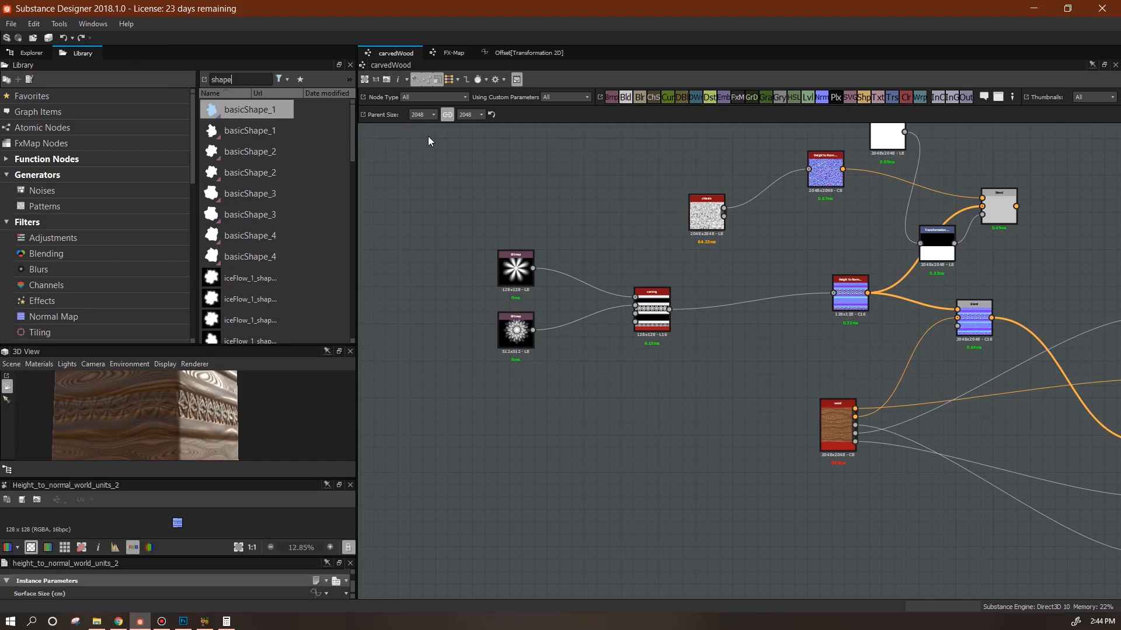
{"action": "left_click_drag", "start_coordinate": [353, 152], "coordinate": [352, 240]}
{"action": "left_click_drag", "start_coordinate": [264, 300], "coordinate": [499, 432]}
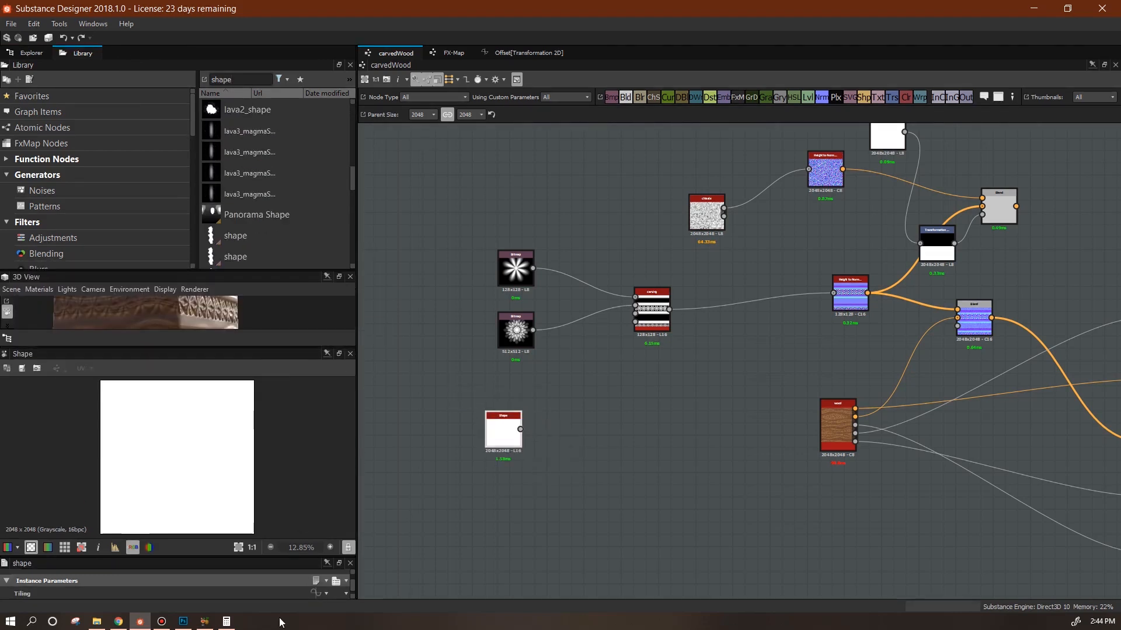
{"action": "left_click_drag", "start_coordinate": [260, 557], "coordinate": [257, 473]}
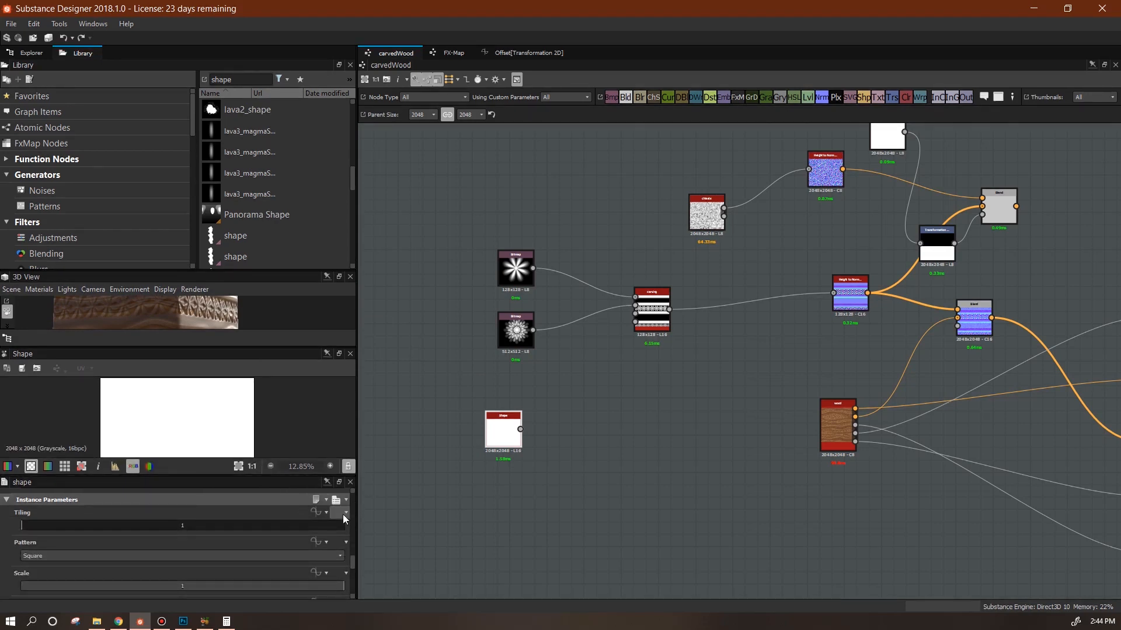
{"action": "left_click", "coordinate": [292, 556]}
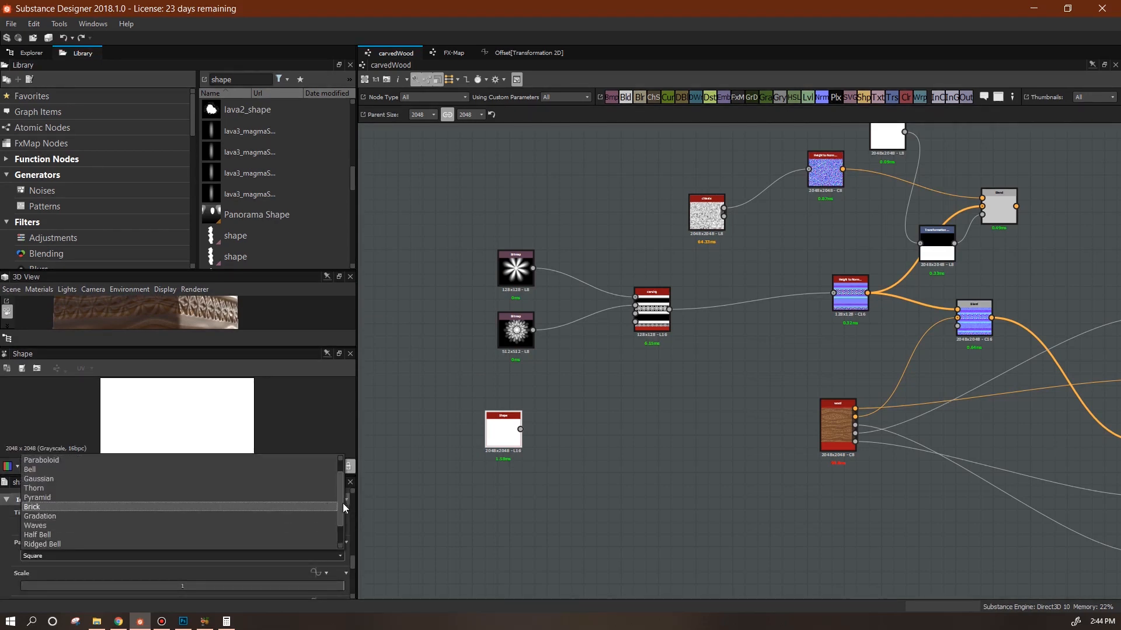
{"action": "left_click_drag", "start_coordinate": [338, 513], "coordinate": [341, 530]}
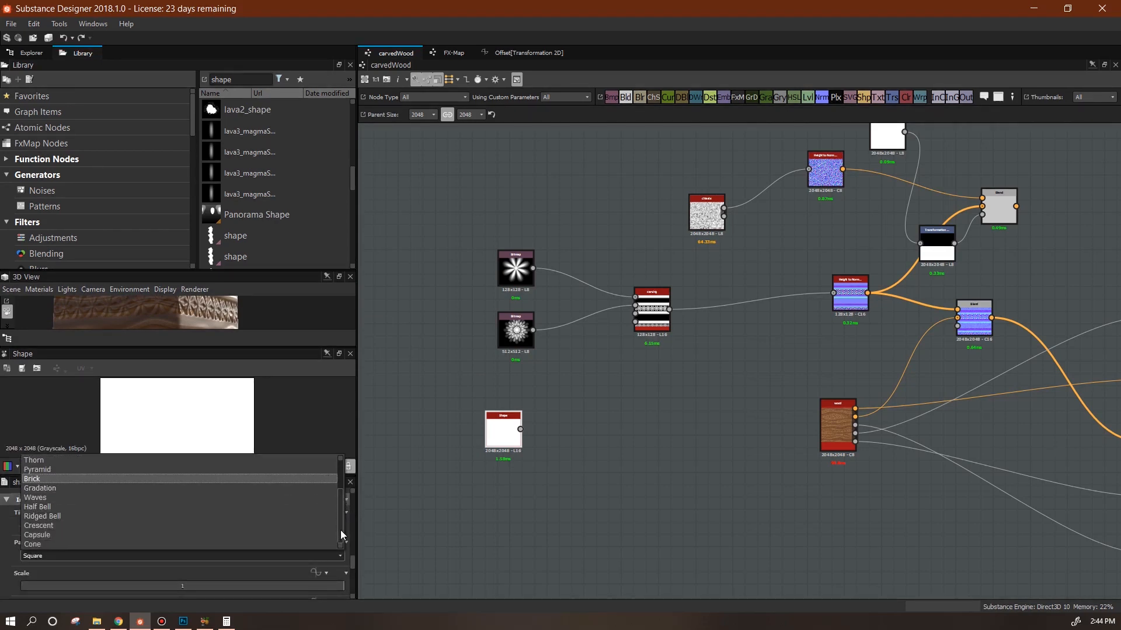
{"action": "left_click", "coordinate": [57, 525]}
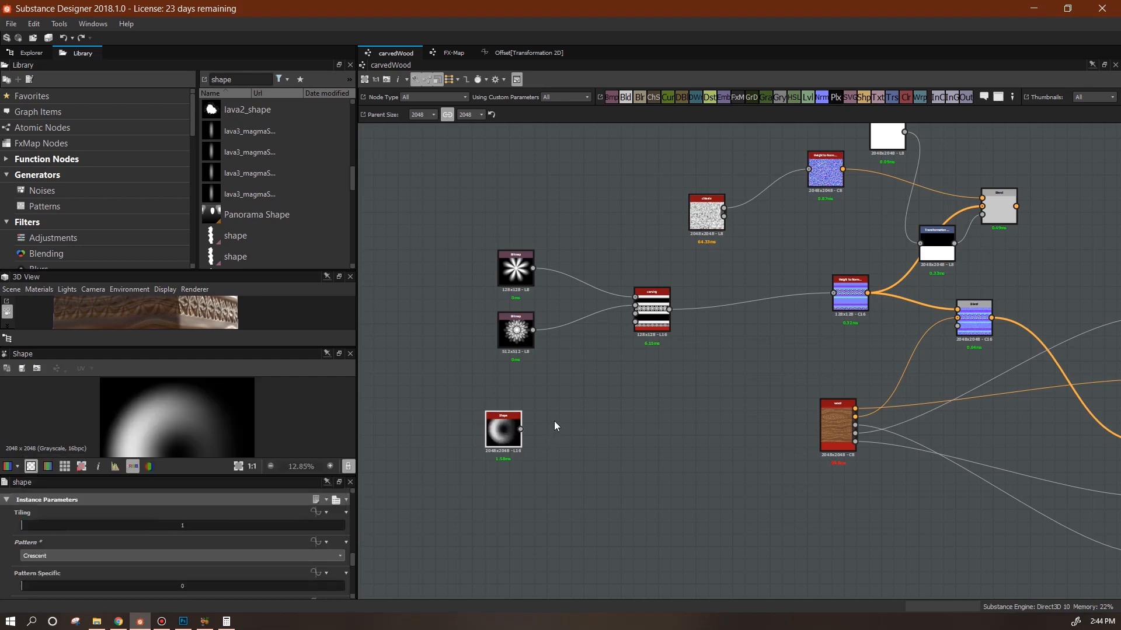
{"action": "left_click_drag", "start_coordinate": [521, 429], "coordinate": [635, 319]}
{"action": "left_click_drag", "start_coordinate": [512, 434], "coordinate": [526, 409]}
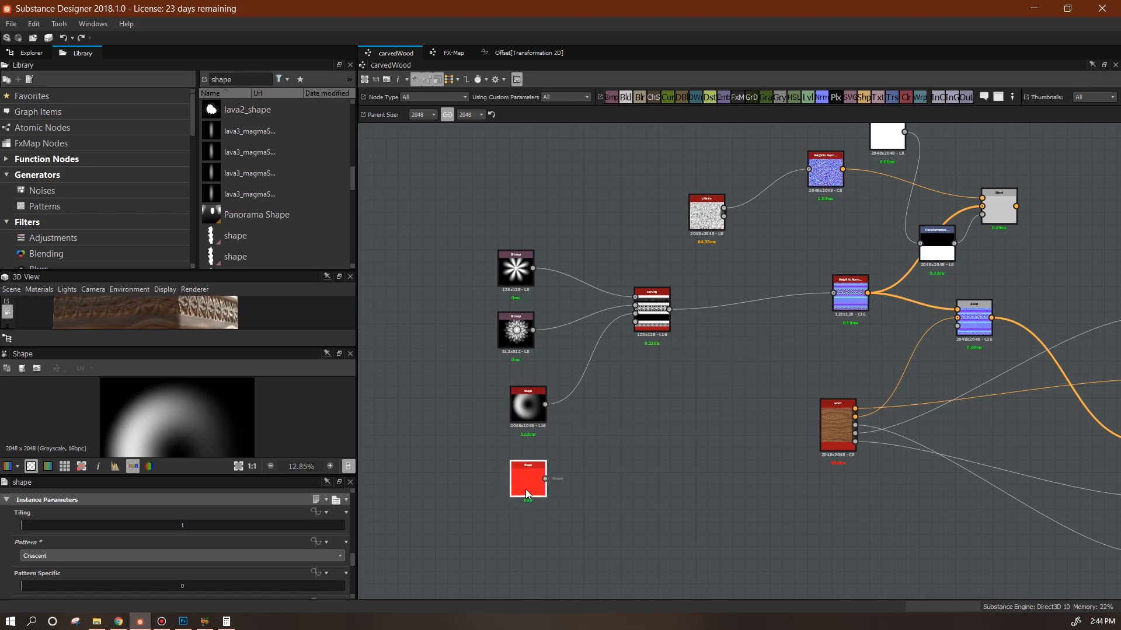
- Duplicate the Shape node with its pattern set to Pyramid, connect it to input image 4 of the carving node, and inspect the model
{"action": "left_click_drag", "start_coordinate": [613, 391], "coordinate": [513, 467]}
{"action": "left_click", "coordinate": [342, 555]}
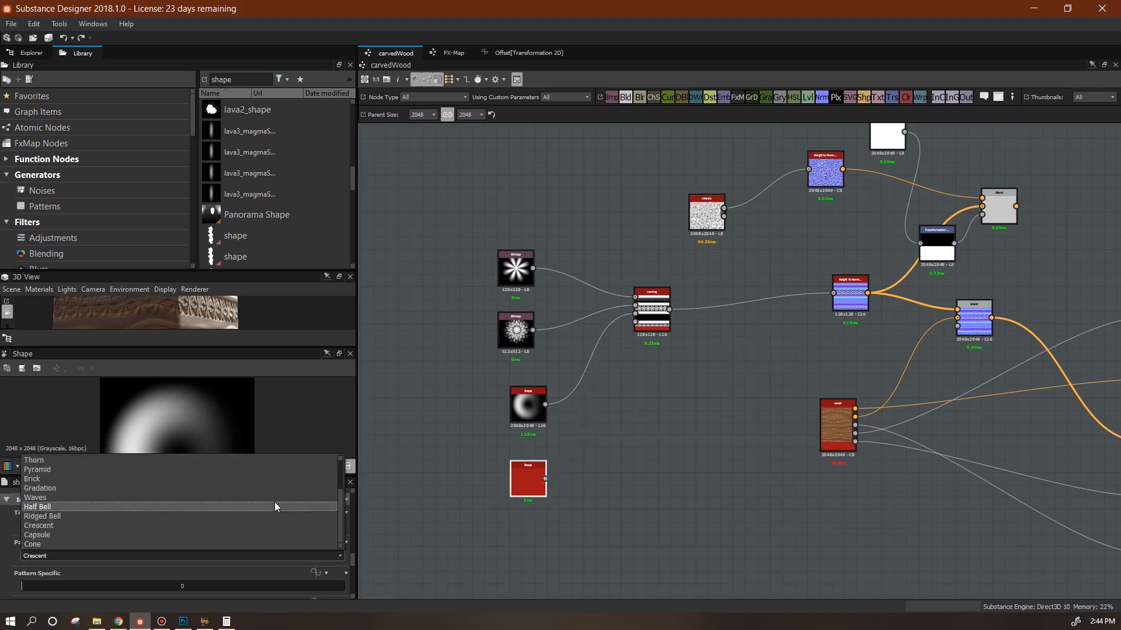
{"action": "left_click", "coordinate": [266, 471]}
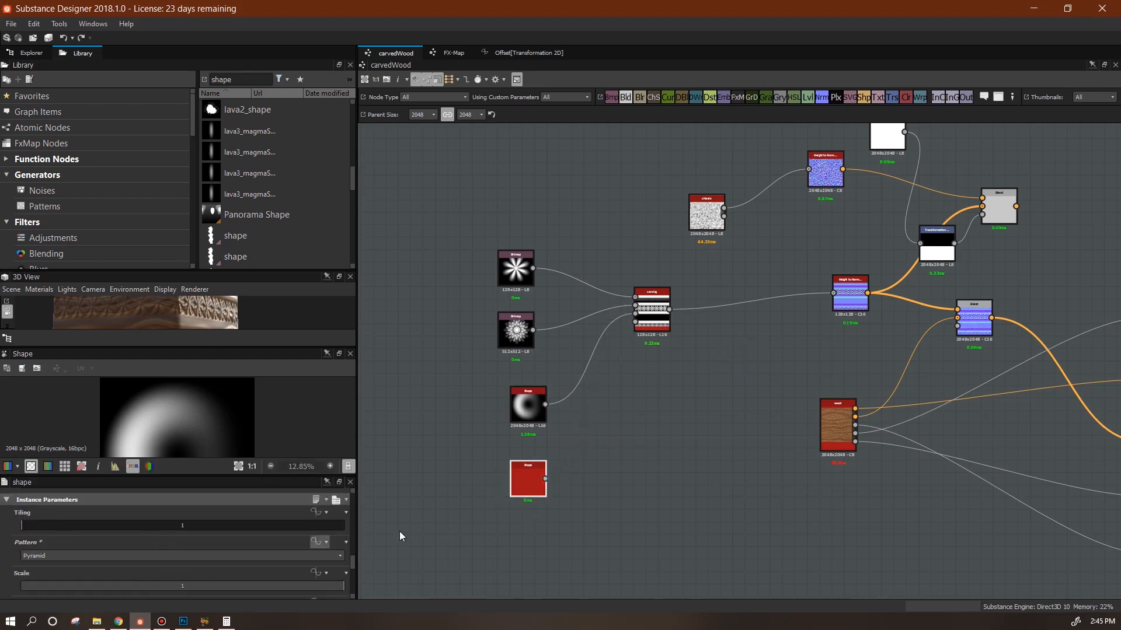
{"action": "left_click_drag", "start_coordinate": [547, 480], "coordinate": [635, 322]}
{"action": "left_click_drag", "start_coordinate": [162, 353], "coordinate": [164, 487]}
{"action": "left_click_drag", "start_coordinate": [234, 407], "coordinate": [257, 403]}
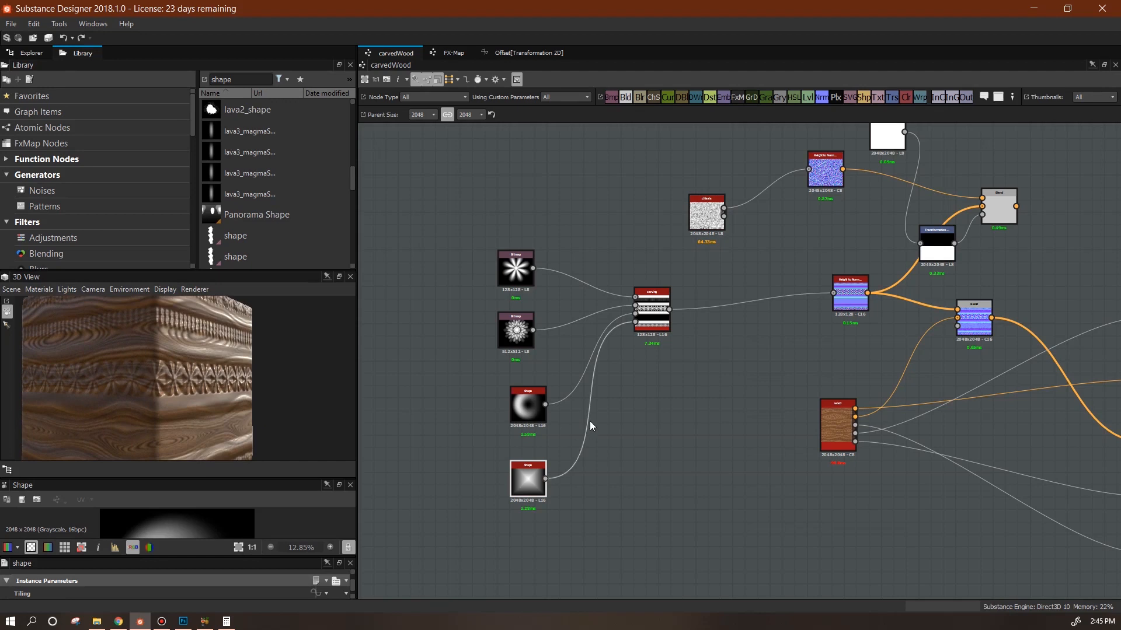
- Review the carving node's four image inputs and move the mkt_20194sp_alpha_1 bitmap slightly higher in the graph
{"action": "scroll", "coordinate": [589, 422], "scroll_direction": "up", "scroll_amount": 3}
{"action": "scroll", "coordinate": [622, 408], "scroll_direction": "down", "scroll_amount": 3}
{"action": "left_click", "coordinate": [666, 328]}
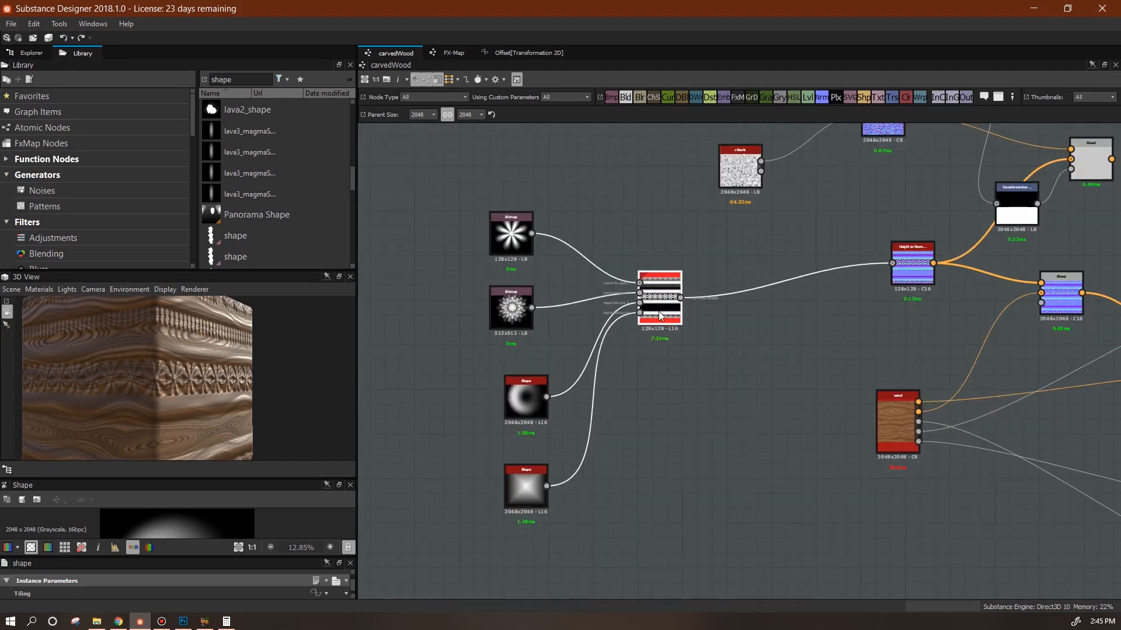
{"action": "scroll", "coordinate": [665, 325], "scroll_direction": "up", "scroll_amount": 4}
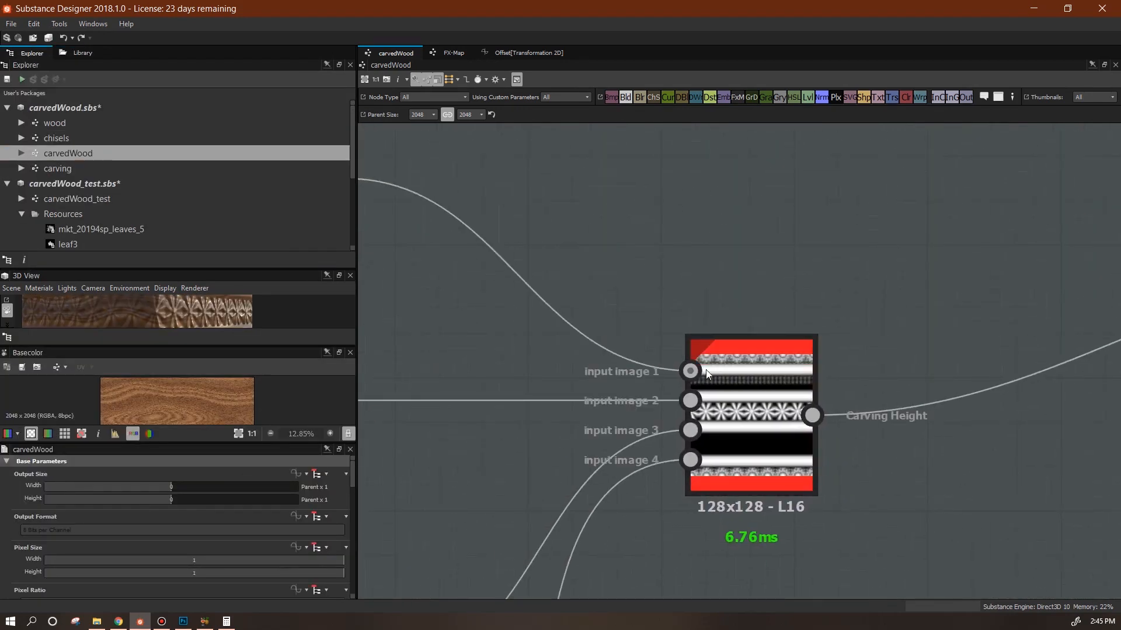
{"action": "scroll", "coordinate": [689, 372], "scroll_direction": "down", "scroll_amount": 3}
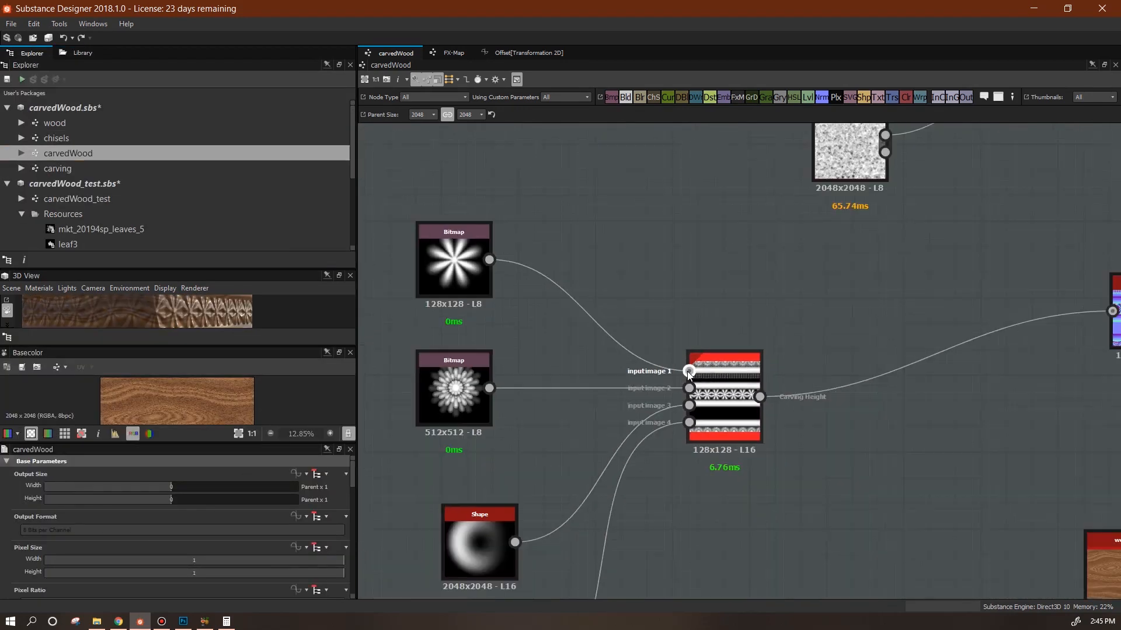
{"action": "left_click", "coordinate": [477, 243]}
{"action": "left_click_drag", "start_coordinate": [477, 244], "coordinate": [466, 244]}
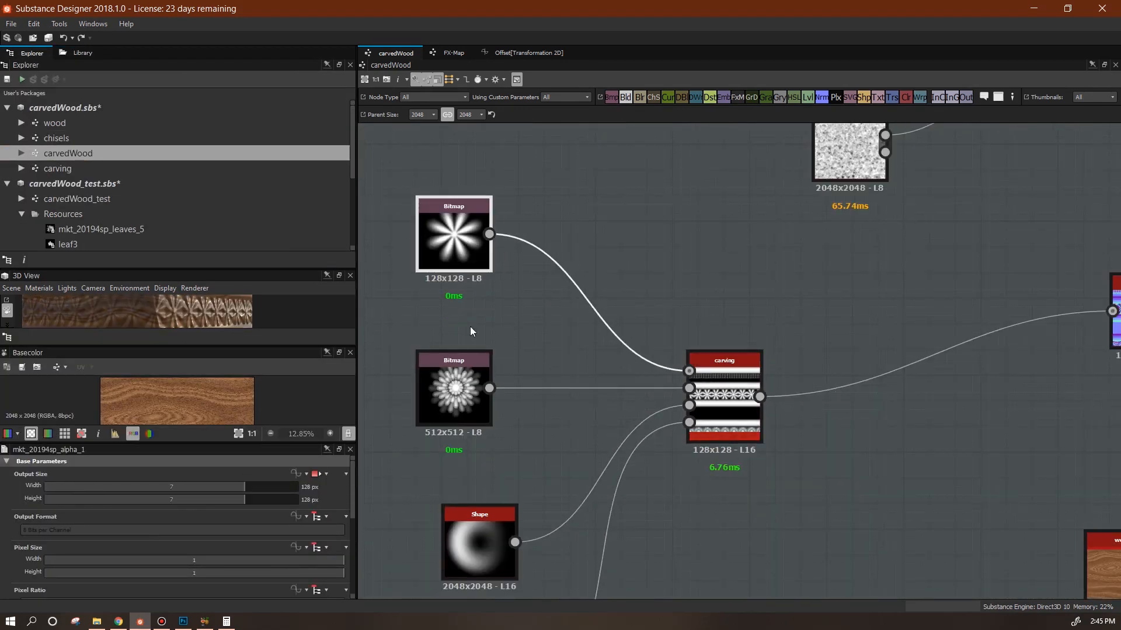
- Set the carving node's output size relative to parent and inspect the carved bands on the model with changed lighting
{"action": "left_click", "coordinate": [713, 366]}
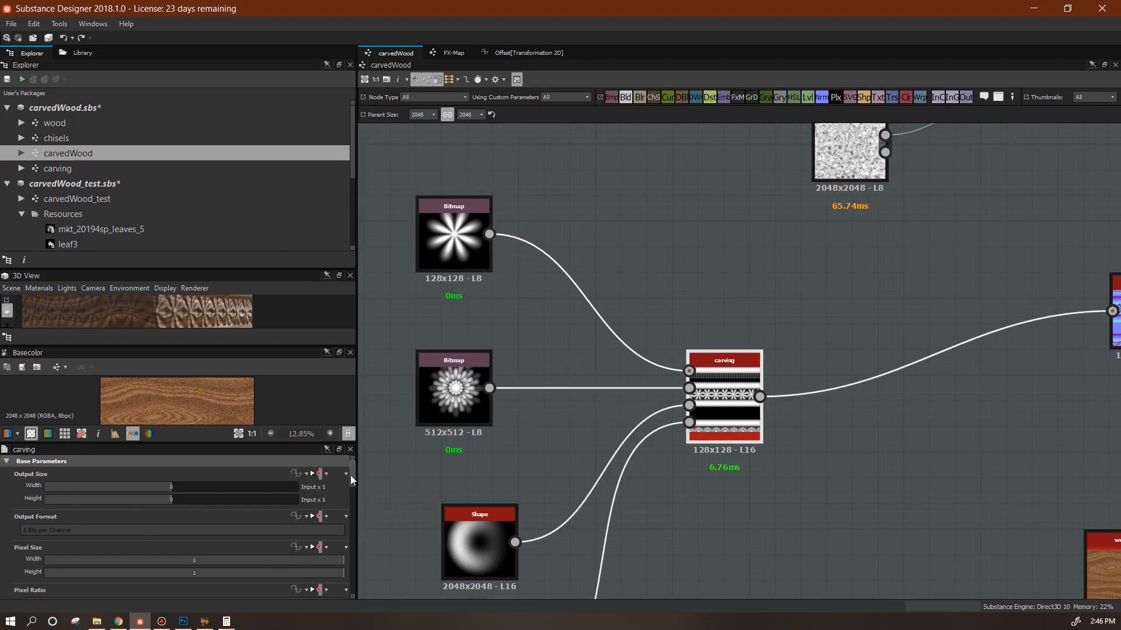
{"action": "left_click", "coordinate": [326, 476]}
{"action": "left_click", "coordinate": [336, 504]}
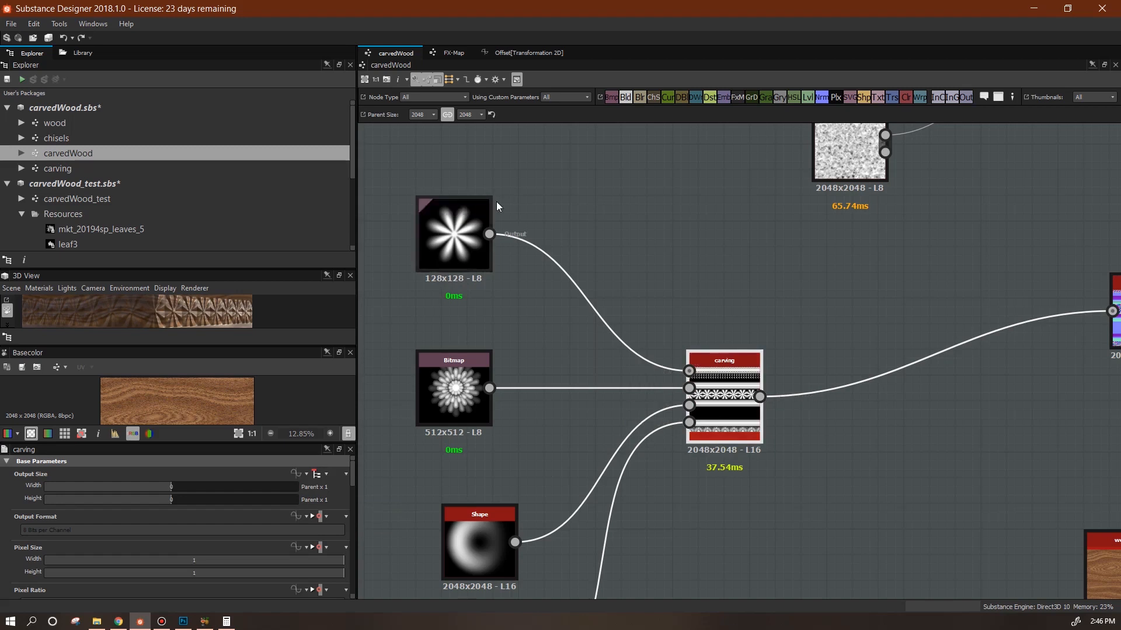
{"action": "left_click_drag", "start_coordinate": [233, 347], "coordinate": [234, 474]}
{"action": "left_click_drag", "start_coordinate": [234, 409], "coordinate": [268, 384]}
{"action": "scroll", "coordinate": [504, 403], "scroll_direction": "down", "scroll_amount": 2}
{"action": "right_click_drag", "start_coordinate": [229, 412], "coordinate": [426, 508]}
{"action": "left_click_drag", "start_coordinate": [226, 422], "coordinate": [327, 409]}
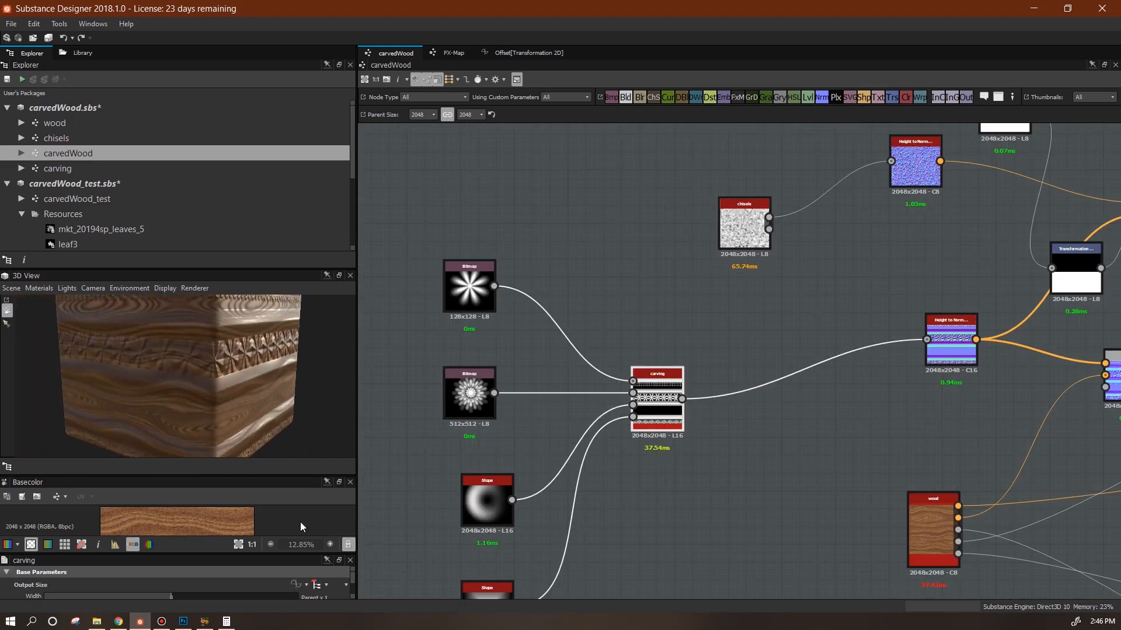
- Enlarge the 3D view and set the carving node's image input 1 to size 0.42 and location Y 0.47
{"action": "left_click_drag", "start_coordinate": [237, 474], "coordinate": [236, 416]}
{"action": "left_click_drag", "start_coordinate": [237, 271], "coordinate": [239, 150]}
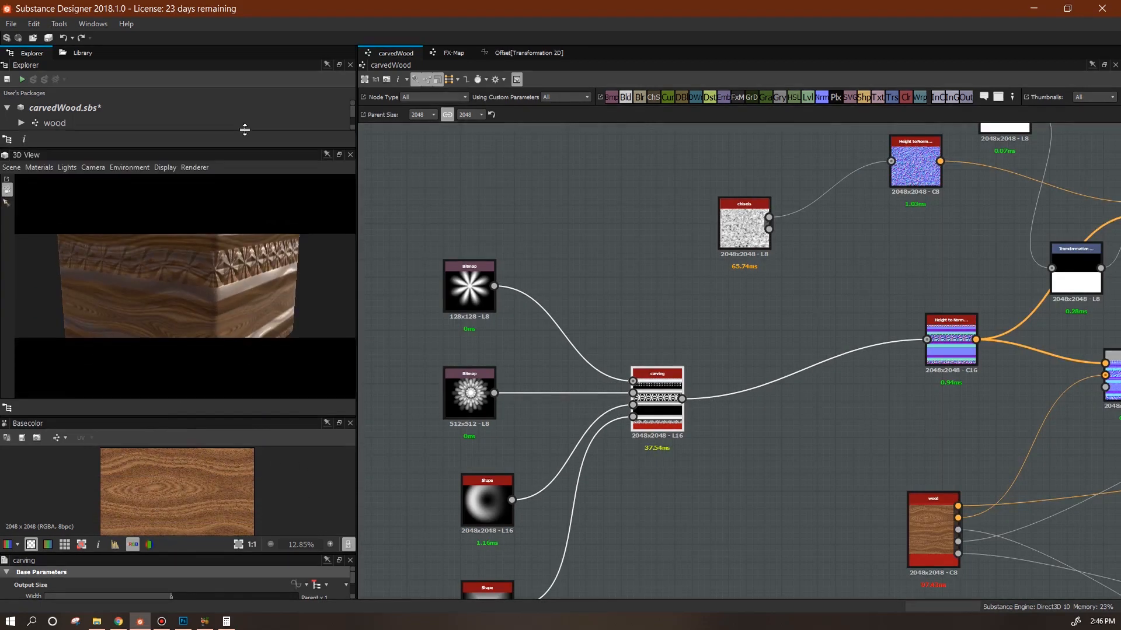
{"action": "left_click_drag", "start_coordinate": [321, 553], "coordinate": [362, 562]}
{"action": "left_click_drag", "start_coordinate": [340, 523], "coordinate": [195, 530]}
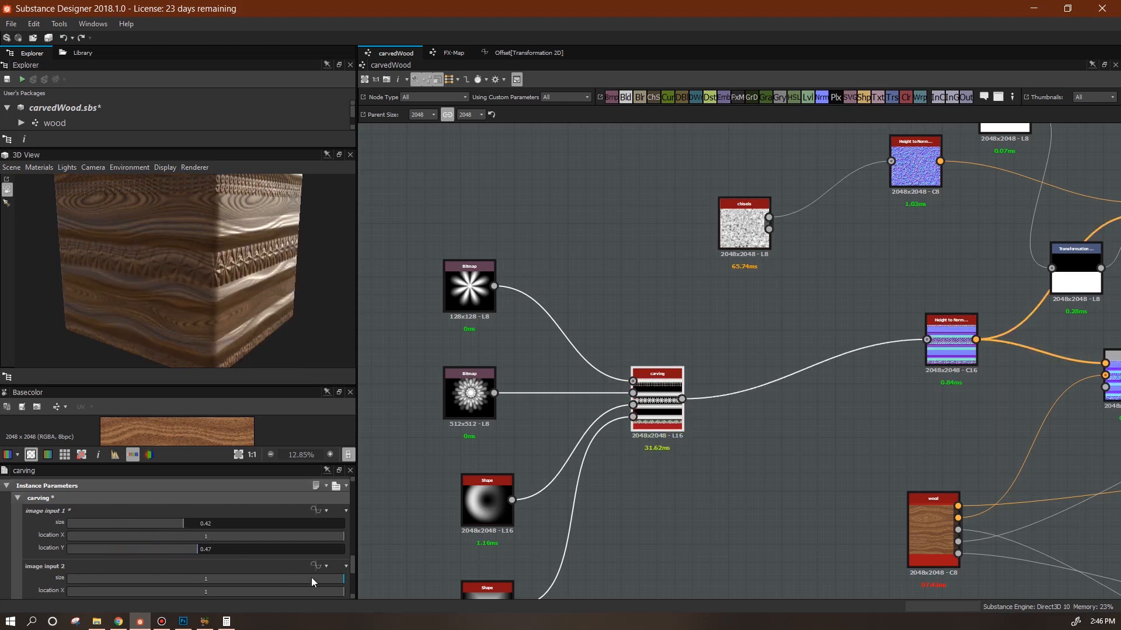
- Set the carving node's image input 2 to location X 0.25 and location Y 0.17
{"action": "scroll", "coordinate": [352, 566], "scroll_direction": "down", "scroll_amount": 3}
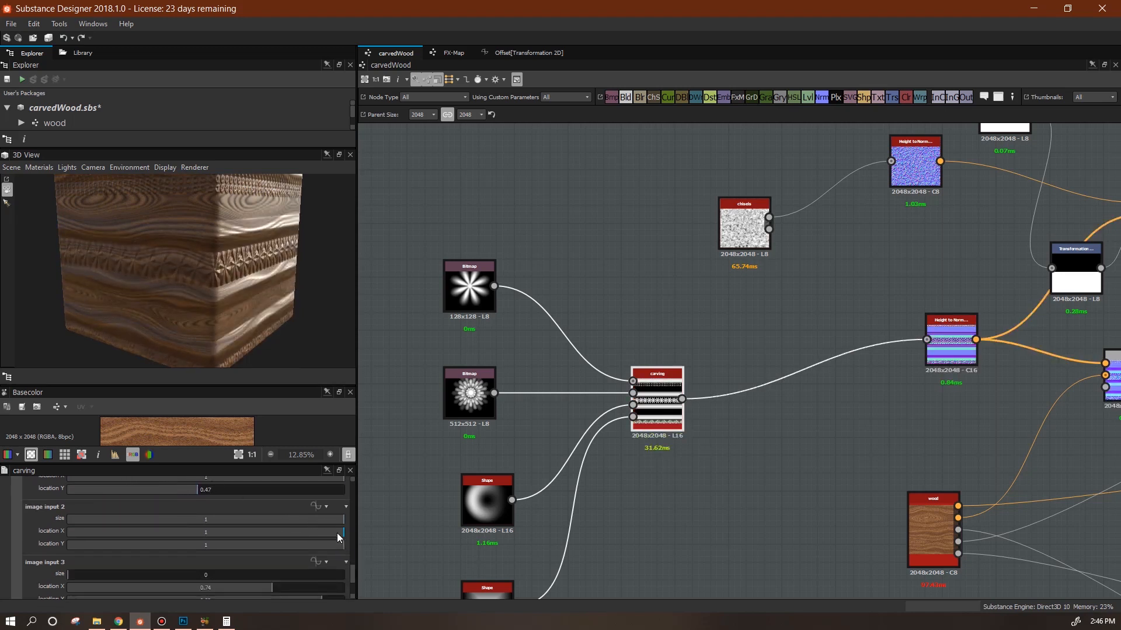
{"action": "left_click_drag", "start_coordinate": [338, 533], "coordinate": [137, 533]}
{"action": "left_click_drag", "start_coordinate": [334, 546], "coordinate": [113, 516]}
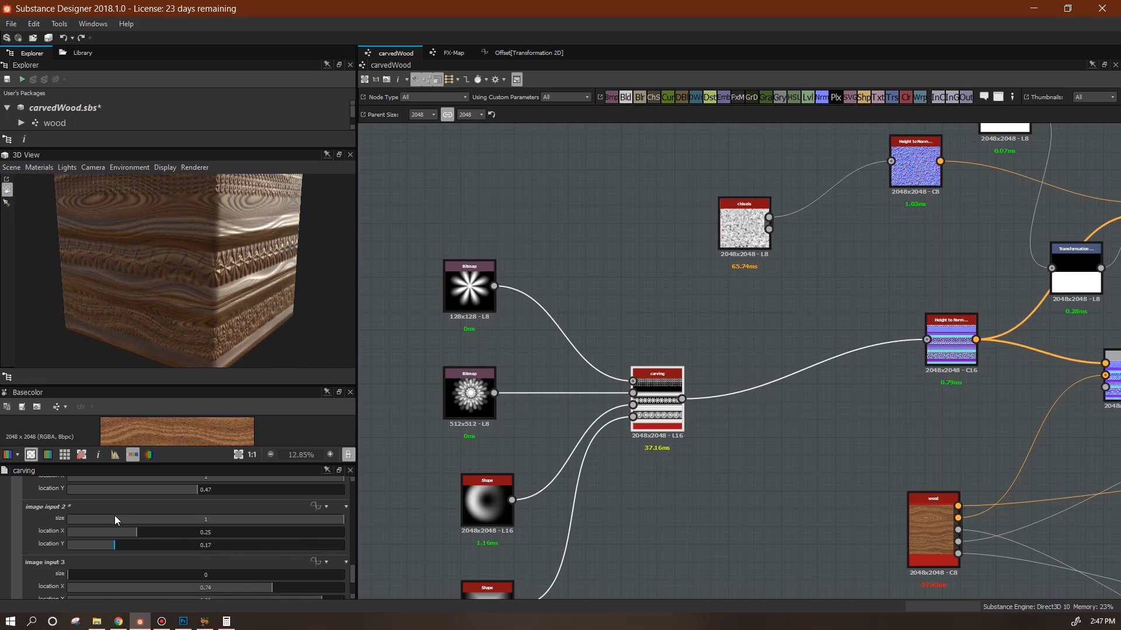
- Set image input 3 of the carving node to size 0.67, reduce its location Y, and inspect the carved model
{"action": "scroll", "coordinate": [350, 575], "scroll_direction": "down", "scroll_amount": 2}
{"action": "left_click_drag", "start_coordinate": [86, 526], "coordinate": [251, 527]}
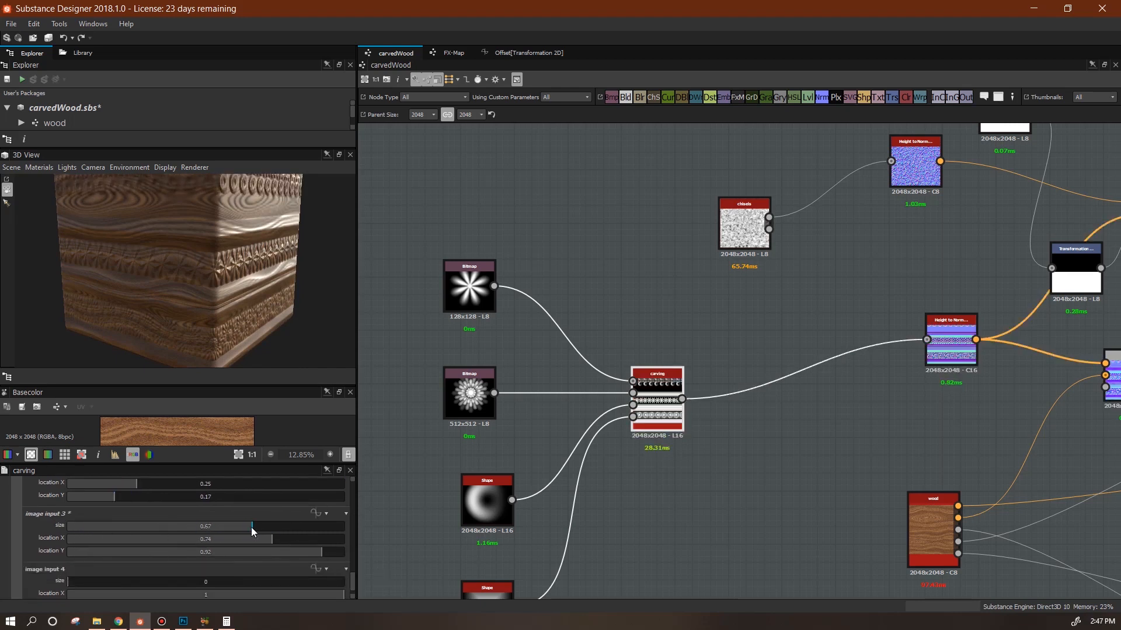
{"action": "left_click_drag", "start_coordinate": [317, 551], "coordinate": [265, 555]}
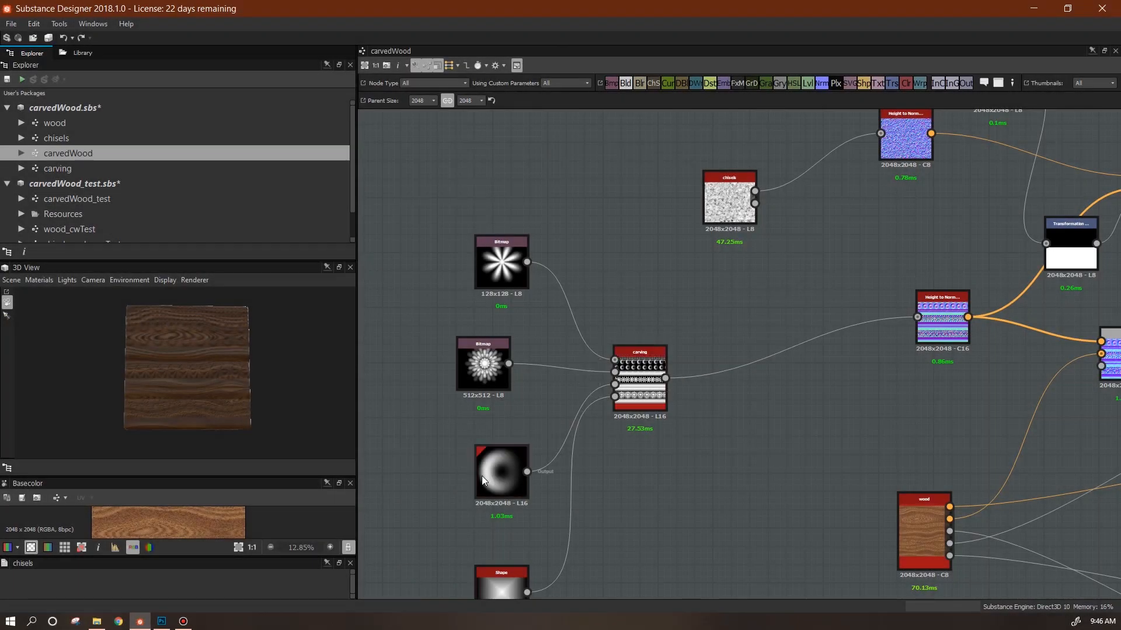
{"action": "left_click_drag", "start_coordinate": [169, 379], "coordinate": [268, 398]}
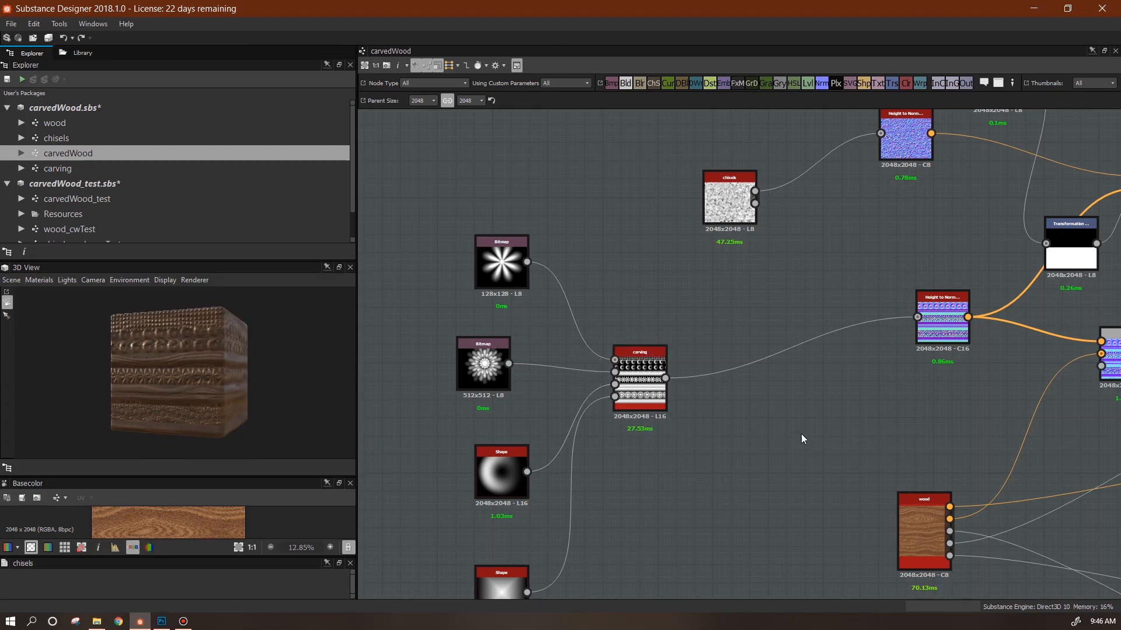
{"action": "mouse_move", "coordinate": [807, 437]}
{"action": "middle_mouse_down"}
{"action": "mouse_move", "coordinate": [800, 450]}
{"action": "mouse_move", "coordinate": [796, 435]}
{"action": "mouse_move", "coordinate": [825, 430]}
{"action": "mouse_move", "coordinate": [816, 438]}
{"action": "middle_mouse_up"}
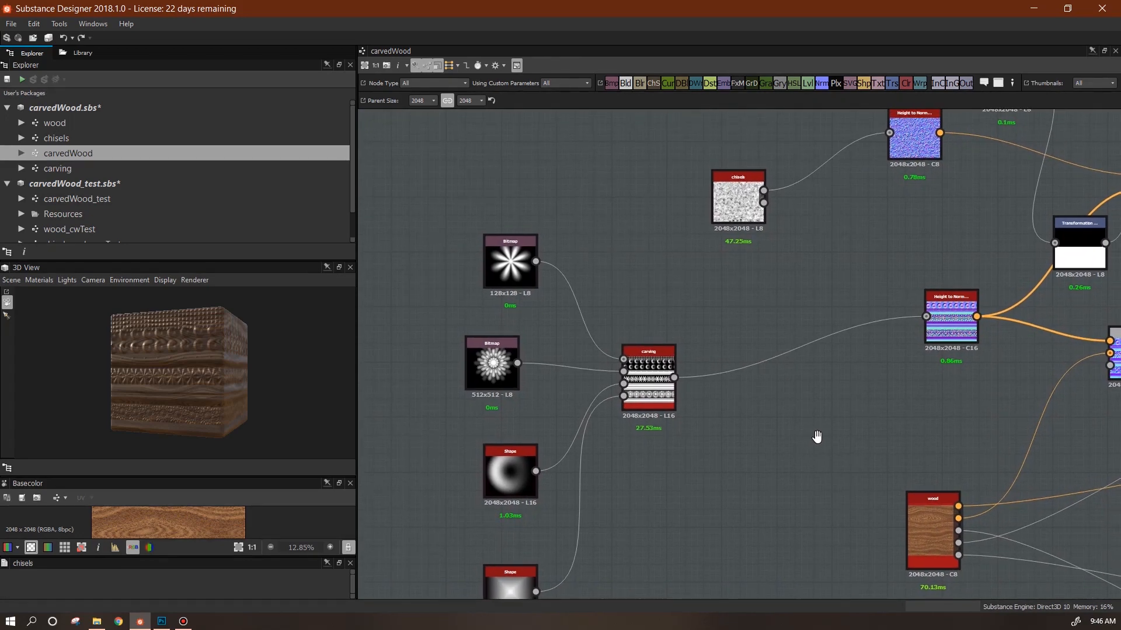
- Open the carving graph and rewire the four pattern chains from the image input nodes back to the bitmaps
{"action": "left_click", "coordinate": [75, 169]}
{"action": "double_click", "coordinate": [75, 168]}
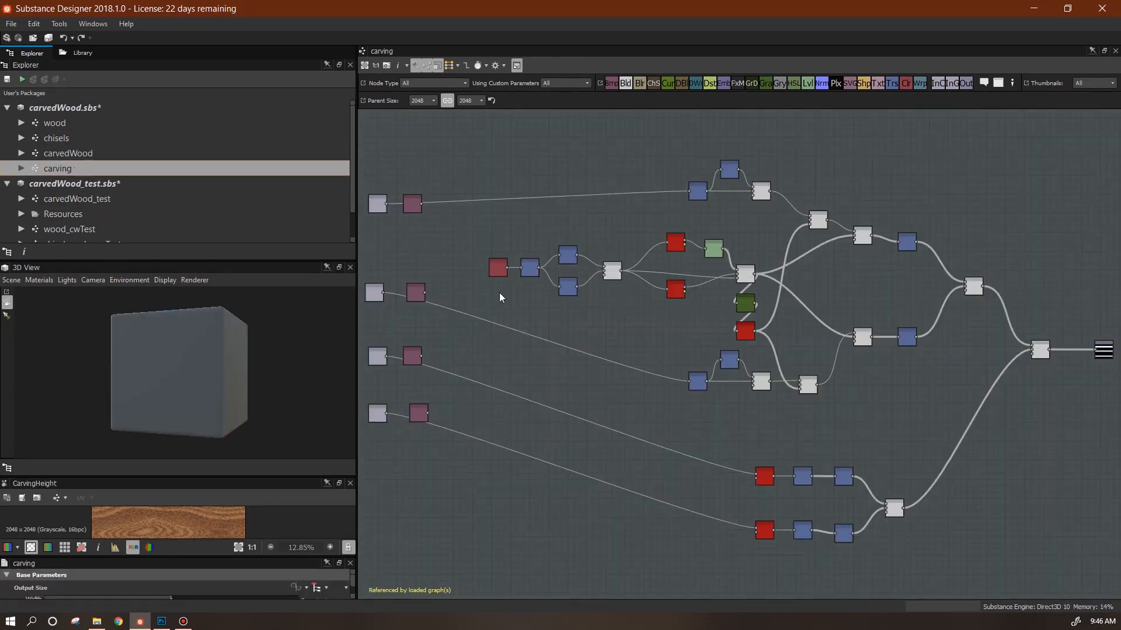
{"action": "middle_click_drag", "start_coordinate": [781, 384], "coordinate": [887, 381]}
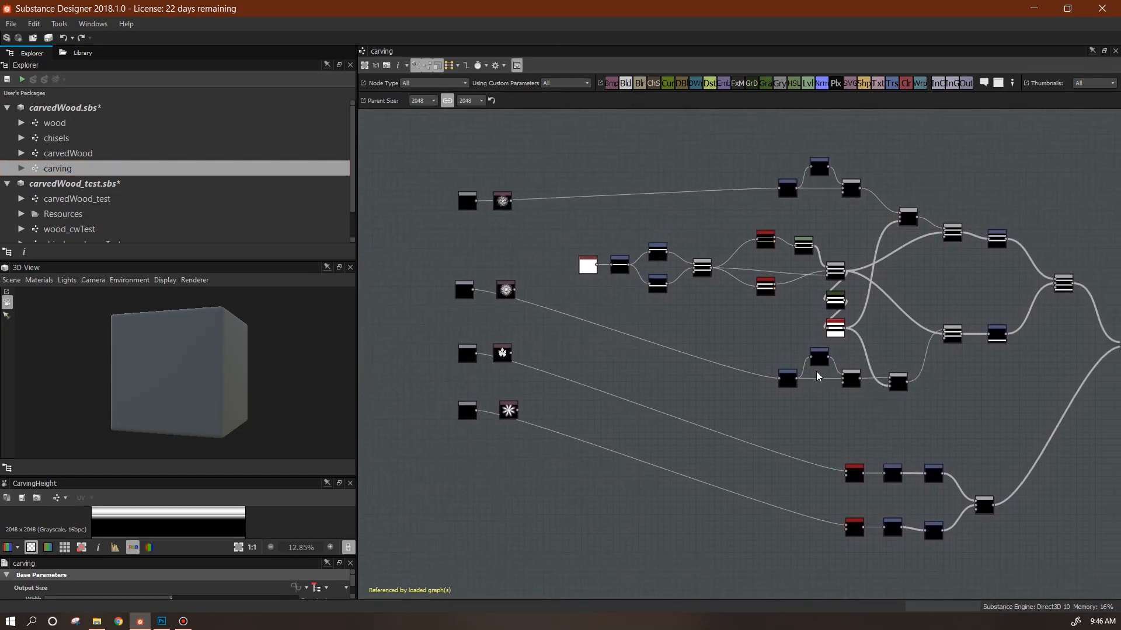
{"action": "middle_click_drag", "start_coordinate": [720, 386], "coordinate": [774, 439]}
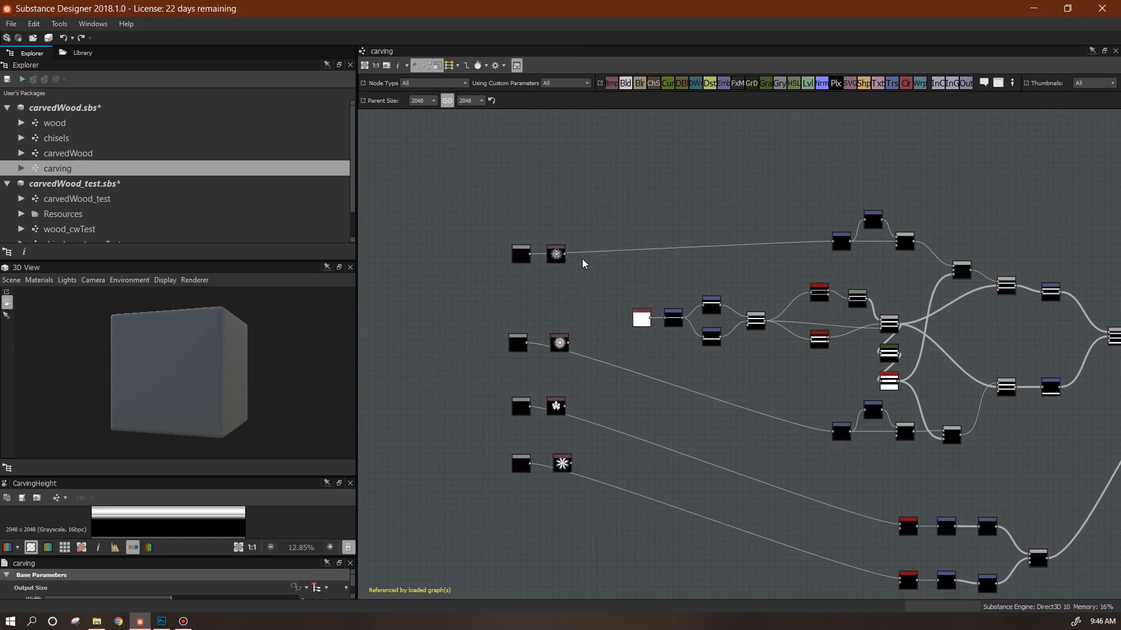
{"action": "left_click_drag", "start_coordinate": [564, 255], "coordinate": [832, 241]}
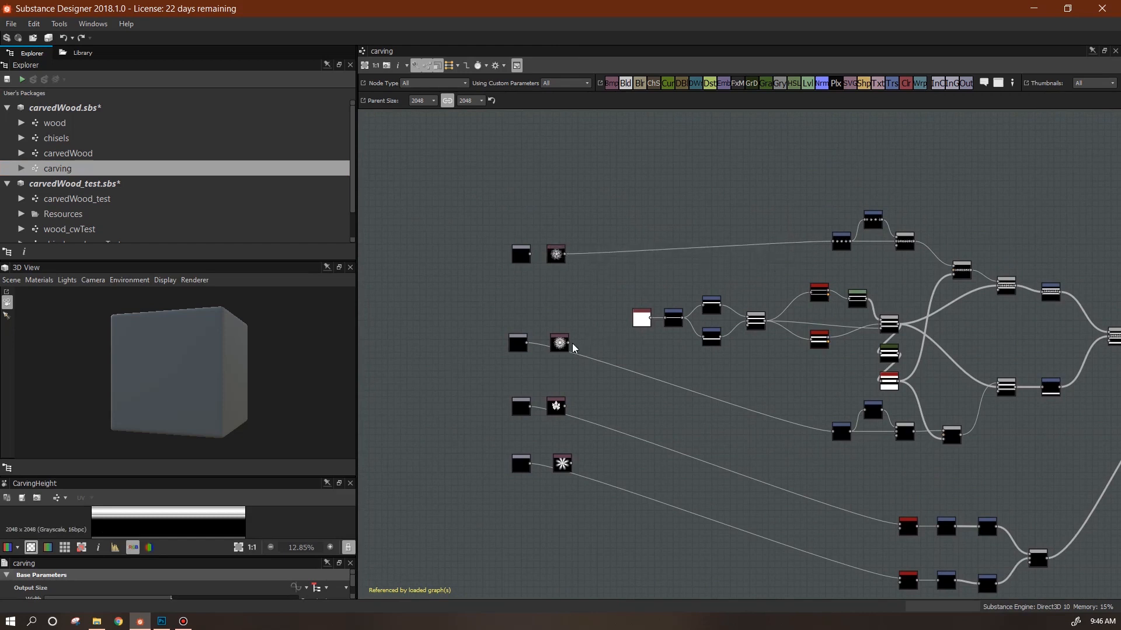
{"action": "left_click_drag", "start_coordinate": [729, 410], "coordinate": [835, 431]}
{"action": "left_click_drag", "start_coordinate": [565, 409], "coordinate": [902, 527]}
{"action": "left_click_drag", "start_coordinate": [749, 542], "coordinate": [902, 581]}
- Examine the carving graph's node chains from the uniform color and bitmaps through the blends to the output
{"action": "middle_click_drag", "start_coordinate": [946, 518], "coordinate": [588, 523]}
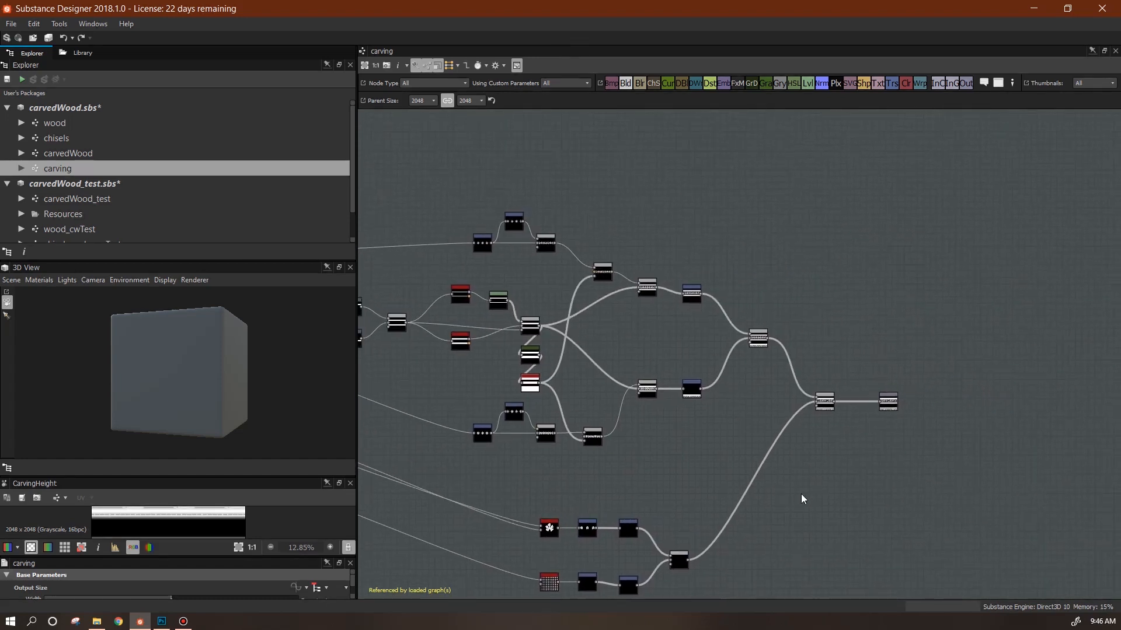
{"action": "middle_click_drag", "start_coordinate": [793, 501], "coordinate": [1107, 474]}
{"action": "scroll", "coordinate": [786, 377], "scroll_direction": "up", "scroll_amount": 4}
{"action": "middle_click_drag", "start_coordinate": [786, 376], "coordinate": [752, 499]}
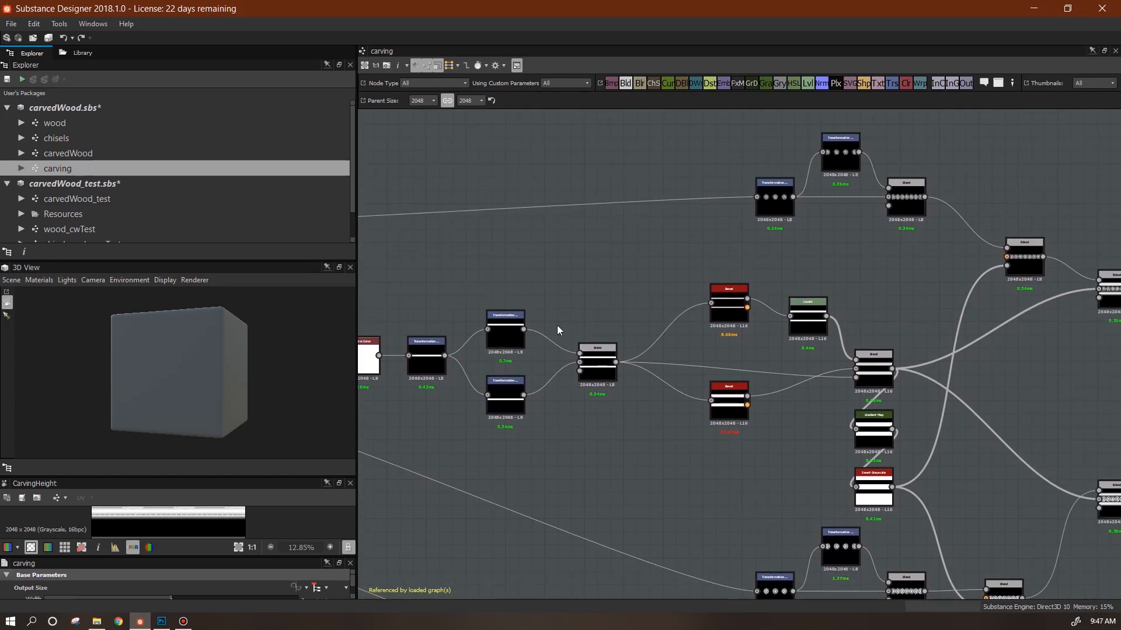
{"action": "middle_click_drag", "start_coordinate": [701, 438], "coordinate": [411, 433]}
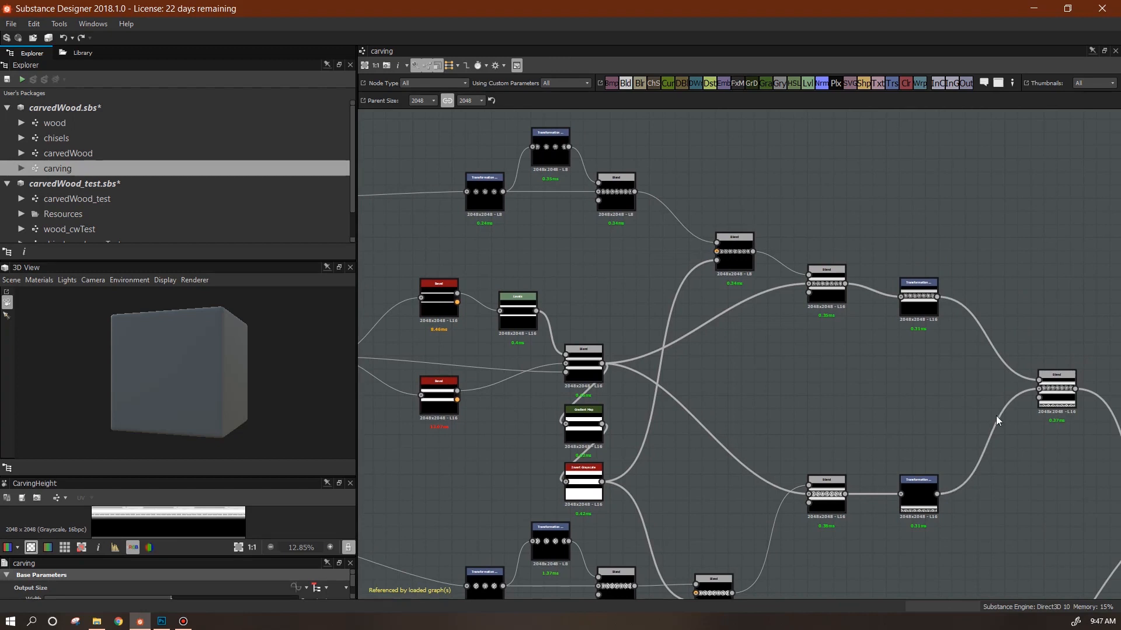
{"action": "middle_click_drag", "start_coordinate": [1023, 423], "coordinate": [926, 399]}
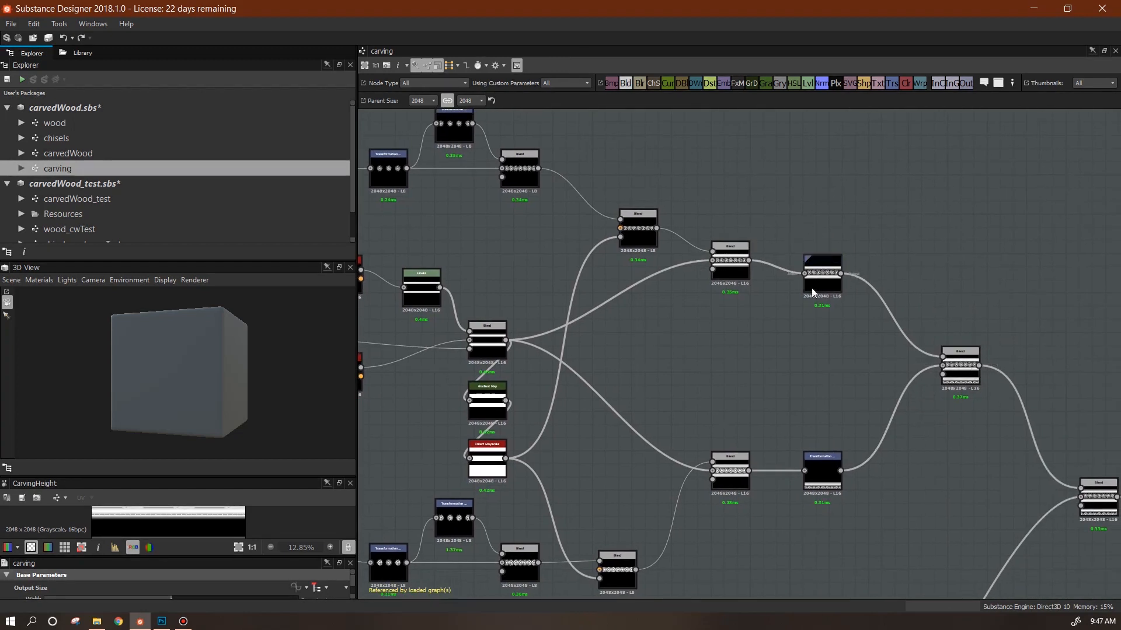
{"action": "middle_click_drag", "start_coordinate": [773, 370], "coordinate": [1031, 314]}
{"action": "middle_click_drag", "start_coordinate": [547, 340], "coordinate": [745, 343]}
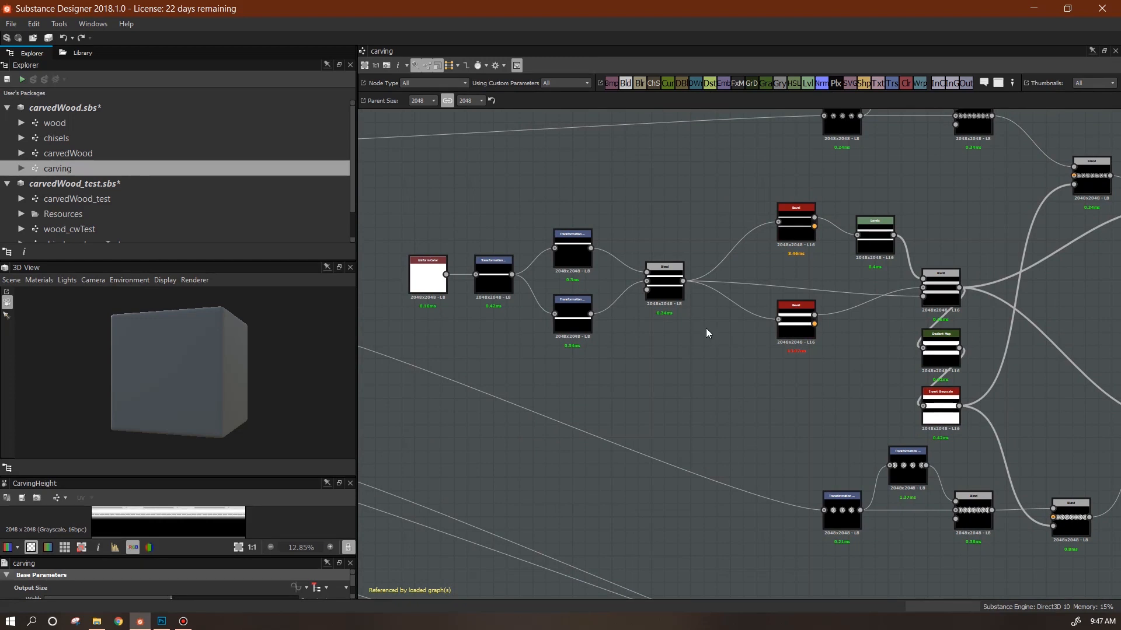
- Inspect the function driving the offset of the upper Transformation 2D node near the carving graph's final blends
{"action": "middle_click_drag", "start_coordinate": [780, 420], "coordinate": [728, 426]}
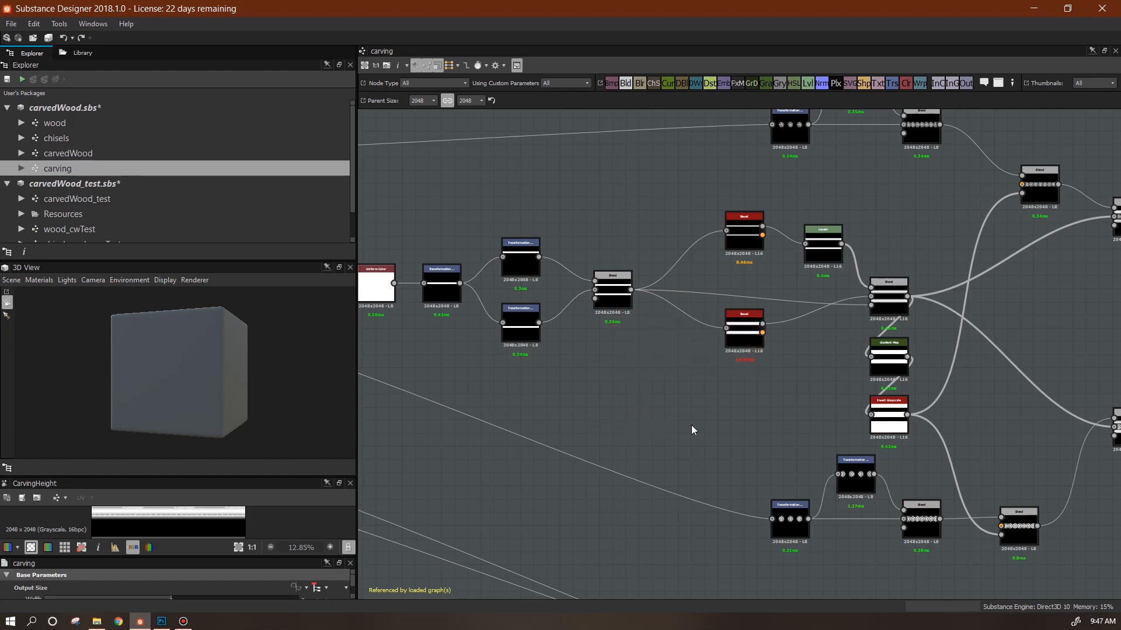
{"action": "middle_click_drag", "start_coordinate": [696, 432], "coordinate": [462, 403]}
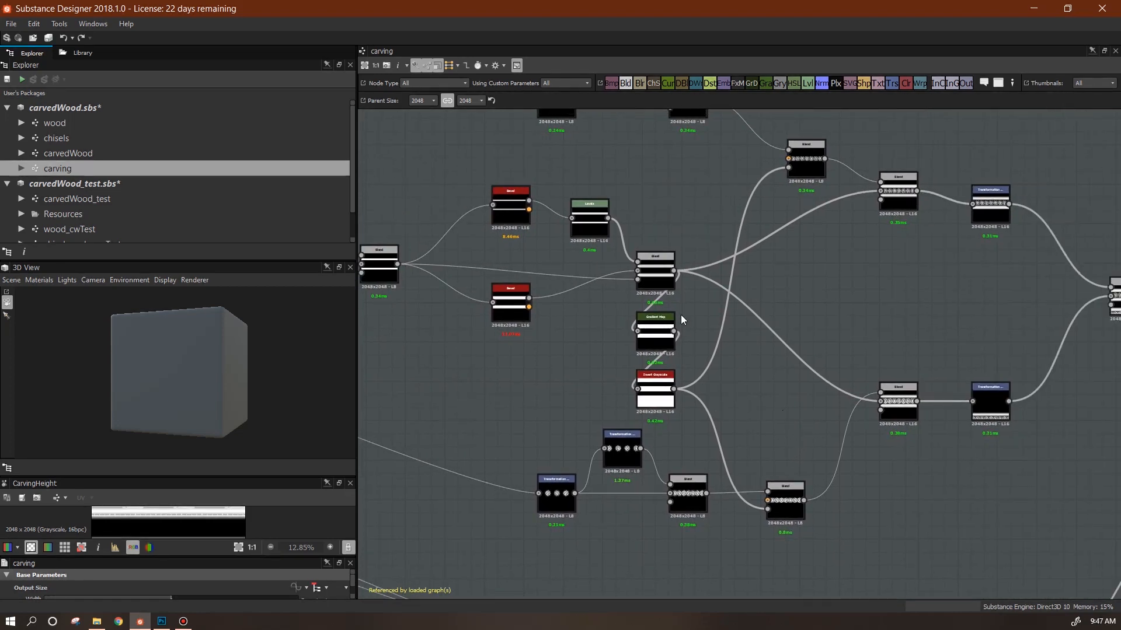
{"action": "middle_click_drag", "start_coordinate": [806, 358], "coordinate": [712, 99]}
{"action": "middle_click_drag", "start_coordinate": [867, 351], "coordinate": [654, 569]}
{"action": "scroll", "coordinate": [654, 569], "scroll_direction": "down", "scroll_amount": 2}
{"action": "middle_click_drag", "start_coordinate": [721, 469], "coordinate": [813, 487]}
{"action": "left_click", "coordinate": [763, 310]}
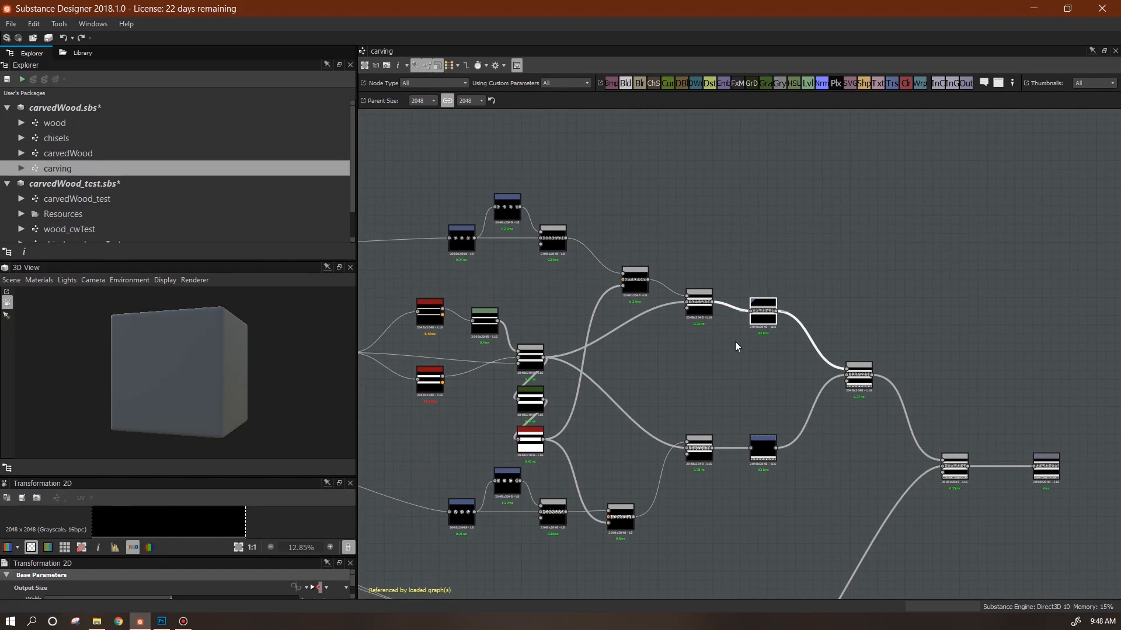
{"action": "left_click_drag", "start_coordinate": [278, 560], "coordinate": [280, 407]}
{"action": "scroll", "coordinate": [316, 537], "scroll_direction": "down", "scroll_amount": 5}
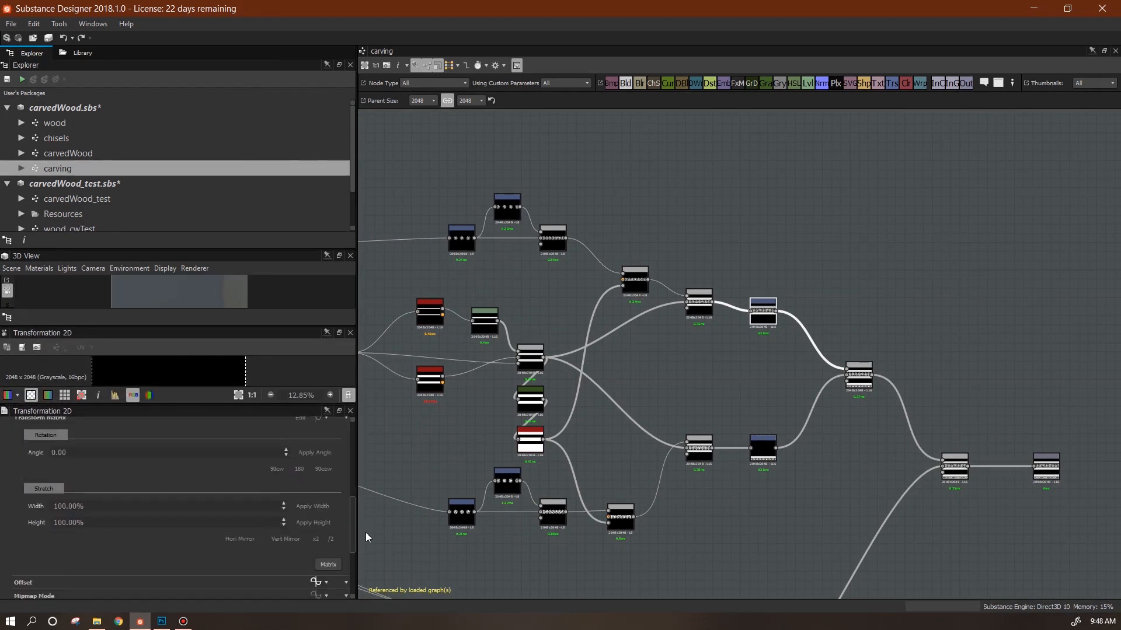
{"action": "left_click", "coordinate": [316, 537]}
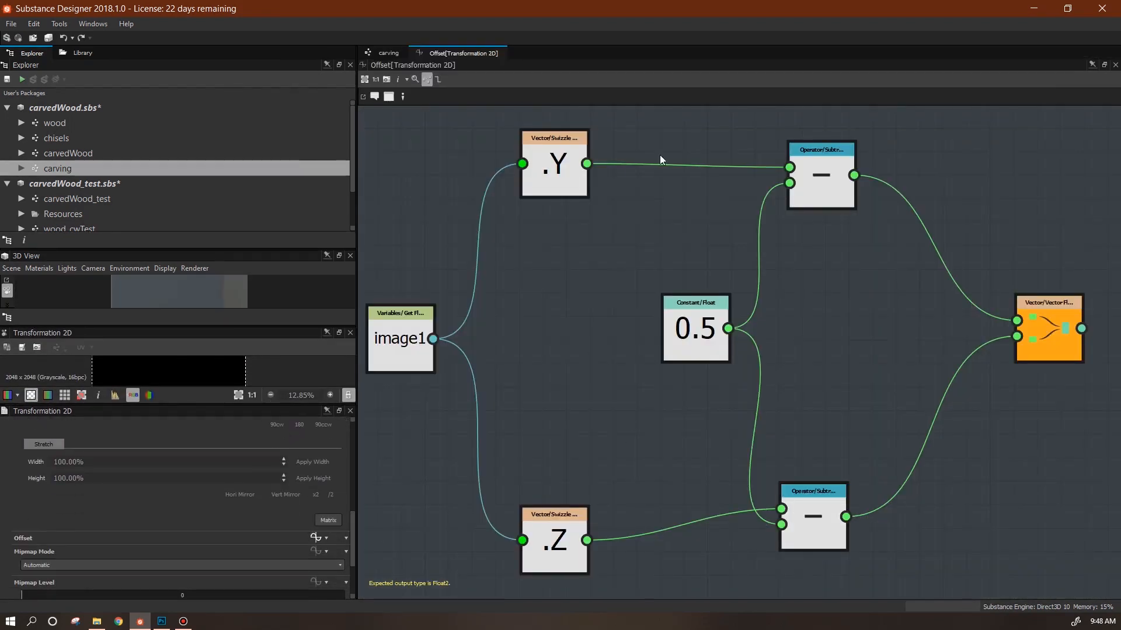
{"action": "left_click", "coordinate": [377, 53]}
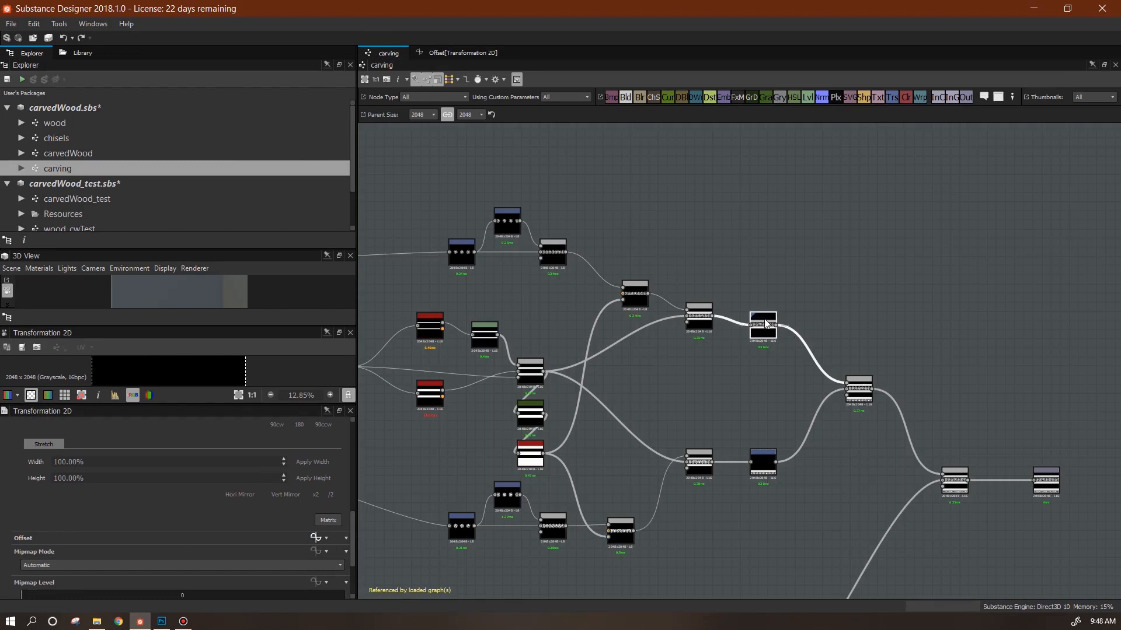
- Duplicate the upper Transformation 2D node into the free space above and feed the copy from the blend of the two stripes
{"action": "key", "text": "ctrl+d"}
{"action": "left_click_drag", "start_coordinate": [739, 366], "coordinate": [894, 231]}
{"action": "left_click", "coordinate": [910, 267]}
{"action": "middle_click_drag", "start_coordinate": [914, 295], "coordinate": [1078, 287]}
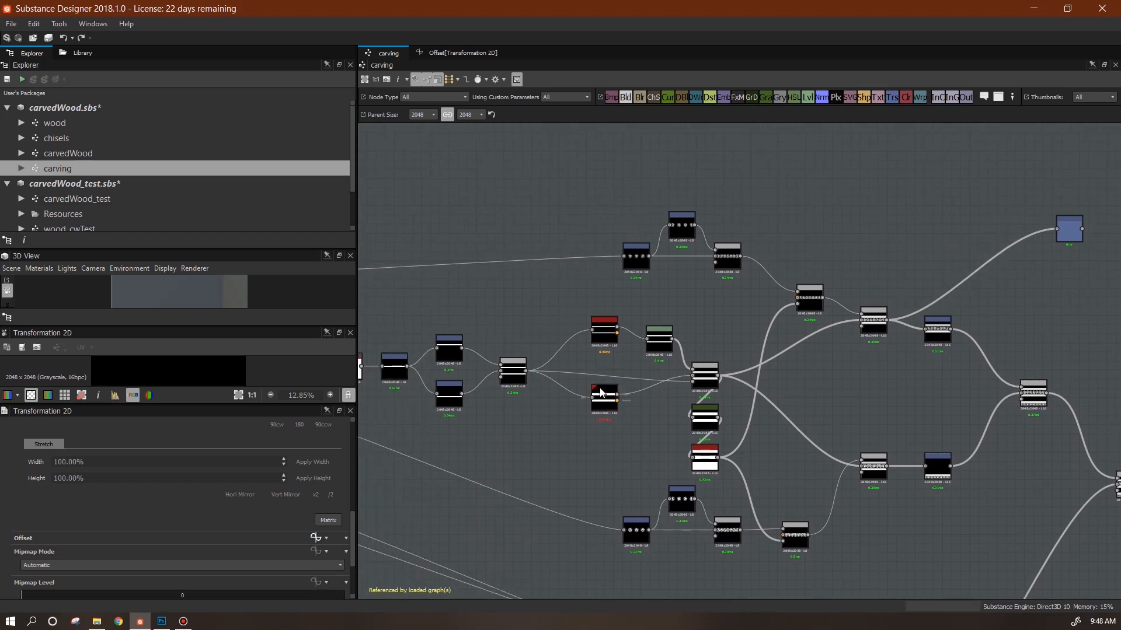
{"action": "middle_click_drag", "start_coordinate": [601, 392], "coordinate": [554, 436]}
{"action": "left_click_drag", "start_coordinate": [1009, 272], "coordinate": [441, 369]}
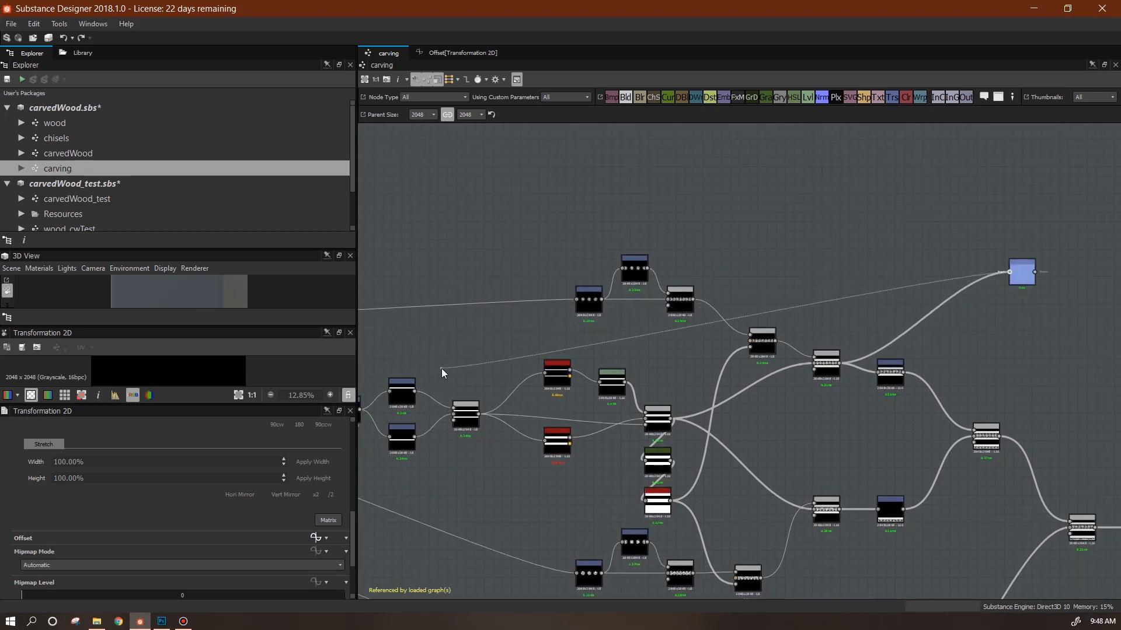
{"action": "middle_click_drag", "start_coordinate": [441, 369], "coordinate": [614, 314]}
{"action": "left_click", "coordinate": [653, 359]}
- Duplicate the new Transformation 2D node once more and place the second copy just below the first
{"action": "middle_click_drag", "start_coordinate": [980, 309], "coordinate": [590, 330]}
{"action": "left_click", "coordinate": [809, 245]}
{"action": "key", "text": "ctrl+d"}
{"action": "left_click_drag", "start_coordinate": [737, 361], "coordinate": [800, 284]}
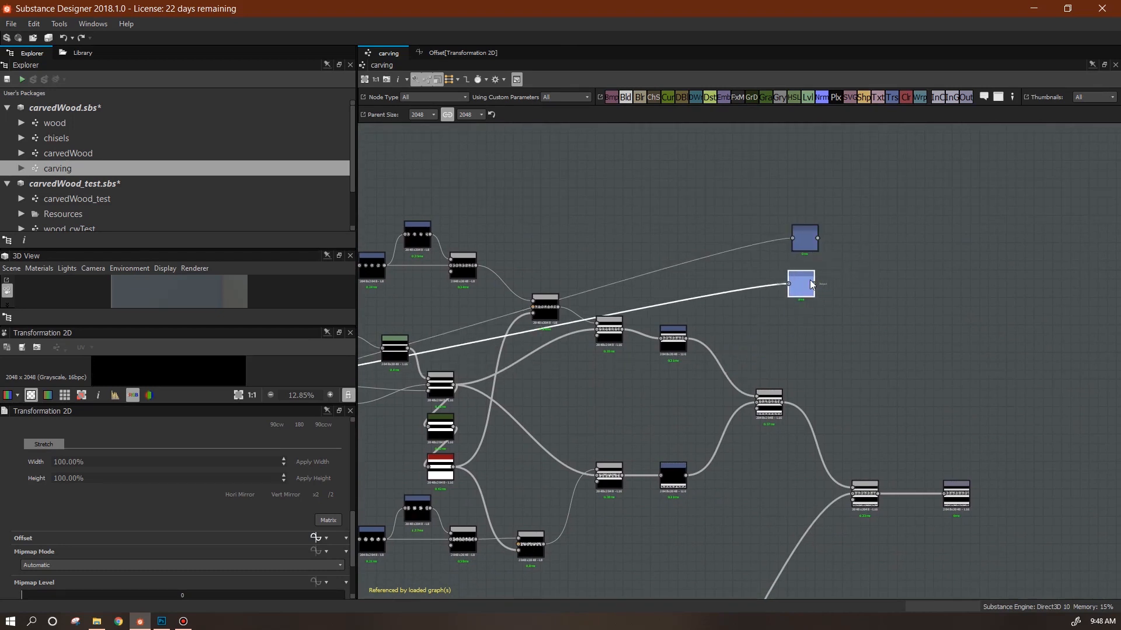
- Check the first copy's offset function and switch the second copy's offset function to the image2 variable
{"action": "left_click", "coordinate": [809, 246]}
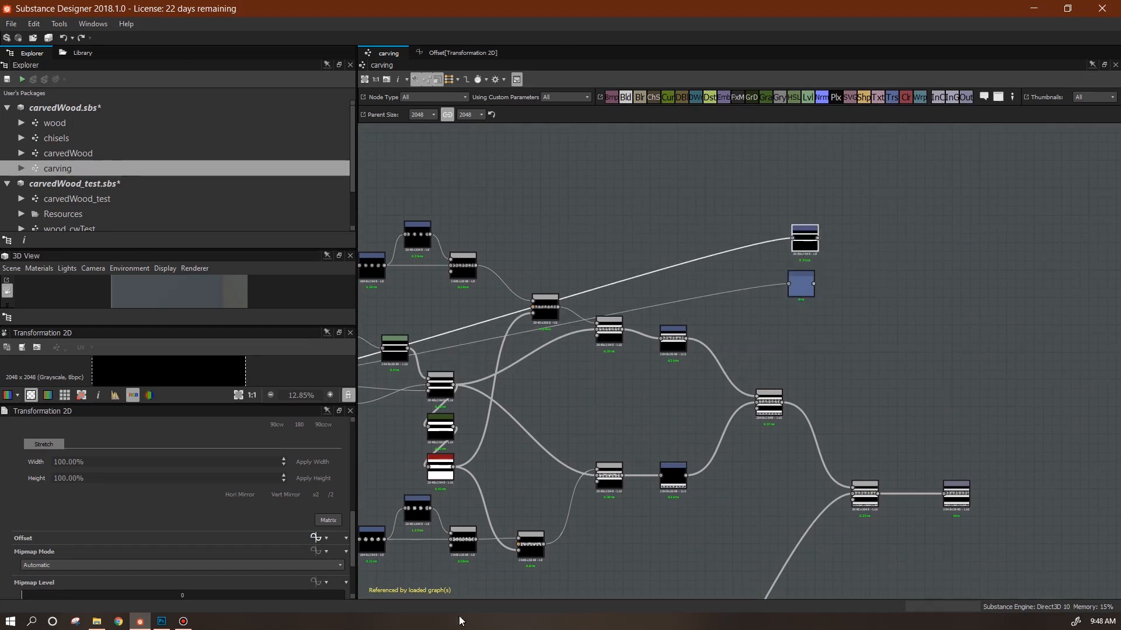
{"action": "left_click", "coordinate": [315, 537]}
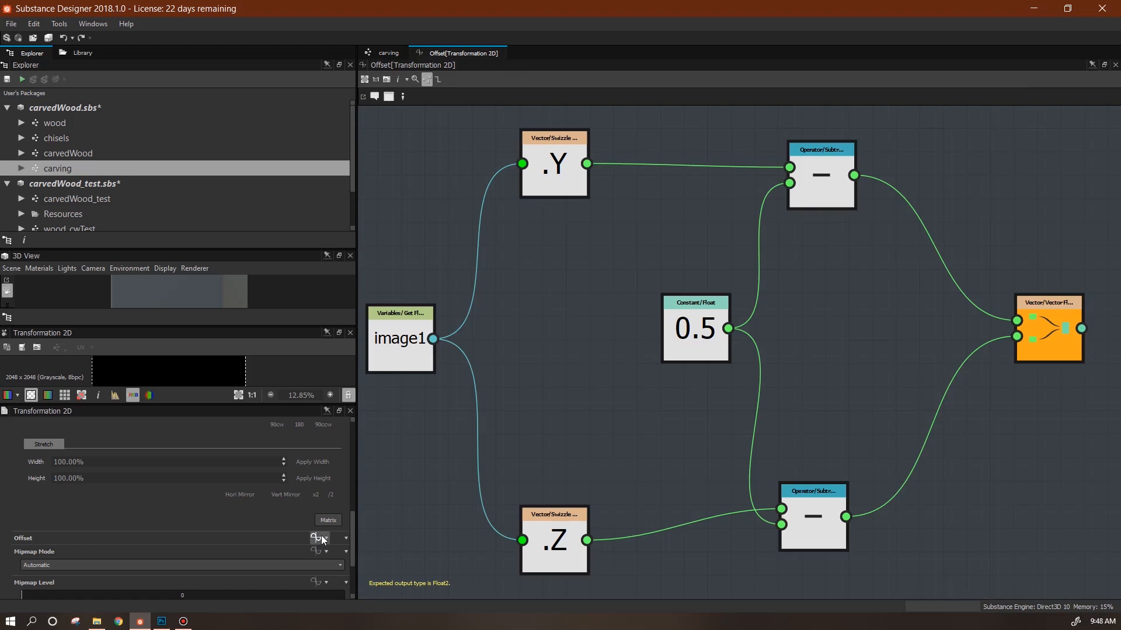
{"action": "left_click", "coordinate": [386, 53]}
{"action": "left_click", "coordinate": [800, 287]}
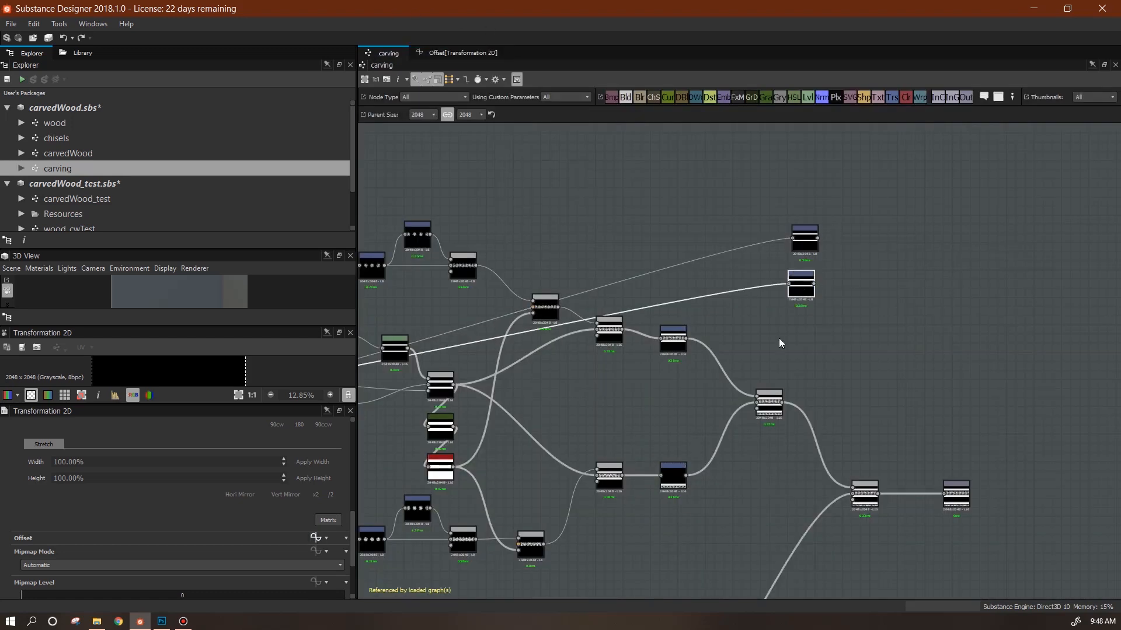
{"action": "left_click", "coordinate": [316, 538]}
{"action": "left_click", "coordinate": [400, 357]}
{"action": "left_click", "coordinate": [334, 436]}
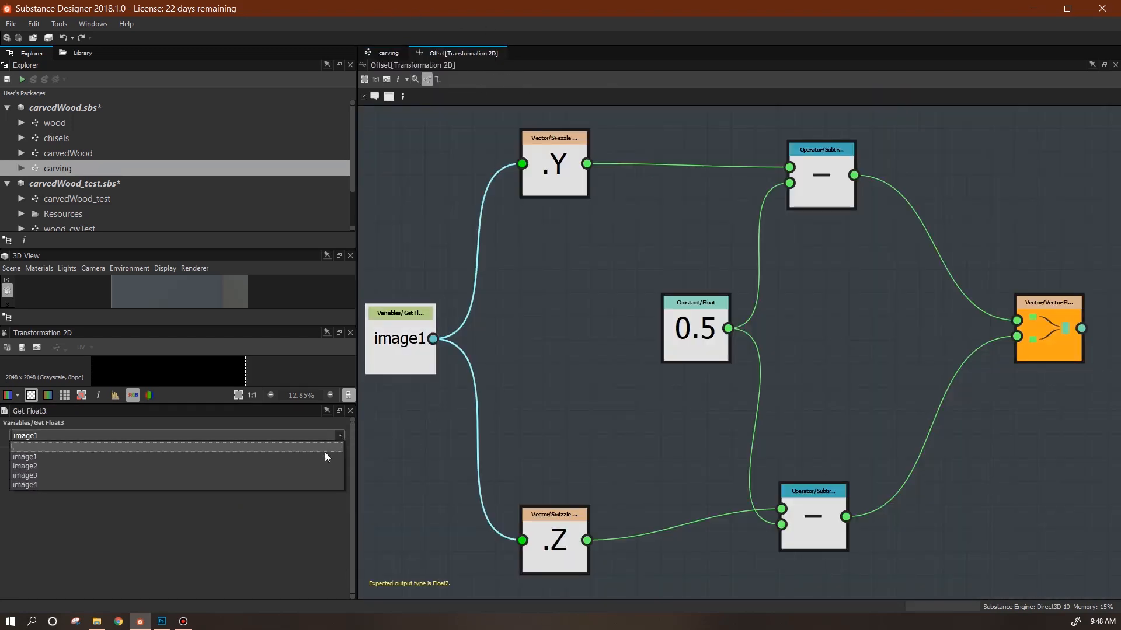
{"action": "left_click", "coordinate": [330, 466]}
{"action": "left_click", "coordinate": [385, 53]}
- Combine the two Transformation 2D copies in a Blend node set to Max (Lighten) and reposition the group
{"action": "left_click", "coordinate": [810, 244]}
{"action": "middle_click_drag", "start_coordinate": [872, 365], "coordinate": [884, 435]}
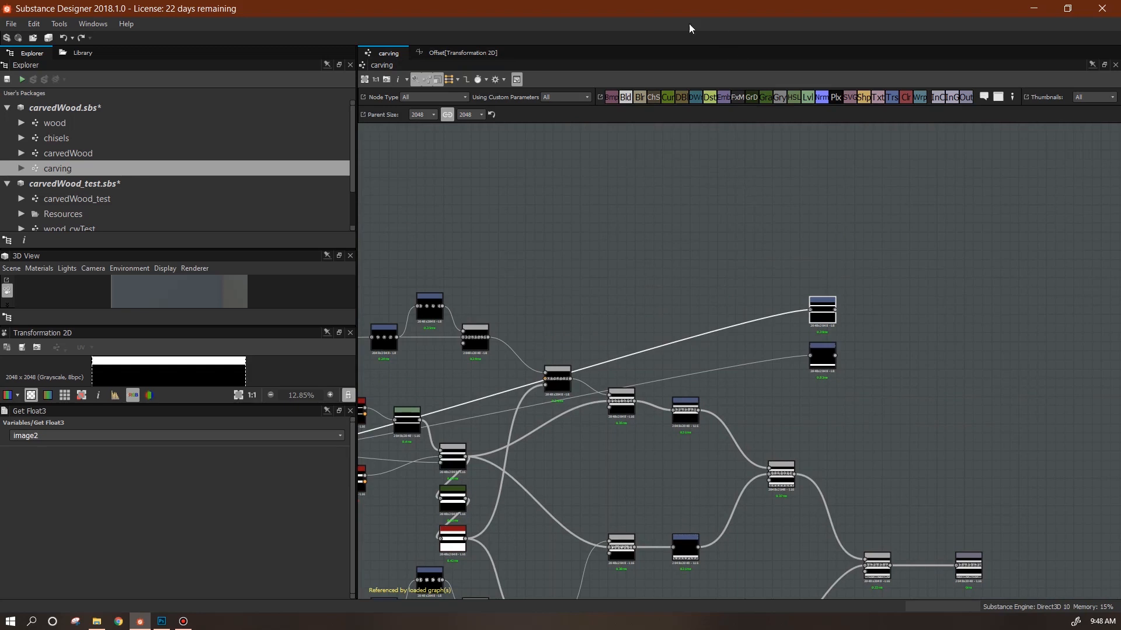
{"action": "left_click_drag", "start_coordinate": [881, 328], "coordinate": [841, 356]}
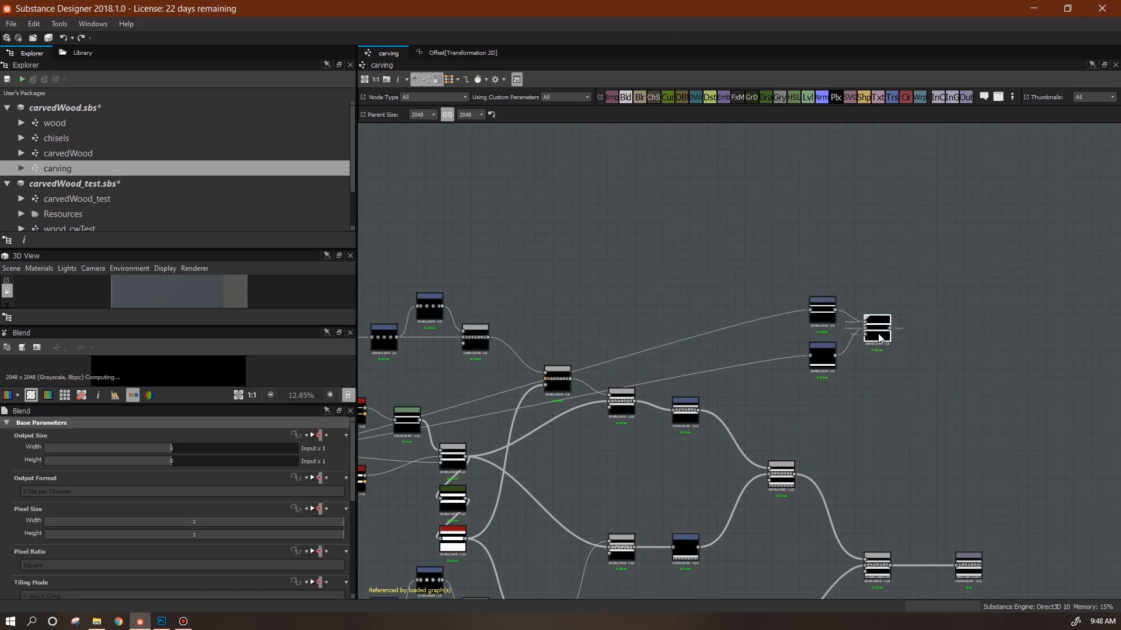
{"action": "left_click_drag", "start_coordinate": [353, 482], "coordinate": [362, 562]}
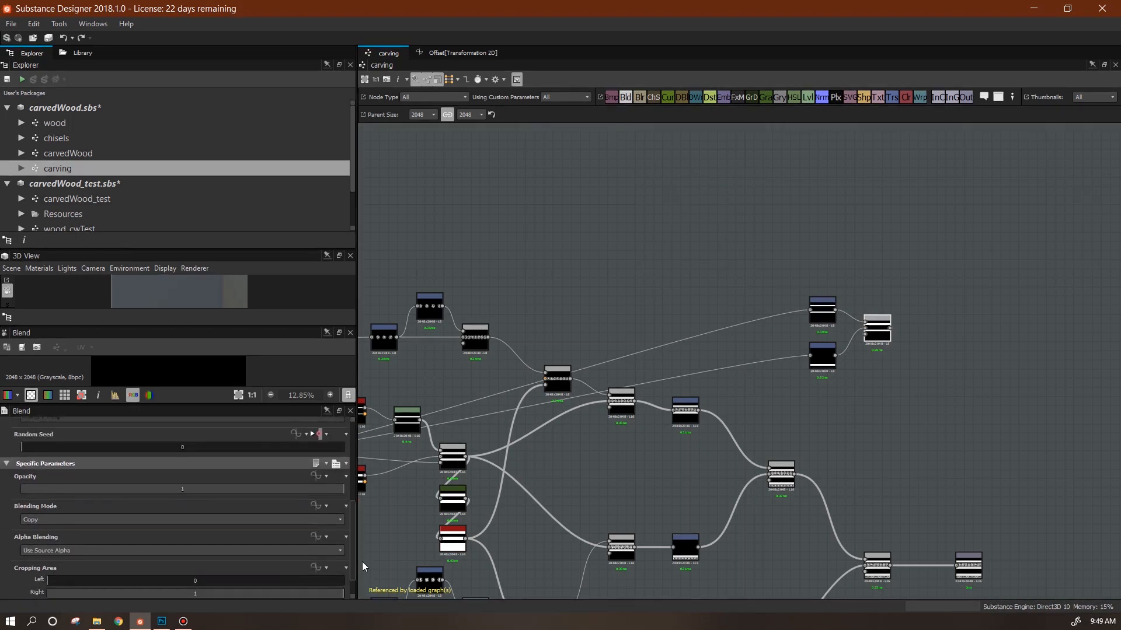
{"action": "left_click", "coordinate": [328, 529]}
{"action": "left_click", "coordinate": [272, 462]}
{"action": "middle_click_drag", "start_coordinate": [881, 389], "coordinate": [799, 387]}
{"action": "left_click_drag", "start_coordinate": [799, 349], "coordinate": [834, 340]}
- Add a Transformation 2D node below the stripe chain with Horizontal Tiling and feed it from the uniform color
{"action": "middle_click_drag", "start_coordinate": [889, 435], "coordinate": [1020, 401]}
{"action": "middle_click_drag", "start_coordinate": [696, 426], "coordinate": [898, 352]}
{"action": "middle_click_drag", "start_coordinate": [645, 444], "coordinate": [647, 443]}
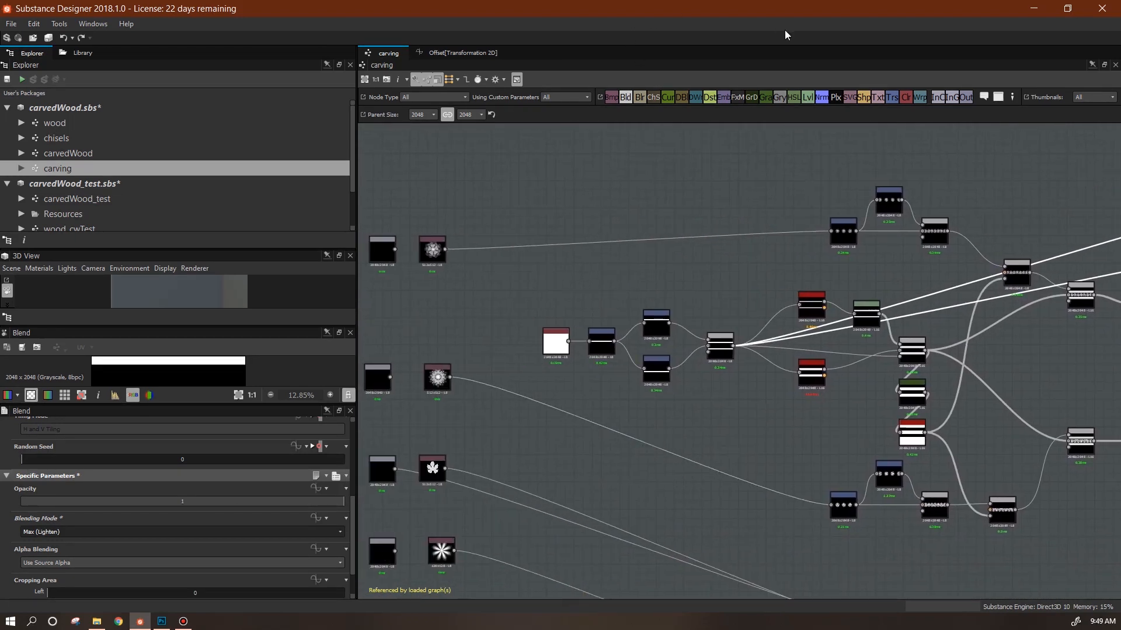
{"action": "left_click_drag", "start_coordinate": [891, 100], "coordinate": [742, 413]}
{"action": "left_click_drag", "start_coordinate": [352, 496], "coordinate": [353, 564]}
{"action": "scroll", "coordinate": [350, 525], "scroll_direction": "up", "scroll_amount": 5}
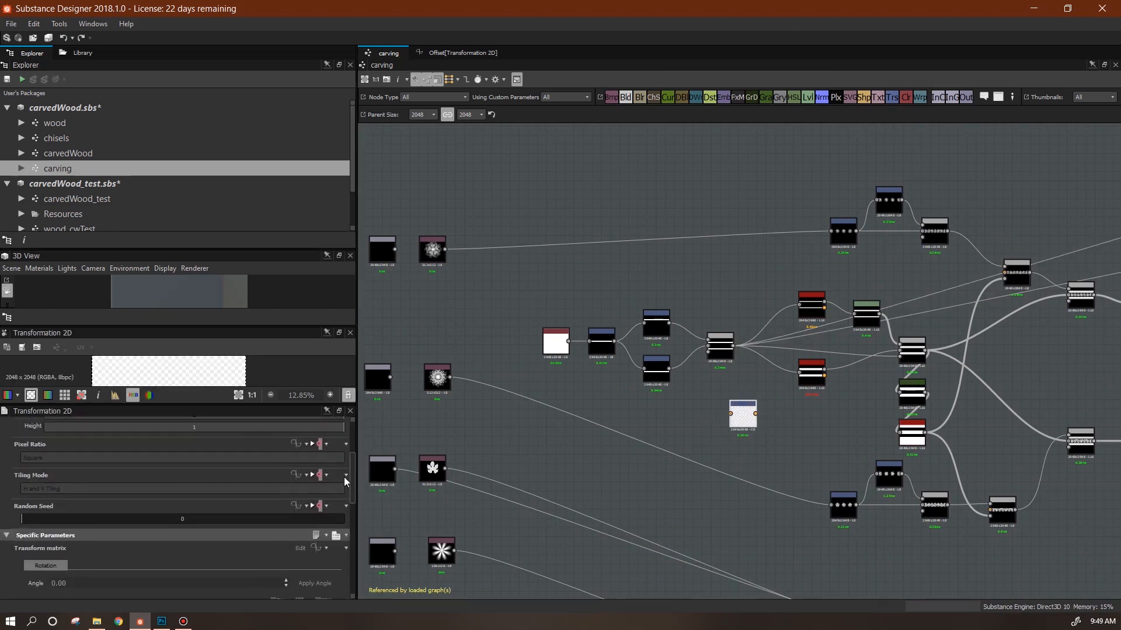
{"action": "left_click", "coordinate": [320, 496]}
{"action": "left_click", "coordinate": [342, 544]}
{"action": "left_click", "coordinate": [338, 508]}
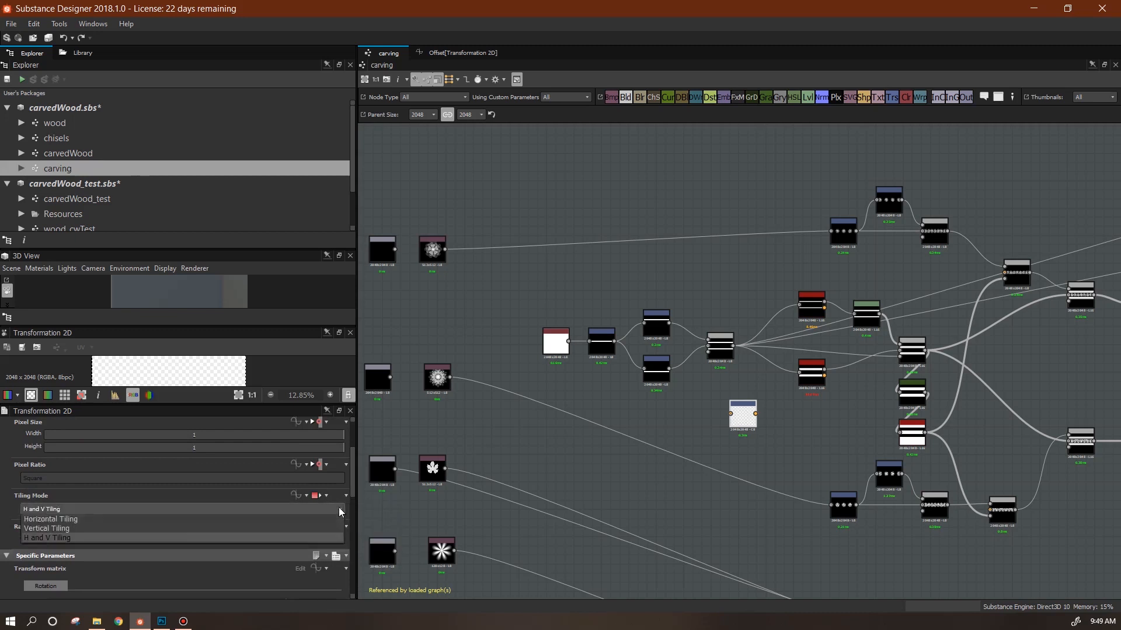
{"action": "left_click", "coordinate": [331, 528]}
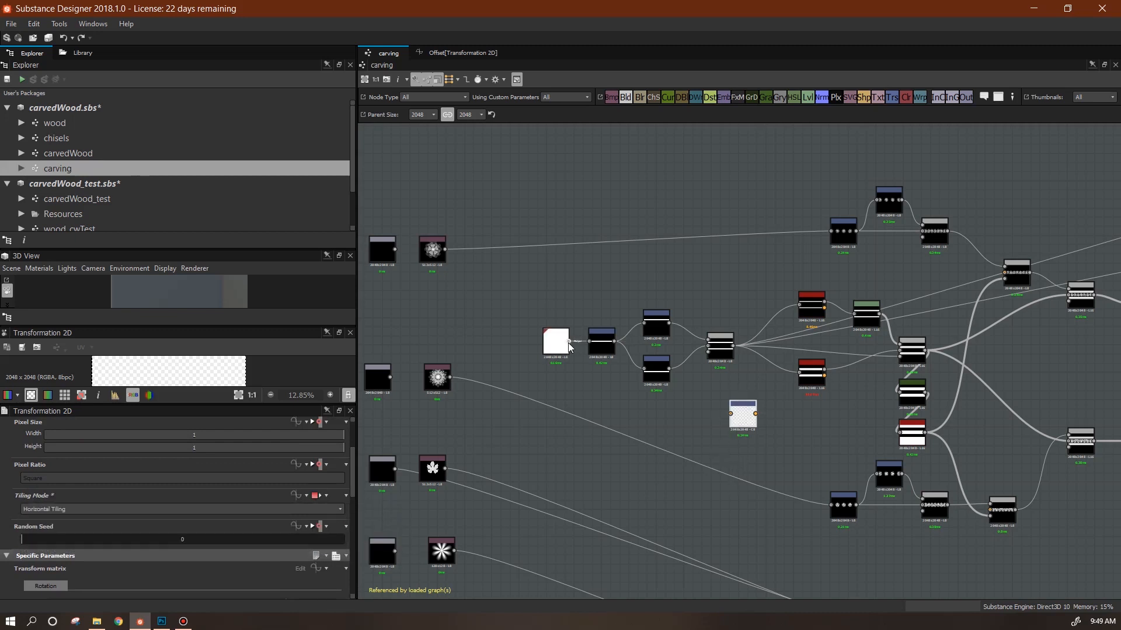
{"action": "left_click_drag", "start_coordinate": [602, 413], "coordinate": [635, 425]}
- Add a comparison Blend of the new transformation over the stripe blend and set its opacity to about 0.5
{"action": "left_click", "coordinate": [624, 98]}
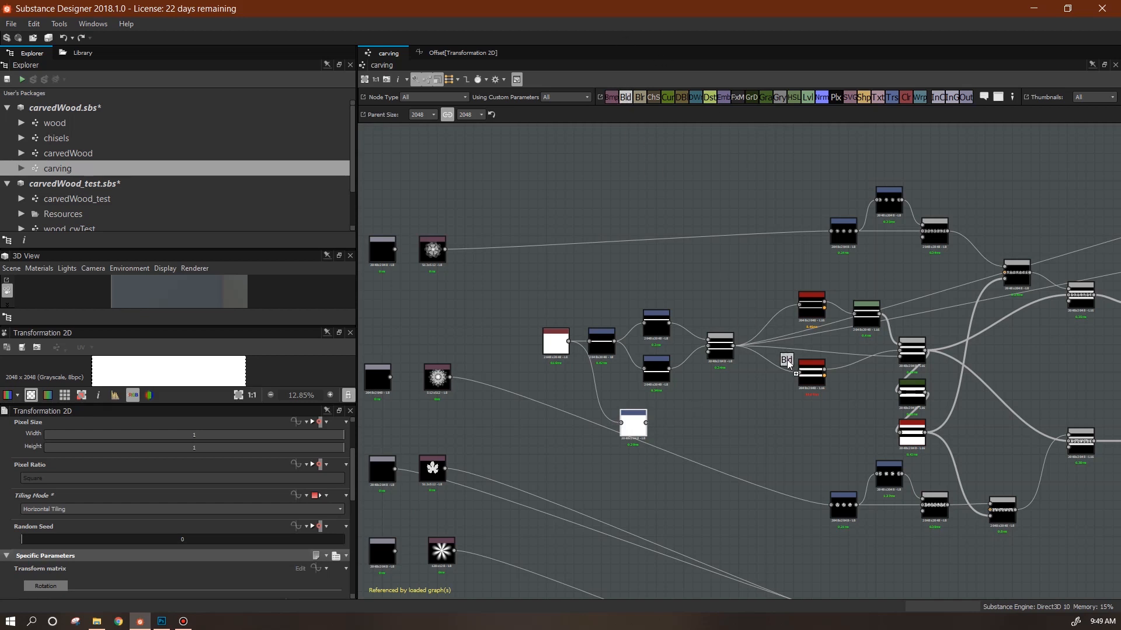
{"action": "left_click", "coordinate": [760, 416]}
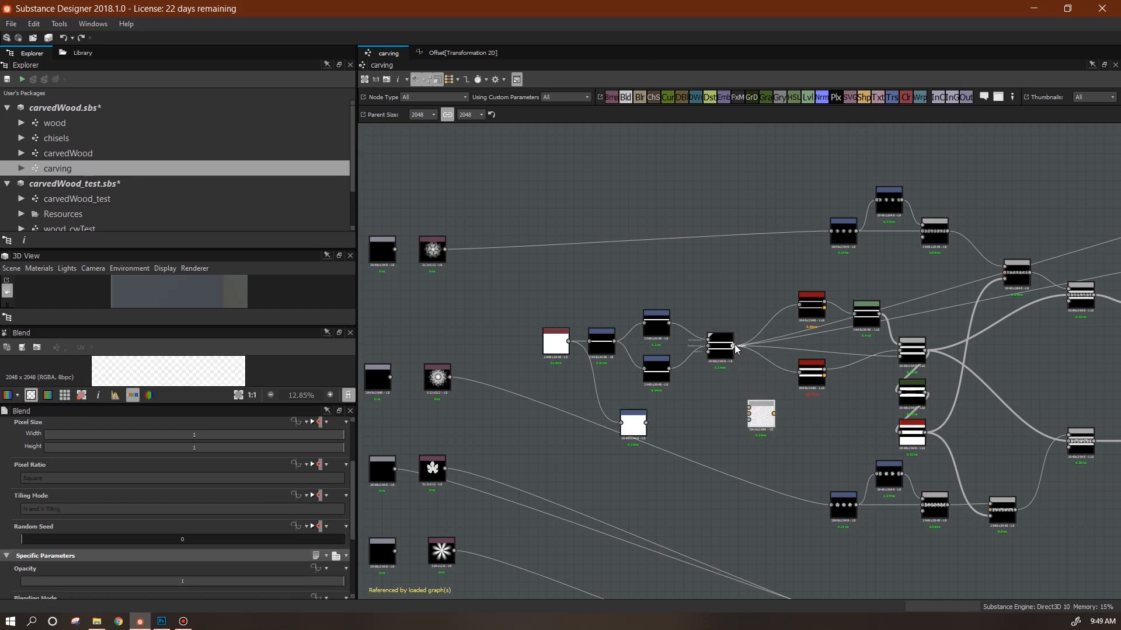
{"action": "left_click_drag", "start_coordinate": [745, 407], "coordinate": [749, 408]}
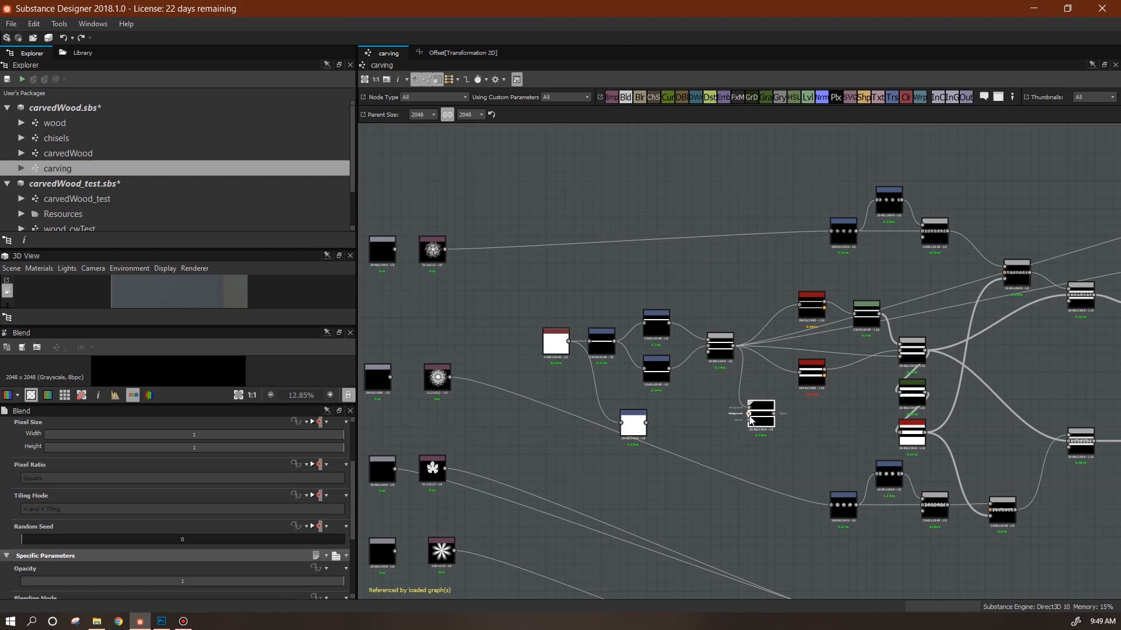
{"action": "left_click", "coordinate": [751, 416]}
{"action": "left_click_drag", "start_coordinate": [646, 423], "coordinate": [749, 408]}
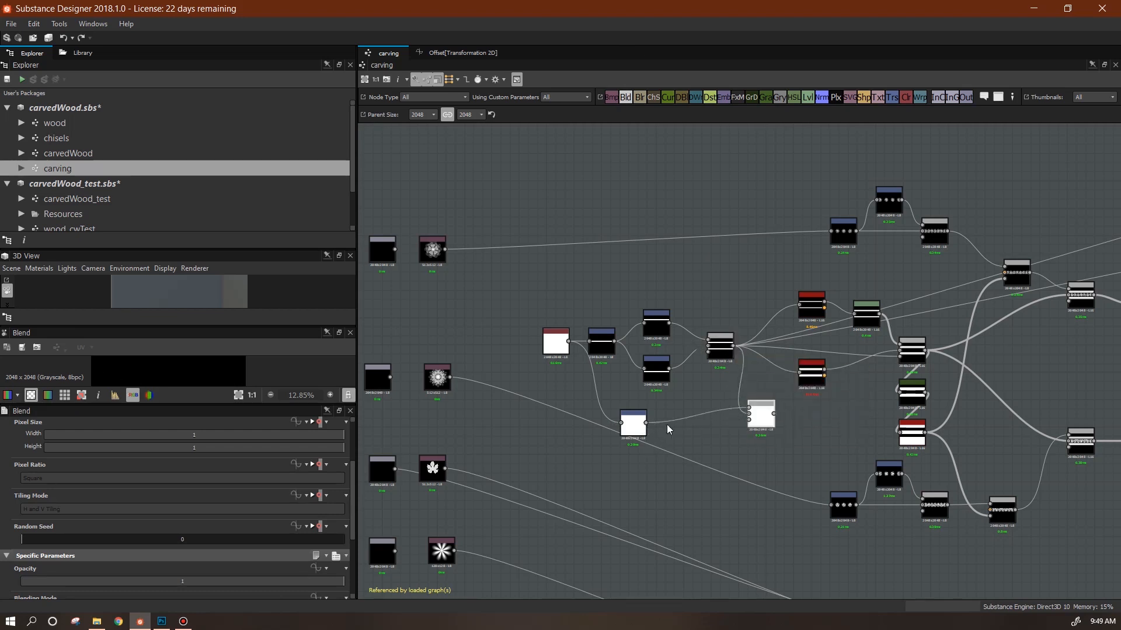
{"action": "left_click_drag", "start_coordinate": [633, 415], "coordinate": [688, 407]}
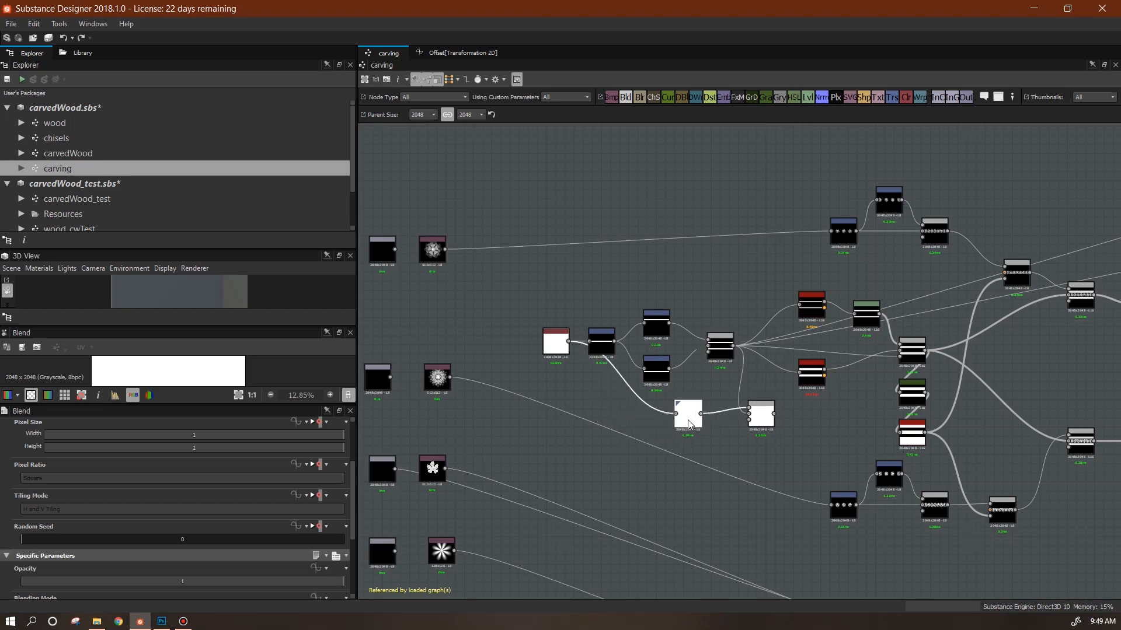
{"action": "scroll", "coordinate": [353, 520], "scroll_direction": "down", "scroll_amount": 3}
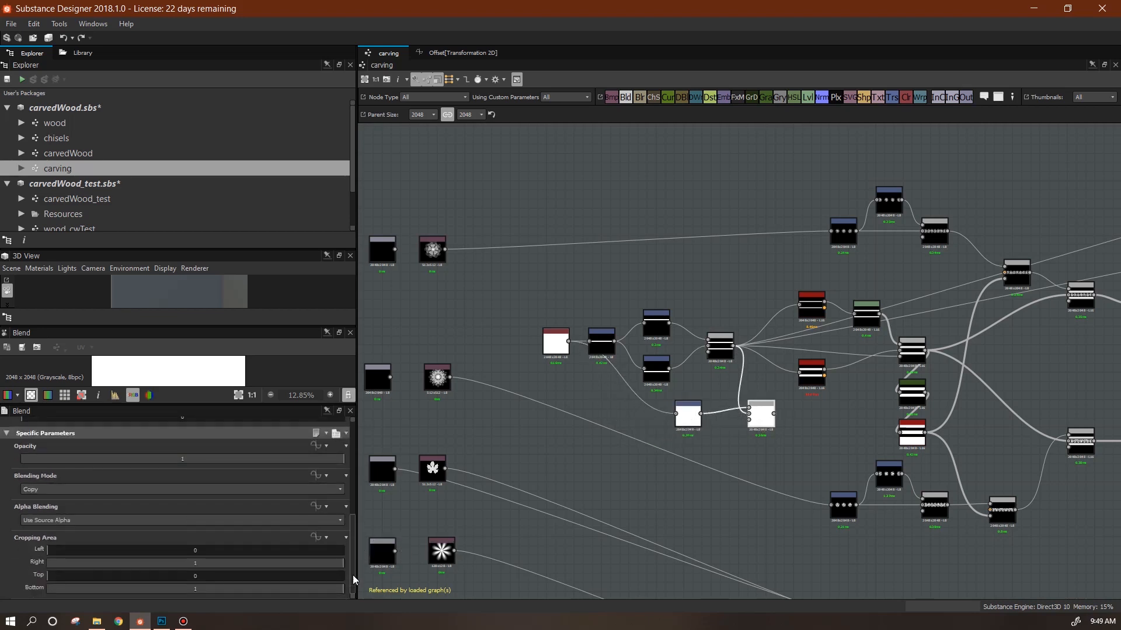
{"action": "left_click_drag", "start_coordinate": [336, 461], "coordinate": [183, 460]}
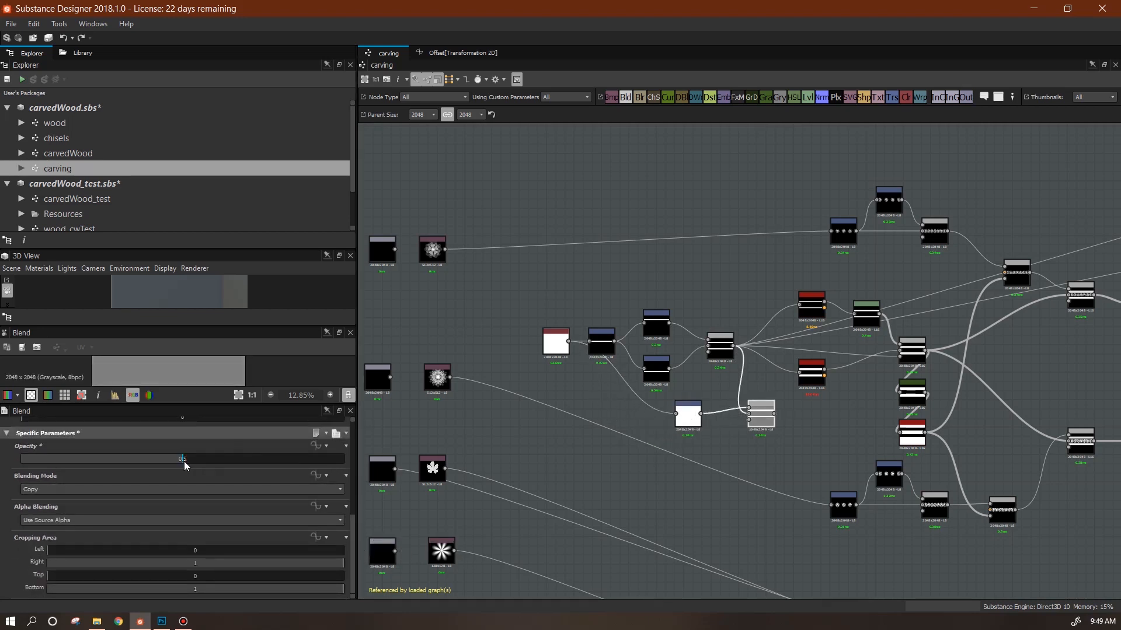
- Squash the new transformation into a horizontal band filling the gap between the two stripes, and remove the comparison blend
{"action": "left_click", "coordinate": [689, 420]}
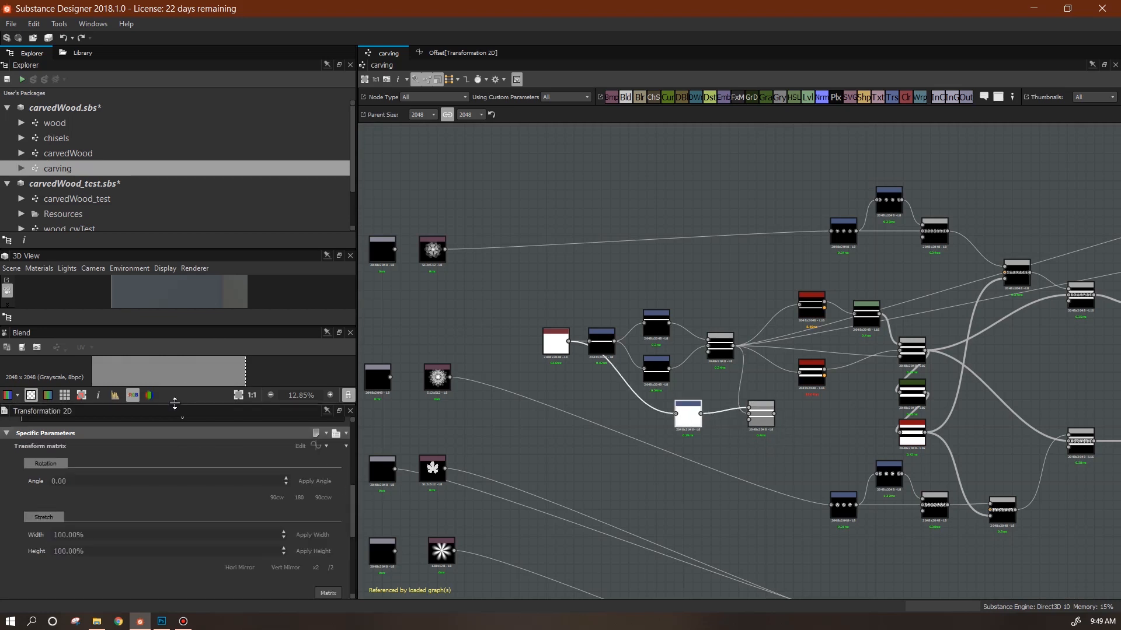
{"action": "left_click_drag", "start_coordinate": [178, 368], "coordinate": [181, 432]}
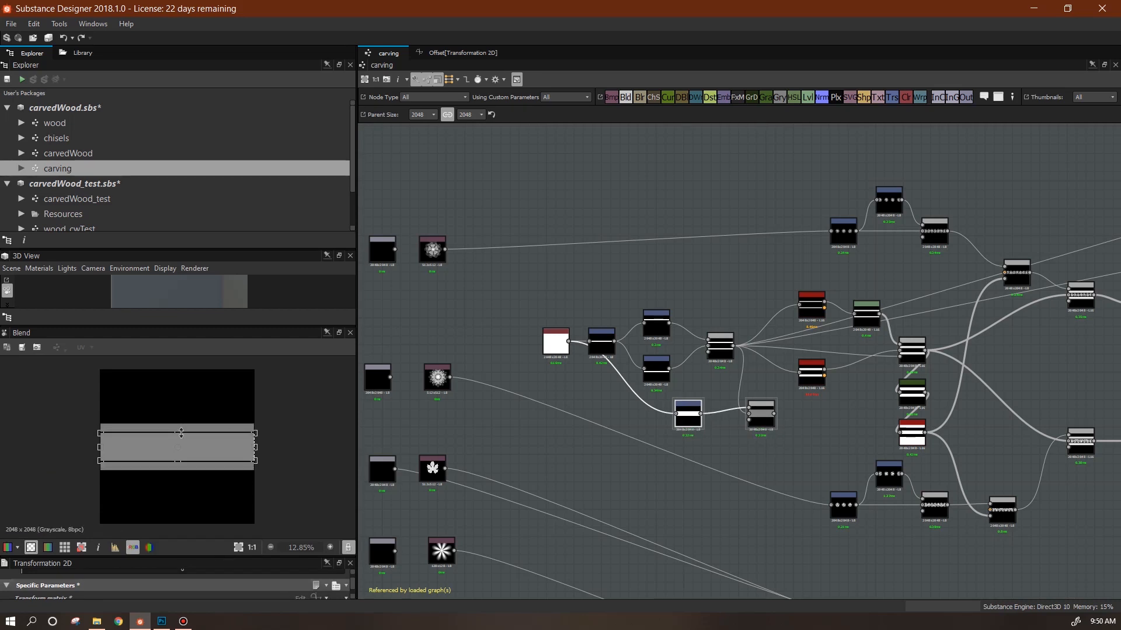
{"action": "scroll", "coordinate": [219, 442], "scroll_direction": "up", "scroll_amount": 5}
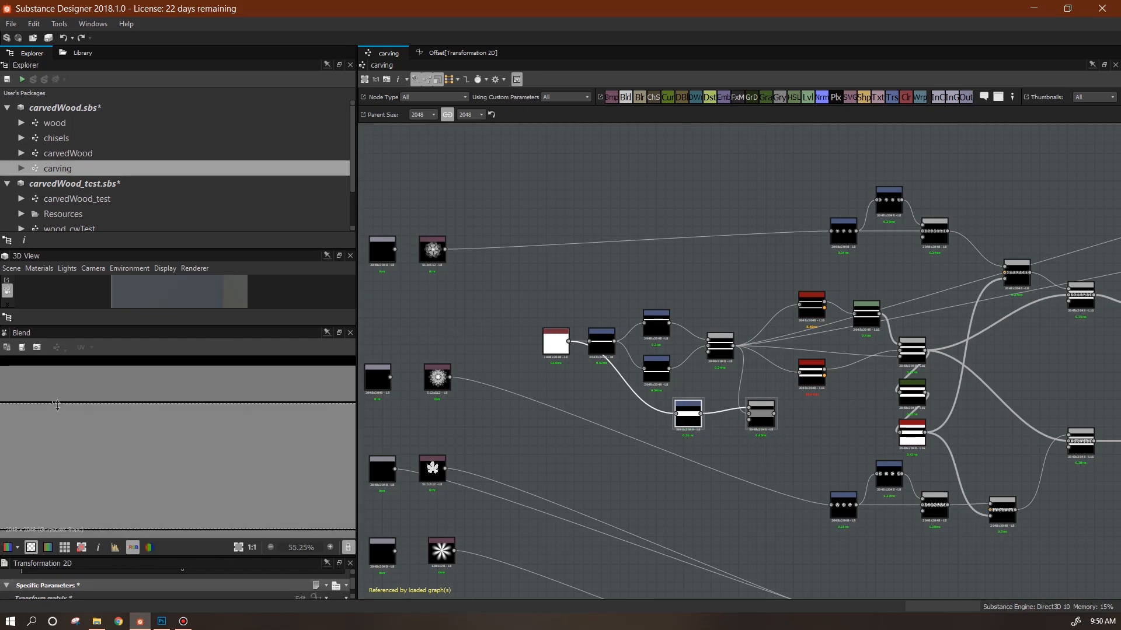
{"action": "left_click_drag", "start_coordinate": [55, 405], "coordinate": [67, 401]}
{"action": "scroll", "coordinate": [653, 485], "scroll_direction": "down", "scroll_amount": 3}
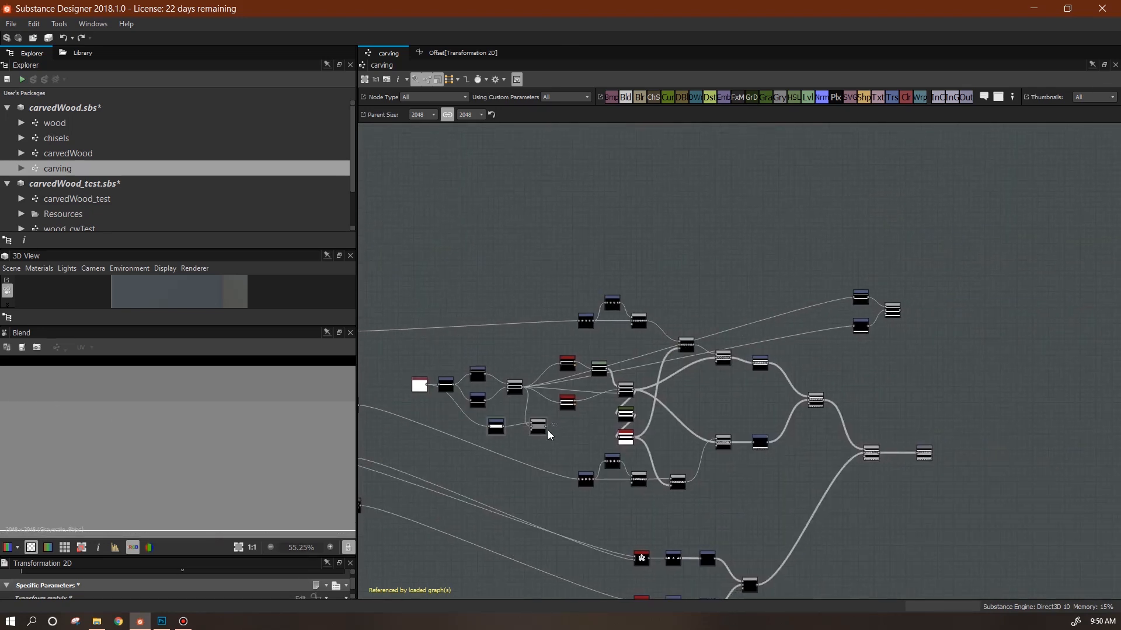
{"action": "left_click_drag", "start_coordinate": [496, 430], "coordinate": [446, 419]}
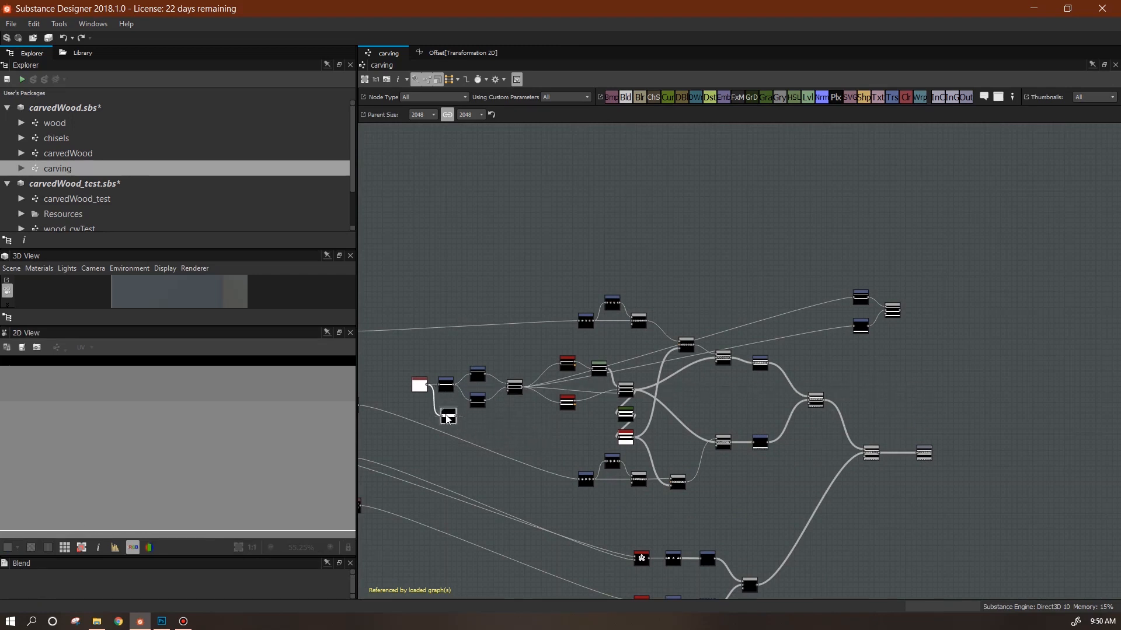
- Duplicate the two offset transformations with their blend below the originals and feed the copies from the band transformation
{"action": "left_click_drag", "start_coordinate": [959, 257], "coordinate": [844, 341]}
{"action": "key", "text": "ctrl+c"}
{"action": "key", "text": "ctrl+v"}
{"action": "left_click_drag", "start_coordinate": [723, 378], "coordinate": [458, 417]}
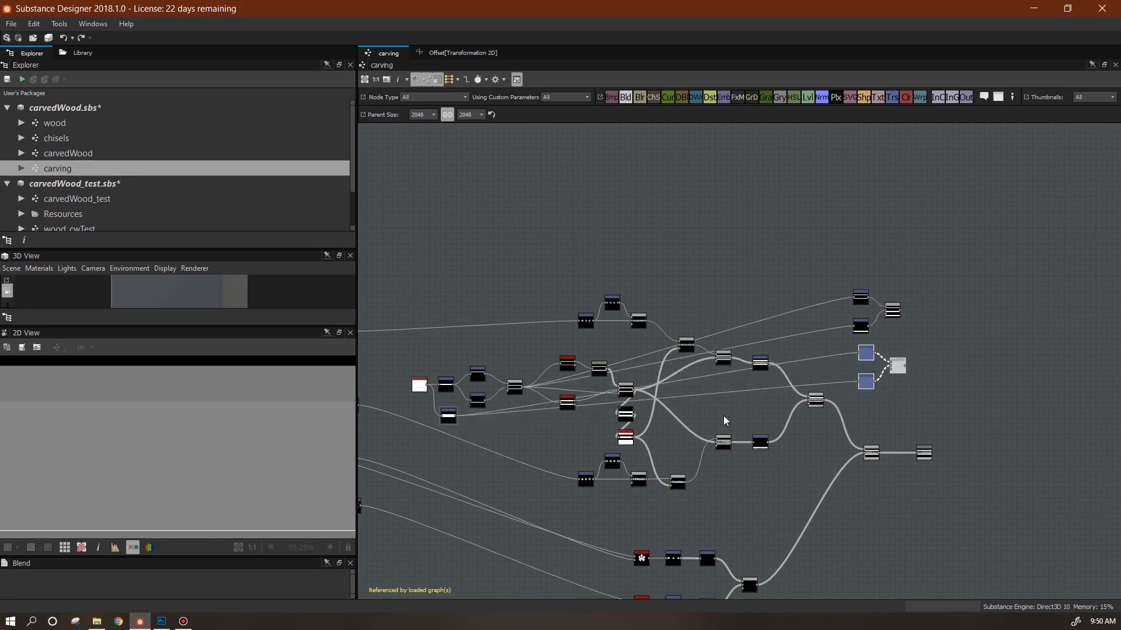
{"action": "middle_click_drag", "start_coordinate": [970, 408], "coordinate": [952, 400]}
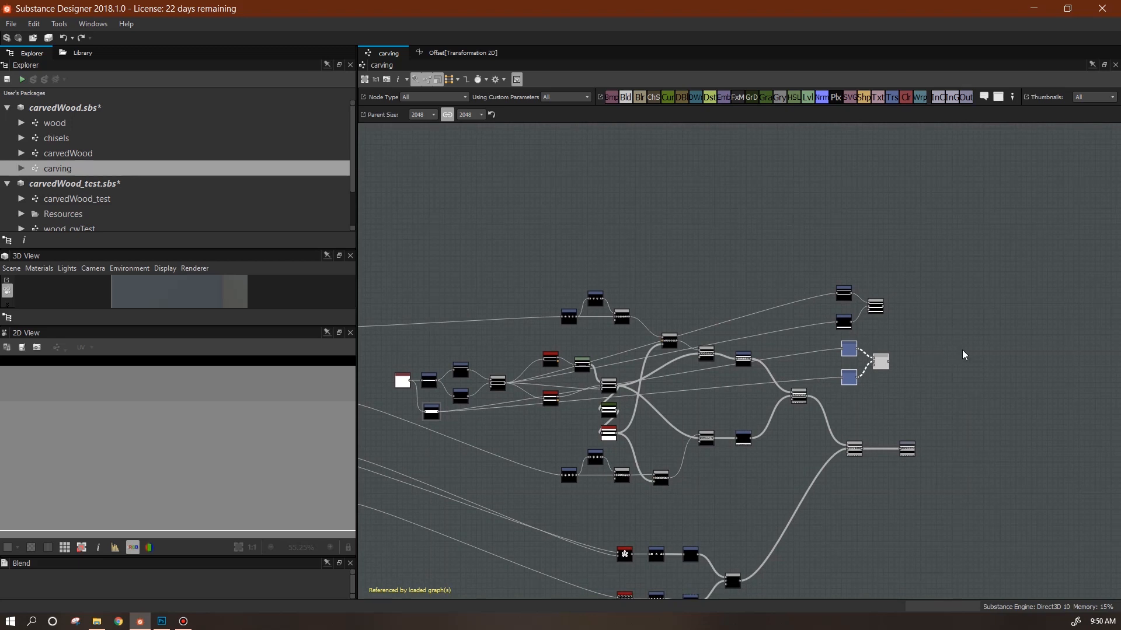
{"action": "middle_click_drag", "start_coordinate": [962, 349], "coordinate": [896, 353]}
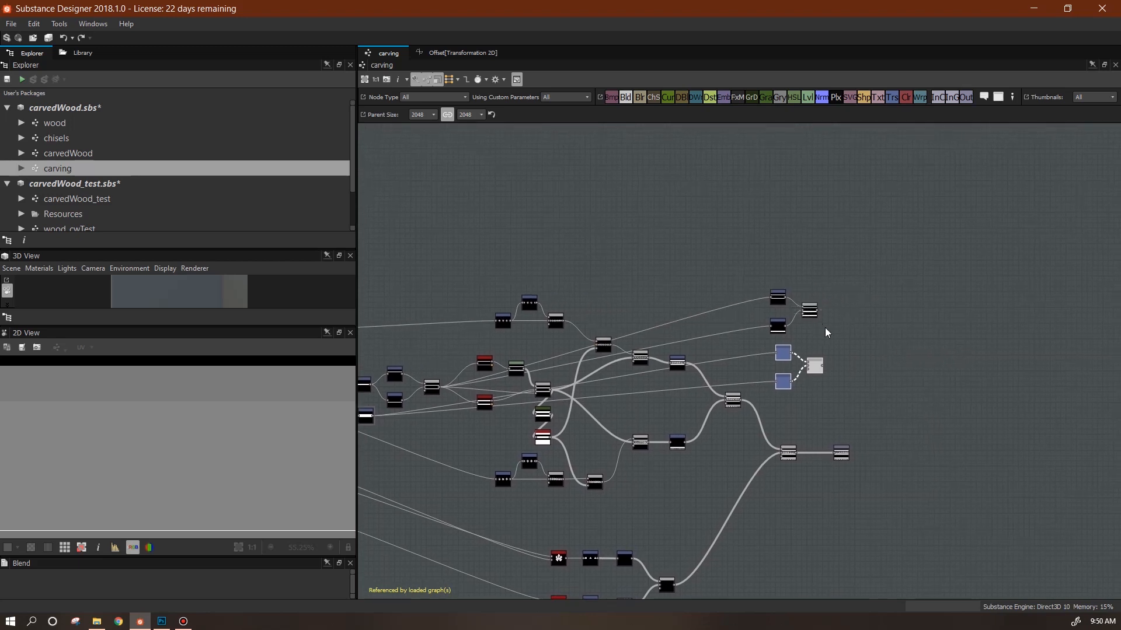
- Move the stripe and band transformations with their blends above the main graph and add a frame around them
{"action": "left_click_drag", "start_coordinate": [864, 261], "coordinate": [763, 289]}
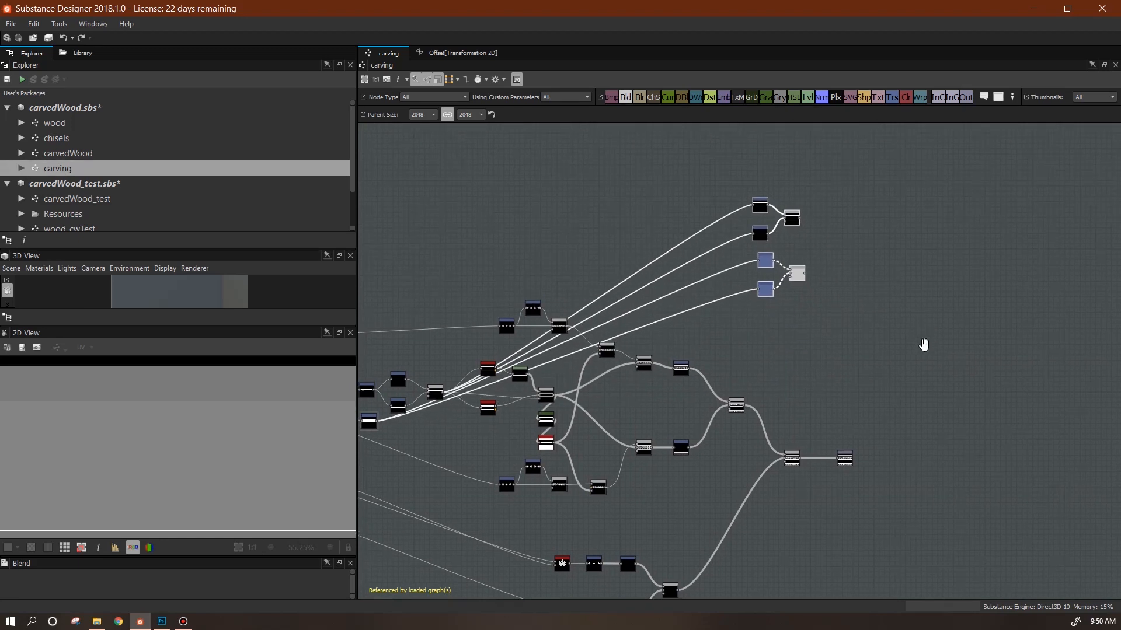
{"action": "middle_click_drag", "start_coordinate": [926, 345], "coordinate": [986, 479]}
{"action": "left_click_drag", "start_coordinate": [770, 244], "coordinate": [1028, 473]}
{"action": "right_click", "coordinate": [829, 353]}
{"action": "left_click", "coordinate": [906, 407]}
{"action": "left_click_drag", "start_coordinate": [884, 404], "coordinate": [1027, 402]}
- Reposition and enlarge the new frame so it encloses both stripe and band node groups
{"action": "scroll", "coordinate": [823, 328], "scroll_direction": "up", "scroll_amount": 4}
{"action": "middle_click_drag", "start_coordinate": [824, 328], "coordinate": [759, 261]}
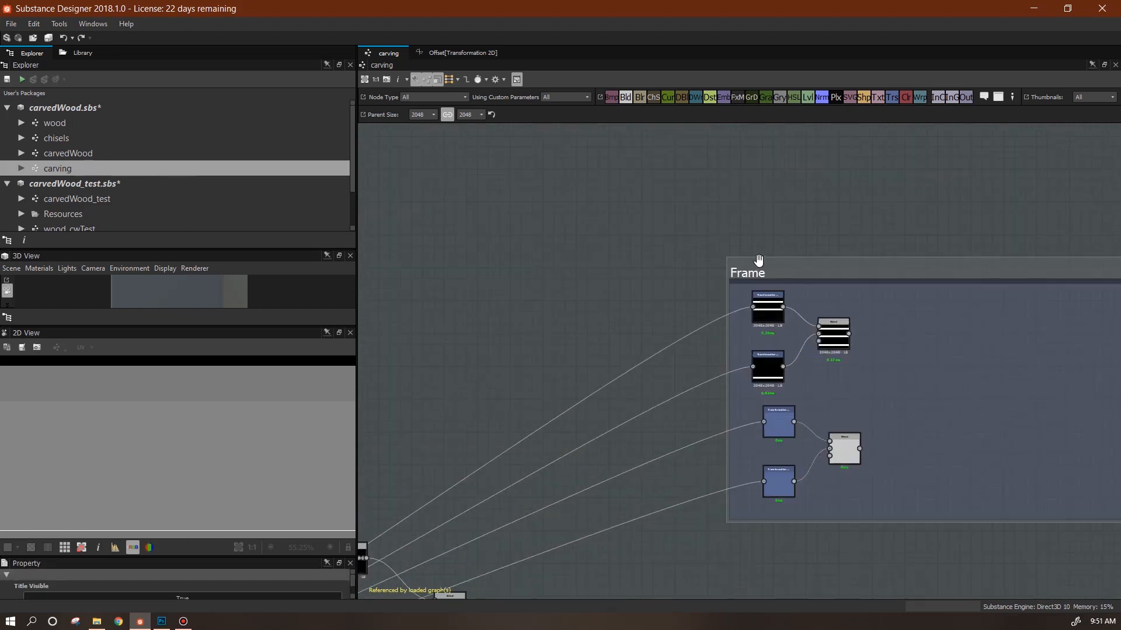
{"action": "scroll", "coordinate": [828, 502], "scroll_direction": "down", "scroll_amount": 2}
{"action": "scroll", "coordinate": [853, 514], "scroll_direction": "up", "scroll_amount": 2}
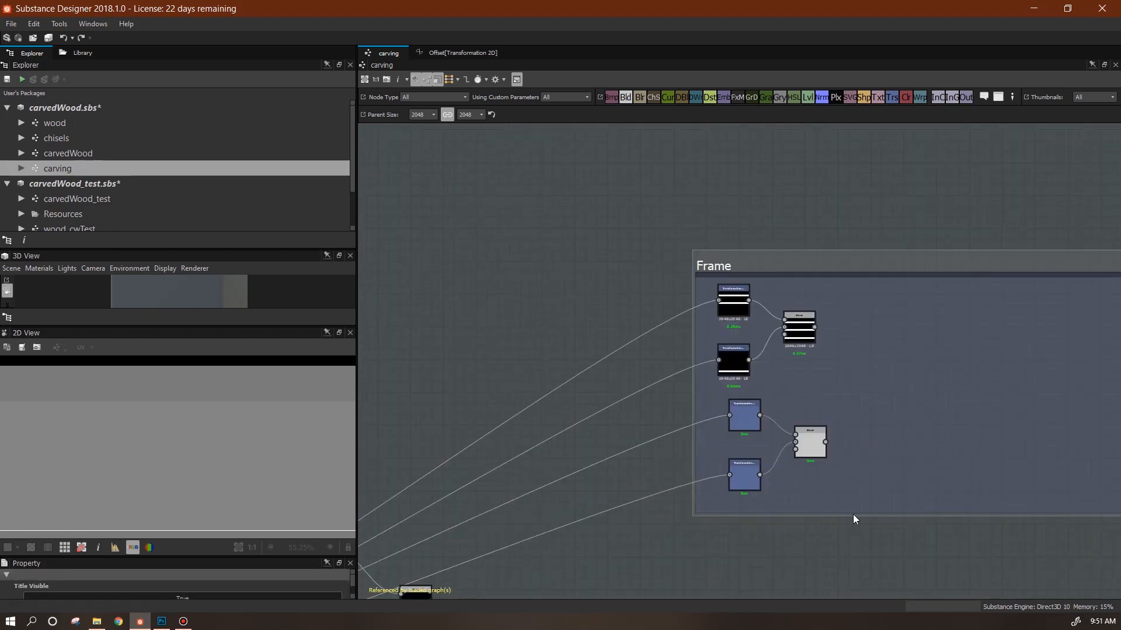
{"action": "left_click_drag", "start_coordinate": [847, 600], "coordinate": [847, 615]}
{"action": "scroll", "coordinate": [843, 428], "scroll_direction": "down", "scroll_amount": 3}
{"action": "left_click_drag", "start_coordinate": [775, 307], "coordinate": [635, 241]}
{"action": "scroll", "coordinate": [802, 401], "scroll_direction": "up", "scroll_amount": 4}
{"action": "middle_click_drag", "start_coordinate": [618, 304], "coordinate": [740, 512]}
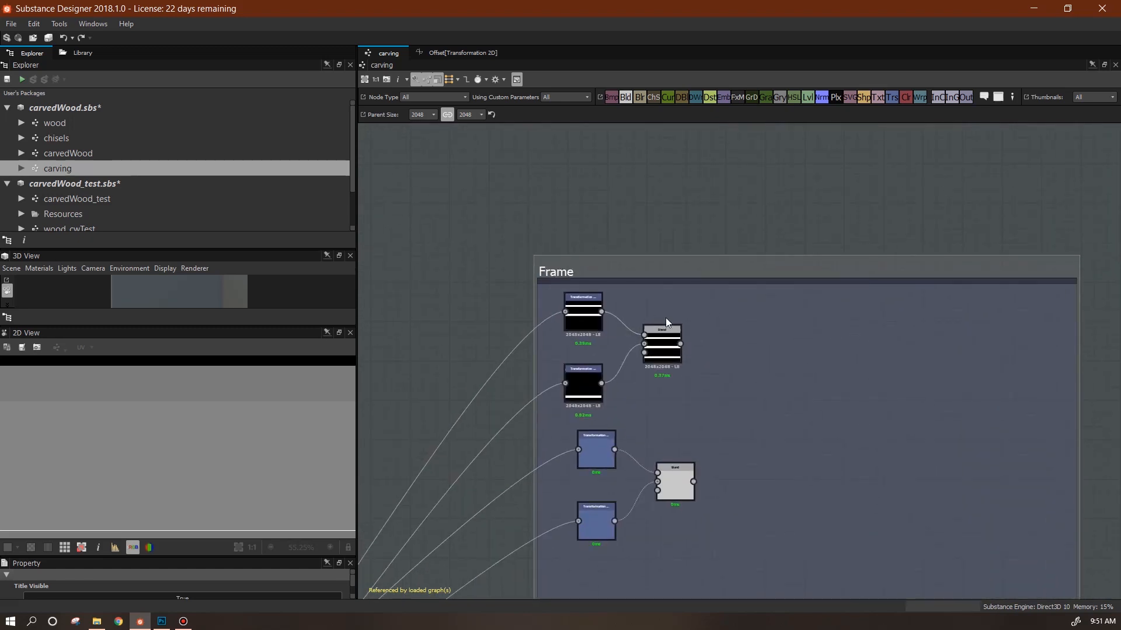
- Extend the frame upward above its nodes and title it color zones
{"action": "scroll", "coordinate": [746, 320], "scroll_direction": "down", "scroll_amount": 4}
{"action": "left_click_drag", "start_coordinate": [745, 308], "coordinate": [676, 513]}
{"action": "left_click", "coordinate": [756, 382]}
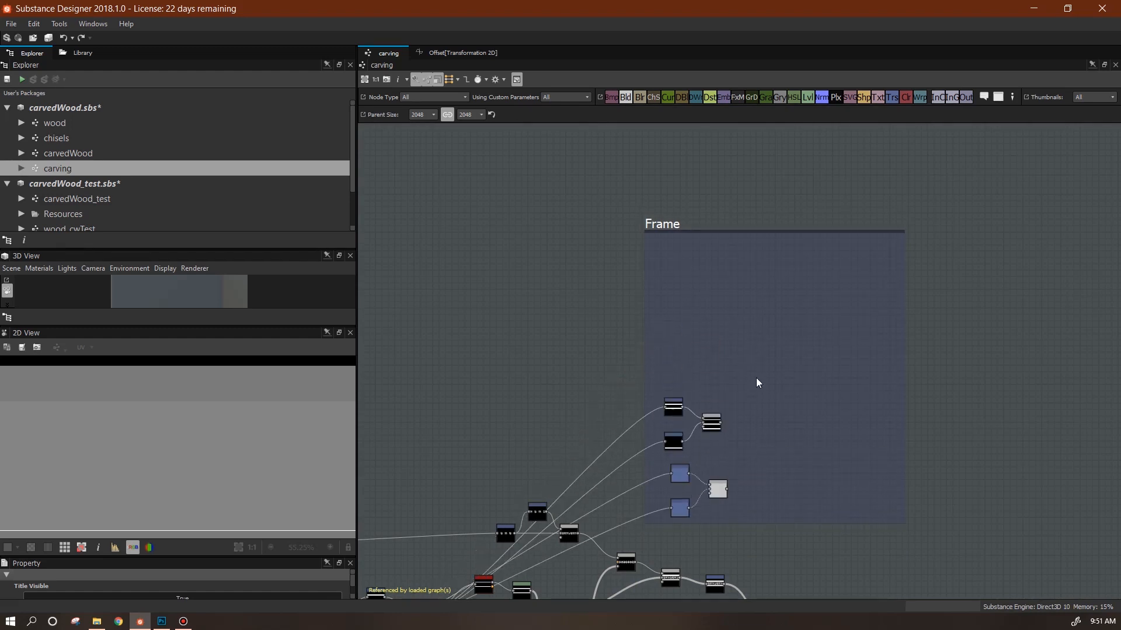
{"action": "left_click", "coordinate": [674, 240]}
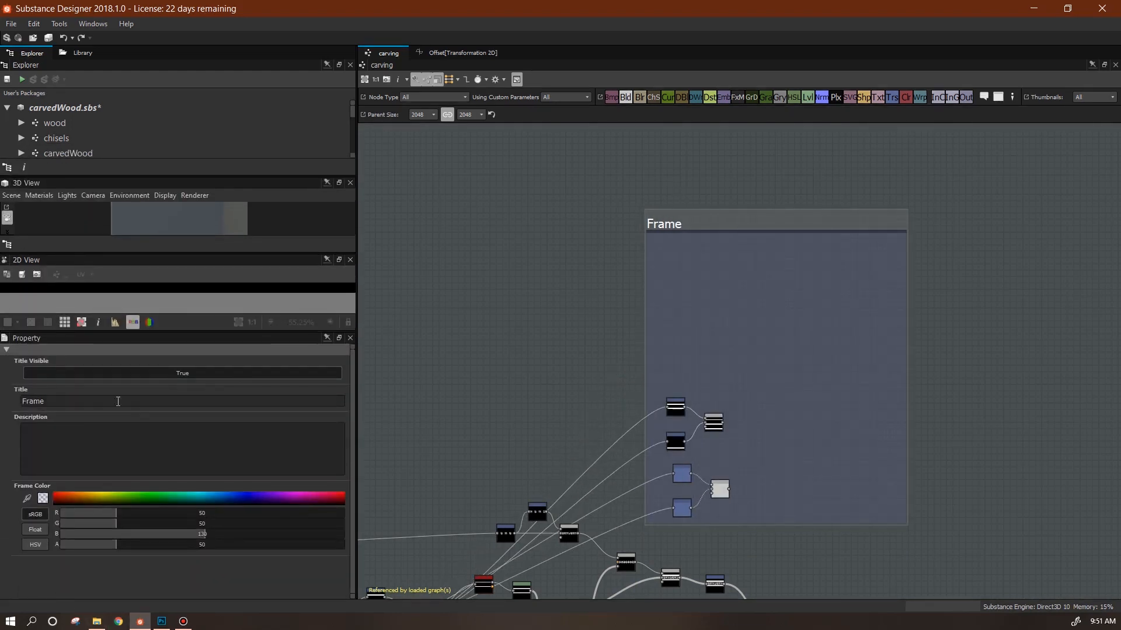
{"action": "left_click", "coordinate": [451, 542]}
{"action": "middle_click_drag", "start_coordinate": [965, 508], "coordinate": [908, 345]}
{"action": "right_click", "coordinate": [883, 250]}
{"action": "mouse_move", "coordinate": [909, 257]}
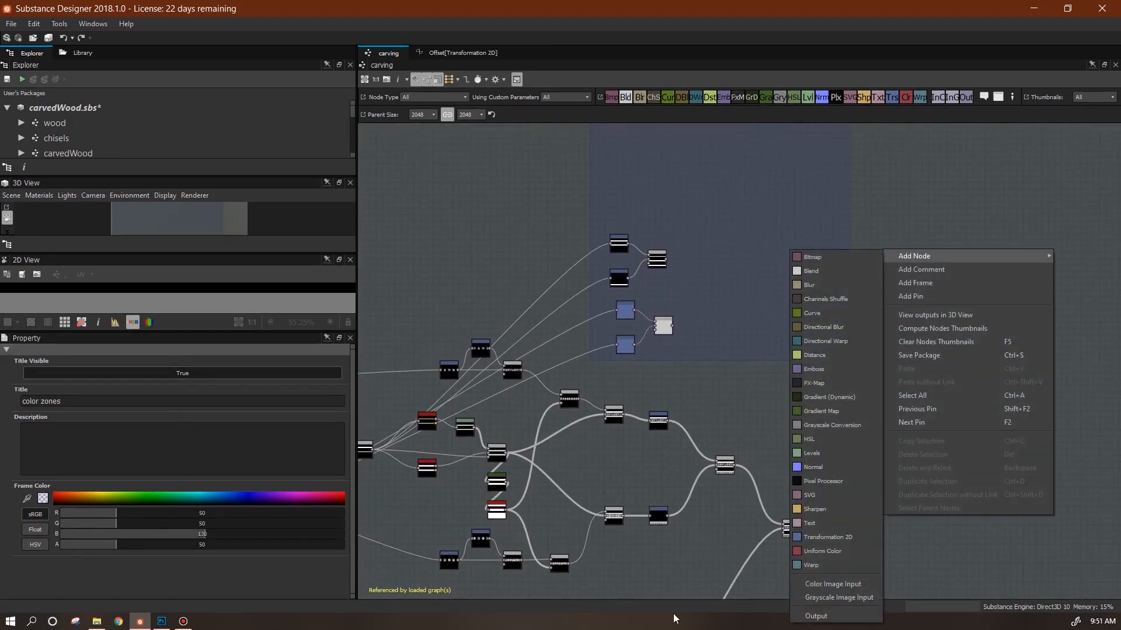
{"action": "left_click", "coordinate": [855, 617]}
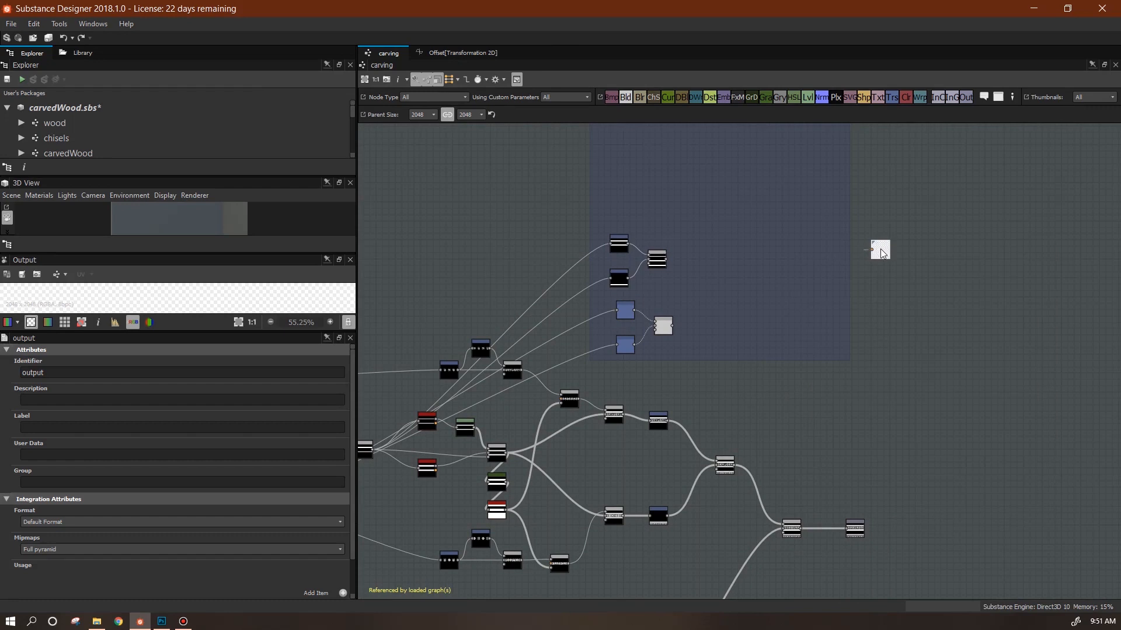
{"action": "key", "text": "Delete"}
- Duplicate the Carving Height output beside the frame and set the copy's usage to mask
{"action": "left_click", "coordinate": [855, 528]}
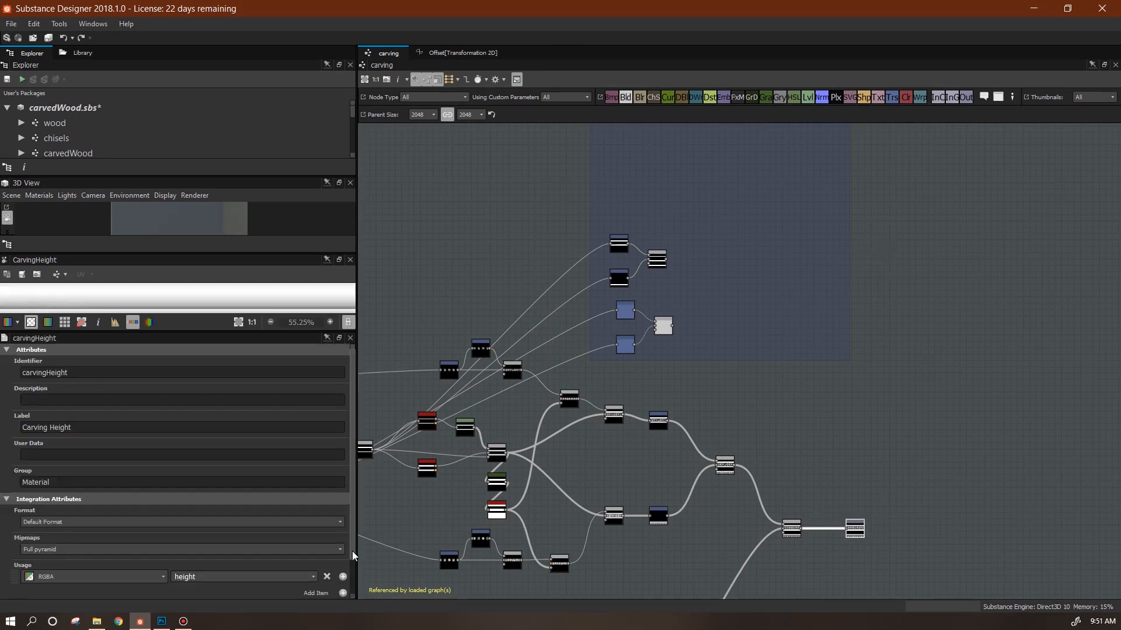
{"action": "key", "text": "ctrl+v"}
{"action": "left_click_drag", "start_coordinate": [744, 362], "coordinate": [872, 365]}
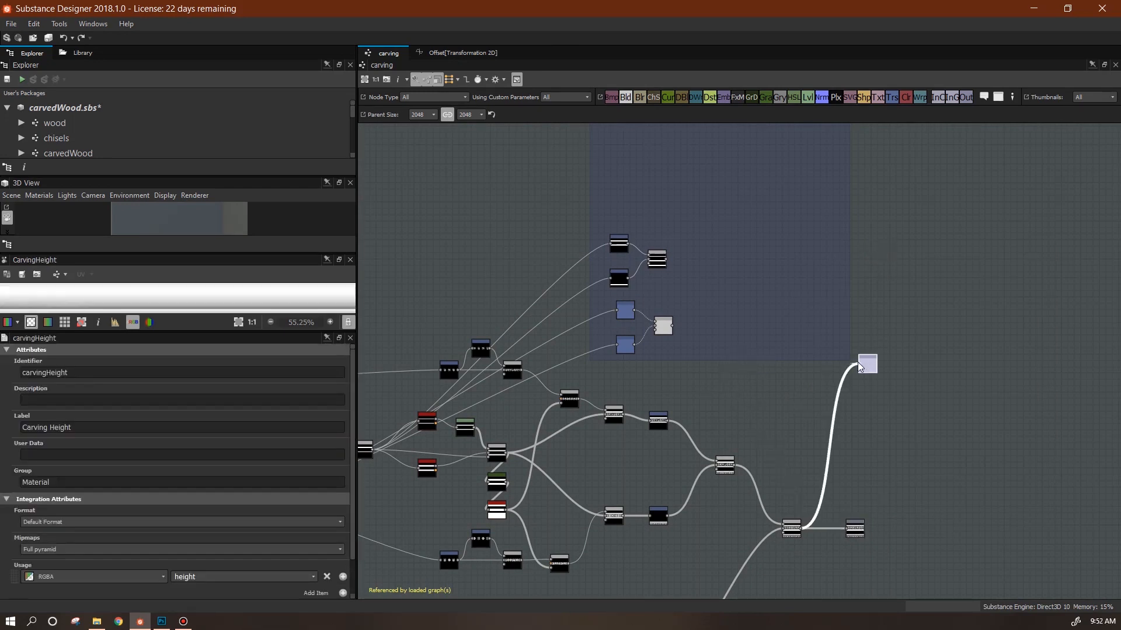
{"action": "left_click", "coordinate": [311, 578]}
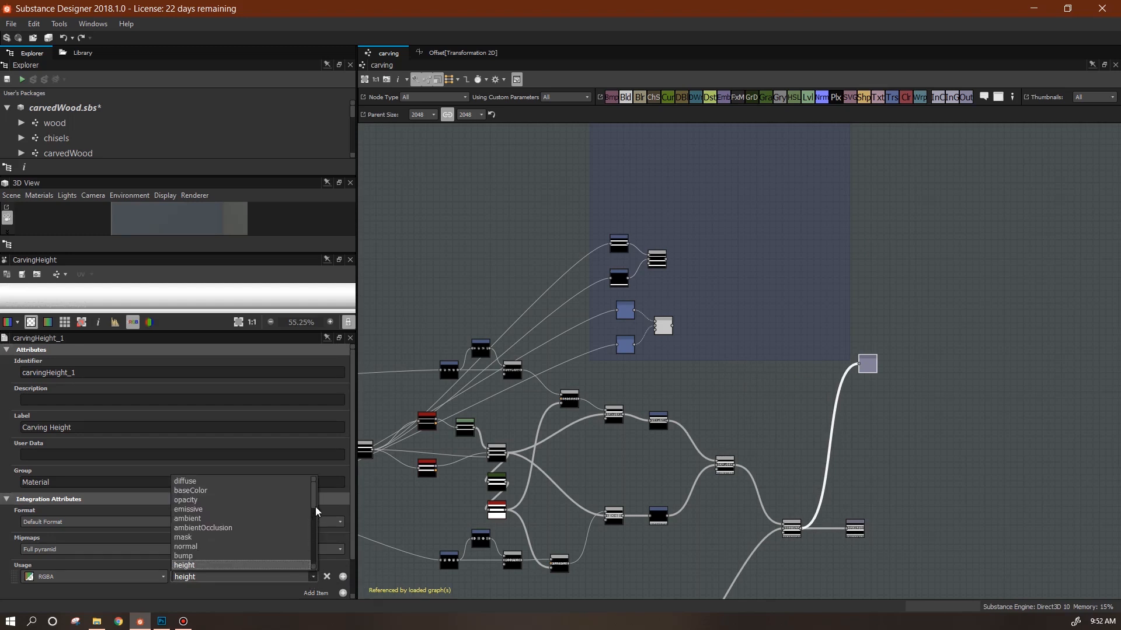
{"action": "left_click", "coordinate": [279, 534]}
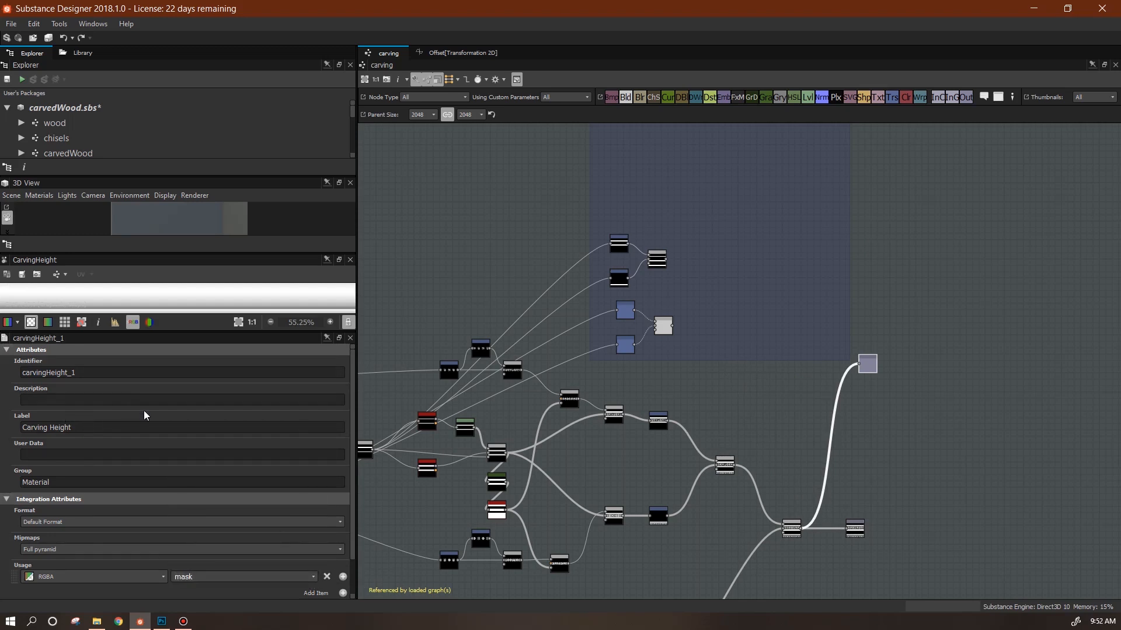
- Set the copied output's identifier to borderStain and label to Border Stain, and feed it from the stripe blend
{"action": "double_click", "coordinate": [51, 373]}
{"action": "type", "text": "b"}
{"action": "key", "text": "Tab"}
{"action": "key", "text": "Tab"}
{"action": "type", "text": "Border"}
{"action": "left_click_drag", "start_coordinate": [867, 363], "coordinate": [868, 266]}
{"action": "left_click_drag", "start_coordinate": [666, 260], "coordinate": [859, 266]}
- Duplicate the Border Stain output, enter an interior identifier and label, and feed the copy from the band blend
{"action": "left_click_drag", "start_coordinate": [741, 362], "coordinate": [870, 341]}
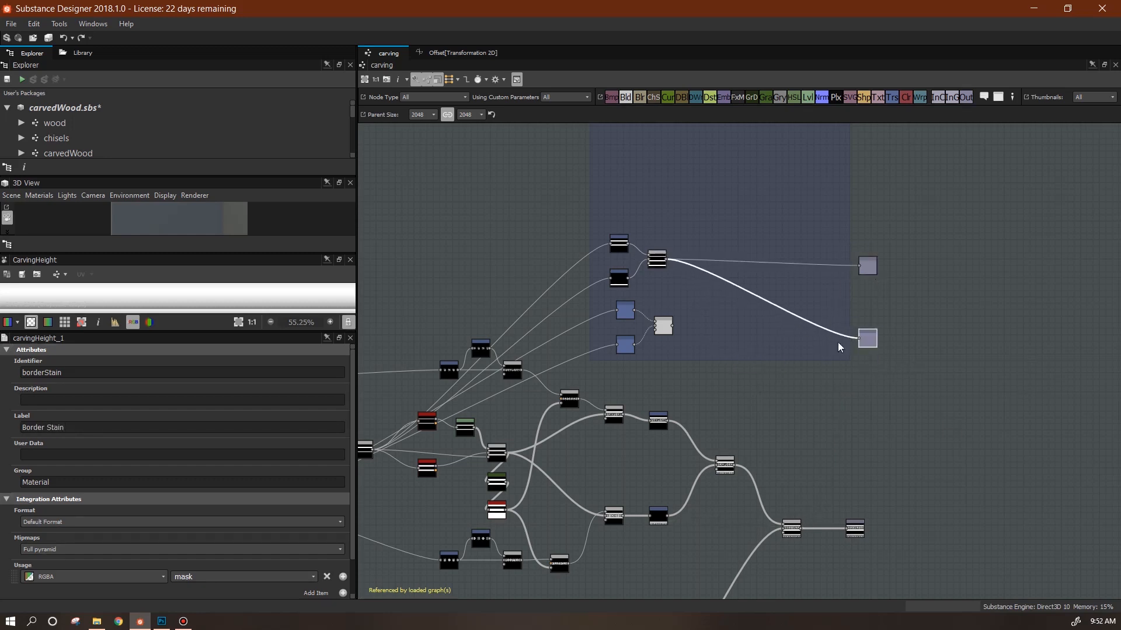
{"action": "type", "text": "interi"}
{"action": "key", "text": "Tab"}
{"action": "type", "text": "I"}
{"action": "left_click_drag", "start_coordinate": [671, 327], "coordinate": [859, 339]}
{"action": "middle_click_drag", "start_coordinate": [871, 368], "coordinate": [746, 388]}
- Narrow the color zones frame around its nodes and select the output fed by the band blend
{"action": "double_click", "coordinate": [536, 280]}
{"action": "left_click_drag", "start_coordinate": [726, 313], "coordinate": [612, 305]}
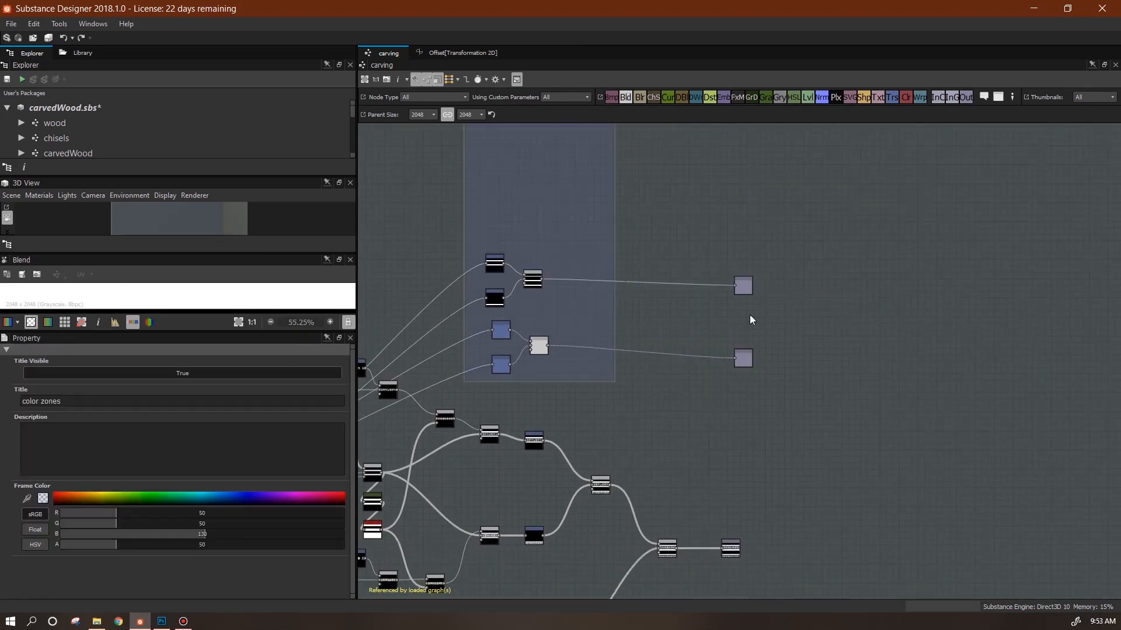
{"action": "left_click", "coordinate": [731, 358]}
{"action": "middle_click_drag", "start_coordinate": [734, 360], "coordinate": [928, 372]}
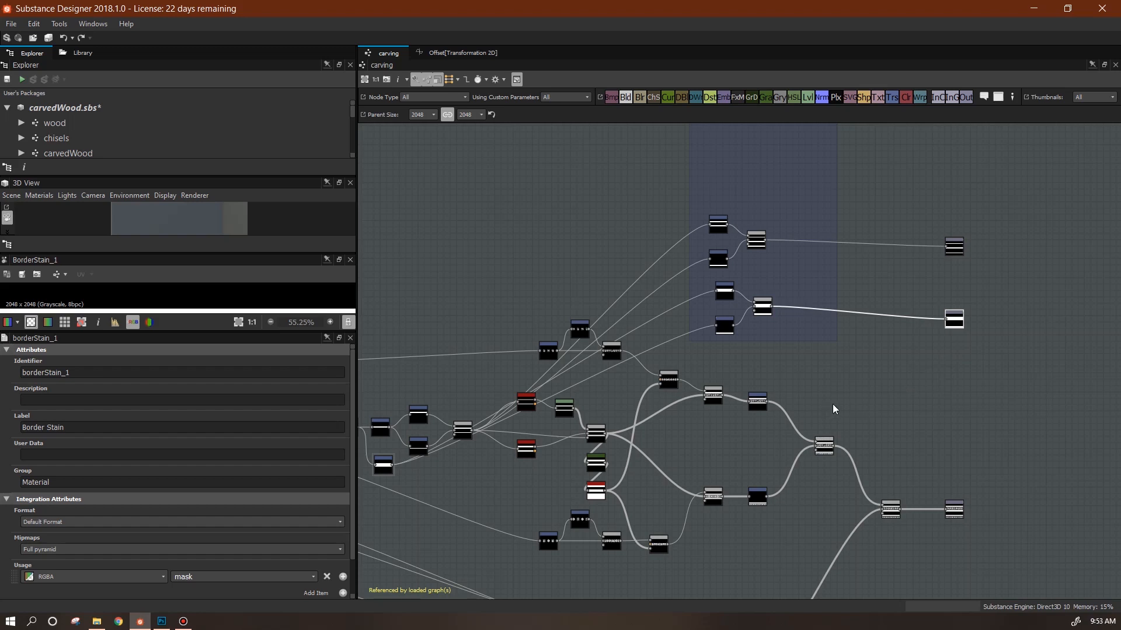
- Add a Gradient Map node with Grayscale color mode and place it above the stripe and band masks
{"action": "middle_click_drag", "start_coordinate": [849, 401], "coordinate": [880, 387]}
{"action": "scroll", "coordinate": [634, 390], "scroll_direction": "up", "scroll_amount": 3}
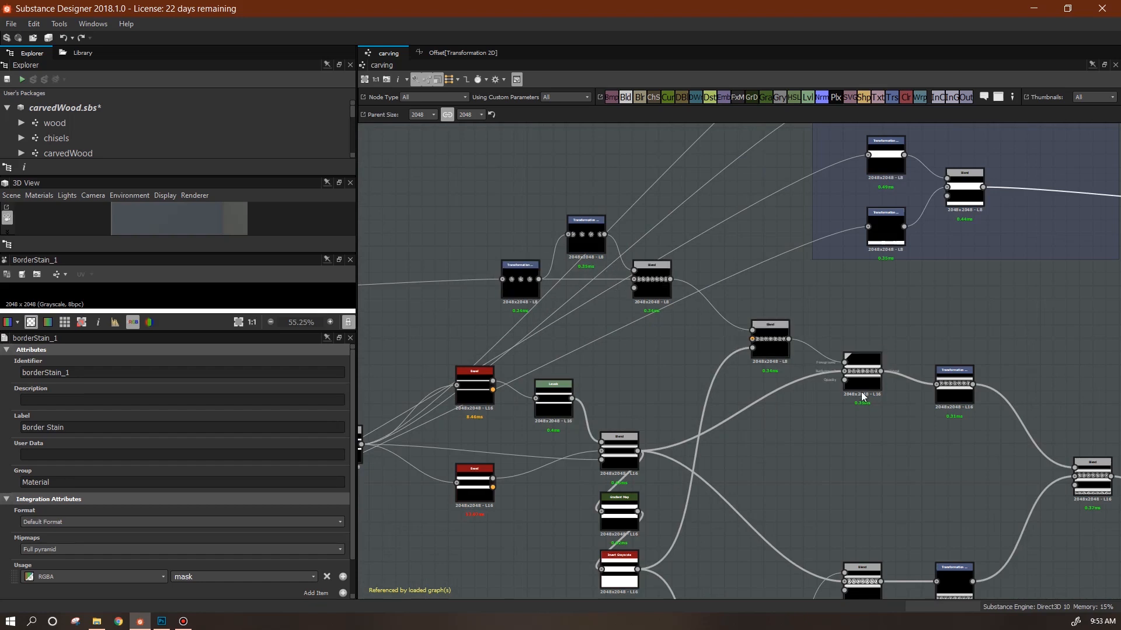
{"action": "scroll", "coordinate": [863, 397], "scroll_direction": "down", "scroll_amount": 3}
{"action": "scroll", "coordinate": [831, 387], "scroll_direction": "down", "scroll_amount": 1}
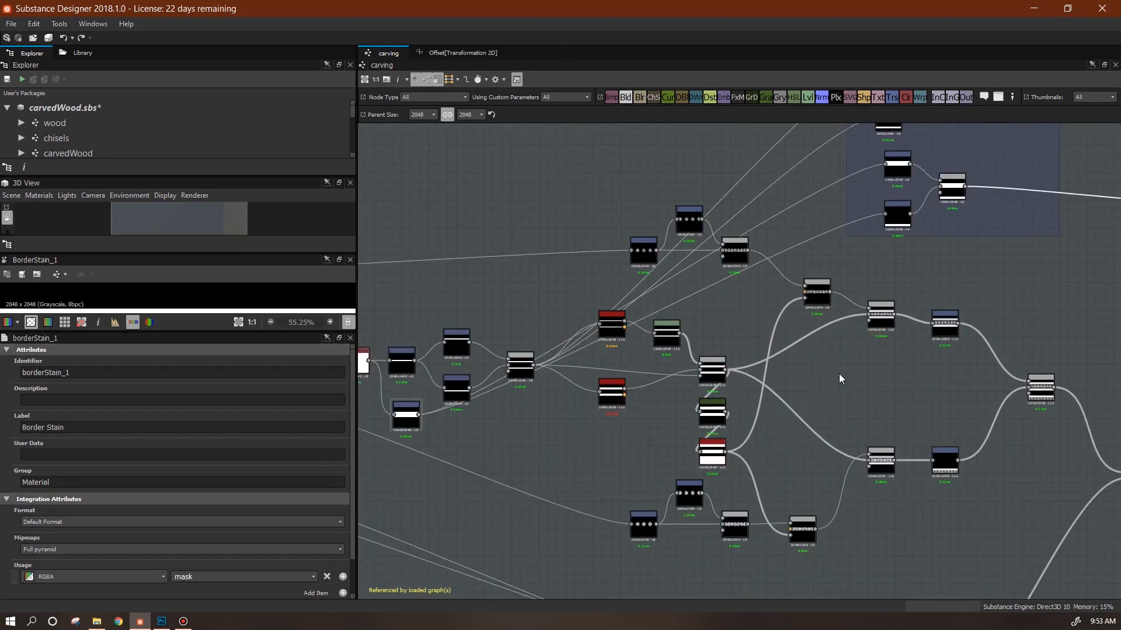
{"action": "middle_click_drag", "start_coordinate": [838, 373], "coordinate": [765, 378]}
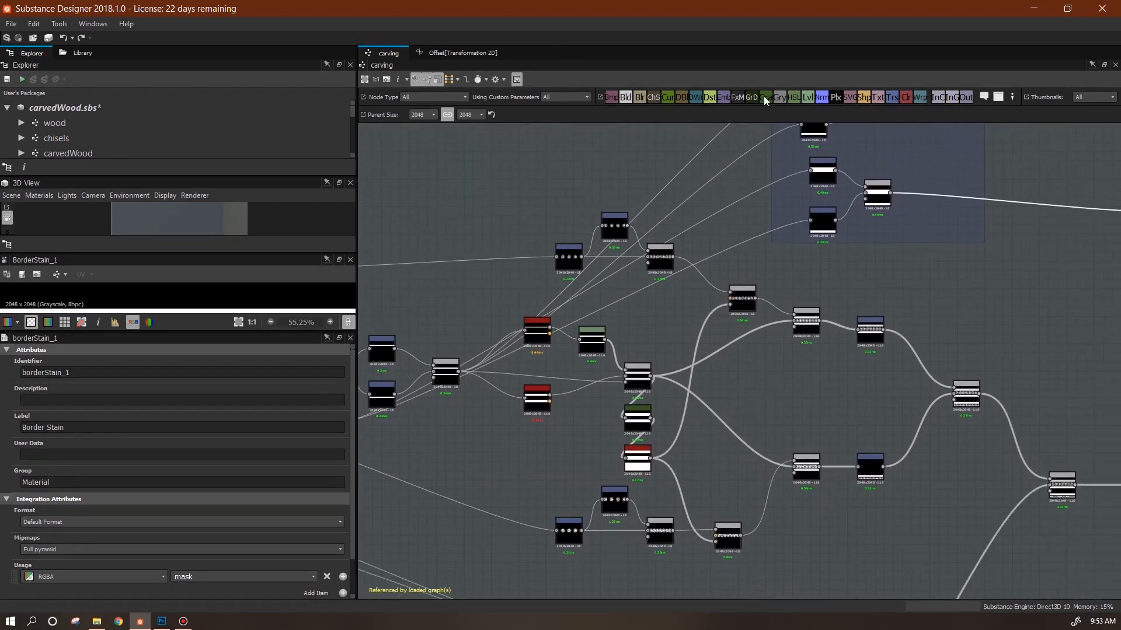
{"action": "left_click_drag", "start_coordinate": [852, 286], "coordinate": [852, 285]}
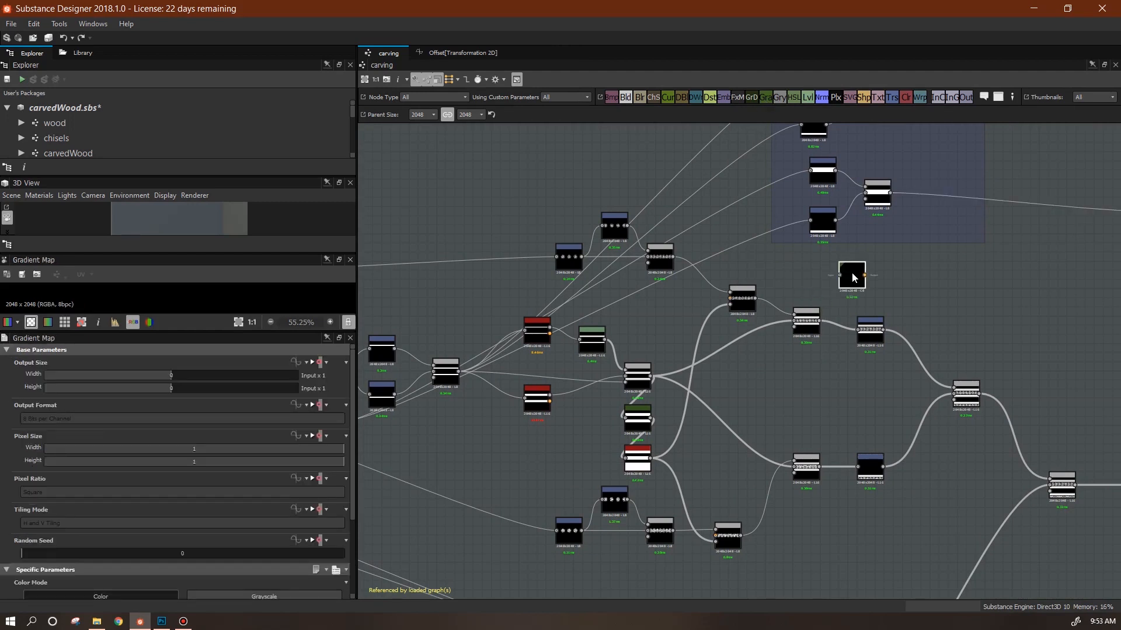
{"action": "left_click", "coordinate": [304, 596]}
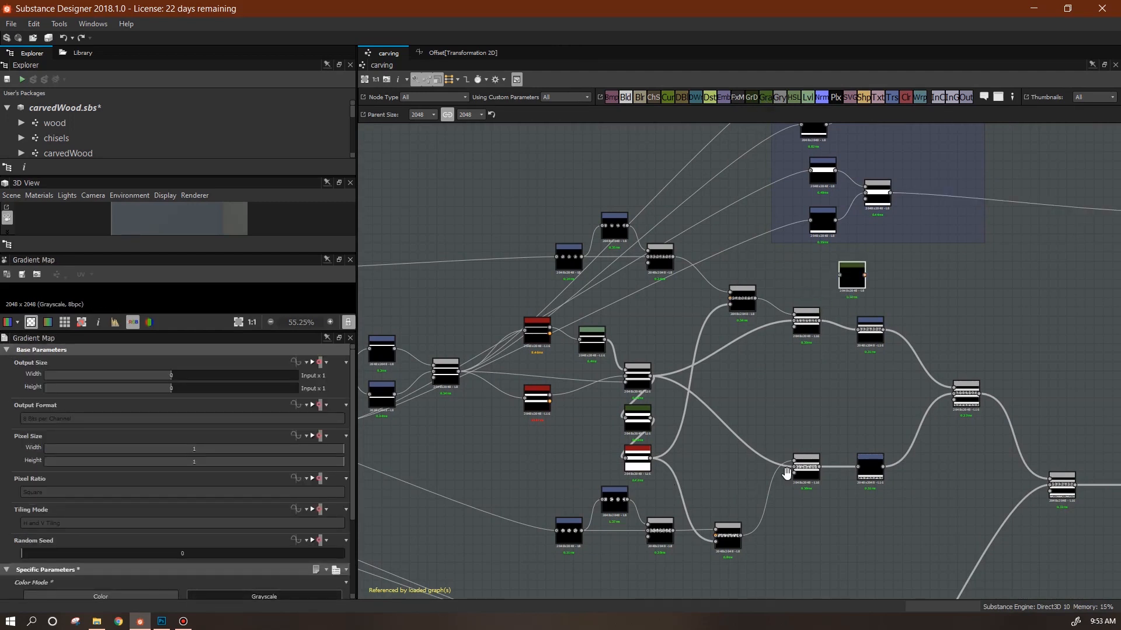
{"action": "middle_click_drag", "start_coordinate": [845, 366], "coordinate": [902, 438]}
{"action": "left_click_drag", "start_coordinate": [917, 351], "coordinate": [770, 129]}
{"action": "middle_click_drag", "start_coordinate": [877, 279], "coordinate": [927, 365]}
{"action": "left_click_drag", "start_coordinate": [827, 214], "coordinate": [818, 134]}
{"action": "key", "text": "ctrl+v"}
{"action": "left_click_drag", "start_coordinate": [745, 366], "coordinate": [811, 212]}
{"action": "left_click_drag", "start_coordinate": [741, 369], "coordinate": [816, 264]}
{"action": "middle_click_drag", "start_coordinate": [825, 183], "coordinate": [800, 251]}
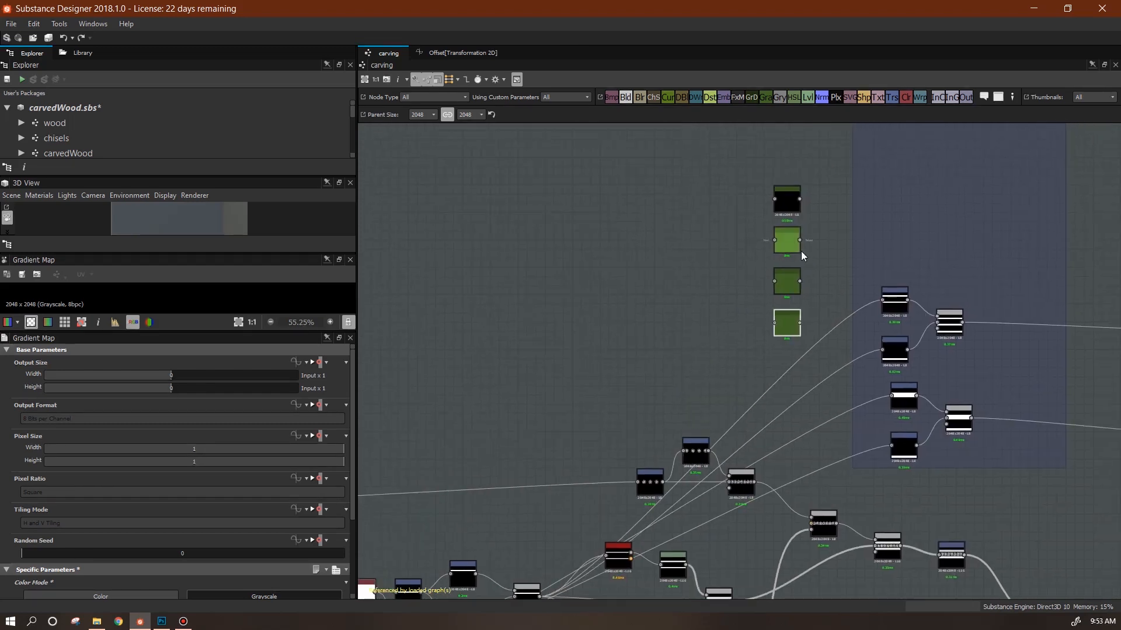
{"action": "left_click_drag", "start_coordinate": [809, 237], "coordinate": [786, 307]}
{"action": "key", "text": "Delete"}
- Preview the upper flower row blend in an enlarged 2D view
{"action": "middle_click_drag", "start_coordinate": [795, 330], "coordinate": [872, 280]}
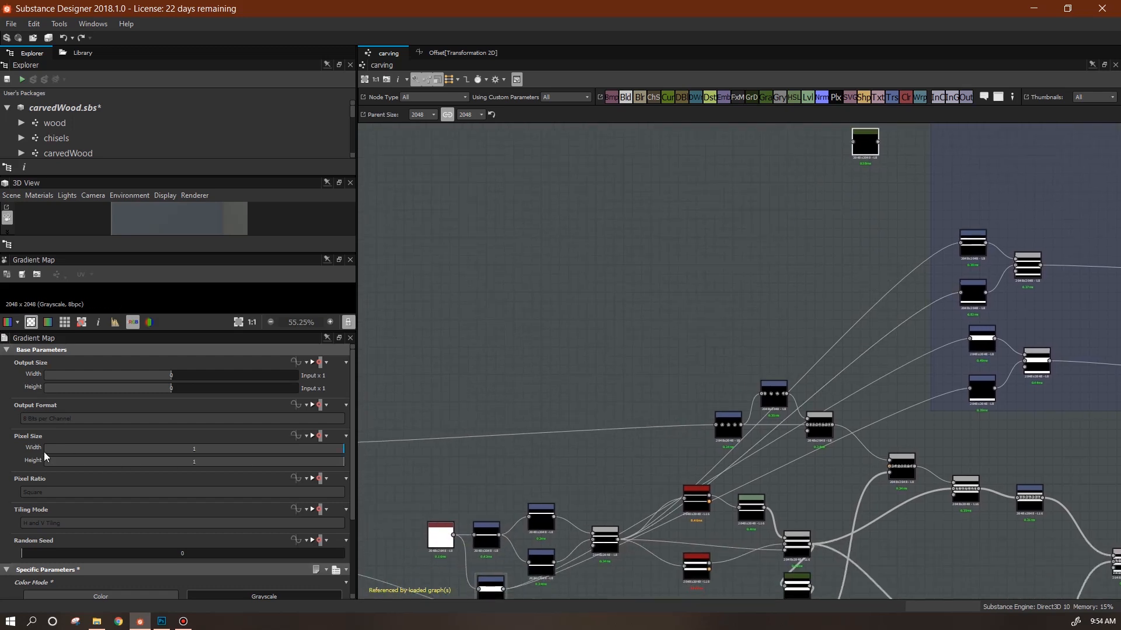
{"action": "middle_click_drag", "start_coordinate": [943, 490], "coordinate": [796, 450]}
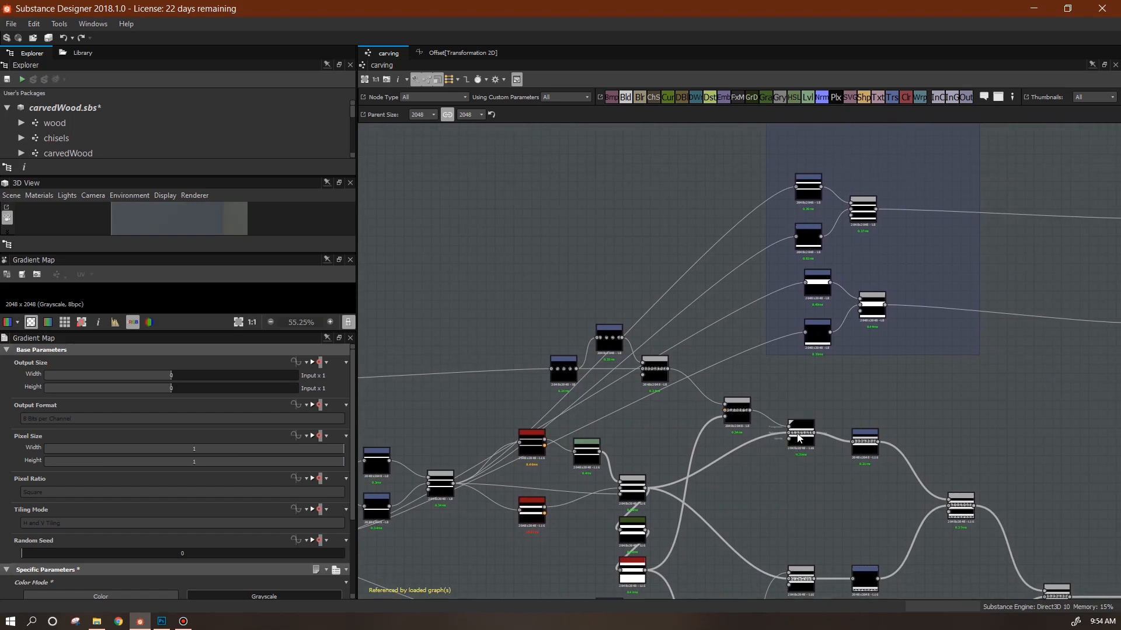
{"action": "left_click_drag", "start_coordinate": [742, 411], "coordinate": [742, 420]}
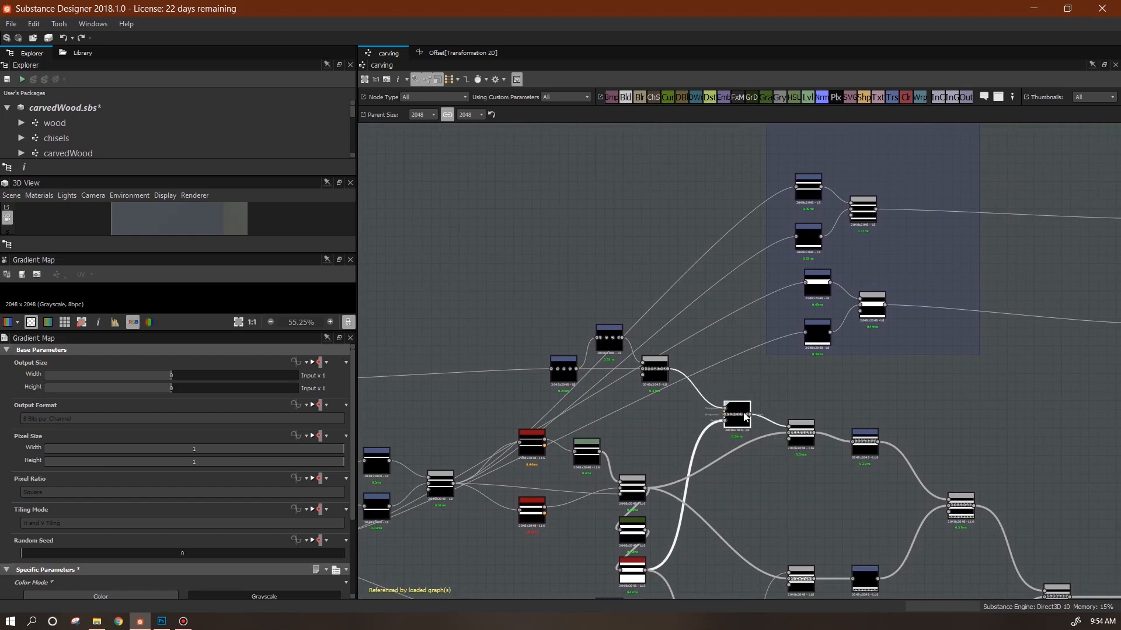
{"action": "left_click_drag", "start_coordinate": [202, 331], "coordinate": [179, 529]}
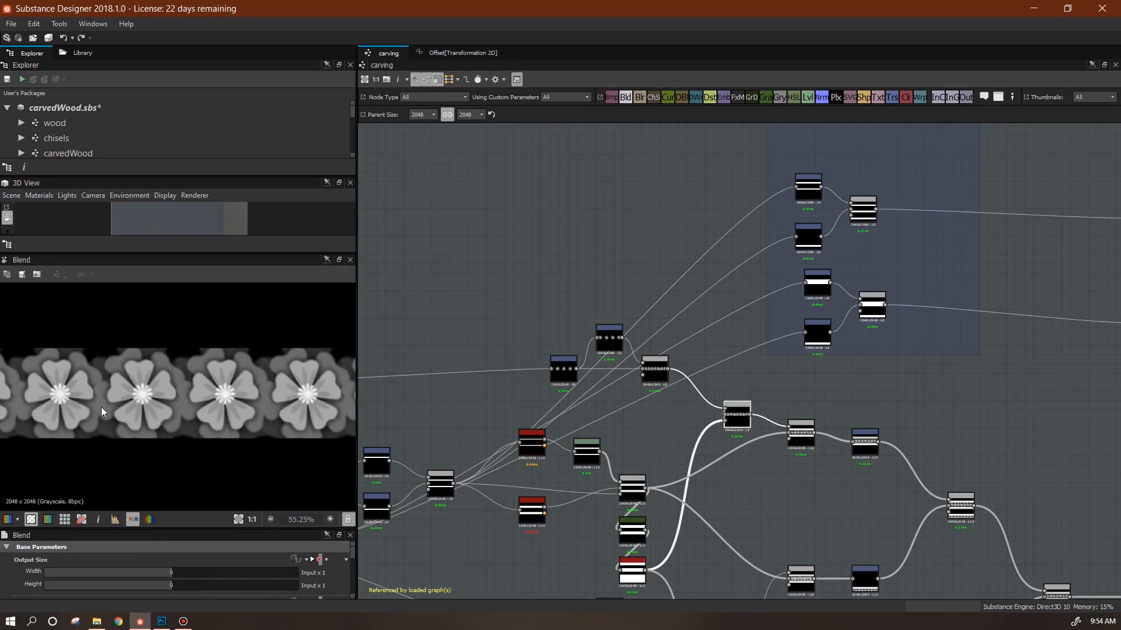
{"action": "middle_click_drag", "start_coordinate": [755, 430], "coordinate": [715, 524]}
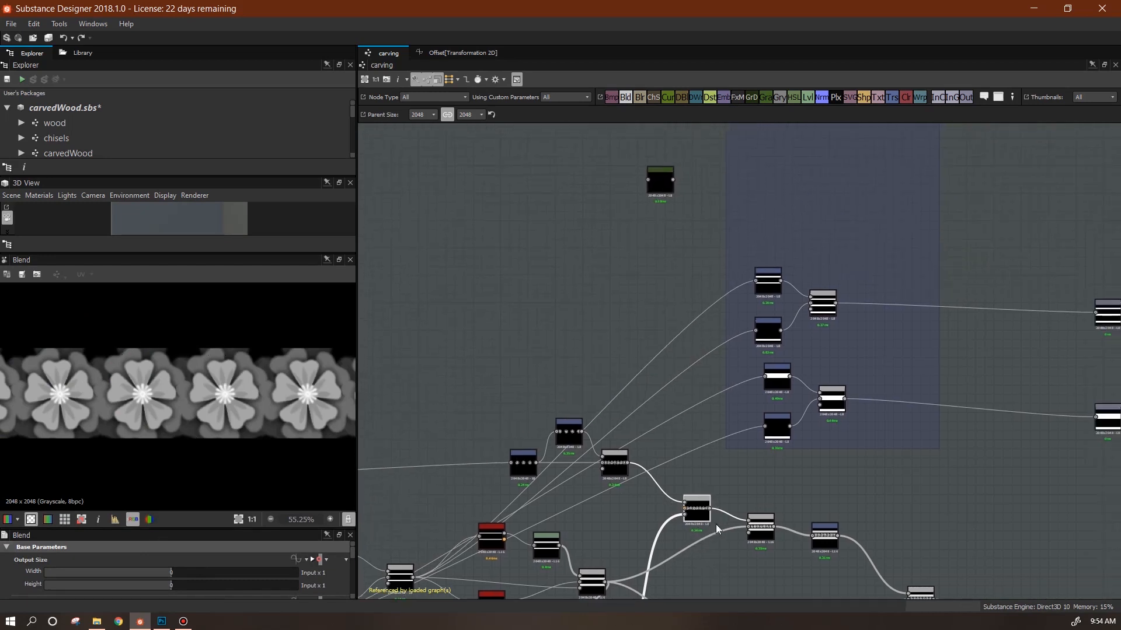
- Feed the gradient map from the upper flower row blend and tighten its gradient near black into a solid white mask
{"action": "left_click_drag", "start_coordinate": [700, 514], "coordinate": [688, 517]}
{"action": "left_click_drag", "start_coordinate": [660, 179], "coordinate": [678, 169]}
{"action": "left_click_drag", "start_coordinate": [701, 509], "coordinate": [671, 175]}
{"action": "left_click", "coordinate": [677, 175]}
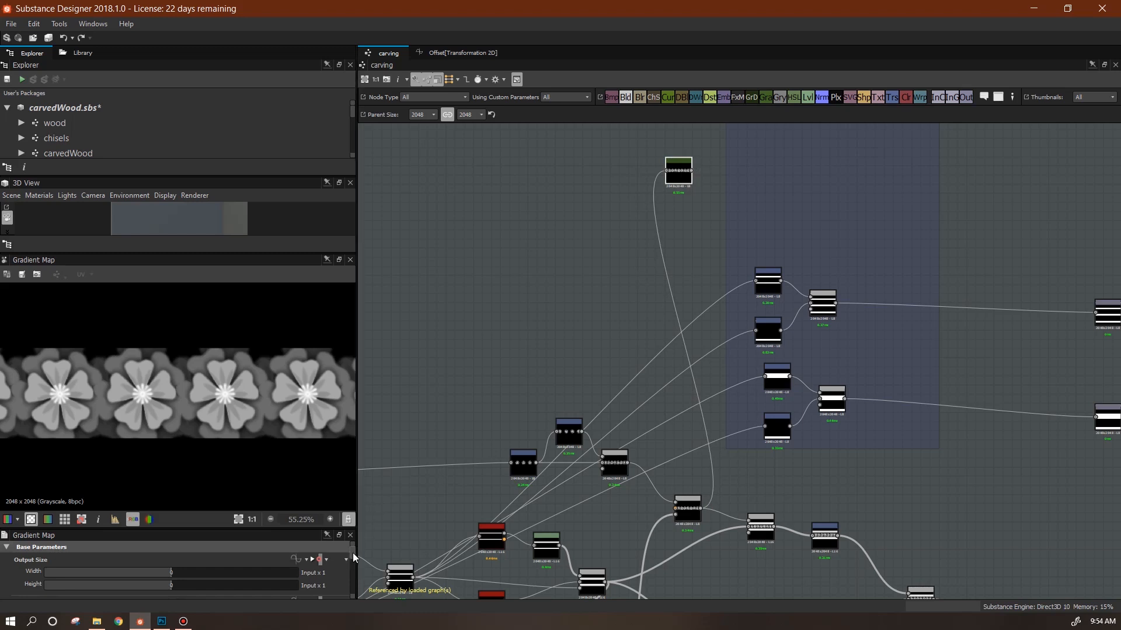
{"action": "left_click_drag", "start_coordinate": [353, 554], "coordinate": [31, 562]}
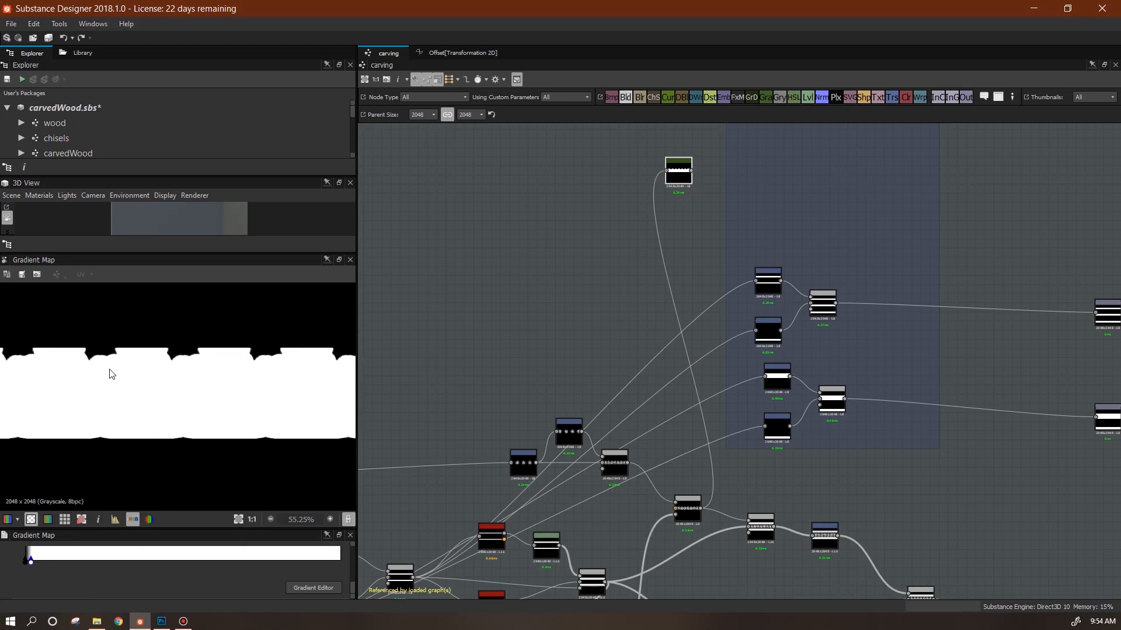
- Duplicate the gradient map below the original, feed the copy from the lower flower row blend, and align both with the color zones frame
{"action": "middle_click_drag", "start_coordinate": [689, 263], "coordinate": [572, 263]}
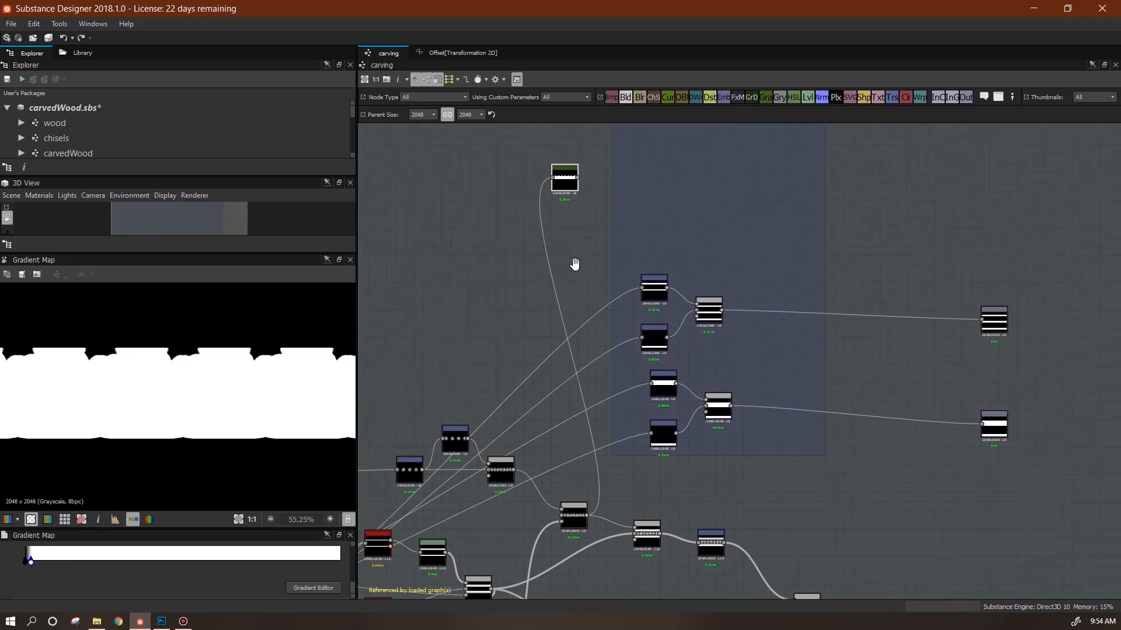
{"action": "scroll", "coordinate": [672, 392], "scroll_direction": "down", "scroll_amount": 3}
{"action": "left_click_drag", "start_coordinate": [630, 204], "coordinate": [631, 157]}
{"action": "key", "text": "ctrl+v"}
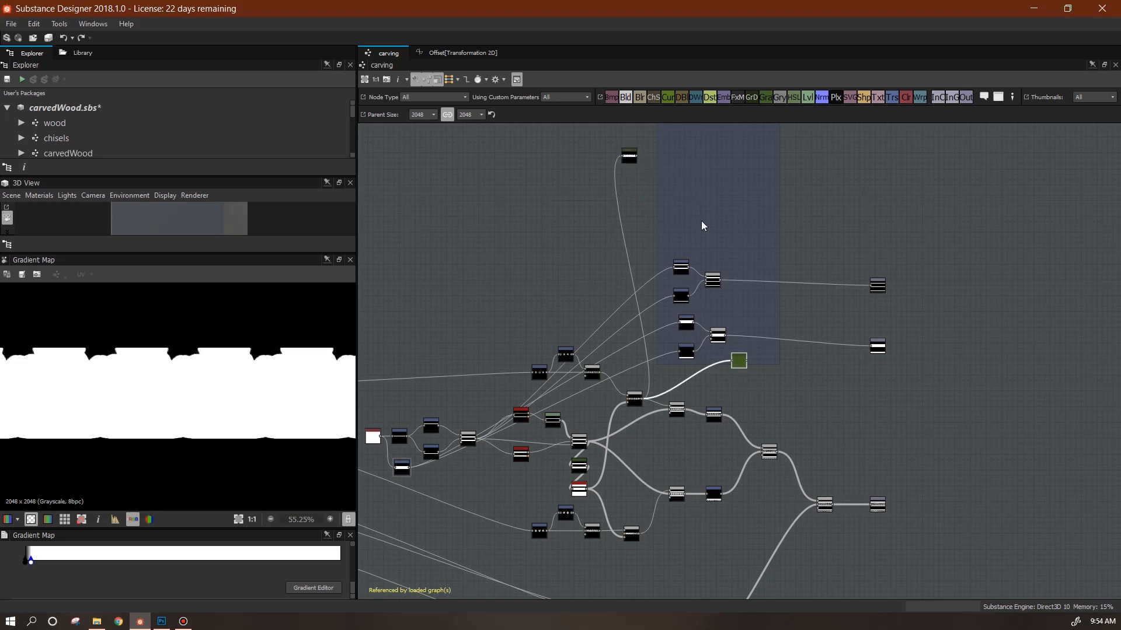
{"action": "left_click_drag", "start_coordinate": [741, 365], "coordinate": [646, 202]}
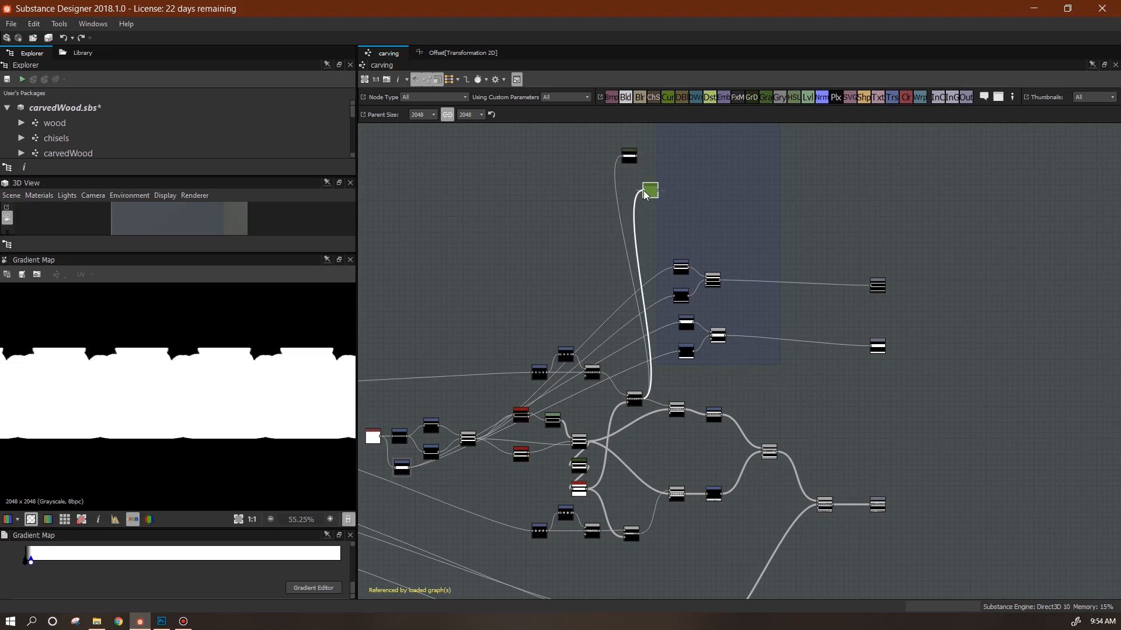
{"action": "left_click_drag", "start_coordinate": [677, 408], "coordinate": [639, 534]}
{"action": "middle_click_drag", "start_coordinate": [726, 496], "coordinate": [645, 574]}
{"action": "left_click_drag", "start_coordinate": [553, 233], "coordinate": [560, 214]}
{"action": "left_click_drag", "start_coordinate": [567, 269], "coordinate": [569, 246]}
{"action": "left_click_drag", "start_coordinate": [562, 237], "coordinate": [590, 236]}
- Duplicate the two flower row gradient maps and place the copies below the originals inside the color zones frame
{"action": "middle_click_drag", "start_coordinate": [695, 544], "coordinate": [795, 393]}
{"action": "middle_click_drag", "start_coordinate": [759, 550], "coordinate": [641, 514]}
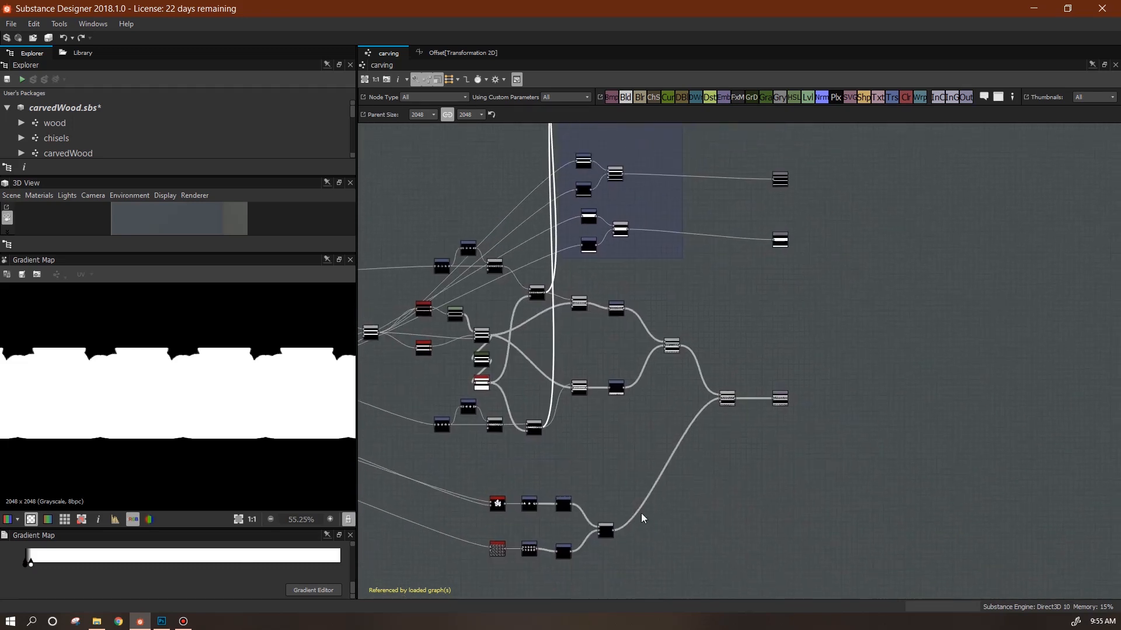
{"action": "double_click", "coordinate": [563, 504]}
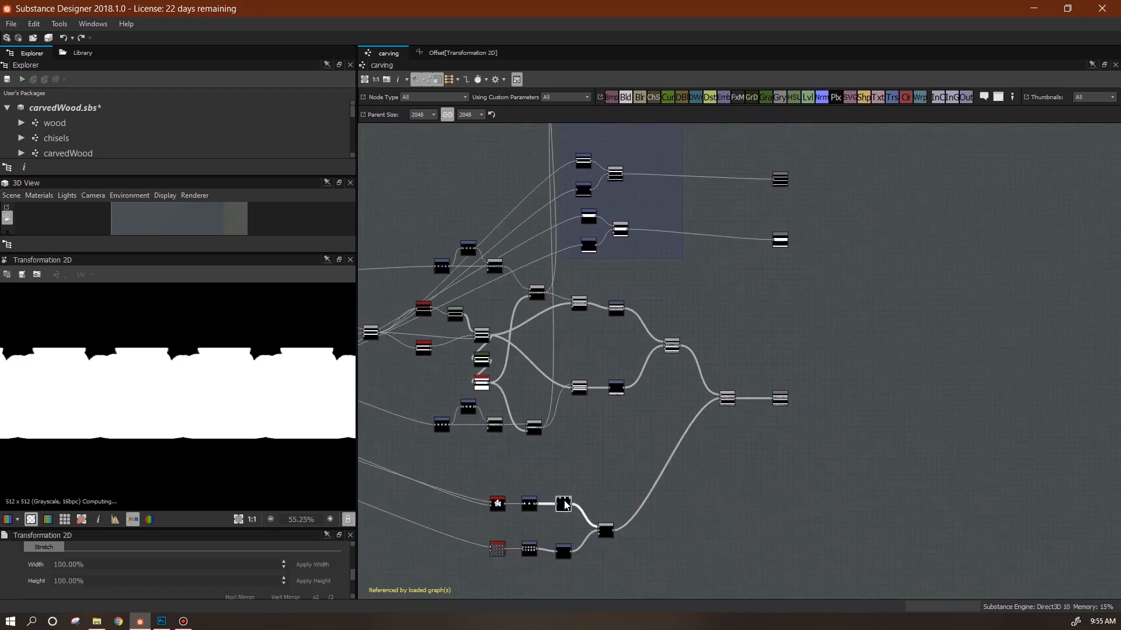
{"action": "double_click", "coordinate": [607, 531]}
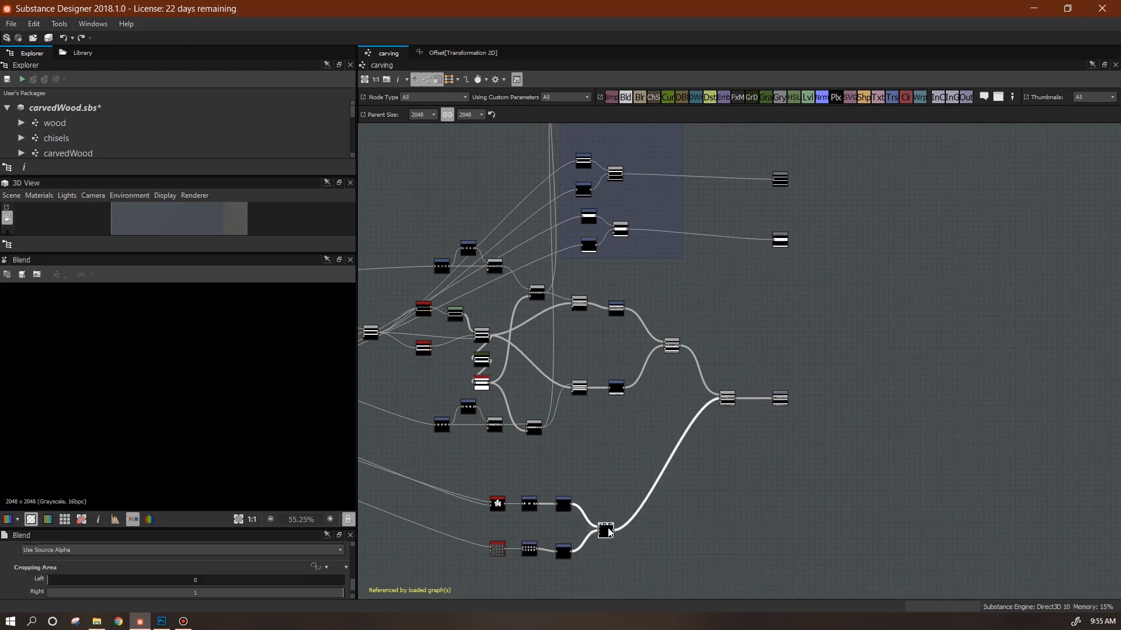
{"action": "left_click", "coordinate": [562, 504]}
{"action": "middle_click_drag", "start_coordinate": [614, 396], "coordinate": [665, 626]}
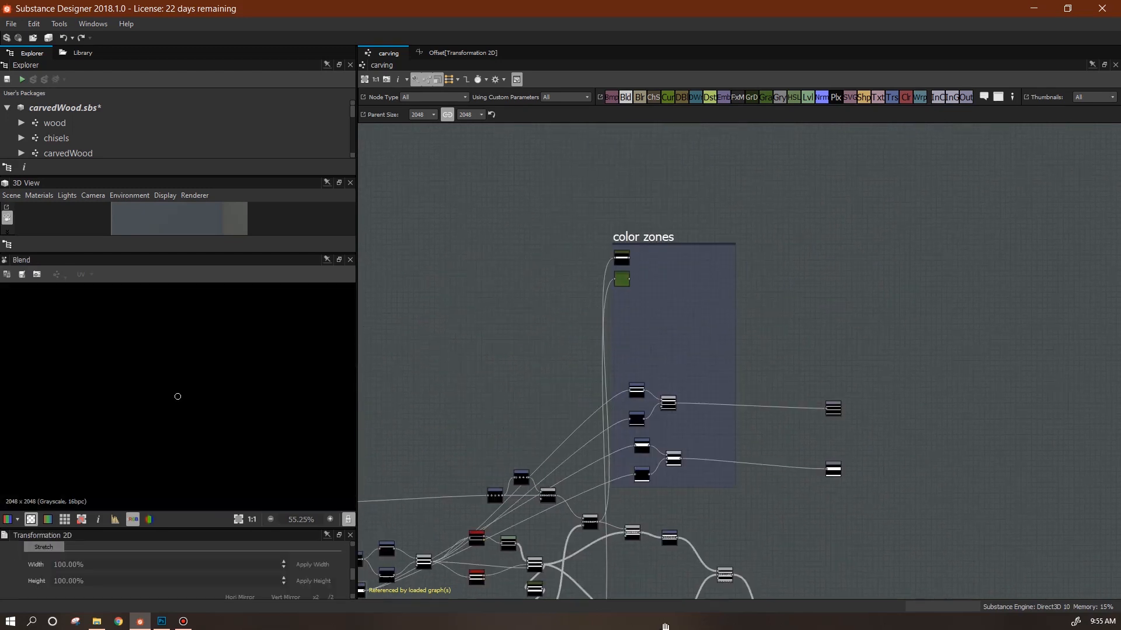
{"action": "left_click_drag", "start_coordinate": [643, 255], "coordinate": [625, 280]}
{"action": "key", "text": "ctrl+c"}
{"action": "key", "text": "ctrl+v"}
{"action": "left_click_drag", "start_coordinate": [742, 372], "coordinate": [630, 338]}
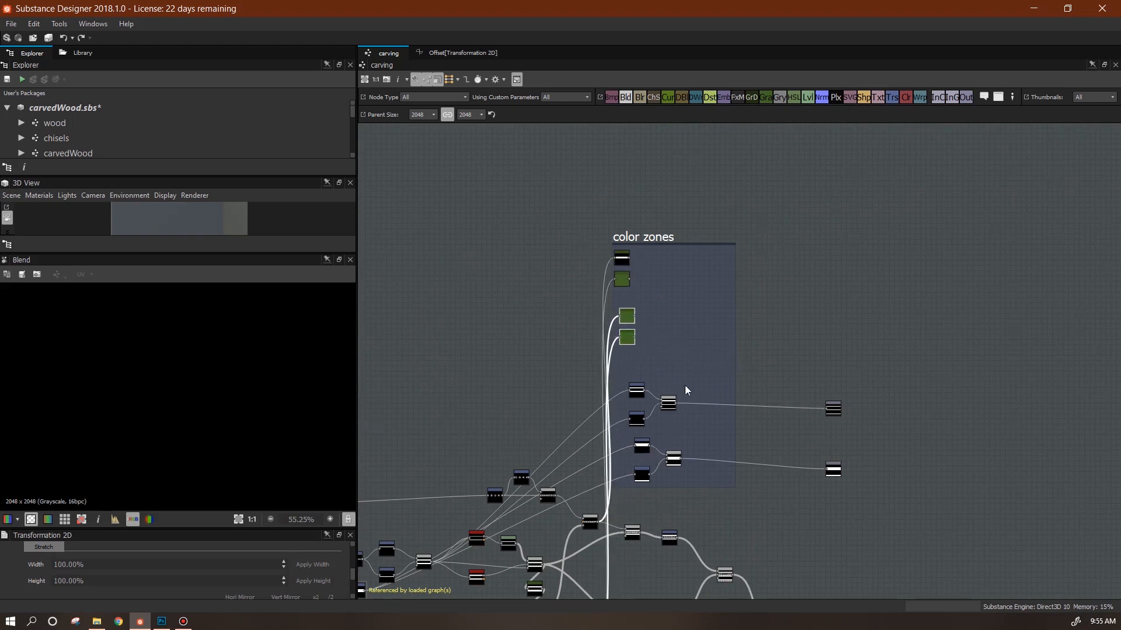
- Feed the two copied gradient maps from the final Transformation 2D nodes of the lower ornament rows and preview the lower copy
{"action": "middle_click_drag", "start_coordinate": [715, 501], "coordinate": [746, 263]}
{"action": "left_click", "coordinate": [654, 497]}
{"action": "left_click", "coordinate": [654, 546]}
{"action": "middle_click_drag", "start_coordinate": [705, 313], "coordinate": [688, 559]}
{"action": "left_click_drag", "start_coordinate": [687, 558], "coordinate": [632, 349]}
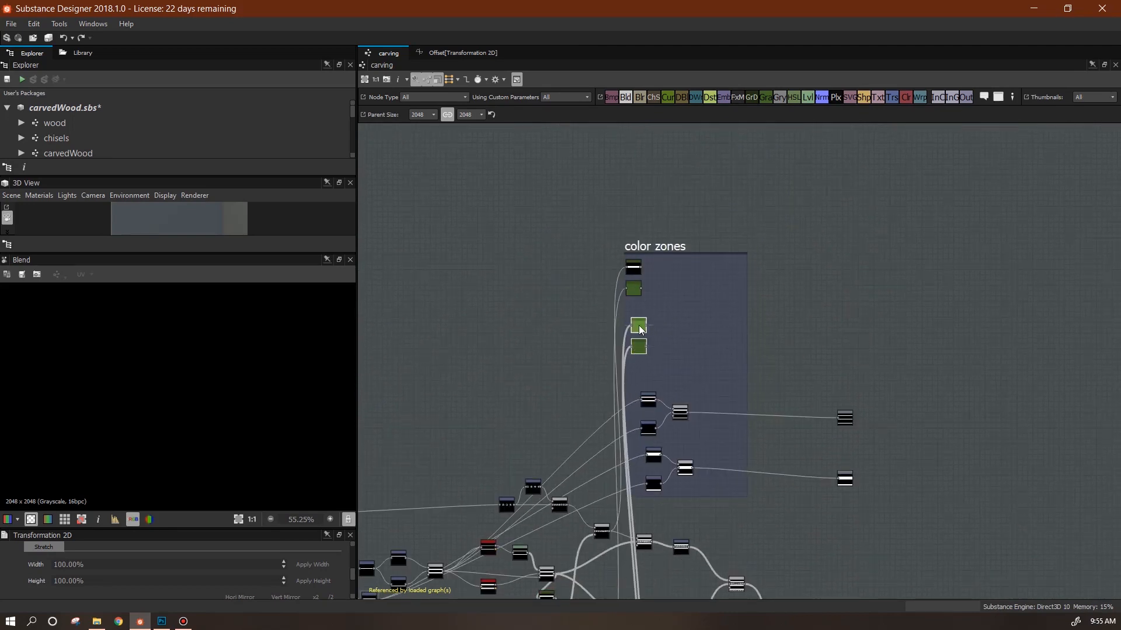
{"action": "double_click", "coordinate": [639, 346]}
{"action": "scroll", "coordinate": [222, 450], "scroll_direction": "down", "scroll_amount": 5}
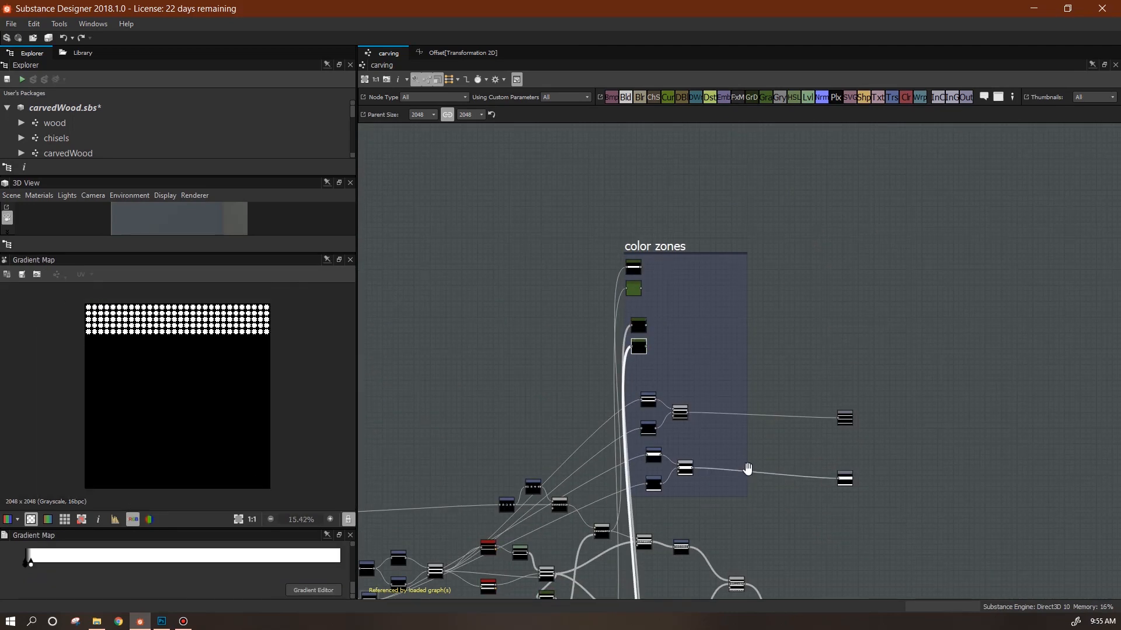
{"action": "scroll", "coordinate": [753, 407], "scroll_direction": "up", "scroll_amount": 5}
- Set the leaf Tile Generator's output size to Relative to Parent
{"action": "middle_click_drag", "start_coordinate": [648, 492], "coordinate": [812, 350]}
{"action": "left_click", "coordinate": [588, 455]}
{"action": "middle_click_drag", "start_coordinate": [589, 456], "coordinate": [914, 454]}
{"action": "middle_click_drag", "start_coordinate": [656, 361], "coordinate": [776, 499]}
{"action": "left_click", "coordinate": [477, 213]}
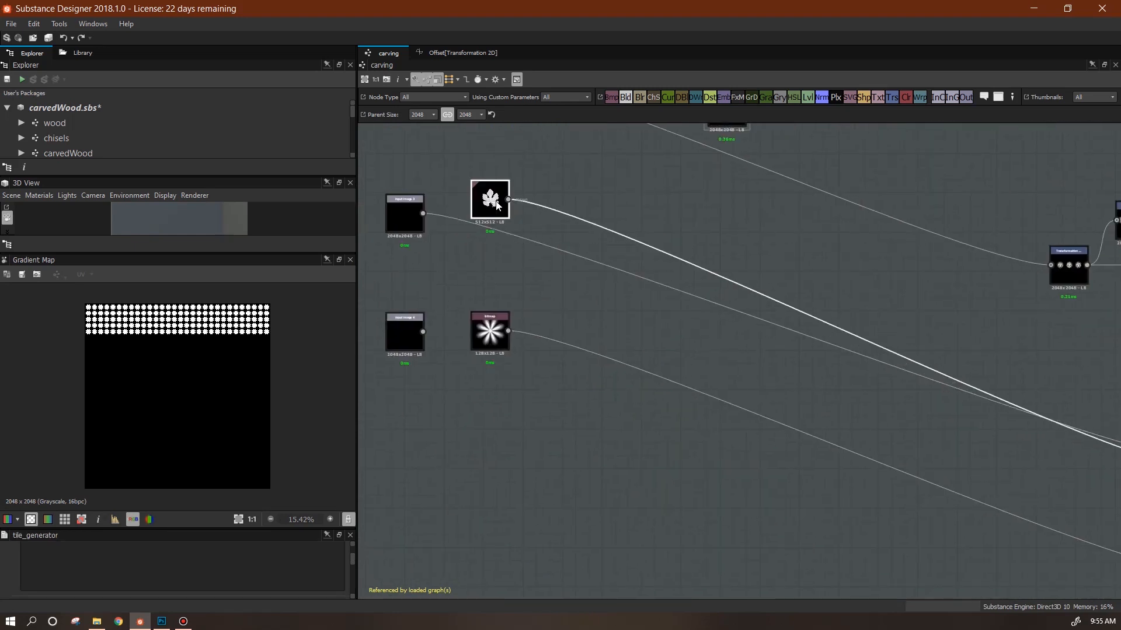
{"action": "middle_click_drag", "start_coordinate": [923, 403], "coordinate": [385, 179]}
{"action": "left_click", "coordinate": [684, 246]}
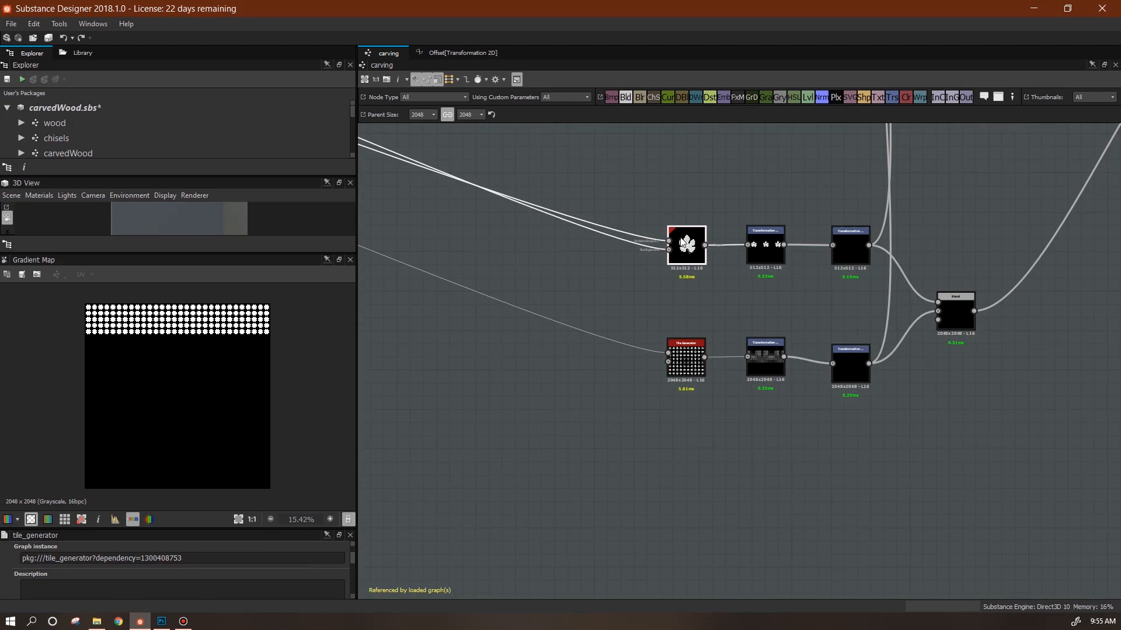
{"action": "left_click_drag", "start_coordinate": [149, 528], "coordinate": [175, 303]}
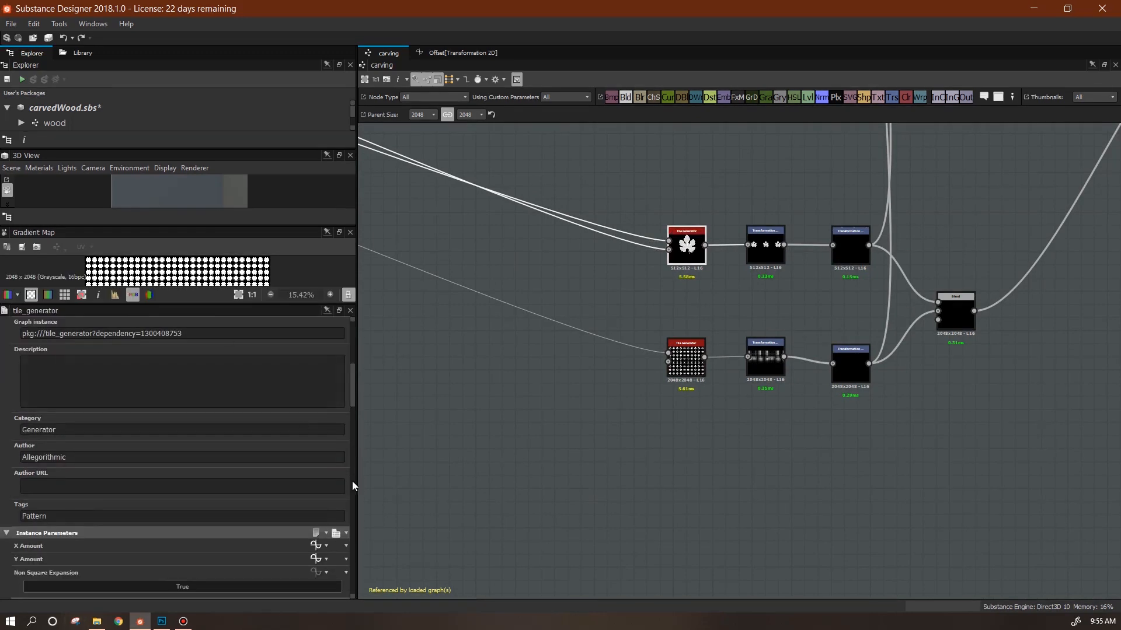
{"action": "scroll", "coordinate": [344, 397], "scroll_direction": "up", "scroll_amount": 5}
{"action": "left_click", "coordinate": [321, 335]}
{"action": "left_click", "coordinate": [347, 367]}
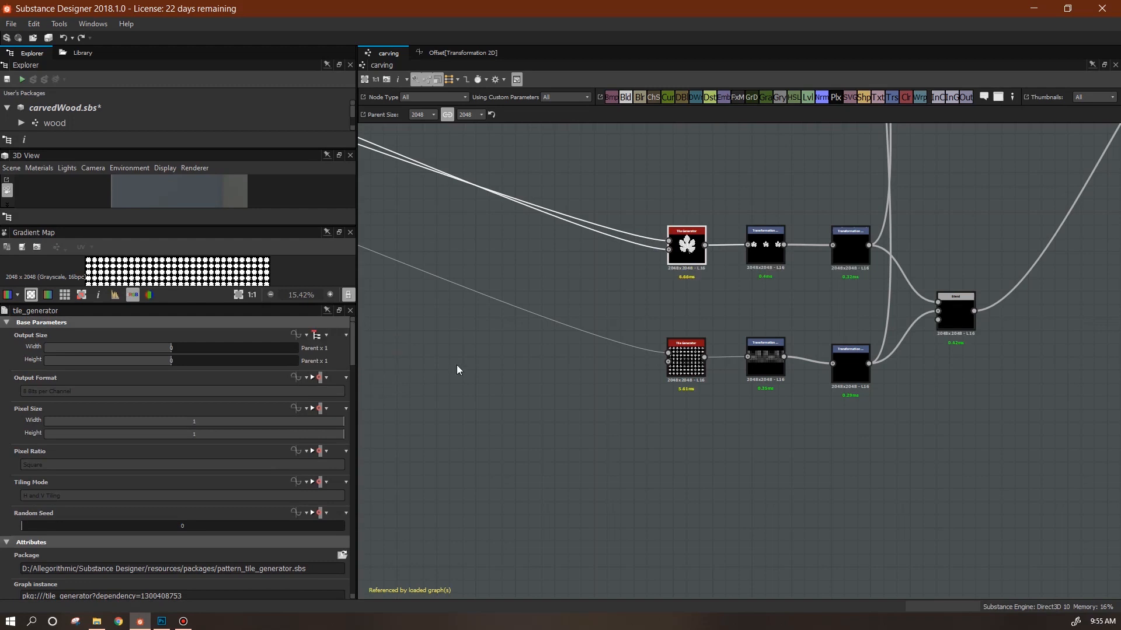
- Set the second Tile Generator's output size to Relative to Parent and check the base parameters of both flower row transforms
{"action": "left_click", "coordinate": [690, 360]}
{"action": "left_click", "coordinate": [325, 335]}
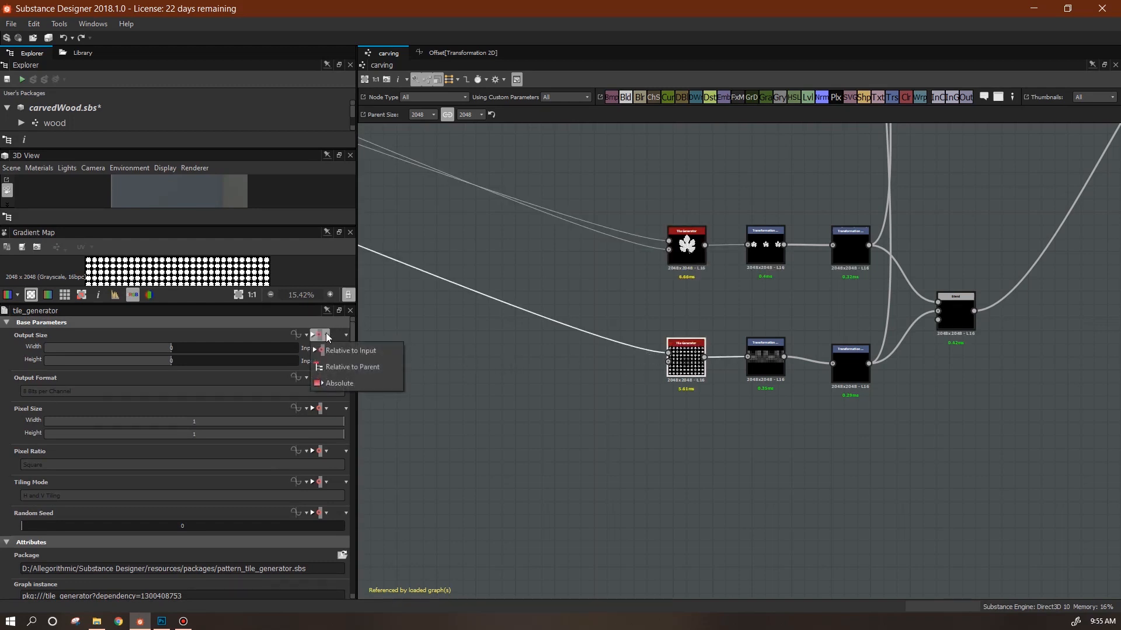
{"action": "left_click", "coordinate": [336, 367]}
{"action": "middle_click_drag", "start_coordinate": [594, 317], "coordinate": [933, 507]}
{"action": "scroll", "coordinate": [613, 371], "scroll_direction": "down", "scroll_amount": 3}
{"action": "middle_click_drag", "start_coordinate": [613, 373], "coordinate": [728, 461]}
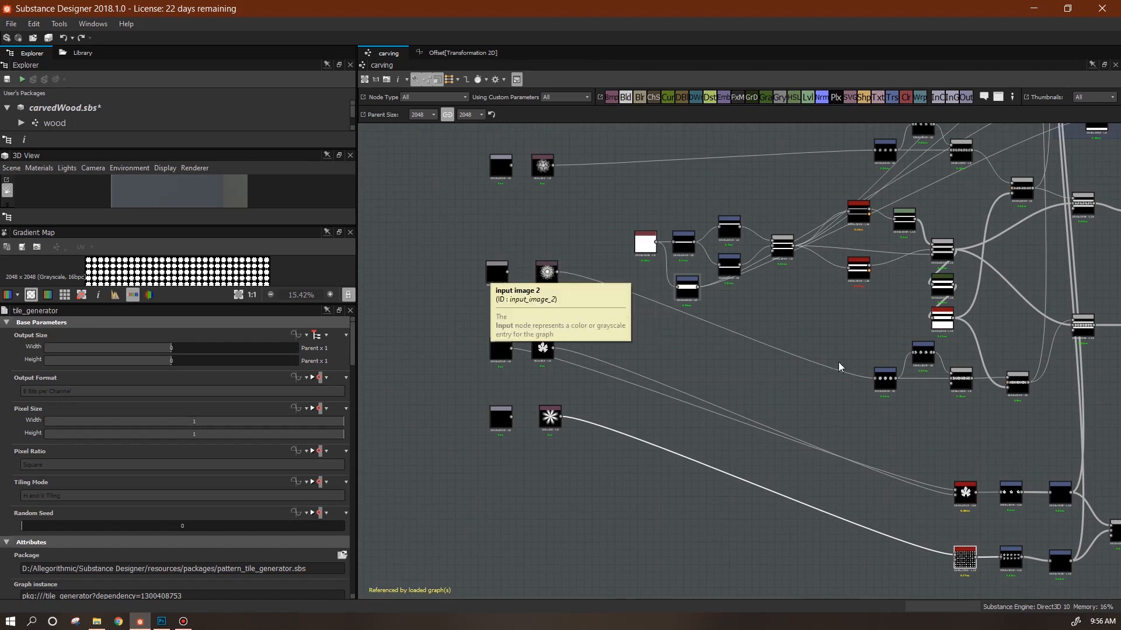
{"action": "left_click", "coordinate": [884, 380]}
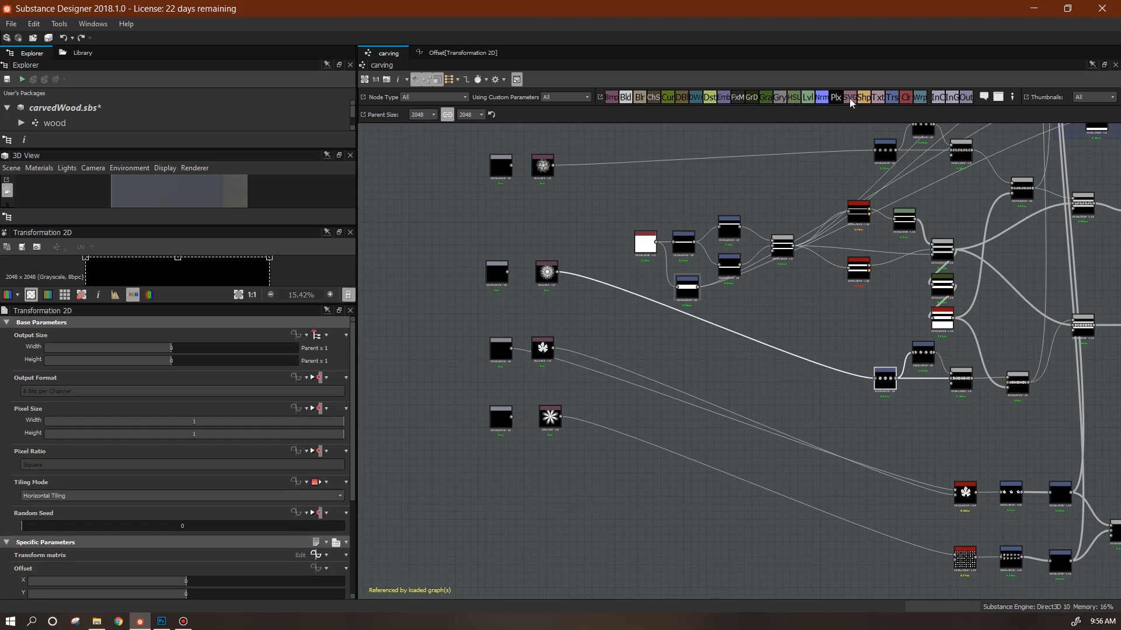
{"action": "left_click", "coordinate": [889, 153]}
{"action": "middle_click_drag", "start_coordinate": [810, 491], "coordinate": [717, 405]}
{"action": "middle_click_drag", "start_coordinate": [924, 412], "coordinate": [604, 488]}
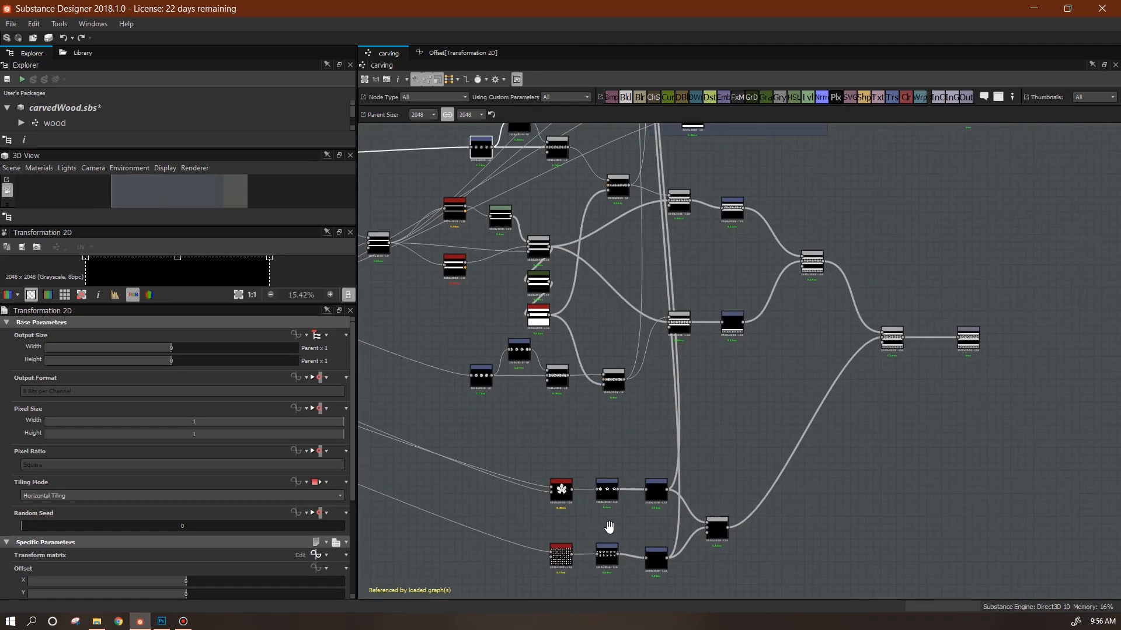
- Remove both links feeding the leaf Tile Generator and reconnect only the leaf bitmap to its input
{"action": "middle_click_drag", "start_coordinate": [583, 527], "coordinate": [962, 531]}
{"action": "middle_click_drag", "start_coordinate": [798, 417], "coordinate": [472, 394]}
{"action": "middle_click_drag", "start_coordinate": [604, 390], "coordinate": [1000, 369]}
{"action": "mouse_move", "coordinate": [588, 306]}
{"action": "left_mouse_down"}
{"action": "mouse_move", "coordinate": [595, 276]}
{"action": "mouse_move", "coordinate": [587, 291]}
{"action": "left_mouse_up"}
{"action": "left_click", "coordinate": [653, 336]}
{"action": "key", "text": "Delete"}
{"action": "left_click", "coordinate": [904, 420]}
{"action": "key", "text": "Delete"}
{"action": "left_click_drag", "start_coordinate": [998, 451], "coordinate": [596, 292]}
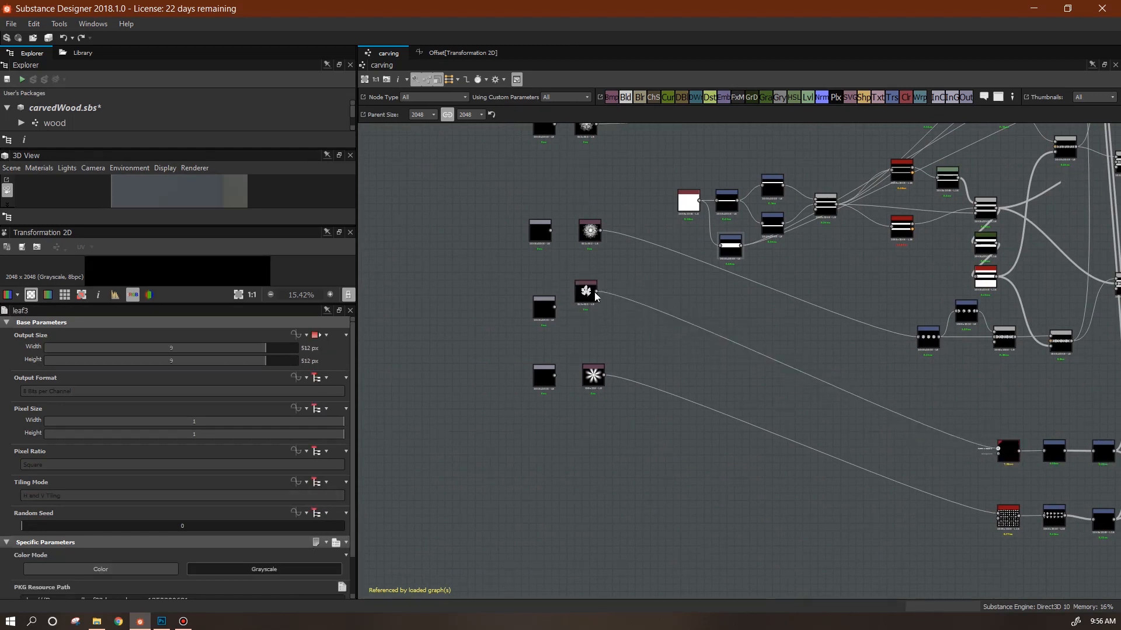
- Preview the lowest ornament gradient map in an enlarged 2D view to examine its tiled white shapes
{"action": "middle_click_drag", "start_coordinate": [1028, 464], "coordinate": [643, 415]}
{"action": "scroll", "coordinate": [634, 414], "scroll_direction": "up", "scroll_amount": 2}
{"action": "middle_click_drag", "start_coordinate": [852, 245], "coordinate": [652, 432]}
{"action": "middle_click_drag", "start_coordinate": [770, 193], "coordinate": [760, 533]}
{"action": "scroll", "coordinate": [745, 342], "scroll_direction": "down", "scroll_amount": 3}
{"action": "middle_click_drag", "start_coordinate": [742, 254], "coordinate": [753, 530]}
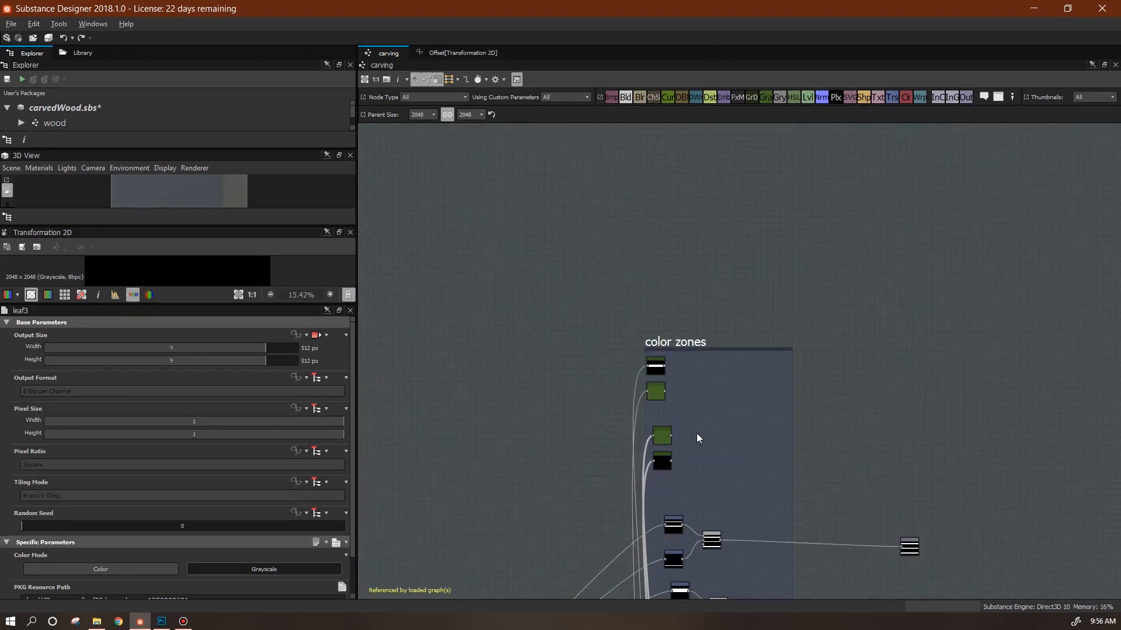
{"action": "double_click", "coordinate": [661, 462]}
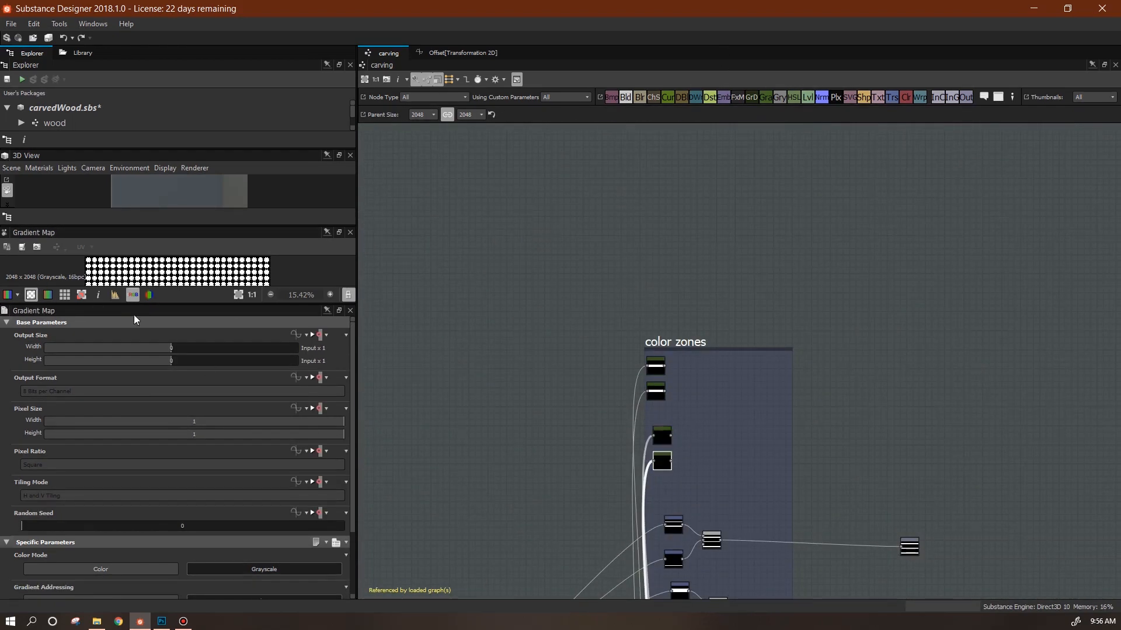
{"action": "left_click_drag", "start_coordinate": [155, 304], "coordinate": [148, 525]}
{"action": "scroll", "coordinate": [248, 350], "scroll_direction": "up", "scroll_amount": 5}
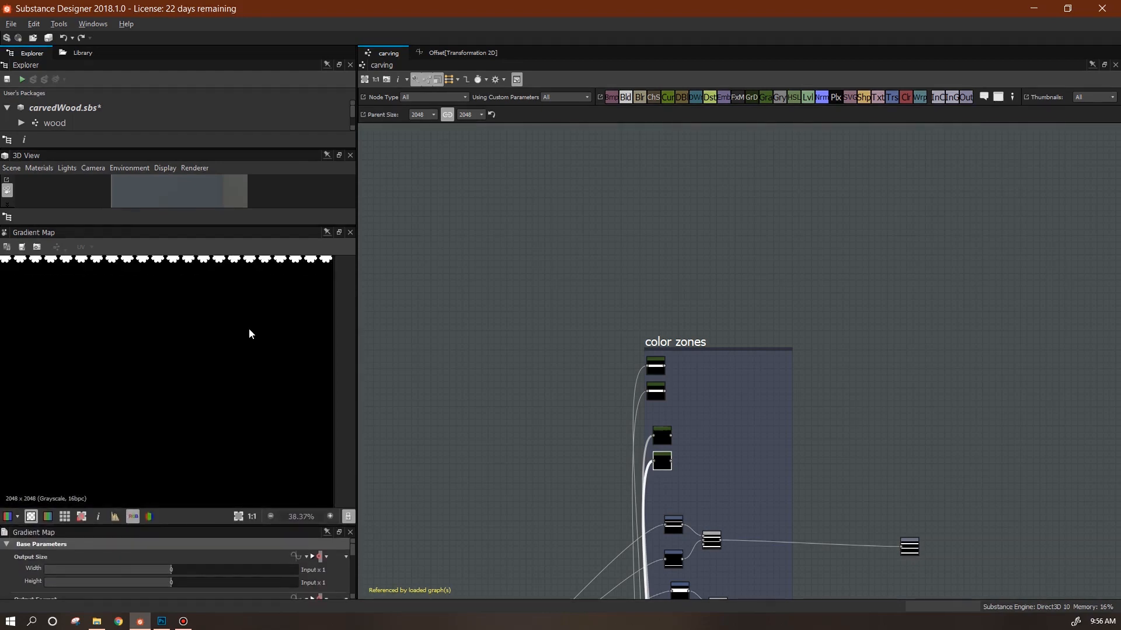
{"action": "middle_click_drag", "start_coordinate": [250, 330], "coordinate": [252, 465], "text": "alt"}
- Trace the ornament gradient maps back to their source transforms and inspect the lower ornament row's final Transformation 2D
{"action": "middle_click_drag", "start_coordinate": [726, 497], "coordinate": [666, 306]}
{"action": "middle_click_drag", "start_coordinate": [785, 476], "coordinate": [759, 216]}
{"action": "middle_click_drag", "start_coordinate": [775, 309], "coordinate": [709, 601]}
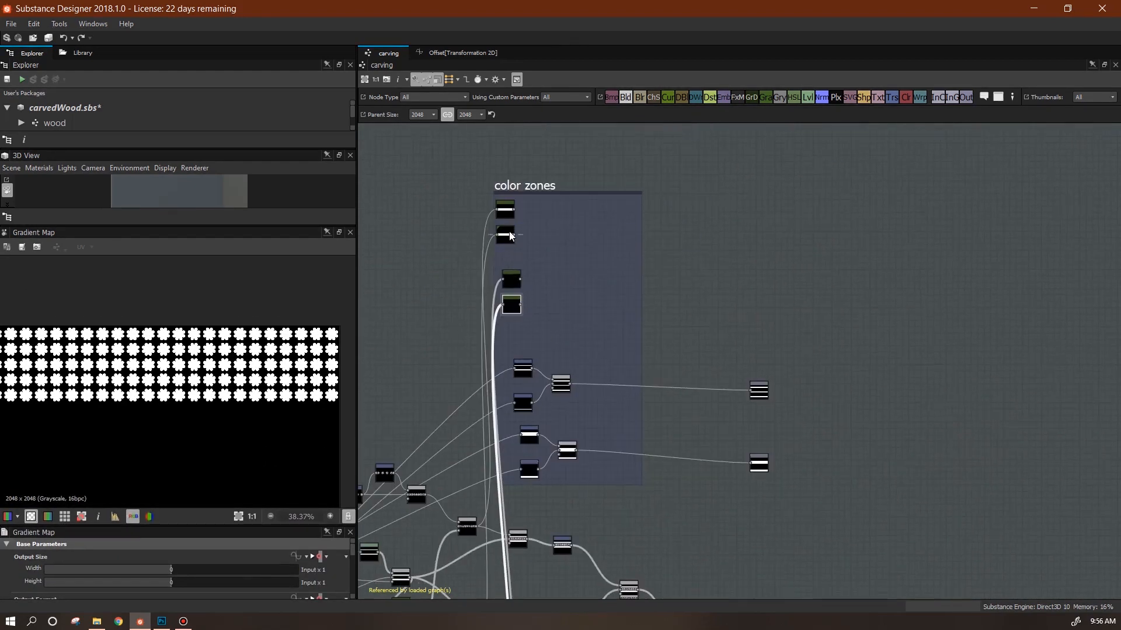
{"action": "left_click_drag", "start_coordinate": [508, 308], "coordinate": [514, 288]}
{"action": "scroll", "coordinate": [672, 340], "scroll_direction": "down", "scroll_amount": 3}
{"action": "middle_click_drag", "start_coordinate": [706, 389], "coordinate": [723, 236]}
{"action": "scroll", "coordinate": [632, 445], "scroll_direction": "up", "scroll_amount": 3}
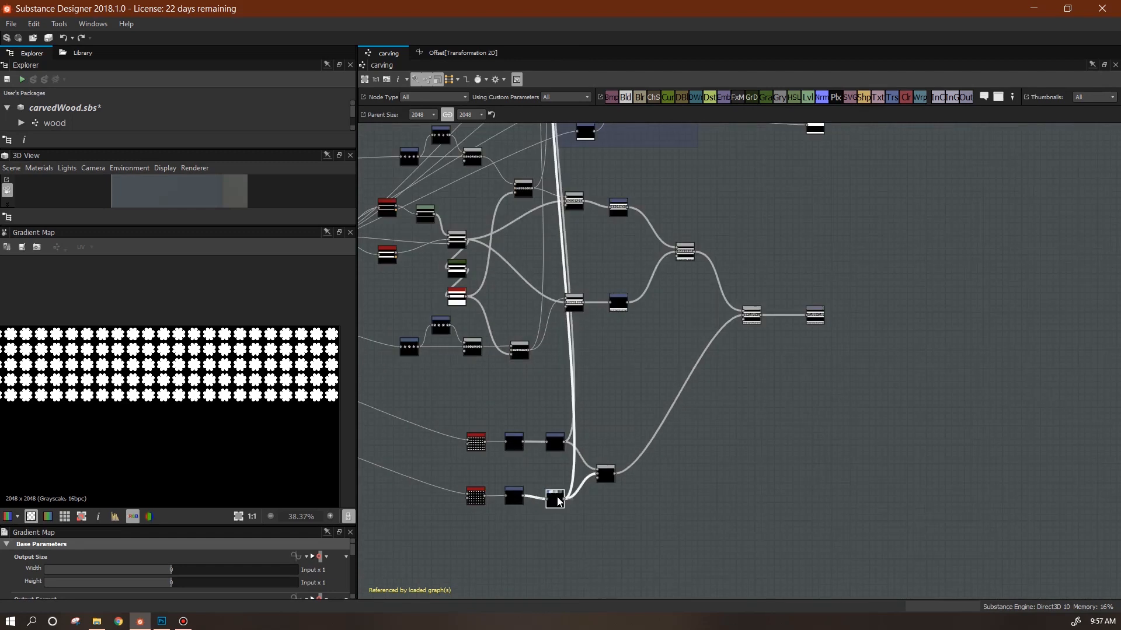
{"action": "left_click", "coordinate": [558, 502]}
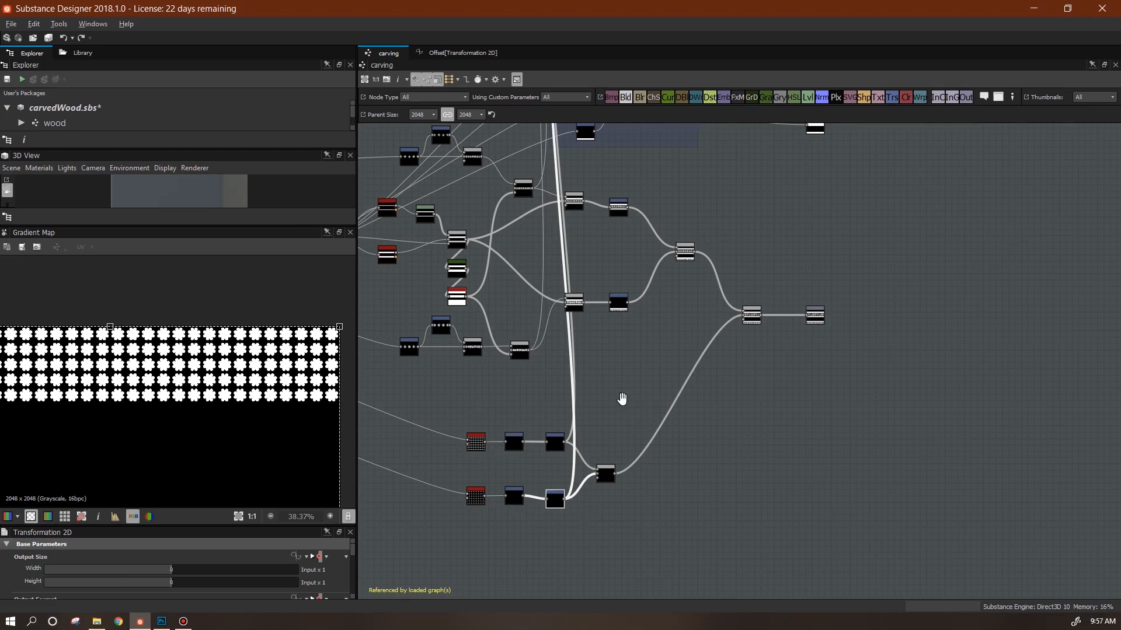
{"action": "middle_click_drag", "start_coordinate": [622, 399], "coordinate": [670, 536]}
{"action": "middle_click_drag", "start_coordinate": [713, 470], "coordinate": [706, 573]}
{"action": "middle_click_drag", "start_coordinate": [716, 502], "coordinate": [706, 350]}
{"action": "middle_click_drag", "start_coordinate": [641, 425], "coordinate": [657, 613]}
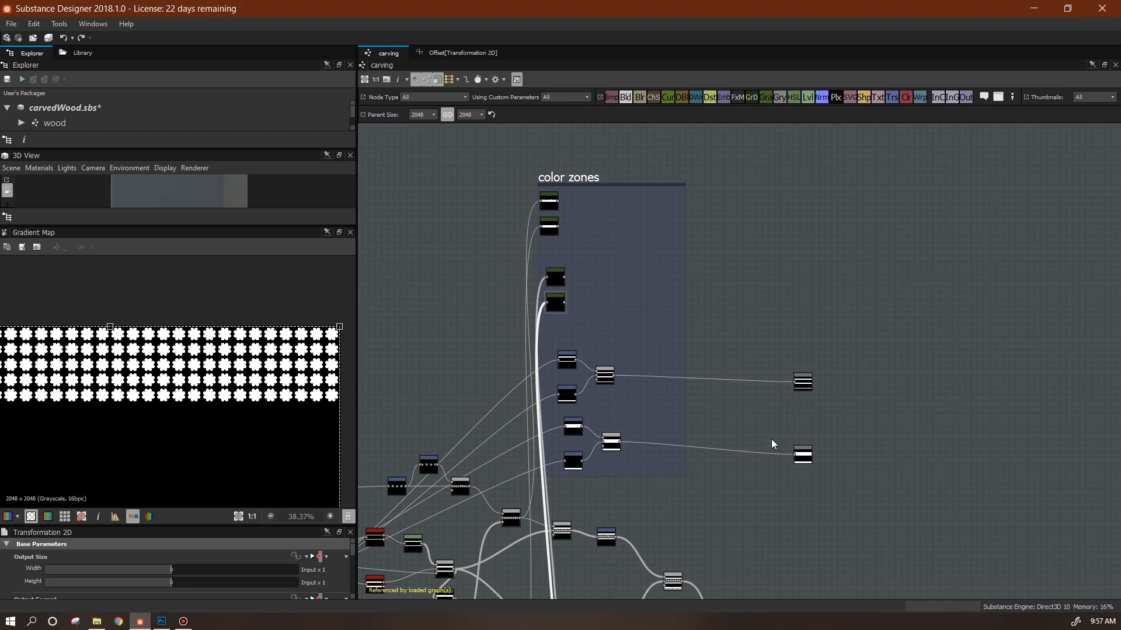
- Examine how the stripe mask transforms and the flower row blends are offset and combined in the main carving chain
{"action": "left_click", "coordinate": [566, 394]}
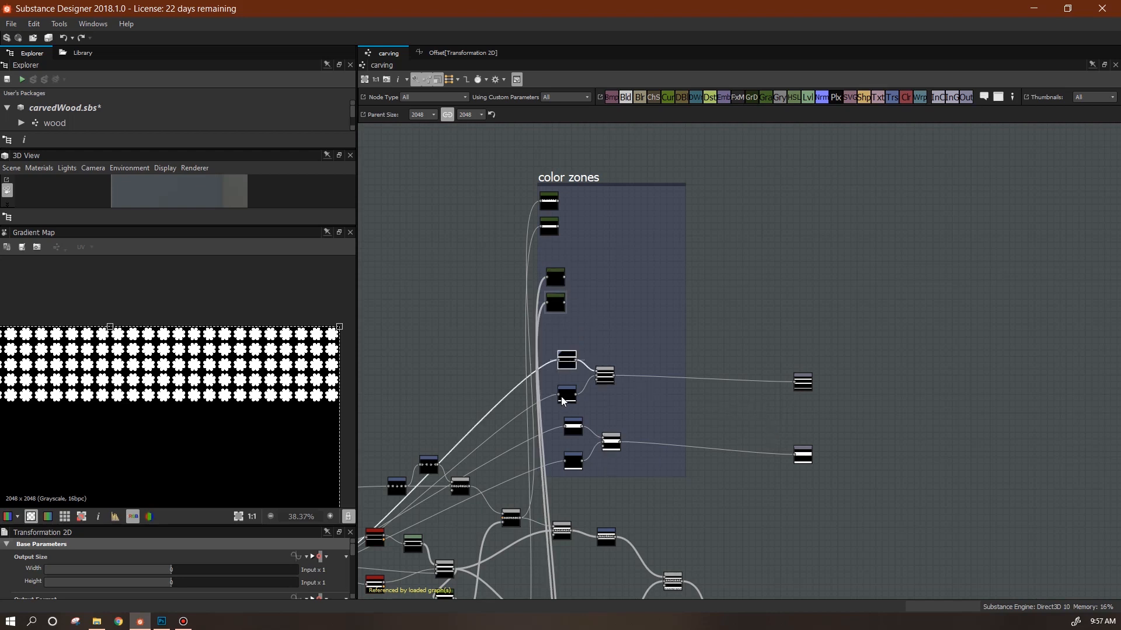
{"action": "middle_click_drag", "start_coordinate": [703, 470], "coordinate": [799, 501]}
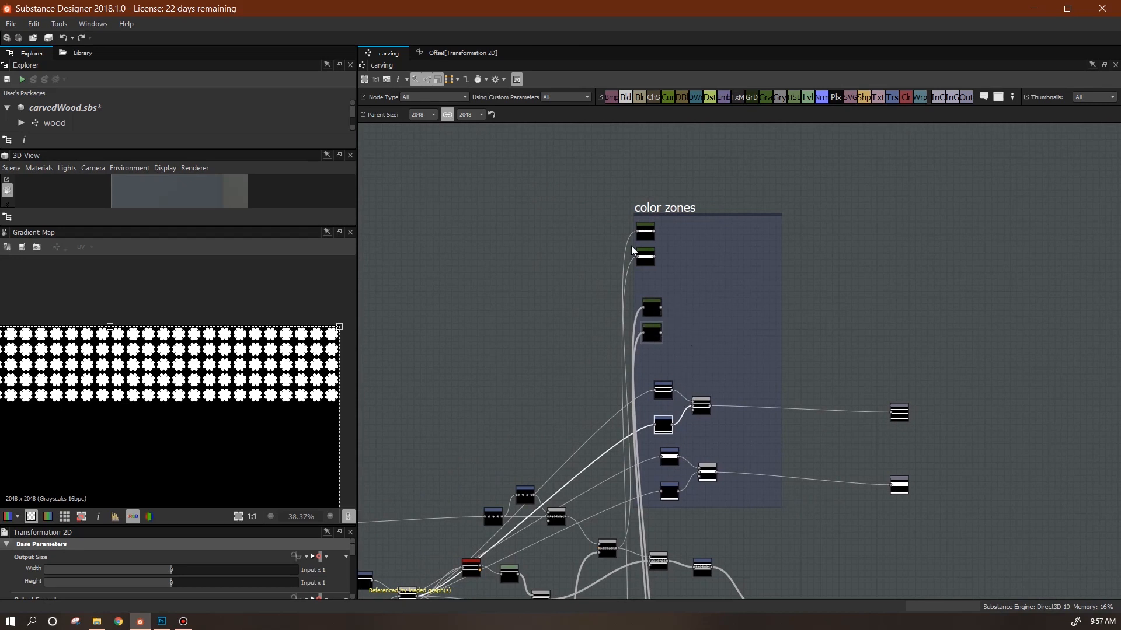
{"action": "middle_click_drag", "start_coordinate": [772, 399], "coordinate": [797, 244]}
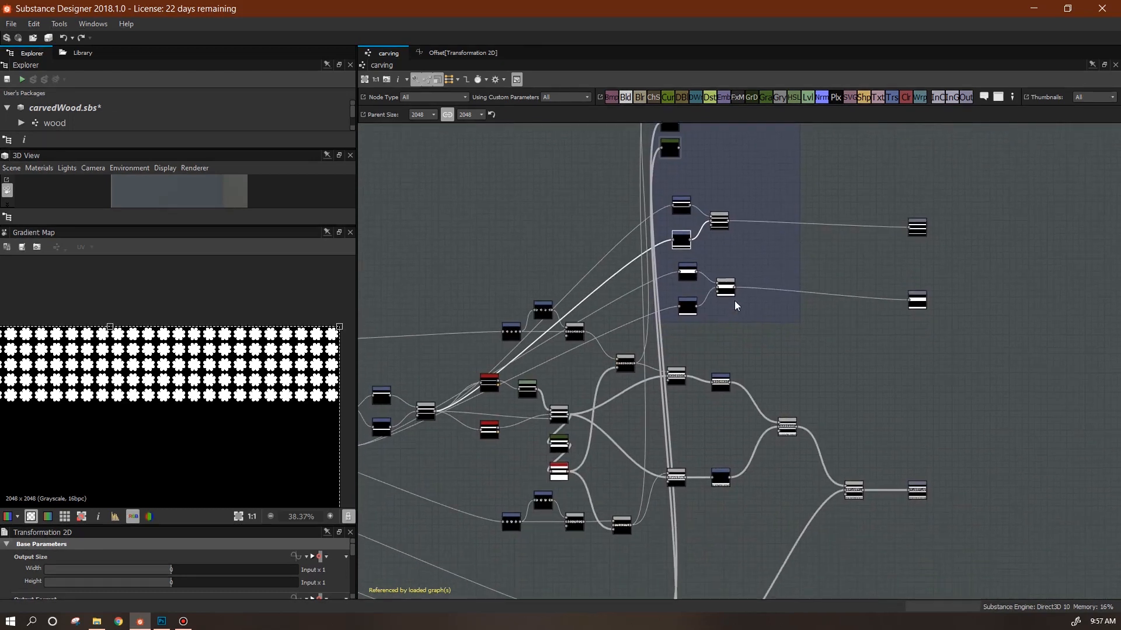
{"action": "middle_click_drag", "start_coordinate": [764, 351], "coordinate": [801, 286]}
{"action": "left_click_drag", "start_coordinate": [829, 367], "coordinate": [819, 366]}
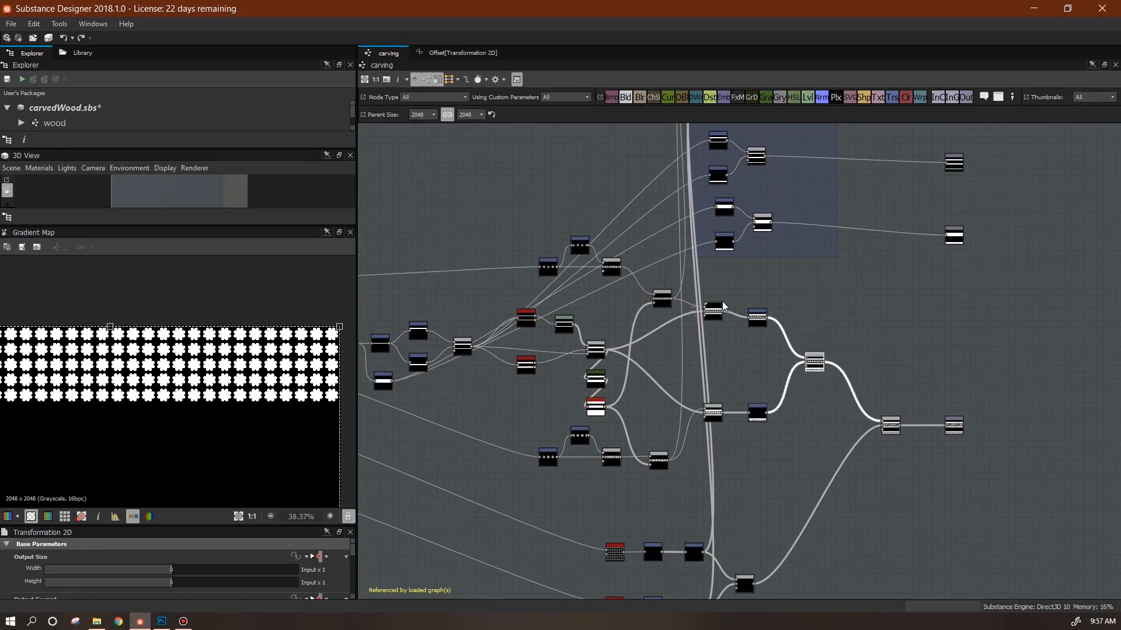
{"action": "middle_click_drag", "start_coordinate": [667, 290], "coordinate": [716, 348]}
{"action": "middle_click_drag", "start_coordinate": [826, 373], "coordinate": [793, 433]}
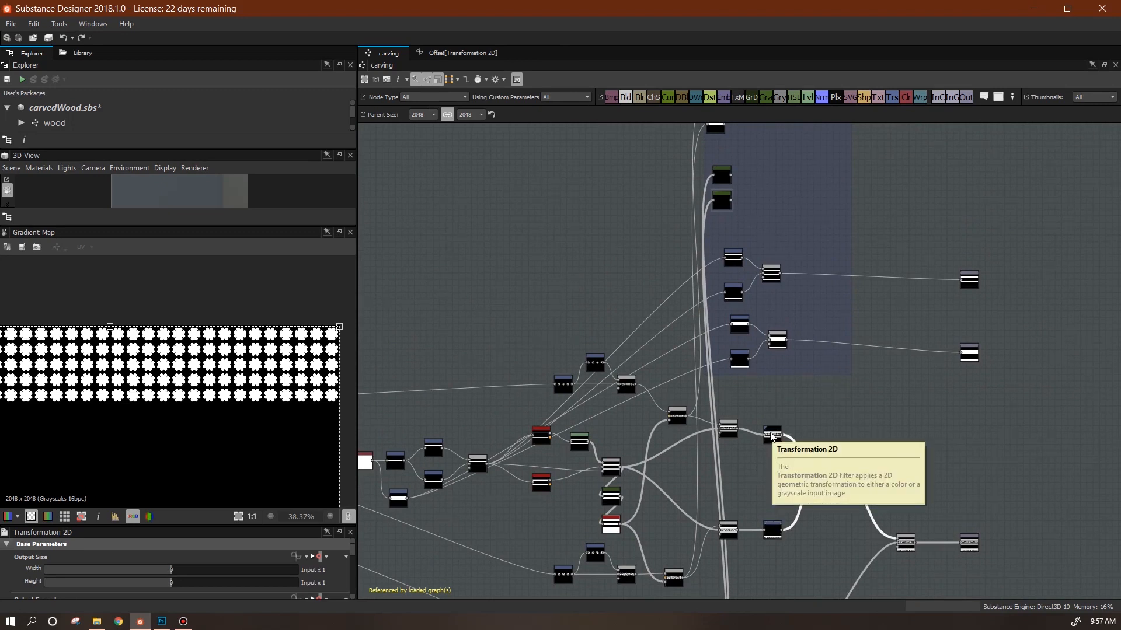
{"action": "middle_click_drag", "start_coordinate": [945, 419], "coordinate": [955, 476]}
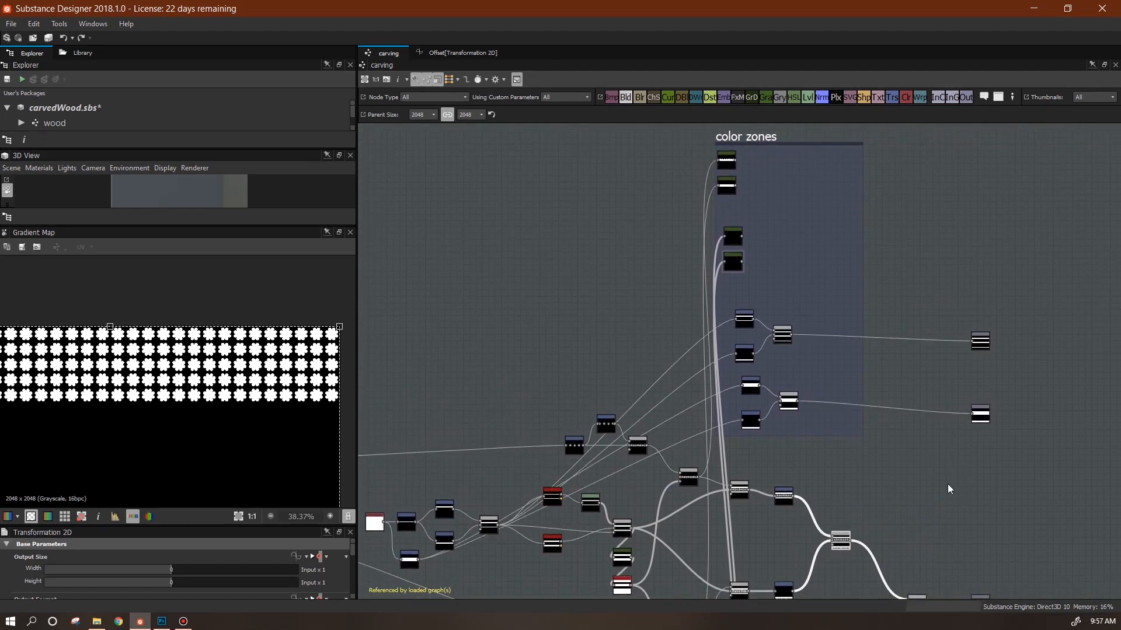
- Duplicate the stripe mask's two Transformation 2D nodes and blend beside the flower row gradient maps, feeding each transform from one map
{"action": "left_click_drag", "start_coordinate": [792, 307], "coordinate": [816, 175]}
{"action": "key", "text": "ctrl+d"}
{"action": "left_click_drag", "start_coordinate": [735, 160], "coordinate": [770, 195]}
- Inspect the offset function of the upper copied transform, return to the carving graph and preview the lower copied transform
{"action": "double_click", "coordinate": [779, 164]}
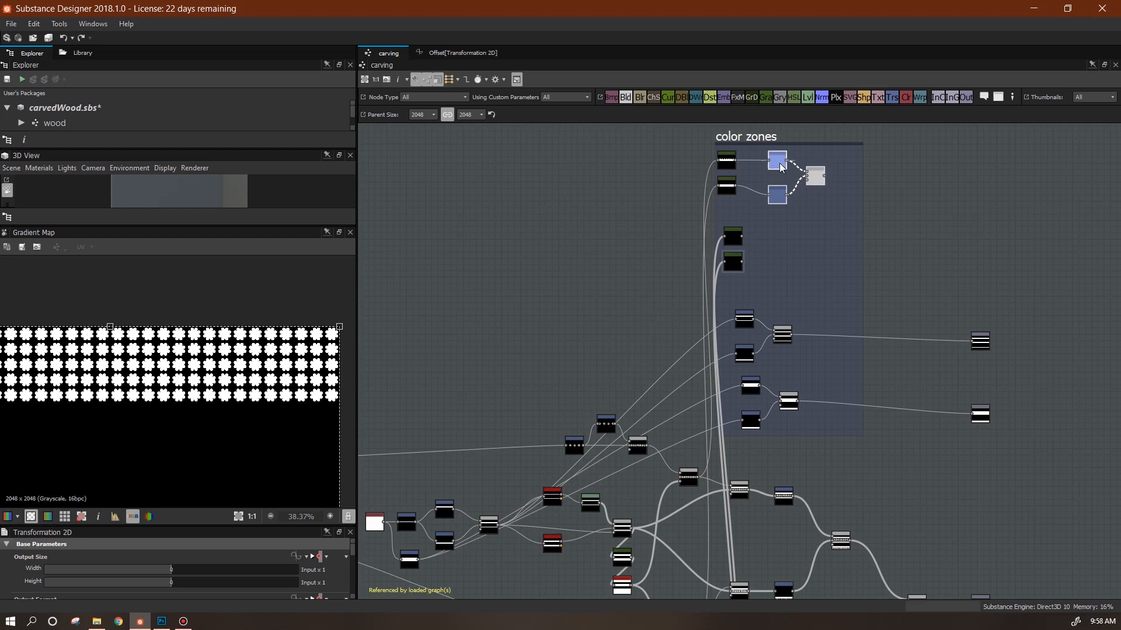
{"action": "scroll", "coordinate": [355, 562], "scroll_direction": "down", "scroll_amount": 5}
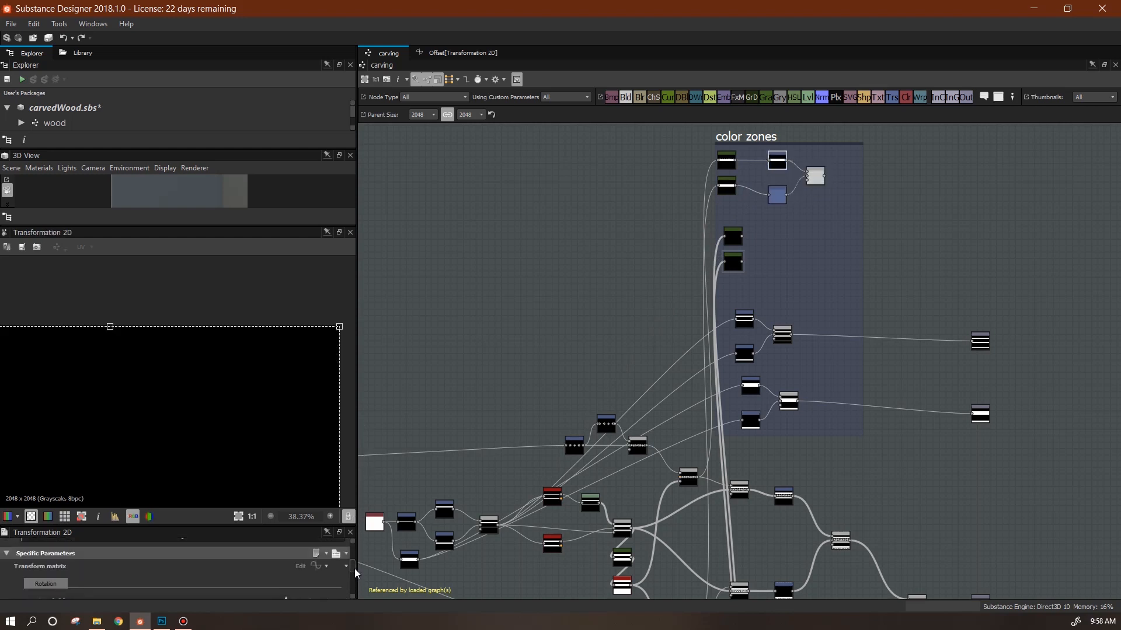
{"action": "left_click_drag", "start_coordinate": [246, 527], "coordinate": [246, 354]}
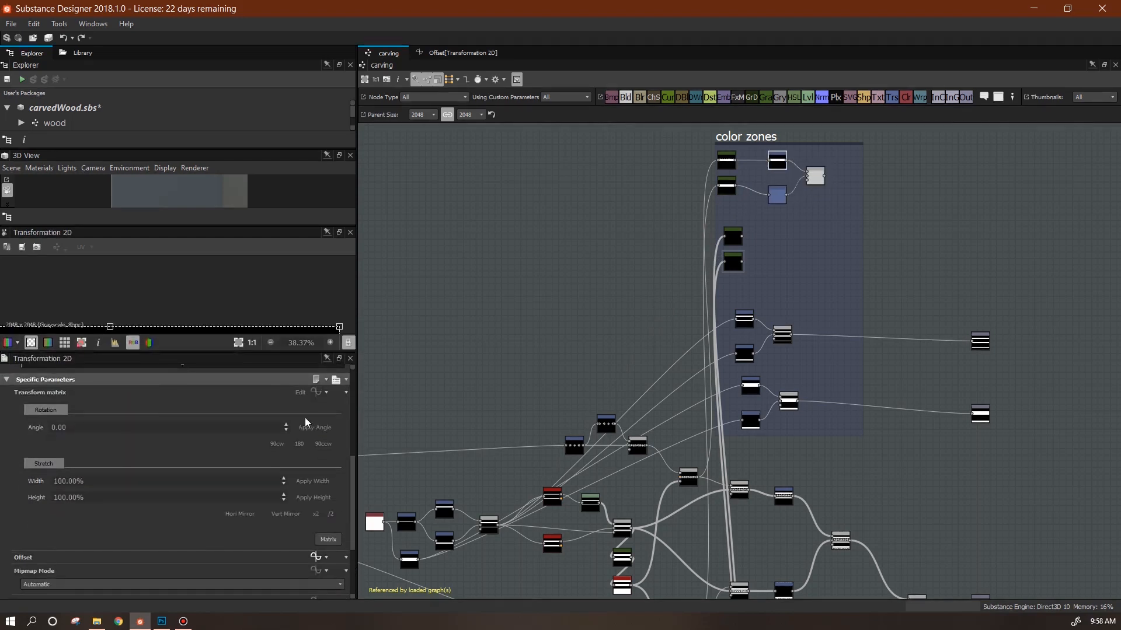
{"action": "left_click", "coordinate": [314, 557]}
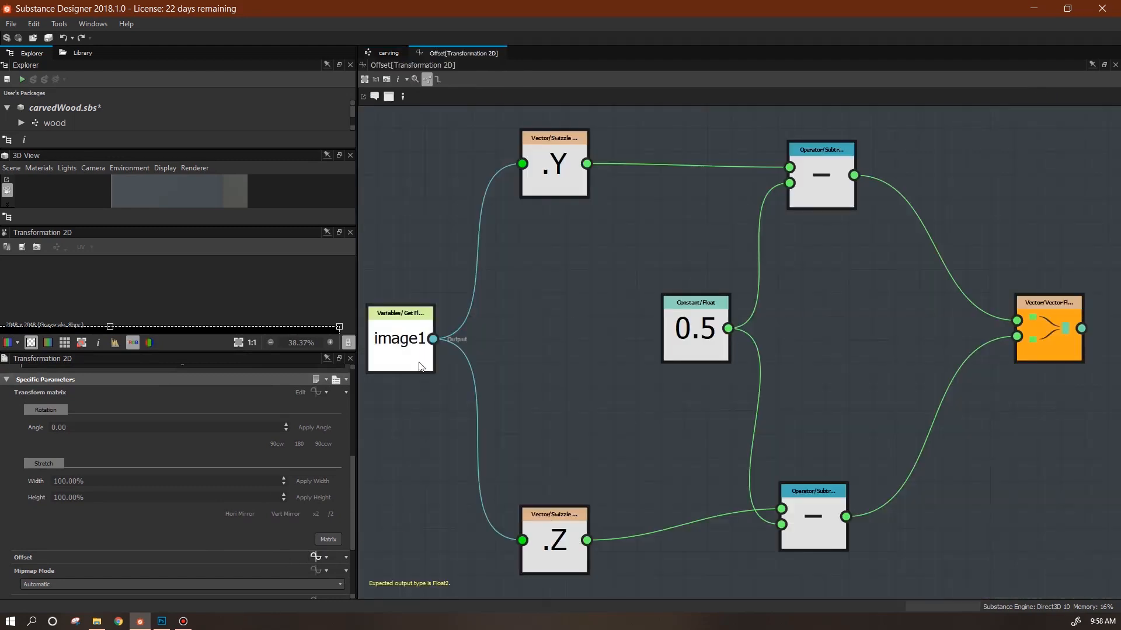
{"action": "left_click", "coordinate": [386, 52]}
{"action": "double_click", "coordinate": [777, 195]}
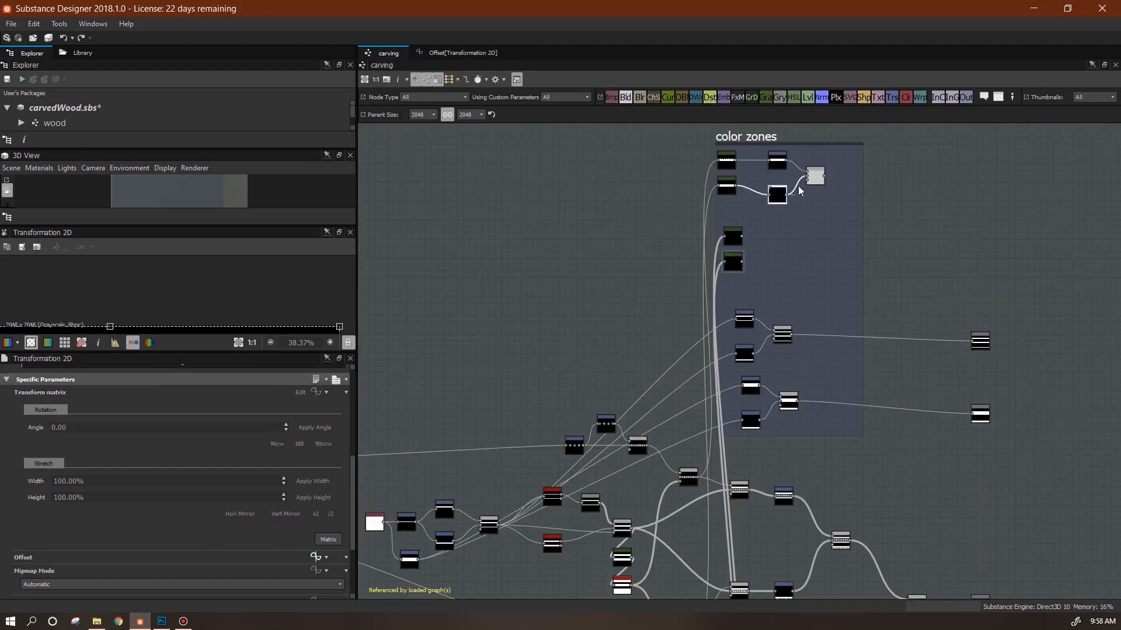
{"action": "middle_click_drag", "start_coordinate": [793, 247], "coordinate": [799, 193]}
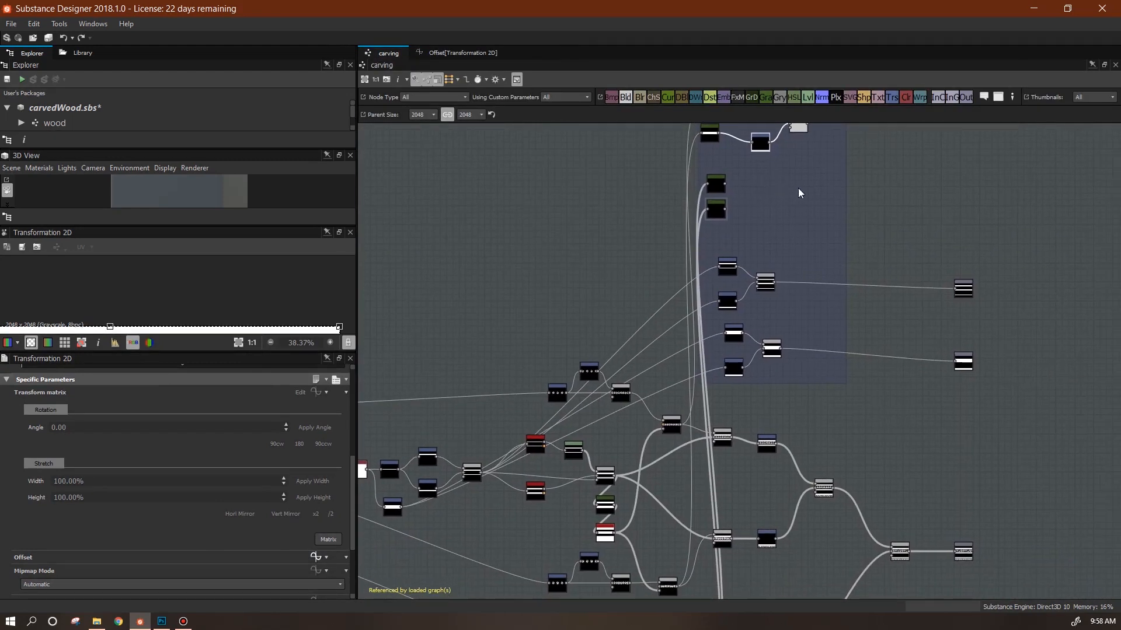
- Delete the Blend in the upper part of the color zones frame and make four copies of the Interior Stain output
{"action": "middle_click_drag", "start_coordinate": [855, 222], "coordinate": [848, 292]}
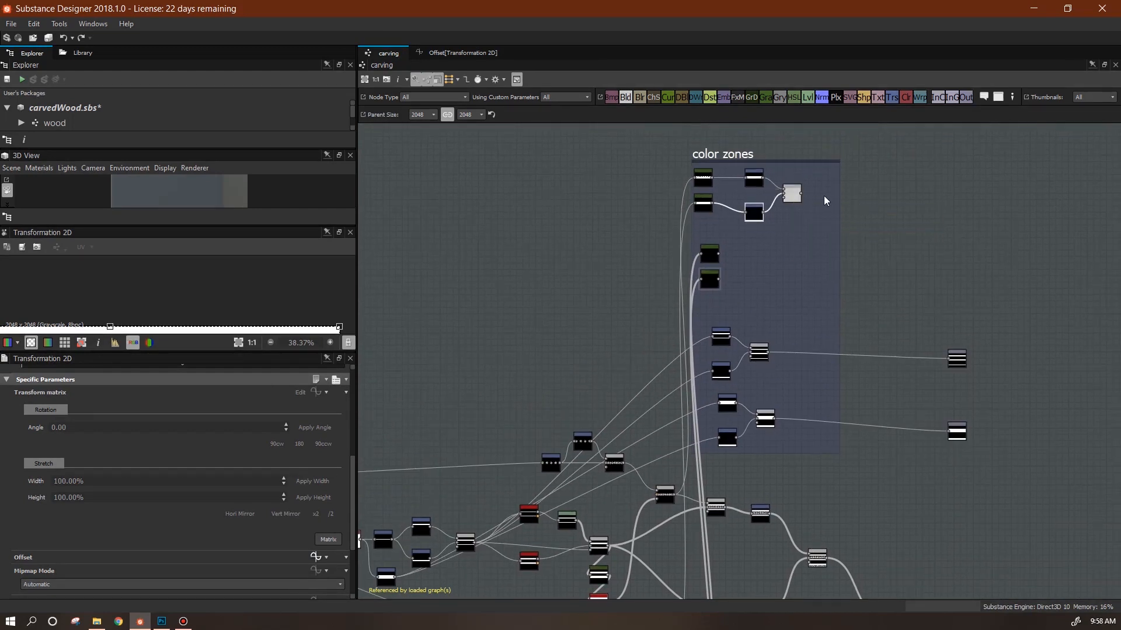
{"action": "left_click", "coordinate": [798, 200]}
{"action": "key", "text": "Delete"}
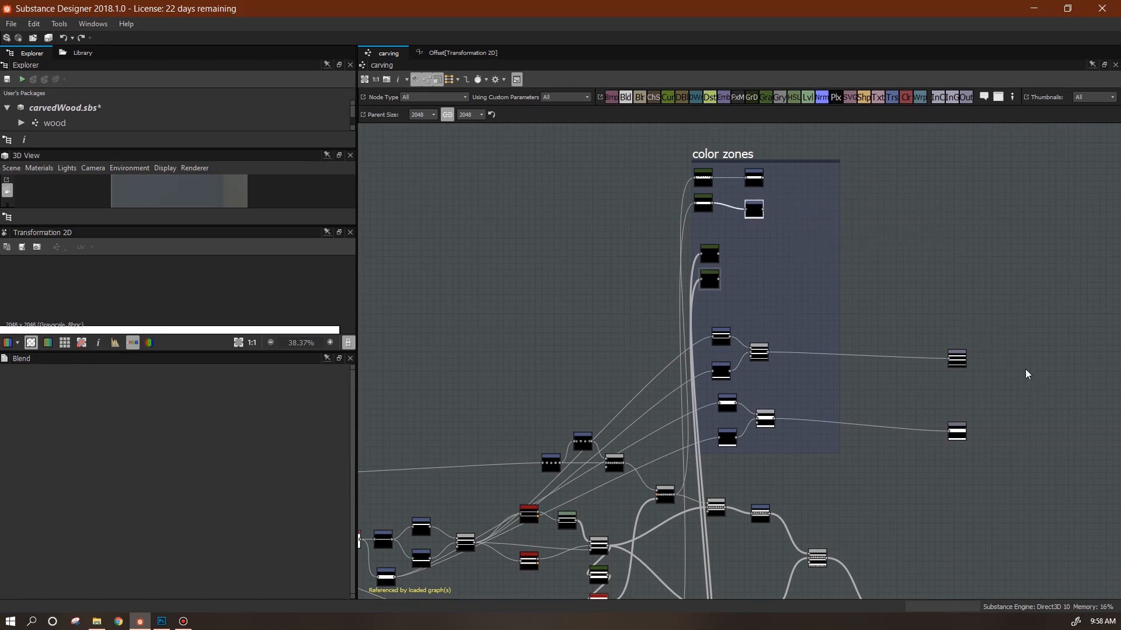
{"action": "left_click", "coordinate": [960, 360]}
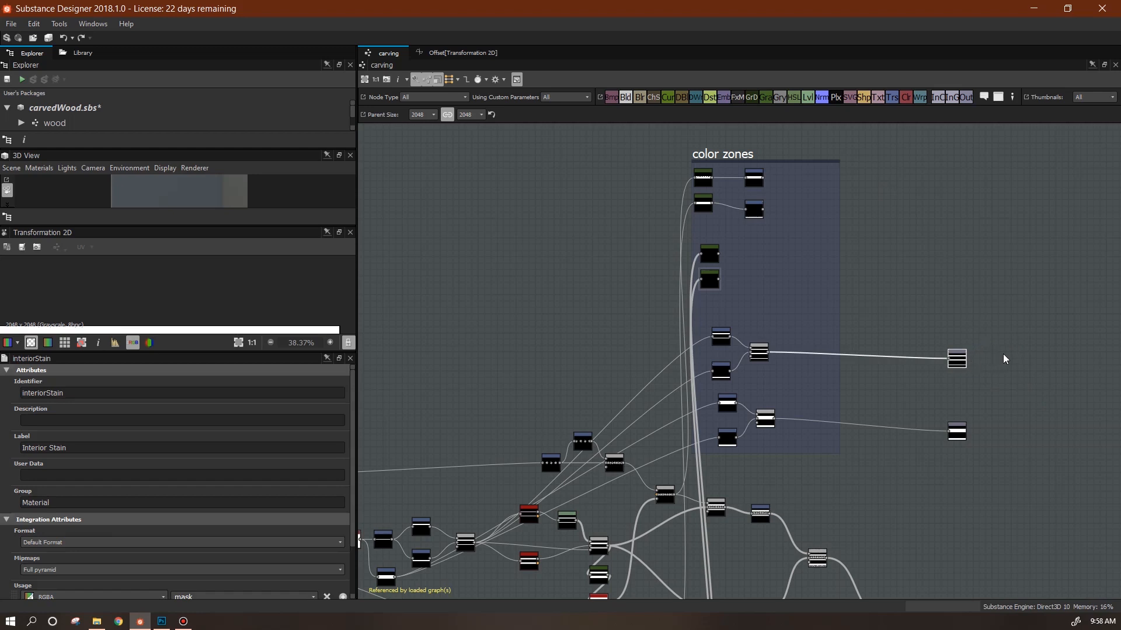
{"action": "key", "text": "ctrl+v"}
{"action": "key", "text": "ctrl+v"}
{"action": "key", "text": "ctrl+v"}
- Feed the four copied outputs from the two row transforms and two ornament gradient maps, and shift the original stain outputs beneath them
{"action": "left_click_drag", "start_coordinate": [909, 247], "coordinate": [905, 210]}
{"action": "left_click_drag", "start_coordinate": [741, 360], "coordinate": [902, 289]}
{"action": "left_click_drag", "start_coordinate": [718, 280], "coordinate": [892, 285]}
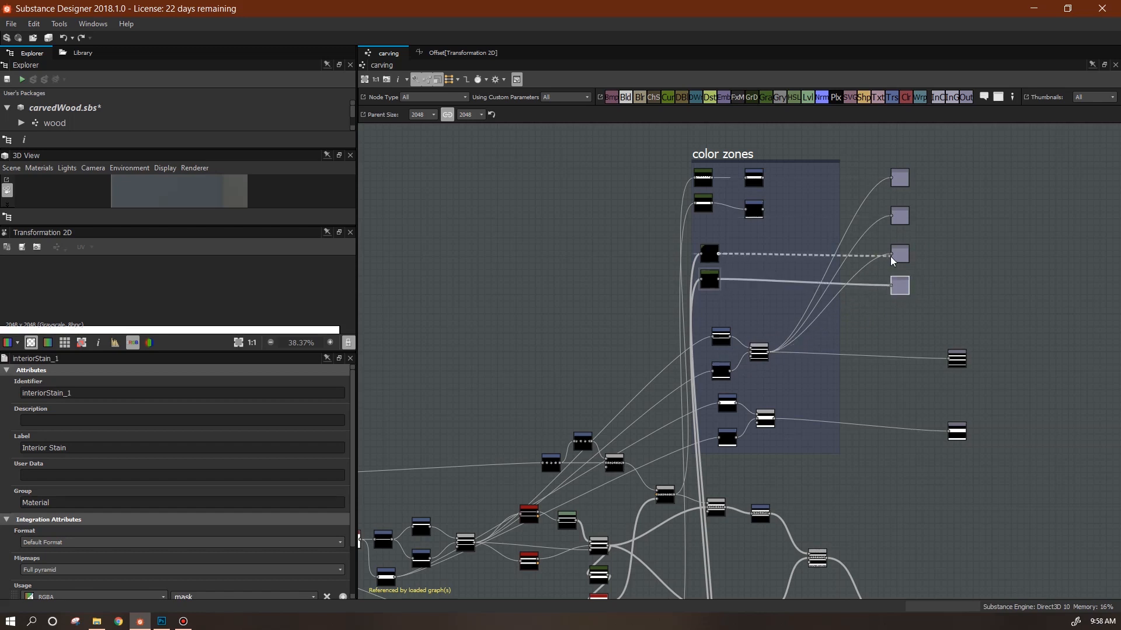
{"action": "left_click_drag", "start_coordinate": [763, 210], "coordinate": [891, 215]}
{"action": "left_click_drag", "start_coordinate": [716, 254], "coordinate": [891, 253]}
{"action": "left_click_drag", "start_coordinate": [765, 177], "coordinate": [892, 177]}
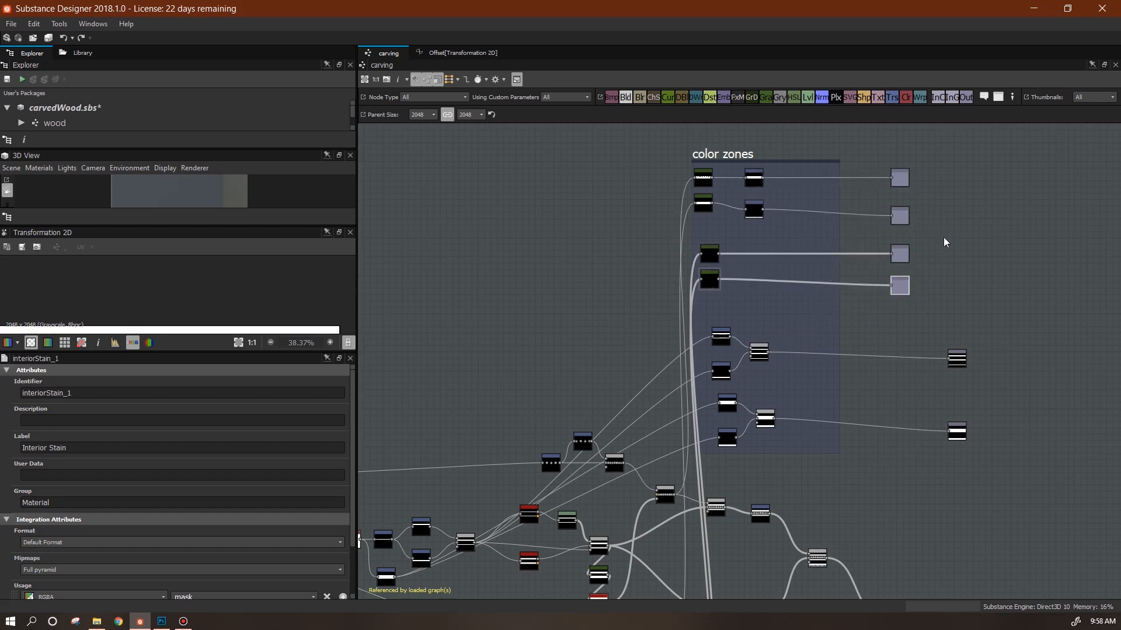
{"action": "middle_click_drag", "start_coordinate": [932, 227], "coordinate": [825, 254]}
{"action": "left_click_drag", "start_coordinate": [863, 358], "coordinate": [805, 482]}
{"action": "left_click_drag", "start_coordinate": [812, 453], "coordinate": [748, 452]}
{"action": "middle_click_drag", "start_coordinate": [837, 366], "coordinate": [850, 465]}
- Give the first copied output the identifier image1Color and the label "image 1 color"
{"action": "scroll", "coordinate": [736, 301], "scroll_direction": "up", "scroll_amount": 4}
{"action": "left_click", "coordinate": [801, 301]}
{"action": "double_click", "coordinate": [95, 393]}
{"action": "type", "text": "image1"}
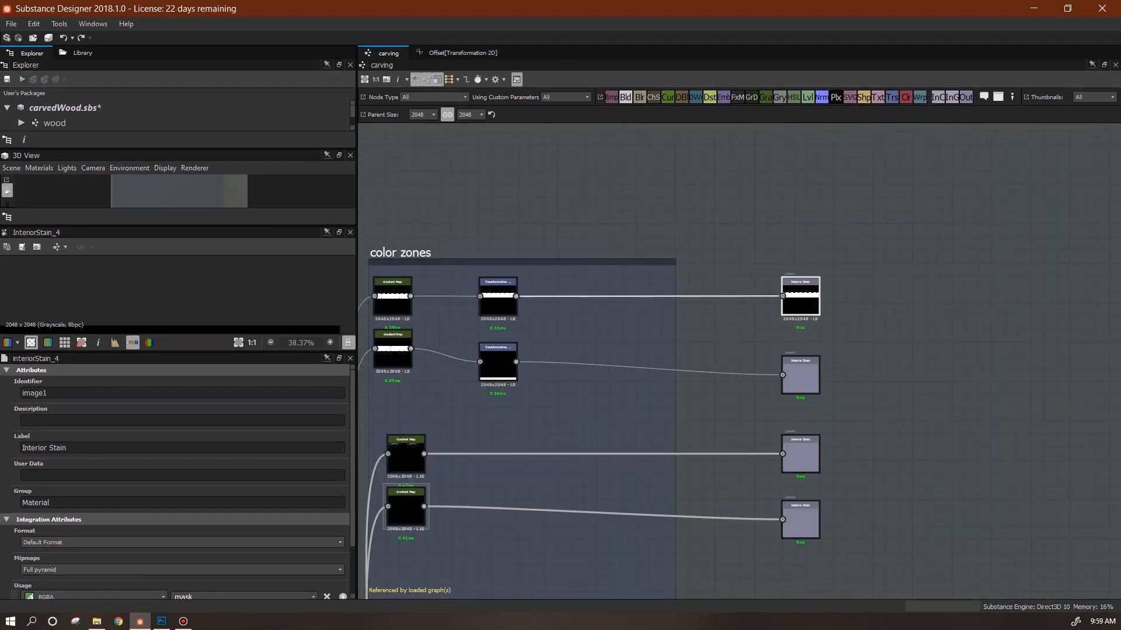
{"action": "key", "text": "Tab"}
{"action": "key", "text": "Tab"}
{"action": "type", "text": "image lor"}
- Give the second copied output the identifier image2Color and the label "image 2 color", reusing the first output's identifier
{"action": "left_click_drag", "start_coordinate": [73, 394], "coordinate": [43, 393]}
{"action": "key", "text": "ctrl+c"}
{"action": "left_click", "coordinate": [800, 381]}
{"action": "double_click", "coordinate": [65, 395]}
{"action": "key", "text": "ctrl+v"}
{"action": "type", "text": "2"}
{"action": "key", "text": "Tab"}
{"action": "key", "text": "Tab"}
{"action": "type", "text": "ima"}
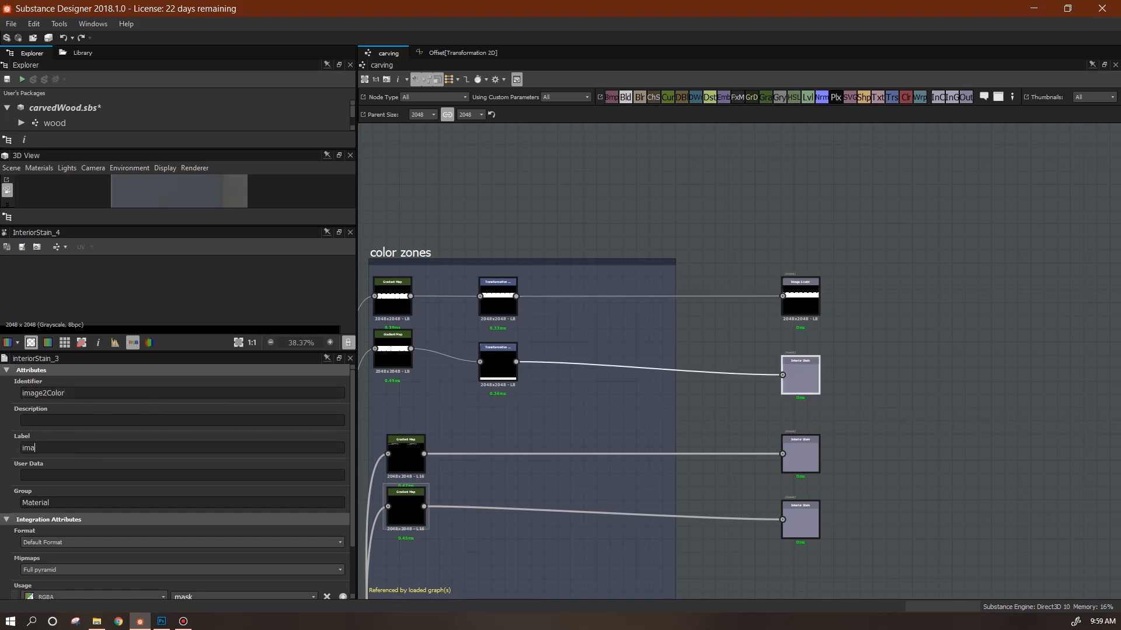
- Give the third copied output the identifier image3Color and the label "image 3 color"
{"action": "left_click", "coordinate": [803, 452]}
{"action": "double_click", "coordinate": [66, 394]}
{"action": "key", "text": "ctrl+v"}
{"action": "left_click_drag", "start_coordinate": [48, 393], "coordinate": [44, 394]}
{"action": "type", "text": "3"}
{"action": "key", "text": "Tab"}
{"action": "key", "text": "Tab"}
{"action": "type", "text": "image 3 c"}
- Give the fourth copied output the label "image 4 color" and the identifier image4Color
{"action": "left_click", "coordinate": [805, 522]}
{"action": "left_click_drag", "start_coordinate": [72, 448], "coordinate": [3, 450]}
{"action": "type", "text": "imag e 4 color"}
{"action": "double_click", "coordinate": [52, 392]}
{"action": "key", "text": "ctrl+v"}
{"action": "left_click_drag", "start_coordinate": [47, 393], "coordinate": [44, 393]}
{"action": "left_click", "coordinate": [964, 469]}
- Open the carvedWood graph and check the order of the carving node's image color outputs
{"action": "middle_click_drag", "start_coordinate": [901, 486], "coordinate": [804, 196]}
{"action": "scroll", "coordinate": [805, 219], "scroll_direction": "down", "scroll_amount": 3}
{"action": "middle_click_drag", "start_coordinate": [825, 234], "coordinate": [868, 305]}
{"action": "left_click_drag", "start_coordinate": [80, 151], "coordinate": [80, 204]}
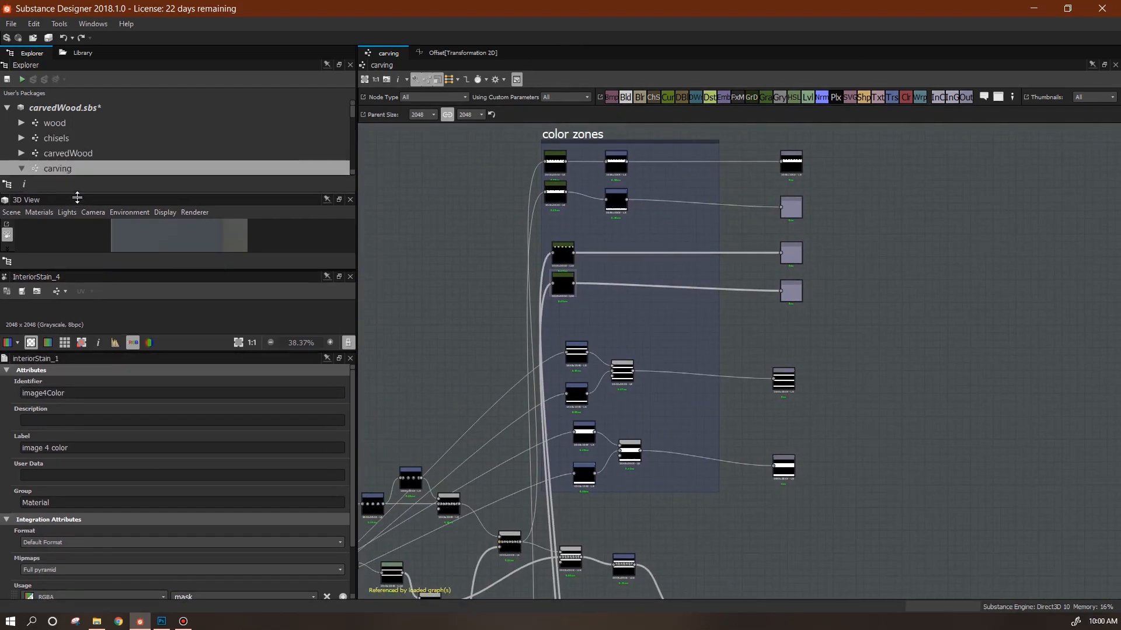
{"action": "double_click", "coordinate": [75, 150]}
{"action": "scroll", "coordinate": [559, 328], "scroll_direction": "up", "scroll_amount": 4}
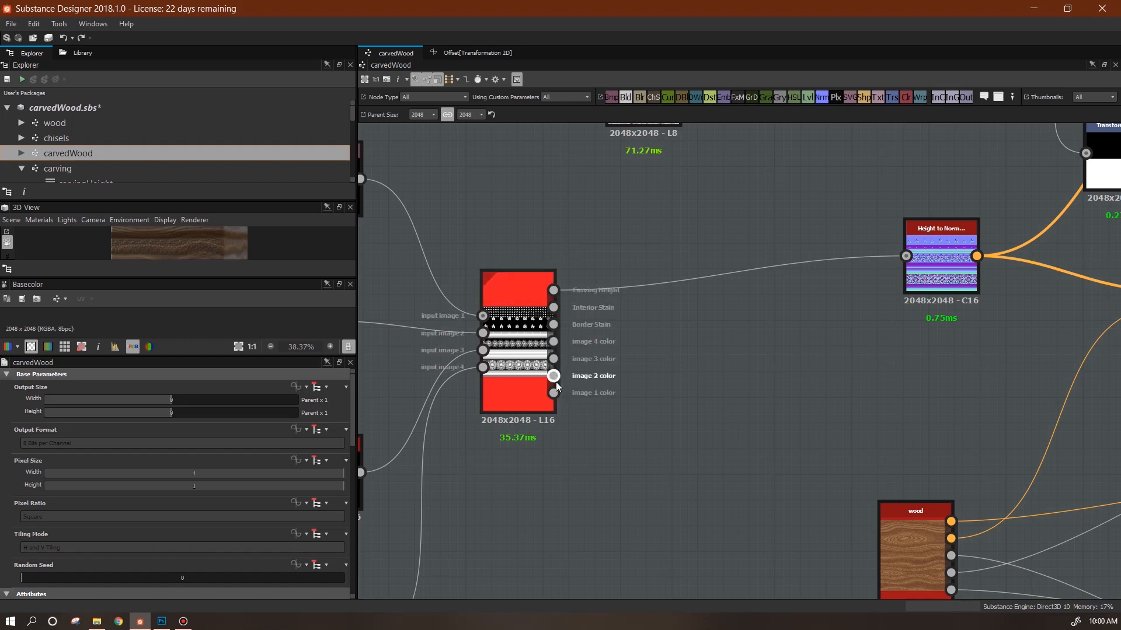
- Return to the carving graph and reorder its output images, placing image 1 color directly after Border Stain
{"action": "left_click", "coordinate": [62, 168]}
{"action": "double_click", "coordinate": [62, 167]}
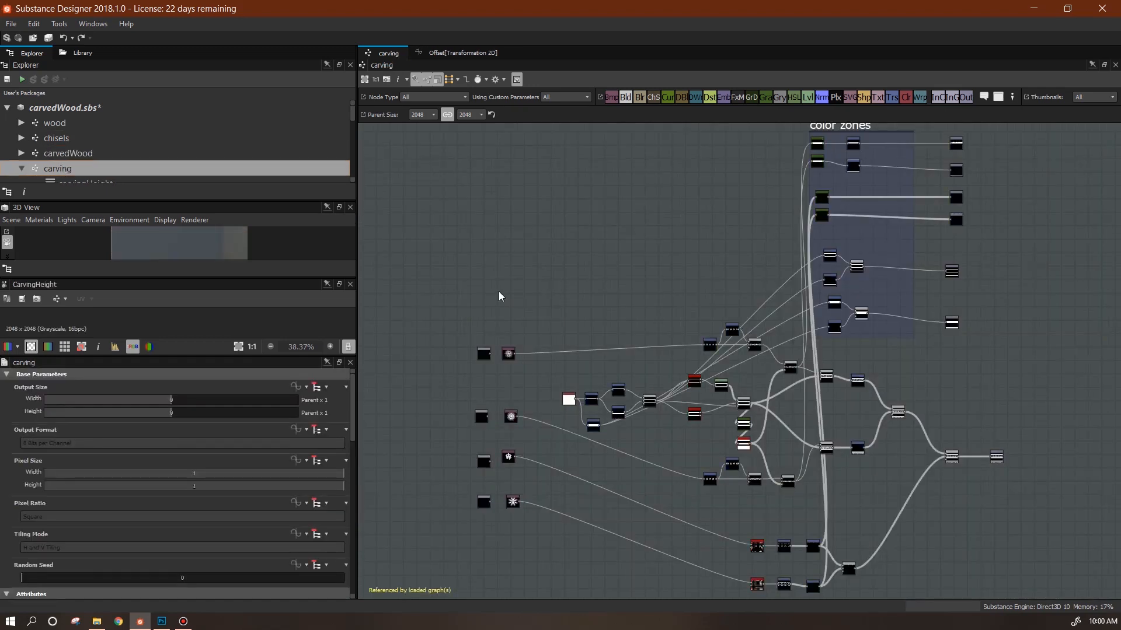
{"action": "scroll", "coordinate": [344, 526], "scroll_direction": "down", "scroll_amount": 10}
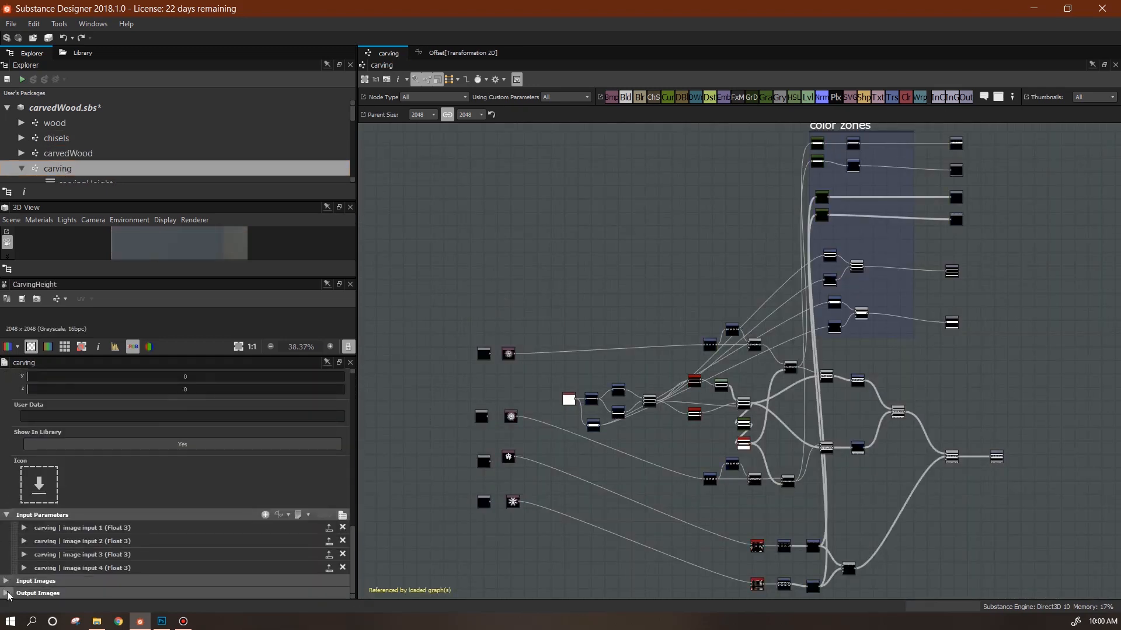
{"action": "scroll", "coordinate": [337, 540], "scroll_direction": "down", "scroll_amount": 3}
{"action": "left_click_drag", "start_coordinate": [22, 556], "coordinate": [17, 575]}
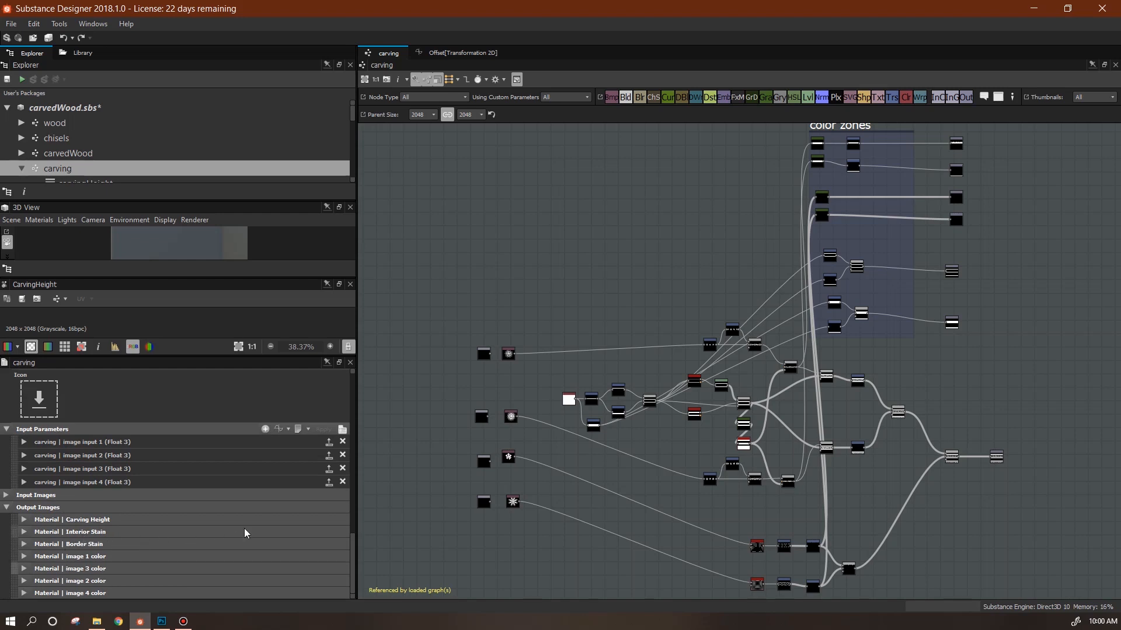
- Reconnect the pattern inputs of the two lower tile generators to the third and fourth image input nodes
{"action": "scroll", "coordinate": [589, 349], "scroll_direction": "up", "scroll_amount": 1}
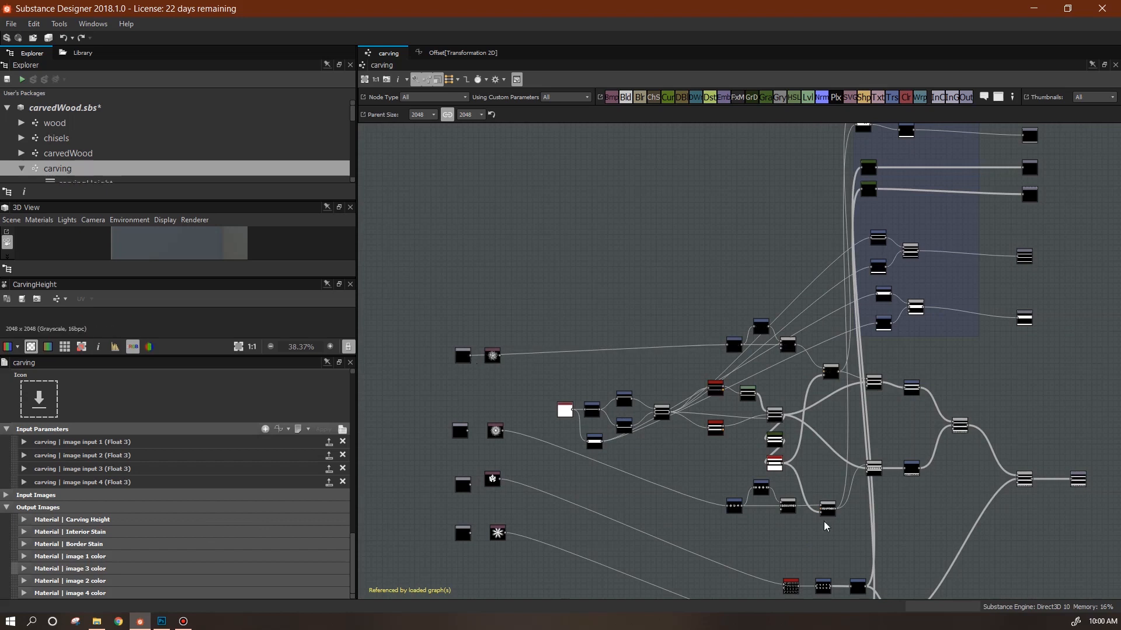
{"action": "left_click", "coordinate": [792, 586]}
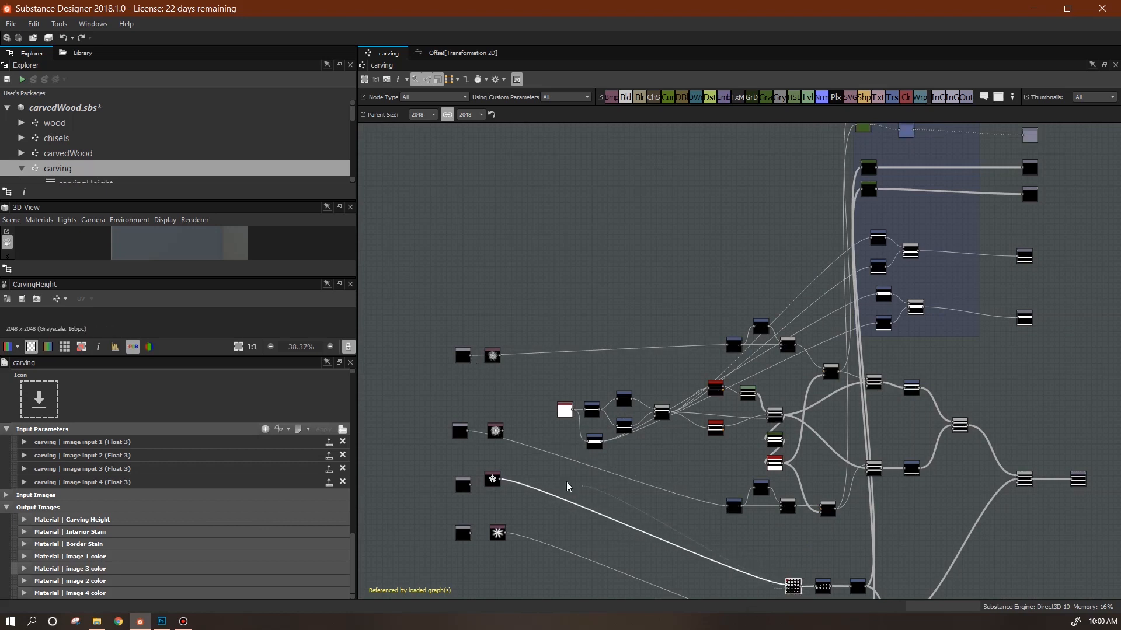
{"action": "left_click_drag", "start_coordinate": [570, 487], "coordinate": [471, 484]}
{"action": "middle_click_drag", "start_coordinate": [677, 594], "coordinate": [672, 386]}
{"action": "left_click_drag", "start_coordinate": [776, 423], "coordinate": [464, 325]}
{"action": "scroll", "coordinate": [766, 259], "scroll_direction": "down", "scroll_amount": 3}
{"action": "middle_click_drag", "start_coordinate": [765, 259], "coordinate": [686, 473]}
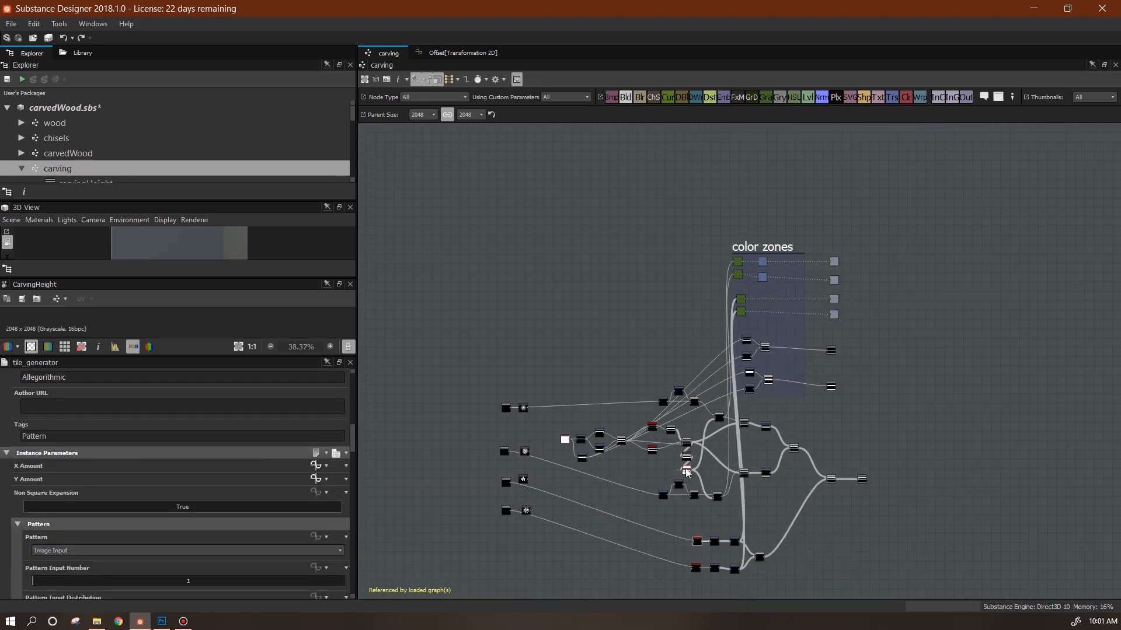
- Spread out the wood and chisels nodes in the carvedWood graph and enlarge the 3D view to show the cube
{"action": "double_click", "coordinate": [81, 154]}
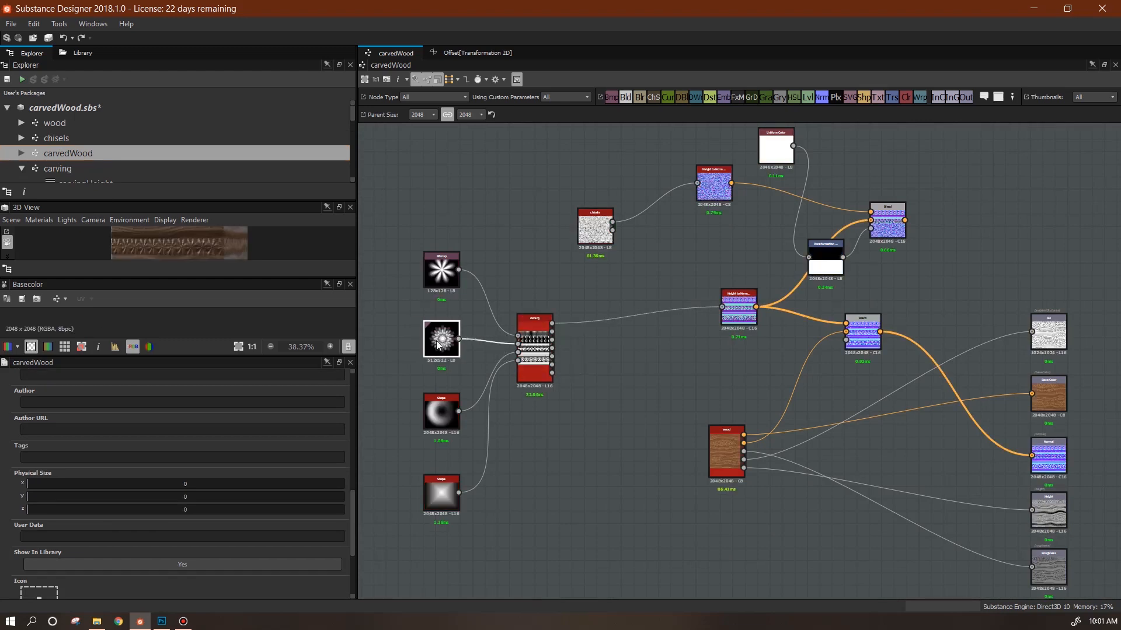
{"action": "middle_click_drag", "start_coordinate": [657, 340], "coordinate": [671, 363]}
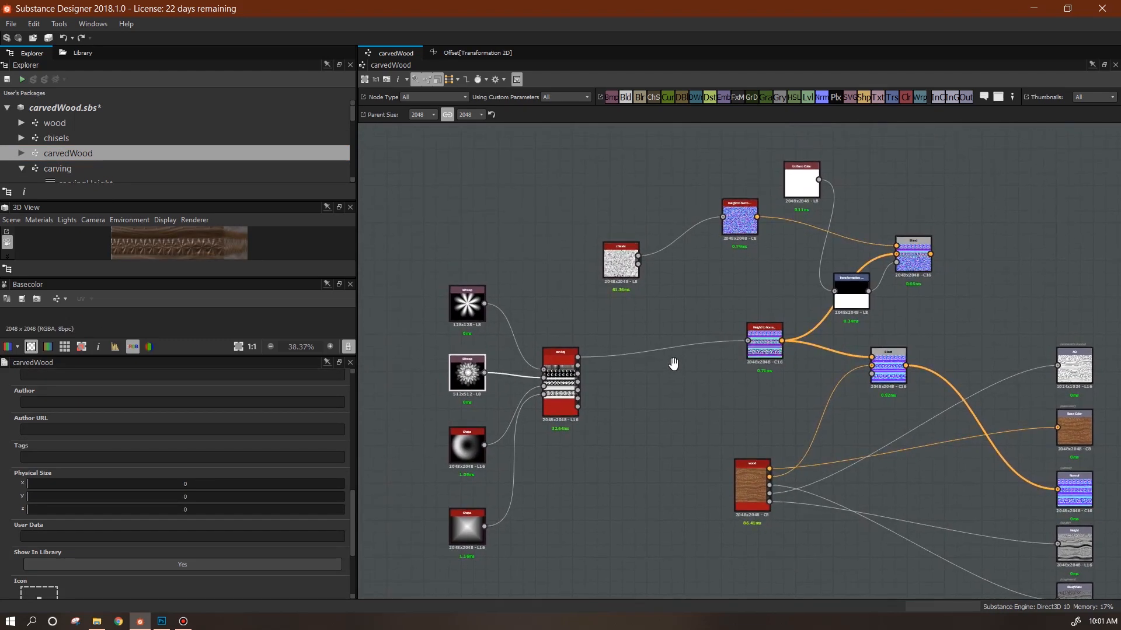
{"action": "scroll", "coordinate": [745, 468], "scroll_direction": "down", "scroll_amount": 3}
{"action": "middle_click_drag", "start_coordinate": [745, 459], "coordinate": [708, 424]}
{"action": "left_click_drag", "start_coordinate": [700, 372], "coordinate": [665, 454]}
{"action": "left_click_drag", "start_coordinate": [568, 298], "coordinate": [572, 307]}
{"action": "left_click_drag", "start_coordinate": [616, 214], "coordinate": [553, 166]}
{"action": "middle_click_drag", "start_coordinate": [719, 296], "coordinate": [684, 390]}
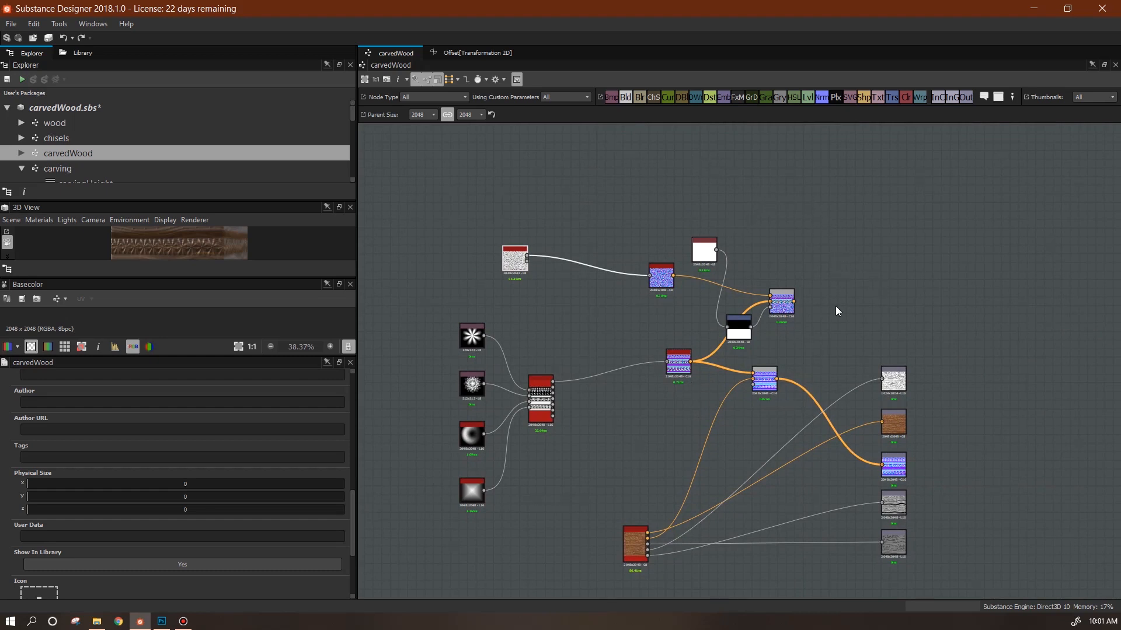
{"action": "left_click_drag", "start_coordinate": [215, 278], "coordinate": [227, 476]}
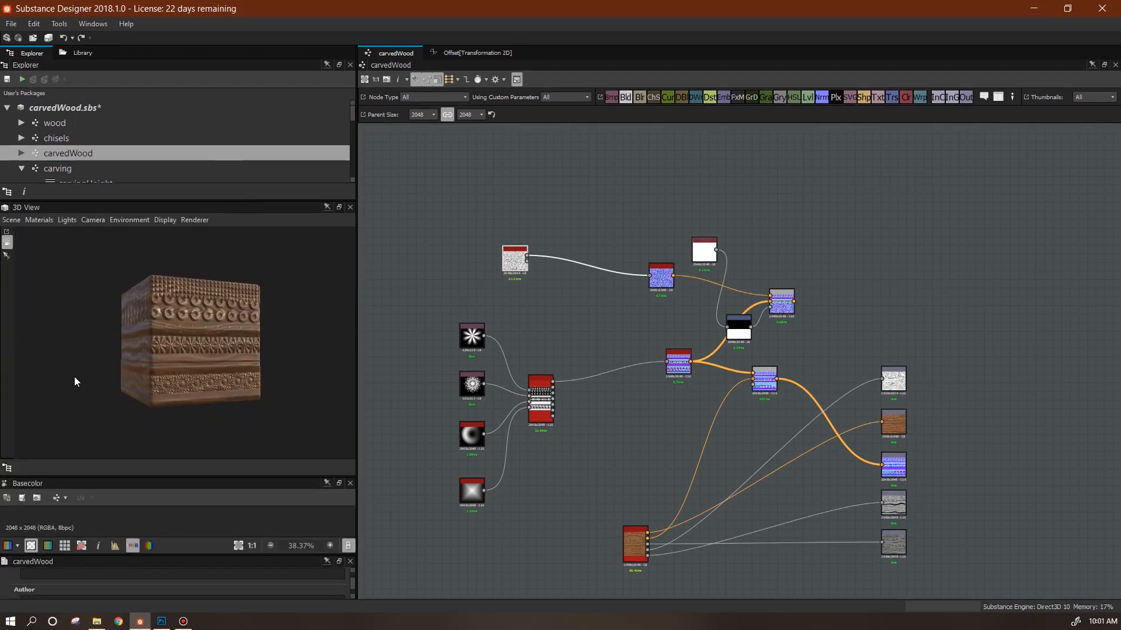